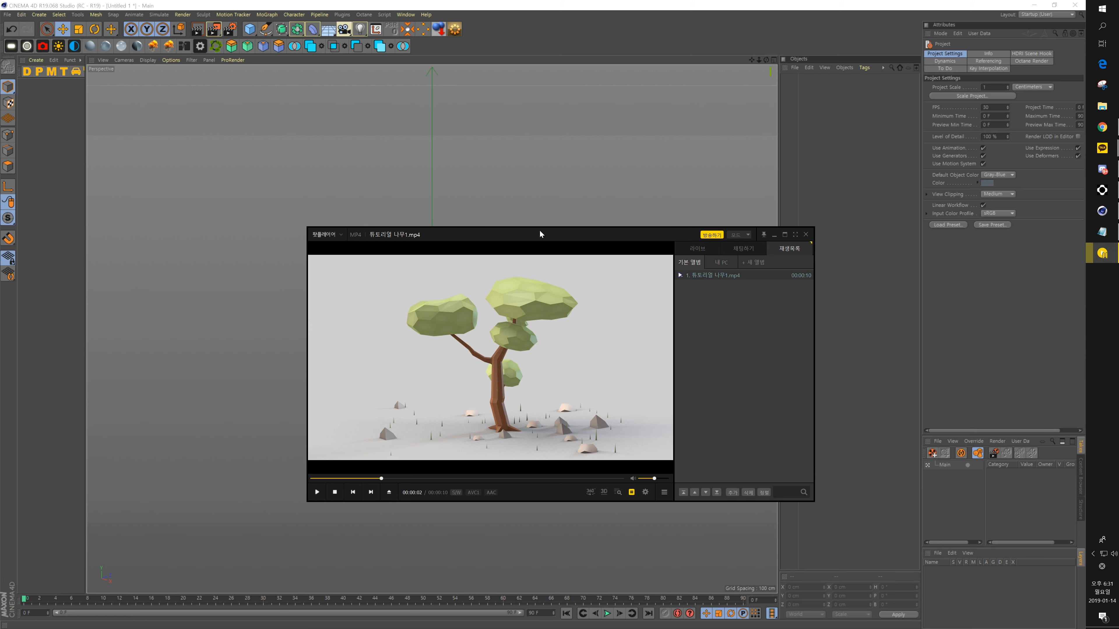
Step: Close the reference tree video and add a Cylinder primitive to the scene
{"action": "left_click", "coordinate": [807, 234]}
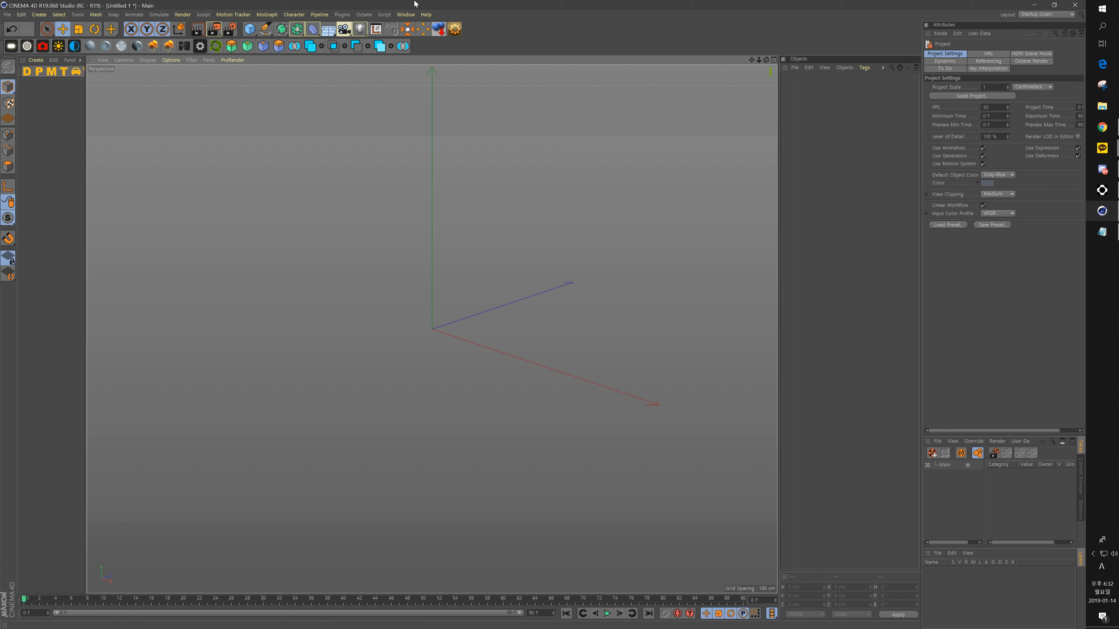
{"action": "left_click", "coordinate": [250, 30]}
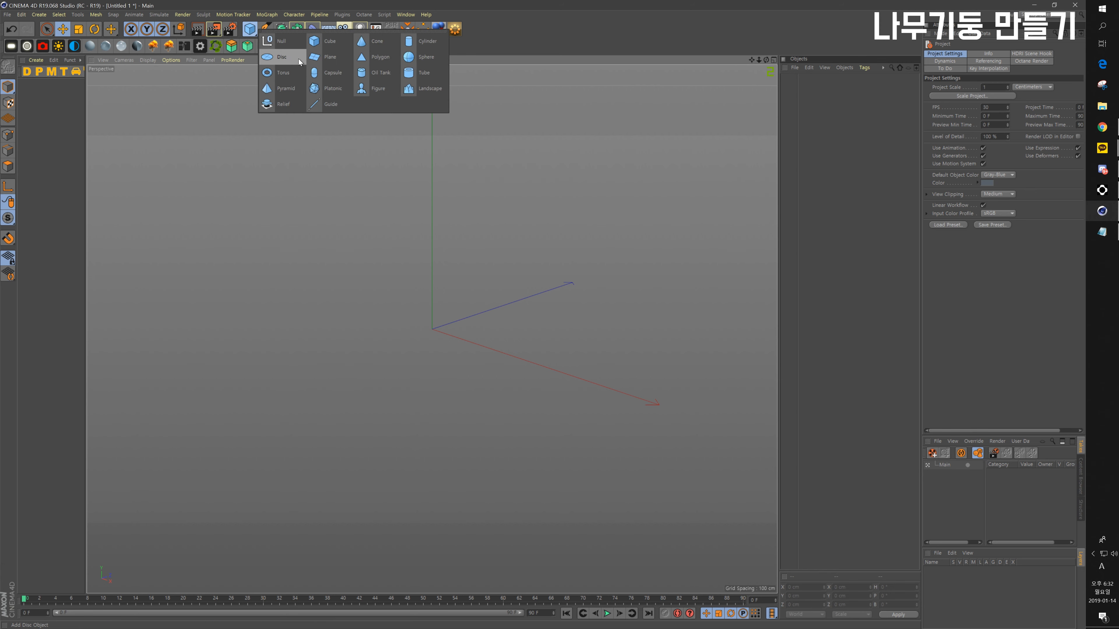
{"action": "left_click", "coordinate": [250, 31]}
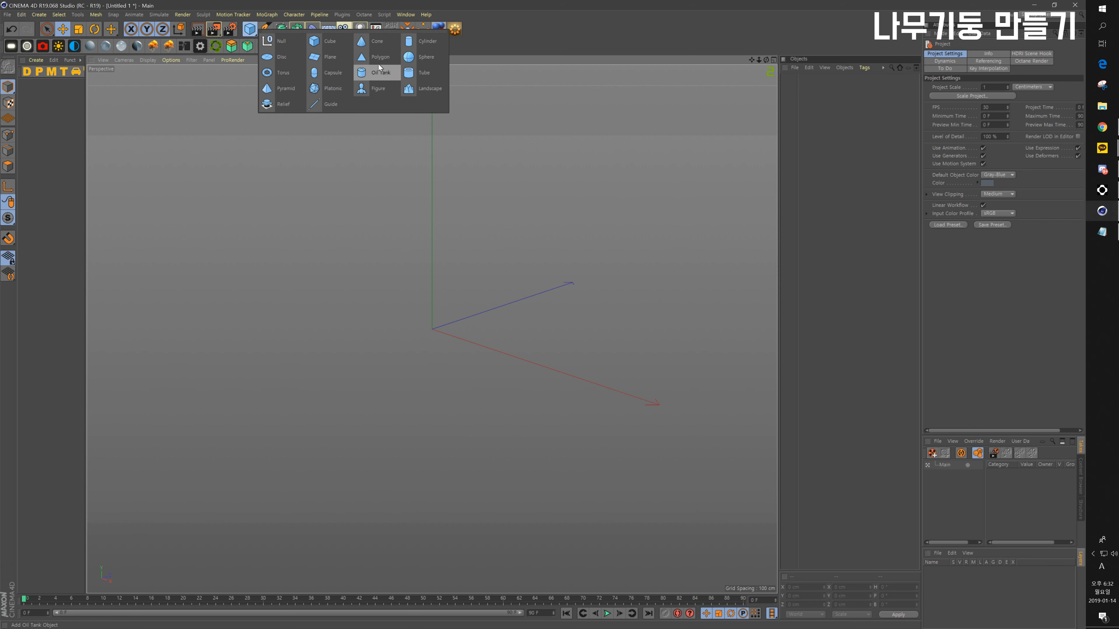
{"action": "left_click", "coordinate": [412, 45]}
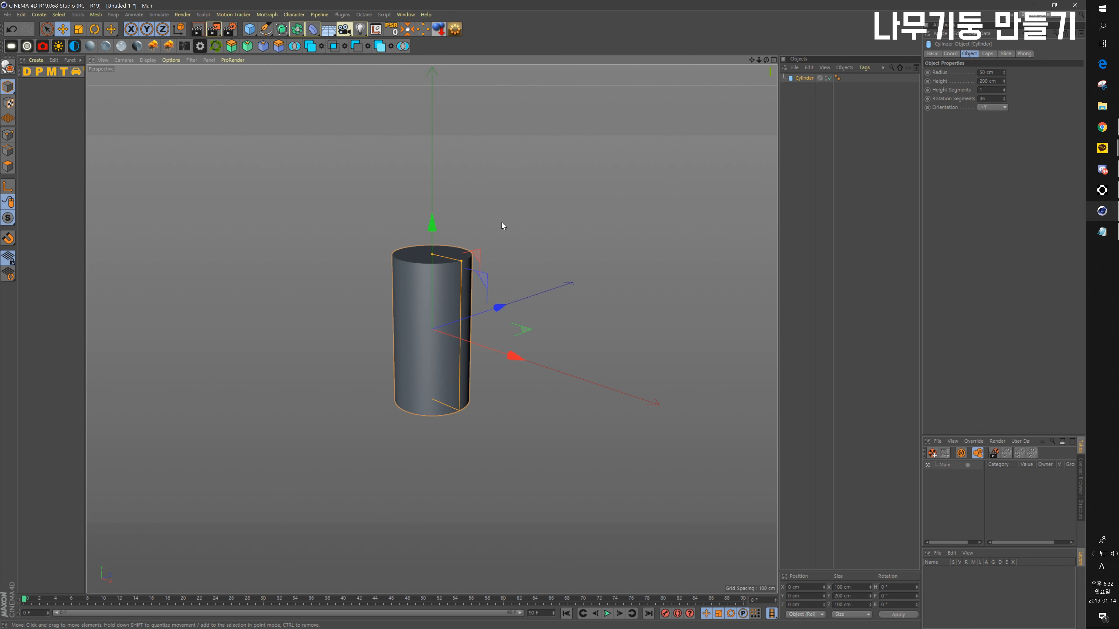
Step: Set the perspective view's display mode to Gouraud Shading (Lines) so the cylinder's edges are drawn
{"action": "left_click_drag", "start_coordinate": [454, 267], "coordinate": [428, 313], "text": "alt"}
{"action": "left_click", "coordinate": [146, 59]}
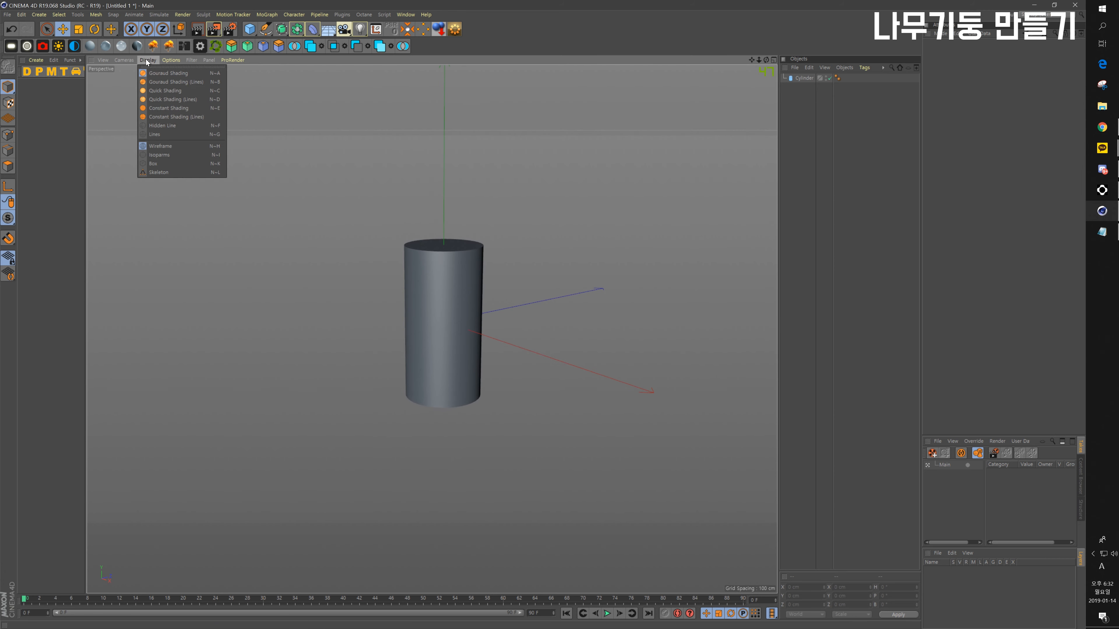
{"action": "left_click", "coordinate": [159, 75]}
{"action": "left_click", "coordinate": [148, 60]}
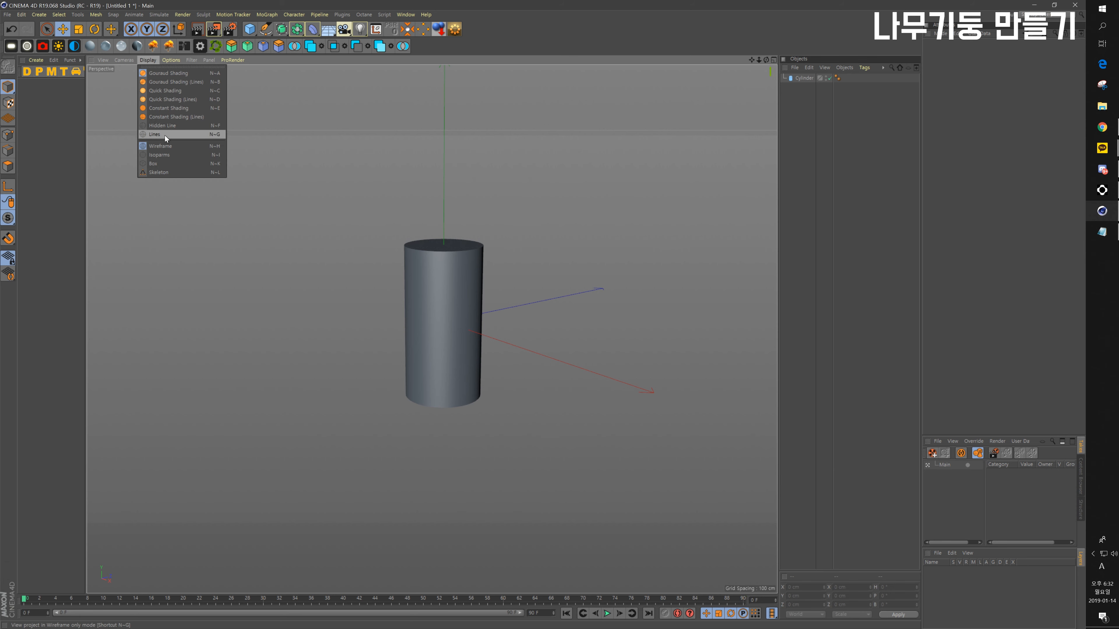
{"action": "left_click", "coordinate": [195, 83]}
{"action": "left_click", "coordinate": [154, 60]}
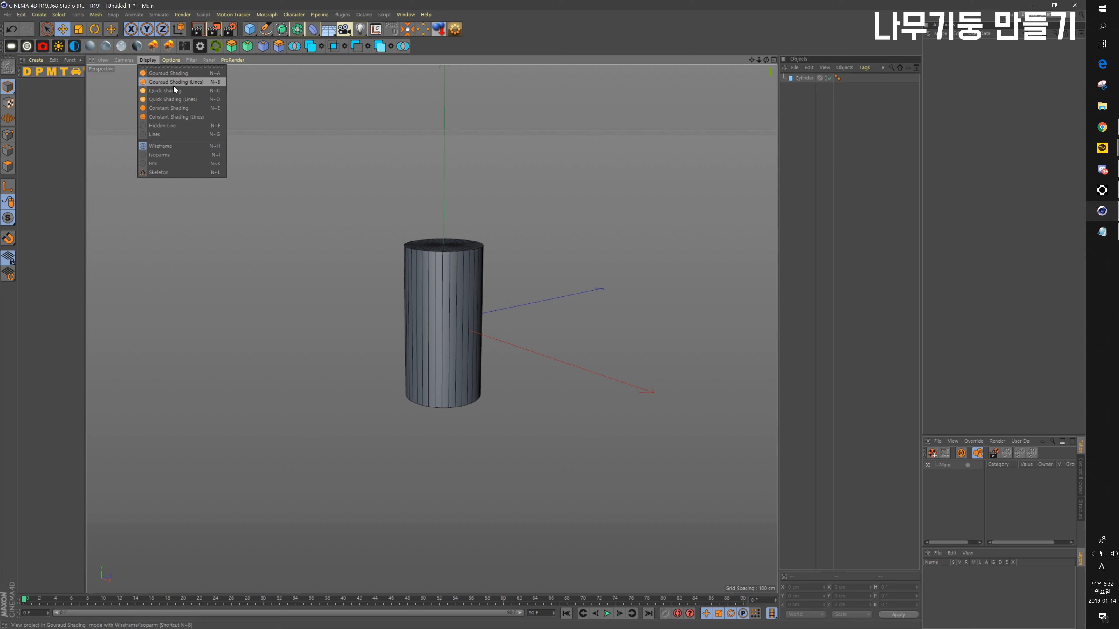
{"action": "left_click", "coordinate": [192, 81]}
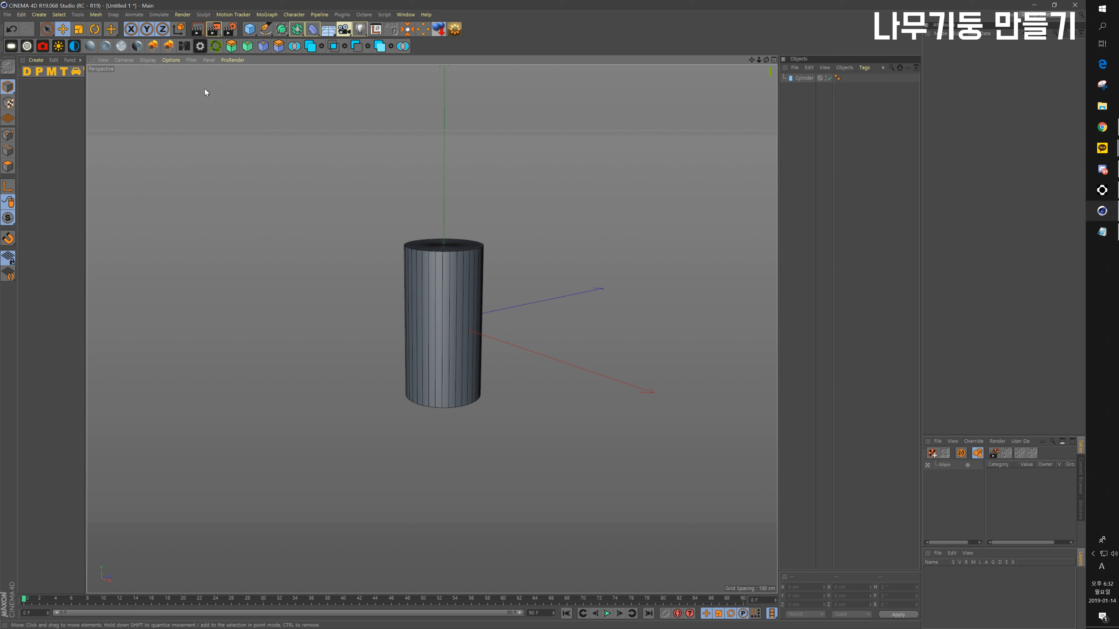
Step: Delete the cylinder's Phong tag and inspect the shading of its side faces up close
{"action": "left_click", "coordinate": [458, 290]}
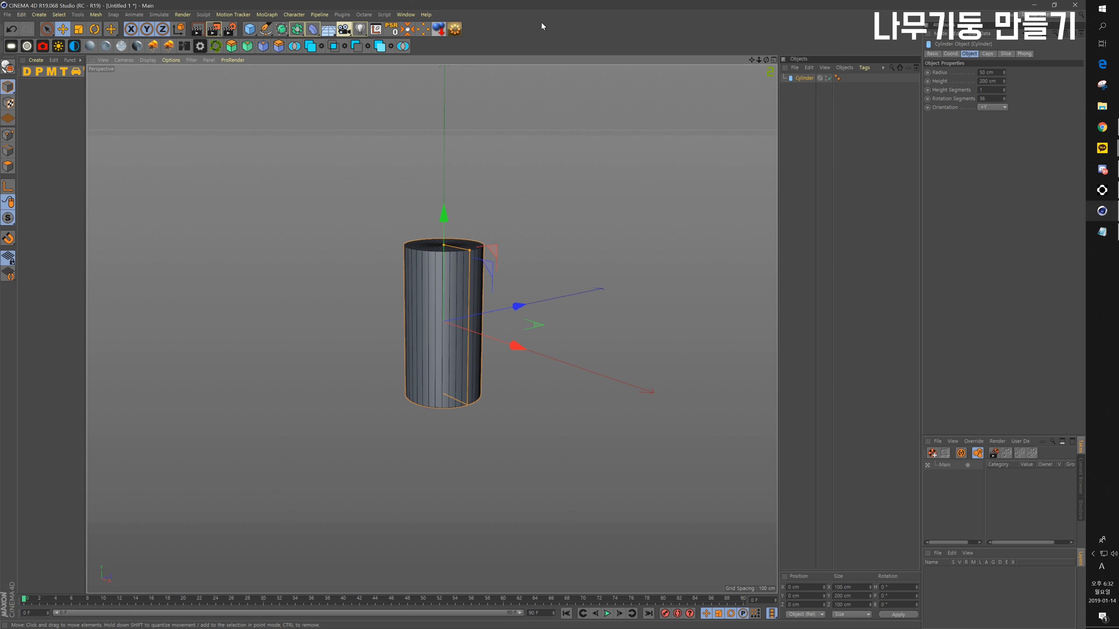
{"action": "mouse_move", "coordinate": [425, 301]}
{"action": "left_mouse_down", "text": "alt"}
{"action": "mouse_move", "coordinate": [515, 291]}
{"action": "mouse_move", "coordinate": [388, 342]}
{"action": "mouse_move", "coordinate": [496, 328]}
{"action": "mouse_move", "coordinate": [512, 301]}
{"action": "mouse_move", "coordinate": [421, 275]}
{"action": "mouse_move", "coordinate": [444, 288]}
{"action": "mouse_move", "coordinate": [424, 320]}
{"action": "mouse_move", "coordinate": [439, 356]}
{"action": "mouse_move", "coordinate": [452, 294]}
{"action": "mouse_move", "coordinate": [452, 309]}
{"action": "mouse_move", "coordinate": [507, 302]}
{"action": "mouse_move", "coordinate": [465, 288]}
{"action": "mouse_move", "coordinate": [434, 356]}
{"action": "mouse_move", "coordinate": [456, 289]}
{"action": "mouse_move", "coordinate": [402, 350]}
{"action": "mouse_move", "coordinate": [425, 315]}
{"action": "left_mouse_up", "text": "alt"}
{"action": "right_click_drag", "start_coordinate": [426, 315], "coordinate": [492, 232], "text": "alt"}
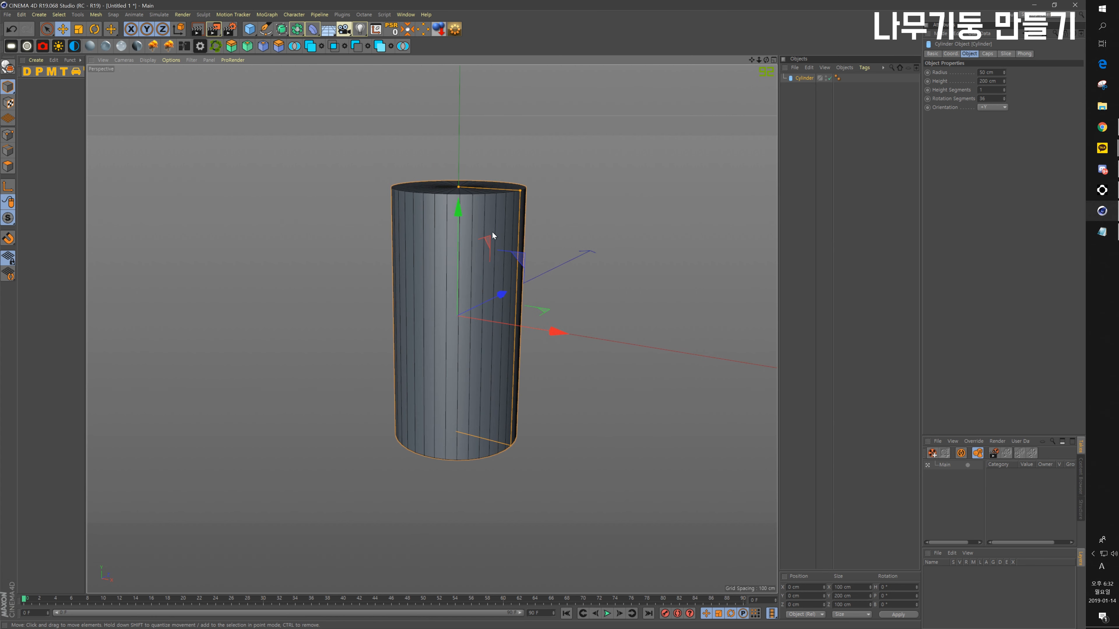
{"action": "left_click", "coordinate": [808, 79]}
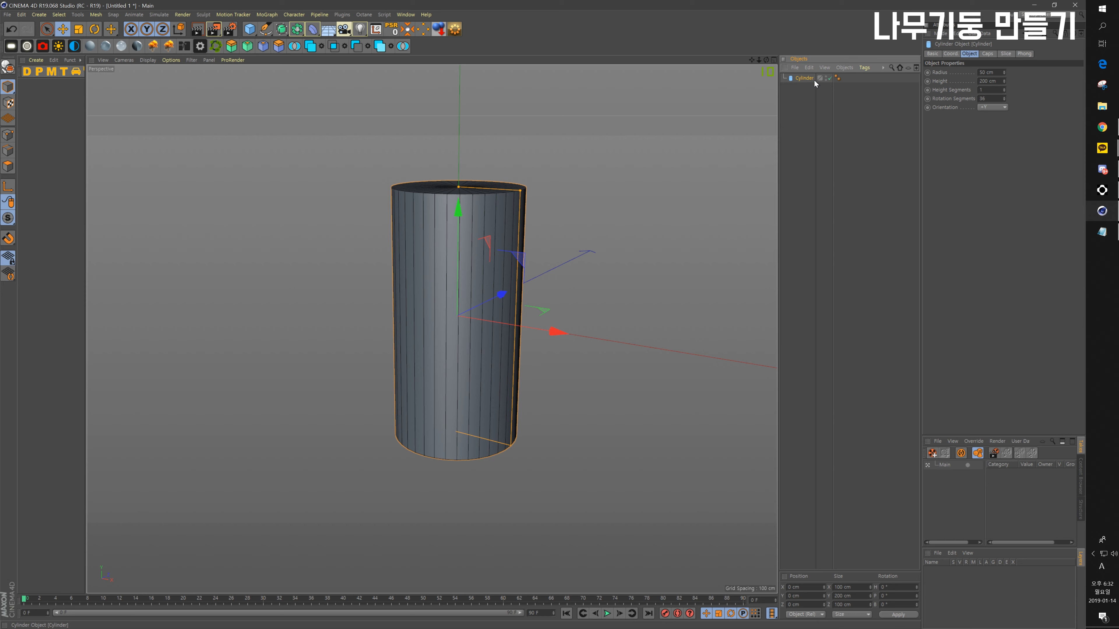
{"action": "left_click_drag", "start_coordinate": [607, 253], "coordinate": [472, 267], "text": "alt"}
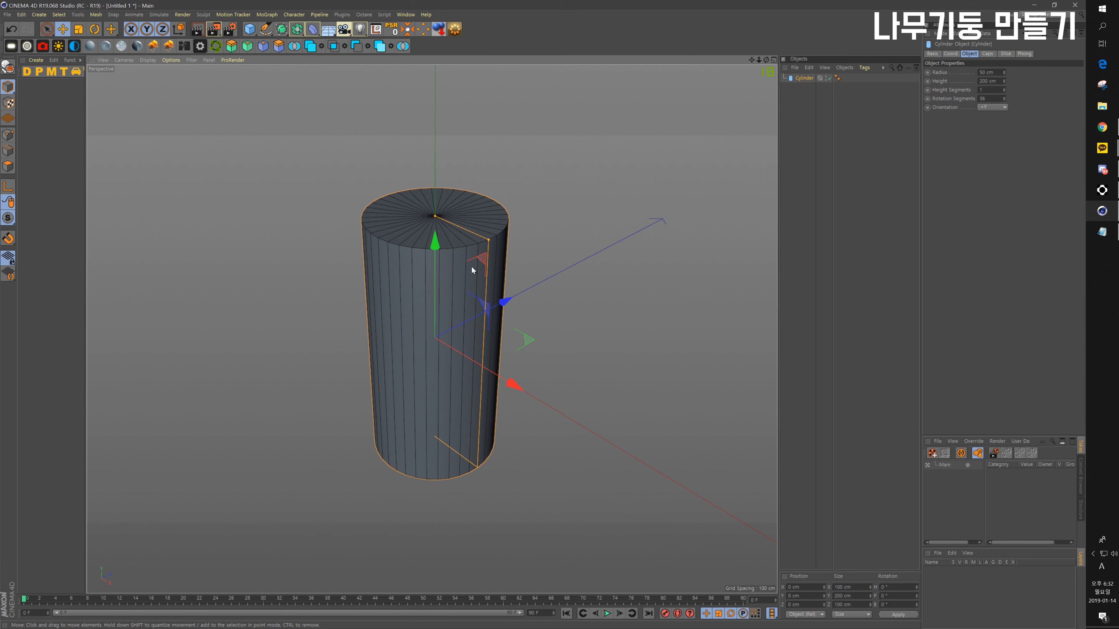
{"action": "left_click", "coordinate": [836, 78]}
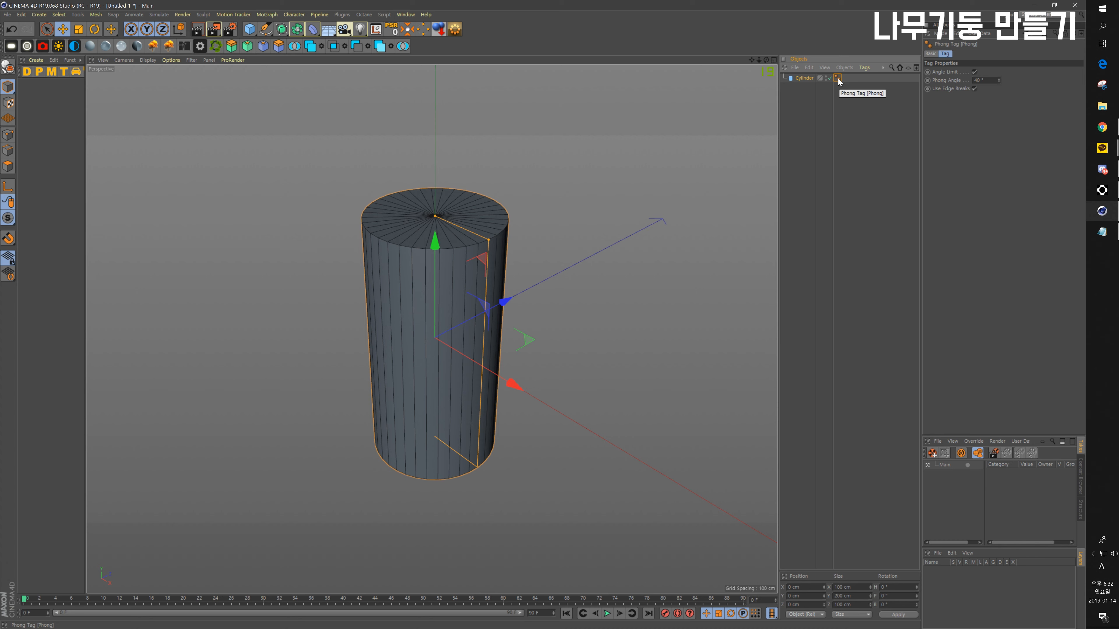
{"action": "key", "text": "Delete"}
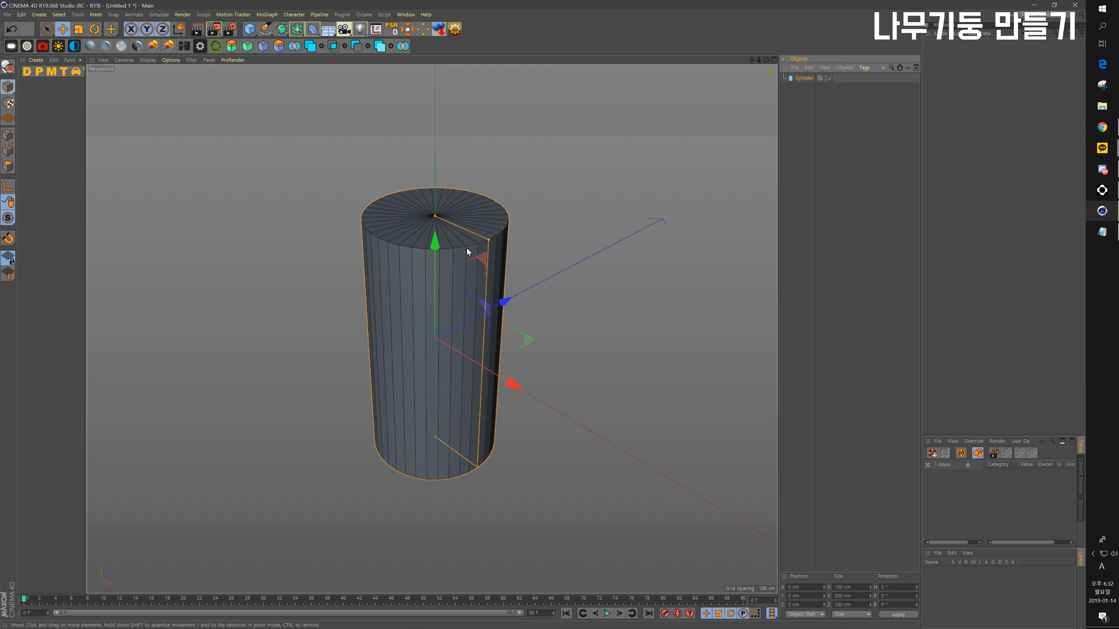
{"action": "scroll", "coordinate": [440, 274], "scroll_direction": "up", "scroll_amount": 2}
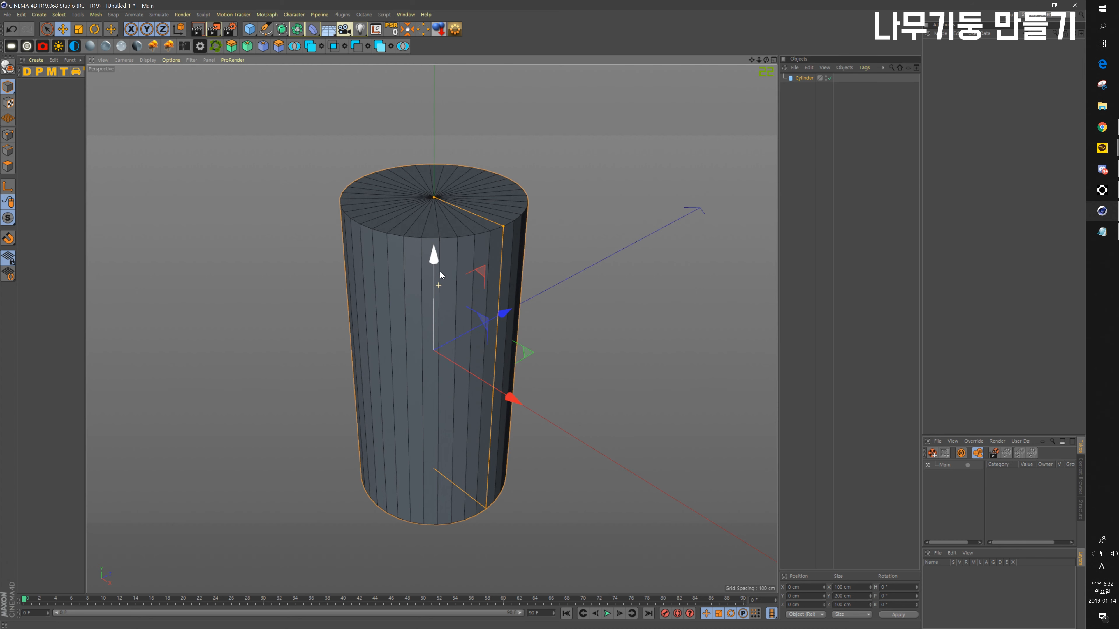
{"action": "scroll", "coordinate": [440, 272], "scroll_direction": "up", "scroll_amount": 8}
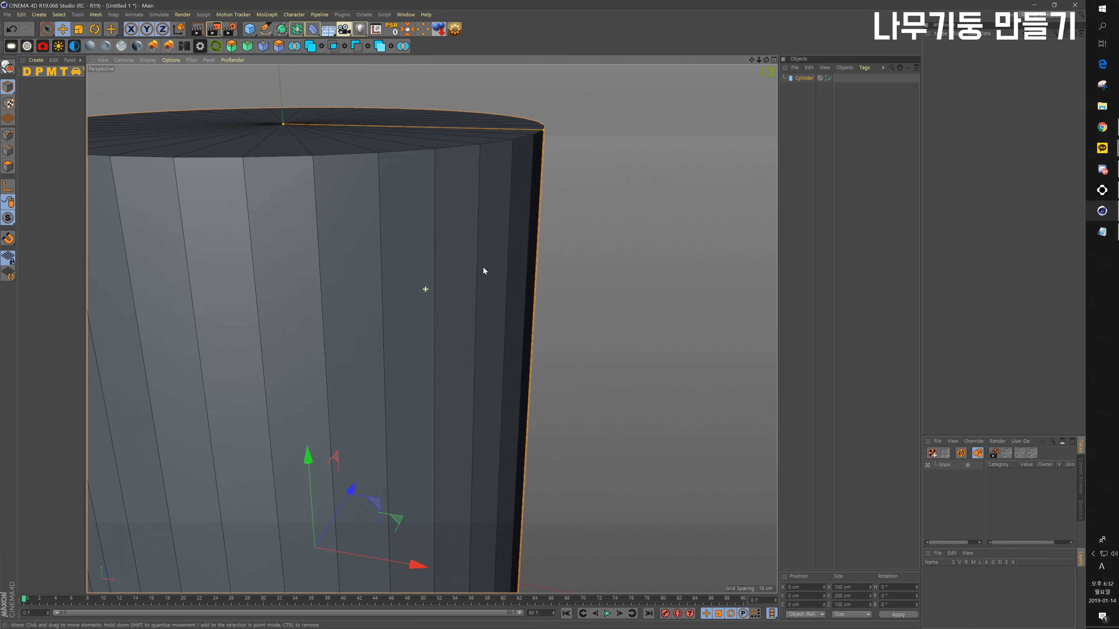
{"action": "left_click_drag", "start_coordinate": [483, 268], "coordinate": [488, 251], "text": "alt"}
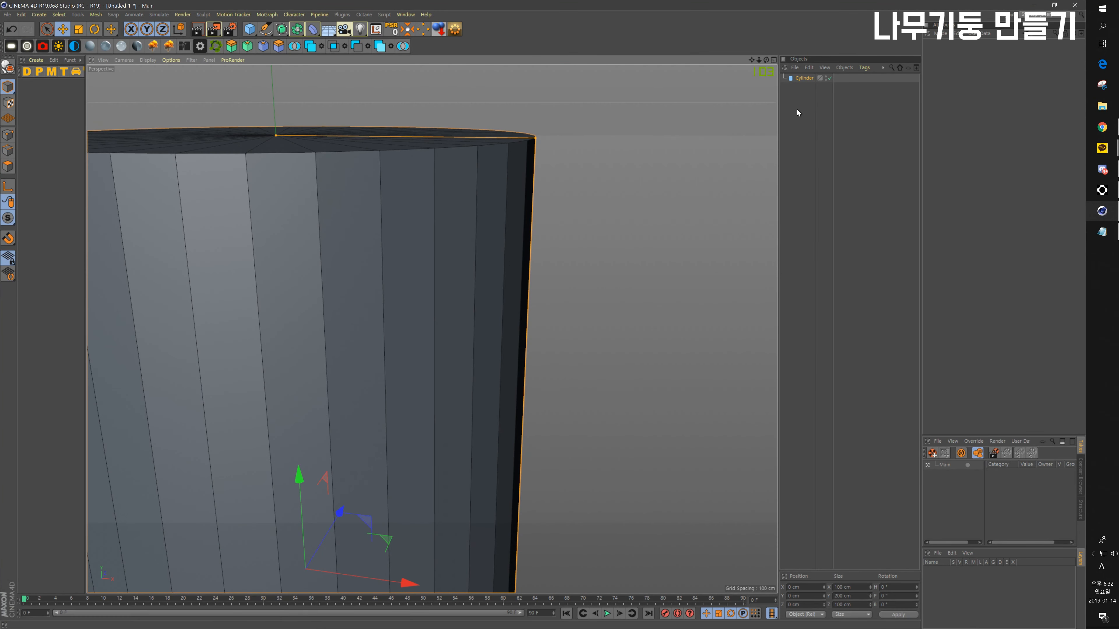
Step: Undo the Phong tag deletion and inspect the cylinder's sides for comparison
{"action": "key", "text": "ctrl+z"}
{"action": "scroll", "coordinate": [422, 235], "scroll_direction": "up", "scroll_amount": 1}
{"action": "left_click_drag", "start_coordinate": [422, 234], "coordinate": [344, 320], "text": "alt"}
Step: Remove the Phong tag from the cylinder again and check its shading
{"action": "key", "text": "Delete"}
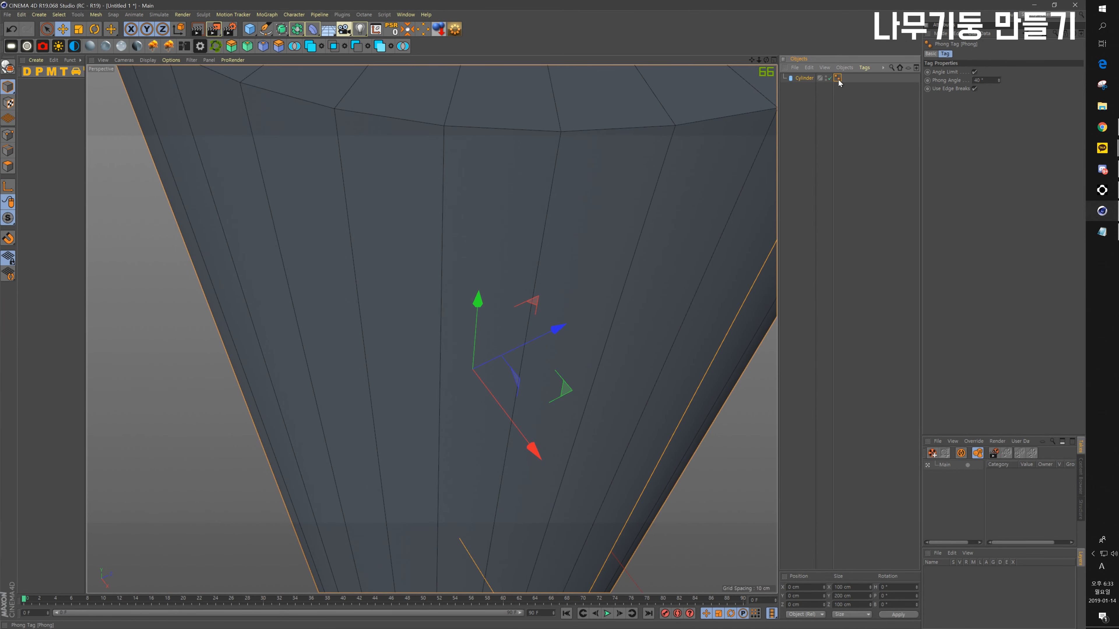
{"action": "left_click_drag", "start_coordinate": [494, 314], "coordinate": [487, 363], "text": "alt"}
{"action": "scroll", "coordinate": [488, 364], "scroll_direction": "up", "scroll_amount": 2}
{"action": "scroll", "coordinate": [485, 362], "scroll_direction": "down", "scroll_amount": 3}
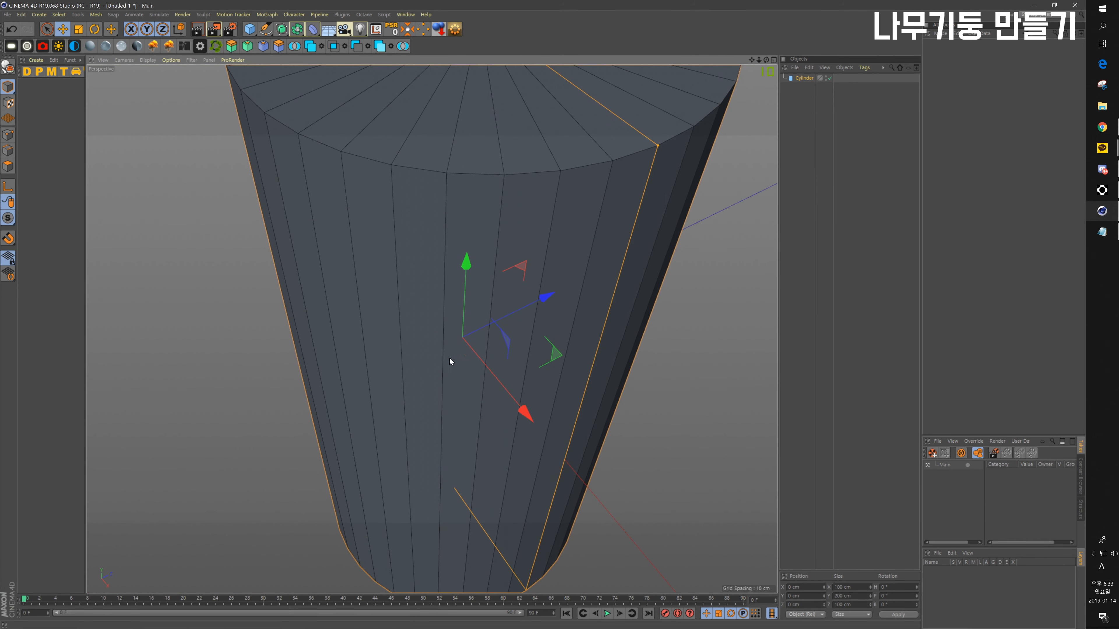
{"action": "scroll", "coordinate": [434, 378], "scroll_direction": "down", "scroll_amount": 3}
{"action": "scroll", "coordinate": [433, 378], "scroll_direction": "down", "scroll_amount": 1}
Step: Set the cylinder's Rotation Segments to 8
{"action": "left_click", "coordinate": [802, 79]}
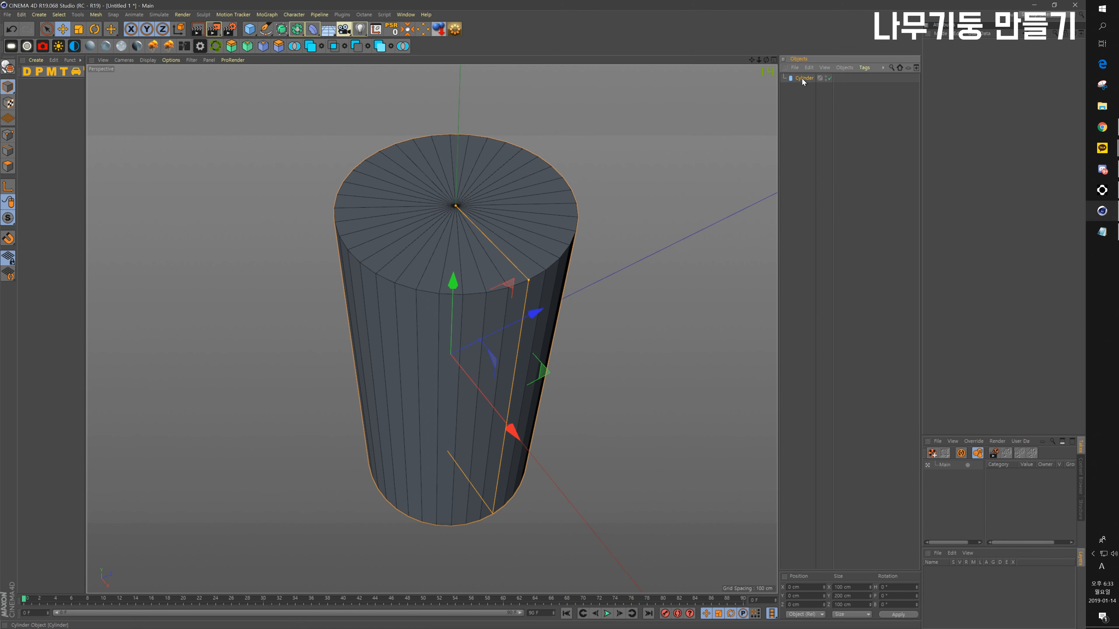
{"action": "mouse_move", "coordinate": [475, 307]}
{"action": "left_mouse_down", "text": "alt"}
{"action": "mouse_move", "coordinate": [487, 289]}
{"action": "mouse_move", "coordinate": [448, 343]}
{"action": "mouse_move", "coordinate": [448, 300]}
{"action": "mouse_move", "coordinate": [464, 279]}
{"action": "mouse_move", "coordinate": [475, 295]}
{"action": "mouse_move", "coordinate": [460, 309]}
{"action": "left_mouse_up", "text": "alt"}
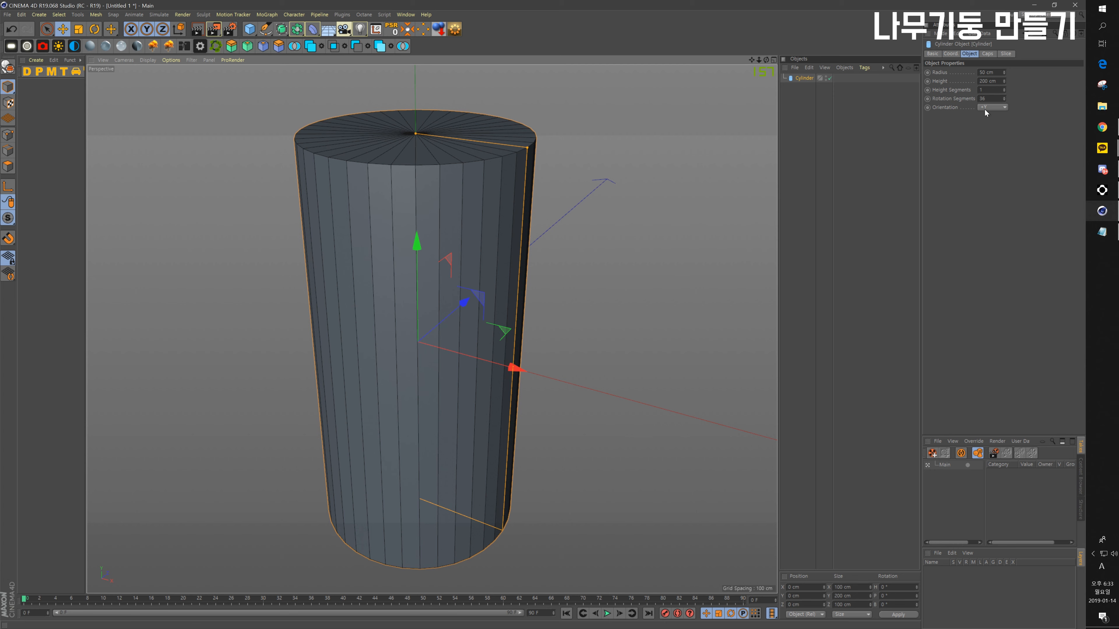
{"action": "left_click", "coordinate": [989, 98]}
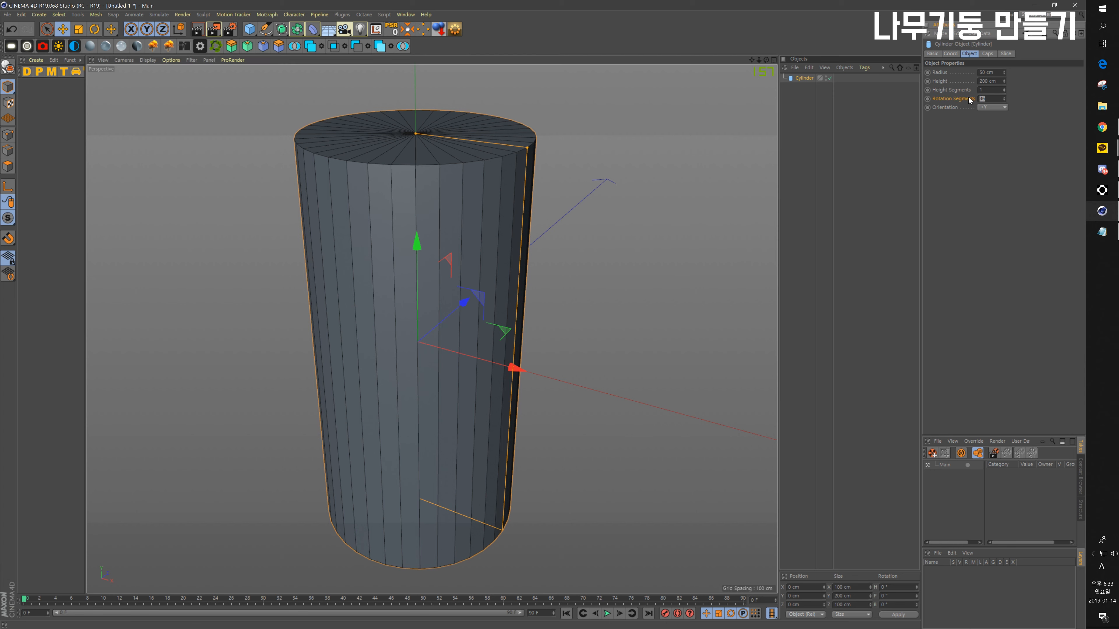
{"action": "type", "text": "8"}
{"action": "key", "text": "Return"}
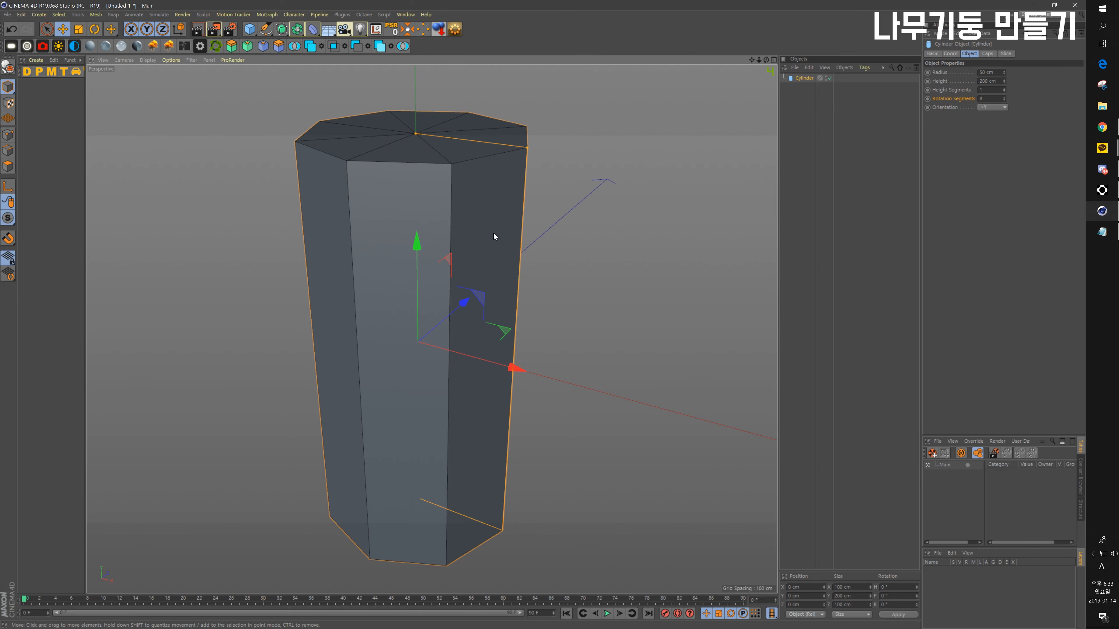
Step: Convert the eight-sided cylinder to an editable polygon object, inspect it, and undo the conversion
{"action": "middle_click_drag", "start_coordinate": [451, 288], "coordinate": [432, 314], "text": "alt"}
{"action": "left_click_drag", "start_coordinate": [432, 314], "coordinate": [492, 269], "text": "alt"}
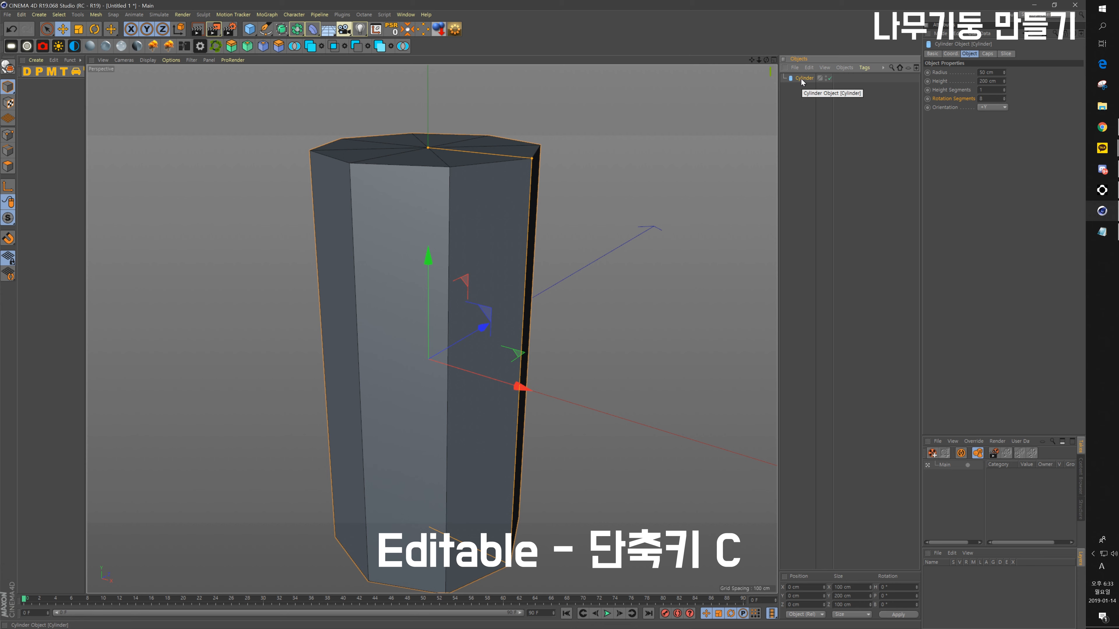
{"action": "key", "text": "c"}
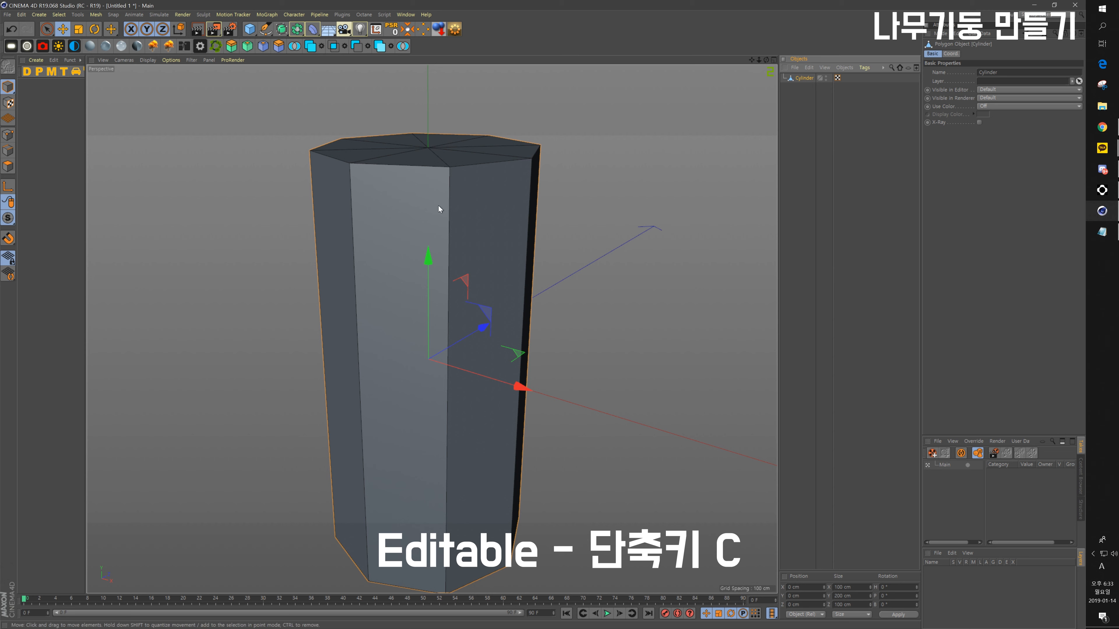
{"action": "middle_click_drag", "start_coordinate": [512, 198], "coordinate": [478, 234], "text": "alt"}
{"action": "mouse_move", "coordinate": [390, 263]}
{"action": "left_mouse_down", "text": "alt"}
{"action": "mouse_move", "coordinate": [343, 292]}
{"action": "mouse_move", "coordinate": [397, 252]}
{"action": "left_mouse_up", "text": "alt"}
{"action": "key", "text": "ctrl+z"}
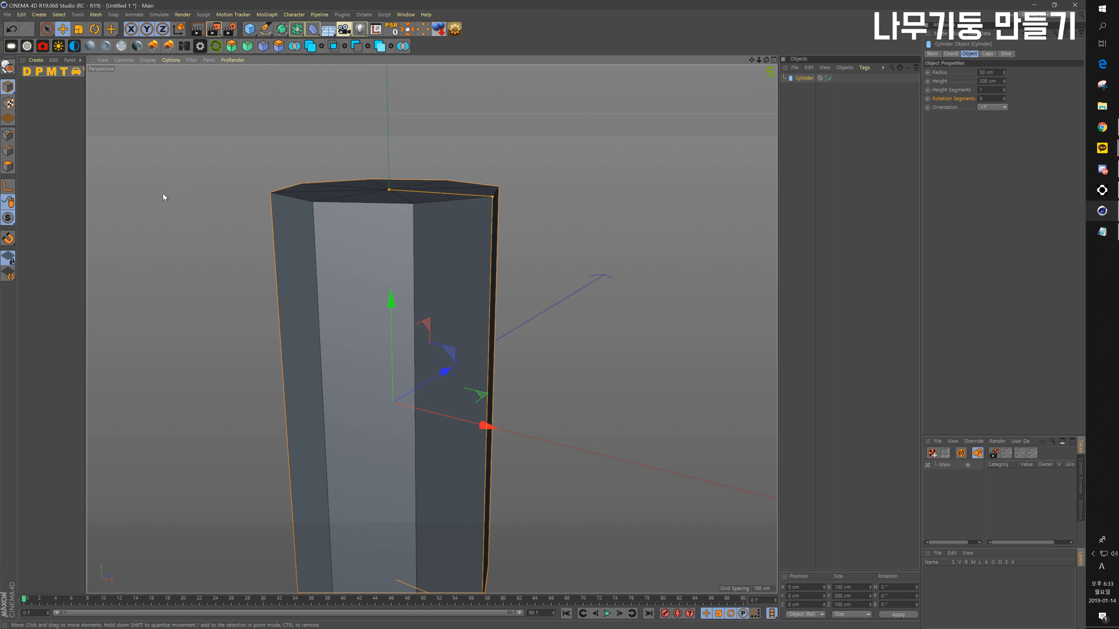
Step: Switch to Polygons mode with the Live Selection tool and make the cylinder editable
{"action": "left_click", "coordinate": [8, 167]}
{"action": "key", "text": "9"}
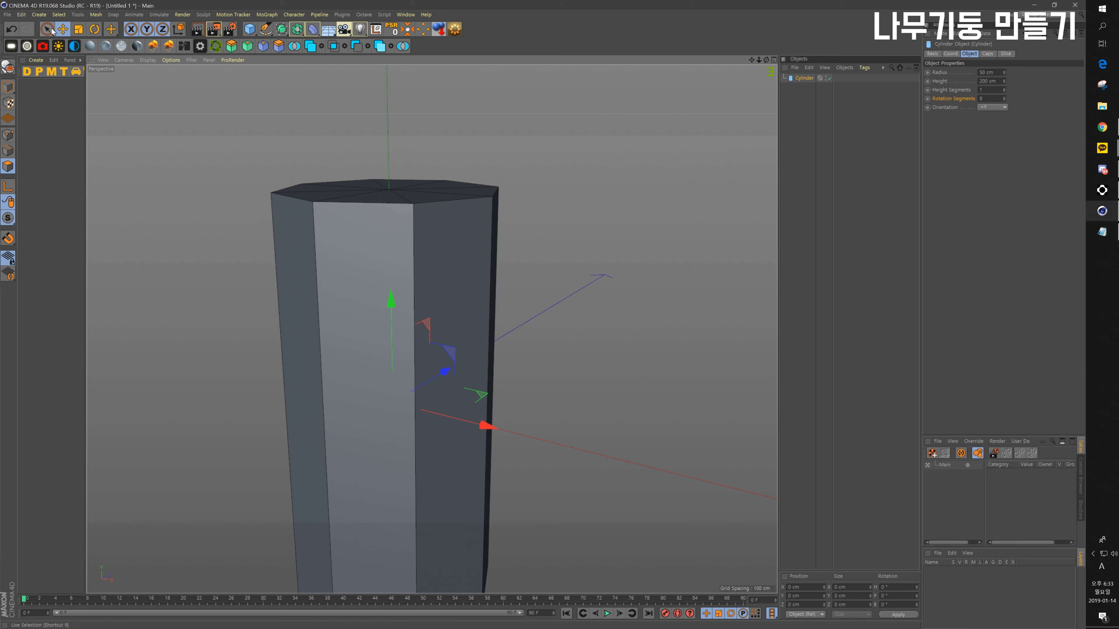
{"action": "left_click_drag", "start_coordinate": [375, 261], "coordinate": [427, 258], "text": "alt"}
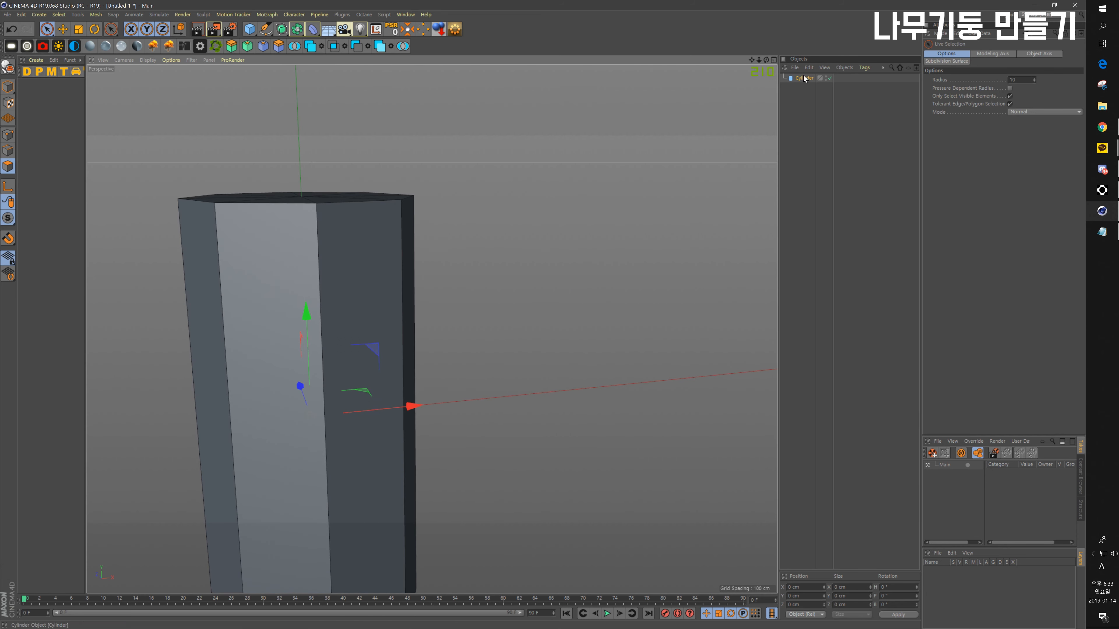
{"action": "key", "text": "c"}
Step: Select several side faces of the cylinder one at a time and clear the selection
{"action": "left_click", "coordinate": [272, 267]}
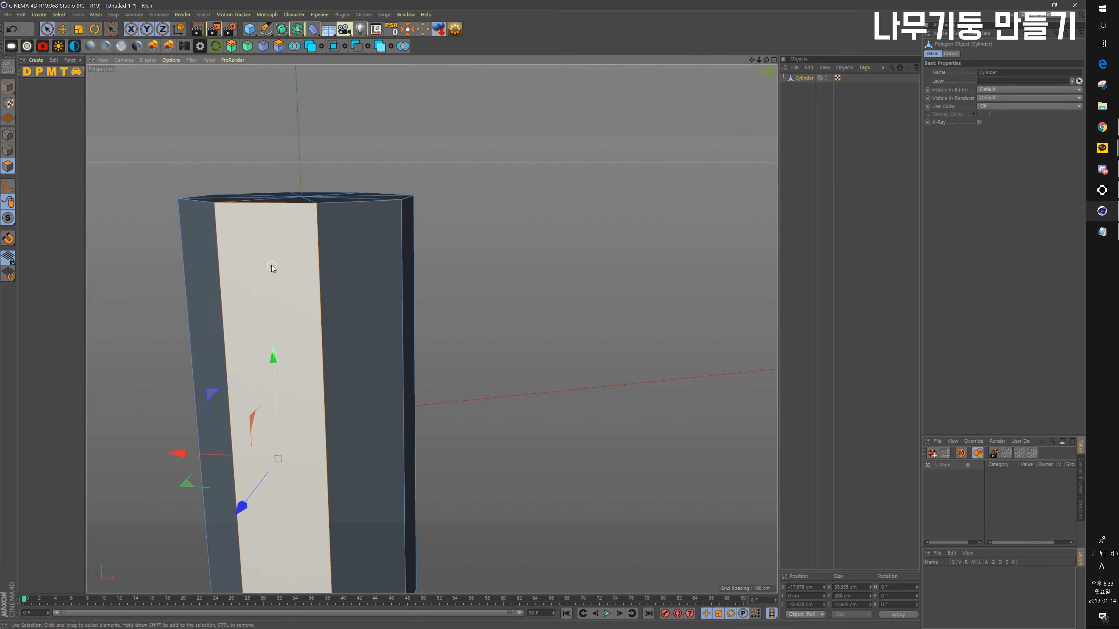
{"action": "left_click", "coordinate": [207, 285]}
{"action": "left_click", "coordinate": [379, 295]}
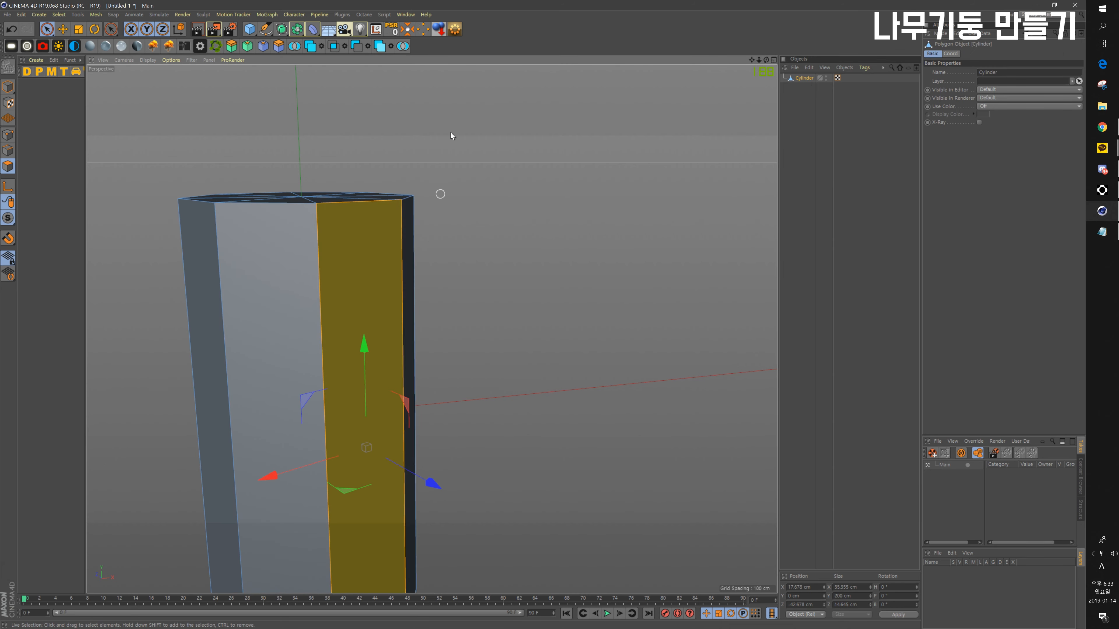
{"action": "left_click_drag", "start_coordinate": [457, 298], "coordinate": [433, 305], "text": "alt"}
{"action": "left_click", "coordinate": [431, 305]}
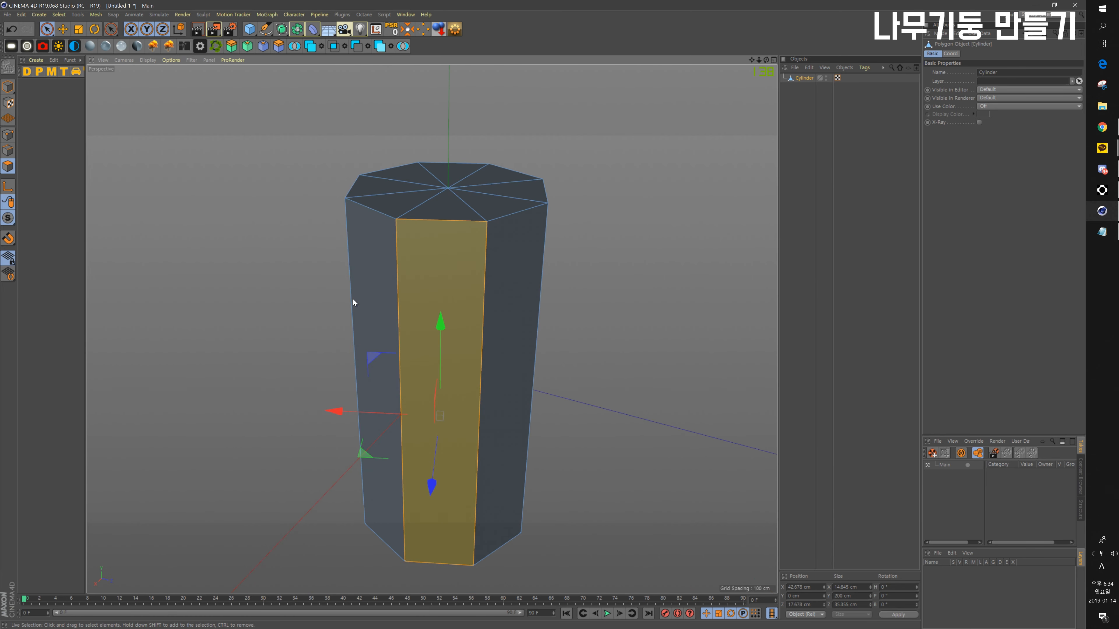
{"action": "left_click", "coordinate": [501, 308]}
{"action": "scroll", "coordinate": [449, 290], "scroll_direction": "down", "scroll_amount": 4}
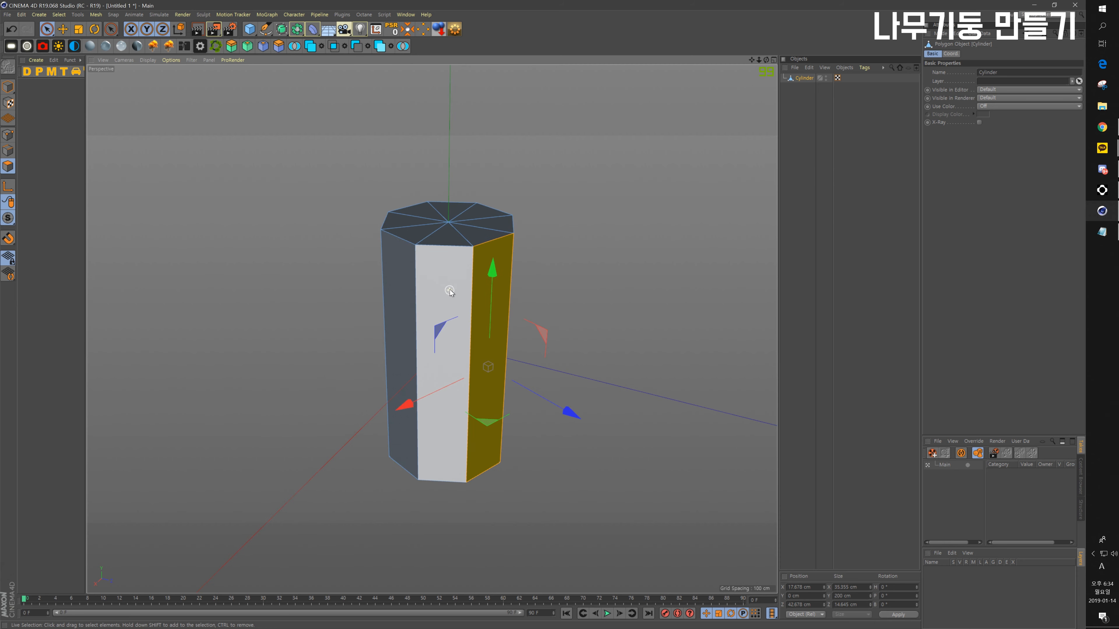
{"action": "left_click", "coordinate": [507, 102]}
Step: Select all the triangular polygons of the cylinder's top cap and clear the selection
{"action": "left_click_drag", "start_coordinate": [478, 128], "coordinate": [434, 383], "text": "alt"}
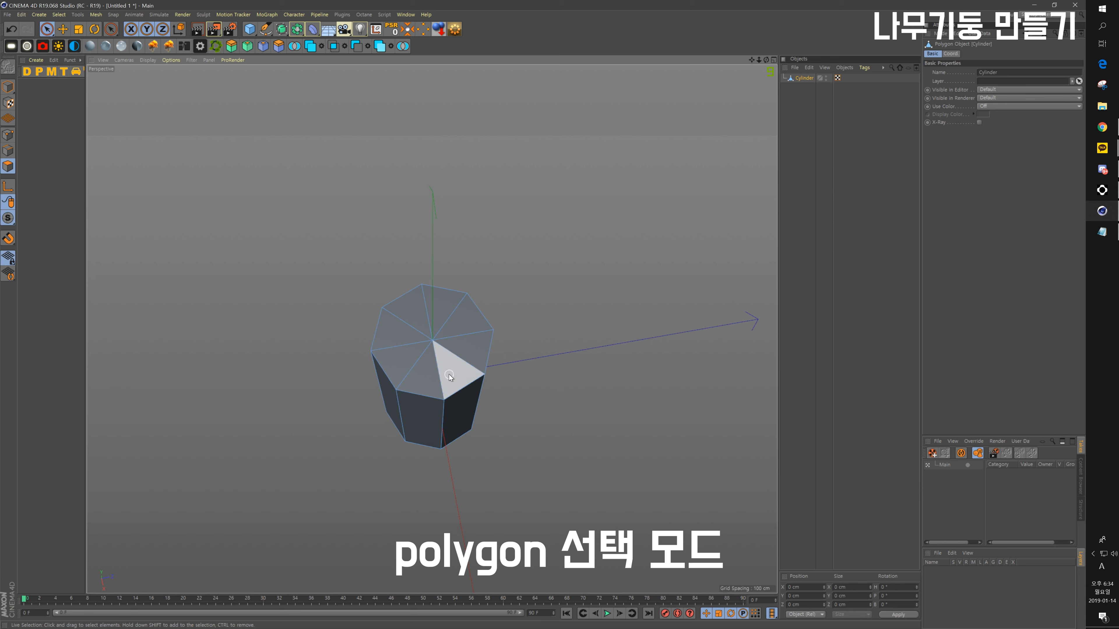
{"action": "mouse_move", "coordinate": [452, 376]}
{"action": "left_mouse_down"}
{"action": "mouse_move", "coordinate": [419, 364]}
{"action": "mouse_move", "coordinate": [423, 322]}
{"action": "mouse_move", "coordinate": [446, 349]}
{"action": "left_mouse_up"}
{"action": "left_click_drag", "start_coordinate": [382, 330], "coordinate": [460, 307], "text": "alt"}
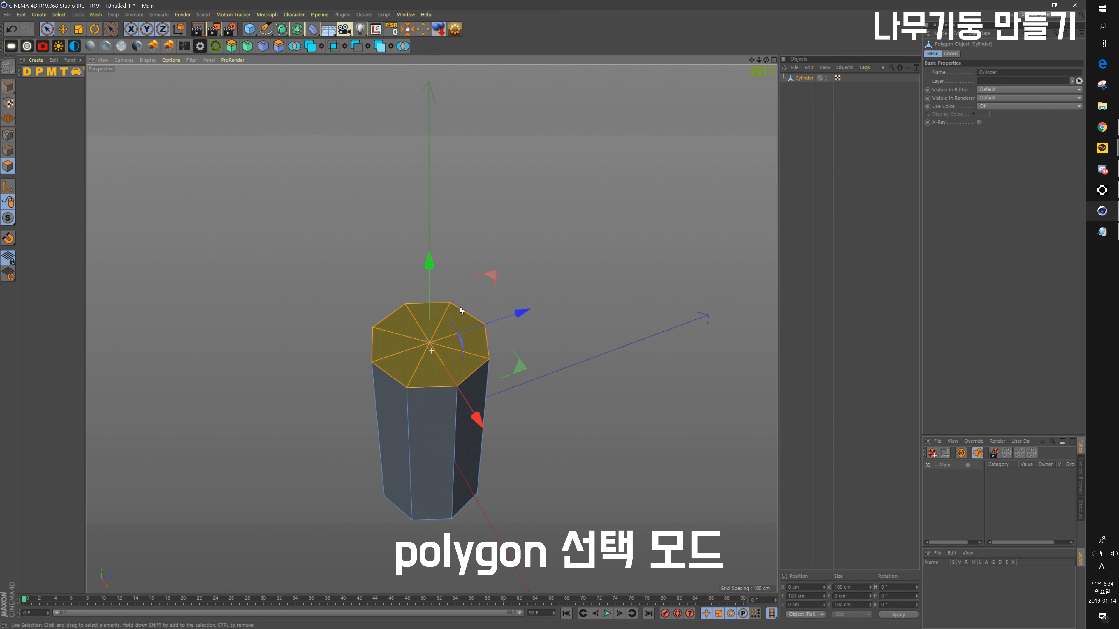
{"action": "left_click", "coordinate": [484, 299]}
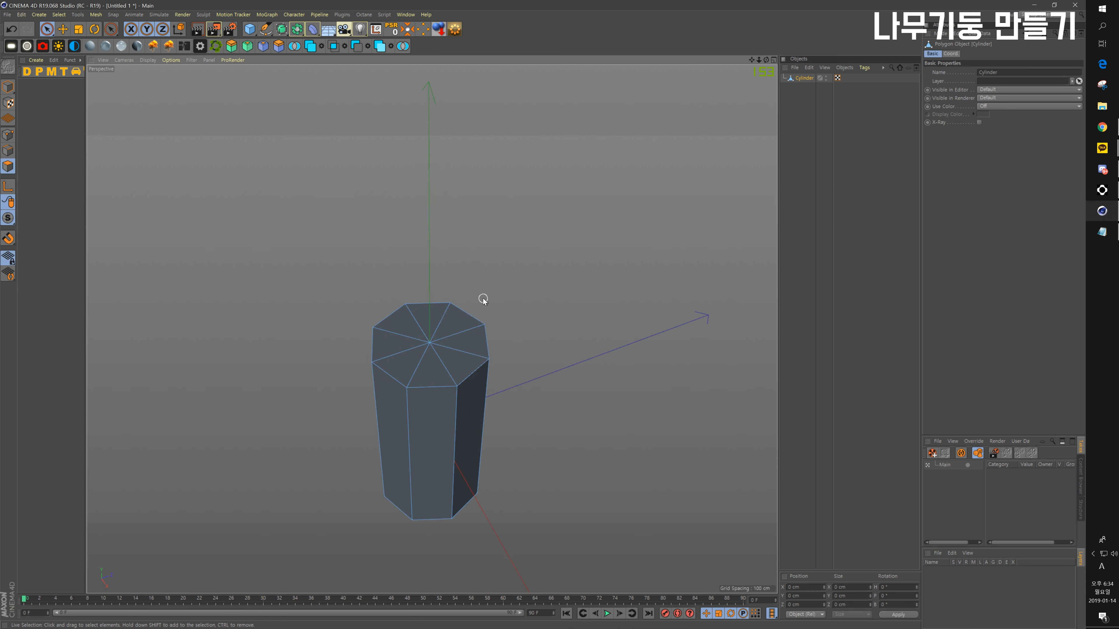
Step: Loop-select the polygons of the cylinder's top cap and clear the selection with Live Selection
{"action": "key", "text": "u"}
{"action": "key", "text": "l"}
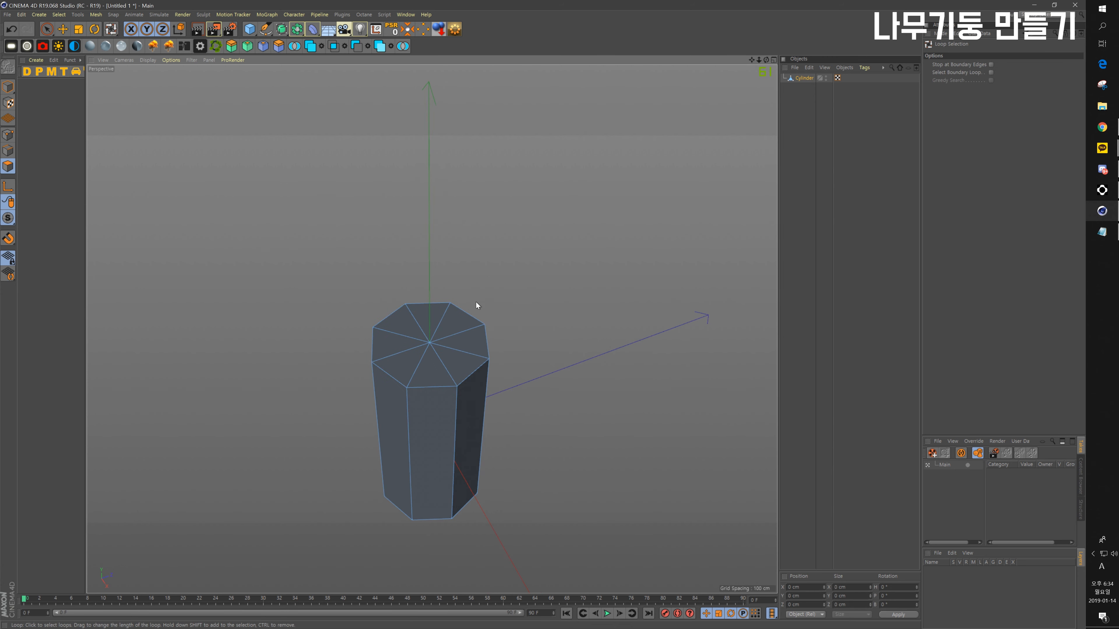
{"action": "left_click", "coordinate": [450, 339]}
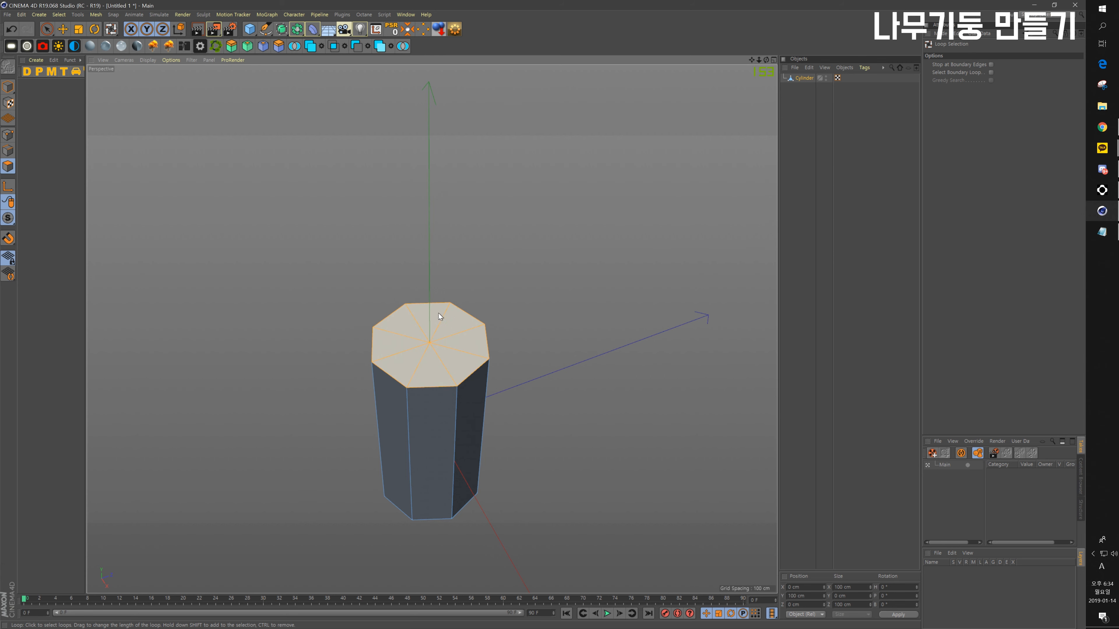
{"action": "left_click", "coordinate": [47, 29]}
{"action": "left_click", "coordinate": [466, 178]}
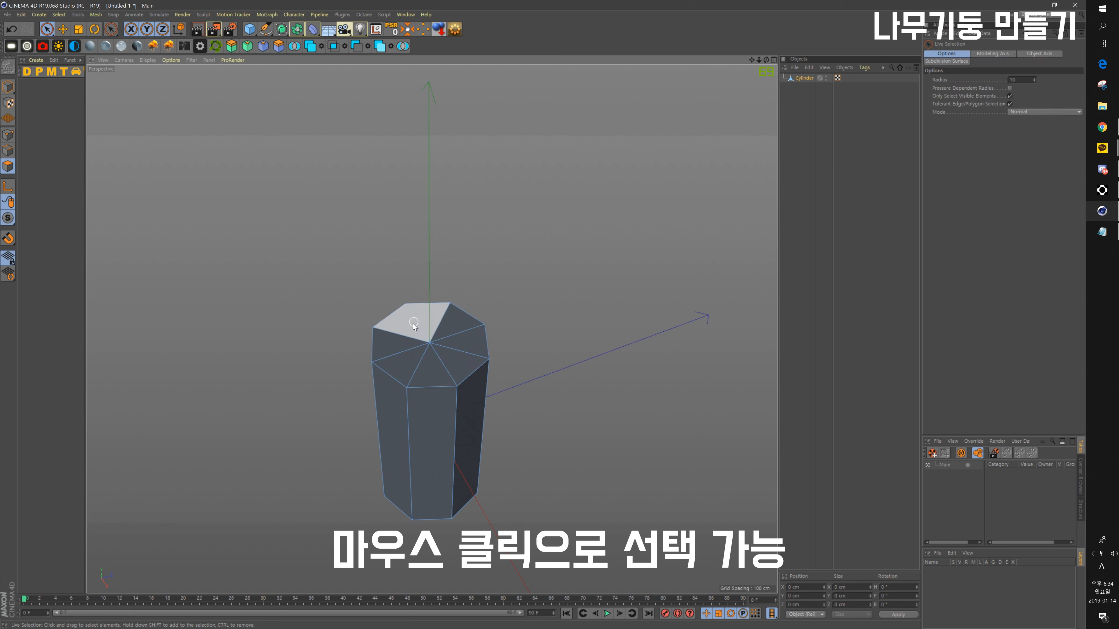
Step: Select all top cap polygons with Live Selection and extrude them straight up into a second trunk segment
{"action": "left_click", "coordinate": [431, 317]}
{"action": "mouse_move", "coordinate": [434, 319]}
{"action": "left_mouse_down"}
{"action": "mouse_move", "coordinate": [467, 366]}
{"action": "mouse_move", "coordinate": [397, 357]}
{"action": "mouse_move", "coordinate": [494, 280]}
{"action": "left_mouse_up"}
{"action": "left_click_drag", "start_coordinate": [519, 176], "coordinate": [455, 143], "text": "alt"}
{"action": "scroll", "coordinate": [470, 359], "scroll_direction": "down", "scroll_amount": 4}
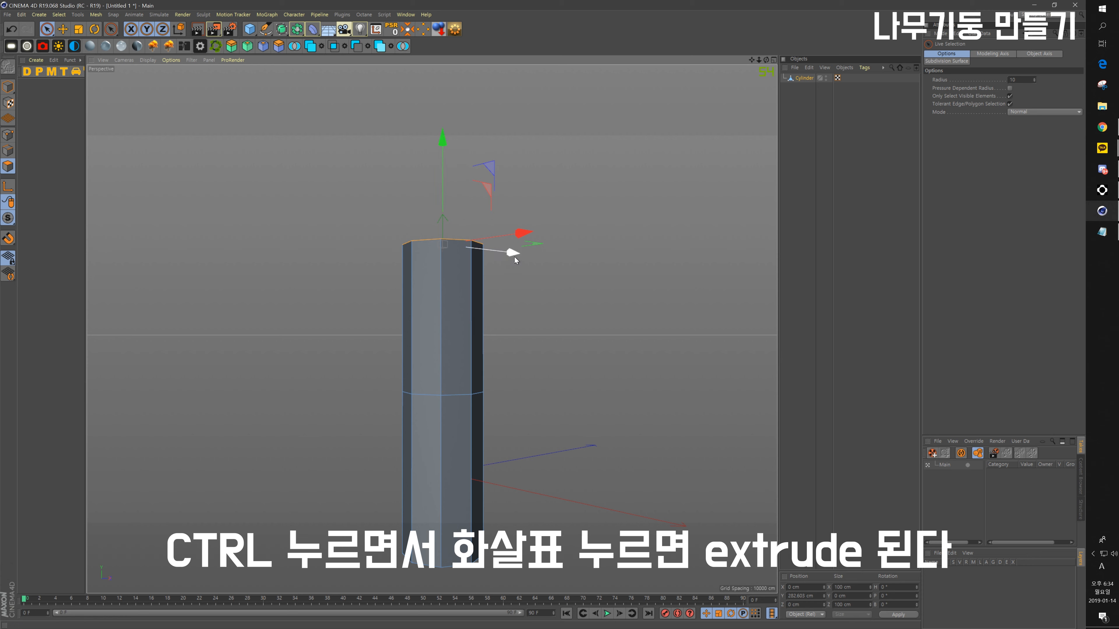
Step: Scale the extruded top cap to about 69.5 cm and shift it along Z to about -49 cm to bend the trunk
{"action": "key", "text": "t"}
{"action": "left_click_drag", "start_coordinate": [575, 260], "coordinate": [487, 382]}
{"action": "left_click_drag", "start_coordinate": [536, 233], "coordinate": [360, 270]}
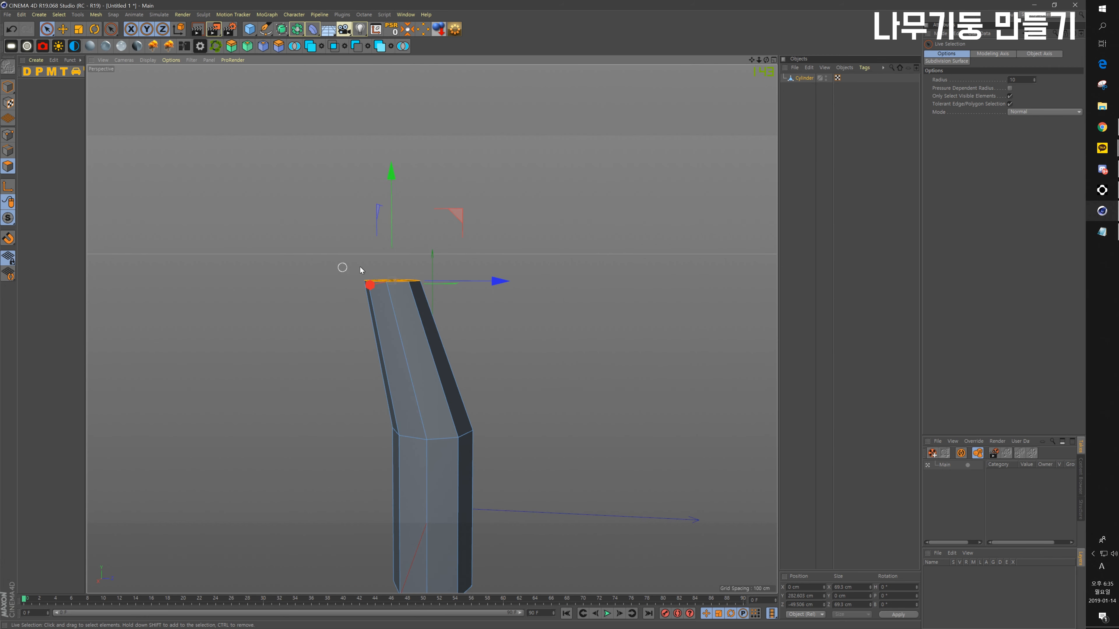
{"action": "middle_click_drag", "start_coordinate": [515, 352], "coordinate": [504, 319], "text": "alt"}
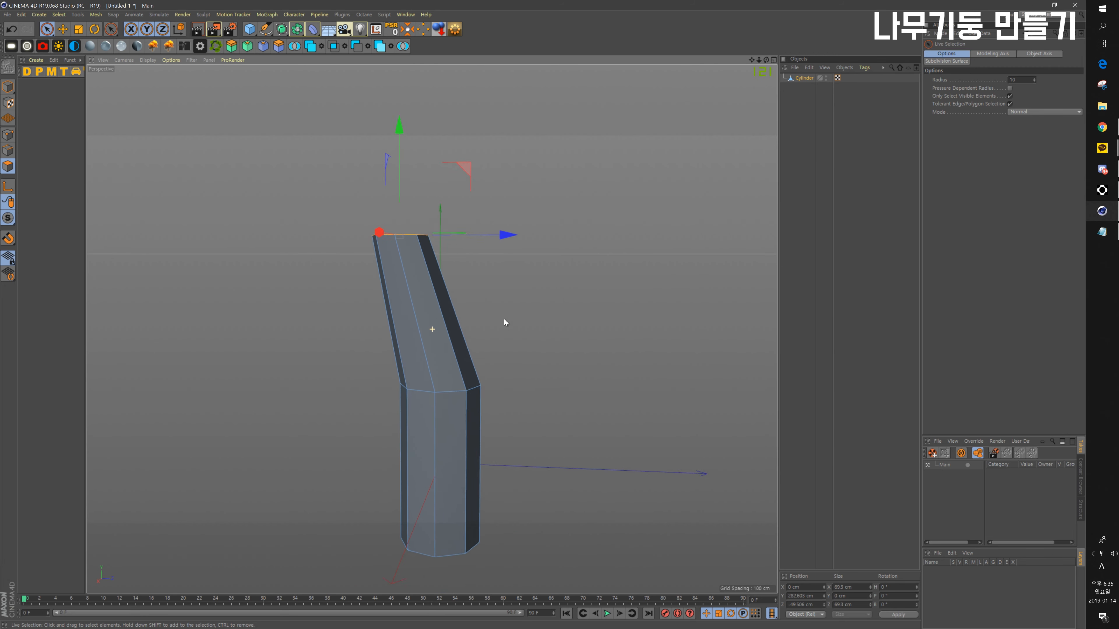
{"action": "left_click_drag", "start_coordinate": [506, 328], "coordinate": [503, 353], "text": "alt"}
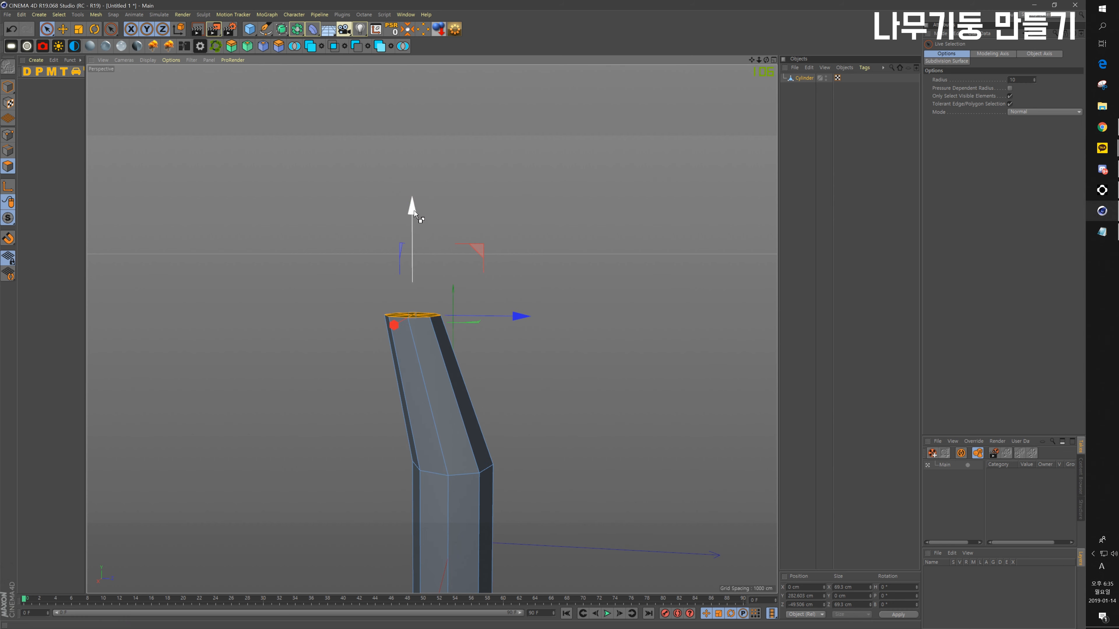
Step: Try extruding the trunk's top cap upward with the move axis and the Extrude tool, and undo the attempts
{"action": "left_click_drag", "start_coordinate": [413, 210], "coordinate": [425, 93]}
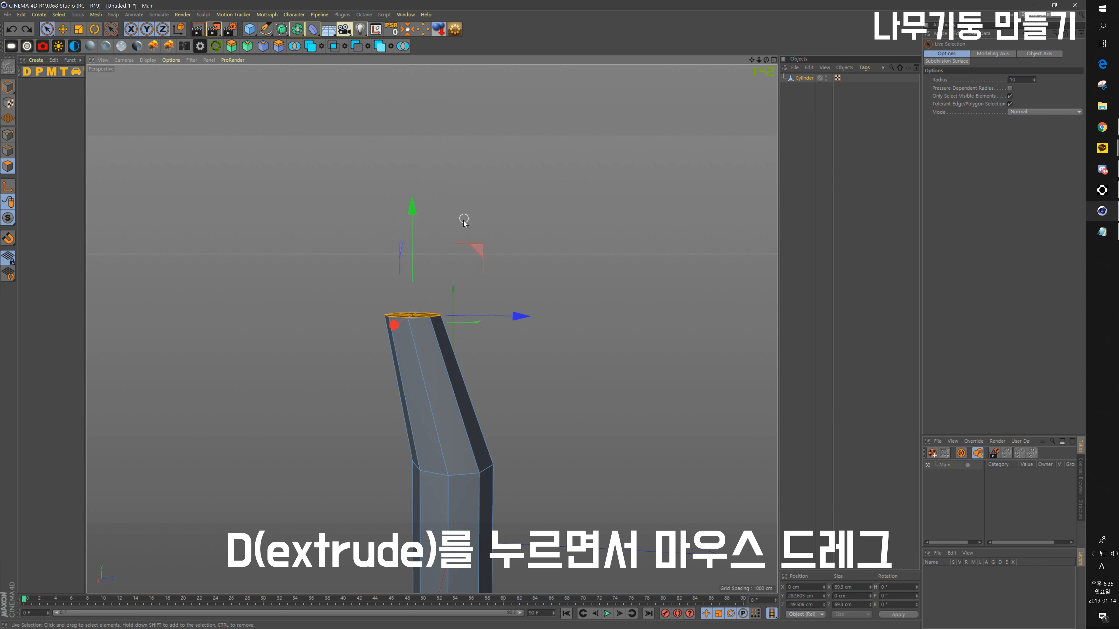
{"action": "key", "text": "d"}
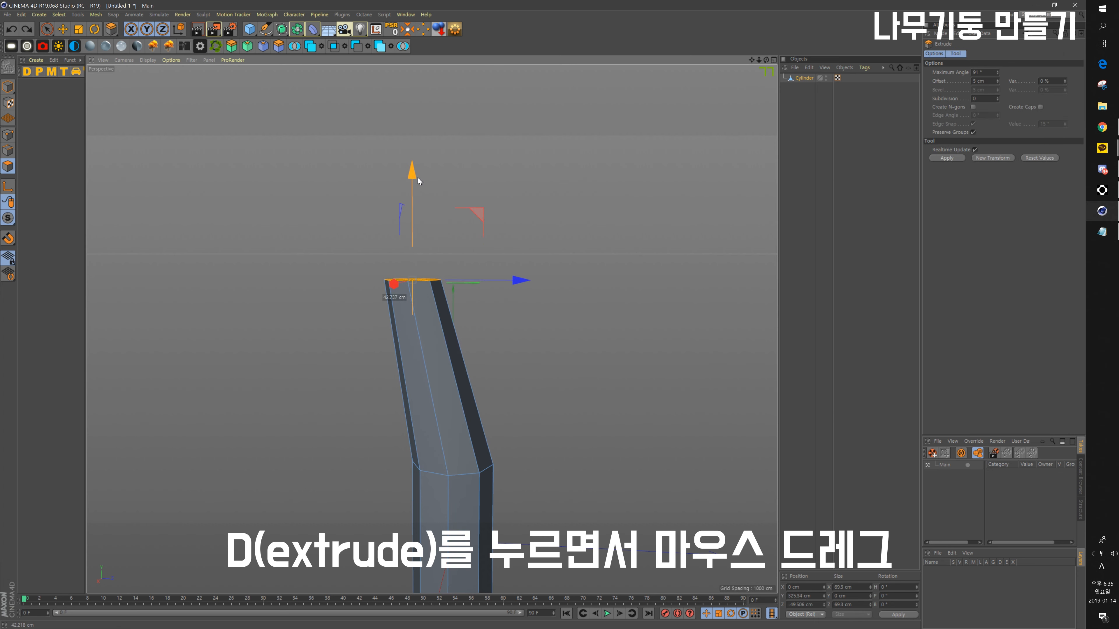
{"action": "left_click_drag", "start_coordinate": [419, 181], "coordinate": [420, 182]}
{"action": "left_click_drag", "start_coordinate": [430, 141], "coordinate": [548, 238]}
{"action": "key", "text": "d"}
{"action": "key", "text": "space"}
{"action": "key", "text": "ctrl+z"}
Step: Extrude the top cap upward into a third trunk segment and shift it along Z to about 42.7 cm
{"action": "key", "text": "d"}
{"action": "key", "text": "space"}
{"action": "middle_click_drag", "start_coordinate": [494, 243], "coordinate": [500, 297], "text": "alt"}
{"action": "left_click_drag", "start_coordinate": [524, 256], "coordinate": [603, 269]}
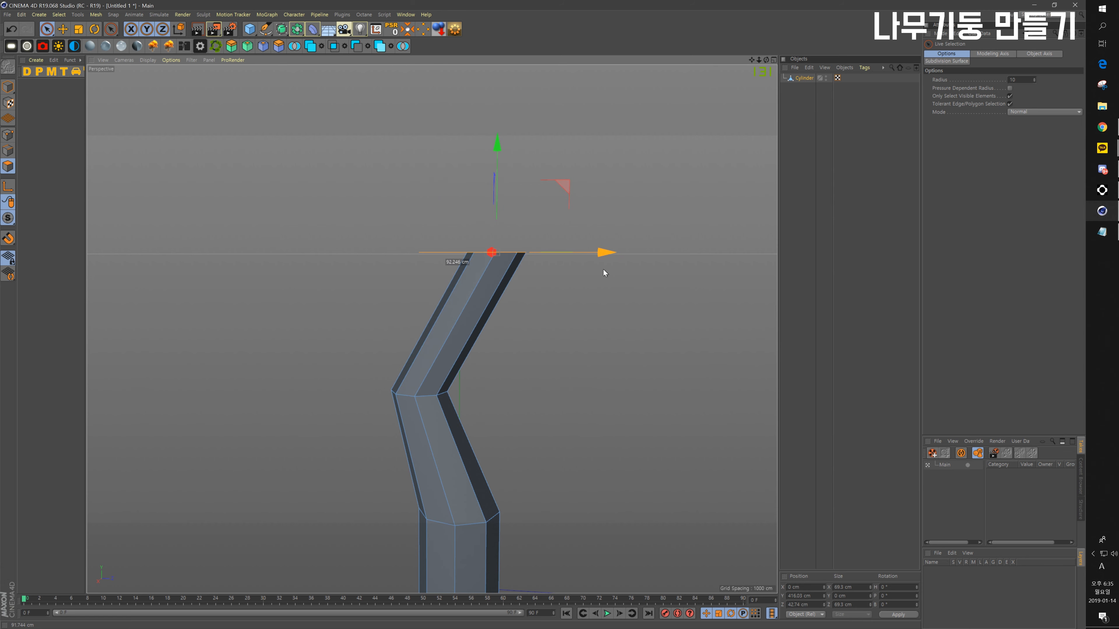
Step: Rotate the third segment's end cap to tilt it and scale it down to taper the trunk
{"action": "key", "text": "r"}
{"action": "key", "text": "space"}
{"action": "left_click", "coordinate": [545, 209]}
{"action": "key", "text": "space"}
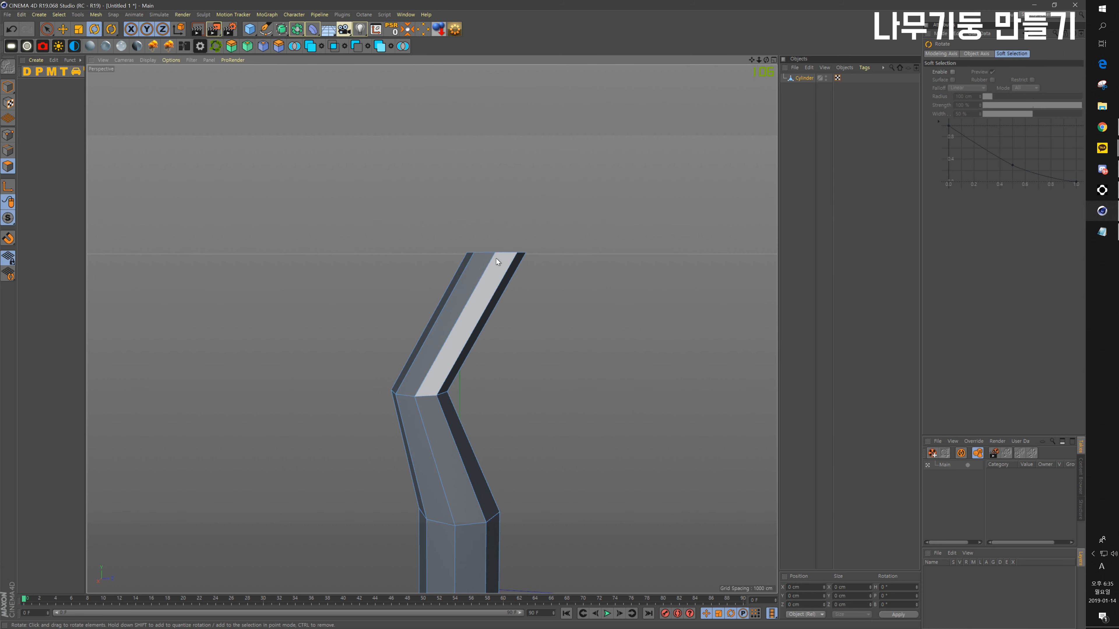
{"action": "key", "text": "ctrl+z"}
{"action": "left_click_drag", "start_coordinate": [553, 219], "coordinate": [527, 228]}
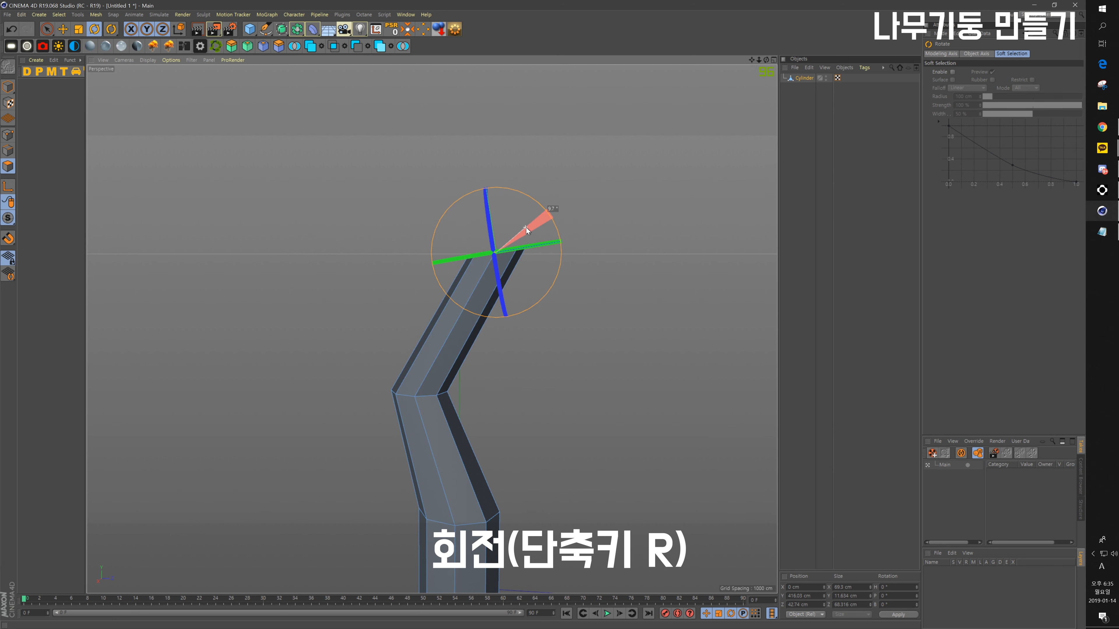
{"action": "key", "text": "t"}
{"action": "left_click_drag", "start_coordinate": [588, 254], "coordinate": [511, 421]}
{"action": "key", "text": "r"}
{"action": "scroll", "coordinate": [516, 330], "scroll_direction": "down", "scroll_amount": 6}
Step: Extrude the end cap upward into a long fourth segment and shift it along Z to about -294 cm
{"action": "key", "text": "e"}
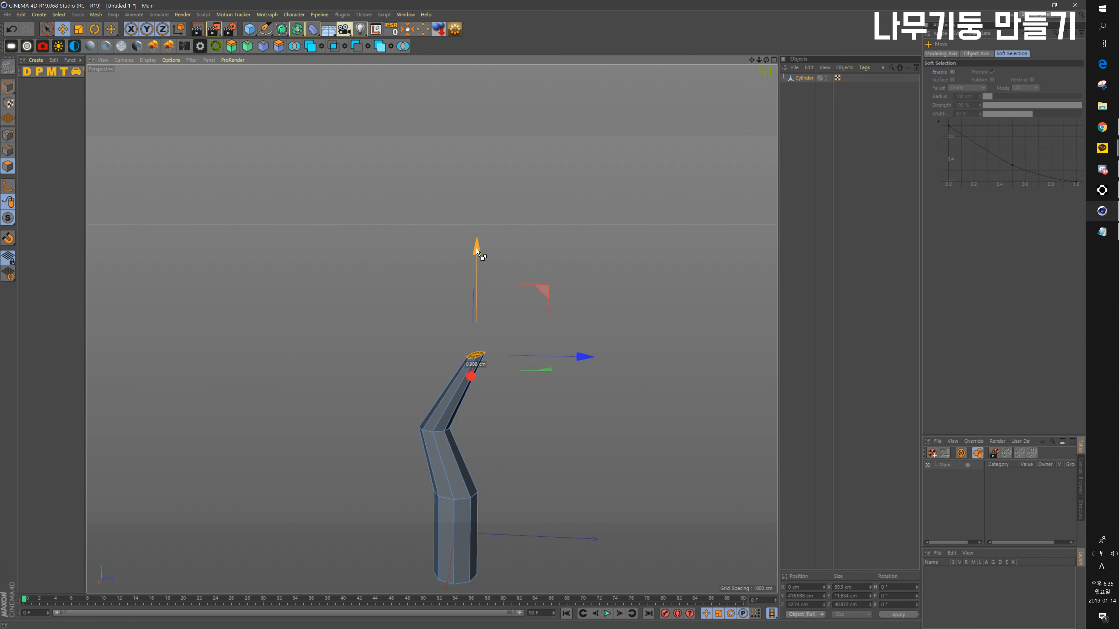
{"action": "left_click_drag", "start_coordinate": [476, 252], "coordinate": [489, 86]}
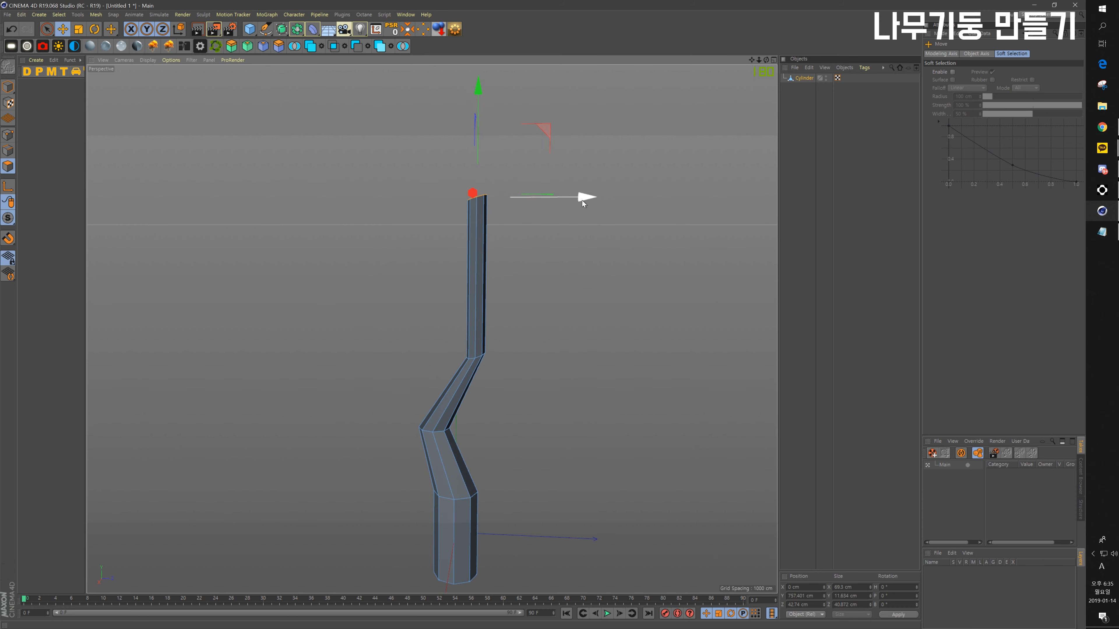
{"action": "left_click_drag", "start_coordinate": [583, 202], "coordinate": [443, 196]}
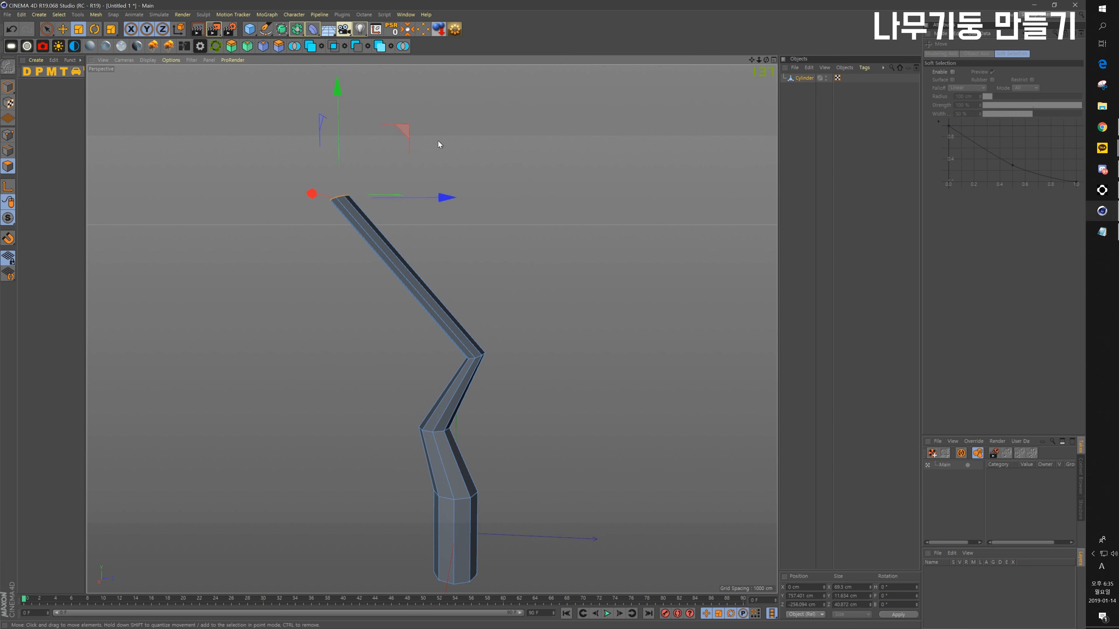
Step: Scale down the end cap of the long upper segment to taper it, and clear the selection
{"action": "key", "text": "t"}
{"action": "left_click_drag", "start_coordinate": [439, 144], "coordinate": [318, 204]}
{"action": "key", "text": "e"}
{"action": "middle_click_drag", "start_coordinate": [414, 237], "coordinate": [436, 327], "text": "alt"}
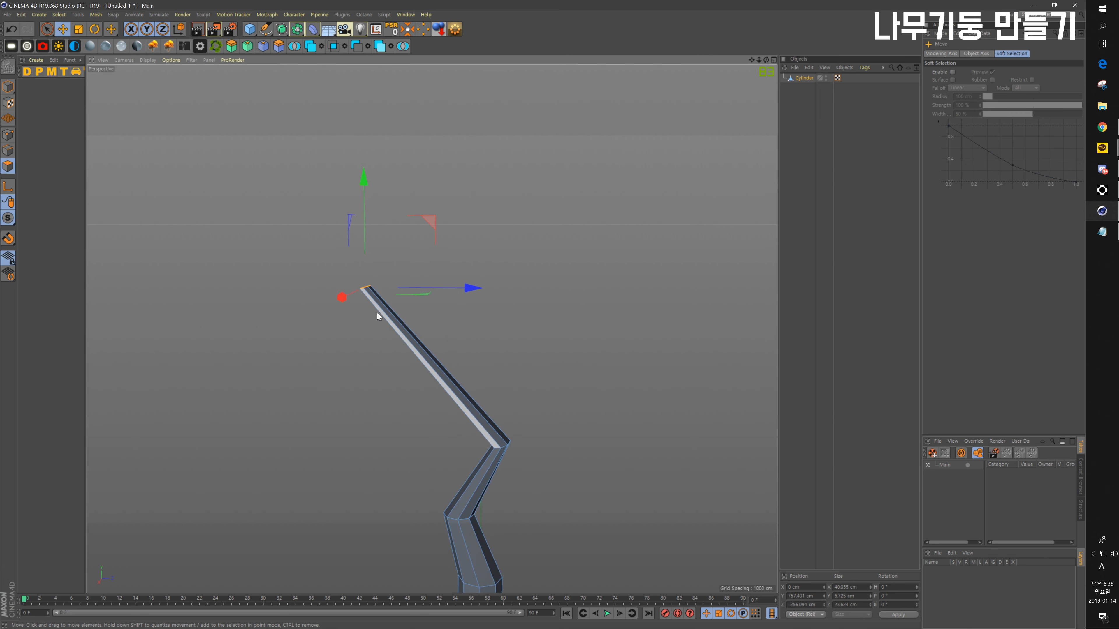
{"action": "left_click_drag", "start_coordinate": [377, 313], "coordinate": [359, 292], "text": "alt"}
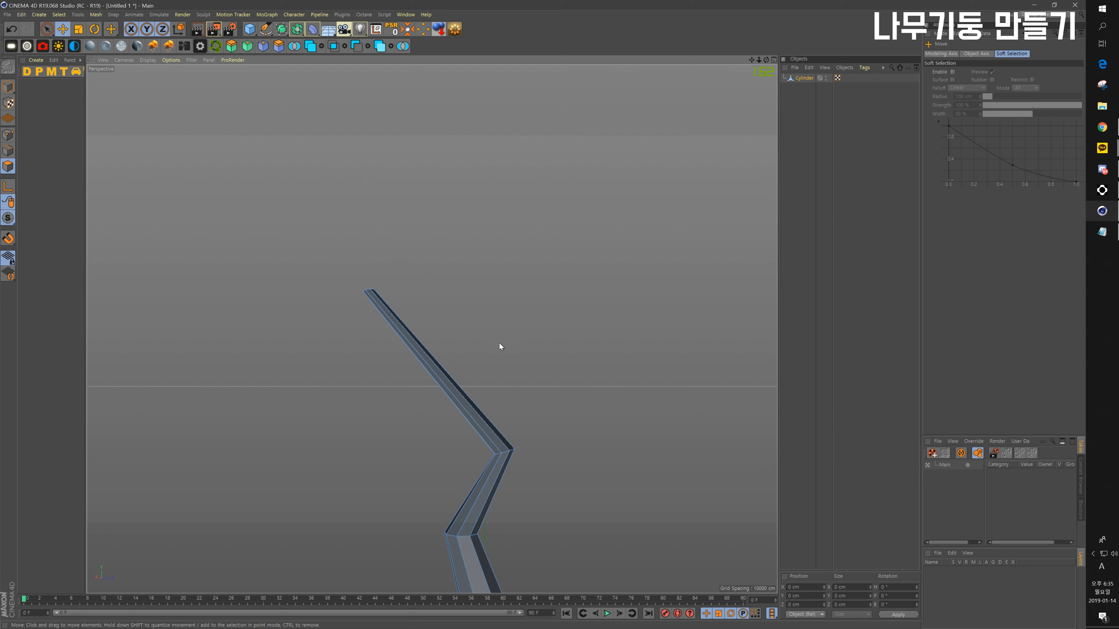
Step: Add a loop cut around the long upper segment near its middle, at about 46.6% offset
{"action": "key", "text": "h"}
{"action": "left_click_drag", "start_coordinate": [475, 331], "coordinate": [483, 362], "text": "alt"}
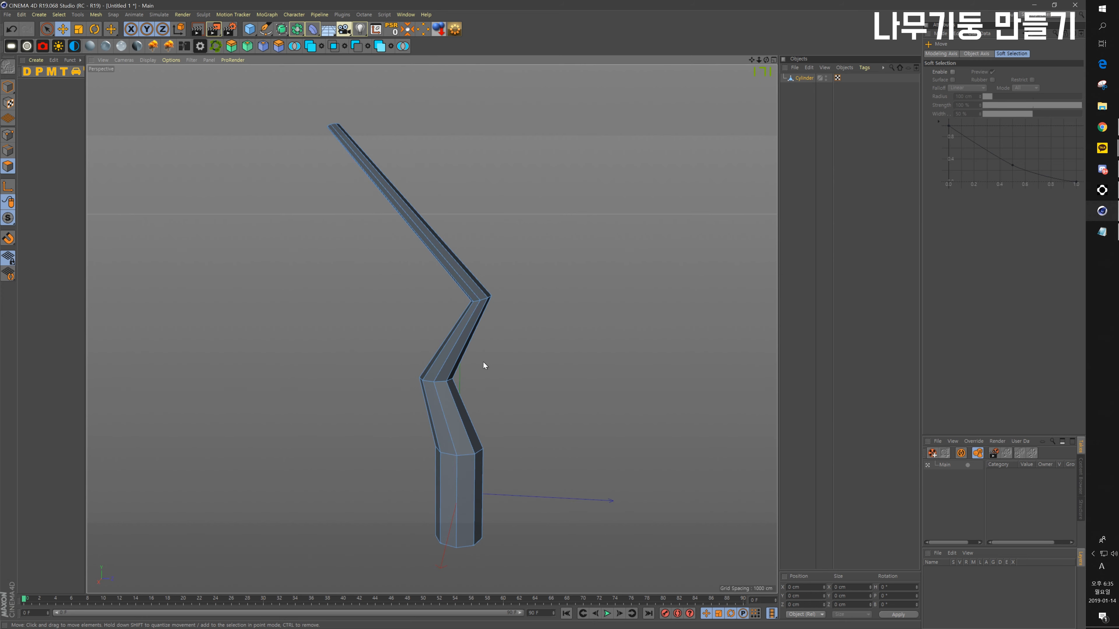
{"action": "mouse_move", "coordinate": [502, 320]}
{"action": "left_mouse_down", "text": "alt"}
{"action": "mouse_move", "coordinate": [475, 340]}
{"action": "mouse_move", "coordinate": [477, 309]}
{"action": "mouse_move", "coordinate": [407, 341]}
{"action": "mouse_move", "coordinate": [510, 312]}
{"action": "mouse_move", "coordinate": [426, 346]}
{"action": "mouse_move", "coordinate": [479, 320]}
{"action": "mouse_move", "coordinate": [425, 325]}
{"action": "mouse_move", "coordinate": [463, 286]}
{"action": "mouse_move", "coordinate": [397, 265]}
{"action": "mouse_move", "coordinate": [471, 282]}
{"action": "mouse_move", "coordinate": [538, 273]}
{"action": "mouse_move", "coordinate": [424, 312]}
{"action": "mouse_move", "coordinate": [234, 207]}
{"action": "mouse_move", "coordinate": [259, 267]}
{"action": "mouse_move", "coordinate": [408, 369]}
{"action": "mouse_move", "coordinate": [449, 440]}
{"action": "mouse_move", "coordinate": [607, 329]}
{"action": "mouse_move", "coordinate": [358, 337]}
{"action": "mouse_move", "coordinate": [570, 348]}
{"action": "mouse_move", "coordinate": [409, 329]}
{"action": "mouse_move", "coordinate": [436, 342]}
{"action": "mouse_move", "coordinate": [441, 311]}
{"action": "mouse_move", "coordinate": [466, 297]}
{"action": "mouse_move", "coordinate": [452, 303]}
{"action": "mouse_move", "coordinate": [461, 320]}
{"action": "left_mouse_up", "text": "alt"}
{"action": "scroll", "coordinate": [442, 309], "scroll_direction": "up", "scroll_amount": 4}
{"action": "key", "text": "k"}
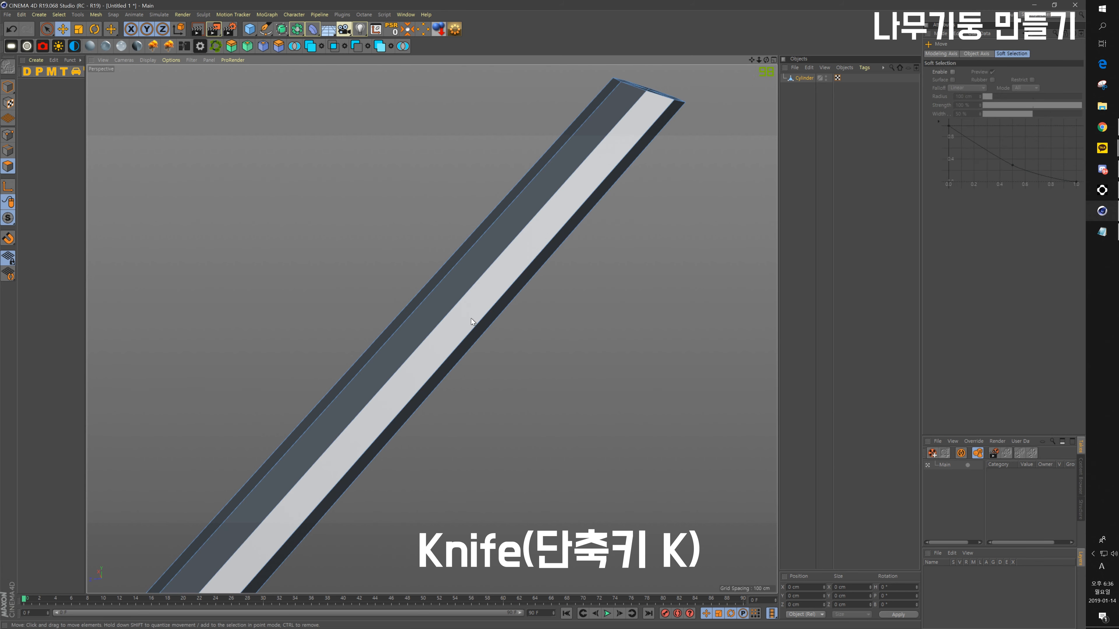
{"action": "key", "text": "e"}
{"action": "key", "text": "k"}
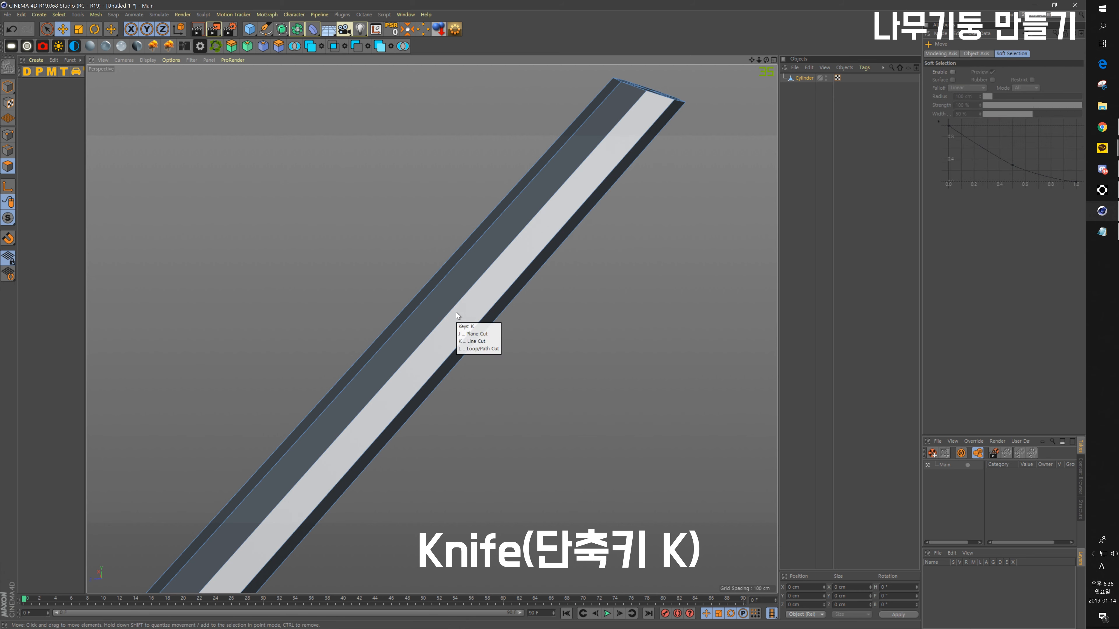
{"action": "key", "text": "k"}
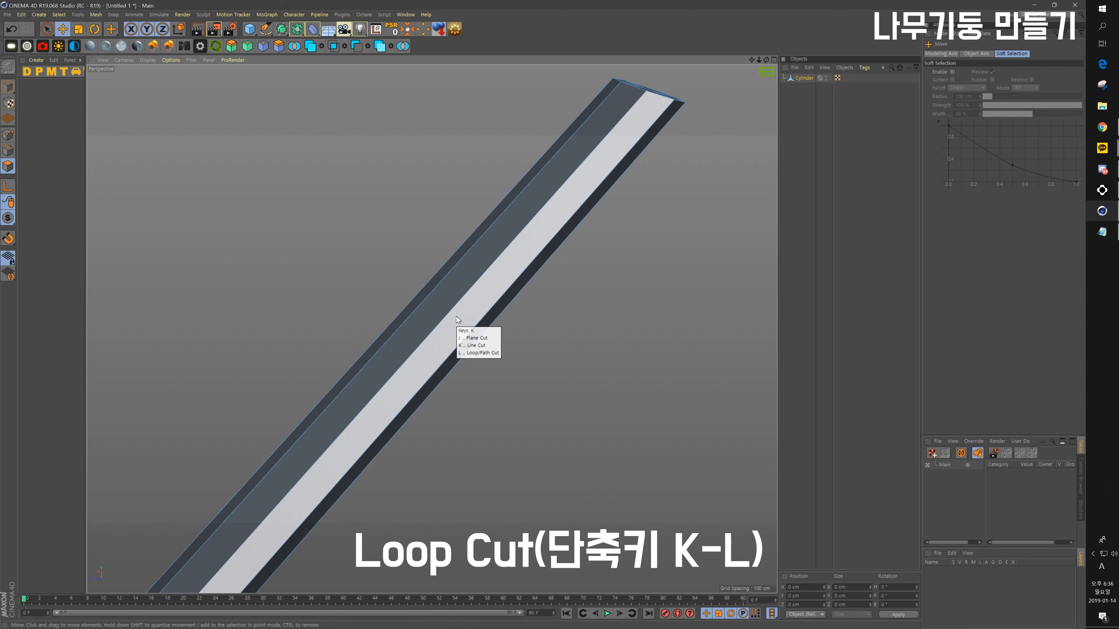
{"action": "key", "text": "l"}
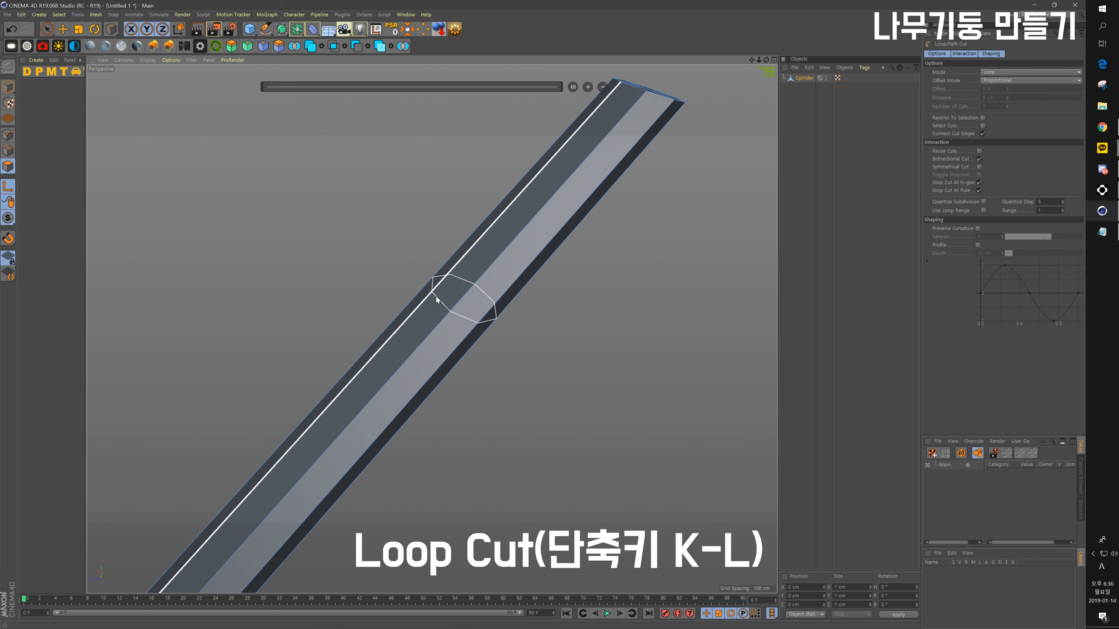
{"action": "middle_click_drag", "start_coordinate": [358, 400], "coordinate": [549, 188], "text": "alt"}
{"action": "middle_click_drag", "start_coordinate": [424, 411], "coordinate": [535, 273], "text": "alt"}
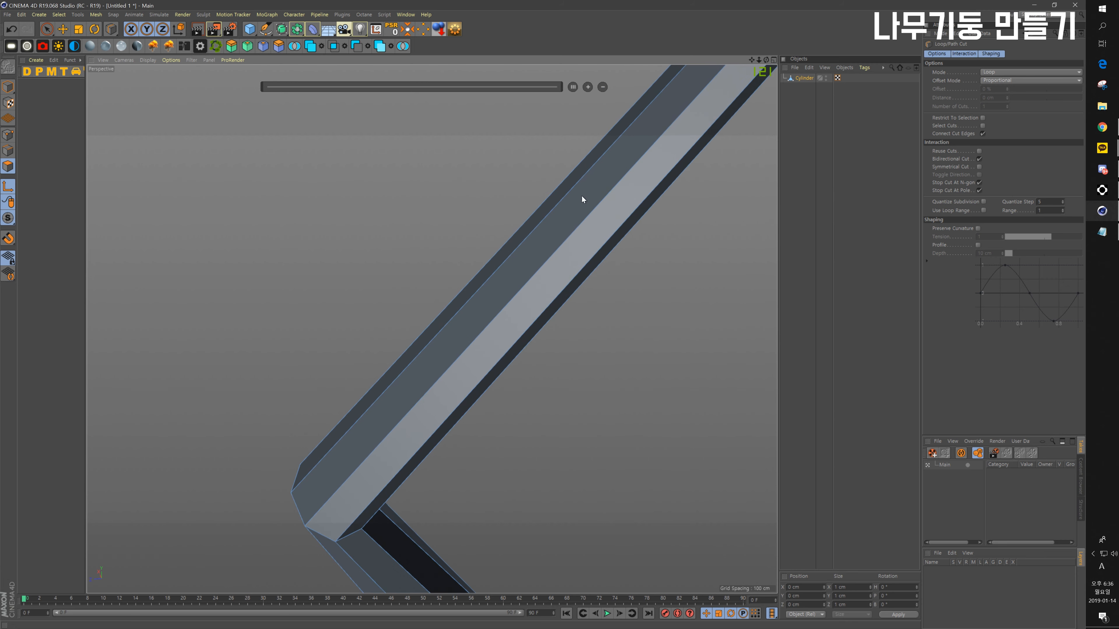
{"action": "left_click", "coordinate": [573, 196]}
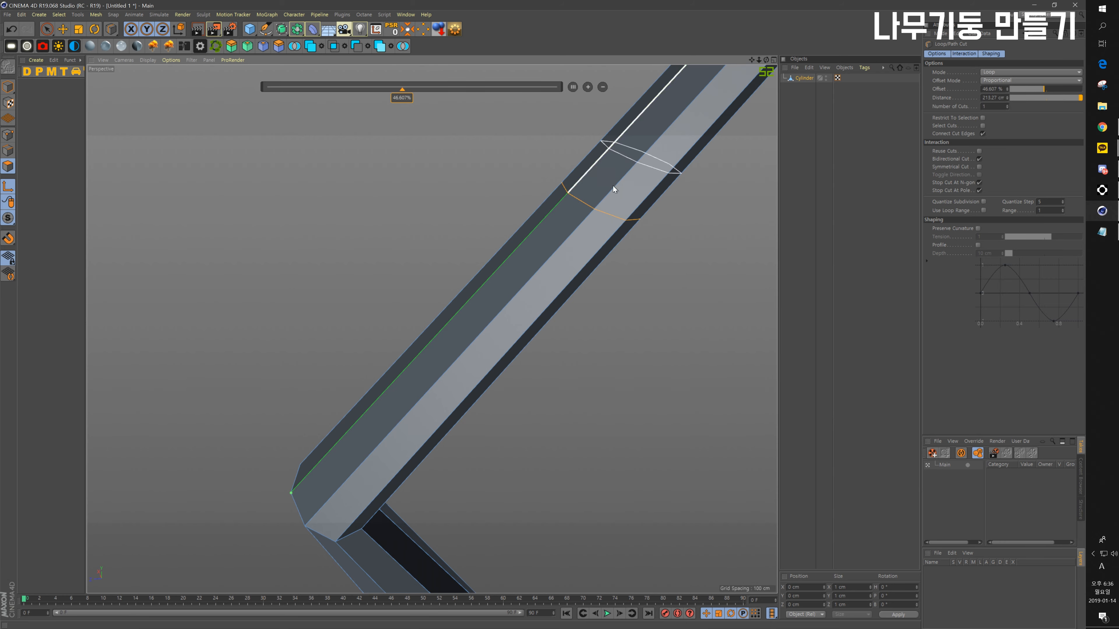
Step: Add a second loop cut about 21 cm above the first on the long upper segment
{"action": "left_click_drag", "start_coordinate": [613, 186], "coordinate": [575, 304], "text": "alt"}
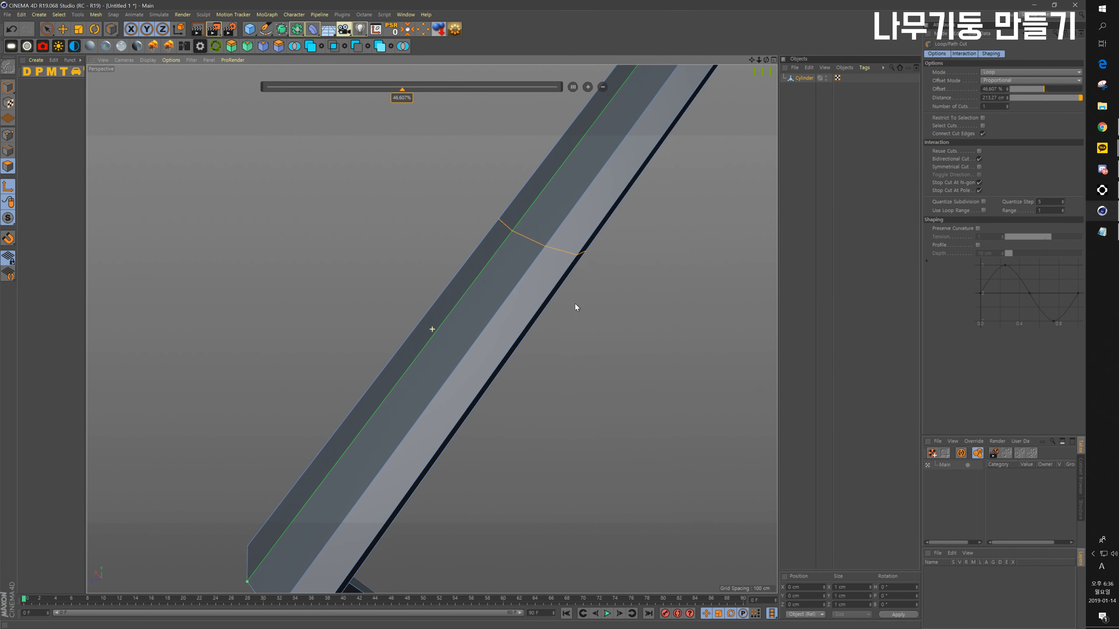
{"action": "left_click", "coordinate": [559, 235]}
{"action": "left_click_drag", "start_coordinate": [616, 291], "coordinate": [607, 321], "text": "alt"}
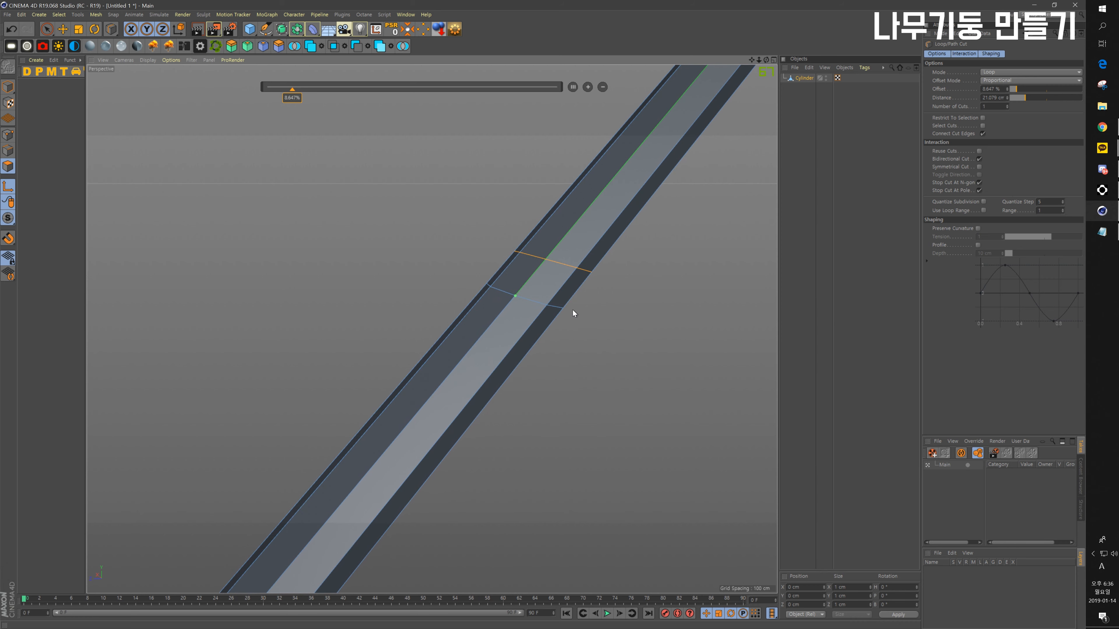
{"action": "middle_click_drag", "start_coordinate": [573, 313], "coordinate": [518, 353], "text": "alt"}
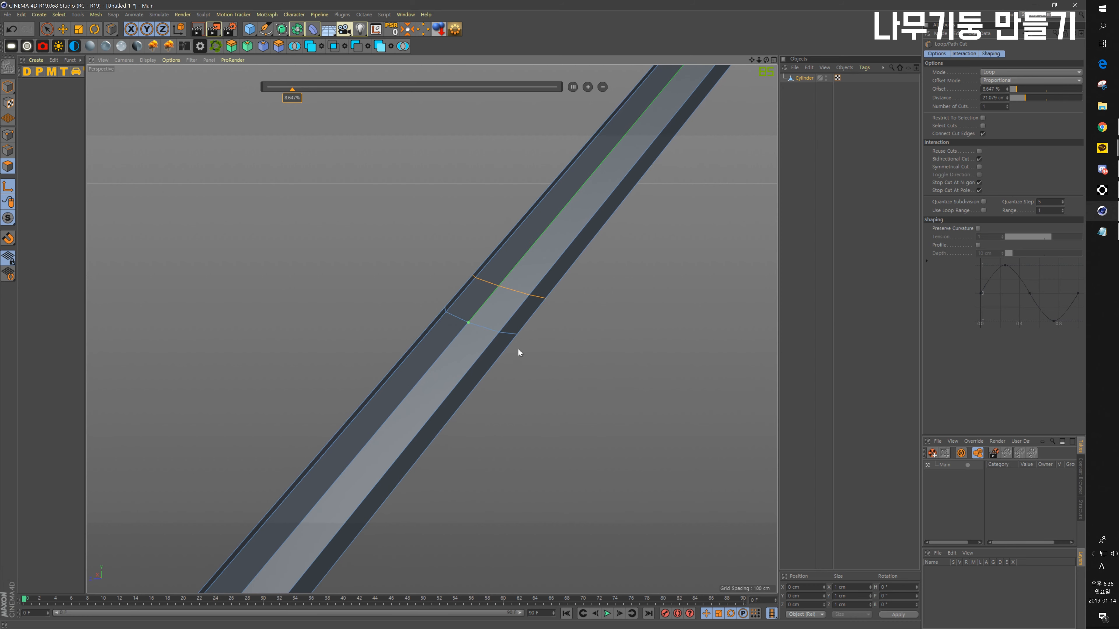
Step: Select the single side polygon between the two loop cuts with Live Selection
{"action": "left_click", "coordinate": [48, 29]}
{"action": "left_click", "coordinate": [508, 317]}
{"action": "left_click", "coordinate": [497, 311]}
{"action": "left_click_drag", "start_coordinate": [549, 380], "coordinate": [530, 392], "text": "alt"}
{"action": "scroll", "coordinate": [505, 328], "scroll_direction": "up", "scroll_amount": 7}
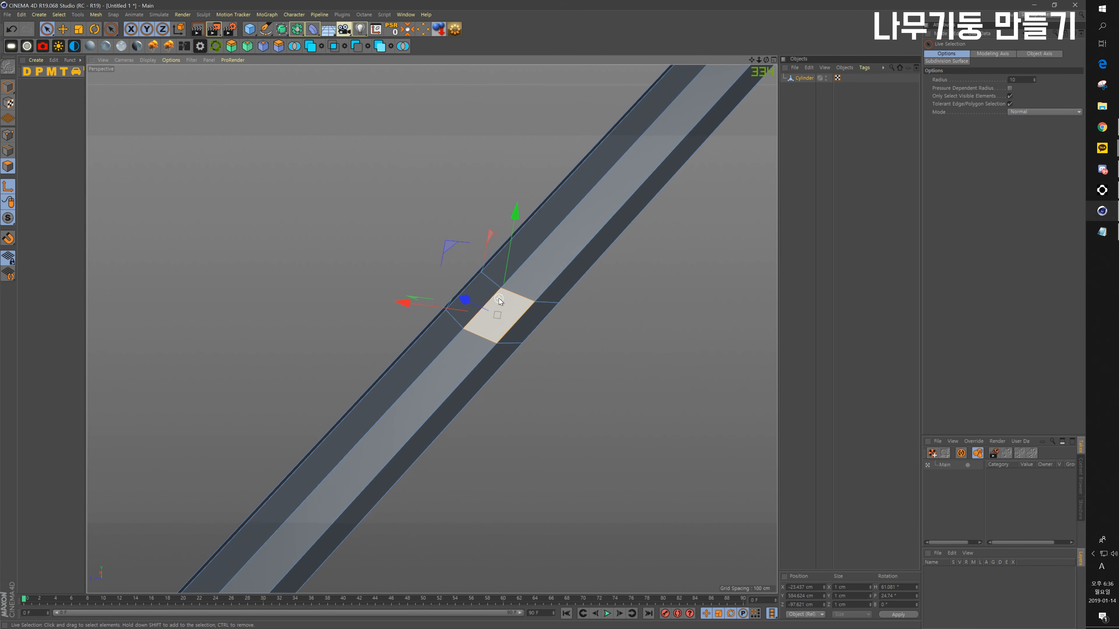
{"action": "scroll", "coordinate": [507, 321], "scroll_direction": "up", "scroll_amount": 5}
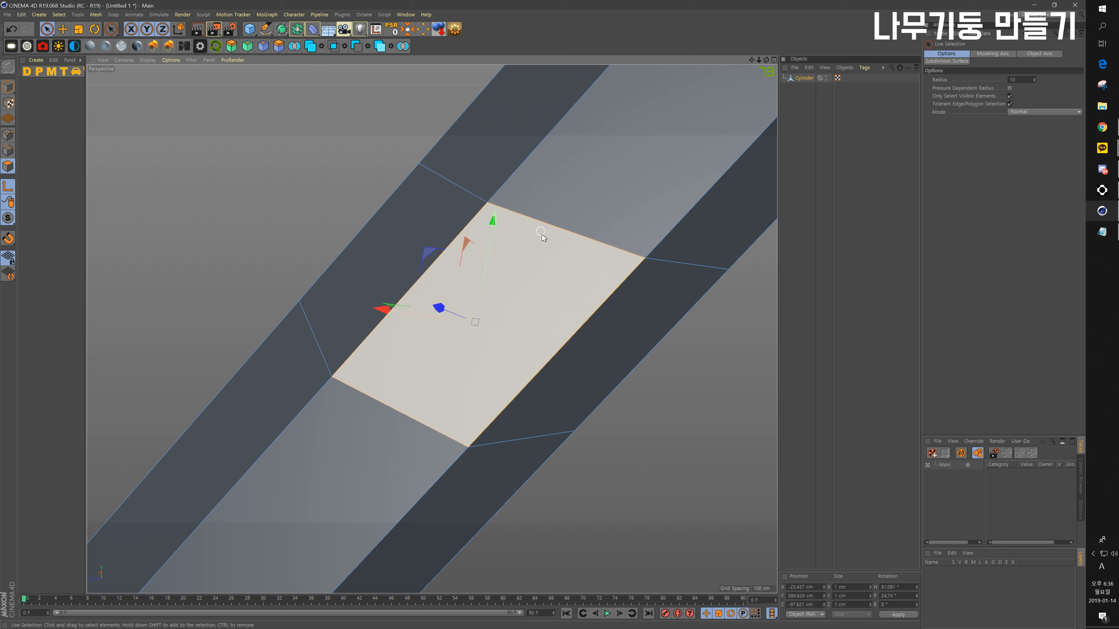
Step: Cut off the four corners of the selected polygon with a closed Line Cut to form an octagonal face
{"action": "key", "text": "k"}
{"action": "key", "text": "k"}
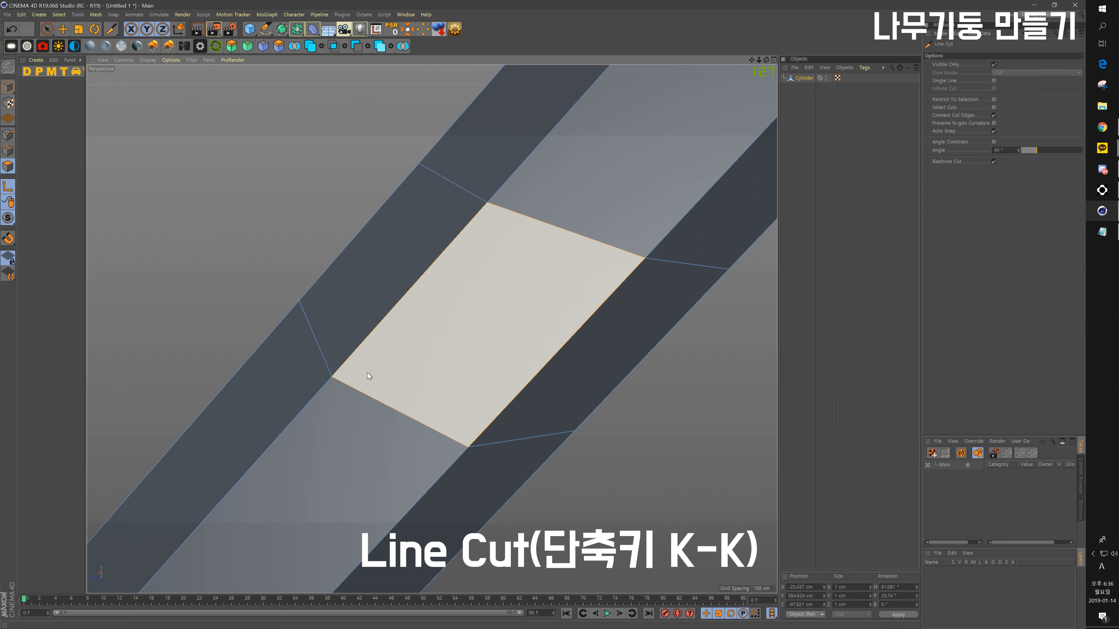
{"action": "left_click", "coordinate": [597, 242]}
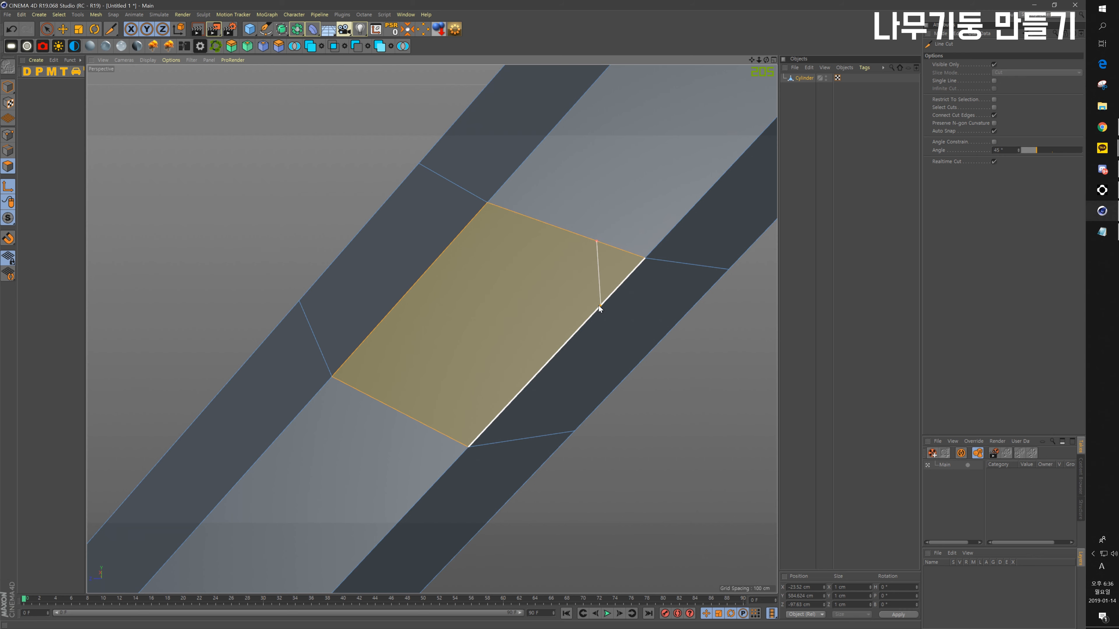
{"action": "left_click", "coordinate": [591, 316]}
{"action": "left_click", "coordinate": [516, 397]}
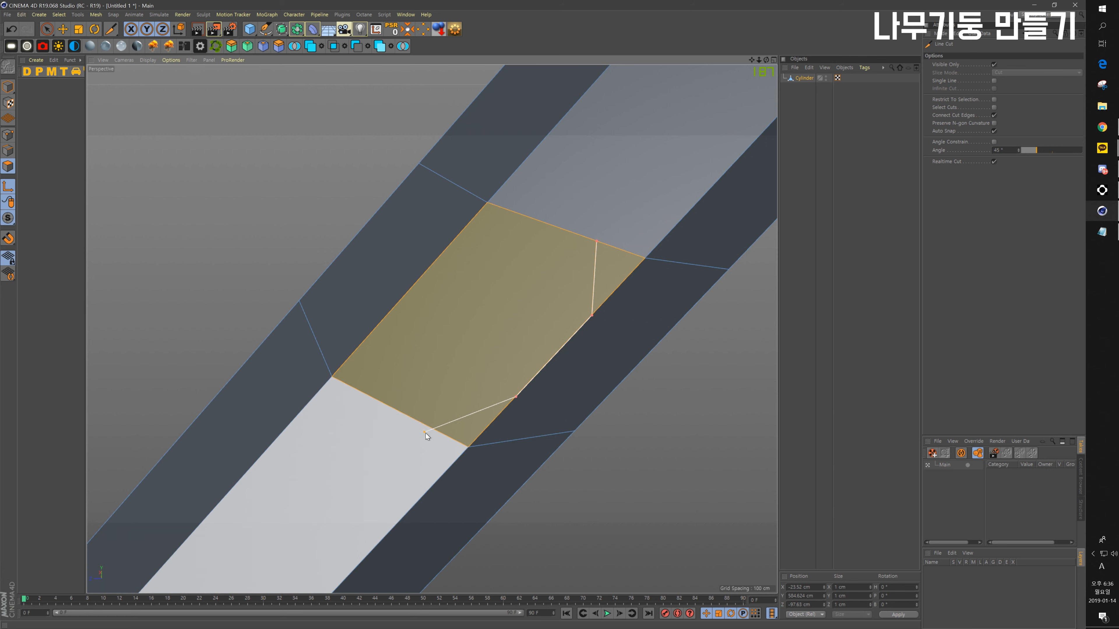
{"action": "left_click", "coordinate": [370, 397]}
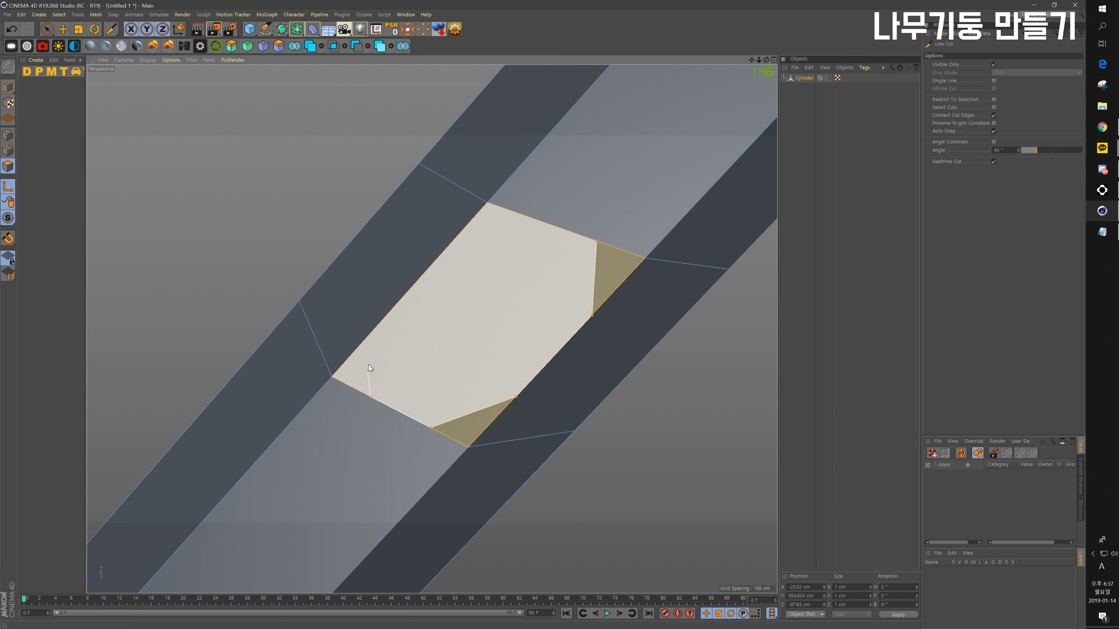
{"action": "left_click", "coordinate": [374, 329]}
{"action": "left_click", "coordinate": [524, 216]}
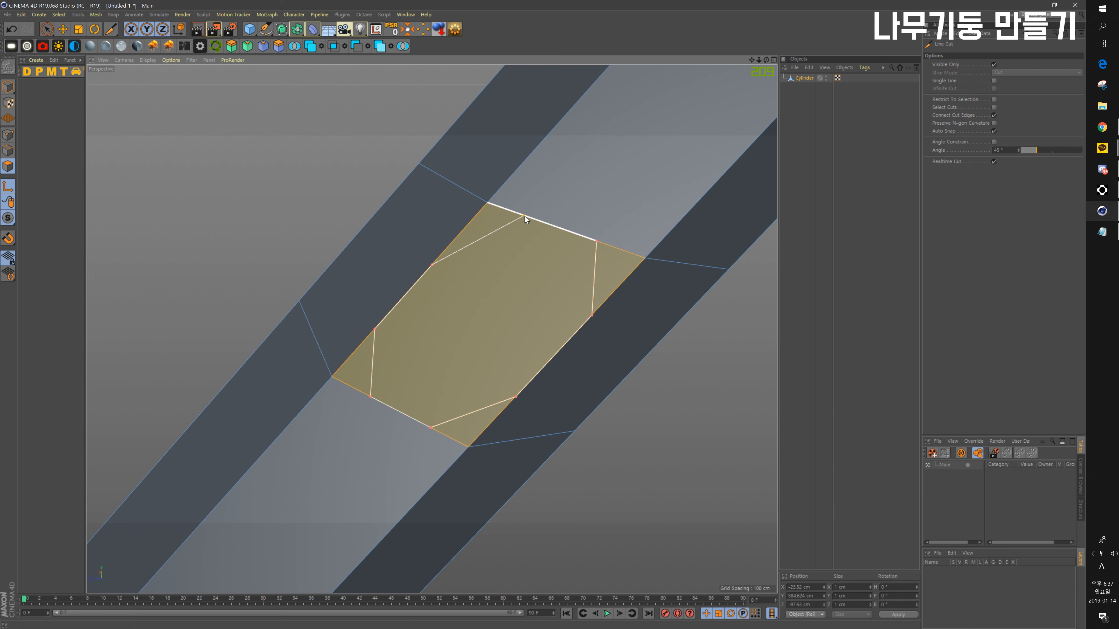
{"action": "left_click", "coordinate": [596, 241]}
{"action": "key", "text": "e"}
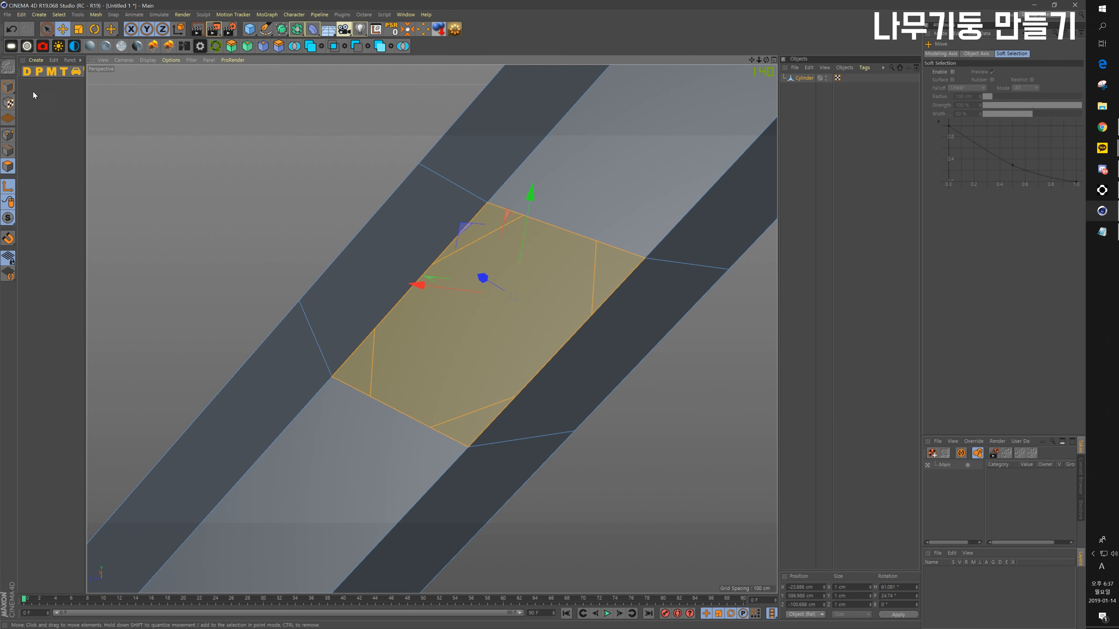
Step: Select the octagonal face between the two loop cuts on the upper trunk segment with Live Selection
{"action": "left_click", "coordinate": [47, 29]}
{"action": "left_click", "coordinate": [454, 303]}
{"action": "left_click_drag", "start_coordinate": [340, 241], "coordinate": [318, 294], "text": "alt"}
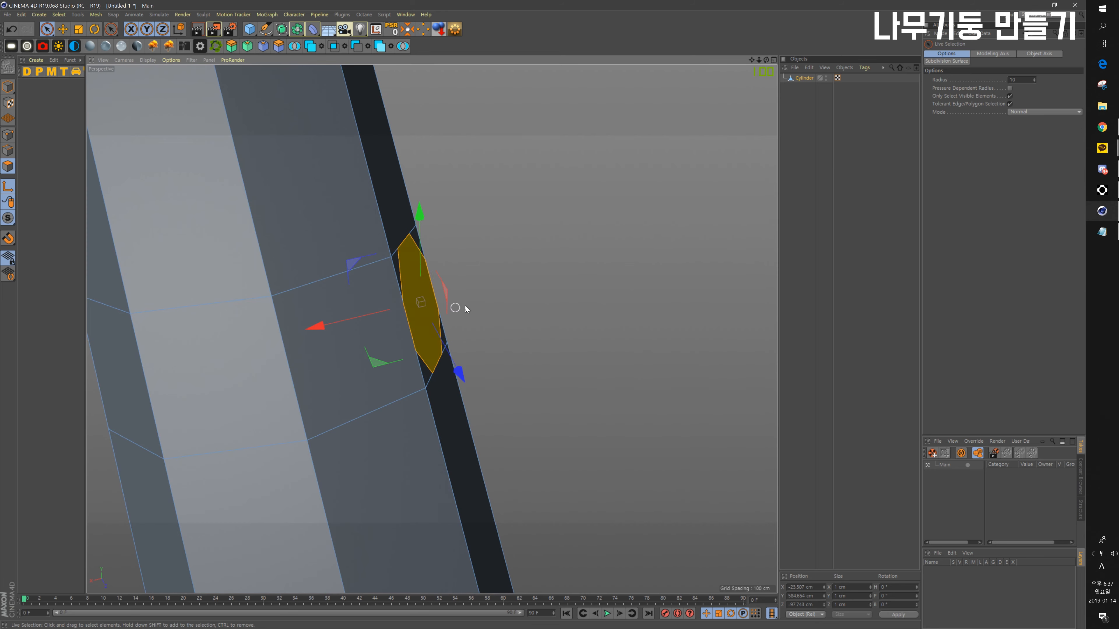
{"action": "left_click_drag", "start_coordinate": [463, 306], "coordinate": [445, 257], "text": "alt"}
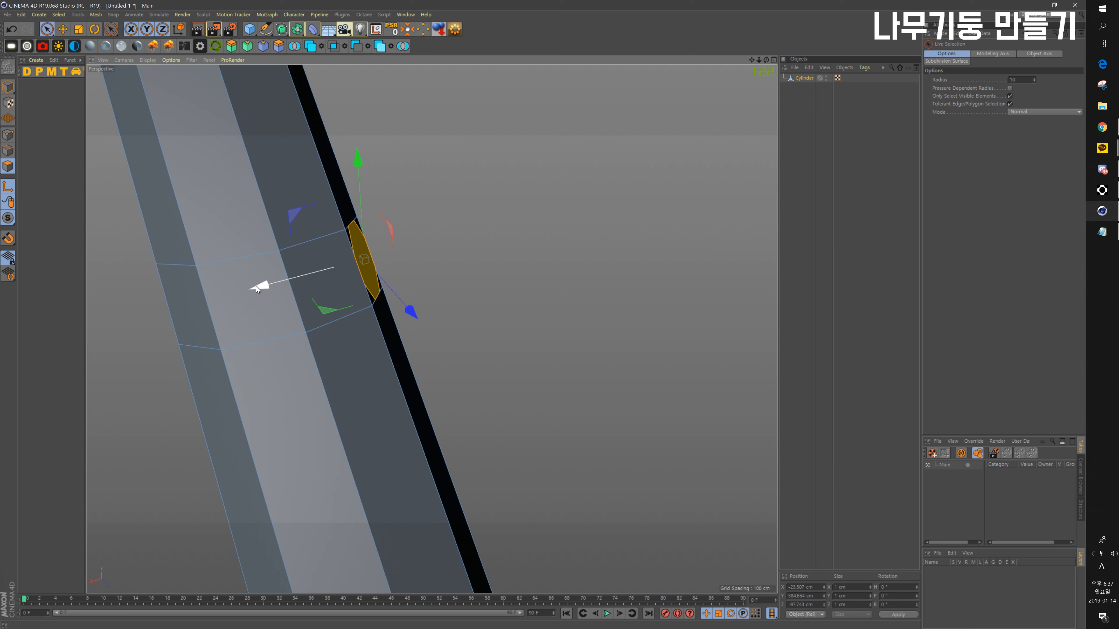
Step: Try to move the octagonal face outward from the trunk along the X axis
{"action": "left_click_drag", "start_coordinate": [261, 288], "coordinate": [475, 261]}
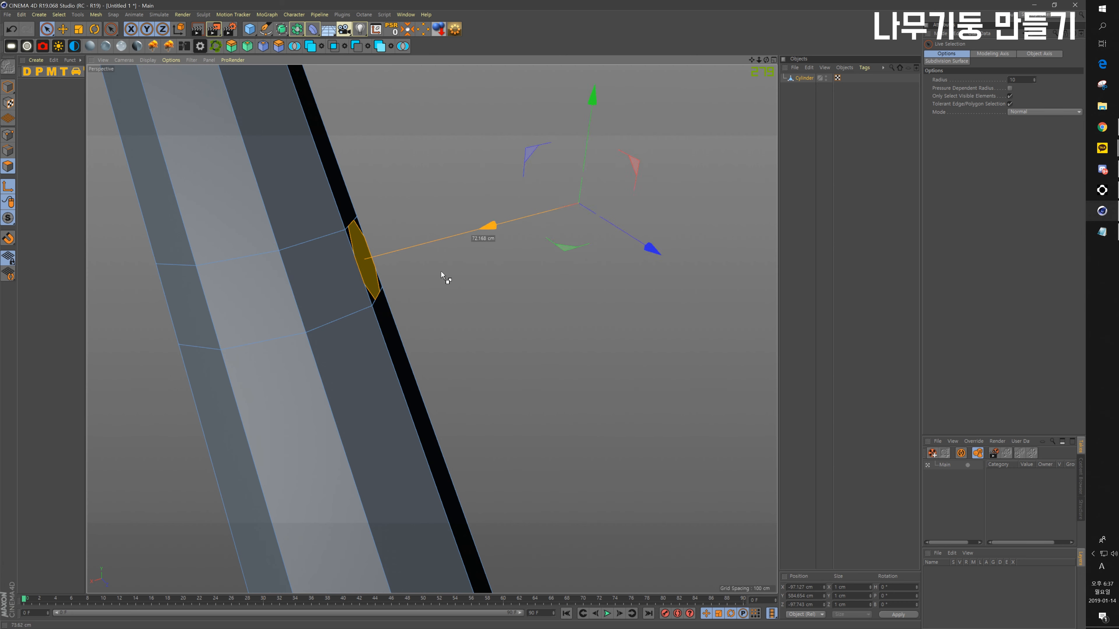
{"action": "left_click_drag", "start_coordinate": [432, 327], "coordinate": [376, 268], "text": "alt"}
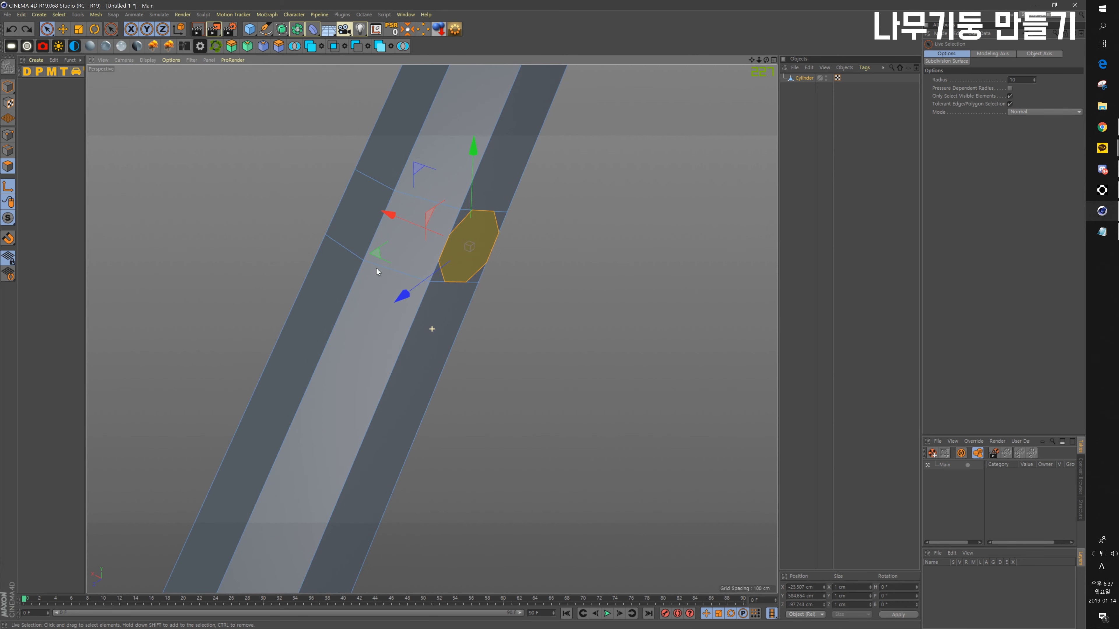
{"action": "left_click_drag", "start_coordinate": [535, 294], "coordinate": [499, 274], "text": "alt"}
Step: Extrude the octagonal face a short distance outward from the trunk as the base of a branch
{"action": "key", "text": "d"}
{"action": "key", "text": "space"}
{"action": "key", "text": "ctrl+z"}
{"action": "key", "text": "d"}
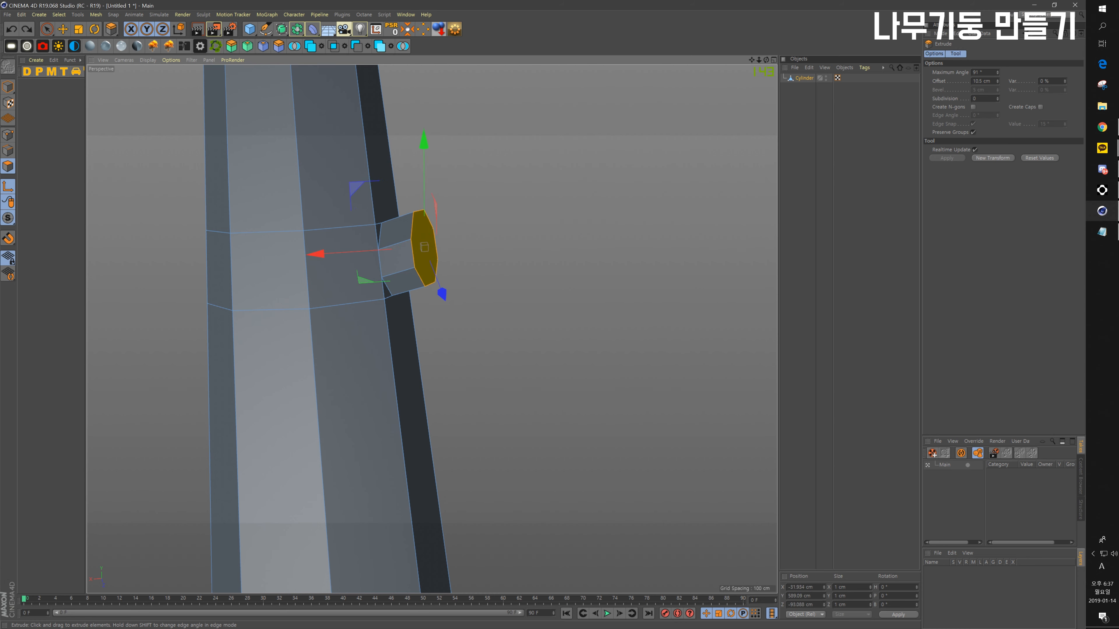
{"action": "left_click_drag", "start_coordinate": [498, 274], "coordinate": [479, 254]}
Step: Try to rotate the stub's end face slightly upward about the Z axis
{"action": "key", "text": "r"}
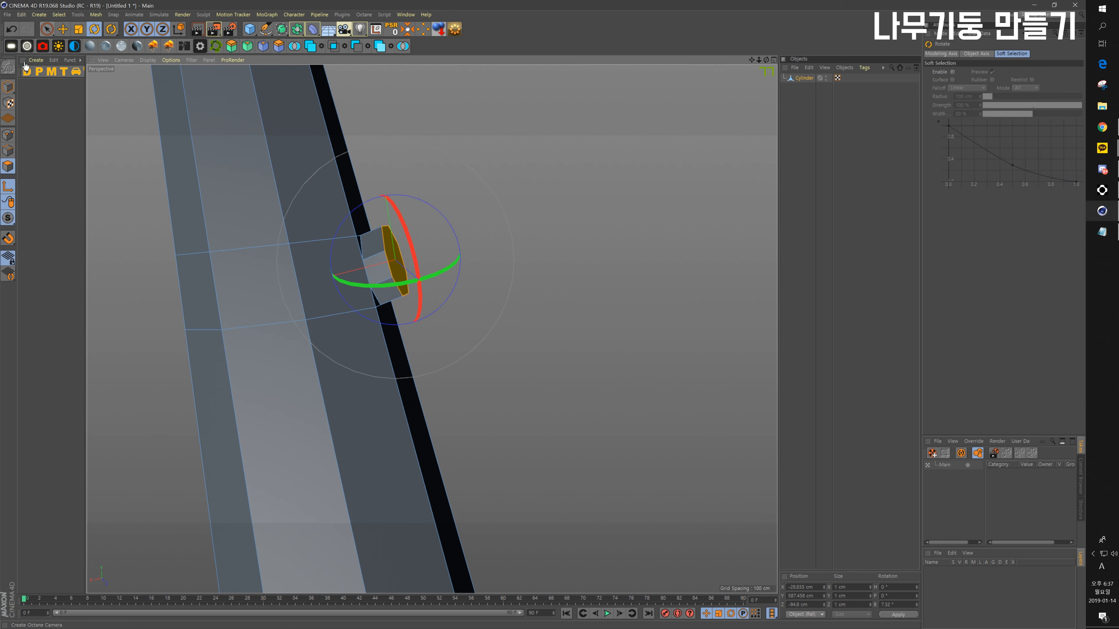
{"action": "left_click", "coordinate": [46, 30]}
{"action": "left_click", "coordinate": [8, 90]}
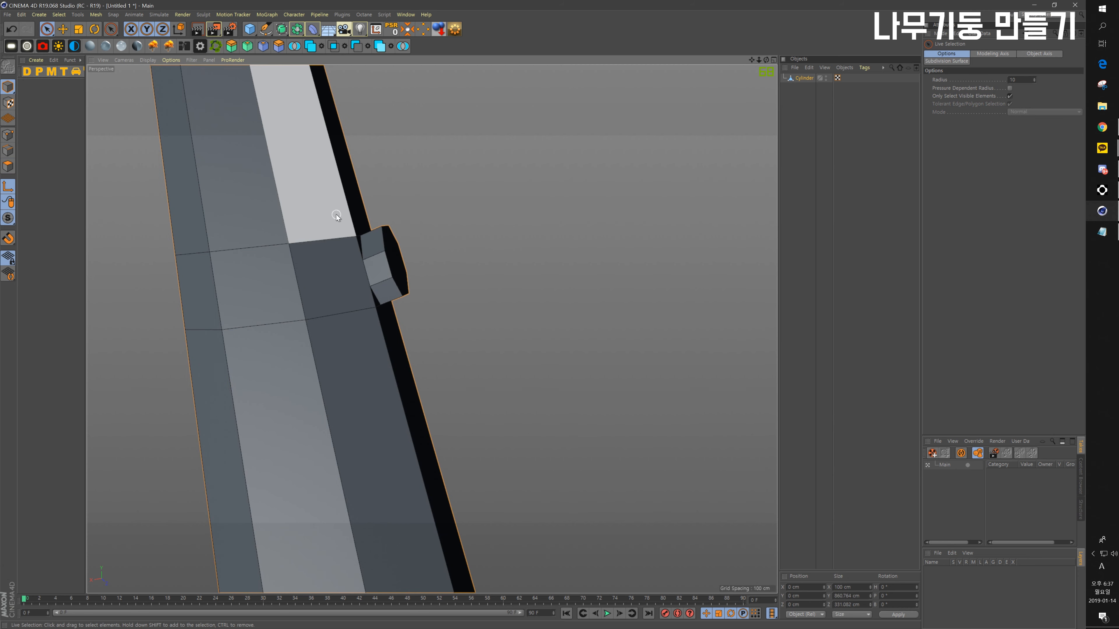
{"action": "left_click", "coordinate": [5, 165]}
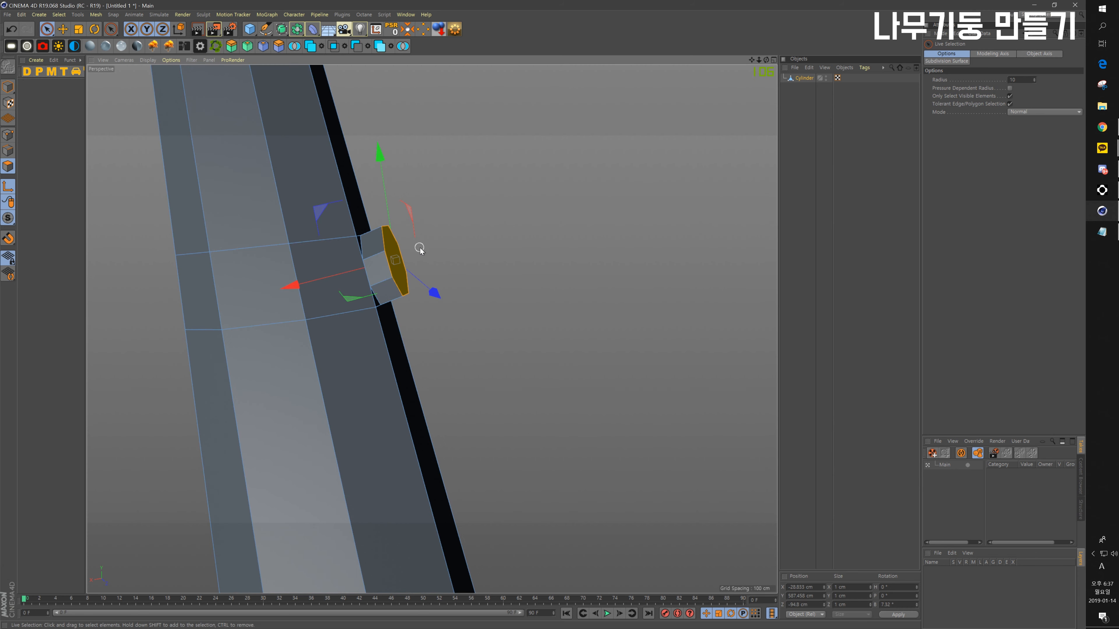
{"action": "key", "text": "r"}
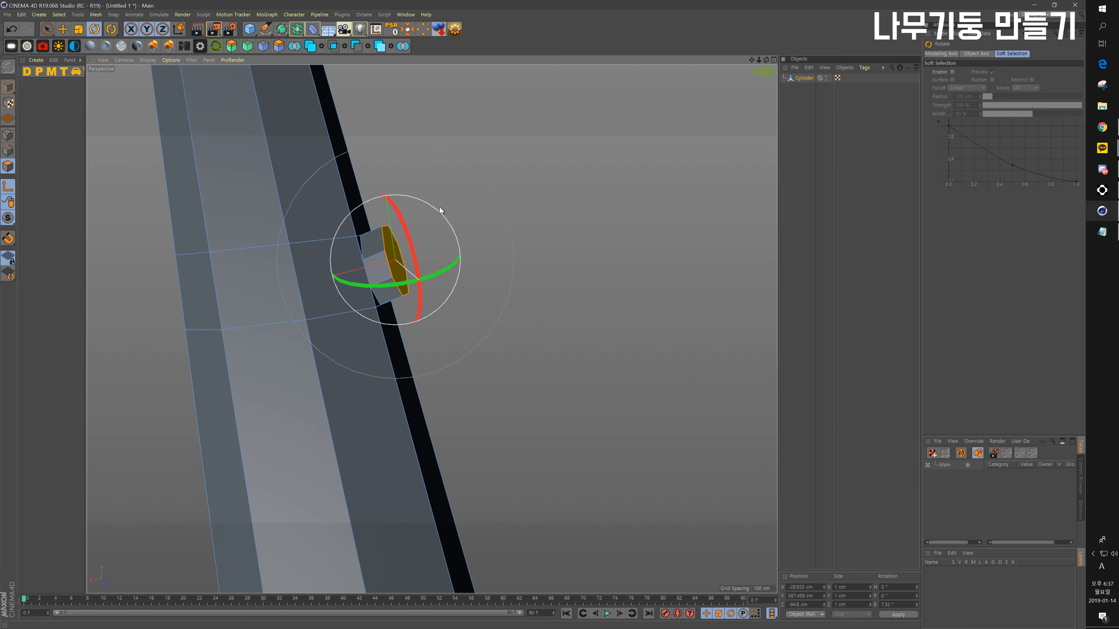
{"action": "mouse_move", "coordinate": [440, 210]}
{"action": "left_mouse_down"}
{"action": "mouse_move", "coordinate": [437, 227]}
{"action": "mouse_move", "coordinate": [429, 220]}
{"action": "left_mouse_up"}
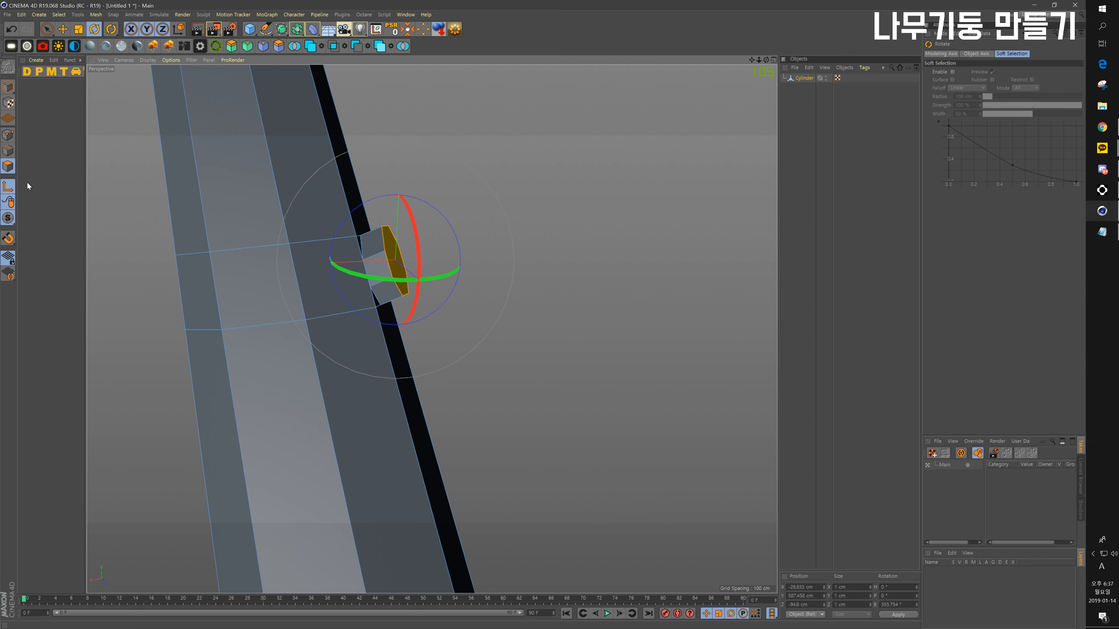
Step: Turn off axis modification and rotate the branch stub's end face slightly upward
{"action": "left_click", "coordinate": [8, 188]}
{"action": "left_click_drag", "start_coordinate": [445, 218], "coordinate": [440, 222]}
{"action": "middle_click_drag", "start_coordinate": [450, 252], "coordinate": [455, 320], "text": "alt"}
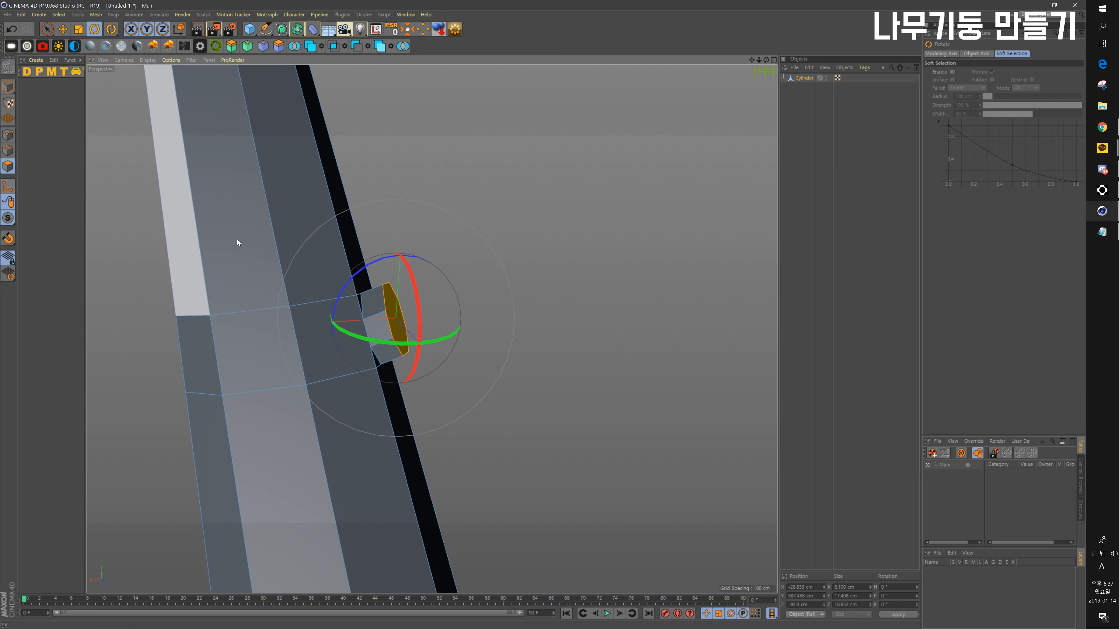
{"action": "left_click_drag", "start_coordinate": [441, 314], "coordinate": [411, 316], "text": "alt"}
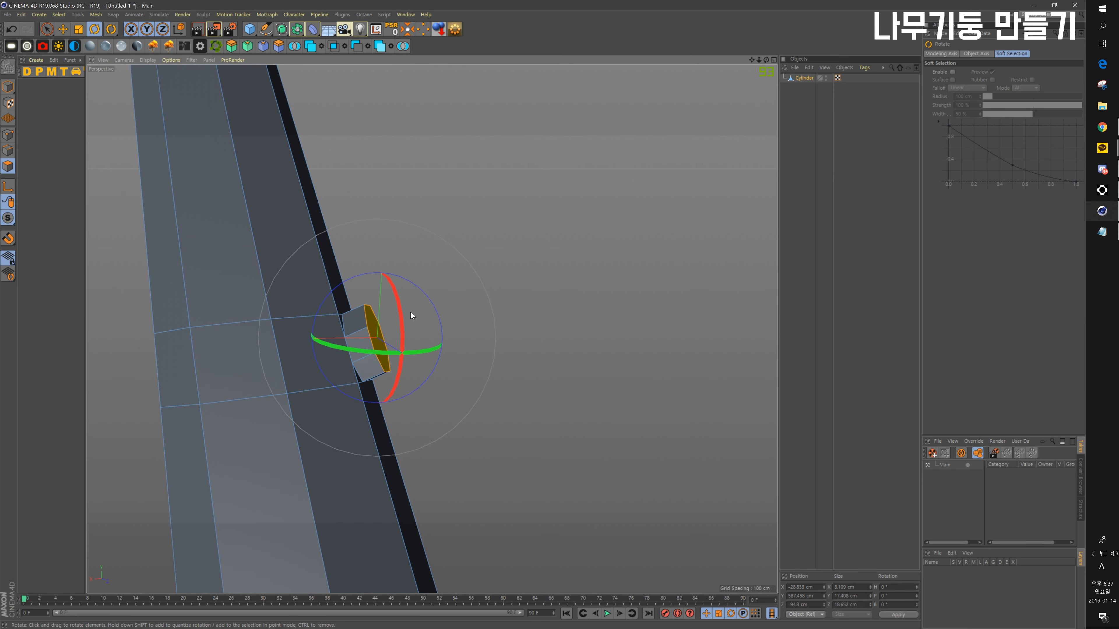
{"action": "key", "text": "e"}
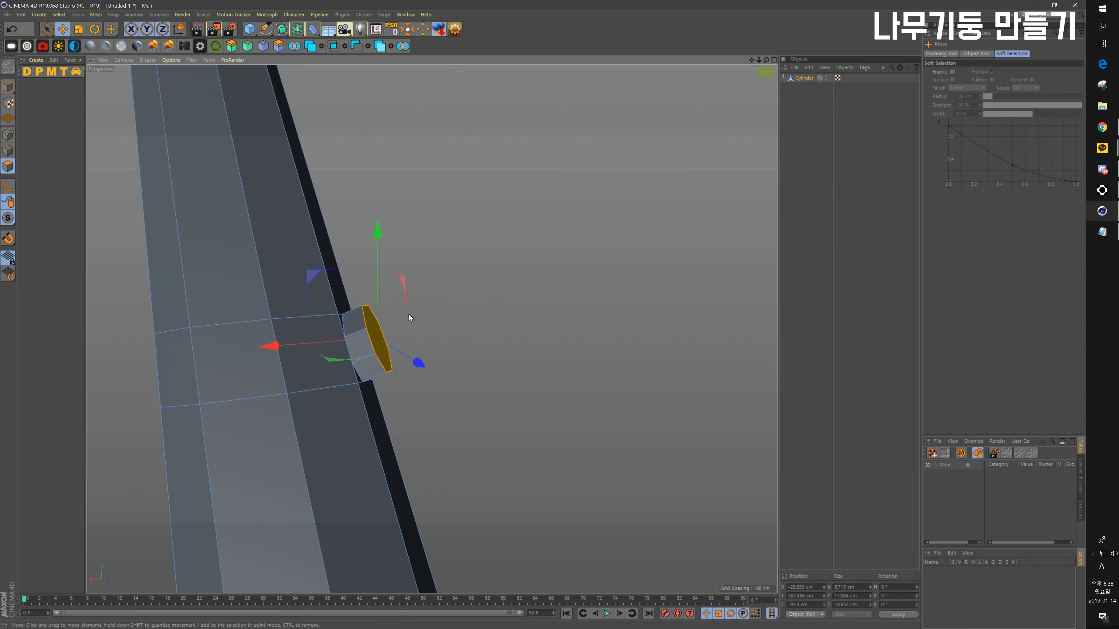
Step: Extrude the branch's end face into a second, longer section and rotate the new end face upward
{"action": "key", "text": "d"}
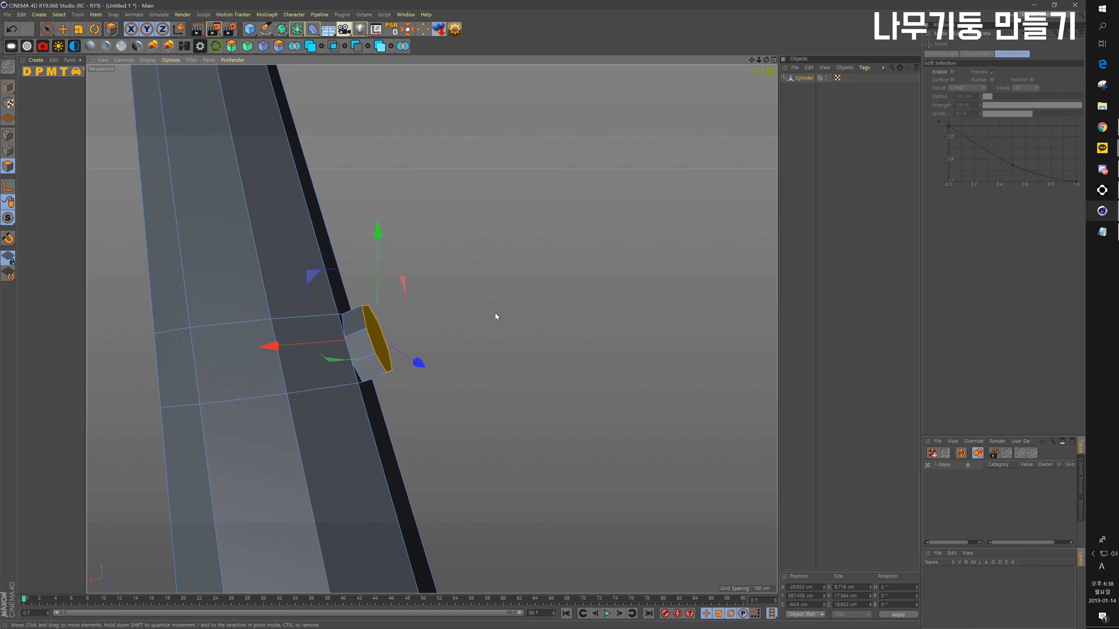
{"action": "left_click_drag", "start_coordinate": [495, 317], "coordinate": [555, 318]}
{"action": "key", "text": "r"}
{"action": "left_click_drag", "start_coordinate": [514, 204], "coordinate": [466, 233]}
{"action": "middle_click_drag", "start_coordinate": [627, 273], "coordinate": [612, 307], "text": "alt"}
{"action": "key", "text": "e"}
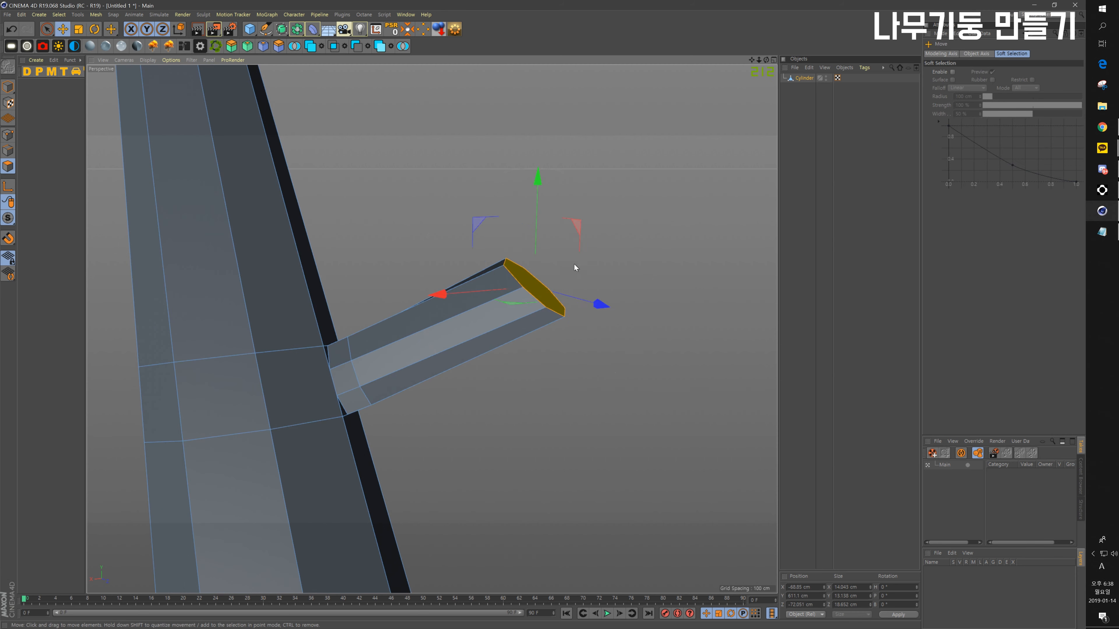
Step: Extrude another section from the branch's end face, bending upward
{"action": "key", "text": "d"}
{"action": "left_click_drag", "start_coordinate": [572, 247], "coordinate": [623, 245]}
{"action": "key", "text": "e"}
{"action": "middle_click_drag", "start_coordinate": [663, 173], "coordinate": [628, 289], "text": "alt"}
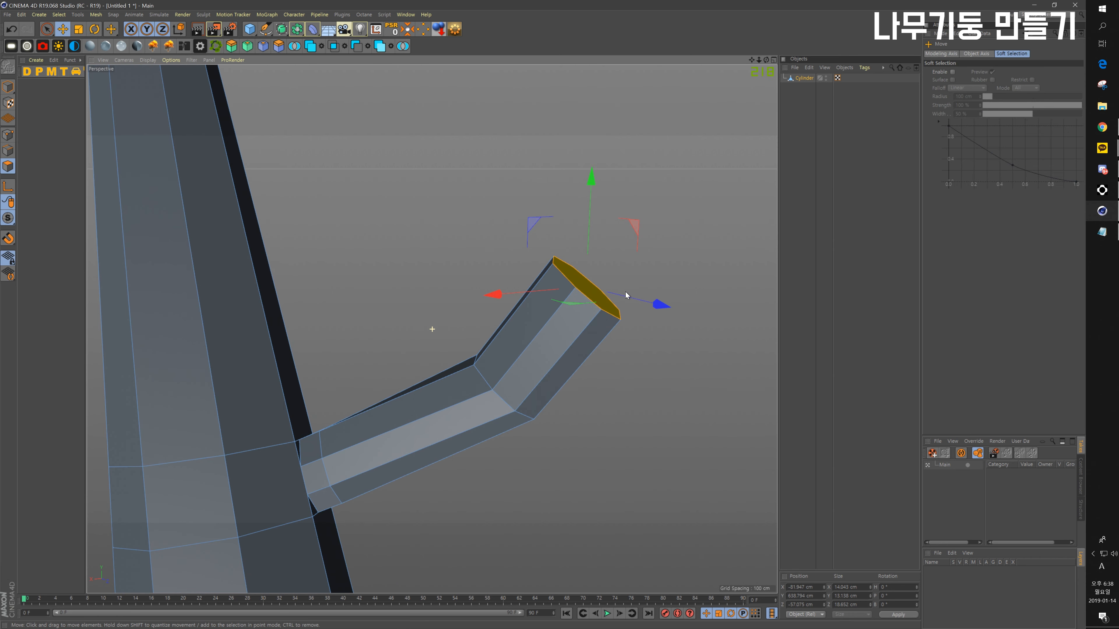
Step: Scale the branch's end face down to about half size, and undo both this scaling and the last extrusion
{"action": "scroll", "coordinate": [561, 334], "scroll_direction": "down", "scroll_amount": 2}
{"action": "key", "text": "t"}
{"action": "left_click_drag", "start_coordinate": [646, 391], "coordinate": [532, 470]}
{"action": "key", "text": "e"}
{"action": "scroll", "coordinate": [553, 405], "scroll_direction": "down", "scroll_amount": 3}
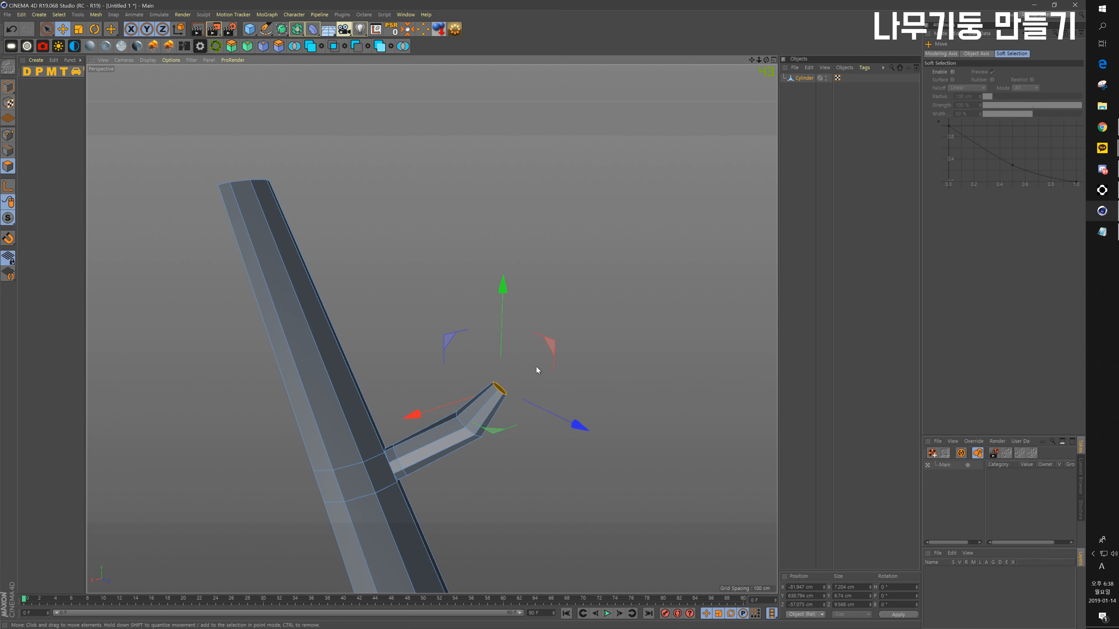
{"action": "key", "text": "ctrl+z"}
{"action": "key", "text": "ctrl+z"}
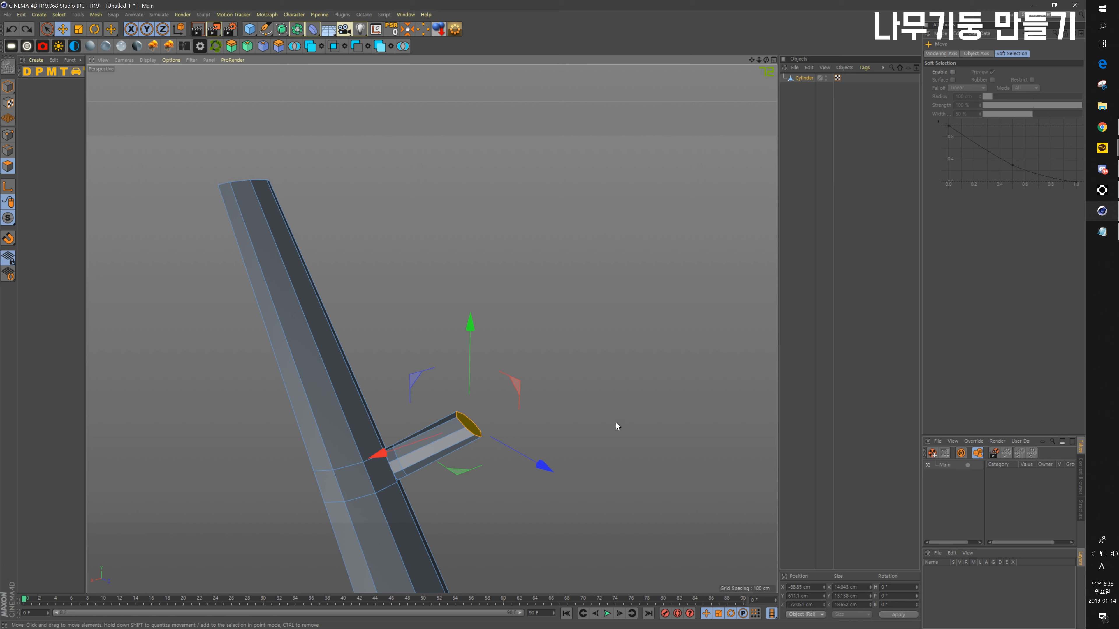
Step: Scale the branch's end face down to about 10.3 cm in X
{"action": "key", "text": "t"}
{"action": "left_click_drag", "start_coordinate": [617, 426], "coordinate": [535, 442]}
{"action": "key", "text": "e"}
Step: Extrude the end face outward along X into a long branch section, raise its end to about Y 680 cm, and deselect it
{"action": "left_click_drag", "start_coordinate": [379, 457], "coordinate": [590, 403], "text": "ctrl"}
{"action": "key", "text": "ctrl+z"}
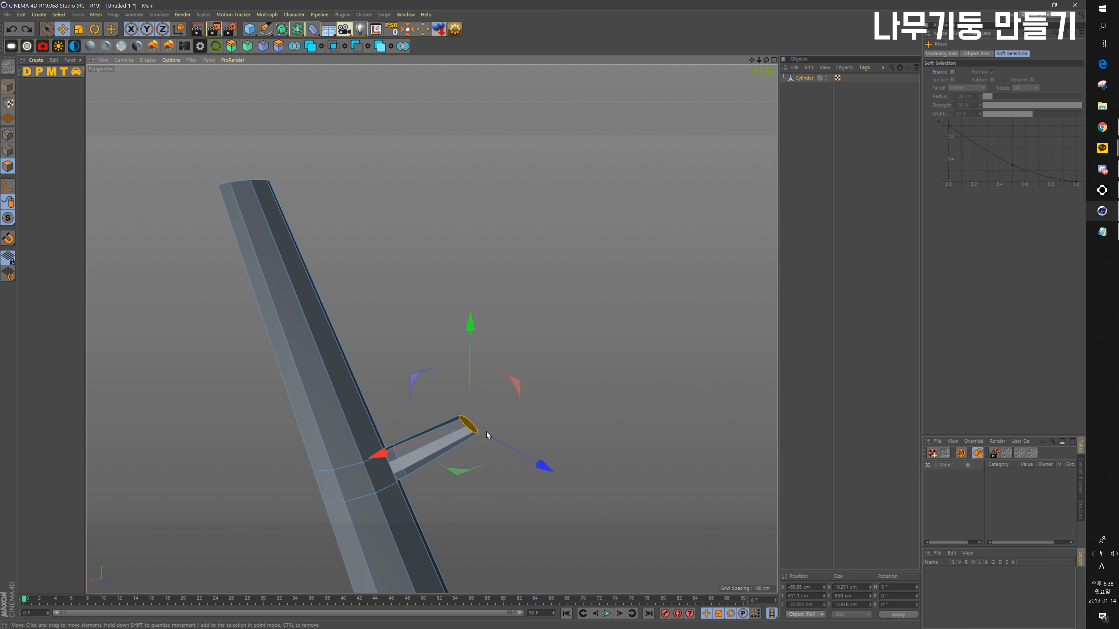
{"action": "left_click_drag", "start_coordinate": [378, 455], "coordinate": [603, 454], "text": "ctrl"}
{"action": "left_click_drag", "start_coordinate": [712, 258], "coordinate": [667, 176]}
{"action": "left_click_drag", "start_coordinate": [597, 351], "coordinate": [481, 476], "text": "alt"}
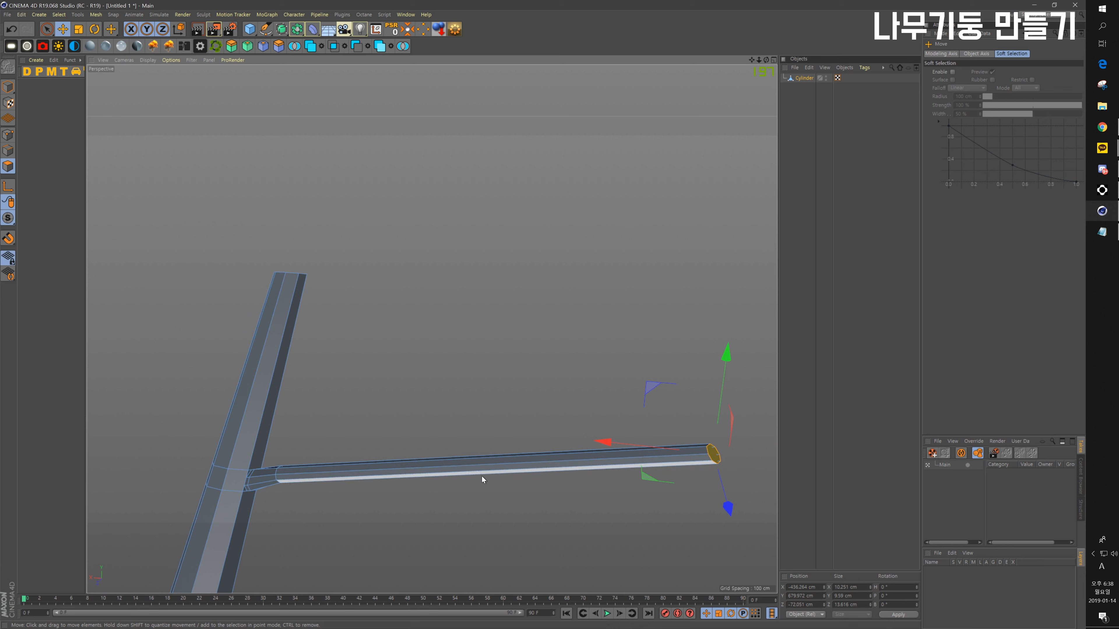
{"action": "left_click", "coordinate": [522, 502]}
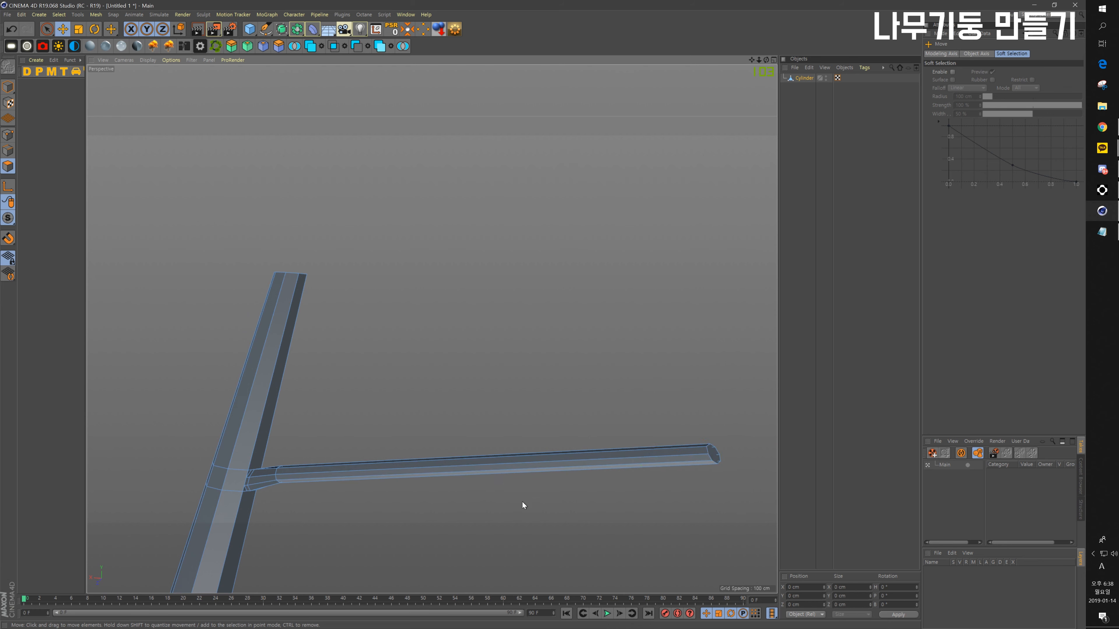
Step: Add a loop cut around the long branch section at about 56.9% offset
{"action": "scroll", "coordinate": [511, 484], "scroll_direction": "up", "scroll_amount": 5}
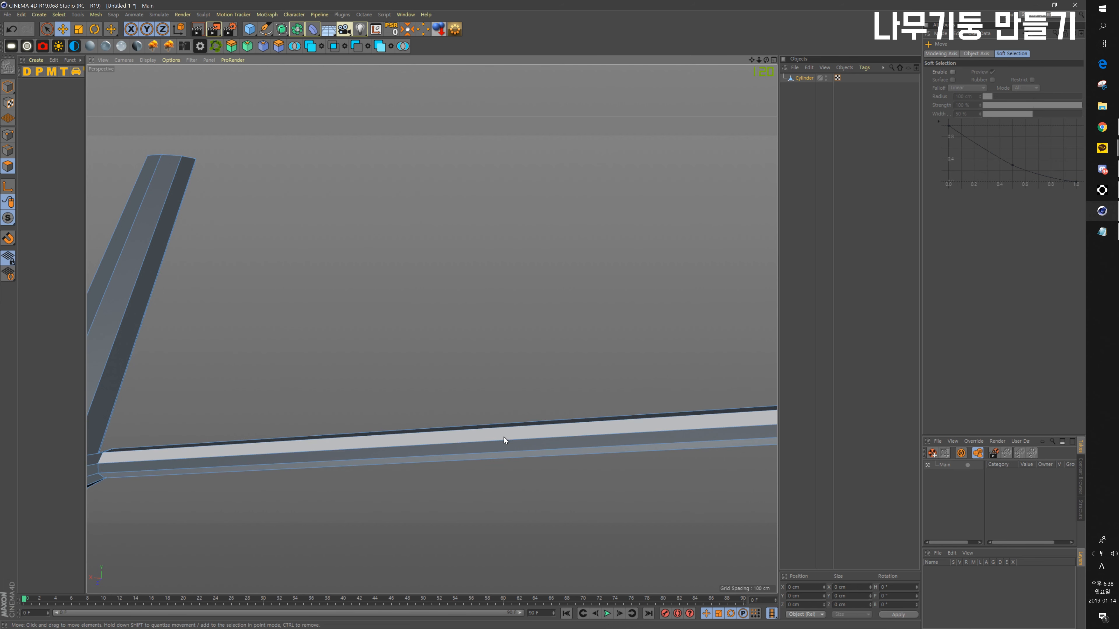
{"action": "key", "text": "k"}
{"action": "key", "text": "l"}
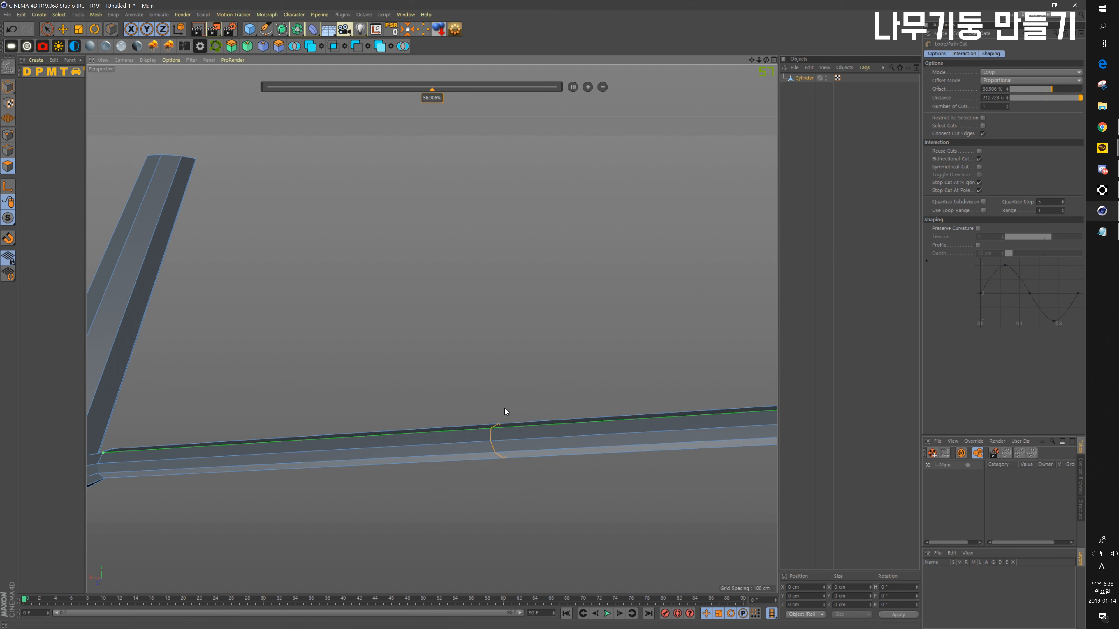
{"action": "left_click", "coordinate": [504, 408]}
{"action": "key", "text": "e"}
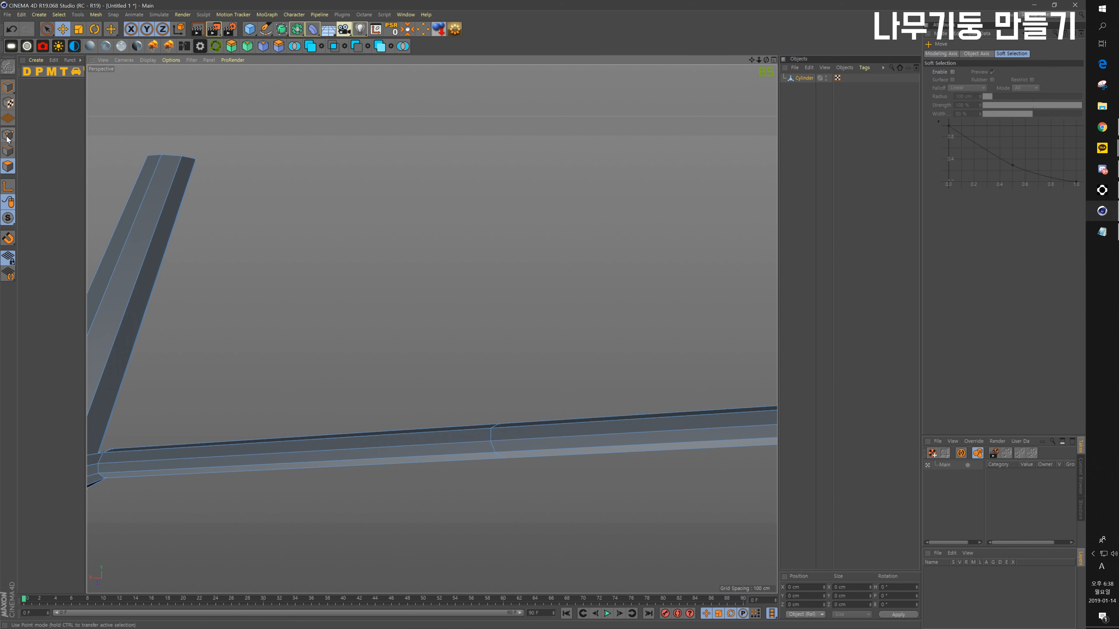
Step: Select the new loop's points with Rectangle Selection, move them down about 56 cm to bend the branch, and clear the selection
{"action": "left_click_drag", "start_coordinate": [46, 27], "coordinate": [84, 57]}
{"action": "left_click_drag", "start_coordinate": [473, 492], "coordinate": [475, 523]}
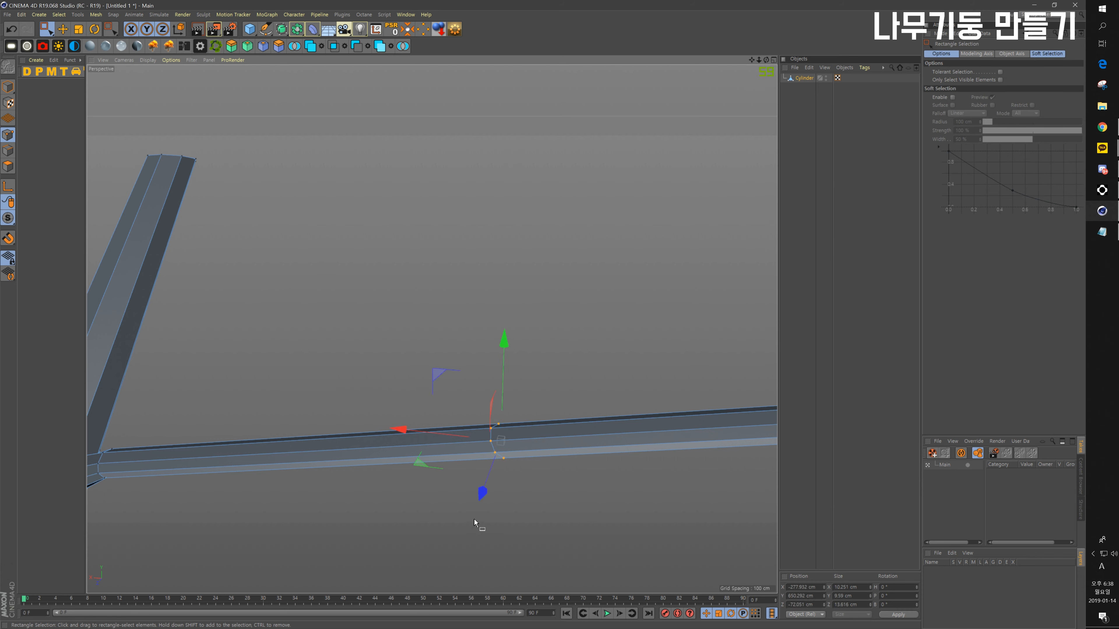
{"action": "left_click_drag", "start_coordinate": [496, 347], "coordinate": [528, 393]}
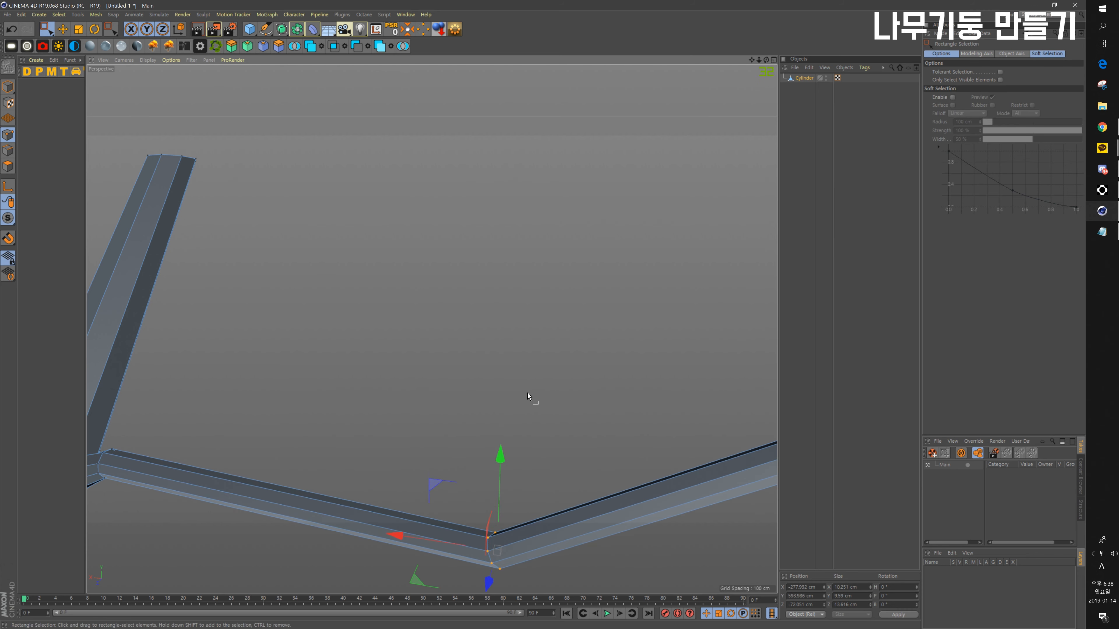
{"action": "left_click_drag", "start_coordinate": [46, 30], "coordinate": [72, 41]}
{"action": "left_click", "coordinate": [428, 262]}
Step: Add a loop cut just above the lower bend of the middle trunk segment, at about 10.8% offset
{"action": "left_click_drag", "start_coordinate": [568, 384], "coordinate": [521, 364], "text": "alt"}
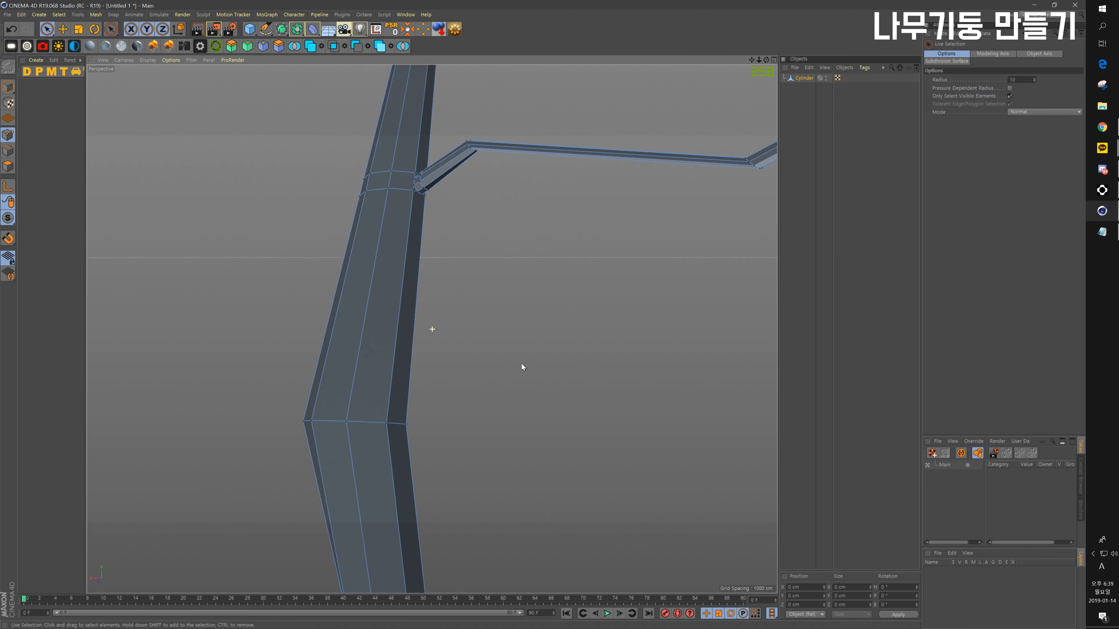
{"action": "left_click_drag", "start_coordinate": [363, 428], "coordinate": [402, 425], "text": "alt"}
{"action": "key", "text": "k"}
{"action": "key", "text": "l"}
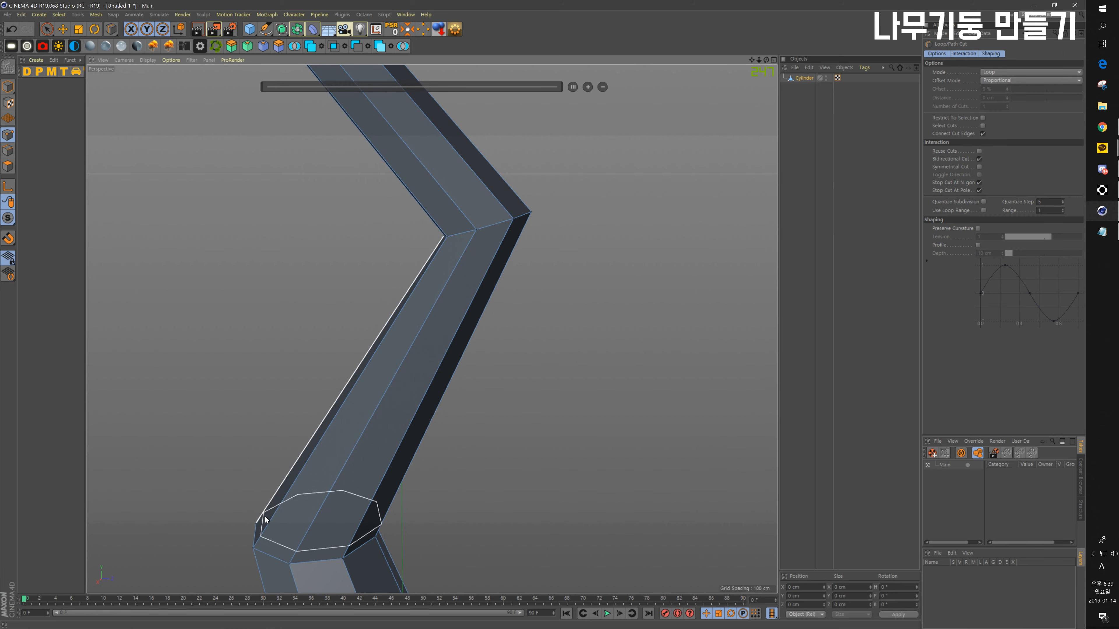
{"action": "left_click", "coordinate": [274, 525]}
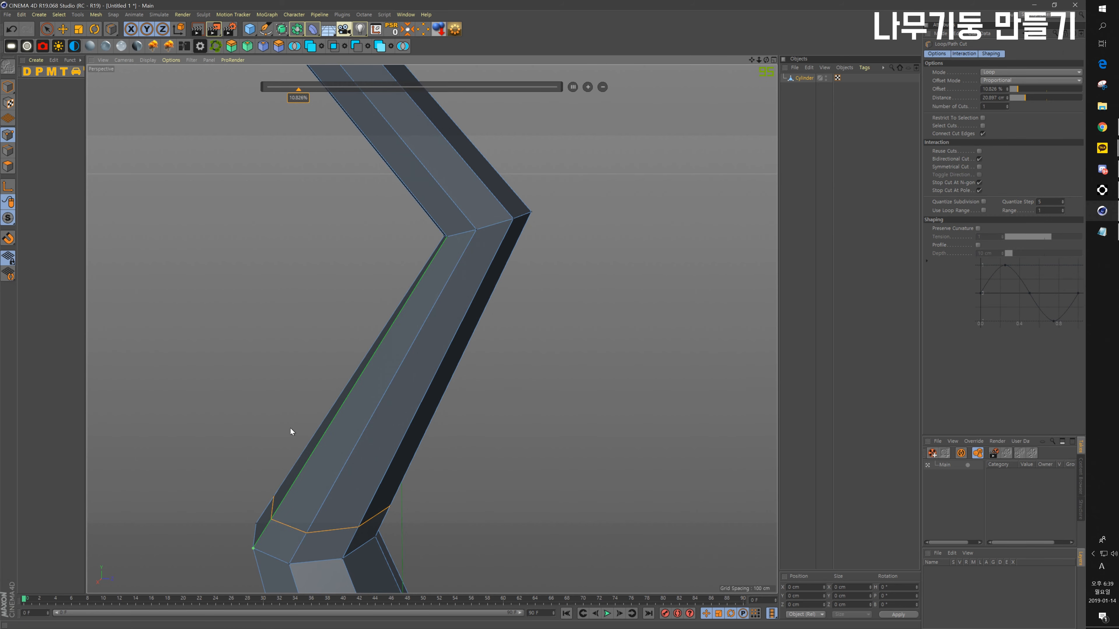
{"action": "left_click_drag", "start_coordinate": [290, 428], "coordinate": [327, 497], "text": "alt"}
{"action": "key", "text": "e"}
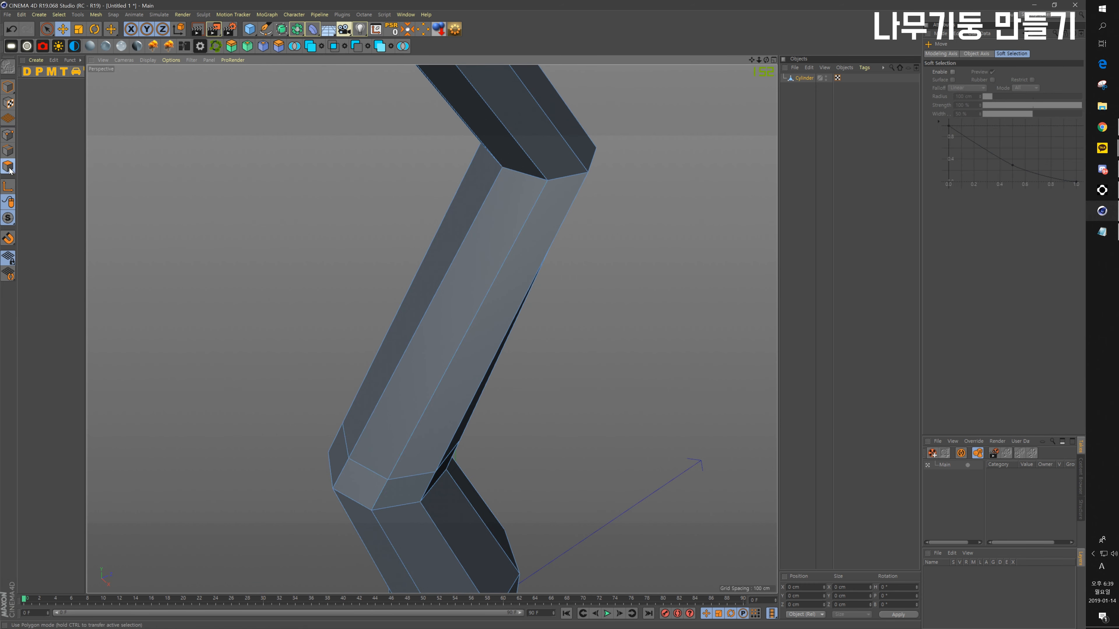
Step: Select one side polygon between the new loop cut and the trunk's lower bend with Live Selection
{"action": "left_click", "coordinate": [46, 29]}
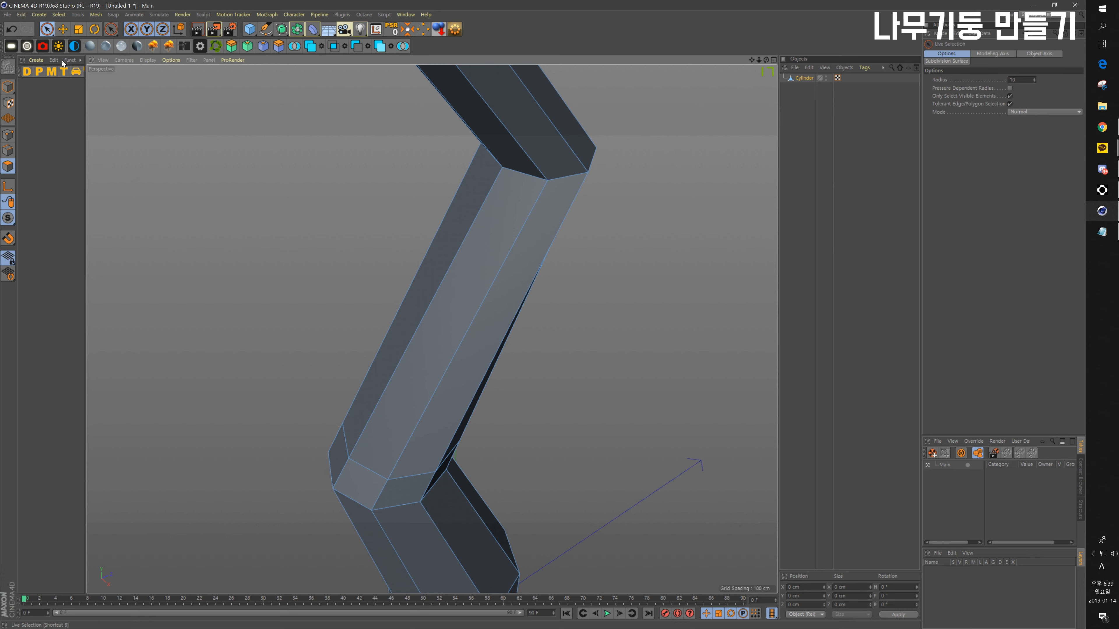
{"action": "left_click", "coordinate": [347, 475]}
{"action": "left_click_drag", "start_coordinate": [288, 452], "coordinate": [400, 388], "text": "alt"}
{"action": "scroll", "coordinate": [401, 388], "scroll_direction": "up", "scroll_amount": 4}
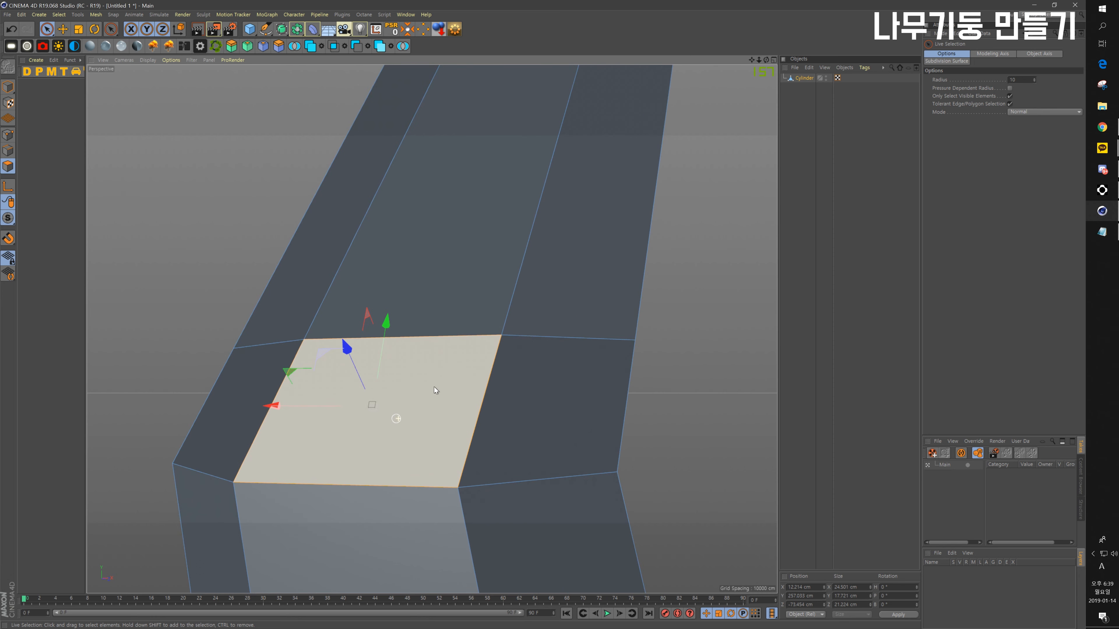
Step: Cut an octagon into the selected trunk polygon with Line Cut by trimming its four corners in a closed loop
{"action": "key", "text": "k"}
{"action": "key", "text": "k"}
{"action": "left_click", "coordinate": [451, 338]}
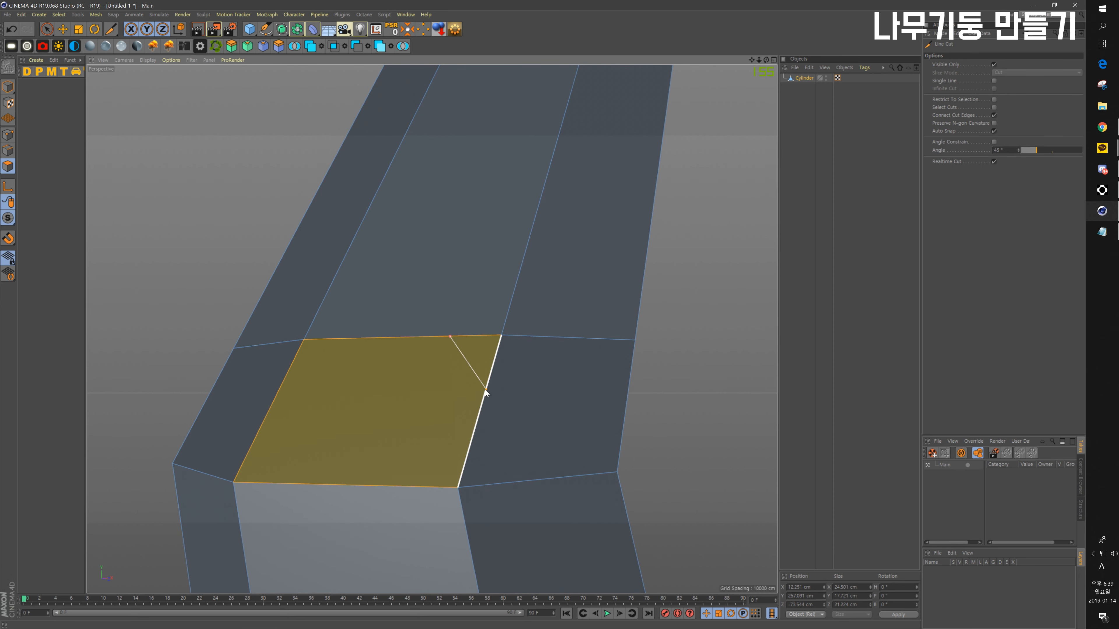
{"action": "left_click", "coordinate": [470, 446]}
{"action": "left_click", "coordinate": [406, 487]}
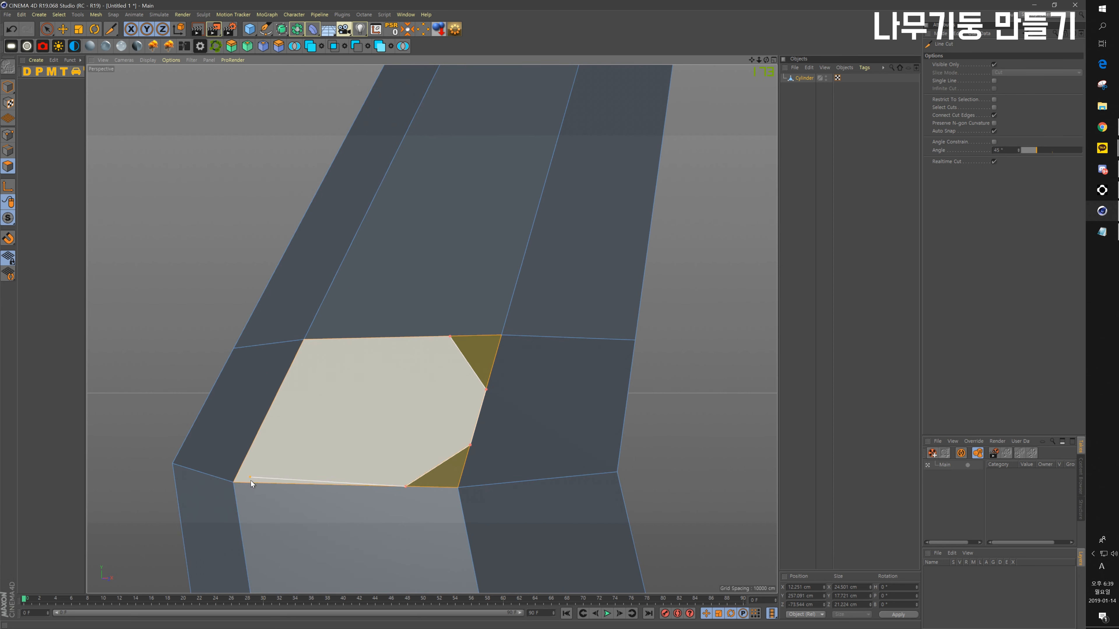
{"action": "left_click", "coordinate": [277, 397]}
{"action": "left_click", "coordinate": [345, 338]}
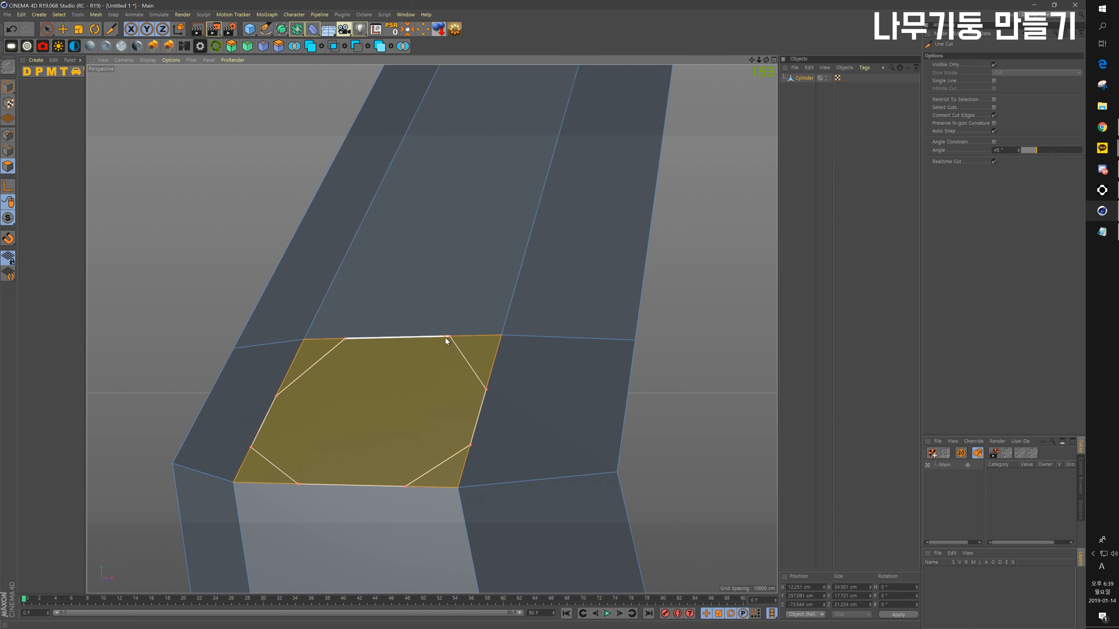
{"action": "left_click", "coordinate": [450, 338]}
Step: Select only the new octagonal face with Live Selection and extrude it a short distance out from the trunk
{"action": "key", "text": "e"}
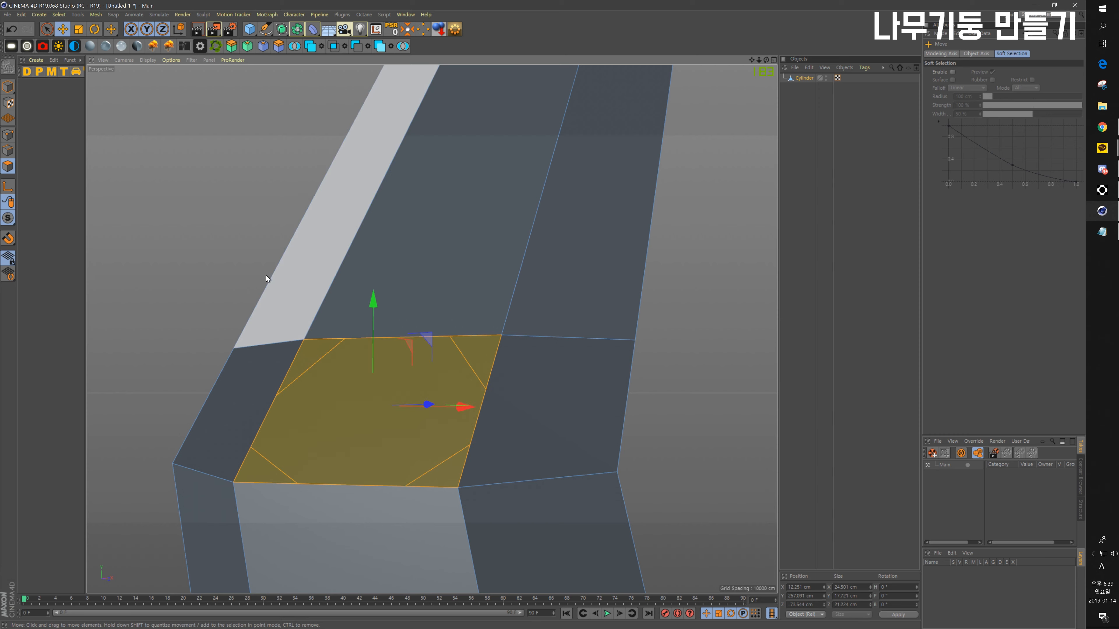
{"action": "left_click", "coordinate": [170, 133]}
{"action": "left_click", "coordinate": [48, 29]}
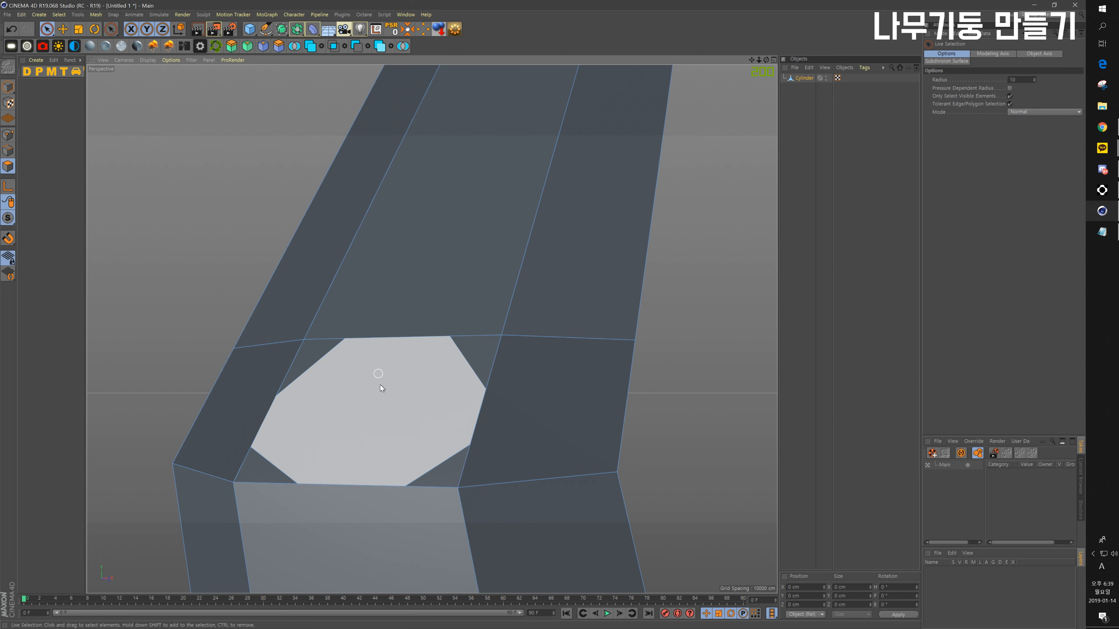
{"action": "left_click", "coordinate": [380, 385]}
{"action": "left_click_drag", "start_coordinate": [498, 347], "coordinate": [350, 366], "text": "alt"}
{"action": "left_click_drag", "start_coordinate": [573, 393], "coordinate": [515, 391], "text": "ctrl"}
Step: Rotate the extruded end face about 19° to tilt it upward and scale it down
{"action": "key", "text": "r"}
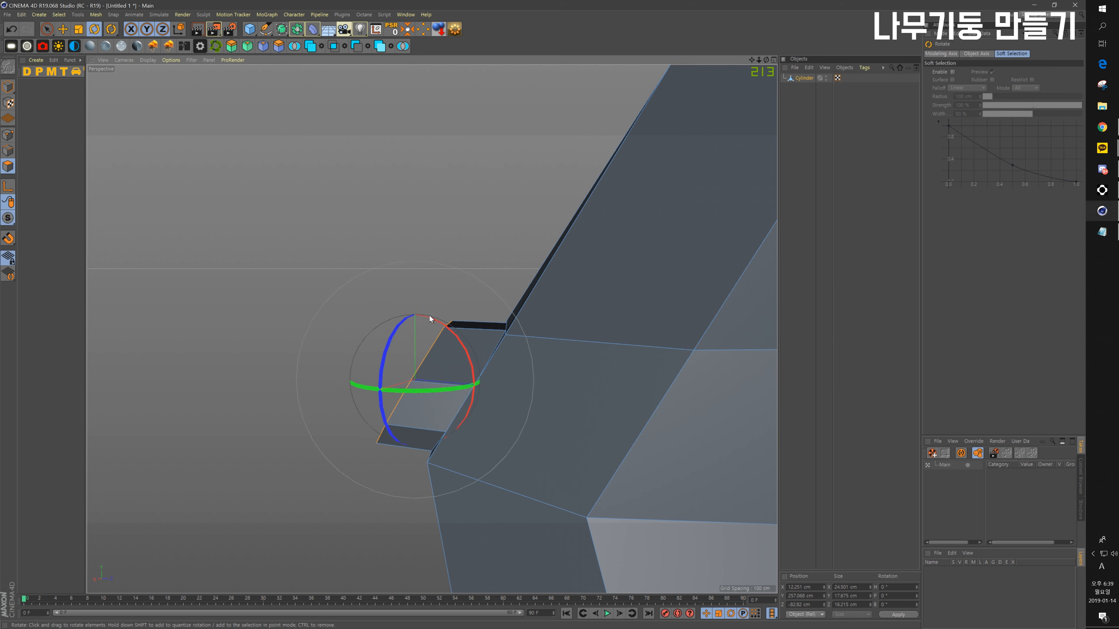
{"action": "left_click_drag", "start_coordinate": [431, 321], "coordinate": [450, 338]}
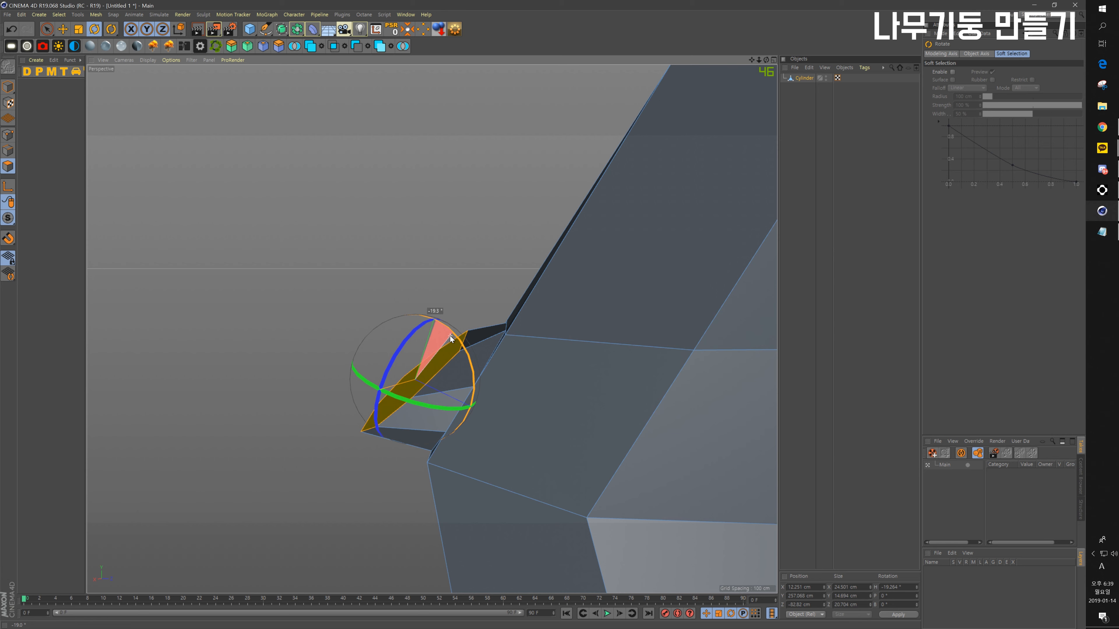
{"action": "key", "text": "t"}
{"action": "left_click_drag", "start_coordinate": [448, 285], "coordinate": [380, 335]}
{"action": "key", "text": "r"}
Step: Extrude the stub's end face upward about 16 cm and move it about 19 cm away from the trunk
{"action": "key", "text": "e"}
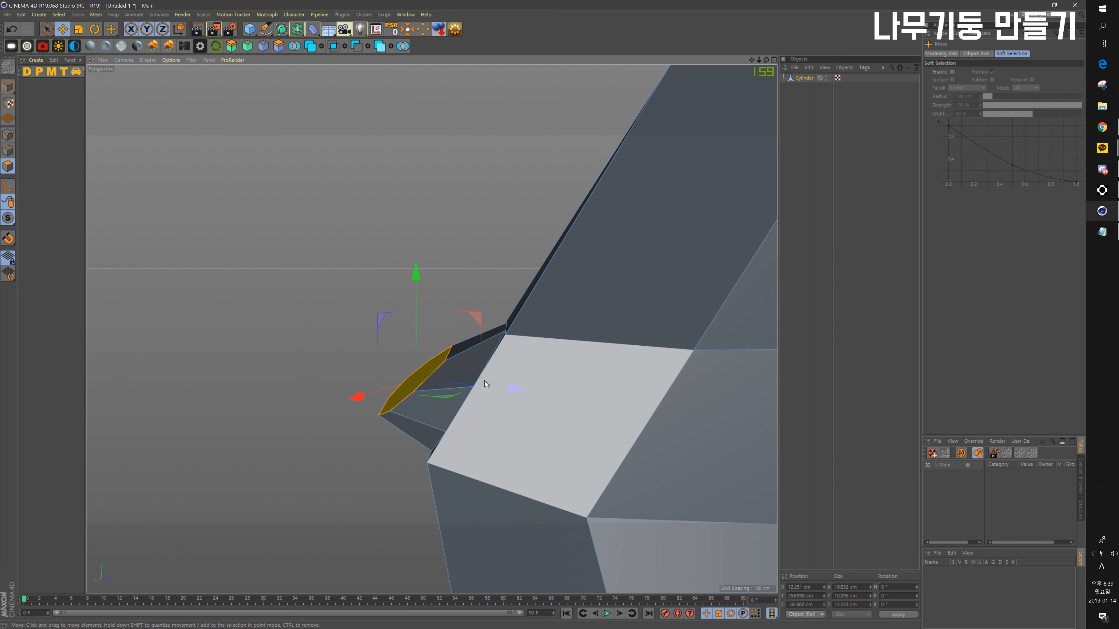
{"action": "left_click_drag", "start_coordinate": [417, 292], "coordinate": [412, 178]}
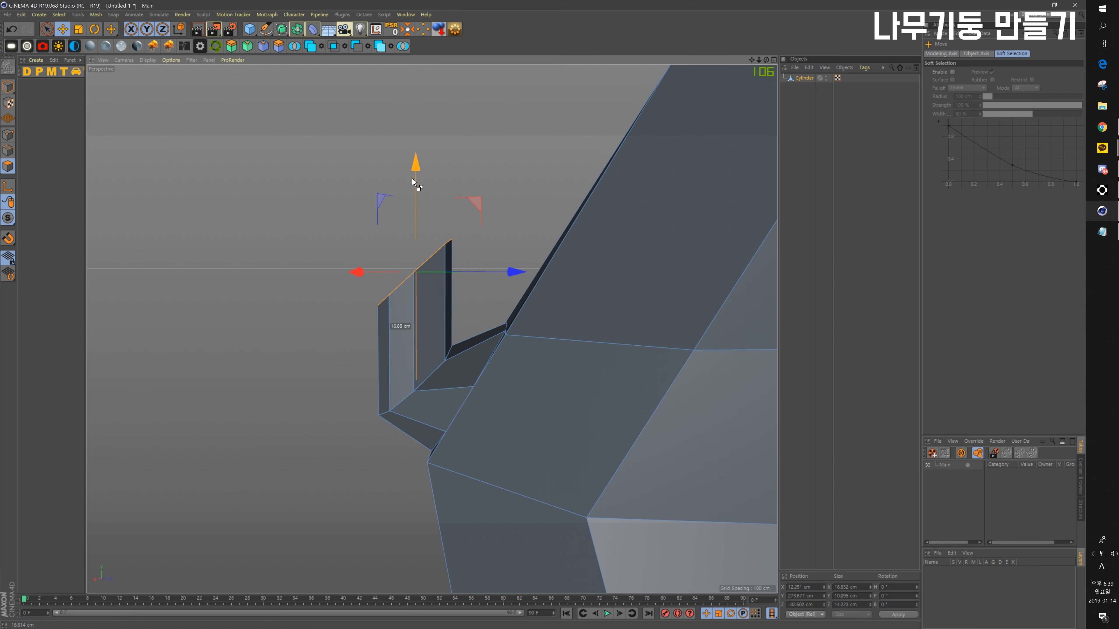
{"action": "left_click_drag", "start_coordinate": [514, 269], "coordinate": [400, 265]}
{"action": "middle_click_drag", "start_coordinate": [404, 332], "coordinate": [548, 330], "text": "alt"}
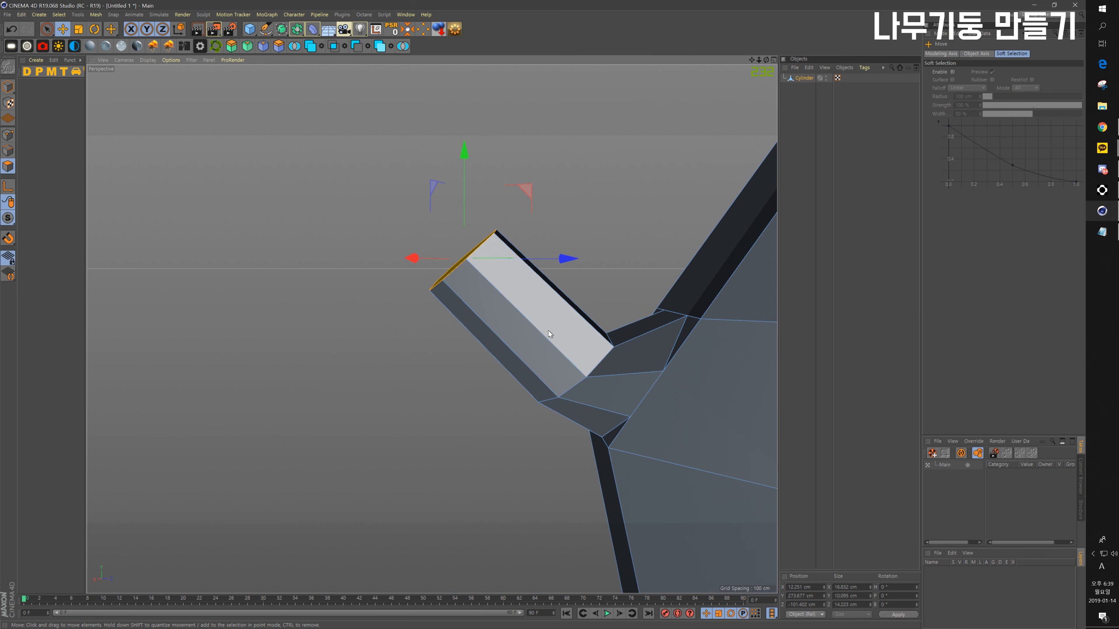
Step: Scale the lower branch's end face down to about 70% to taper it
{"action": "left_click_drag", "start_coordinate": [432, 330], "coordinate": [500, 454], "text": "alt"}
{"action": "key", "text": "t"}
{"action": "left_click_drag", "start_coordinate": [453, 454], "coordinate": [440, 371]}
{"action": "key", "text": "e"}
{"action": "key", "text": "t"}
{"action": "key", "text": "e"}
Step: Extrude the lower branch's end face outward about 80 cm and raise it about 37 cm
{"action": "scroll", "coordinate": [442, 367], "scroll_direction": "down", "scroll_amount": 5}
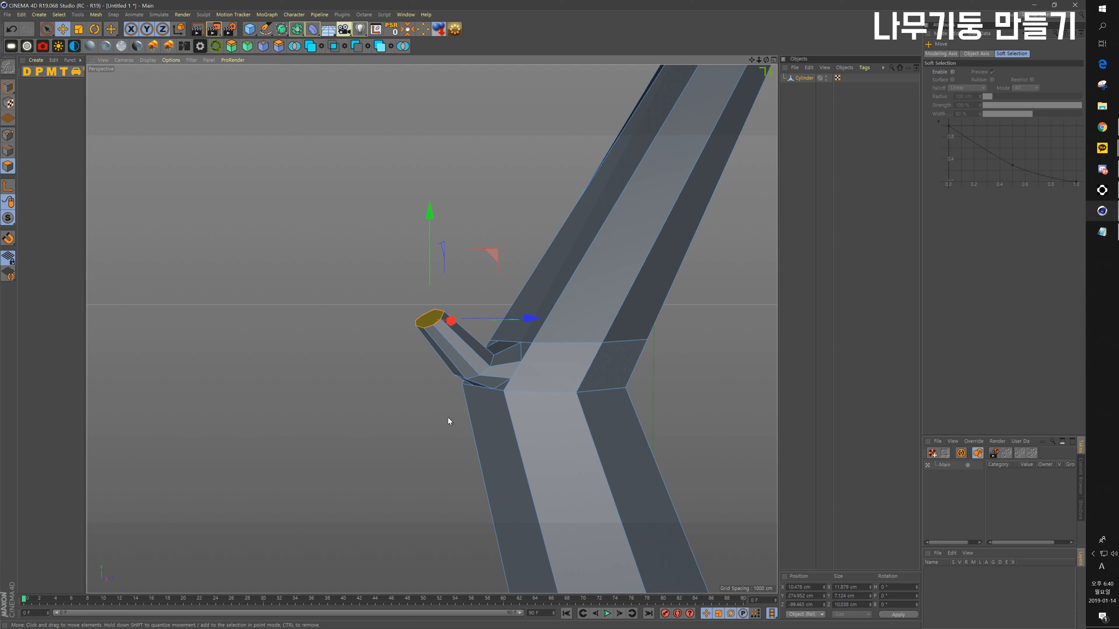
{"action": "left_click_drag", "start_coordinate": [448, 418], "coordinate": [400, 421], "text": "alt"}
{"action": "left_click_drag", "start_coordinate": [535, 322], "coordinate": [342, 304]}
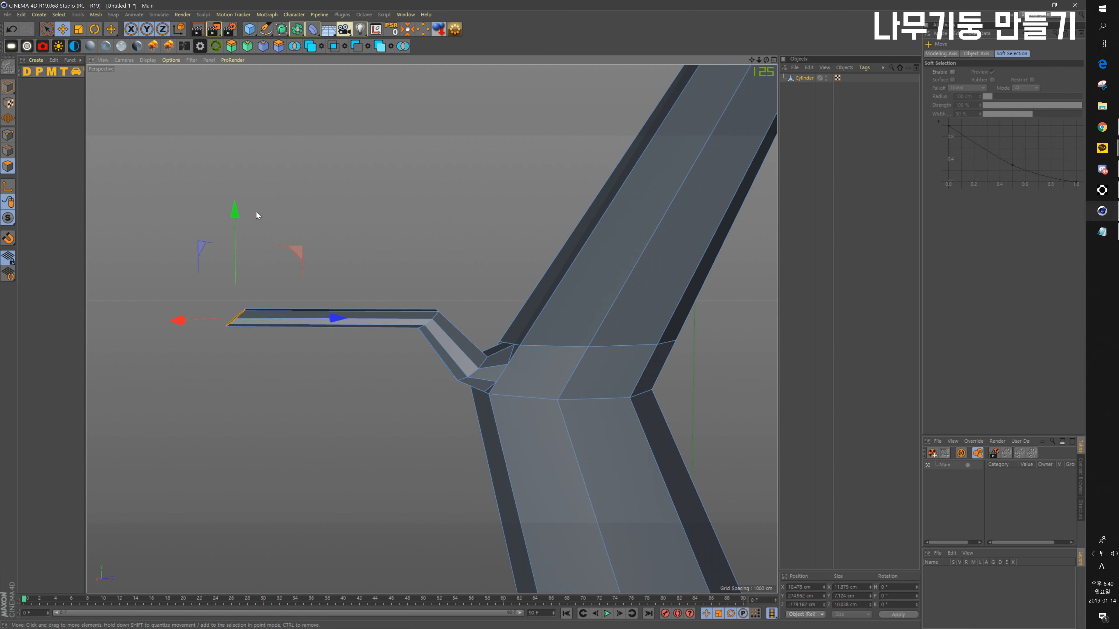
{"action": "left_click_drag", "start_coordinate": [256, 211], "coordinate": [278, 118]}
{"action": "scroll", "coordinate": [405, 392], "scroll_direction": "down", "scroll_amount": 10}
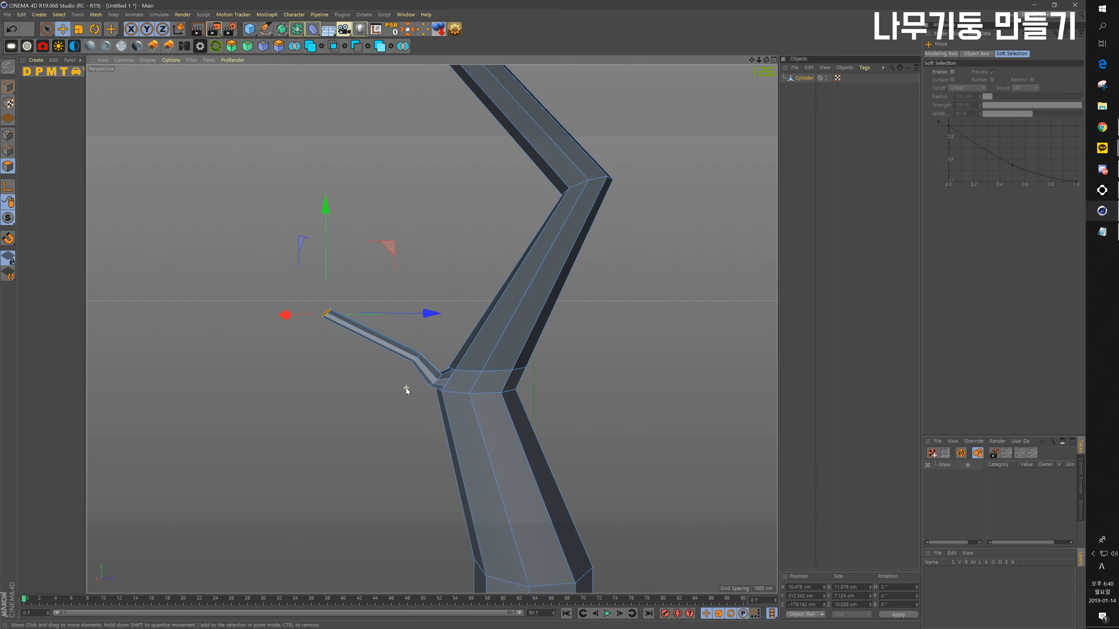
Step: Add two loop cuts around the trunk segment just above the upper bend, the first at about 23.6% offset
{"action": "left_click_drag", "start_coordinate": [407, 385], "coordinate": [480, 388], "text": "alt"}
{"action": "mouse_move", "coordinate": [439, 288]}
{"action": "left_mouse_down", "text": "alt"}
{"action": "mouse_move", "coordinate": [275, 267]}
{"action": "mouse_move", "coordinate": [452, 295]}
{"action": "left_mouse_up", "text": "alt"}
{"action": "scroll", "coordinate": [453, 295], "scroll_direction": "up", "scroll_amount": 3}
{"action": "scroll", "coordinate": [460, 318], "scroll_direction": "up", "scroll_amount": 3}
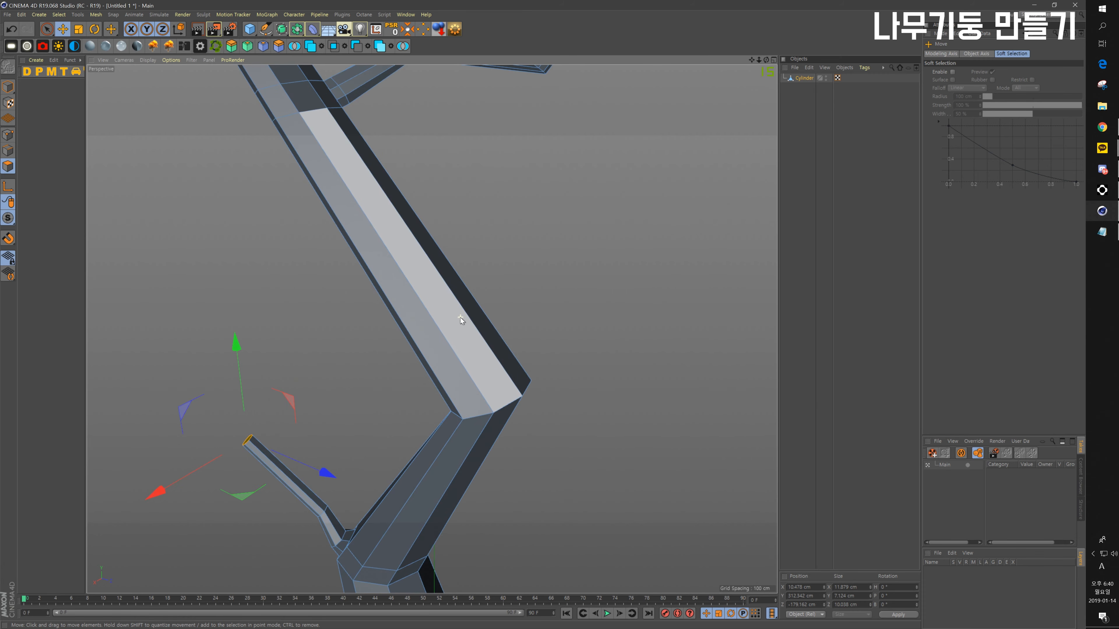
{"action": "key", "text": "k"}
{"action": "key", "text": "l"}
{"action": "left_click", "coordinate": [448, 343]}
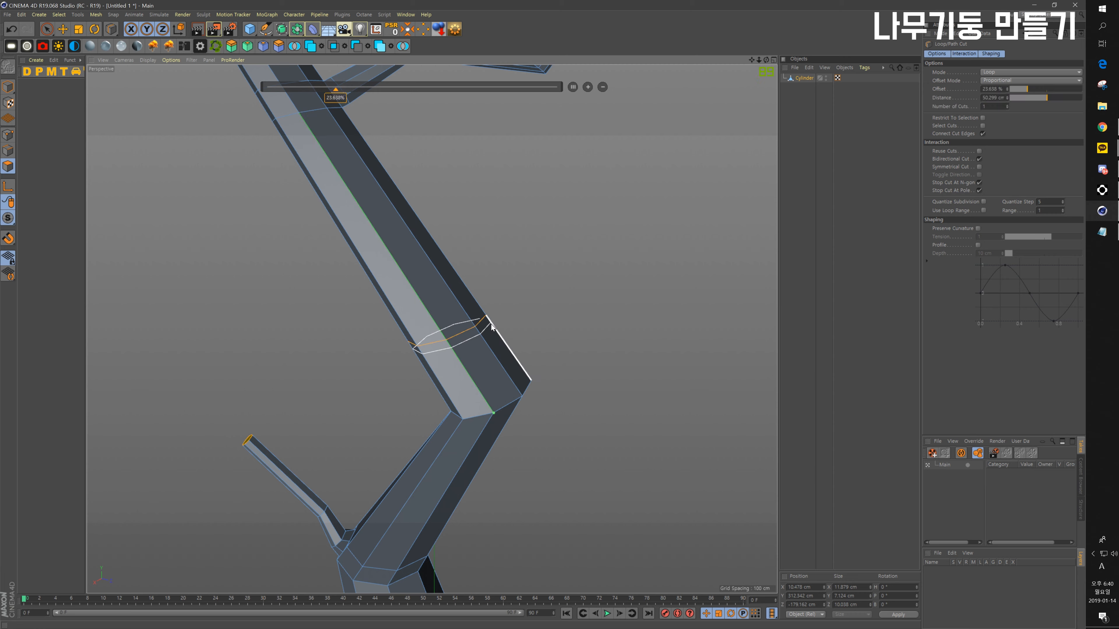
{"action": "left_click_drag", "start_coordinate": [491, 327], "coordinate": [448, 379], "text": "alt"}
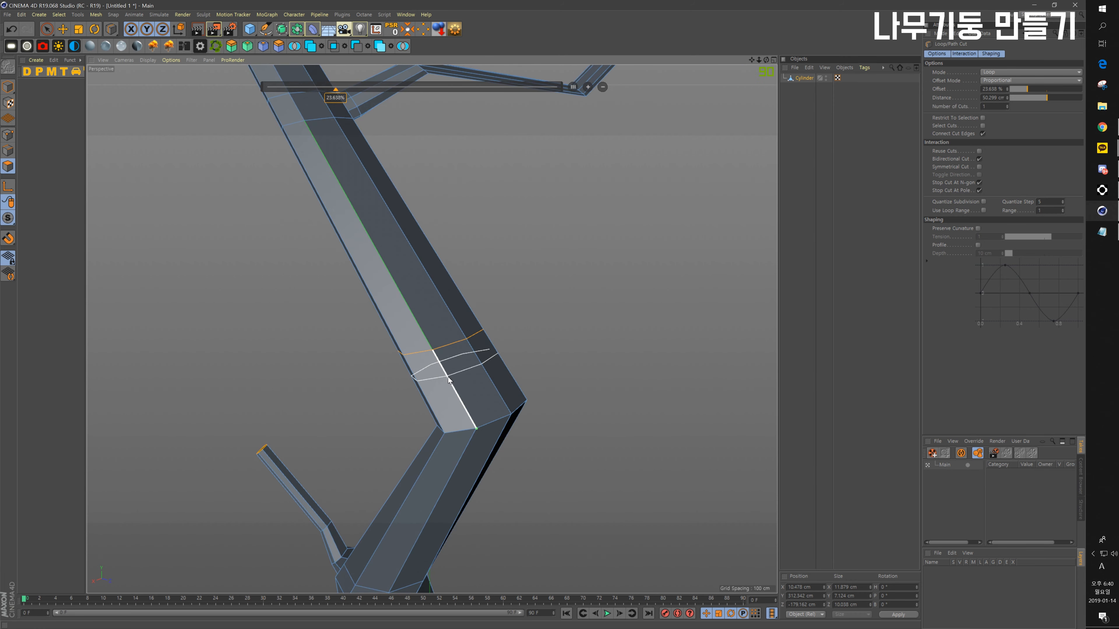
{"action": "left_click_drag", "start_coordinate": [491, 326], "coordinate": [415, 318], "text": "alt"}
{"action": "scroll", "coordinate": [449, 325], "scroll_direction": "up", "scroll_amount": 5}
{"action": "key", "text": "e"}
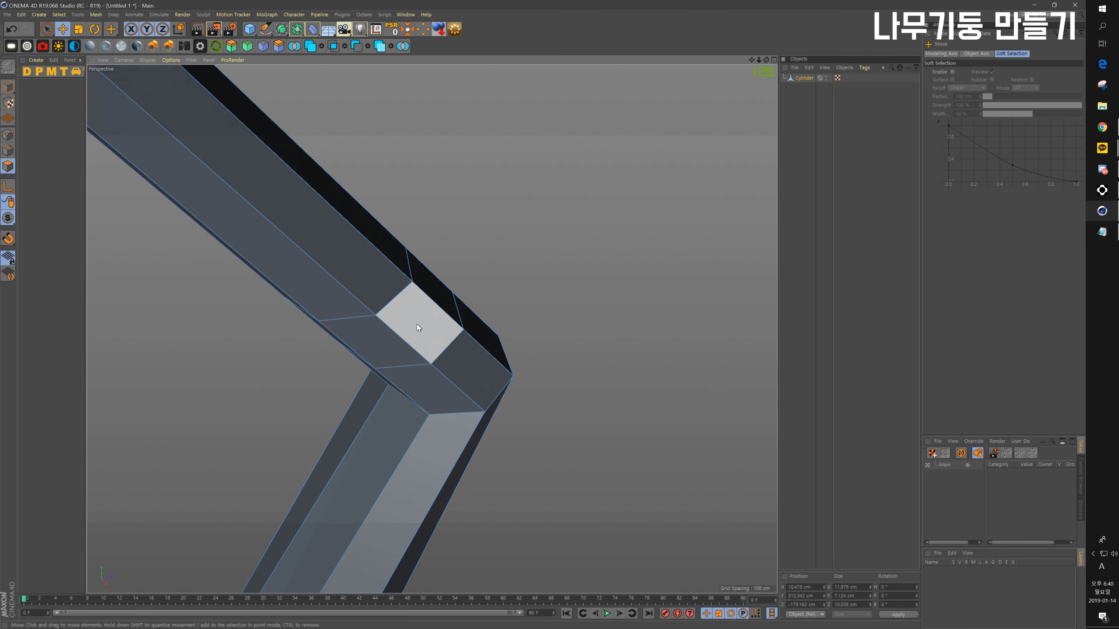
Step: Select one side polygon between the two new loop cuts with Live Selection
{"action": "key", "text": "9"}
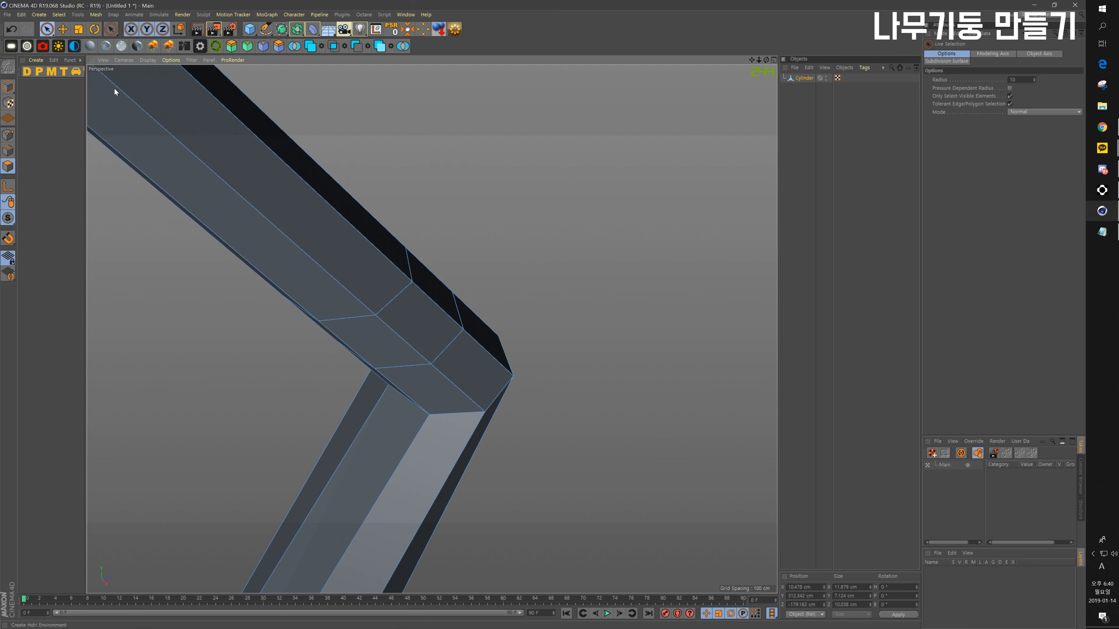
{"action": "left_click", "coordinate": [443, 328]}
{"action": "scroll", "coordinate": [418, 287], "scroll_direction": "up", "scroll_amount": 5}
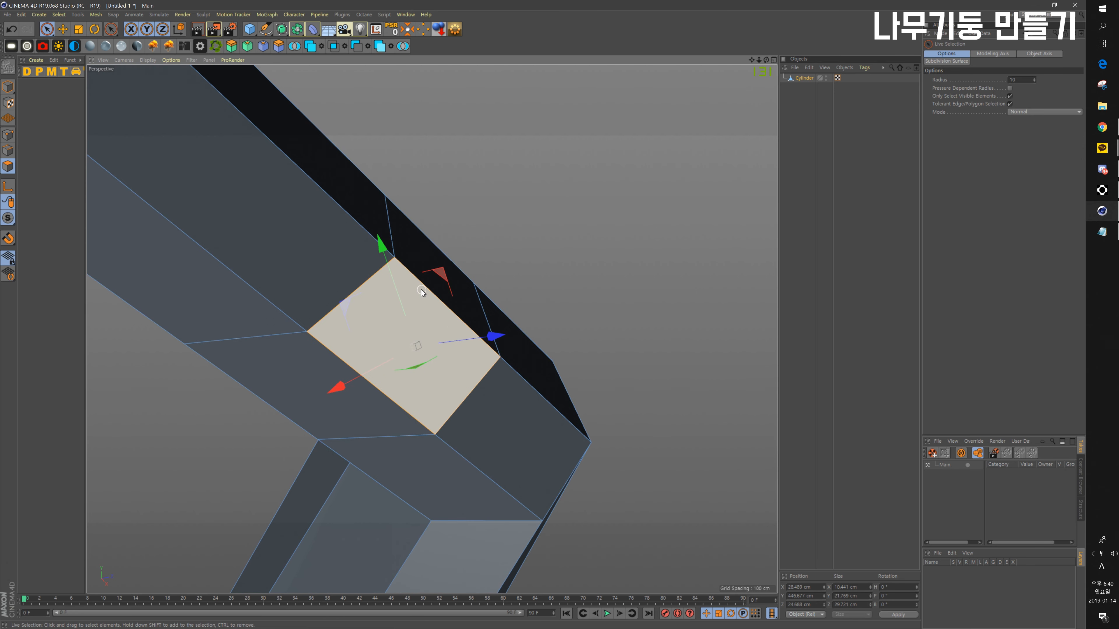
{"action": "left_click_drag", "start_coordinate": [421, 290], "coordinate": [379, 291], "text": "alt"}
Step: Trim the corners of the selected polygon above the upper bend with Line Cut to form a closed octagon
{"action": "key", "text": "k"}
{"action": "key", "text": "k"}
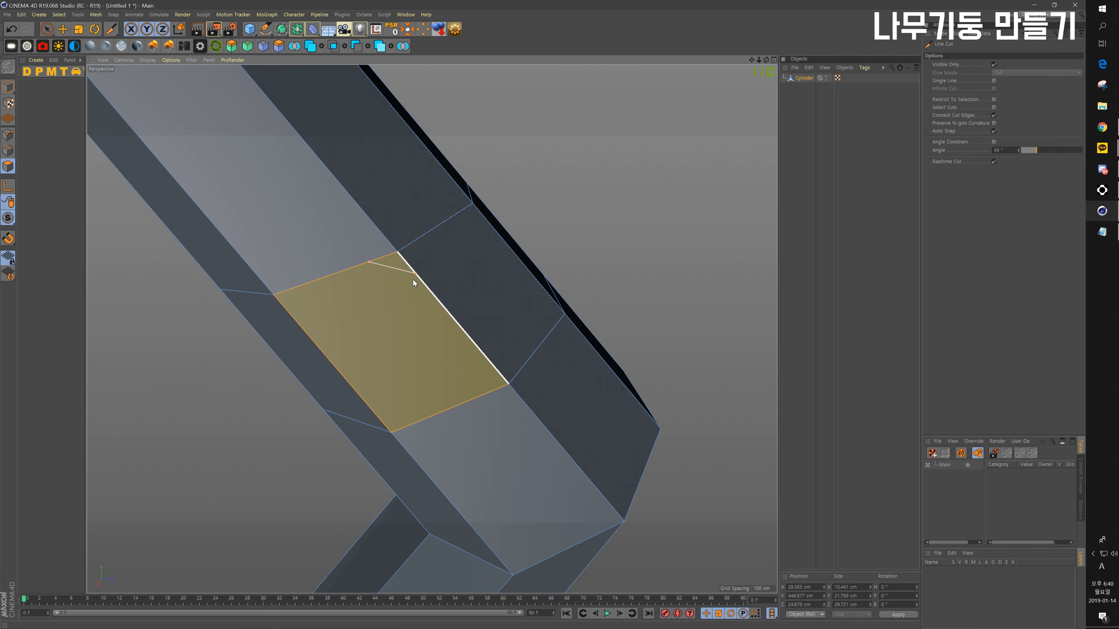
{"action": "left_click", "coordinate": [465, 331]}
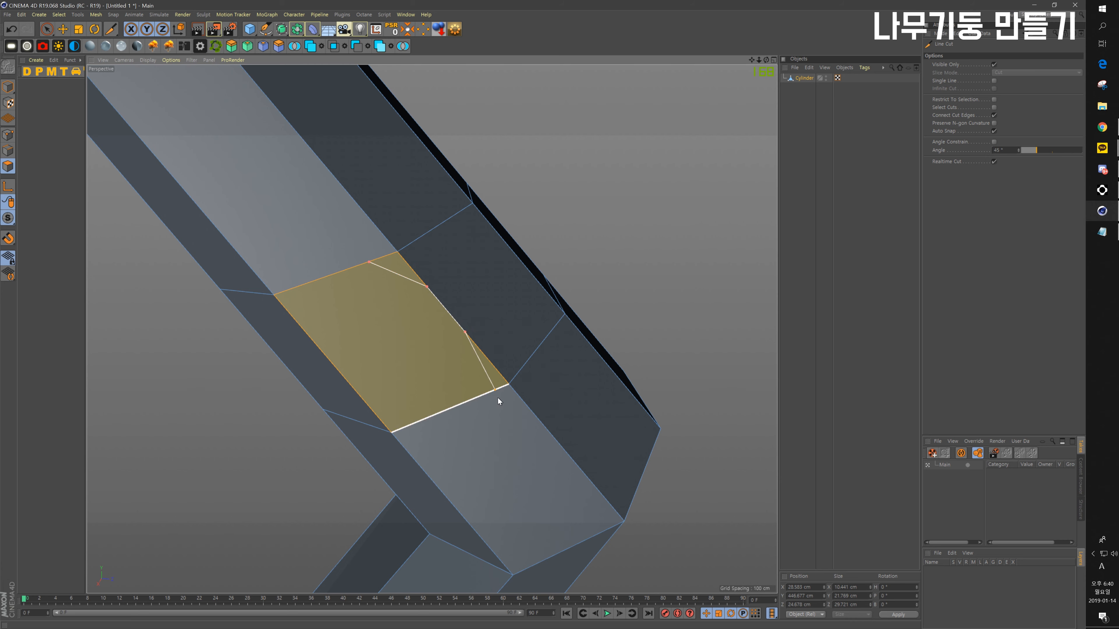
{"action": "left_click", "coordinate": [469, 401]}
{"action": "left_click", "coordinate": [428, 421]}
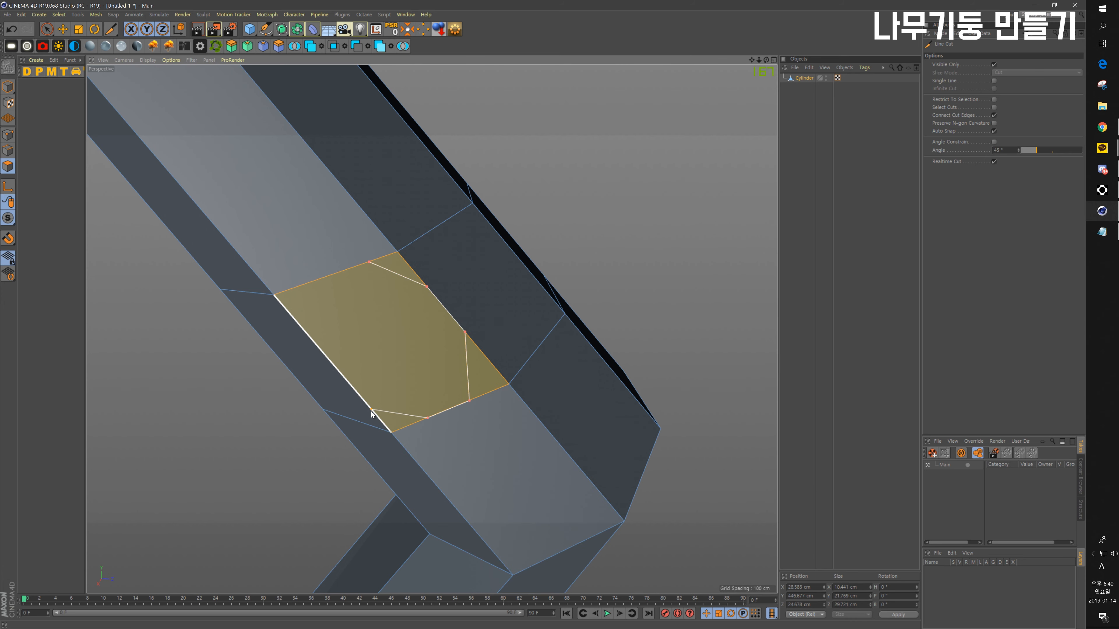
{"action": "left_click", "coordinate": [328, 359]}
{"action": "left_click", "coordinate": [370, 263]}
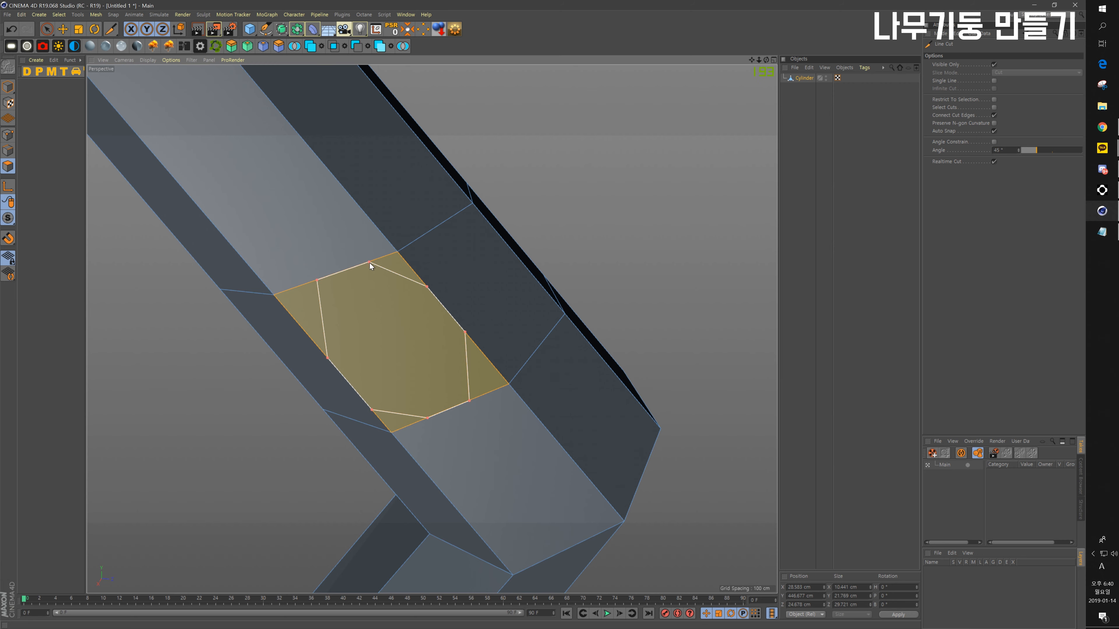
Step: Clear the selection and select only the octagonal face above the upper bend with Live Selection
{"action": "key", "text": "e"}
{"action": "left_click_drag", "start_coordinate": [209, 374], "coordinate": [216, 375]}
{"action": "left_click", "coordinate": [359, 346]}
{"action": "key", "text": "ctrl+z"}
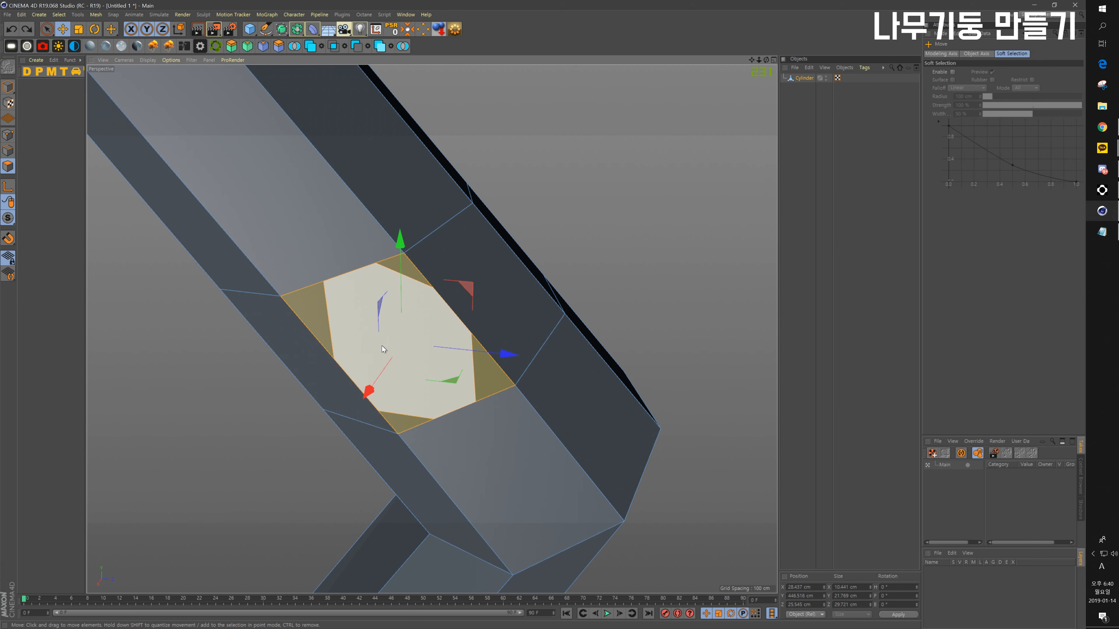
{"action": "left_click", "coordinate": [382, 346]}
{"action": "left_click", "coordinate": [128, 337]}
{"action": "left_click", "coordinate": [47, 29]}
{"action": "left_click", "coordinate": [362, 328]}
Step: Extrude the octagonal face outward about 39 cm and scale its end down to about 74%
{"action": "left_click_drag", "start_coordinate": [242, 314], "coordinate": [383, 315], "text": "alt"}
{"action": "left_click_drag", "start_coordinate": [410, 222], "coordinate": [503, 185], "text": "ctrl"}
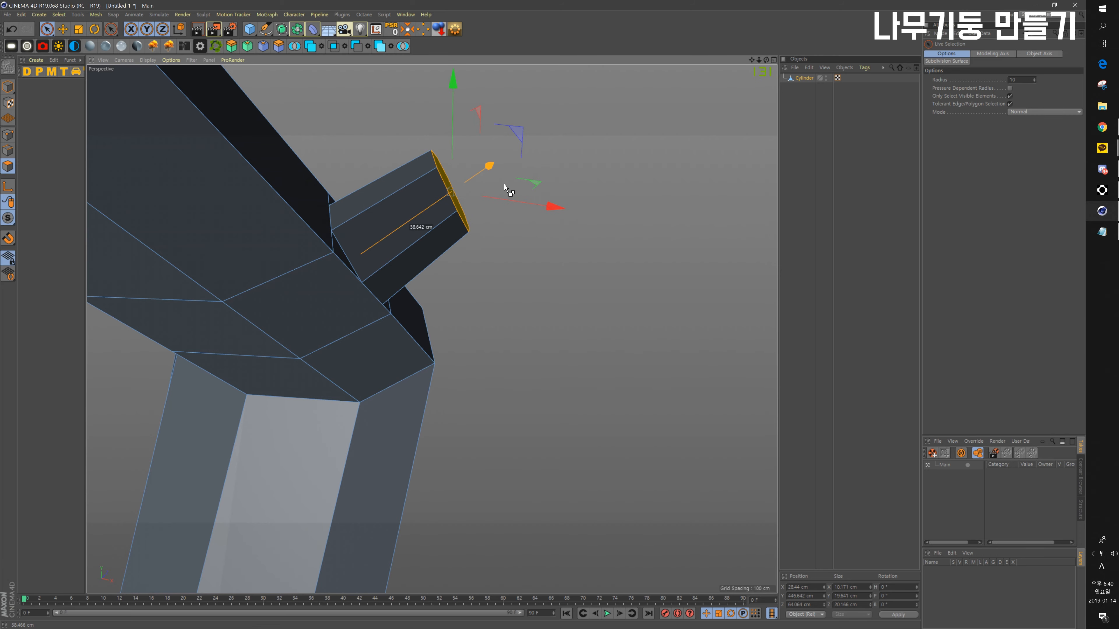
{"action": "key", "text": "t"}
{"action": "left_click_drag", "start_coordinate": [574, 316], "coordinate": [348, 314]}
{"action": "key", "text": "space"}
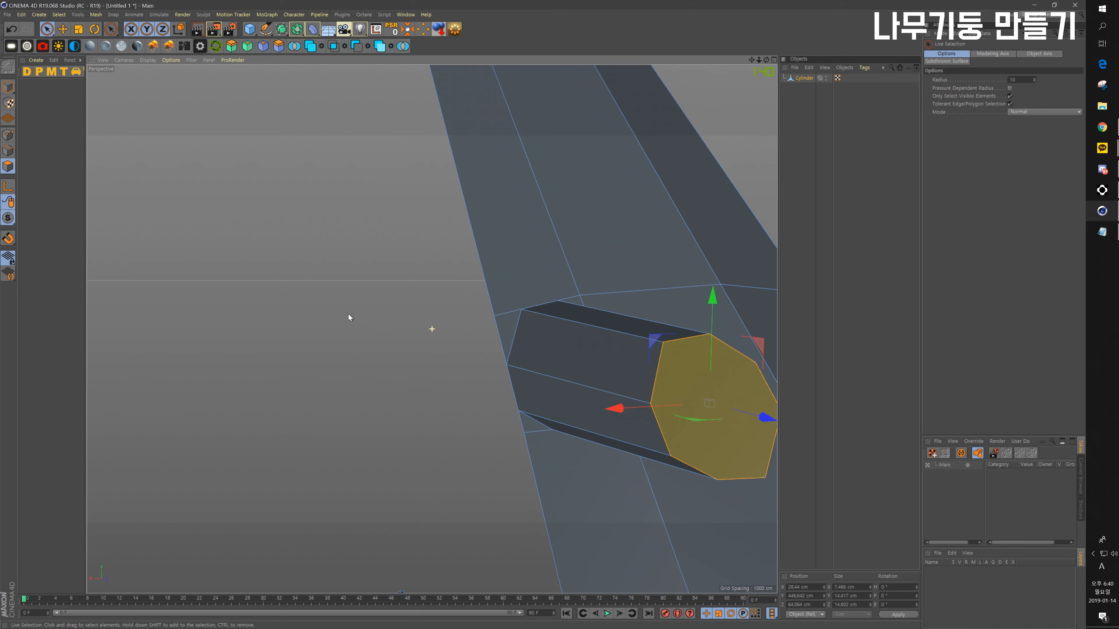
Step: Move the new branch's end face about 24 cm along X and rotate it to face upward
{"action": "key", "text": "e"}
{"action": "left_click_drag", "start_coordinate": [621, 407], "coordinate": [407, 407]}
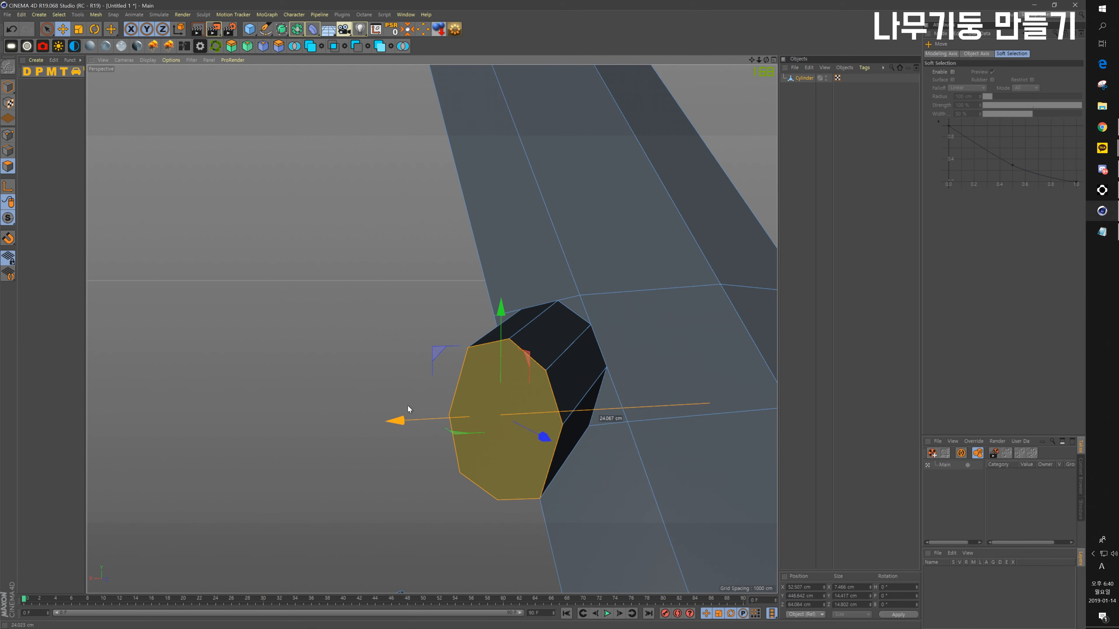
{"action": "left_click_drag", "start_coordinate": [300, 399], "coordinate": [600, 411], "text": "alt"}
{"action": "scroll", "coordinate": [569, 436], "scroll_direction": "down", "scroll_amount": 3}
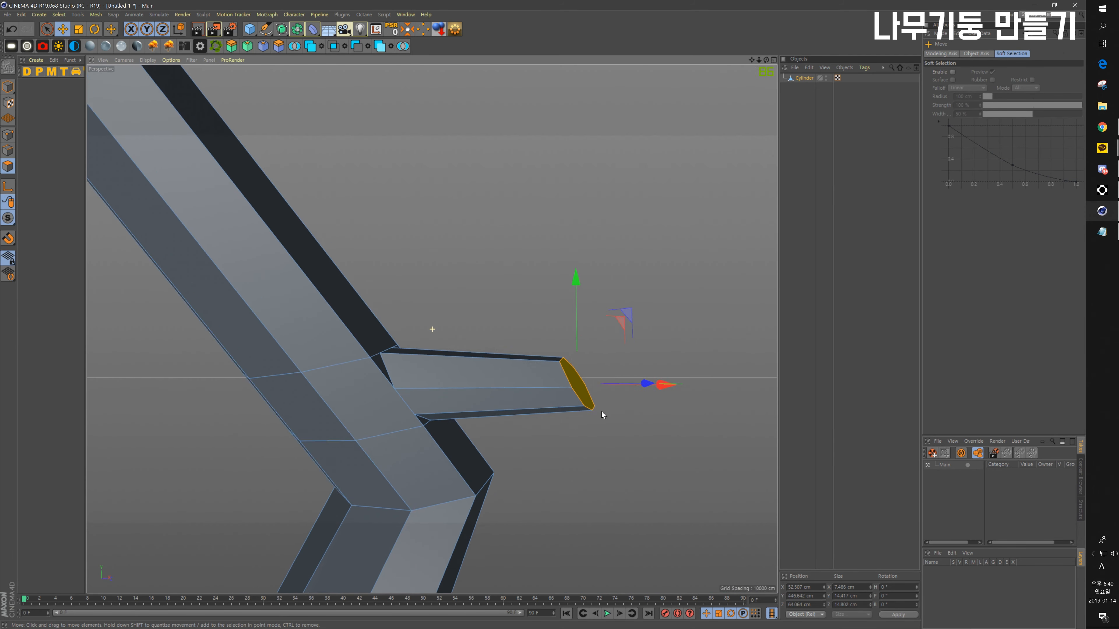
{"action": "middle_click_drag", "start_coordinate": [601, 411], "coordinate": [506, 388], "text": "alt"}
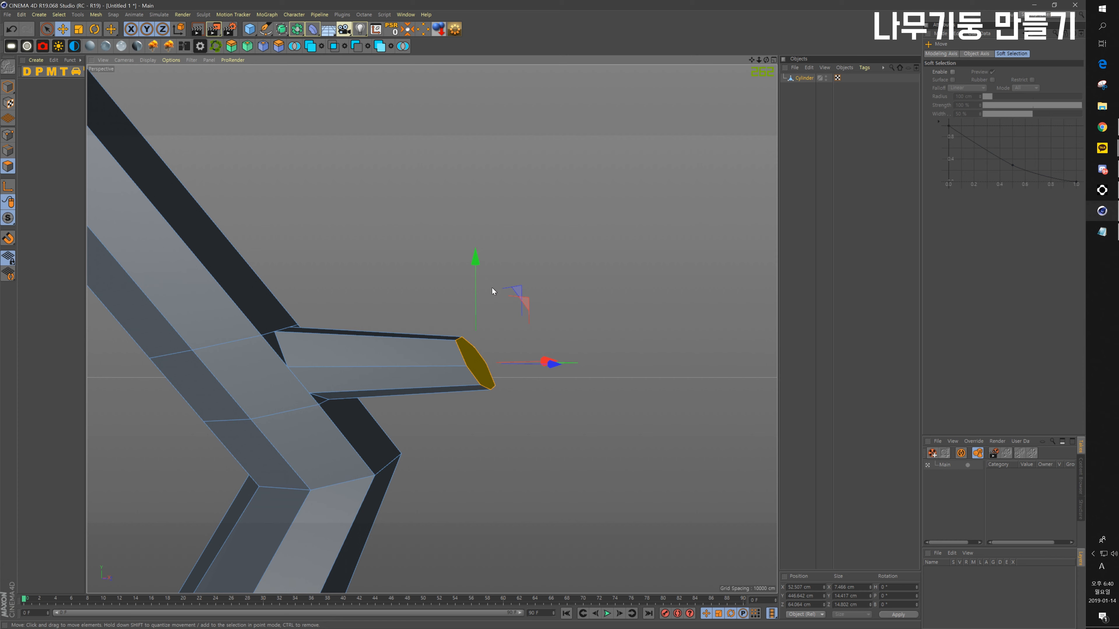
{"action": "key", "text": "r"}
{"action": "left_click_drag", "start_coordinate": [508, 326], "coordinate": [498, 316]}
Step: Extrude the branch's end face upward about 40 cm and shift it about 34 cm outward along Z
{"action": "key", "text": "e"}
{"action": "left_click_drag", "start_coordinate": [476, 269], "coordinate": [531, 125], "text": "ctrl"}
{"action": "left_click_drag", "start_coordinate": [554, 230], "coordinate": [638, 244]}
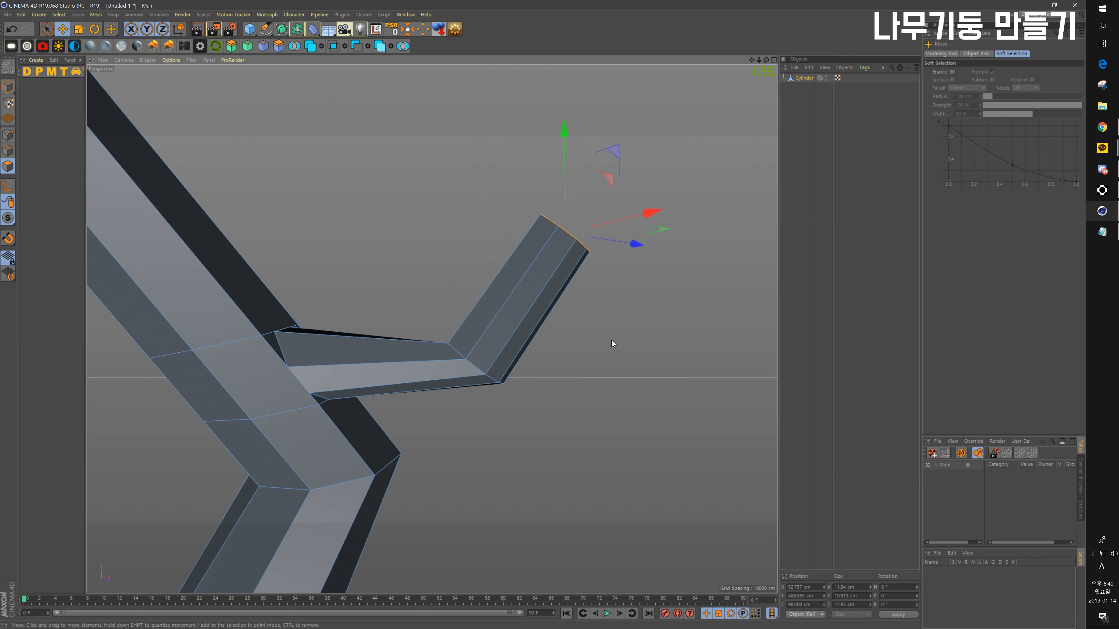
Step: Move the branch tip about 31 cm farther out along Z and scale it down to 61%
{"action": "left_click_drag", "start_coordinate": [611, 341], "coordinate": [583, 416], "text": "alt"}
{"action": "scroll", "coordinate": [497, 413], "scroll_direction": "down", "scroll_amount": 4}
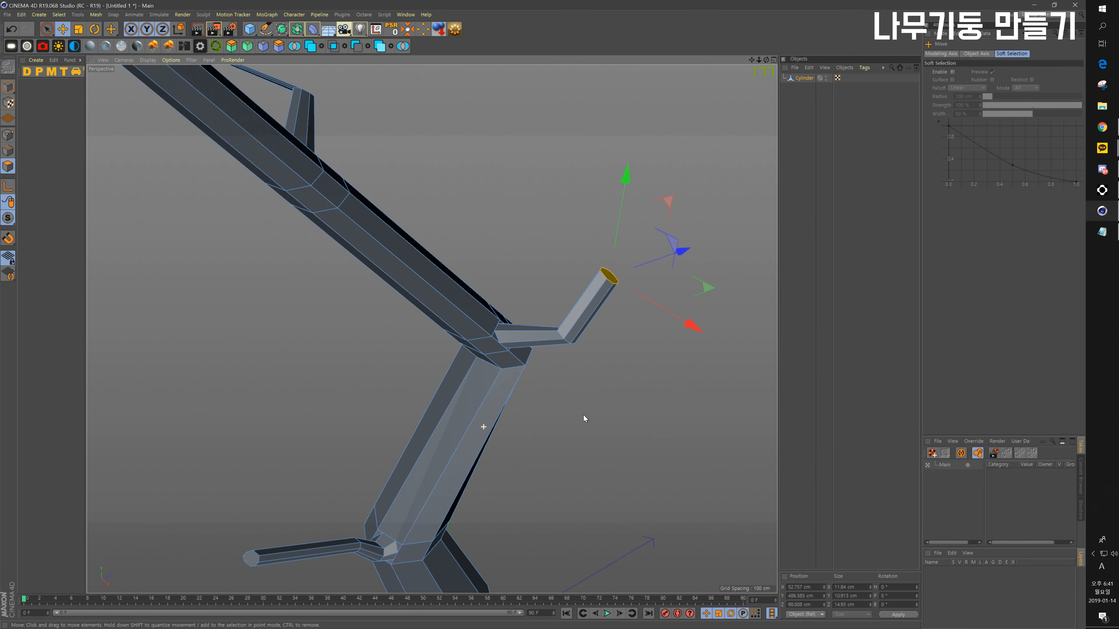
{"action": "left_click_drag", "start_coordinate": [687, 250], "coordinate": [716, 241]}
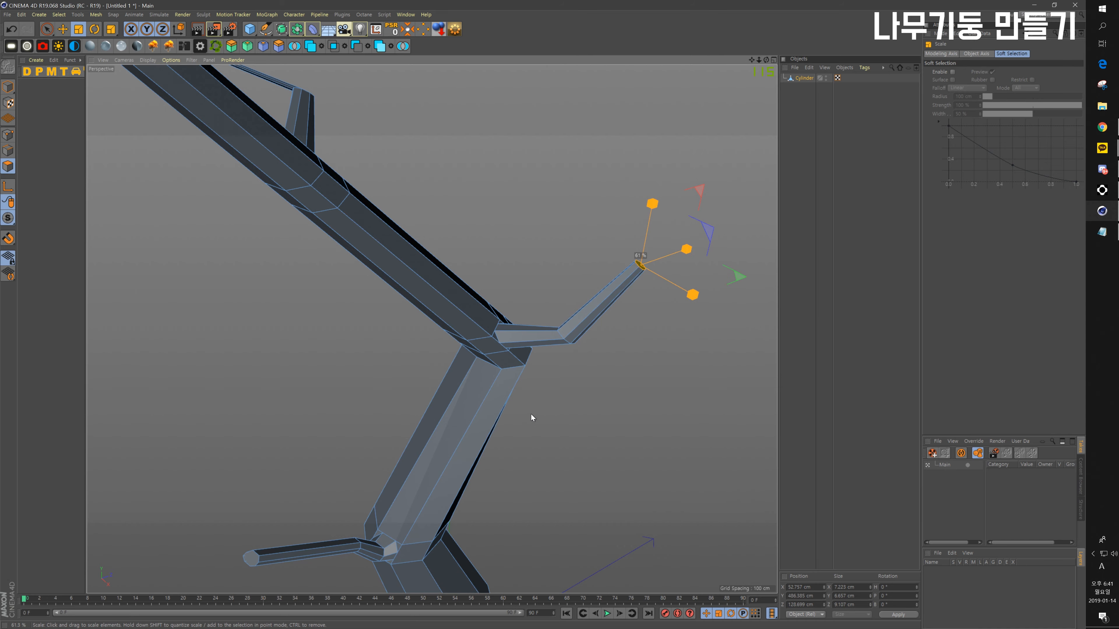
Step: Add a loop cut around the trunk a little above its lowest bend
{"action": "left_click_drag", "start_coordinate": [612, 410], "coordinate": [518, 390], "text": "alt"}
{"action": "middle_click_drag", "start_coordinate": [518, 390], "coordinate": [410, 335], "text": "alt"}
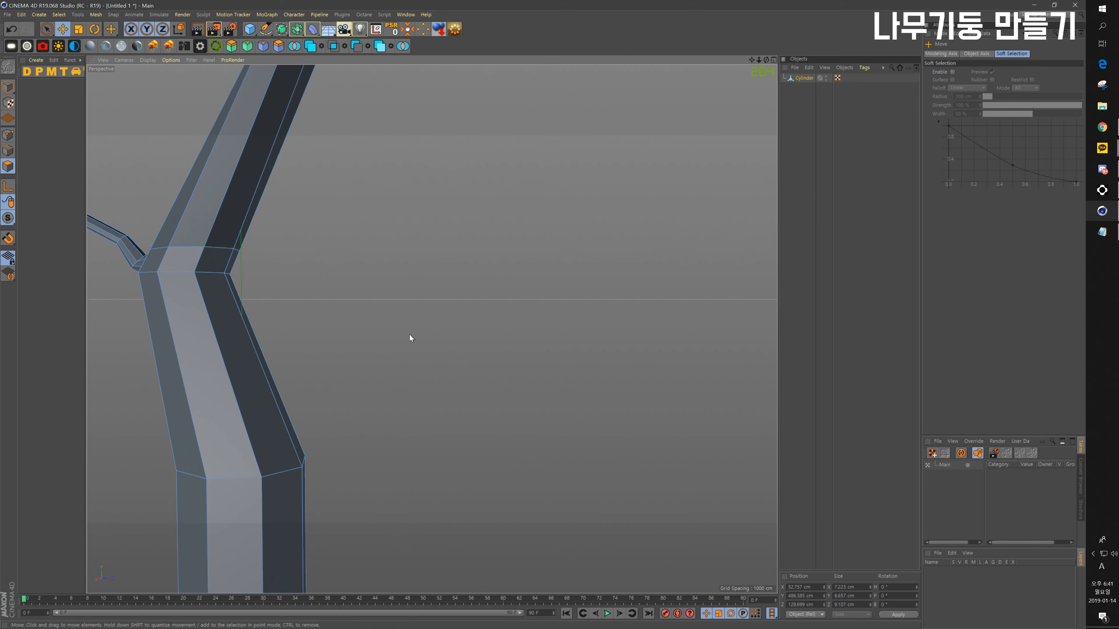
{"action": "left_click_drag", "start_coordinate": [409, 335], "coordinate": [356, 384], "text": "alt"}
{"action": "middle_click_drag", "start_coordinate": [530, 417], "coordinate": [443, 282], "text": "alt"}
{"action": "left_click_drag", "start_coordinate": [443, 282], "coordinate": [442, 432], "text": "alt"}
{"action": "left_click_drag", "start_coordinate": [383, 377], "coordinate": [491, 388], "text": "alt"}
{"action": "left_click_drag", "start_coordinate": [256, 404], "coordinate": [354, 410], "text": "alt"}
{"action": "scroll", "coordinate": [478, 453], "scroll_direction": "up", "scroll_amount": 3}
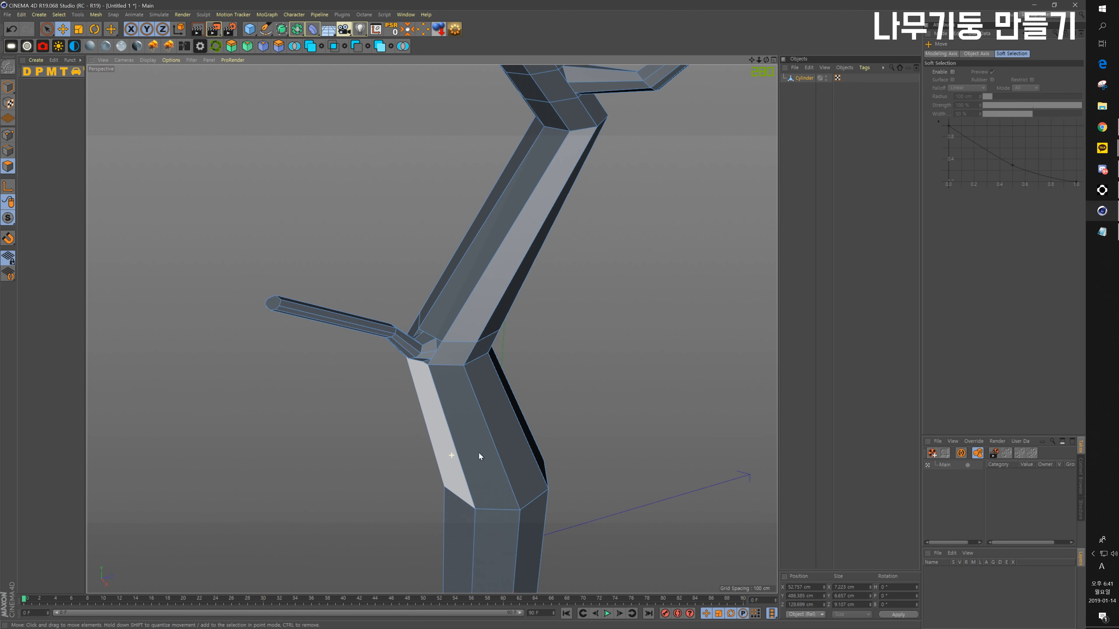
{"action": "left_click_drag", "start_coordinate": [596, 399], "coordinate": [529, 422], "text": "alt"}
{"action": "key", "text": "k"}
{"action": "key", "text": "l"}
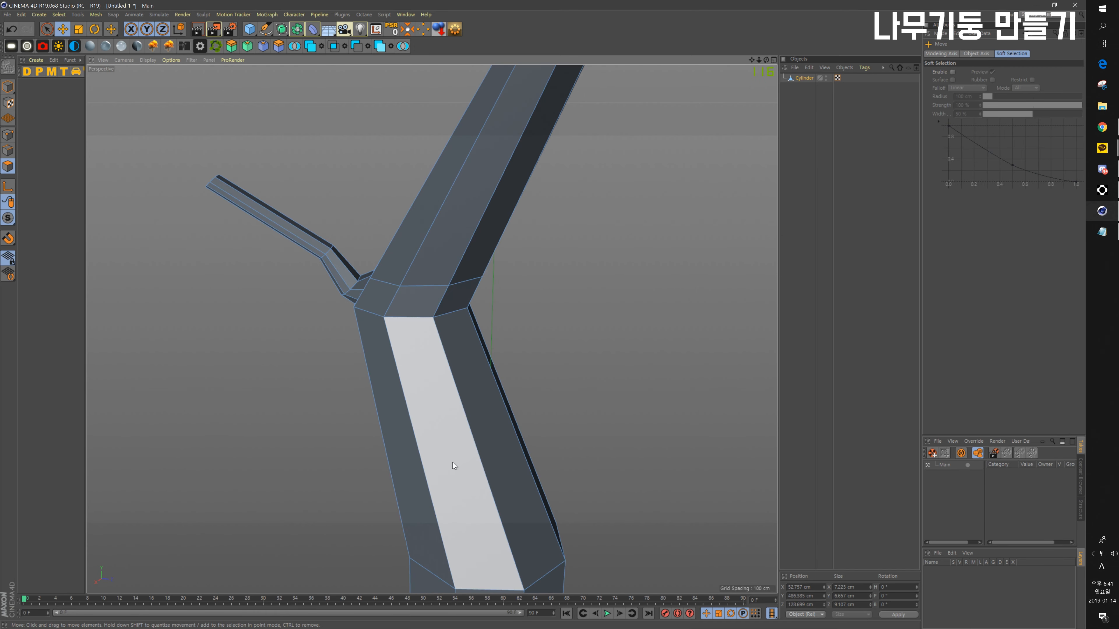
{"action": "left_click", "coordinate": [507, 533]}
{"action": "left_click_drag", "start_coordinate": [506, 533], "coordinate": [555, 415], "text": "alt"}
{"action": "key", "text": "e"}
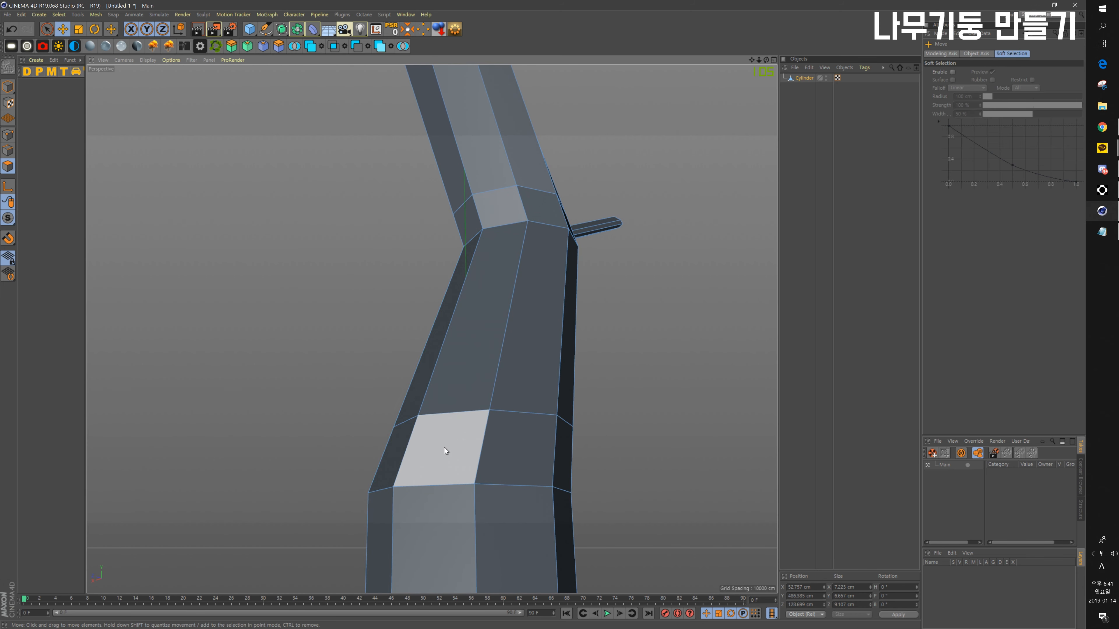
Step: Cut off the four corners of the selected side face above the trunk's lowest bend with Line Cut to form an octagon
{"action": "left_click", "coordinate": [438, 458]}
{"action": "scroll", "coordinate": [449, 459], "scroll_direction": "up", "scroll_amount": 5}
{"action": "key", "text": "k"}
{"action": "key", "text": "k"}
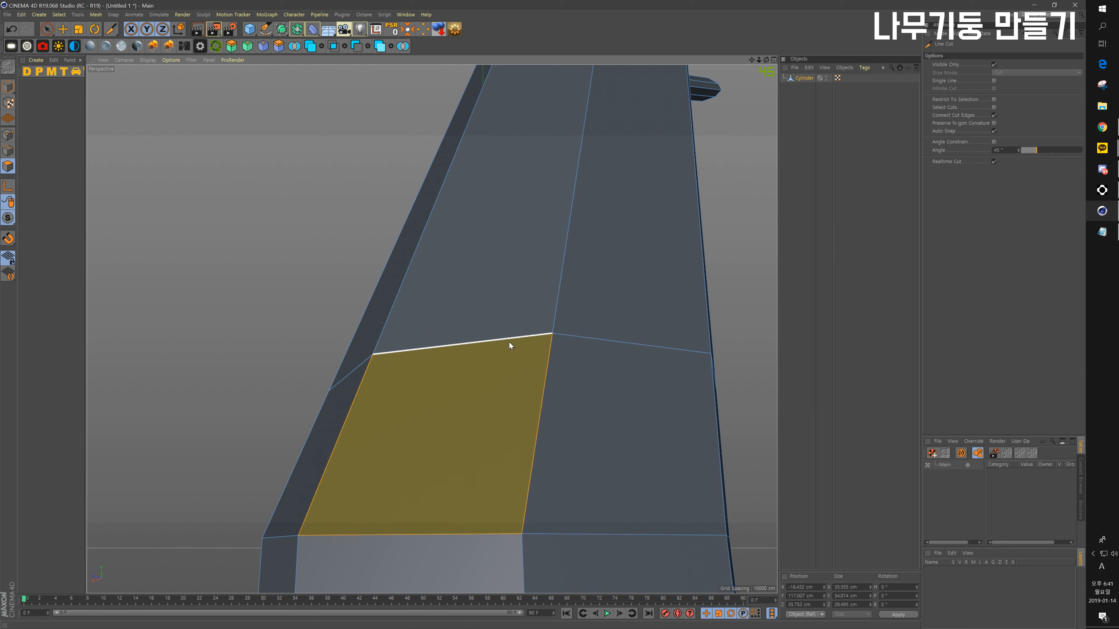
{"action": "left_click", "coordinate": [513, 338]}
{"action": "left_click", "coordinate": [545, 387]}
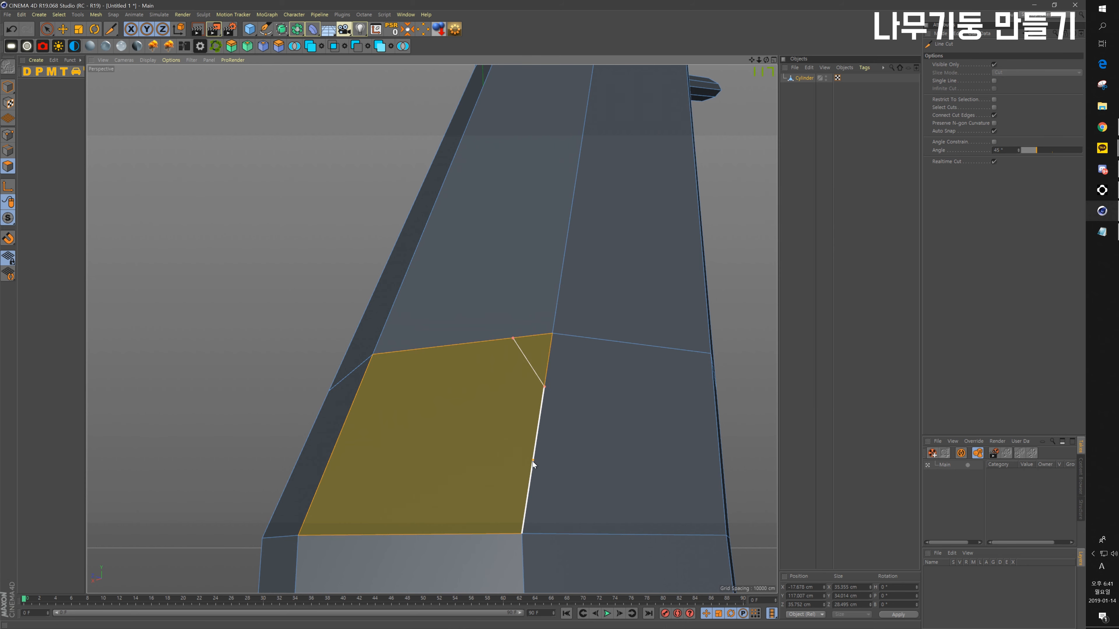
{"action": "left_click", "coordinate": [532, 466]}
{"action": "left_click", "coordinate": [485, 534]}
{"action": "left_click", "coordinate": [362, 535]}
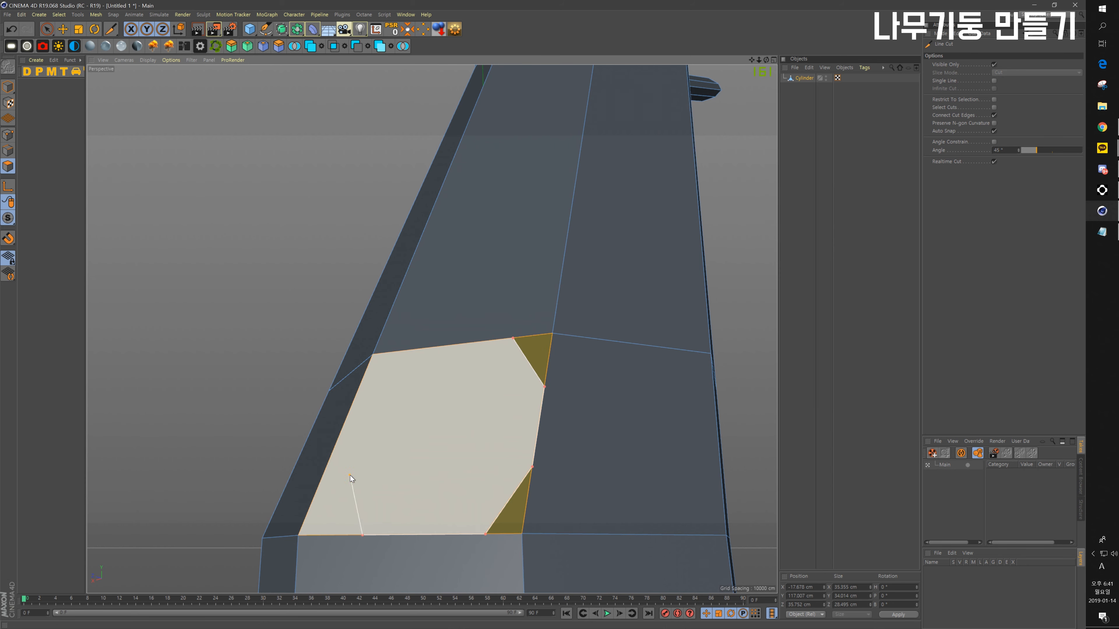
{"action": "left_click", "coordinate": [424, 347]}
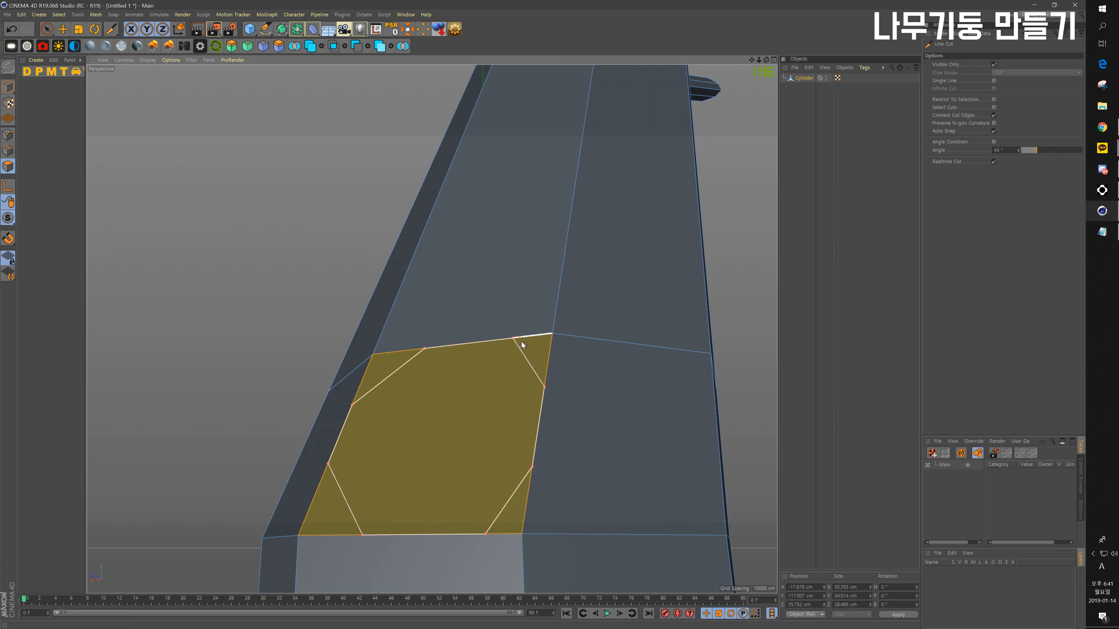
{"action": "key", "text": "e"}
Step: Extrude the octagonal face outward from the trunk and scale down its end
{"action": "left_click_drag", "start_coordinate": [384, 427], "coordinate": [443, 335], "text": "alt"}
{"action": "mouse_move", "coordinate": [459, 443]}
{"action": "left_mouse_down", "text": "ctrl"}
{"action": "mouse_move", "coordinate": [533, 452]}
{"action": "mouse_move", "coordinate": [546, 438]}
{"action": "mouse_move", "coordinate": [492, 410]}
{"action": "mouse_move", "coordinate": [462, 451]}
{"action": "left_mouse_up", "text": "ctrl"}
{"action": "key", "text": "r"}
{"action": "key", "text": "e"}
{"action": "key", "text": "t"}
{"action": "key", "text": "e"}
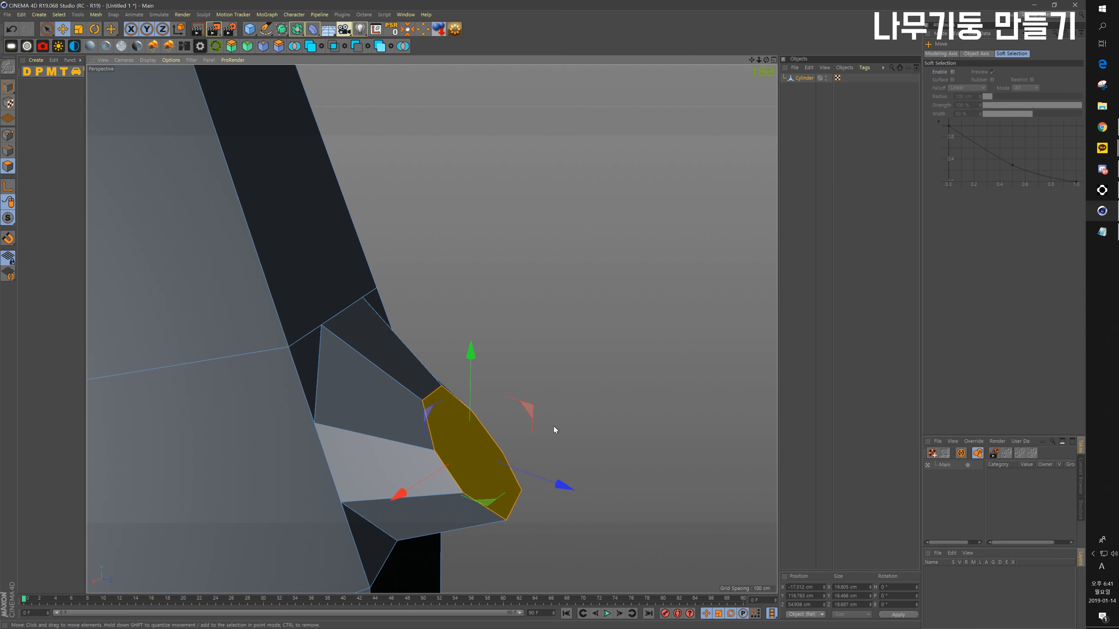
Step: Extrude the stub's end about 18 cm farther along Z, raise it about 10 cm and taper it to a small tip
{"action": "left_click_drag", "start_coordinate": [563, 484], "coordinate": [670, 513], "text": "ctrl"}
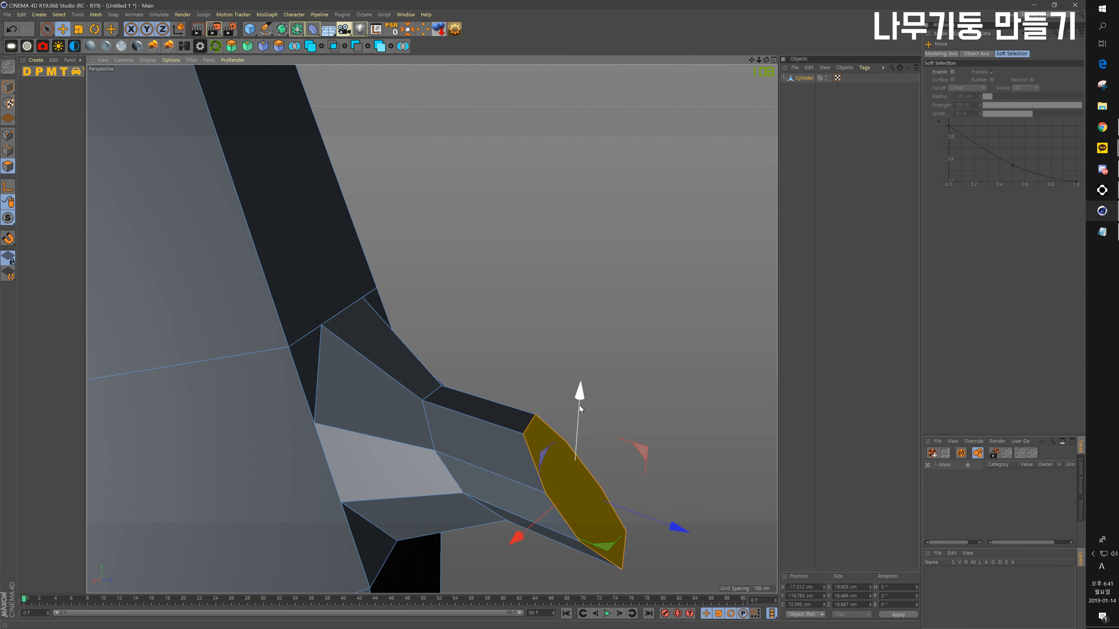
{"action": "left_click_drag", "start_coordinate": [581, 395], "coordinate": [600, 323]}
{"action": "key", "text": "t"}
{"action": "left_click_drag", "start_coordinate": [683, 353], "coordinate": [491, 399]}
{"action": "key", "text": "e"}
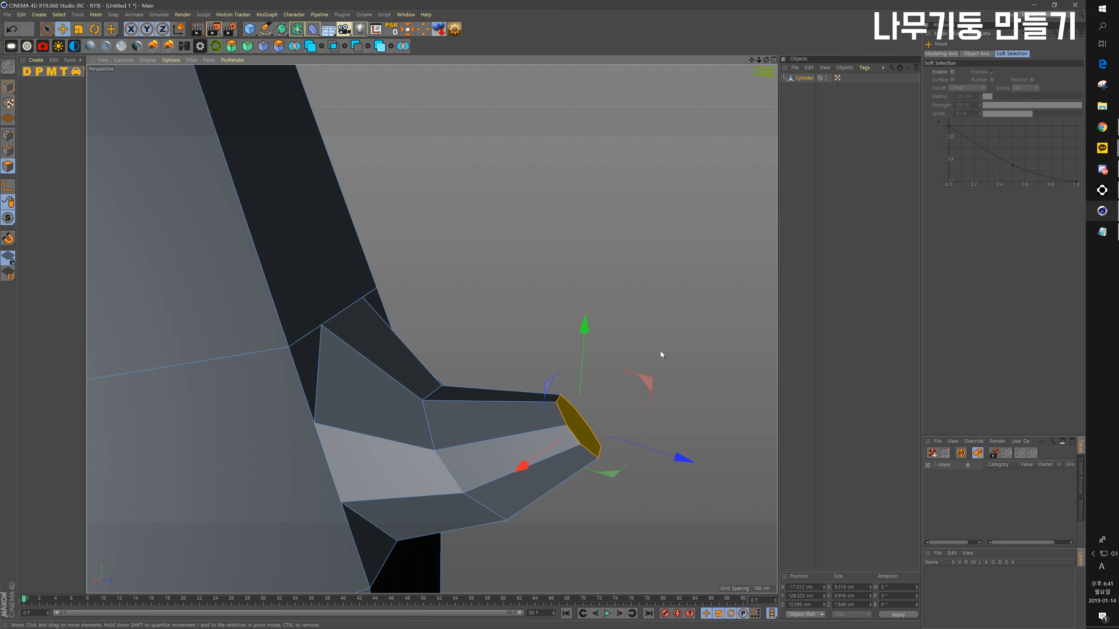
{"action": "left_click", "coordinate": [630, 357]}
{"action": "scroll", "coordinate": [627, 358], "scroll_direction": "down", "scroll_amount": 3}
{"action": "scroll", "coordinate": [625, 356], "scroll_direction": "down", "scroll_amount": 10}
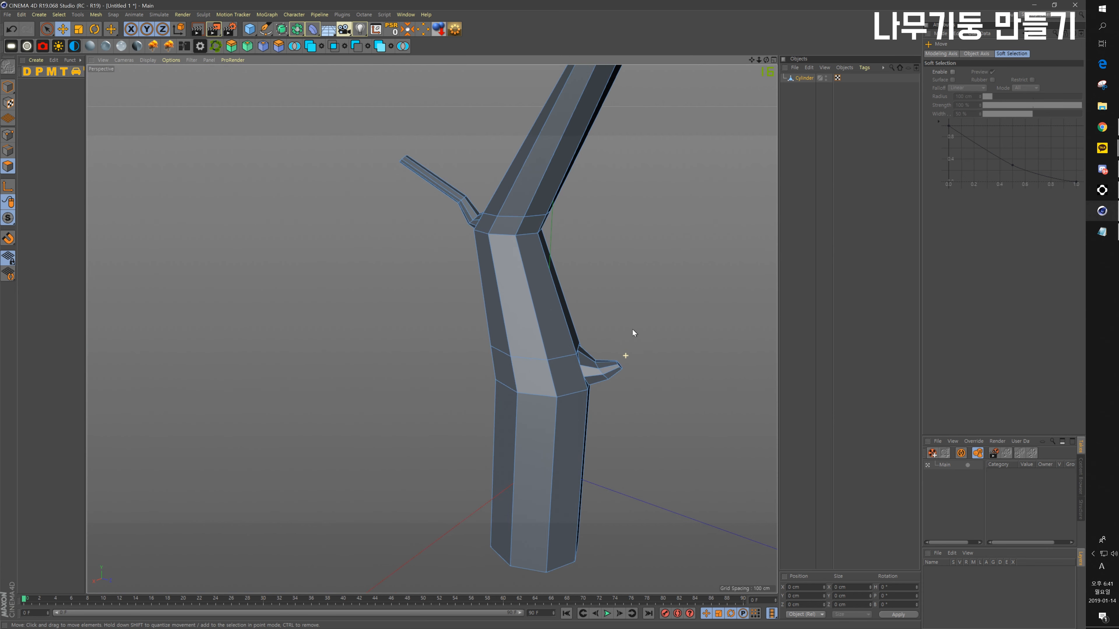
{"action": "middle_click_drag", "start_coordinate": [636, 300], "coordinate": [507, 367], "text": "alt"}
{"action": "mouse_move", "coordinate": [507, 369]}
{"action": "left_mouse_down", "text": "alt"}
{"action": "mouse_move", "coordinate": [488, 341]}
{"action": "mouse_move", "coordinate": [450, 382]}
{"action": "mouse_move", "coordinate": [348, 354]}
{"action": "mouse_move", "coordinate": [531, 466]}
{"action": "mouse_move", "coordinate": [481, 358]}
{"action": "left_mouse_up", "text": "alt"}
{"action": "scroll", "coordinate": [482, 357], "scroll_direction": "up", "scroll_amount": 5}
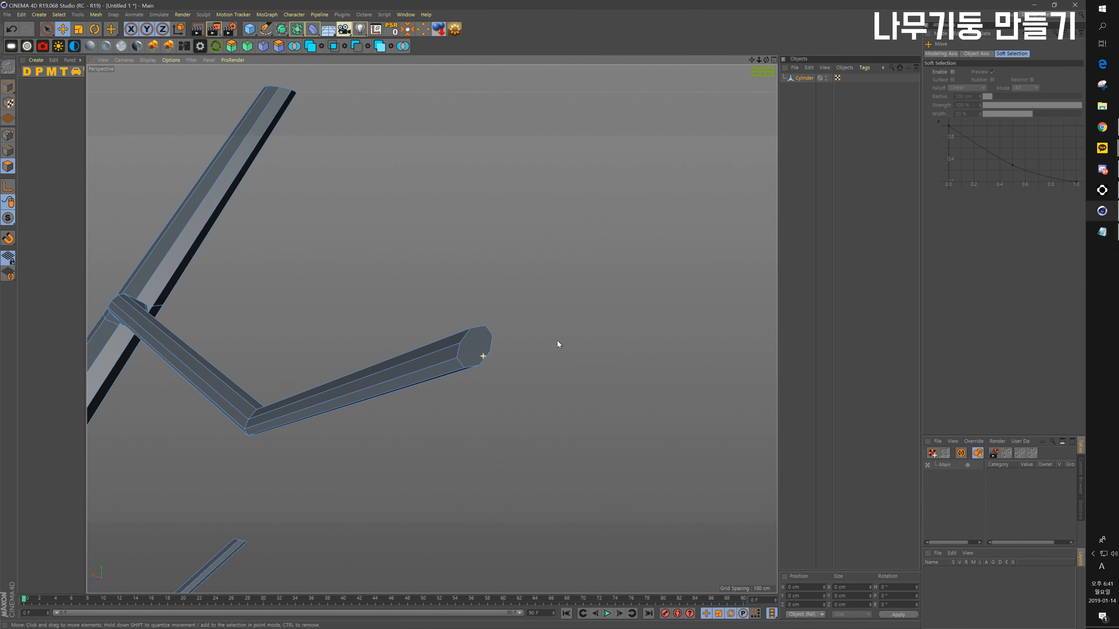
{"action": "mouse_move", "coordinate": [556, 342]}
{"action": "left_mouse_down", "text": "alt"}
{"action": "mouse_move", "coordinate": [488, 336]}
{"action": "mouse_move", "coordinate": [499, 281]}
{"action": "mouse_move", "coordinate": [563, 289]}
{"action": "mouse_move", "coordinate": [565, 275]}
{"action": "mouse_move", "coordinate": [579, 273]}
{"action": "mouse_move", "coordinate": [537, 330]}
{"action": "mouse_move", "coordinate": [542, 355]}
{"action": "left_mouse_up", "text": "alt"}
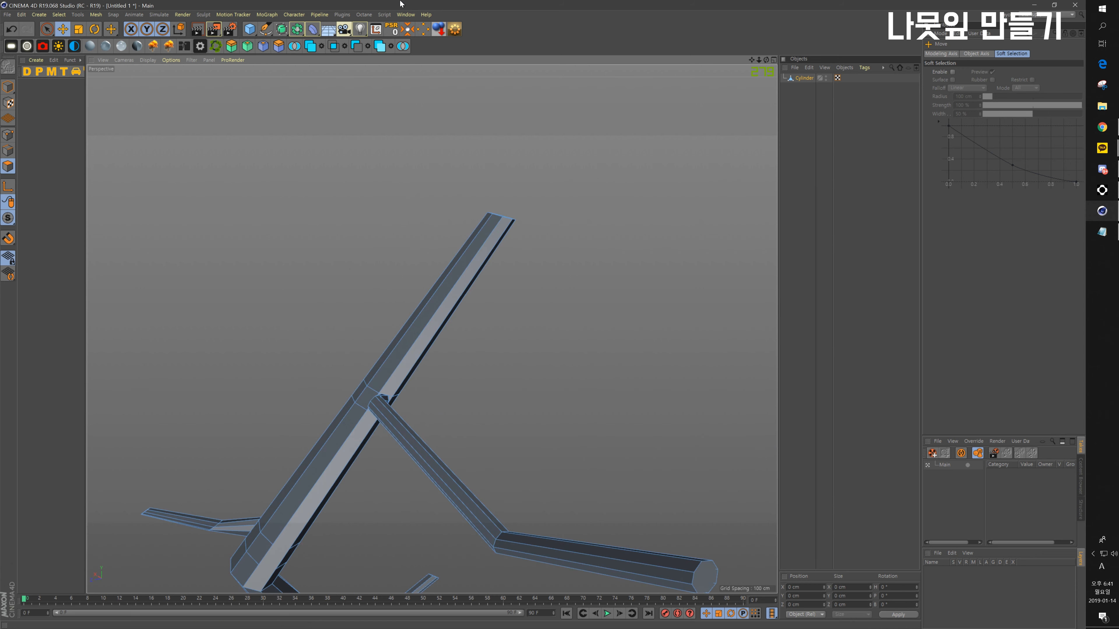
Step: Add a Platonic primitive for the foliage and set its type to Bucky
{"action": "left_click", "coordinate": [249, 34]}
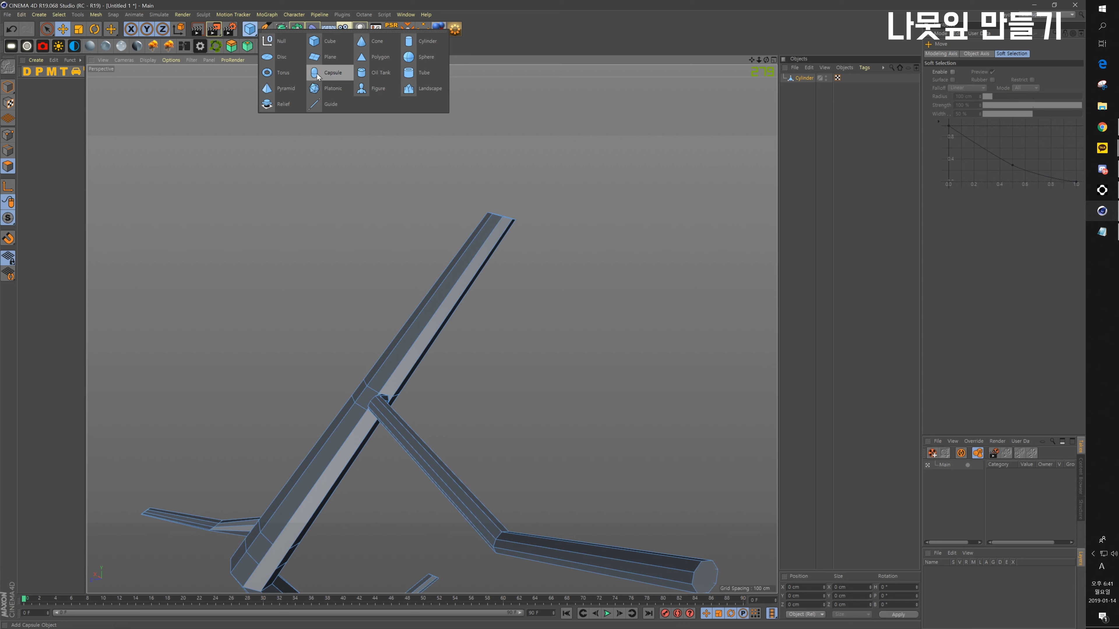
{"action": "left_click", "coordinate": [338, 90]}
{"action": "left_click_drag", "start_coordinate": [419, 160], "coordinate": [382, 375], "text": "alt"}
{"action": "middle_click_drag", "start_coordinate": [381, 375], "coordinate": [463, 168], "text": "alt"}
{"action": "right_click_drag", "start_coordinate": [403, 440], "coordinate": [446, 427], "text": "alt"}
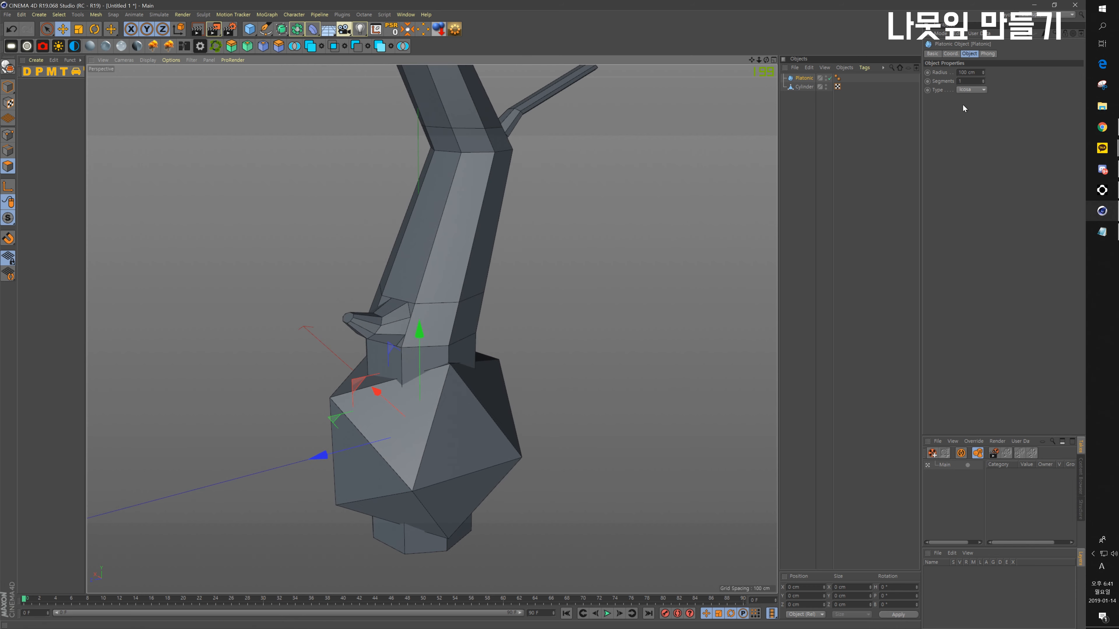
{"action": "left_click", "coordinate": [972, 90]}
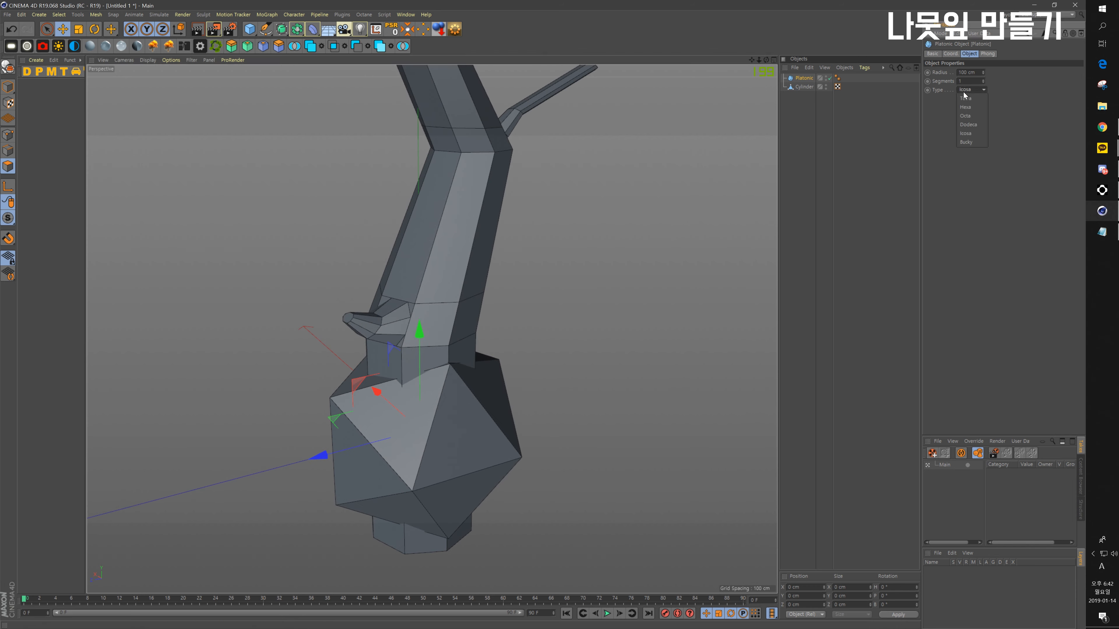
{"action": "left_click", "coordinate": [969, 144]}
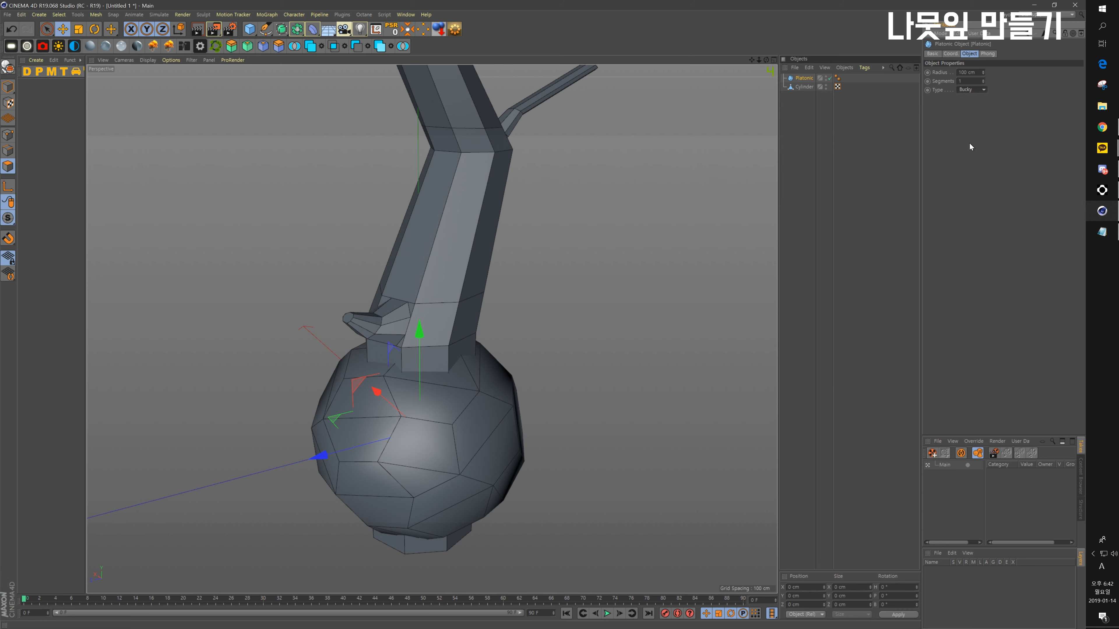
Step: Raise the foliage polyhedron up the lower trunk and scale it up
{"action": "left_click_drag", "start_coordinate": [421, 330], "coordinate": [473, 171]}
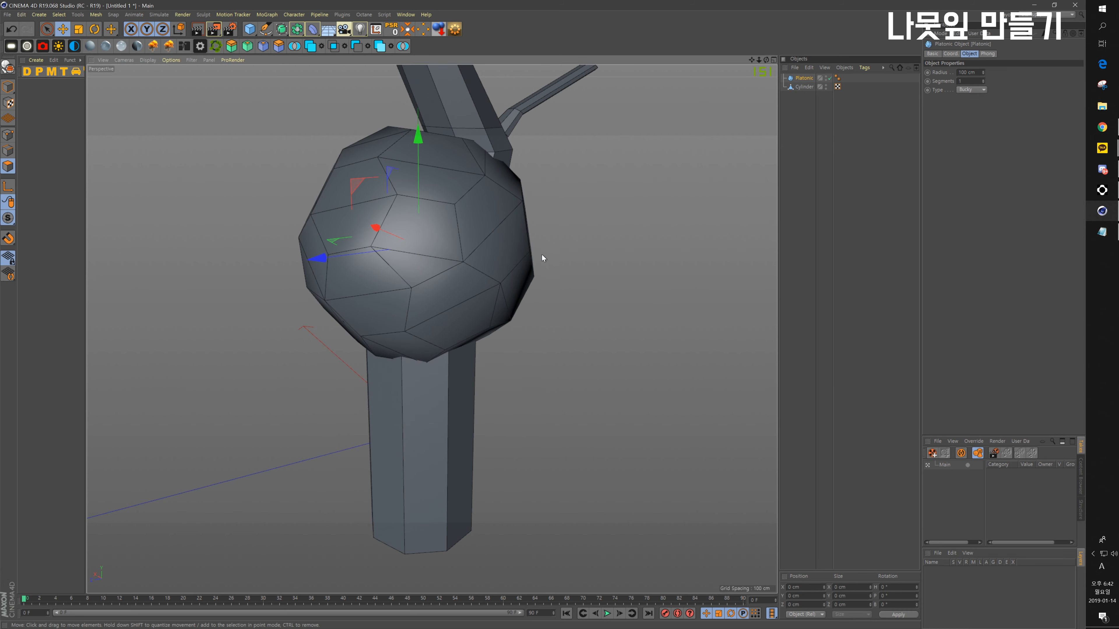
{"action": "left_click_drag", "start_coordinate": [542, 254], "coordinate": [420, 103], "text": "alt"}
{"action": "middle_click_drag", "start_coordinate": [639, 217], "coordinate": [629, 292], "text": "alt"}
{"action": "key", "text": "t"}
{"action": "left_click_drag", "start_coordinate": [630, 288], "coordinate": [723, 154]}
{"action": "key", "text": "e"}
{"action": "scroll", "coordinate": [596, 231], "scroll_direction": "down", "scroll_amount": 5}
{"action": "scroll", "coordinate": [596, 231], "scroll_direction": "down", "scroll_amount": 3}
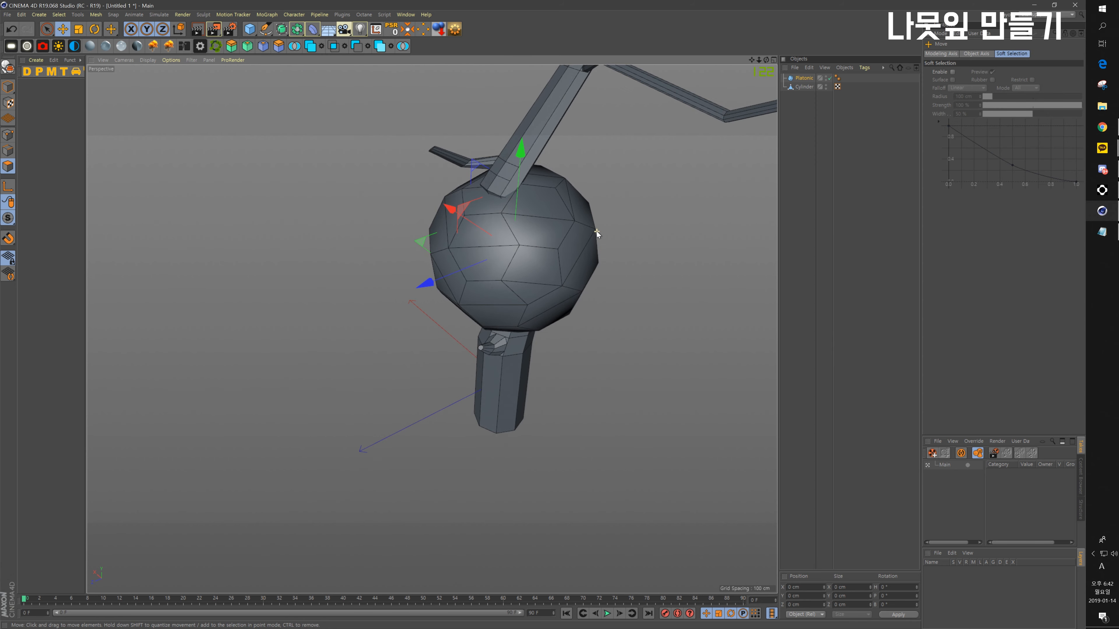
Step: Move the foliage polyhedron farther up and along Z so it sits on the trunk's upper end
{"action": "left_click_drag", "start_coordinate": [602, 209], "coordinate": [497, 311], "text": "alt"}
{"action": "left_click_drag", "start_coordinate": [480, 243], "coordinate": [479, 44]}
{"action": "middle_click_drag", "start_coordinate": [463, 461], "coordinate": [467, 555], "text": "alt"}
{"action": "left_click_drag", "start_coordinate": [473, 131], "coordinate": [474, 78]}
{"action": "left_click_drag", "start_coordinate": [524, 199], "coordinate": [545, 162], "text": "alt"}
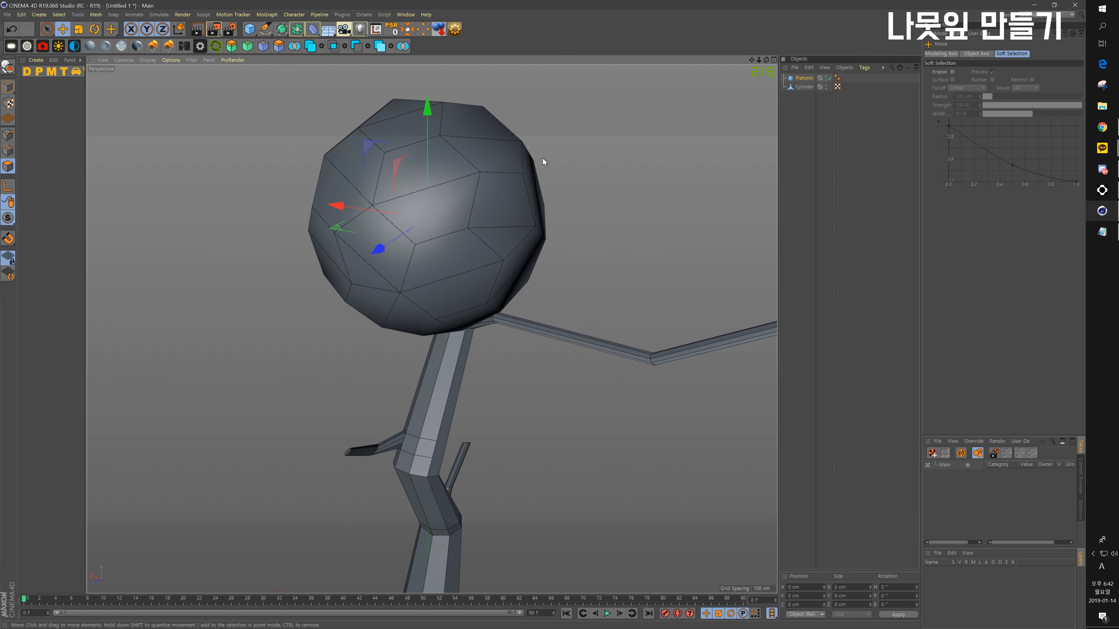
{"action": "left_click_drag", "start_coordinate": [475, 177], "coordinate": [432, 328], "text": "alt"}
{"action": "left_click_drag", "start_coordinate": [462, 242], "coordinate": [633, 268]}
{"action": "middle_click_drag", "start_coordinate": [614, 331], "coordinate": [462, 244], "text": "alt"}
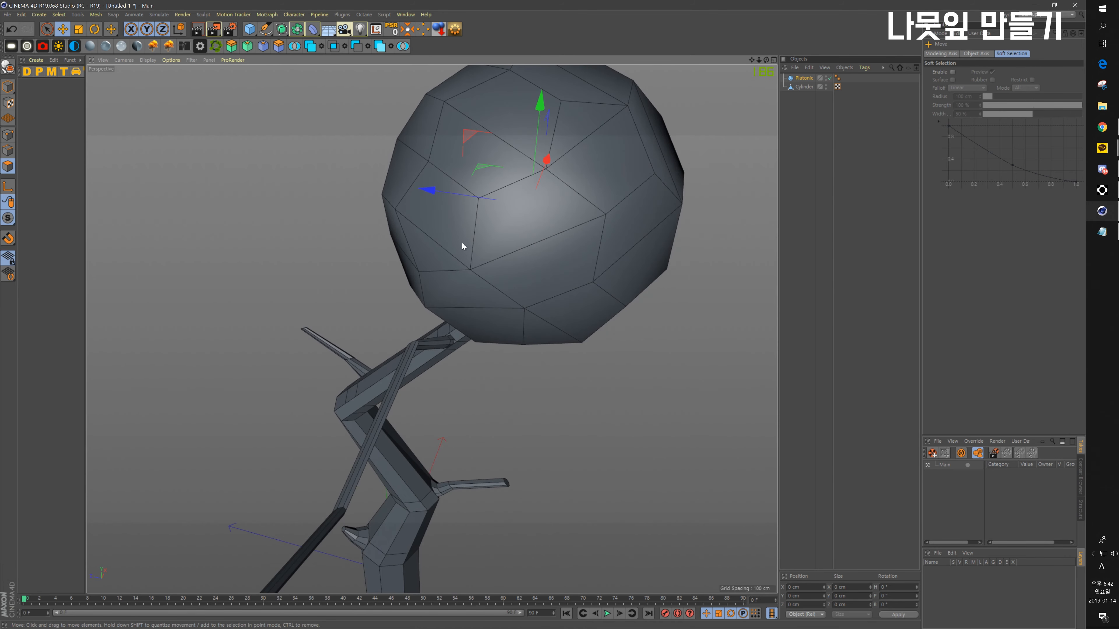
{"action": "left_click_drag", "start_coordinate": [427, 189], "coordinate": [506, 204]}
Step: Examine the polyhedron's placement on the tree in the top, front, right and perspective views
{"action": "key", "text": "F2"}
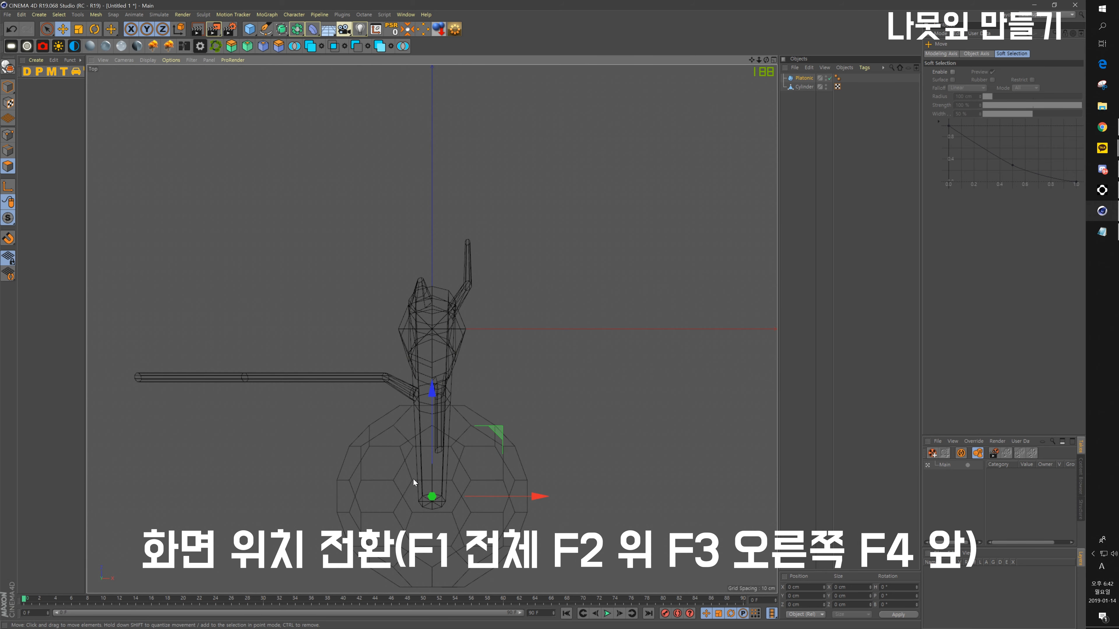
{"action": "middle_click_drag", "start_coordinate": [417, 446], "coordinate": [430, 317], "text": "alt"}
{"action": "key", "text": "F4"}
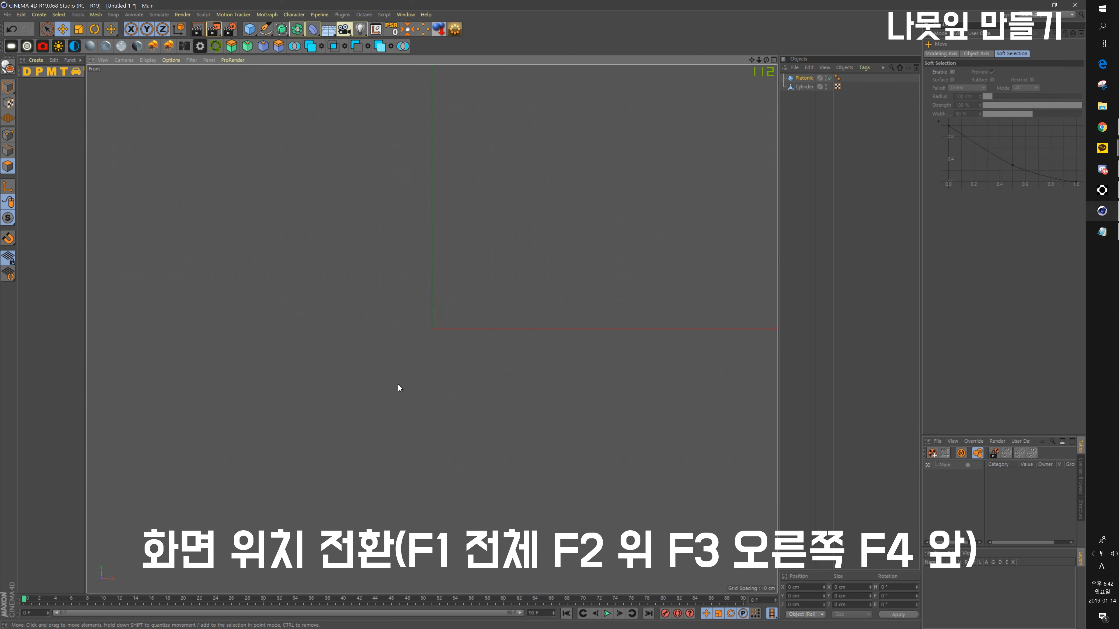
{"action": "key", "text": "F2"}
{"action": "key", "text": "F1"}
{"action": "key", "text": "F4"}
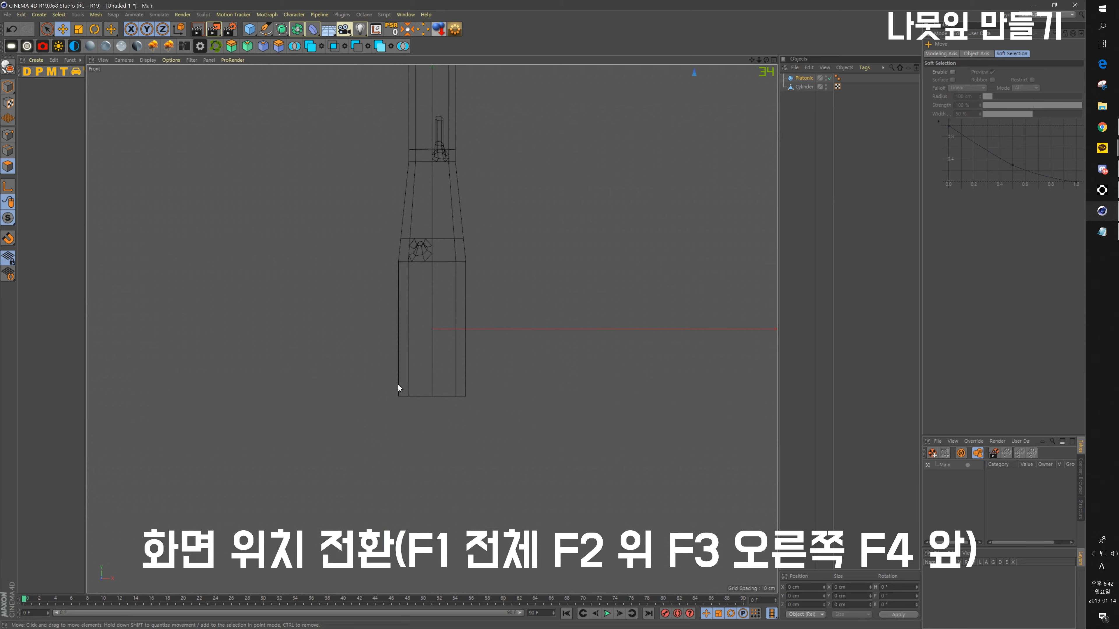
{"action": "key", "text": "F1"}
{"action": "left_click_drag", "start_coordinate": [491, 402], "coordinate": [357, 419], "text": "alt"}
{"action": "key", "text": "F2"}
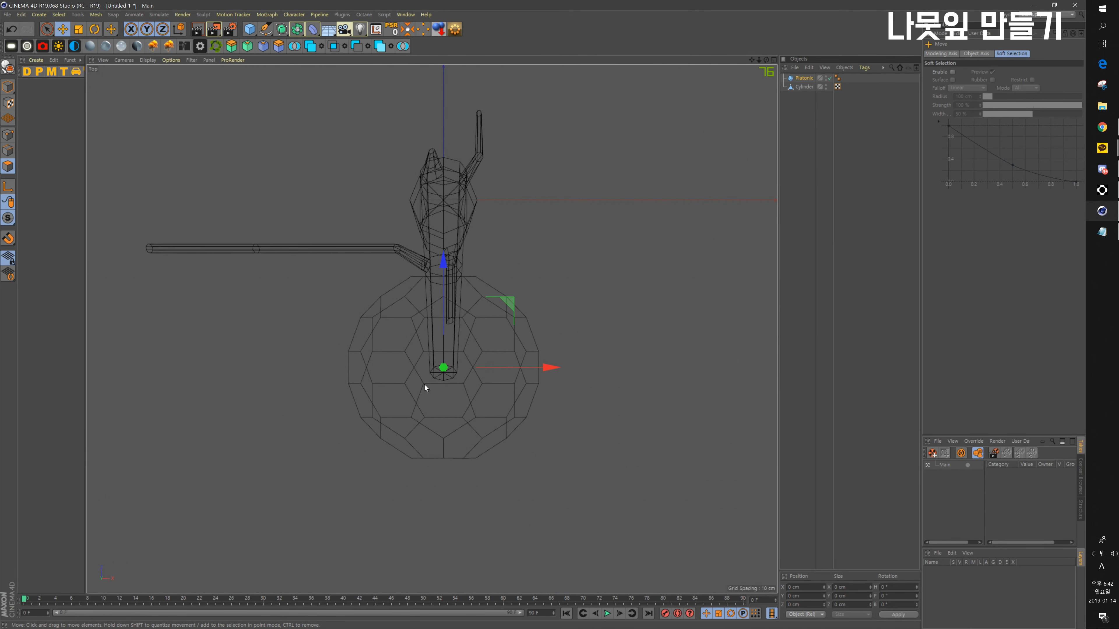
{"action": "key", "text": "F3"}
{"action": "middle_click_drag", "start_coordinate": [445, 367], "coordinate": [489, 561], "text": "alt"}
{"action": "key", "text": "F4"}
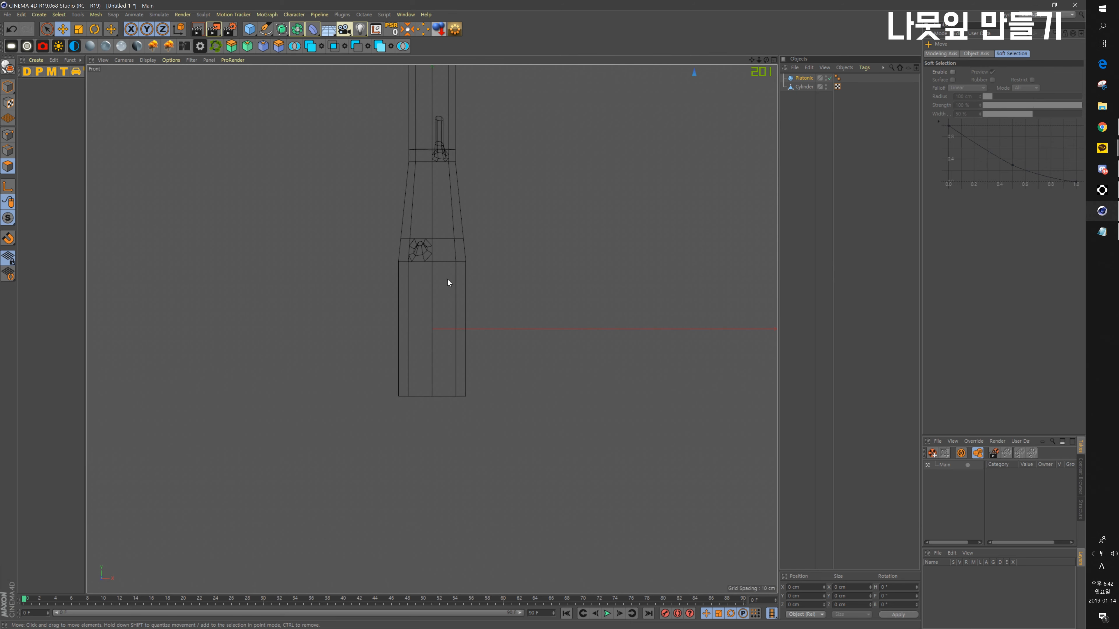
{"action": "middle_click_drag", "start_coordinate": [511, 291], "coordinate": [486, 543], "text": "alt"}
{"action": "key", "text": "F1"}
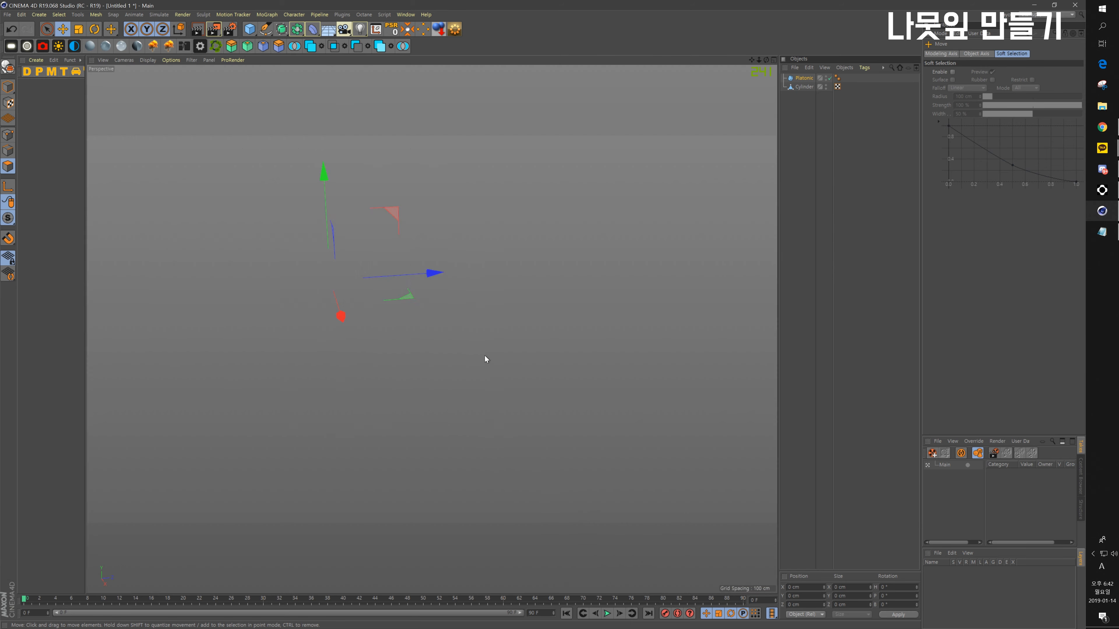
{"action": "middle_click_drag", "start_coordinate": [463, 293], "coordinate": [460, 335], "text": "alt"}
{"action": "left_click_drag", "start_coordinate": [460, 335], "coordinate": [366, 316], "text": "alt"}
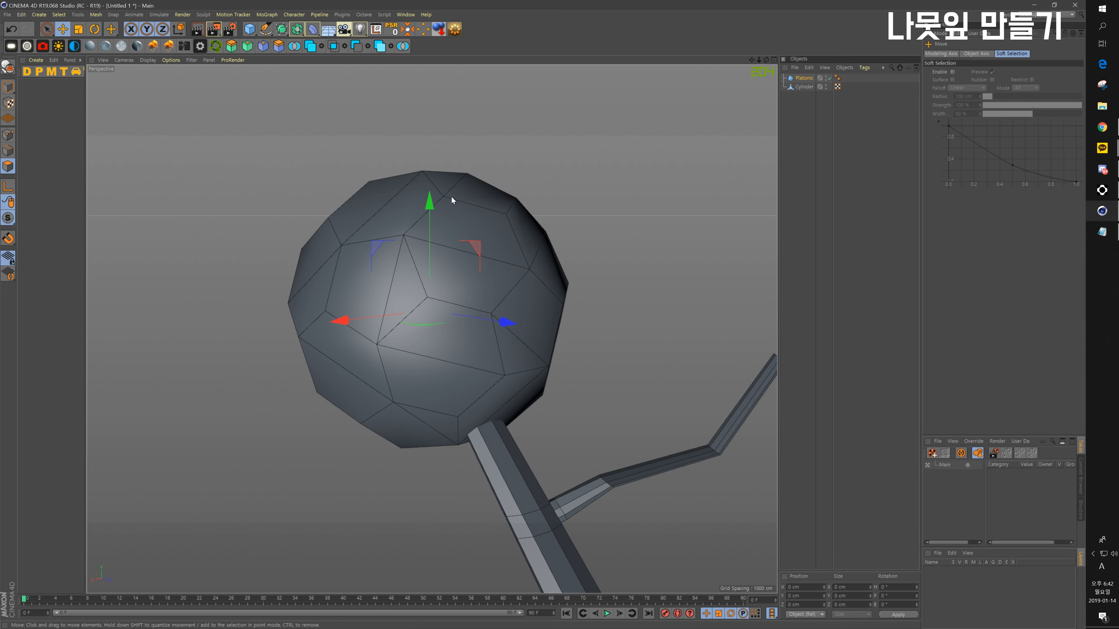
Step: Enlarge the foliage polyhedron and convert it to an editable polygon object
{"action": "key", "text": "t"}
{"action": "left_click_drag", "start_coordinate": [433, 205], "coordinate": [687, 219]}
{"action": "key", "text": "e"}
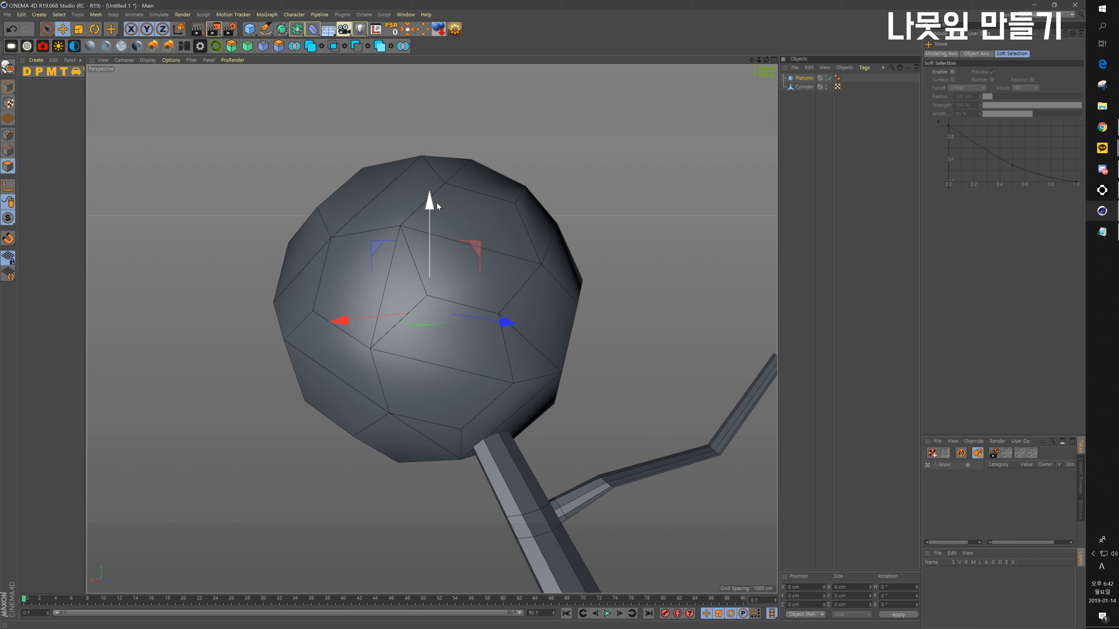
{"action": "left_click", "coordinate": [811, 79]}
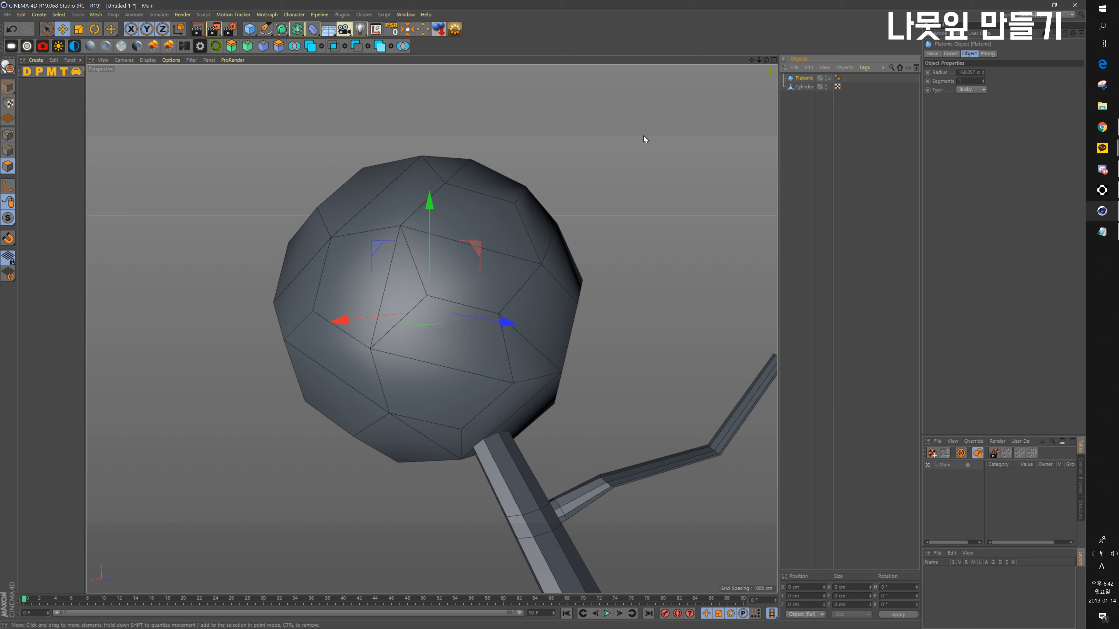
{"action": "key", "text": "c"}
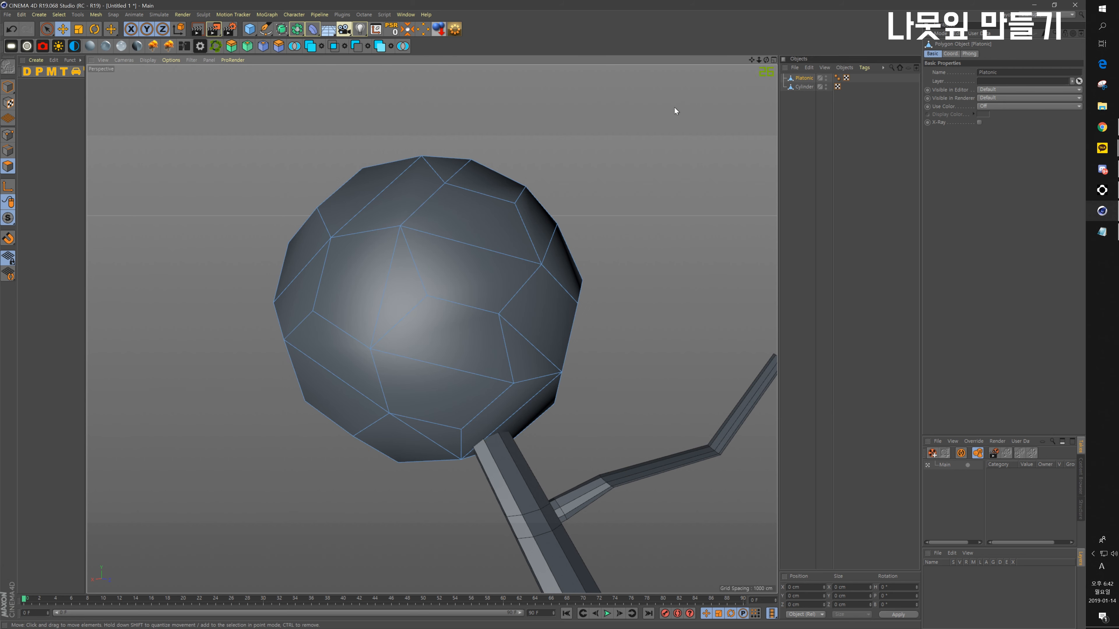
Step: Switch to Model mode and scale the whole foliage polyhedron up slightly
{"action": "key", "text": "t"}
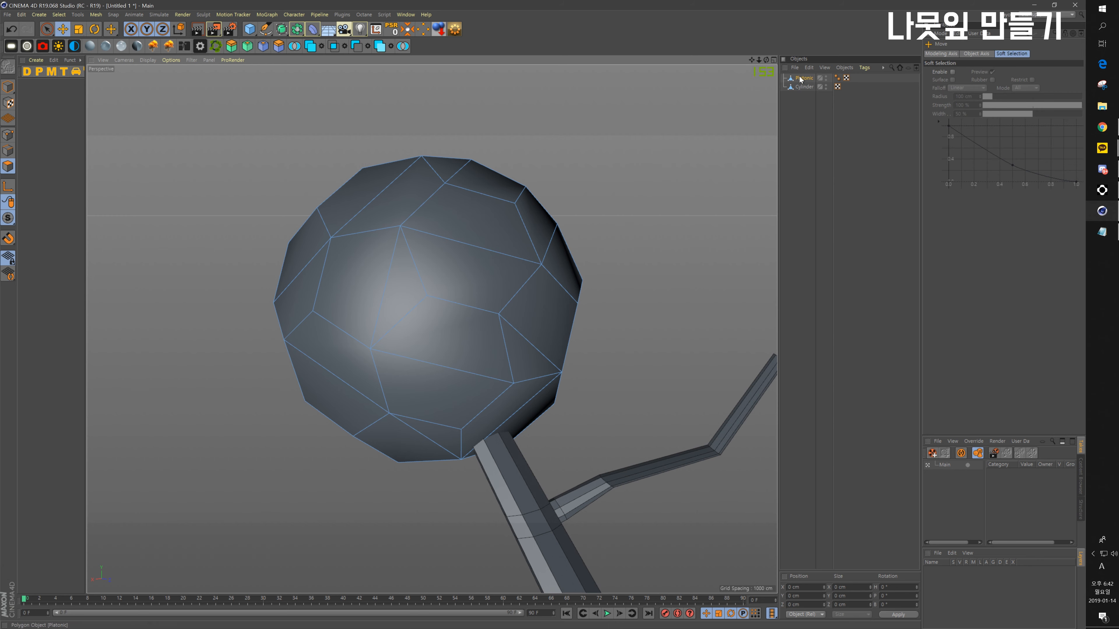
{"action": "key", "text": "e"}
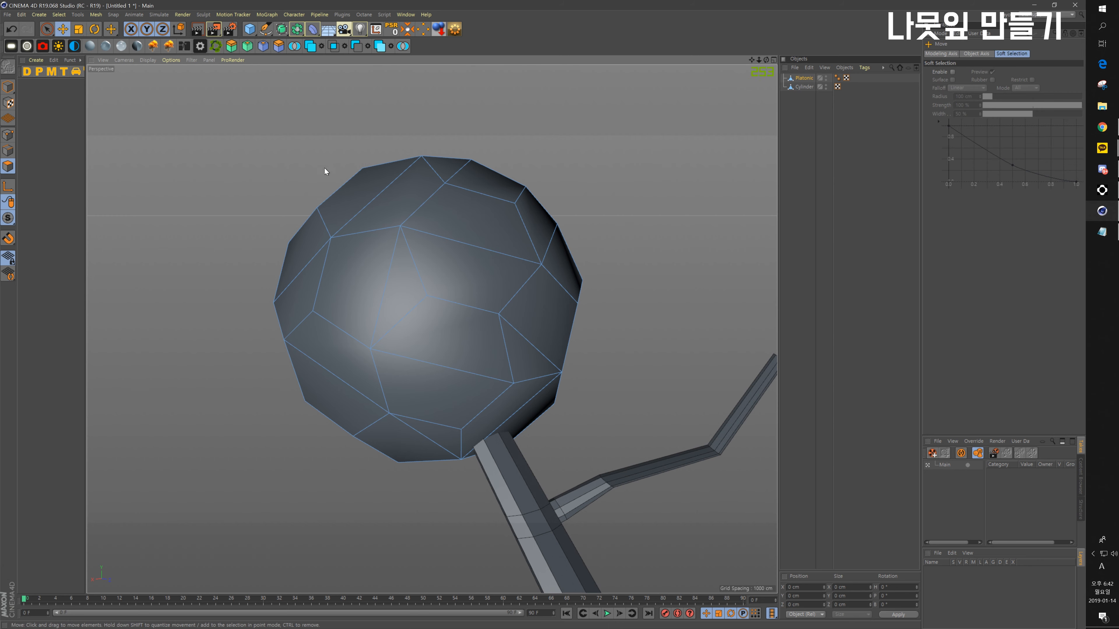
{"action": "left_click", "coordinate": [8, 86]}
{"action": "key", "text": "t"}
{"action": "left_click_drag", "start_coordinate": [485, 227], "coordinate": [635, 229]}
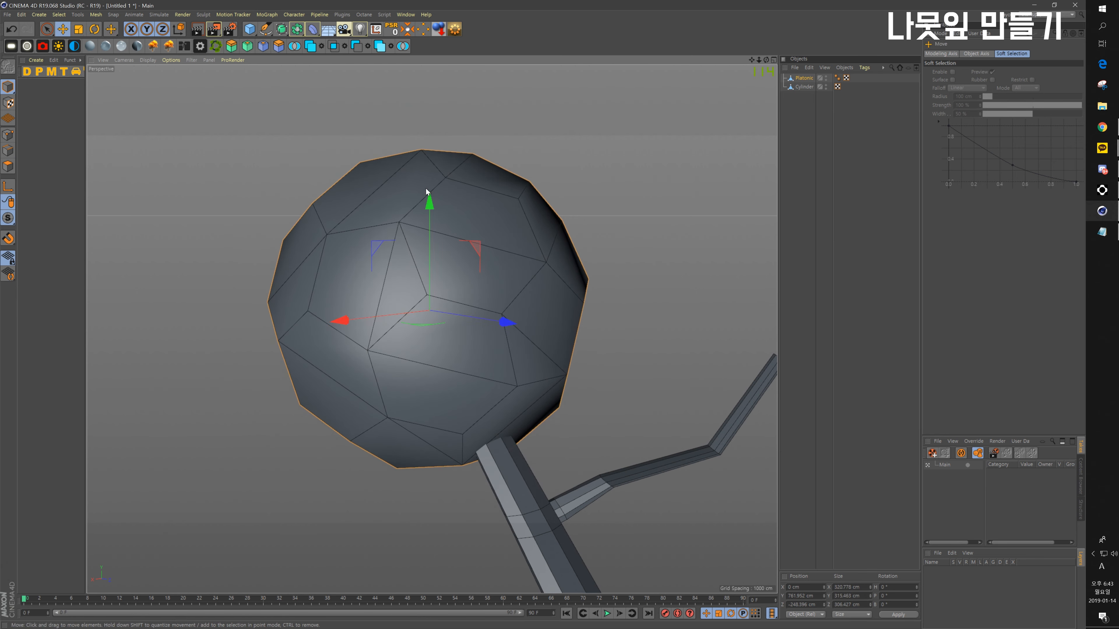
Step: Flatten the foliage polyhedron vertically, widen it sideways and shift it along Z over the trunk's tip
{"action": "left_click_drag", "start_coordinate": [431, 195], "coordinate": [422, 244]}
{"action": "left_click_drag", "start_coordinate": [590, 276], "coordinate": [522, 257], "text": "alt"}
{"action": "left_click_drag", "start_coordinate": [631, 241], "coordinate": [692, 223]}
{"action": "left_click_drag", "start_coordinate": [524, 292], "coordinate": [588, 289], "text": "alt"}
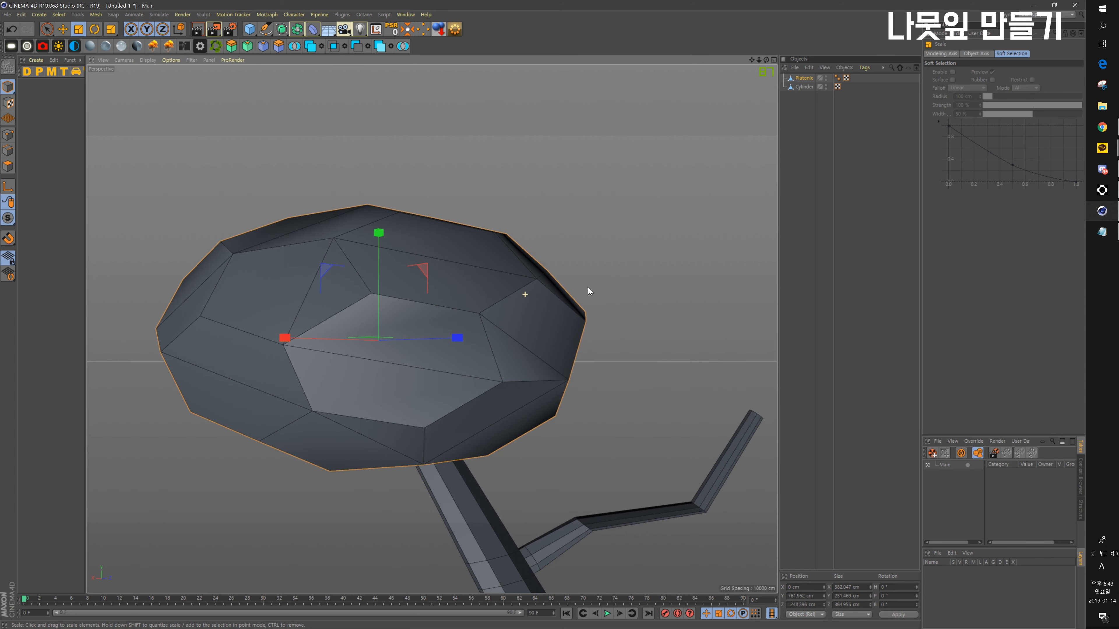
{"action": "key", "text": "e"}
{"action": "left_click_drag", "start_coordinate": [455, 342], "coordinate": [433, 345]}
{"action": "mouse_move", "coordinate": [441, 353]}
{"action": "left_mouse_down", "text": "alt"}
{"action": "mouse_move", "coordinate": [512, 380]}
{"action": "mouse_move", "coordinate": [533, 333]}
{"action": "mouse_move", "coordinate": [512, 405]}
{"action": "mouse_move", "coordinate": [439, 331]}
{"action": "mouse_move", "coordinate": [436, 347]}
{"action": "mouse_move", "coordinate": [457, 340]}
{"action": "left_mouse_up", "text": "alt"}
Step: Add a Melt deformer as a child of the foliage polyhedron
{"action": "left_click", "coordinate": [809, 79]}
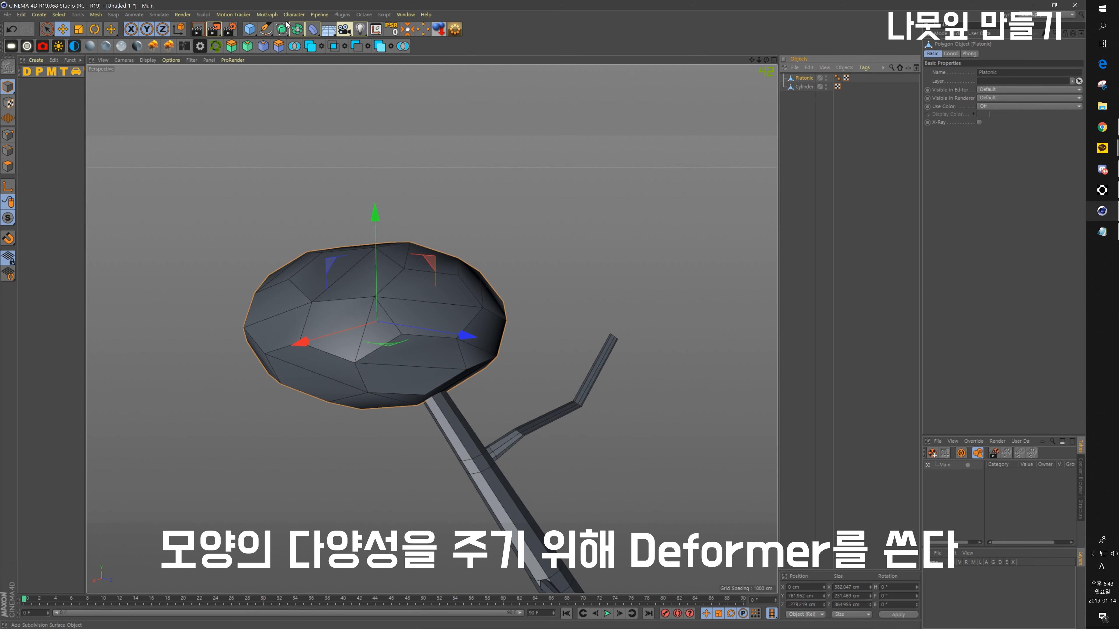
{"action": "left_click", "coordinate": [314, 30]}
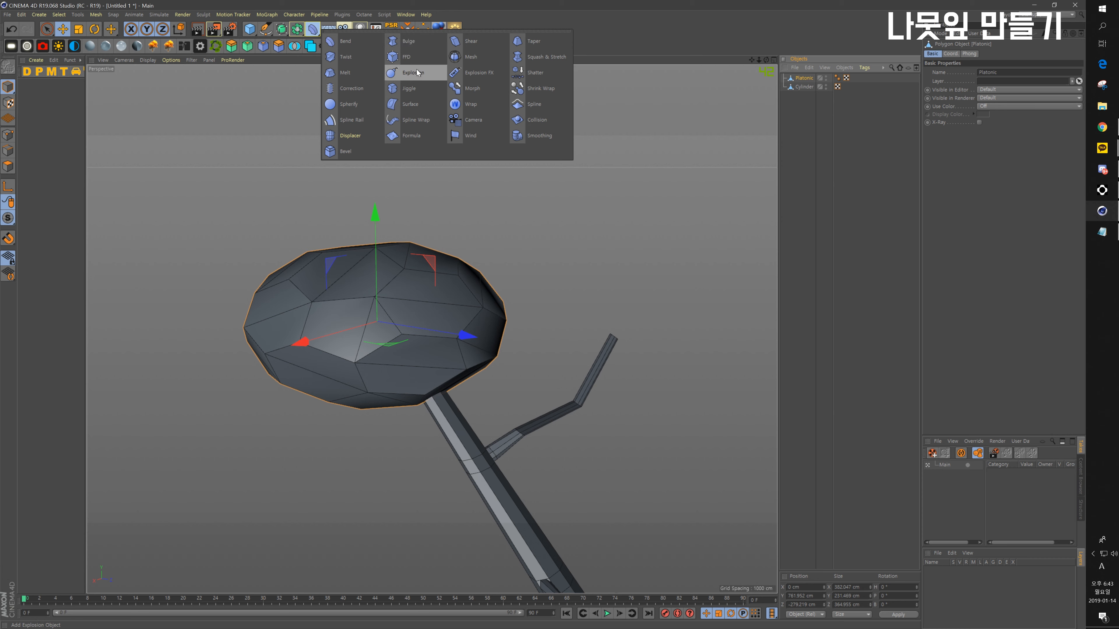
{"action": "left_click", "coordinate": [358, 73]}
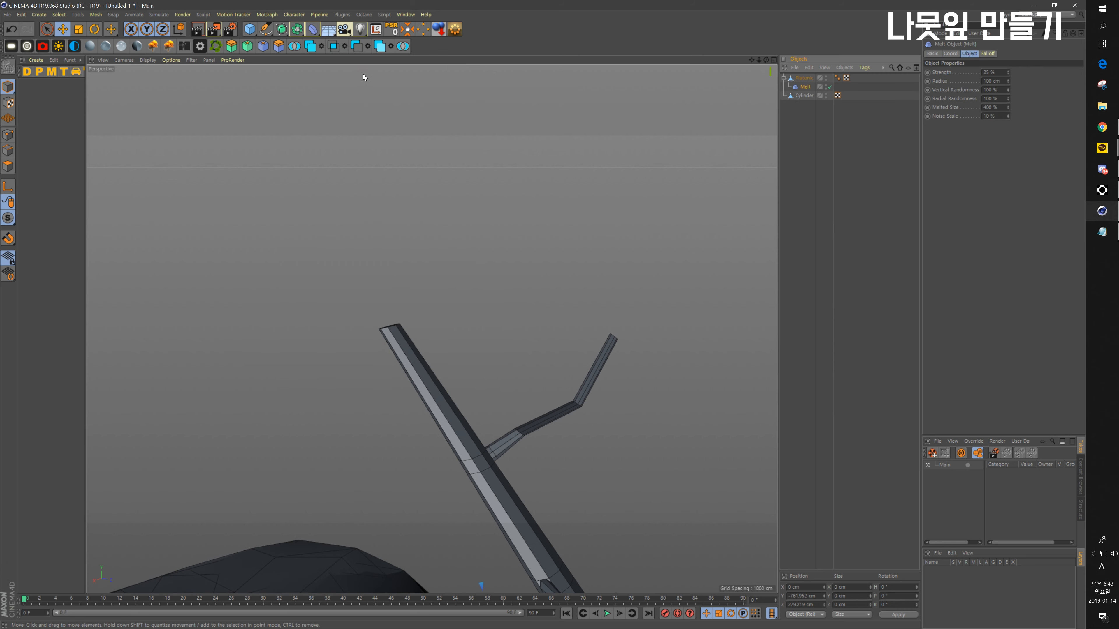
{"action": "right_click_drag", "start_coordinate": [420, 276], "coordinate": [409, 374], "text": "alt"}
{"action": "middle_click_drag", "start_coordinate": [370, 494], "coordinate": [397, 305], "text": "alt"}
{"action": "left_click_drag", "start_coordinate": [366, 350], "coordinate": [405, 350], "text": "alt"}
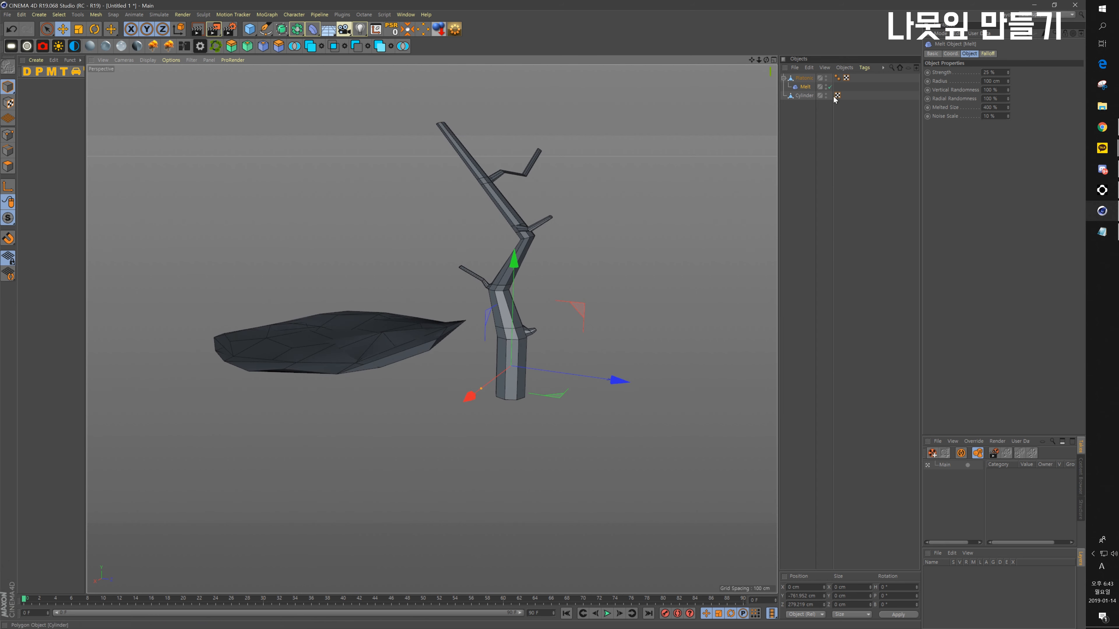
Step: Set the Melt deformer's strength to 4 %
{"action": "left_click", "coordinate": [807, 89]}
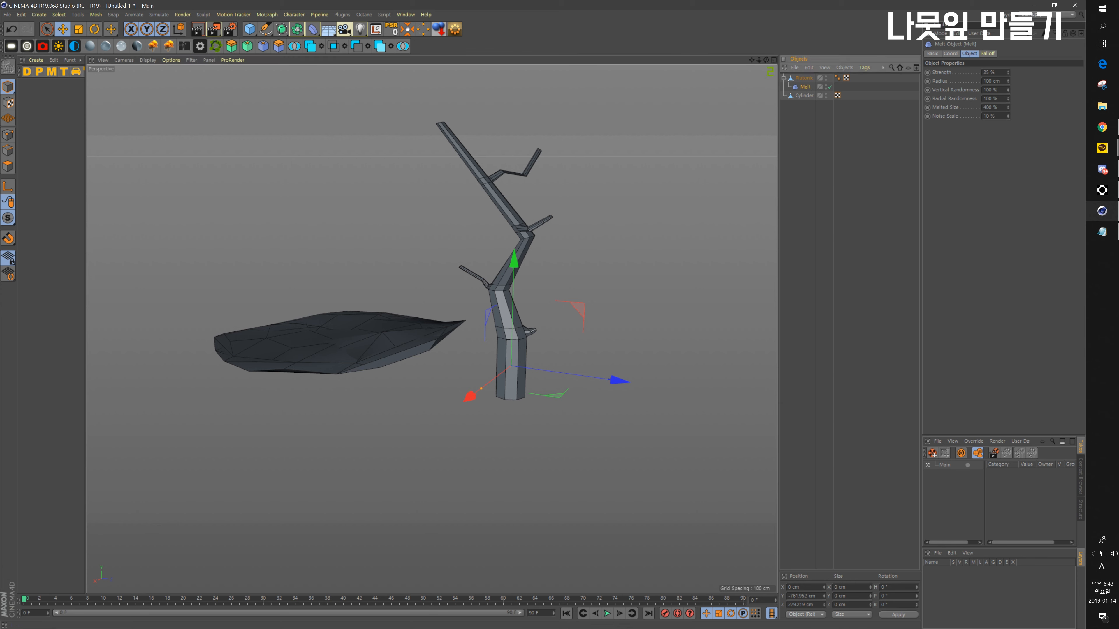
{"action": "left_click", "coordinate": [995, 72]}
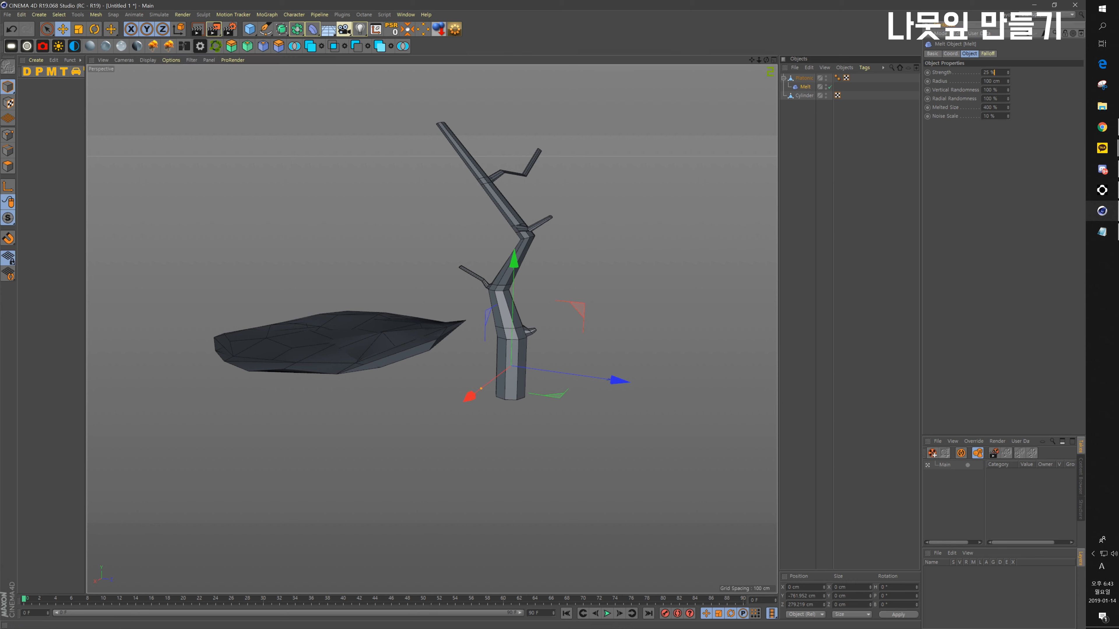
{"action": "type", "text": "4"}
{"action": "key", "text": "Return"}
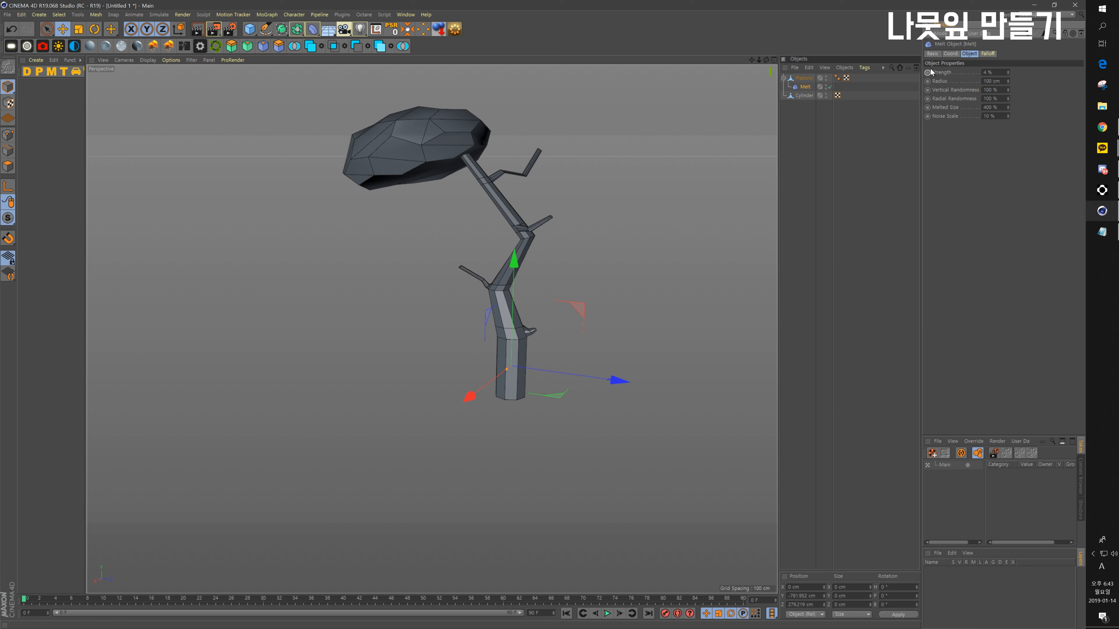
Step: Increase the Melt deformer's radius to about 189 cm
{"action": "scroll", "coordinate": [477, 209], "scroll_direction": "up", "scroll_amount": 2}
{"action": "scroll", "coordinate": [436, 209], "scroll_direction": "up", "scroll_amount": 5}
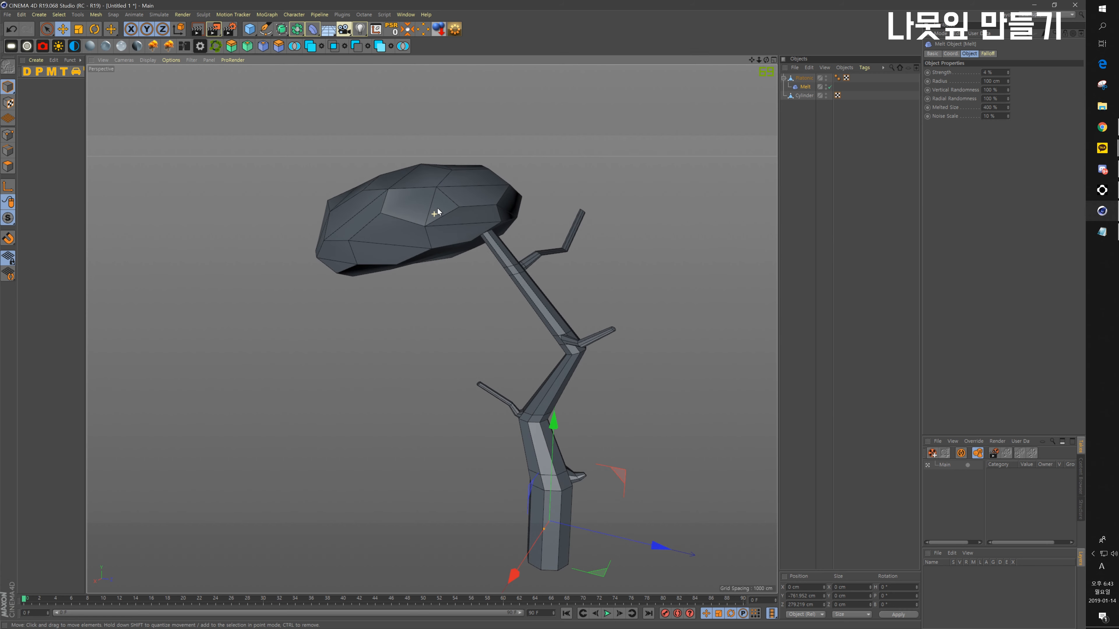
{"action": "left_click", "coordinate": [928, 82]}
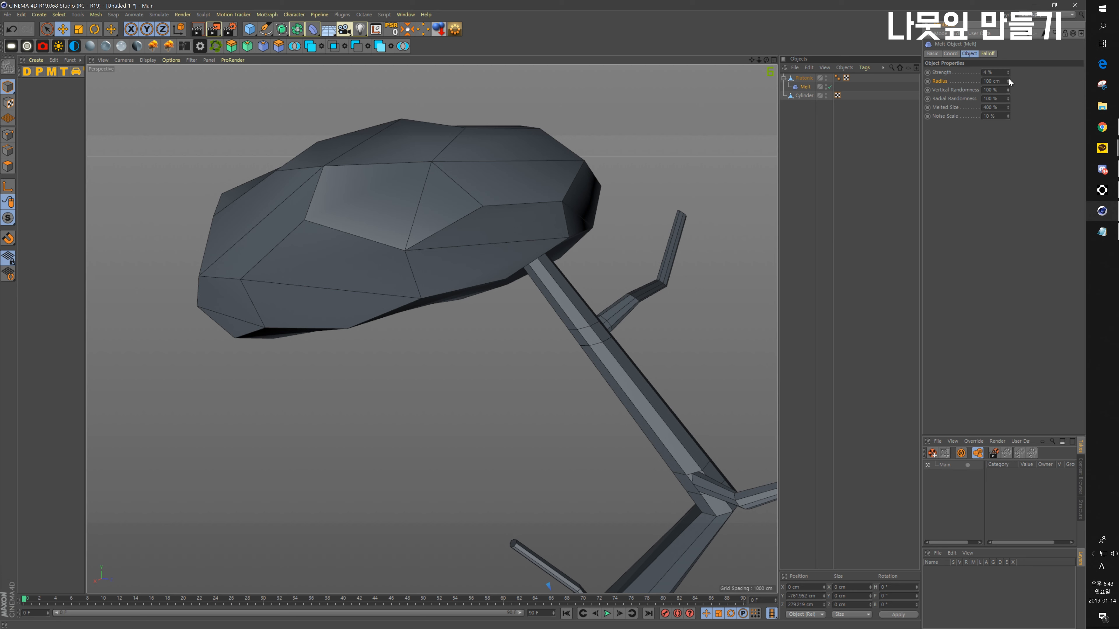
{"action": "left_click_drag", "start_coordinate": [1009, 79], "coordinate": [1008, 84]}
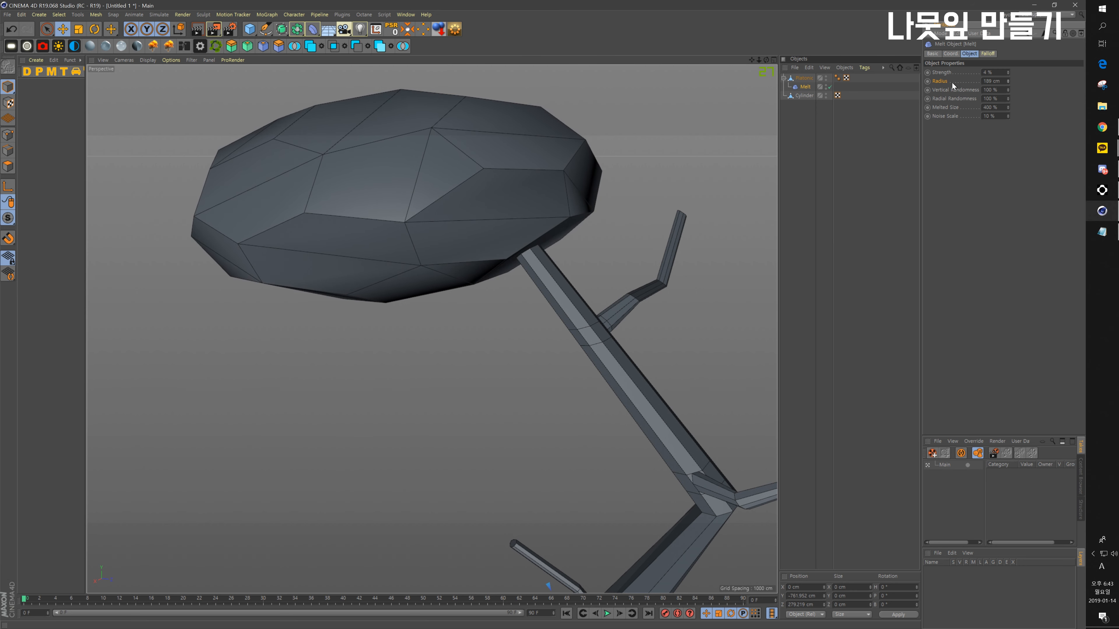
Step: Move the foliage polyhedron along Z and raise it higher above the trunk's tip
{"action": "left_click", "coordinate": [520, 178]}
{"action": "left_click_drag", "start_coordinate": [553, 164], "coordinate": [579, 167]}
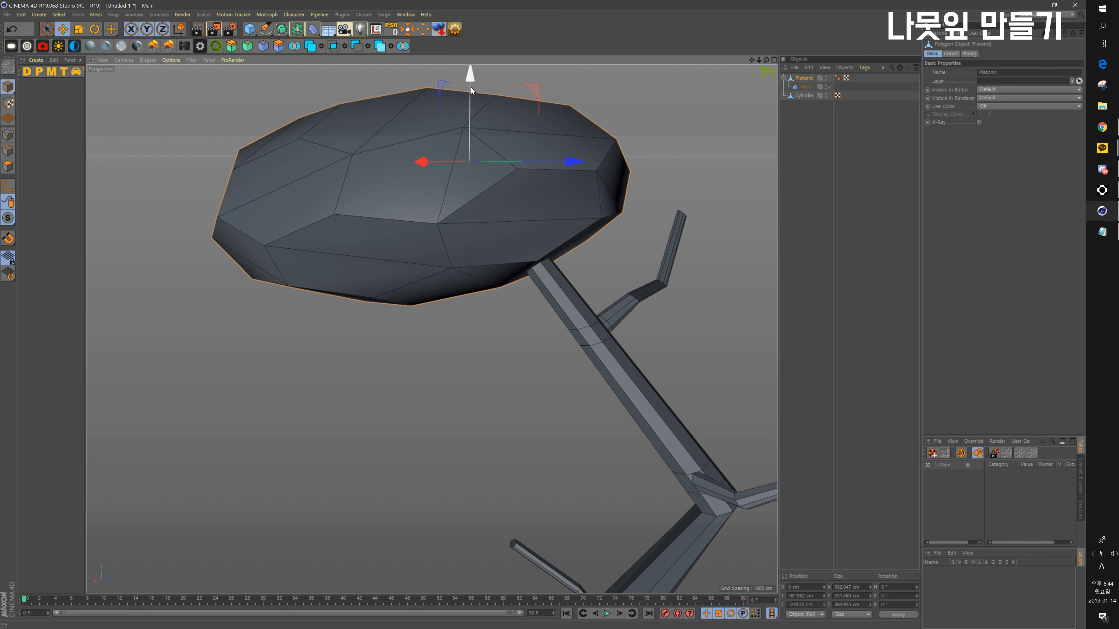
{"action": "left_click_drag", "start_coordinate": [470, 84], "coordinate": [471, 0]}
{"action": "middle_click_drag", "start_coordinate": [623, 204], "coordinate": [572, 321], "text": "alt"}
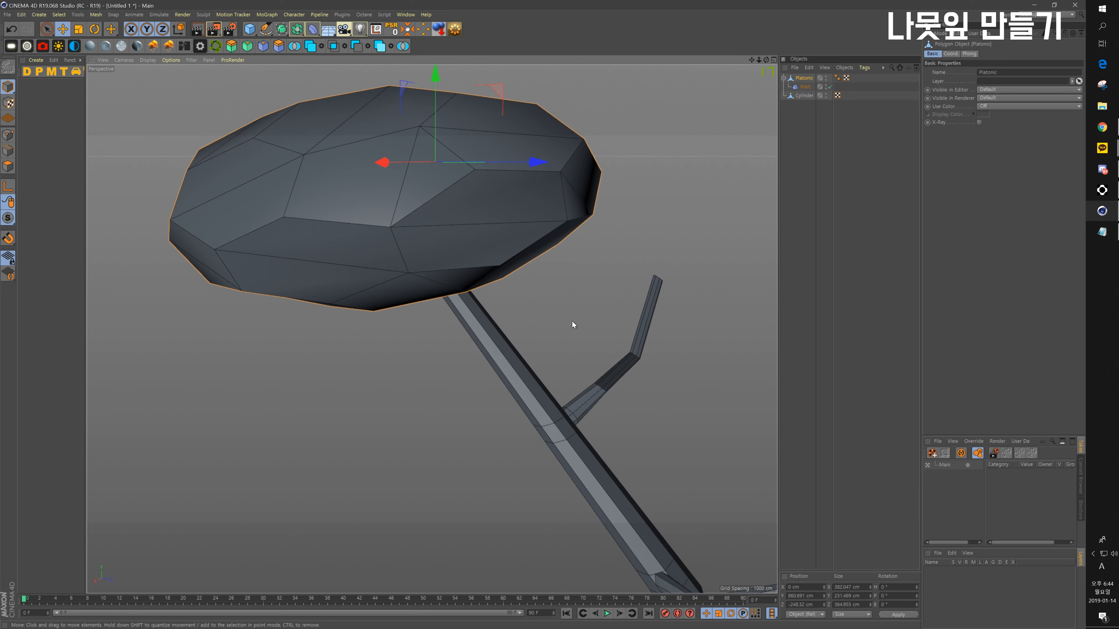
Step: Scale the treetop foliage up uniformly to about 456 cm wide
{"action": "key", "text": "t"}
{"action": "left_click_drag", "start_coordinate": [572, 321], "coordinate": [596, 282]}
{"action": "key", "text": "e"}
{"action": "scroll", "coordinate": [569, 320], "scroll_direction": "down", "scroll_amount": 10}
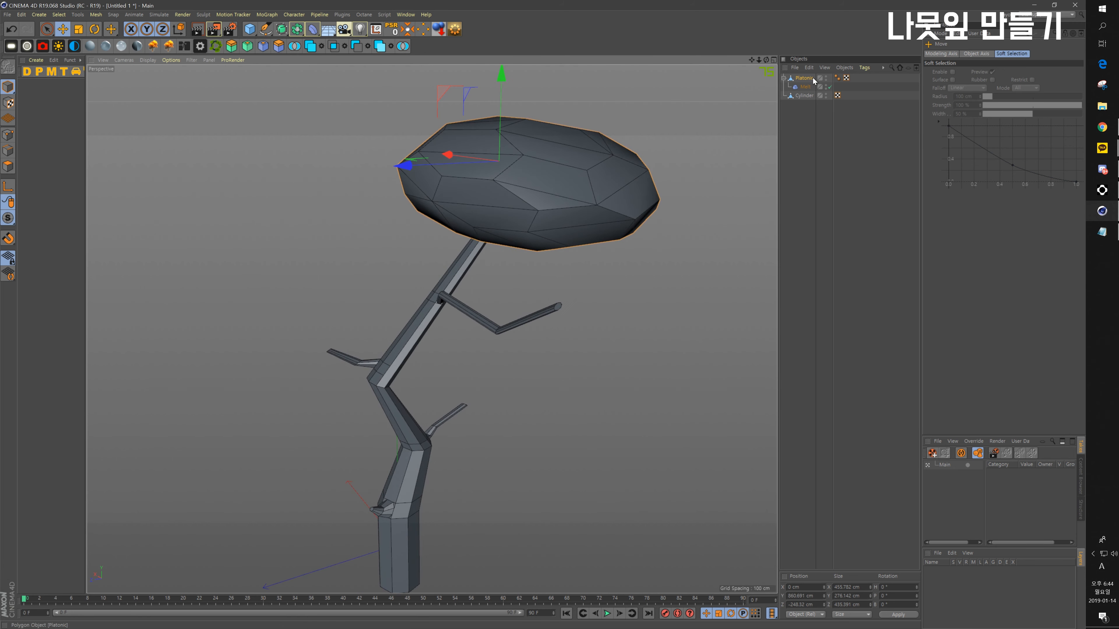
Step: Duplicate the treetop foliage together with its Melt deformer, keeping a single copy
{"action": "left_click", "coordinate": [804, 79]}
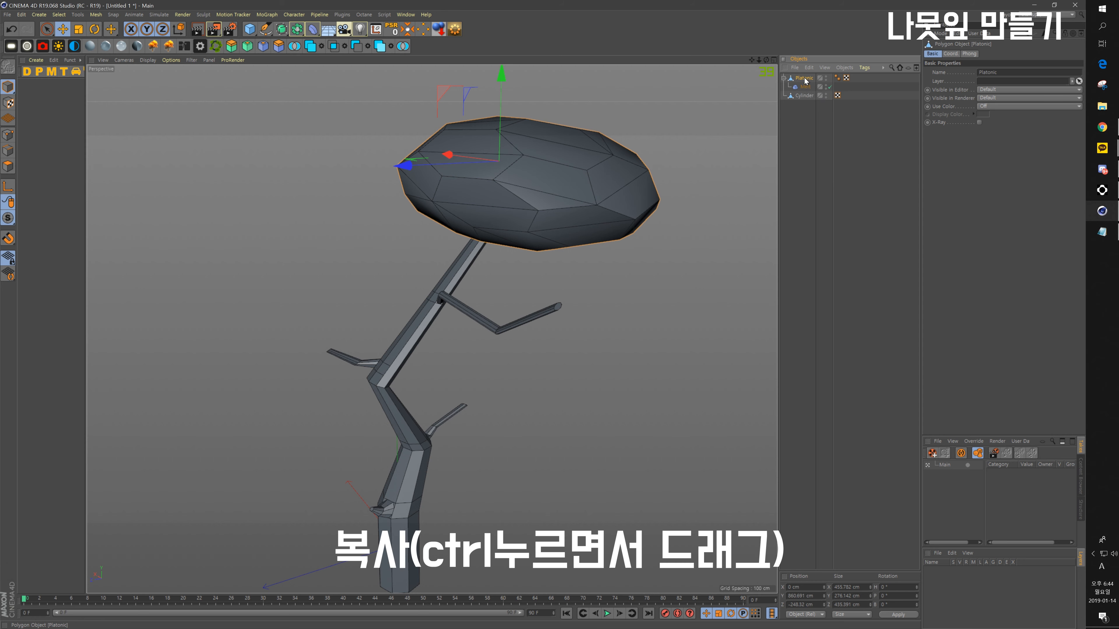
{"action": "left_click_drag", "start_coordinate": [806, 79], "coordinate": [811, 79], "text": "ctrl"}
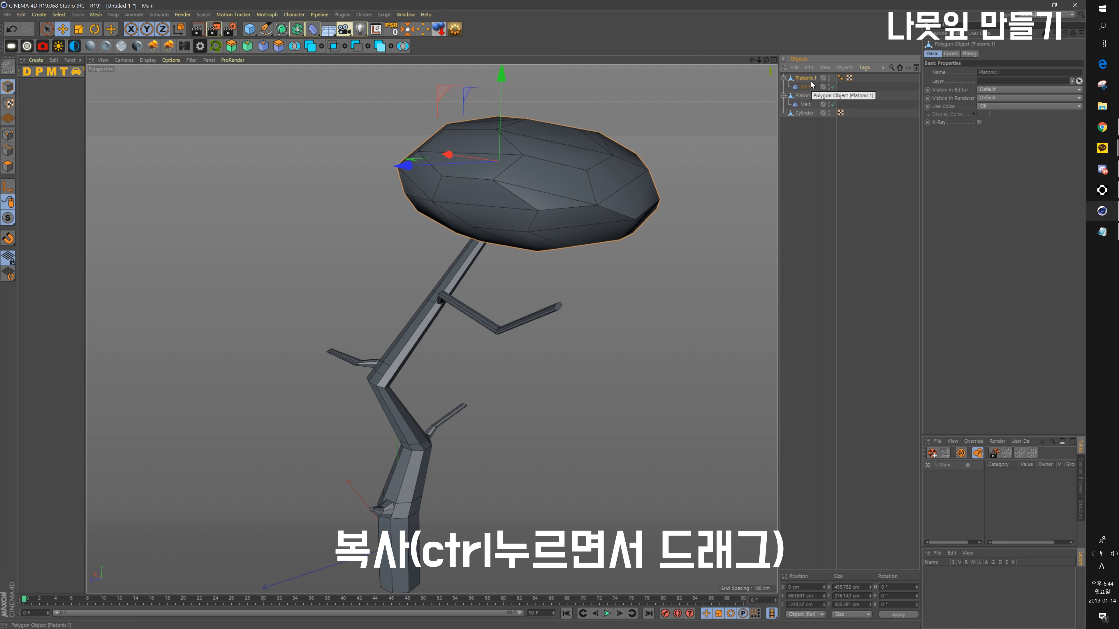
{"action": "key", "text": "ctrl+d"}
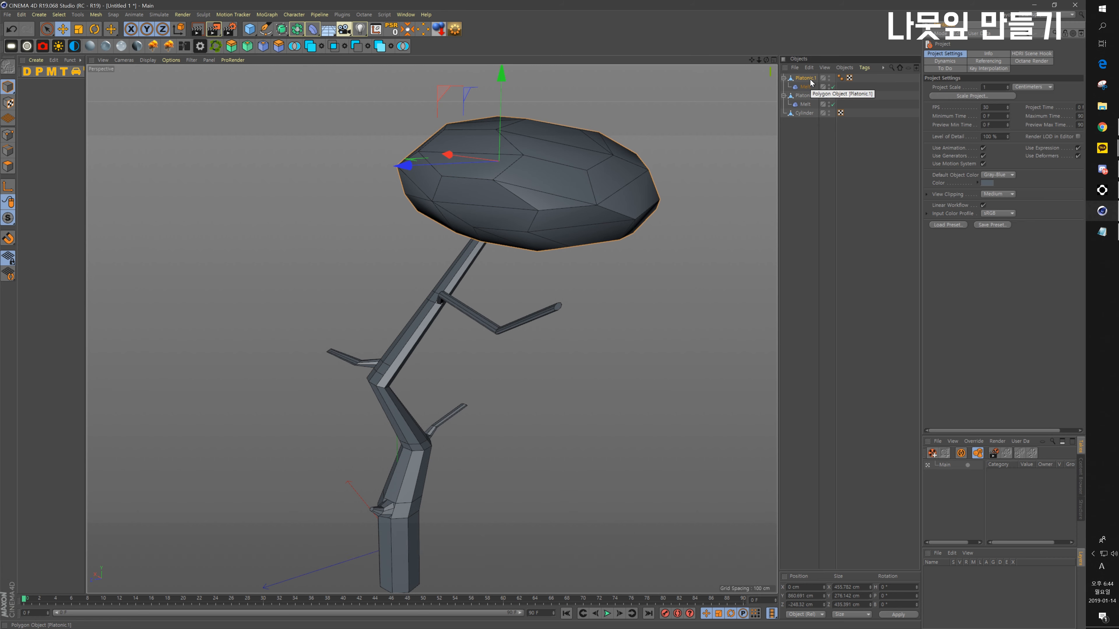
{"action": "left_click", "coordinate": [810, 80]}
{"action": "left_click_drag", "start_coordinate": [577, 142], "coordinate": [671, 137], "text": "alt"}
{"action": "middle_click_drag", "start_coordinate": [645, 149], "coordinate": [601, 169], "text": "alt"}
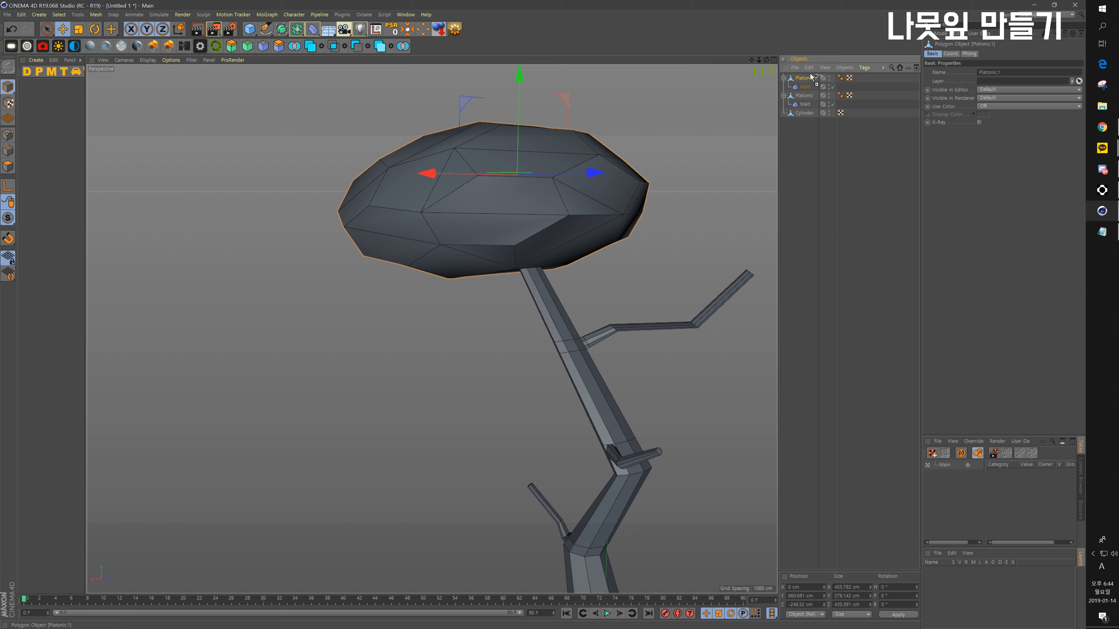
{"action": "left_click_drag", "start_coordinate": [812, 78], "coordinate": [813, 78], "text": "ctrl"}
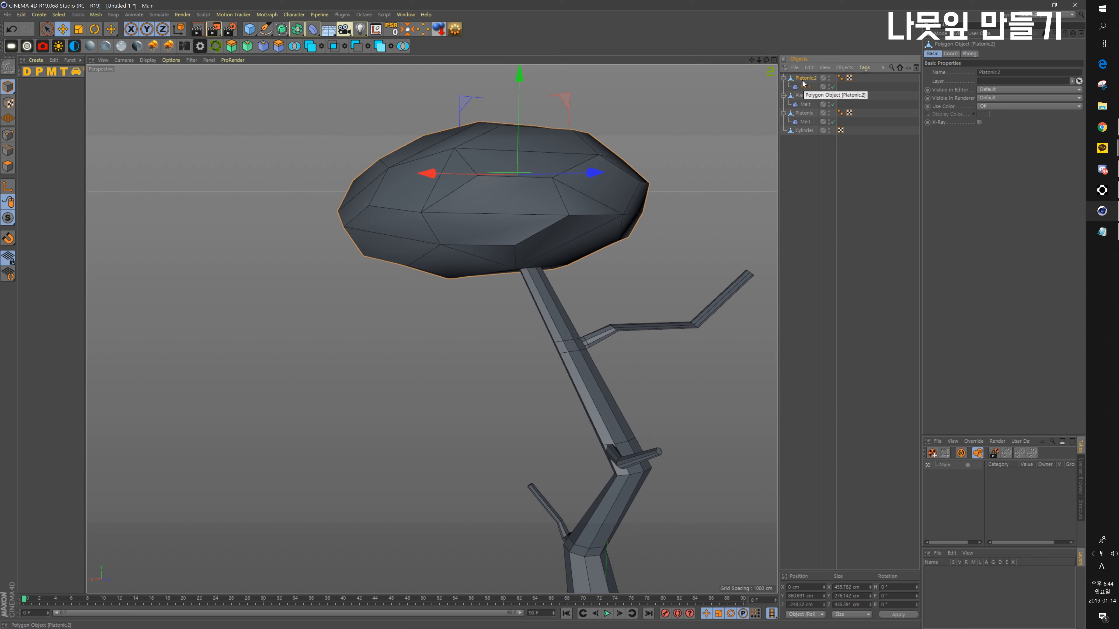
{"action": "key", "text": "ctrl+z"}
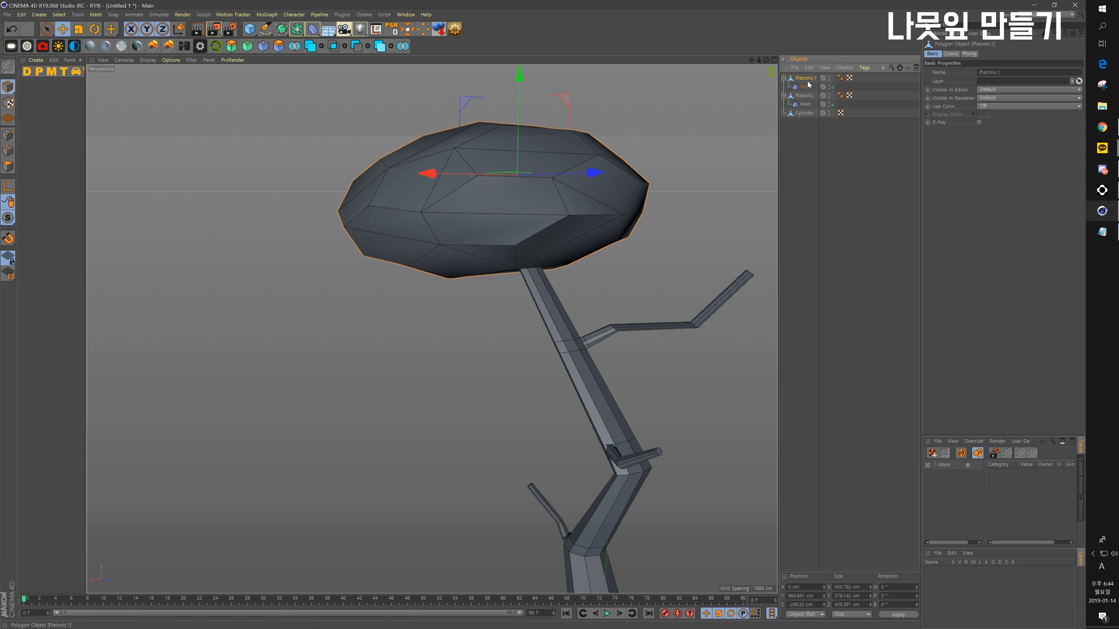
Step: Move the foliage copy out to the long upper side branch and scale it down to about 50 %
{"action": "left_click_drag", "start_coordinate": [593, 172], "coordinate": [789, 255]}
{"action": "middle_click_drag", "start_coordinate": [583, 296], "coordinate": [390, 279], "text": "alt"}
{"action": "mouse_move", "coordinate": [619, 250]}
{"action": "left_mouse_down"}
{"action": "mouse_move", "coordinate": [663, 254]}
{"action": "mouse_move", "coordinate": [625, 241]}
{"action": "left_mouse_up"}
{"action": "key", "text": "t"}
{"action": "left_click_drag", "start_coordinate": [646, 335], "coordinate": [466, 372]}
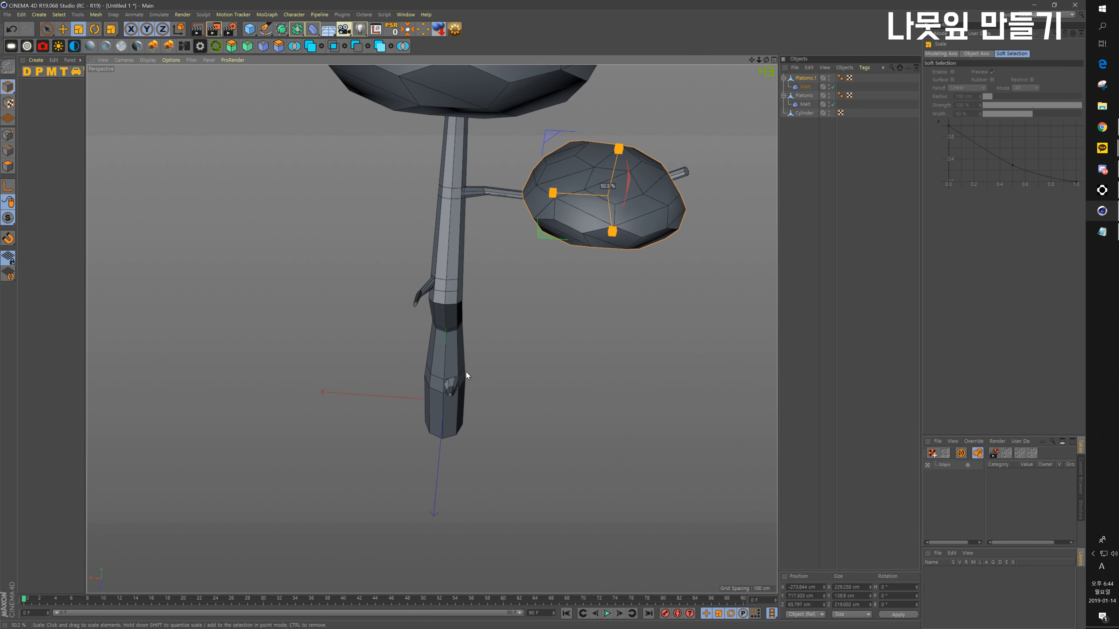
Step: Center the smaller foliage over the long branch's tip by adjusting its X and Z position
{"action": "key", "text": "e"}
{"action": "left_click_drag", "start_coordinate": [501, 191], "coordinate": [599, 195]}
{"action": "left_click_drag", "start_coordinate": [648, 246], "coordinate": [541, 272], "text": "alt"}
{"action": "key", "text": "F2"}
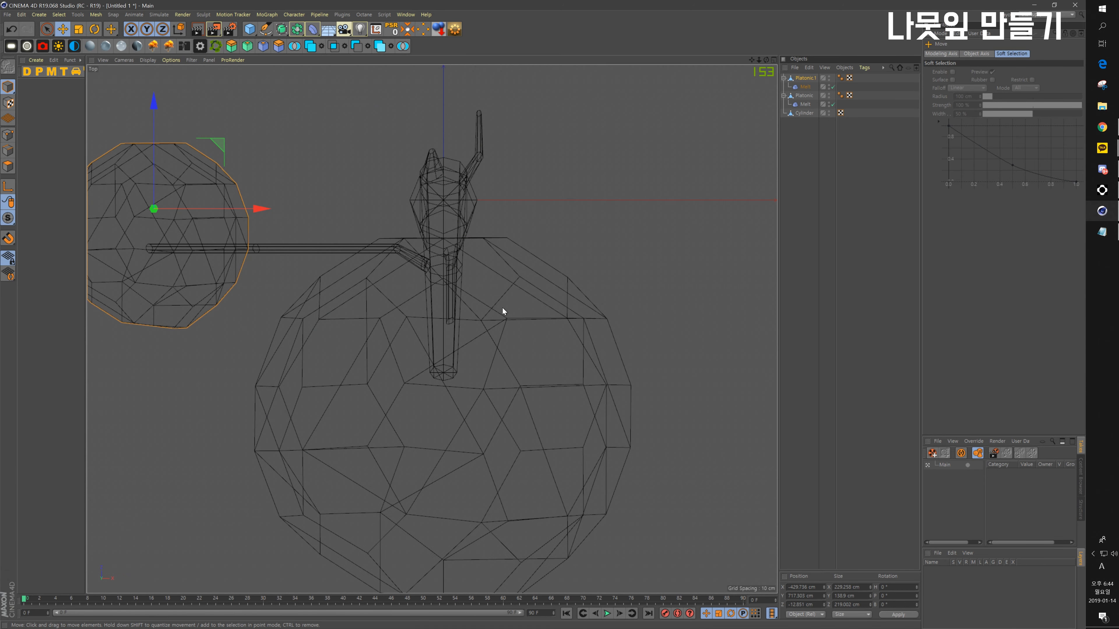
{"action": "middle_click_drag", "start_coordinate": [322, 226], "coordinate": [449, 220], "text": "alt"}
{"action": "left_click_drag", "start_coordinate": [279, 100], "coordinate": [280, 137]}
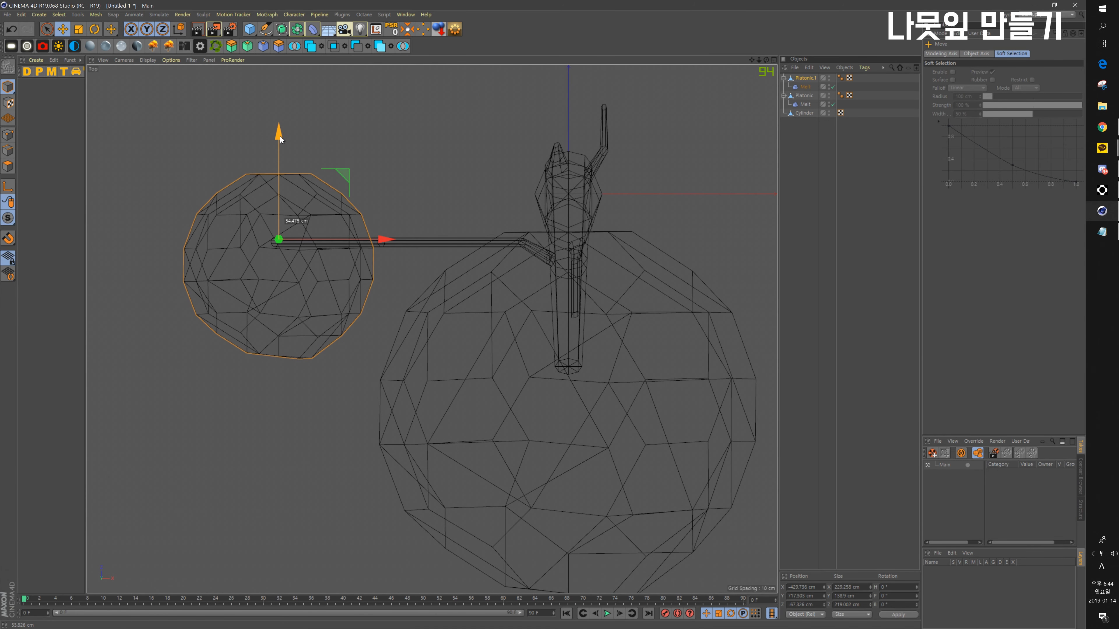
{"action": "key", "text": "F1"}
{"action": "left_click_drag", "start_coordinate": [500, 282], "coordinate": [627, 215], "text": "alt"}
Step: Reduce the Melt radius of the long branch's foliage to about 60 cm and deselect it
{"action": "left_click", "coordinate": [806, 87]}
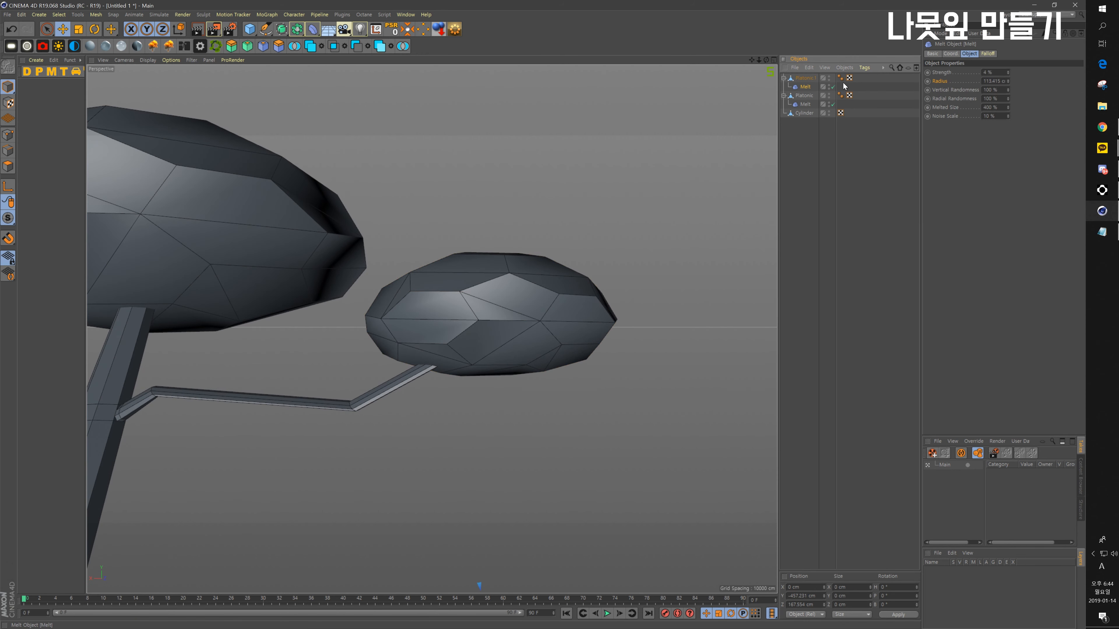
{"action": "left_click", "coordinate": [1010, 70]}
{"action": "left_click_drag", "start_coordinate": [1008, 72], "coordinate": [1008, 80]}
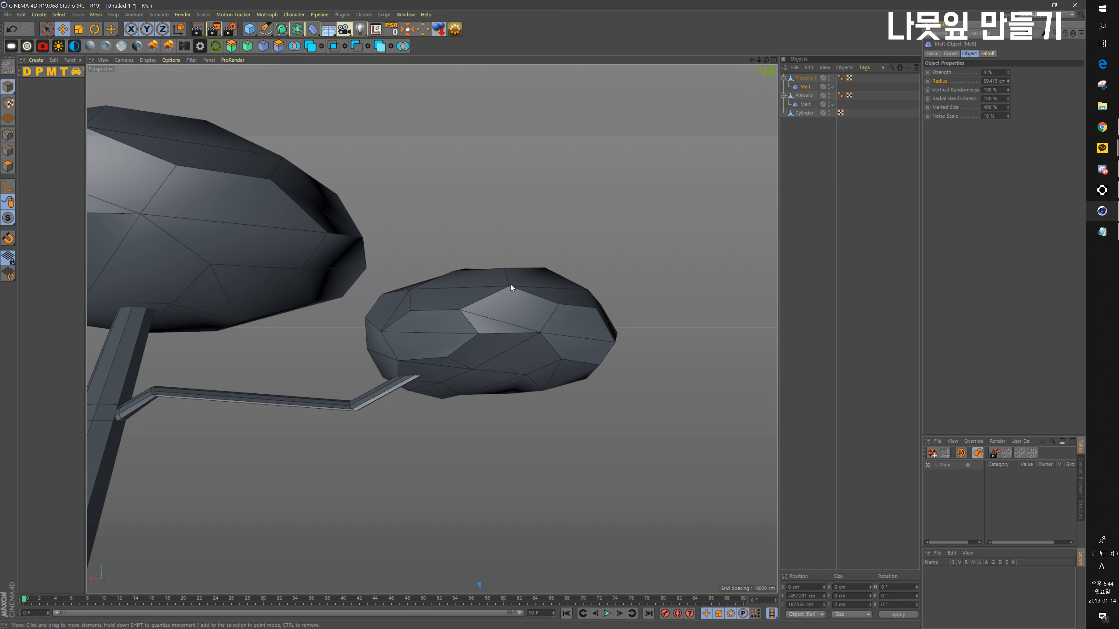
{"action": "left_click", "coordinate": [507, 298]}
{"action": "left_click", "coordinate": [531, 411]}
{"action": "middle_click_drag", "start_coordinate": [547, 471], "coordinate": [372, 486], "text": "alt"}
{"action": "left_click_drag", "start_coordinate": [372, 485], "coordinate": [572, 403], "text": "alt"}
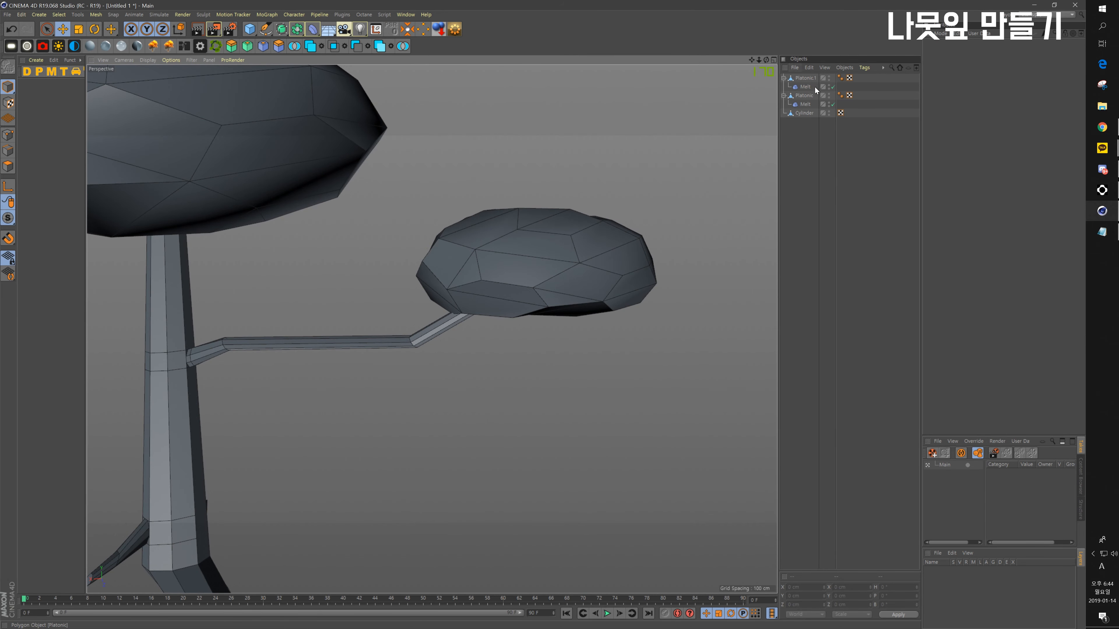
Step: Duplicate the long branch's foliage and move the copy down and across the trunk to the short middle branch
{"action": "left_click", "coordinate": [806, 78]}
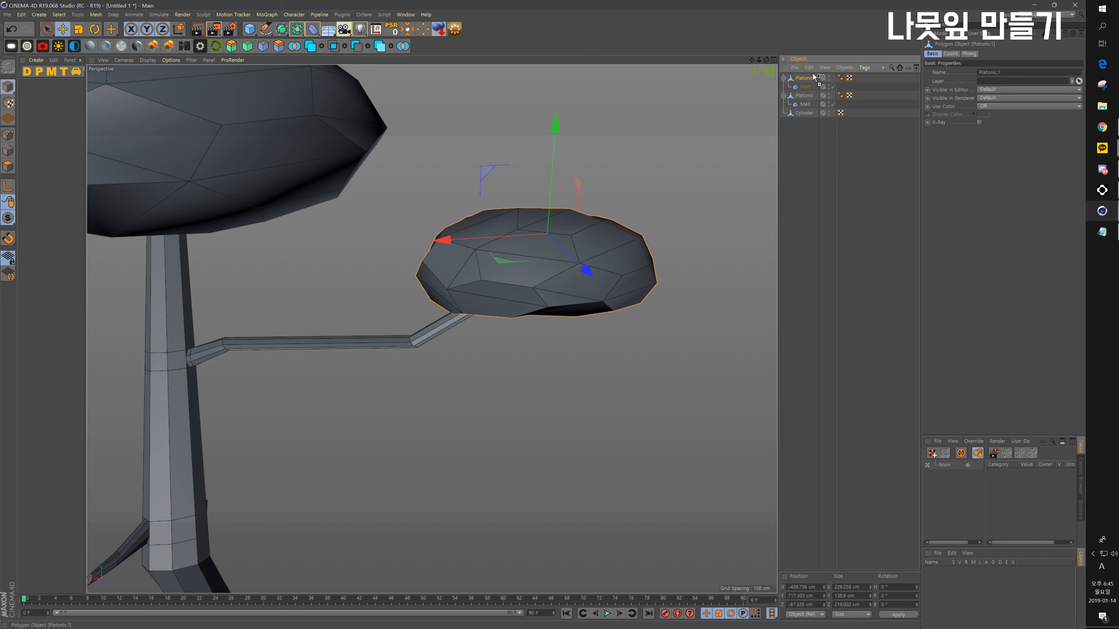
{"action": "left_click_drag", "start_coordinate": [813, 74], "coordinate": [814, 74], "text": "ctrl"}
{"action": "left_click_drag", "start_coordinate": [555, 125], "coordinate": [562, 388]}
{"action": "middle_click_drag", "start_coordinate": [619, 387], "coordinate": [676, 253], "text": "alt"}
{"action": "left_click_drag", "start_coordinate": [477, 340], "coordinate": [4, 382]}
{"action": "left_click_drag", "start_coordinate": [502, 362], "coordinate": [529, 234], "text": "alt"}
{"action": "left_click_drag", "start_coordinate": [327, 236], "coordinate": [333, 185]}
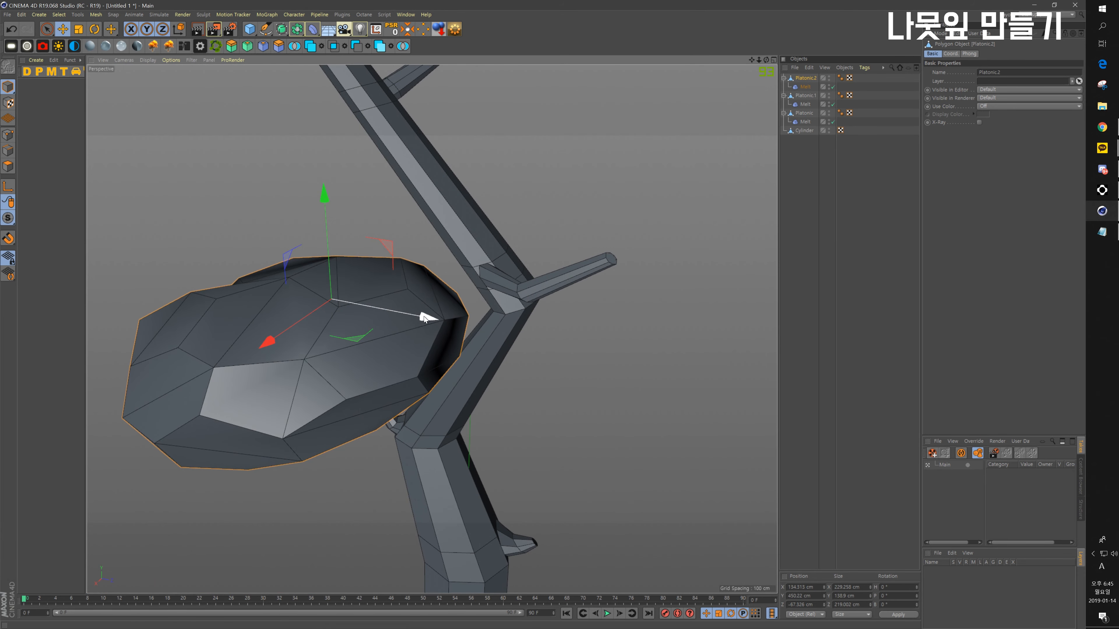
{"action": "left_click_drag", "start_coordinate": [423, 317], "coordinate": [701, 352]}
{"action": "left_click_drag", "start_coordinate": [604, 249], "coordinate": [648, 132]}
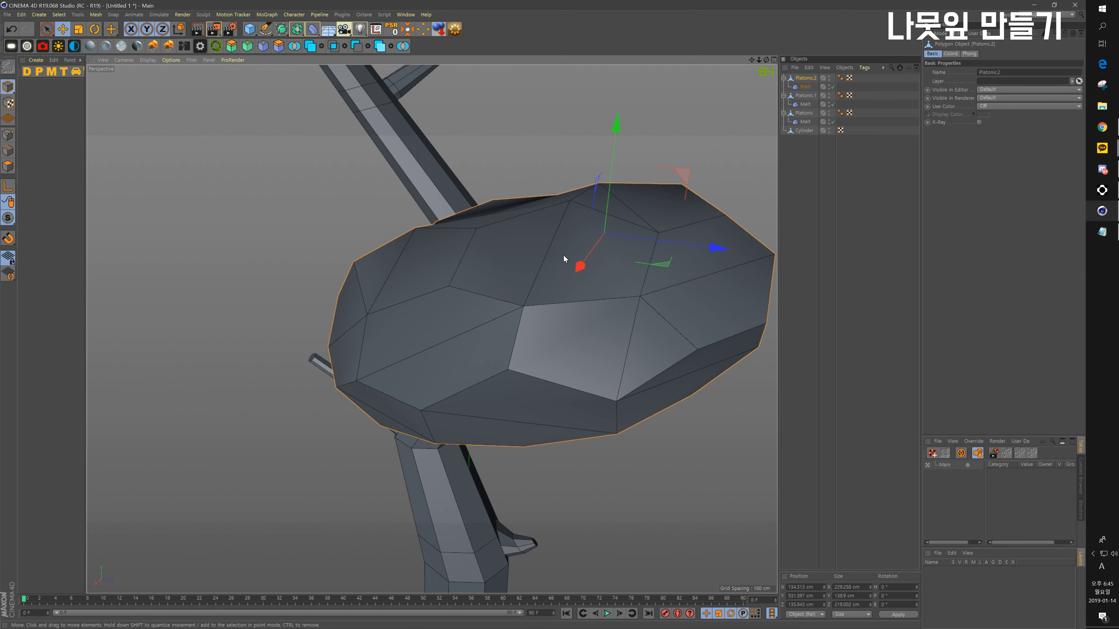
Step: Align the copy with the short middle branch's tip and scale it down to about 110 cm wide
{"action": "middle_click", "coordinate": [564, 256]}
{"action": "middle_click", "coordinate": [564, 260]}
{"action": "middle_click_drag", "start_coordinate": [609, 197], "coordinate": [542, 321], "text": "alt"}
{"action": "left_click_drag", "start_coordinate": [697, 228], "coordinate": [641, 227]}
{"action": "left_click_drag", "start_coordinate": [537, 122], "coordinate": [537, 118]}
{"action": "key", "text": "t"}
{"action": "left_click_drag", "start_coordinate": [673, 186], "coordinate": [531, 254]}
{"action": "key", "text": "e"}
{"action": "key", "text": "F1"}
{"action": "mouse_move", "coordinate": [629, 276]}
{"action": "left_mouse_down", "text": "alt"}
{"action": "mouse_move", "coordinate": [678, 298]}
{"action": "mouse_move", "coordinate": [554, 468]}
{"action": "mouse_move", "coordinate": [433, 468]}
{"action": "mouse_move", "coordinate": [345, 412]}
{"action": "mouse_move", "coordinate": [244, 395]}
{"action": "mouse_move", "coordinate": [481, 415]}
{"action": "mouse_move", "coordinate": [592, 356]}
{"action": "mouse_move", "coordinate": [533, 430]}
{"action": "mouse_move", "coordinate": [619, 395]}
{"action": "mouse_move", "coordinate": [621, 293]}
{"action": "left_mouse_up", "text": "alt"}
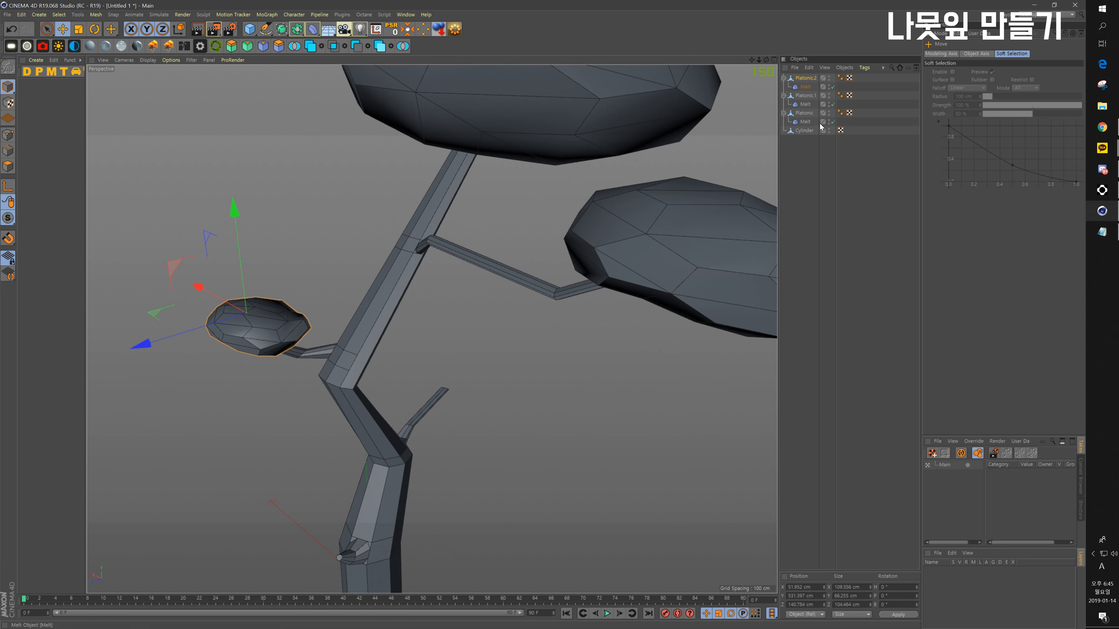
Step: Duplicate the long branch's foliage again with its Melt deformer for another branch
{"action": "left_click", "coordinate": [805, 95]}
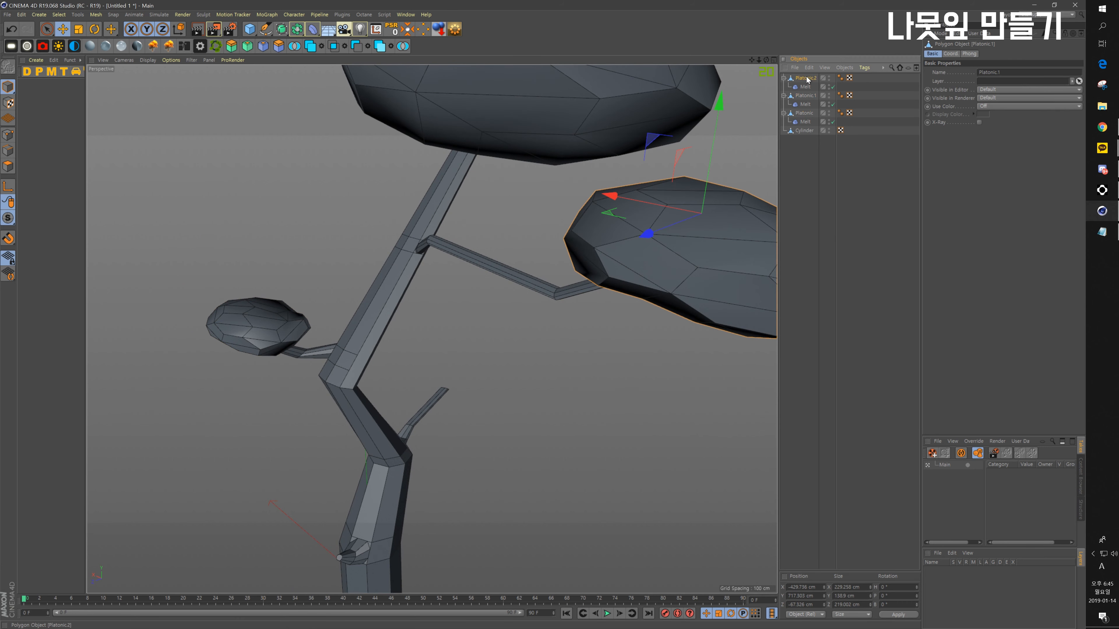
{"action": "left_click", "coordinate": [807, 78]}
{"action": "left_click", "coordinate": [804, 96]}
{"action": "left_click_drag", "start_coordinate": [814, 78], "coordinate": [813, 77], "text": "ctrl"}
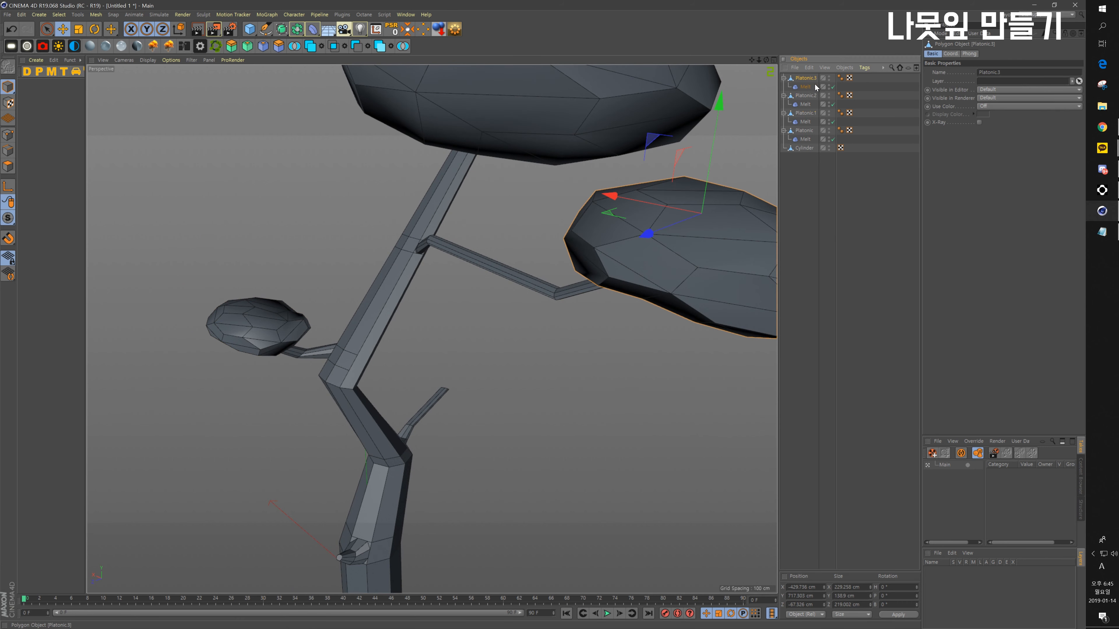
Step: Lower the duplicated foliage beside the trunk toward the thin branch at the lower bend
{"action": "left_click_drag", "start_coordinate": [726, 110], "coordinate": [691, 354]}
{"action": "left_click_drag", "start_coordinate": [572, 400], "coordinate": [445, 383]}
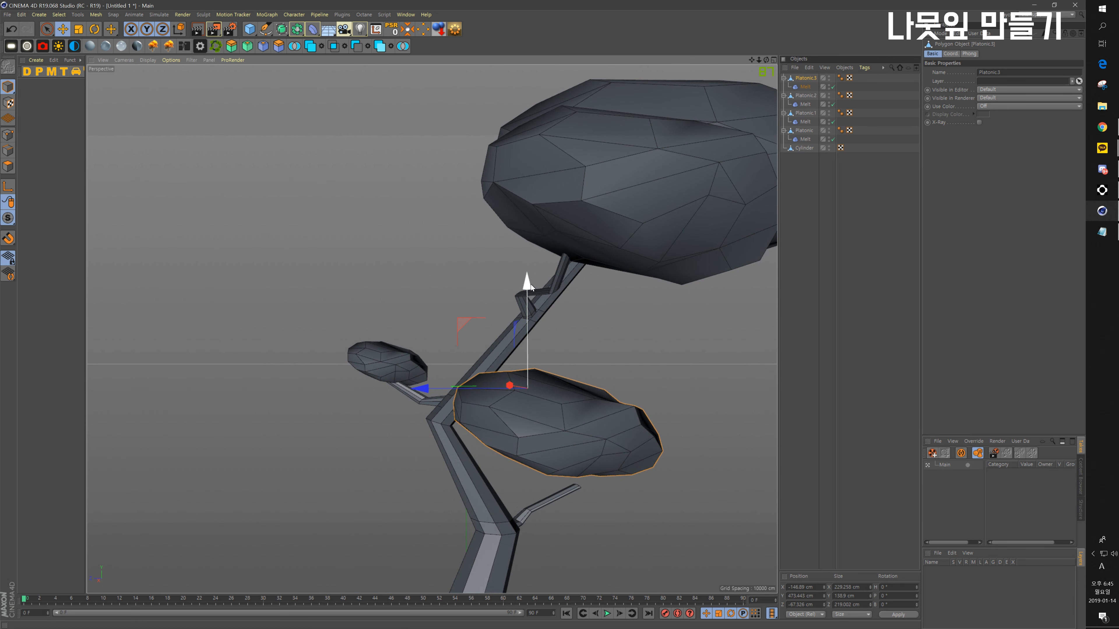
{"action": "left_click_drag", "start_coordinate": [529, 283], "coordinate": [529, 349]}
{"action": "left_click_drag", "start_coordinate": [428, 455], "coordinate": [476, 456]}
{"action": "left_click_drag", "start_coordinate": [593, 466], "coordinate": [659, 451], "text": "alt"}
Step: Center the duplicated foliage over the lower-bend branch in the top view and fit it to the branch tip in perspective
{"action": "key", "text": "F2"}
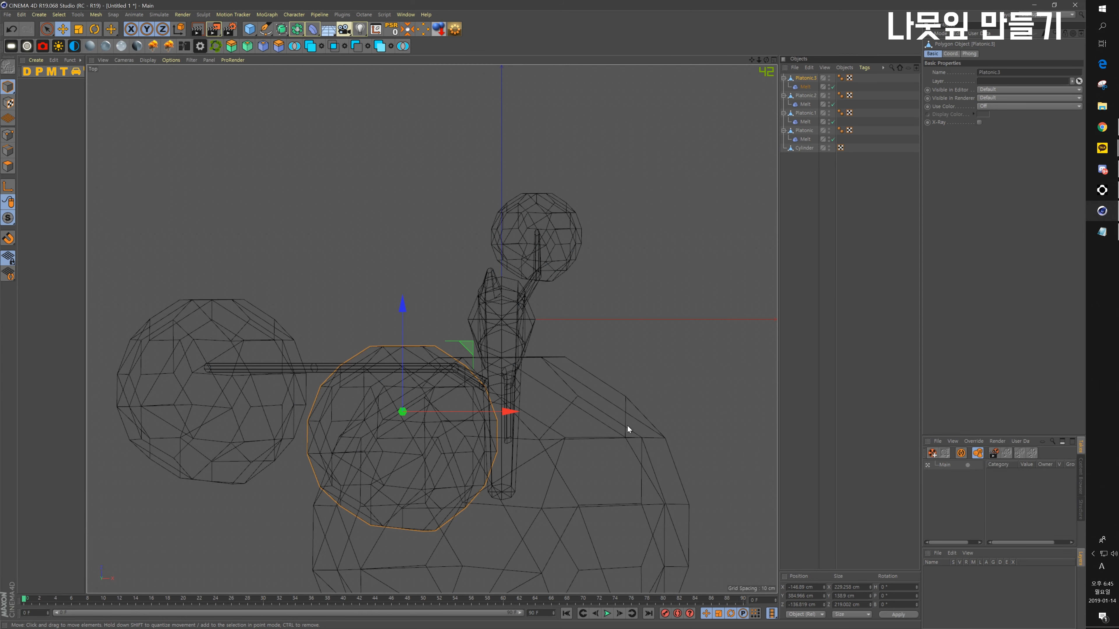
{"action": "mouse_move", "coordinate": [504, 415]}
{"action": "left_mouse_down"}
{"action": "mouse_move", "coordinate": [233, 392]}
{"action": "mouse_move", "coordinate": [502, 470]}
{"action": "mouse_move", "coordinate": [155, 424]}
{"action": "mouse_move", "coordinate": [429, 484]}
{"action": "left_mouse_up"}
{"action": "middle_click_drag", "start_coordinate": [430, 484], "coordinate": [500, 390], "text": "alt"}
{"action": "key", "text": "F1"}
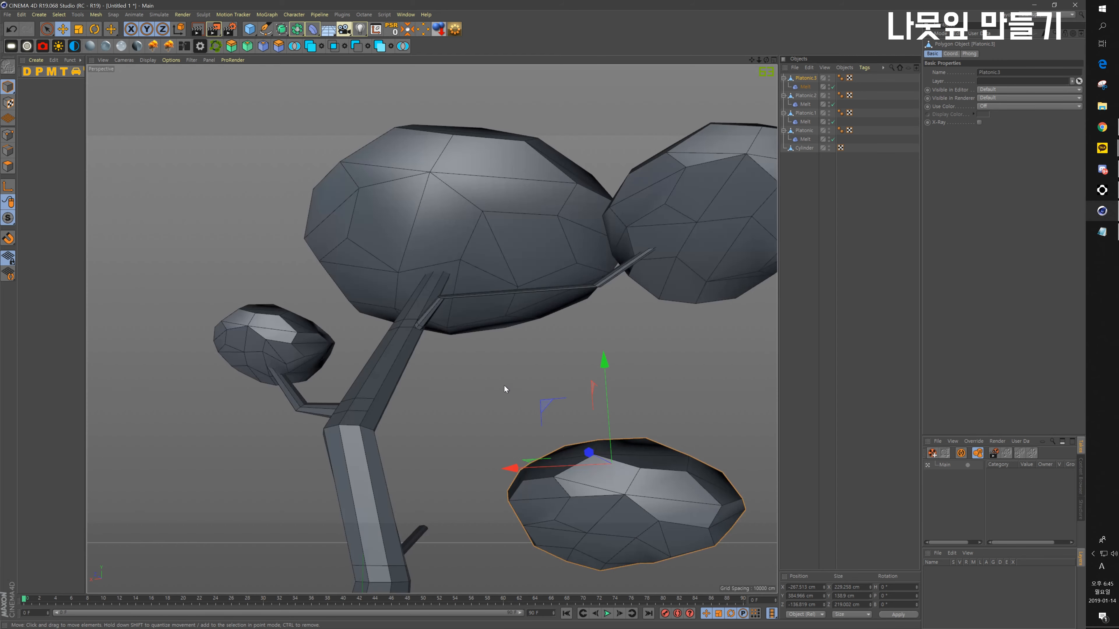
{"action": "mouse_move", "coordinate": [505, 385]}
{"action": "left_mouse_down", "text": "alt"}
{"action": "mouse_move", "coordinate": [552, 515]}
{"action": "mouse_move", "coordinate": [524, 416]}
{"action": "mouse_move", "coordinate": [320, 382]}
{"action": "left_mouse_up", "text": "alt"}
{"action": "key", "text": "F2"}
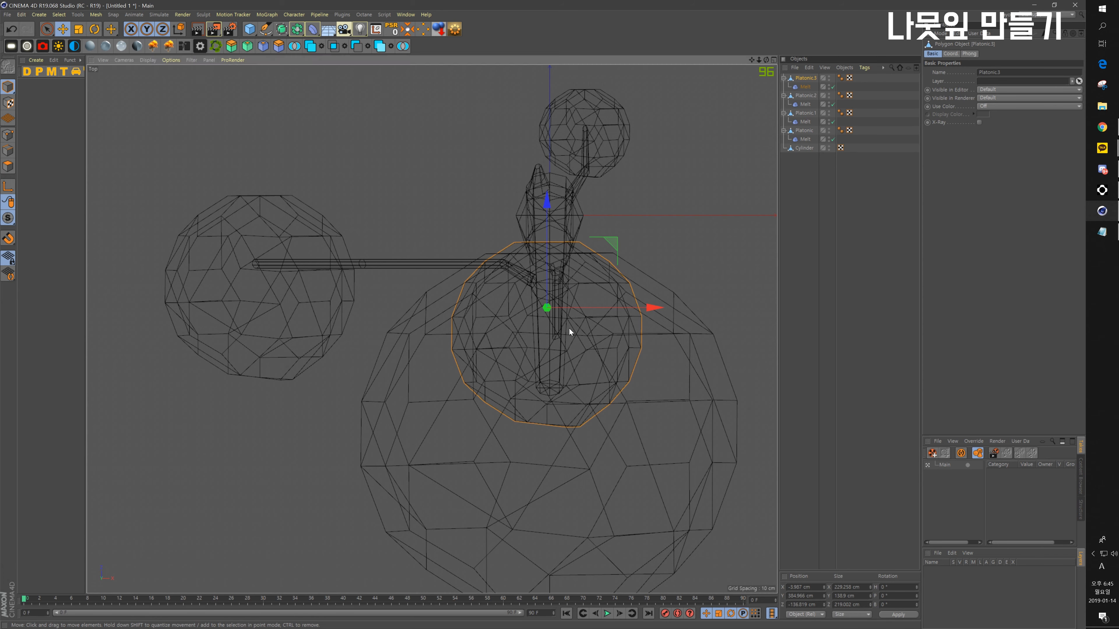
{"action": "key", "text": "F1"}
{"action": "mouse_move", "coordinate": [569, 329]}
{"action": "left_mouse_down", "text": "alt"}
{"action": "mouse_move", "coordinate": [497, 398]}
{"action": "mouse_move", "coordinate": [332, 315]}
{"action": "mouse_move", "coordinate": [588, 349]}
{"action": "mouse_move", "coordinate": [573, 355]}
{"action": "left_mouse_up", "text": "alt"}
{"action": "left_click_drag", "start_coordinate": [458, 350], "coordinate": [458, 348]}
Step: Tilt the lower-bend branch's foliage, scale it up to about 287 cm wide, and shift it outward onto the branch tip
{"action": "key", "text": "r"}
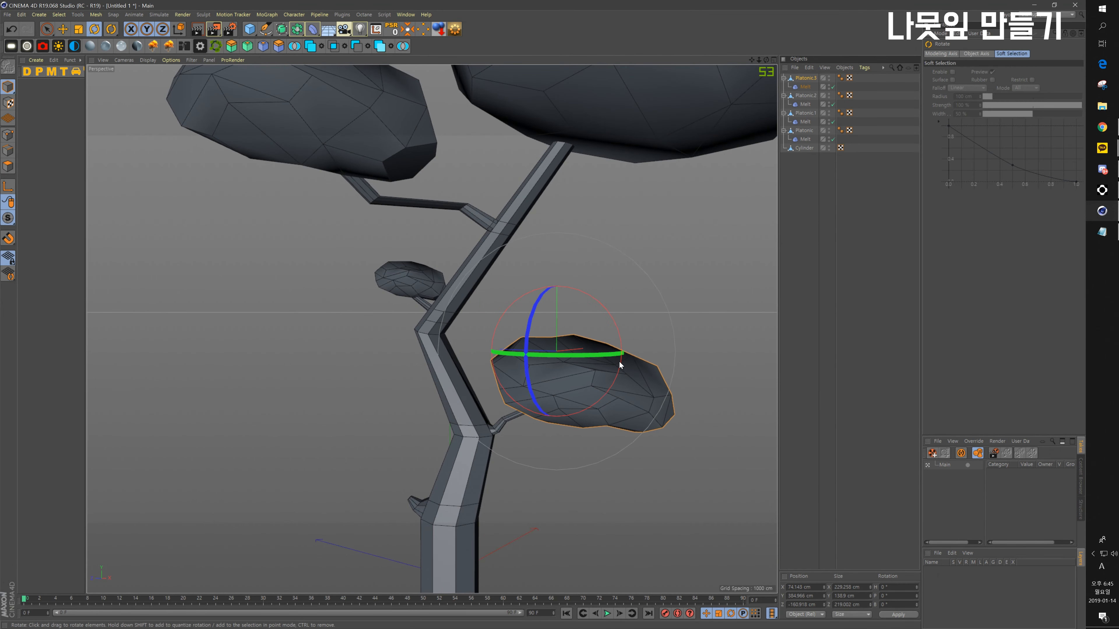
{"action": "left_click_drag", "start_coordinate": [603, 304], "coordinate": [742, 271]}
{"action": "key", "text": "t"}
{"action": "left_click_drag", "start_coordinate": [741, 282], "coordinate": [685, 283], "text": "alt"}
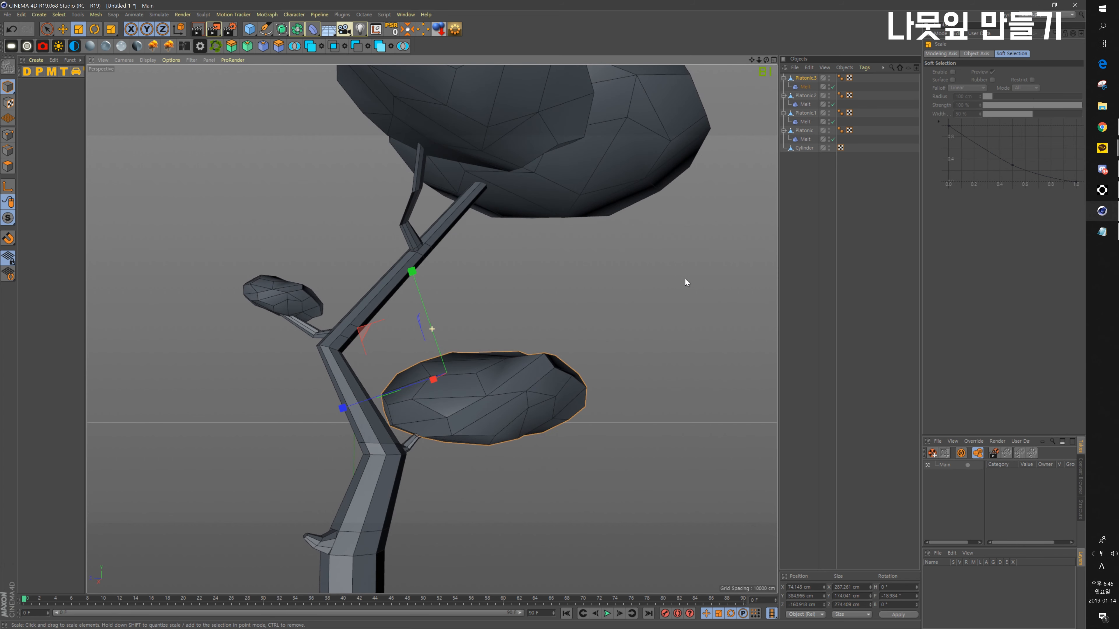
{"action": "key", "text": "e"}
{"action": "left_click_drag", "start_coordinate": [346, 407], "coordinate": [379, 403]}
{"action": "left_click", "coordinate": [493, 463]}
{"action": "left_click_drag", "start_coordinate": [494, 463], "coordinate": [445, 436], "text": "alt"}
{"action": "middle_click_drag", "start_coordinate": [445, 437], "coordinate": [549, 224], "text": "alt"}
{"action": "left_click_drag", "start_coordinate": [501, 318], "coordinate": [480, 405], "text": "alt"}
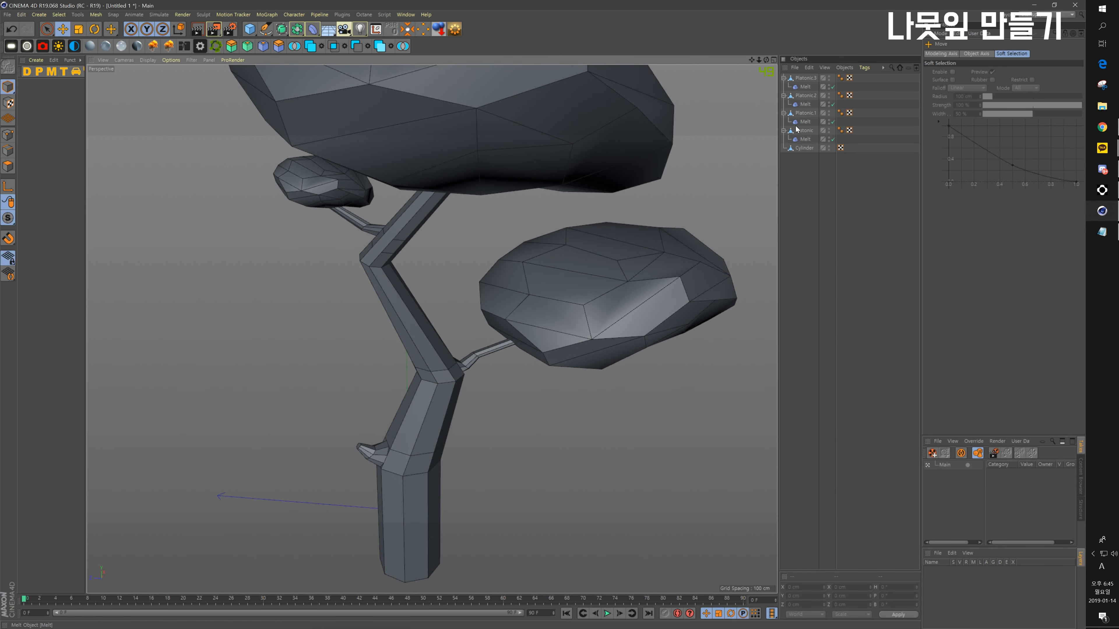
Step: Duplicate the lower-bend branch's foliage, move the copy across the trunk, and scale it down to about 136 cm wide
{"action": "left_click", "coordinate": [806, 78]}
{"action": "key", "text": "ctrl+c"}
{"action": "key", "text": "ctrl+v"}
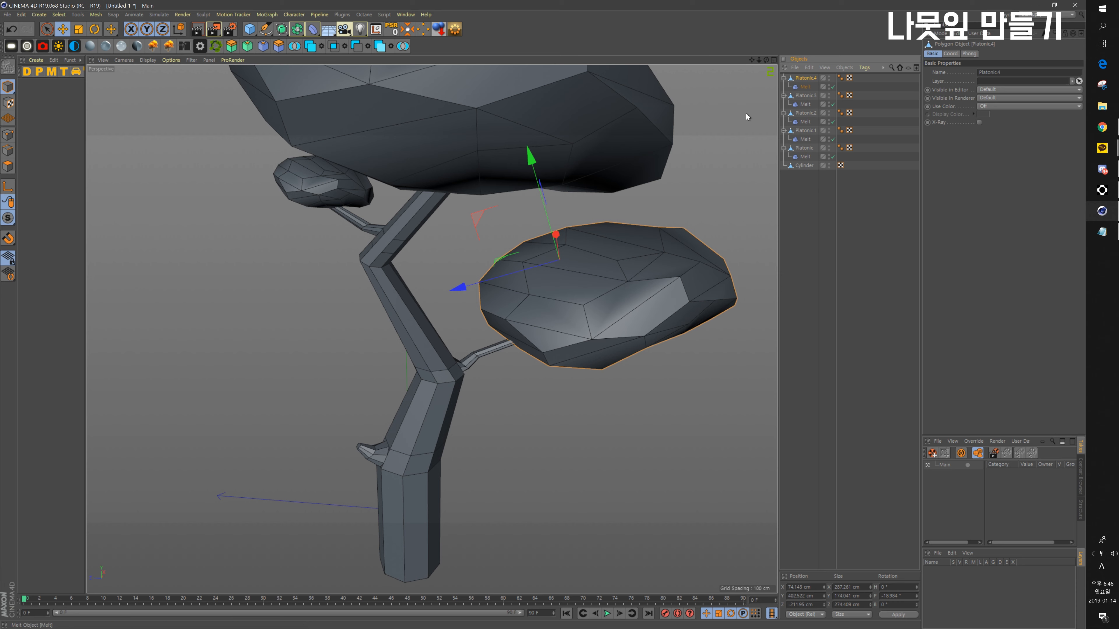
{"action": "left_click_drag", "start_coordinate": [468, 286], "coordinate": [138, 379]}
{"action": "key", "text": "t"}
{"action": "left_click_drag", "start_coordinate": [247, 496], "coordinate": [152, 490]}
{"action": "key", "text": "e"}
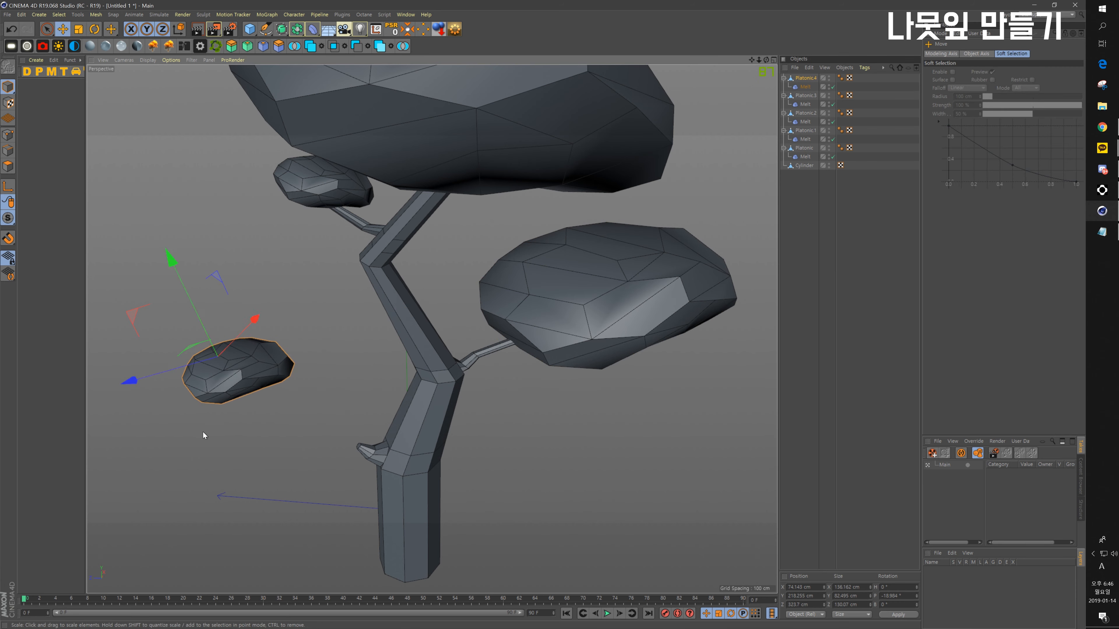
Step: Tilt the smaller copy and move it onto the tip of the trunk's lowest branch stub
{"action": "key", "text": "r"}
{"action": "left_click_drag", "start_coordinate": [240, 305], "coordinate": [209, 338]}
{"action": "key", "text": "e"}
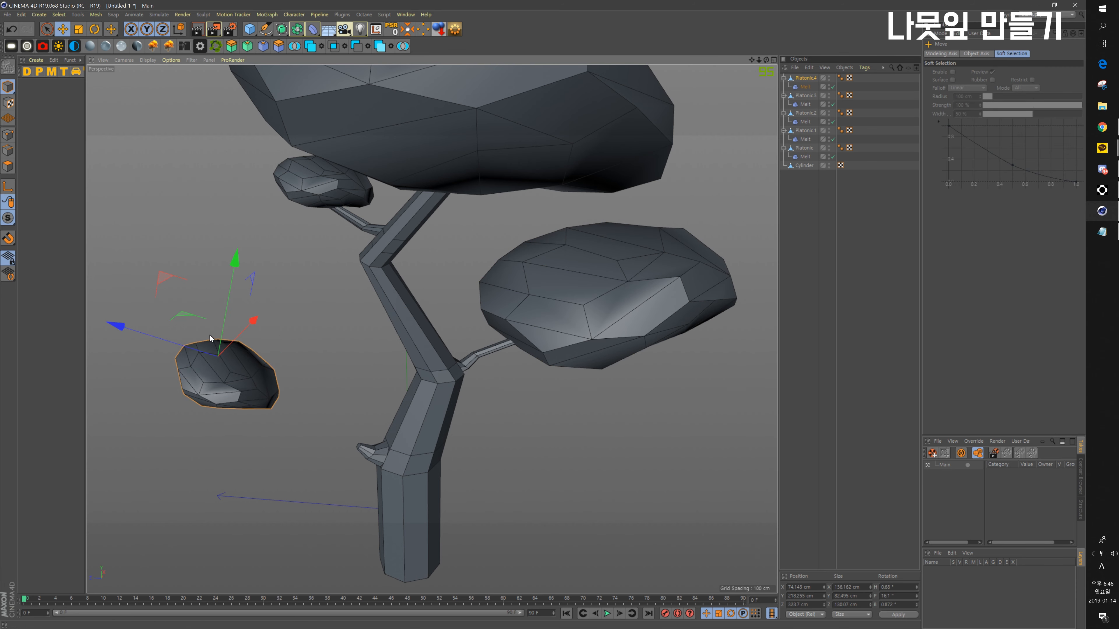
{"action": "left_click_drag", "start_coordinate": [121, 326], "coordinate": [220, 409]}
{"action": "left_click_drag", "start_coordinate": [377, 359], "coordinate": [348, 386]}
{"action": "mouse_move", "coordinate": [248, 409]}
{"action": "left_mouse_down"}
{"action": "mouse_move", "coordinate": [206, 396]}
{"action": "mouse_move", "coordinate": [230, 407]}
{"action": "left_mouse_up"}
{"action": "left_click_drag", "start_coordinate": [329, 377], "coordinate": [334, 324]}
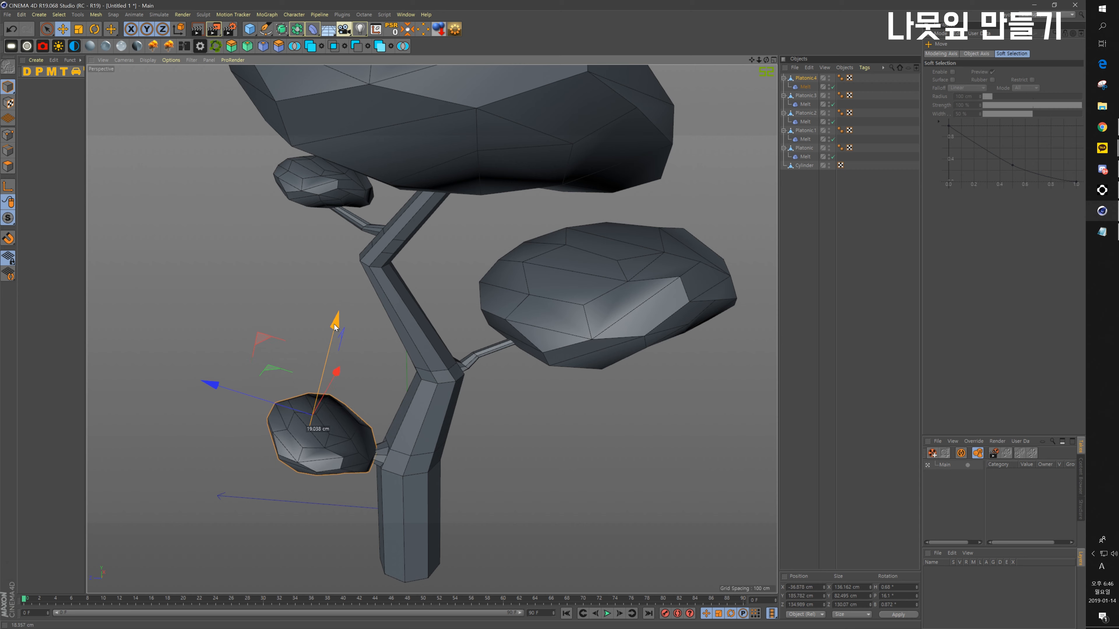
{"action": "left_click_drag", "start_coordinate": [207, 394], "coordinate": [426, 377]}
{"action": "scroll", "coordinate": [538, 426], "scroll_direction": "down", "scroll_amount": 8}
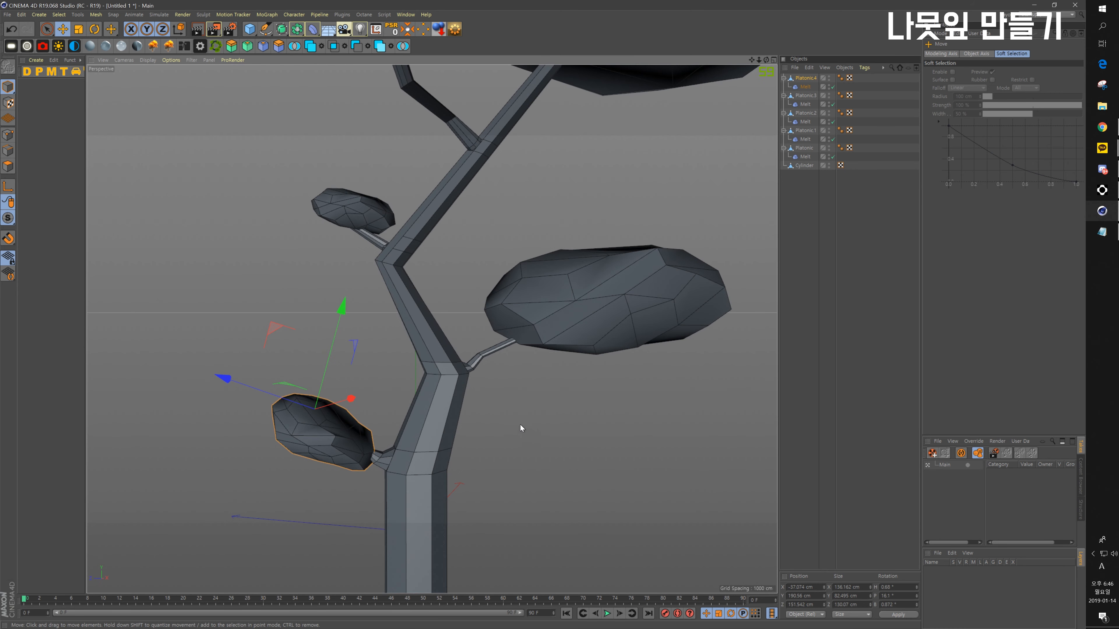
{"action": "left_click_drag", "start_coordinate": [538, 443], "coordinate": [576, 452], "text": "alt"}
{"action": "scroll", "coordinate": [528, 413], "scroll_direction": "up", "scroll_amount": 4}
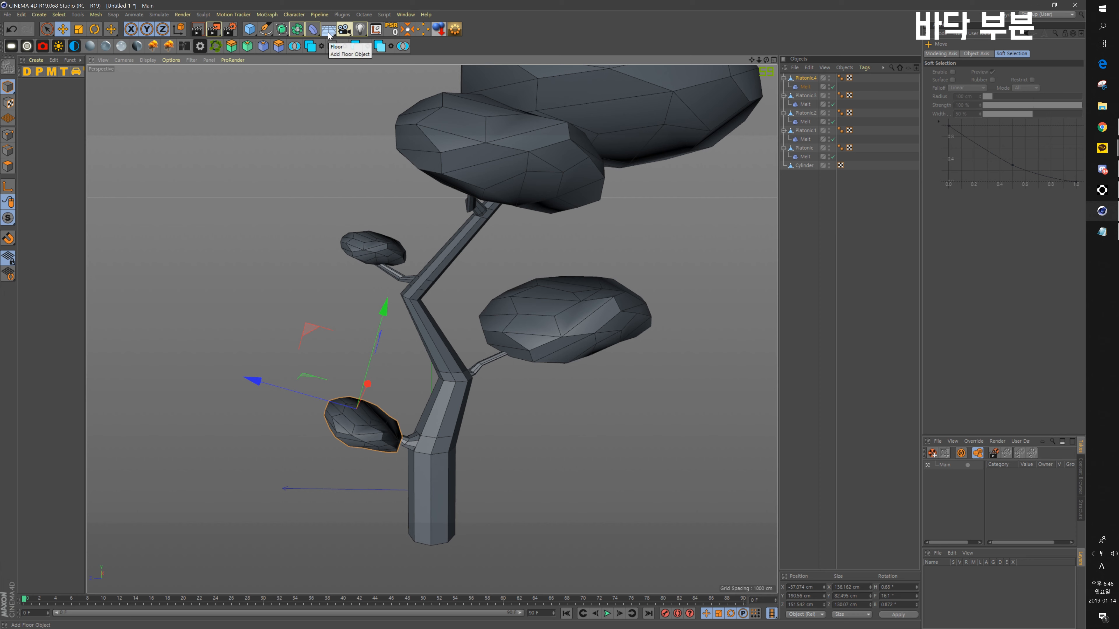
Step: Add a plane at the trunk's base as ground, scale it up to about 2366 cm square, and drop it to the floor
{"action": "left_click", "coordinate": [249, 29]}
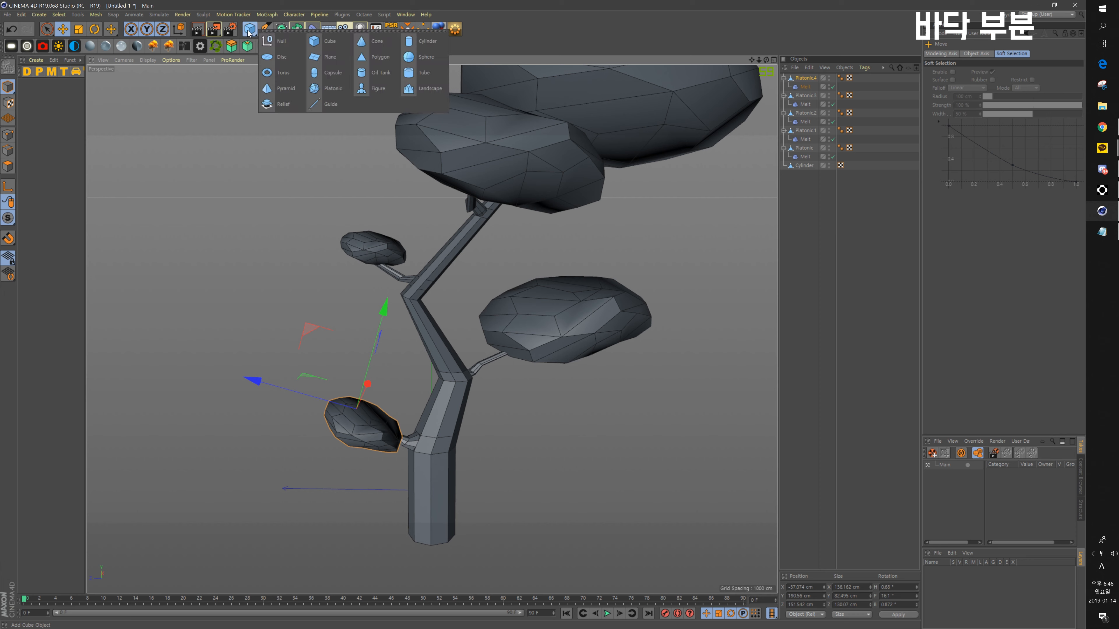
{"action": "left_click", "coordinate": [331, 57]}
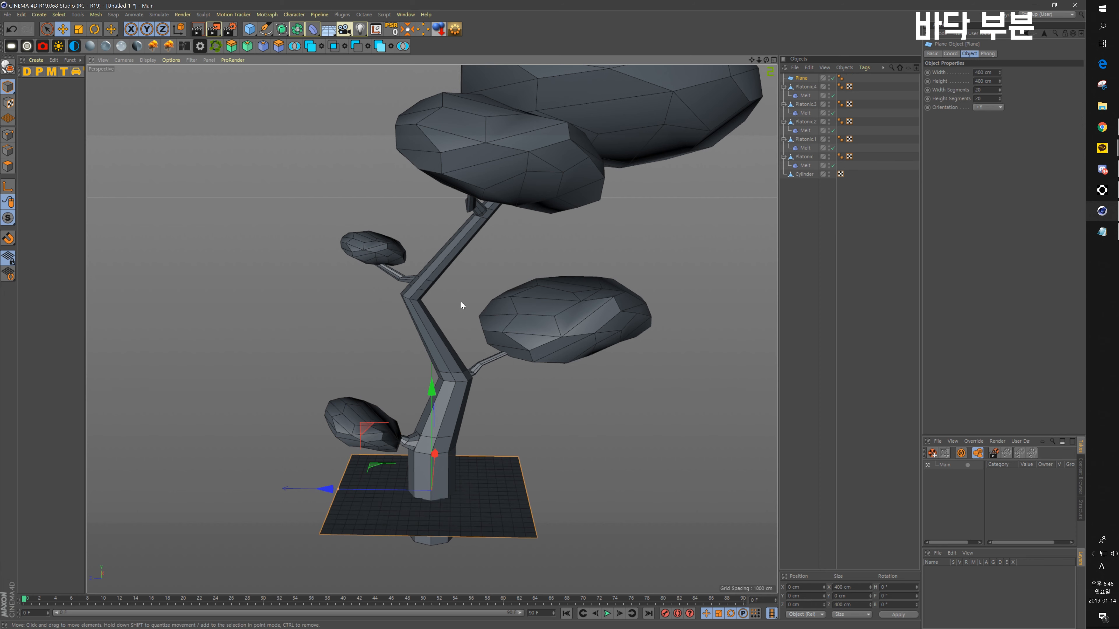
{"action": "middle_click_drag", "start_coordinate": [535, 436], "coordinate": [554, 284], "text": "alt"}
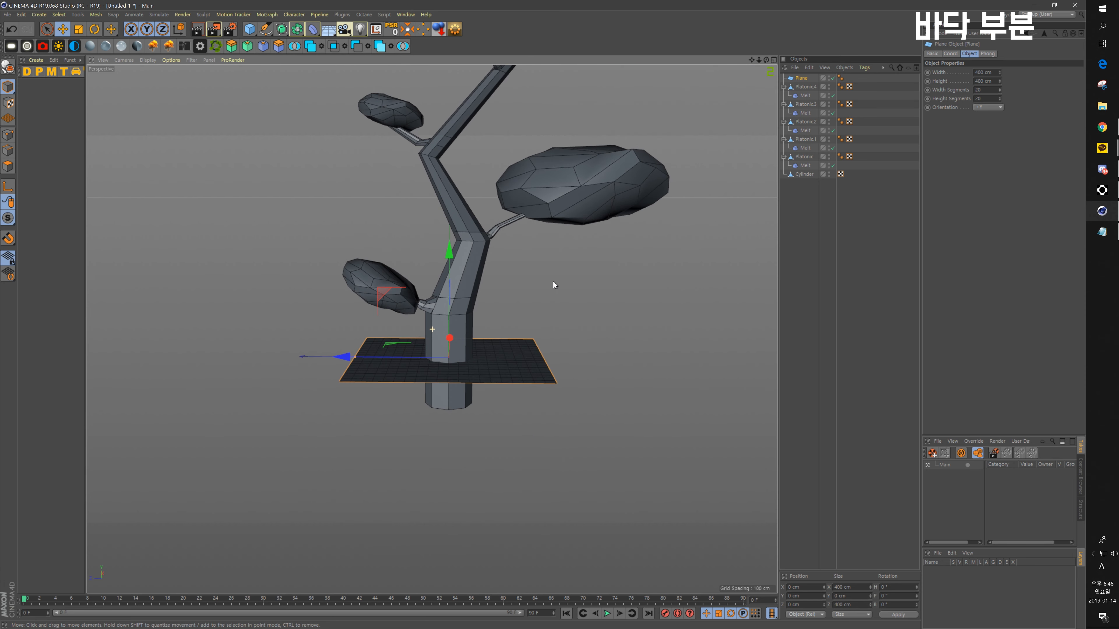
{"action": "key", "text": "t"}
{"action": "left_click_drag", "start_coordinate": [543, 309], "coordinate": [854, 273]}
{"action": "left_click_drag", "start_coordinate": [445, 423], "coordinate": [776, 375]}
{"action": "left_click_drag", "start_coordinate": [579, 406], "coordinate": [643, 360]}
{"action": "key", "text": "e"}
{"action": "mouse_move", "coordinate": [575, 337]}
{"action": "middle_mouse_down", "text": "alt"}
{"action": "mouse_move", "coordinate": [576, 322]}
{"action": "mouse_move", "coordinate": [570, 342]}
{"action": "middle_mouse_up", "text": "alt"}
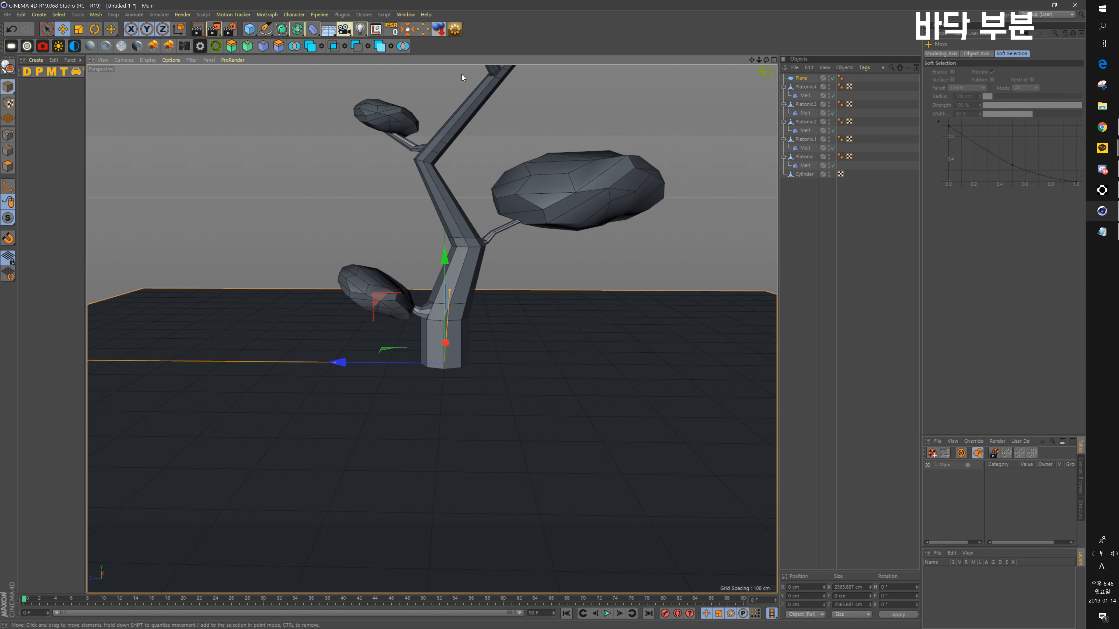
{"action": "left_click", "coordinate": [439, 30]}
{"action": "scroll", "coordinate": [550, 157], "scroll_direction": "up", "scroll_amount": 5}
{"action": "left_click_drag", "start_coordinate": [548, 224], "coordinate": [361, 234], "text": "alt"}
{"action": "middle_click_drag", "start_coordinate": [498, 280], "coordinate": [567, 304], "text": "alt"}
{"action": "left_click_drag", "start_coordinate": [507, 316], "coordinate": [625, 342], "text": "alt"}
{"action": "left_click_drag", "start_coordinate": [631, 345], "coordinate": [489, 297]}
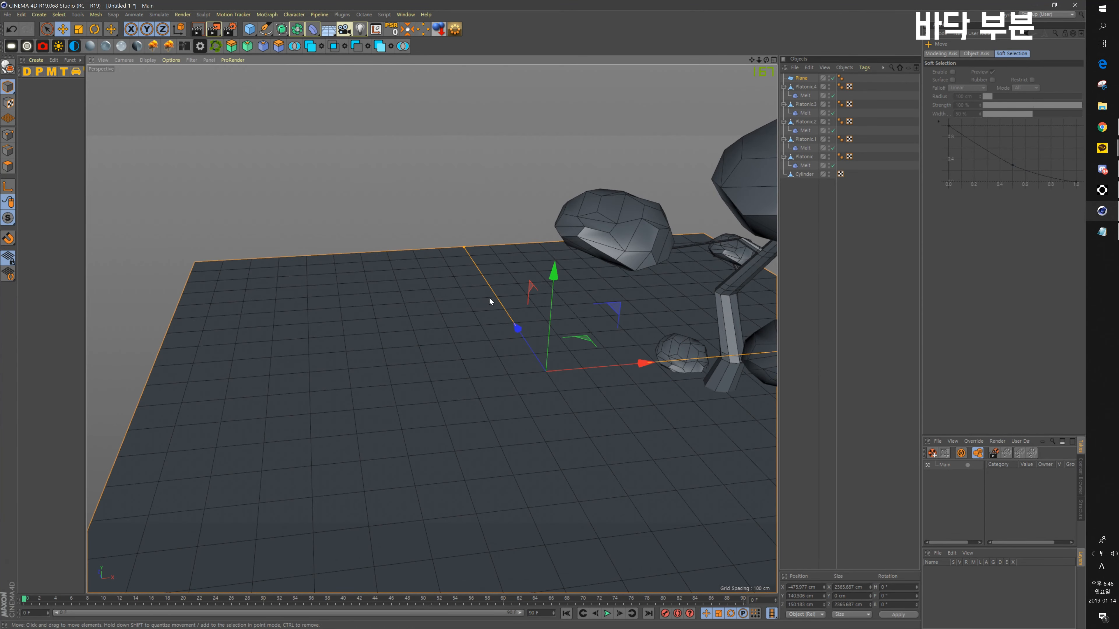
{"action": "key", "text": "ctrl+z"}
Step: Group the trunk cylinder and all Platonic foliage objects into a null named tree
{"action": "middle_click_drag", "start_coordinate": [505, 302], "coordinate": [343, 217], "text": "alt"}
{"action": "middle_click_drag", "start_coordinate": [585, 287], "coordinate": [592, 352], "text": "alt"}
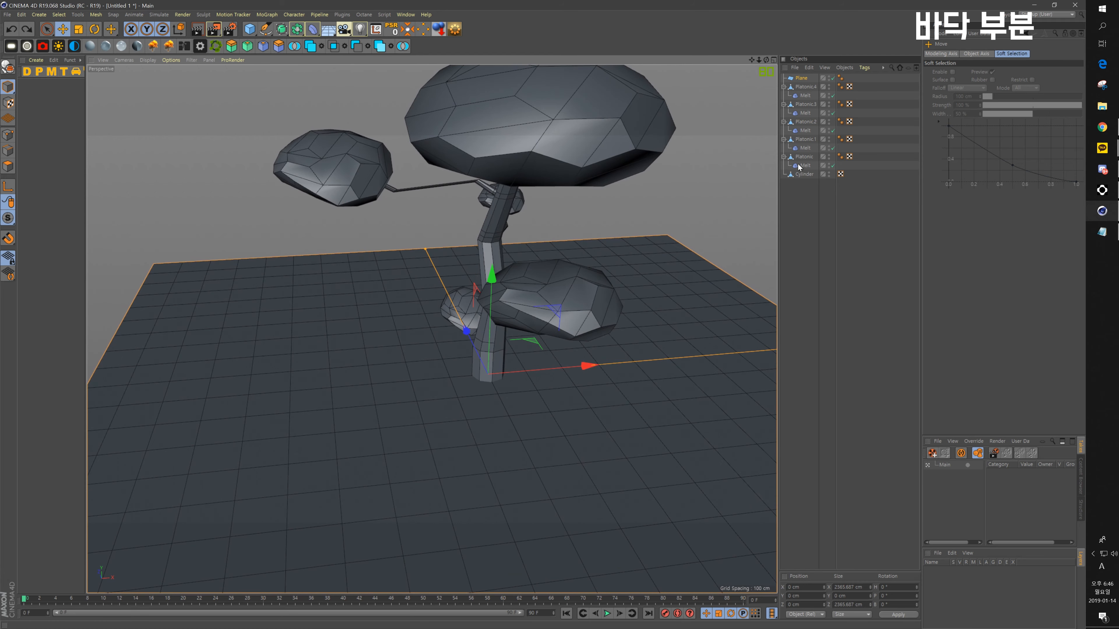
{"action": "left_click", "coordinate": [804, 175]}
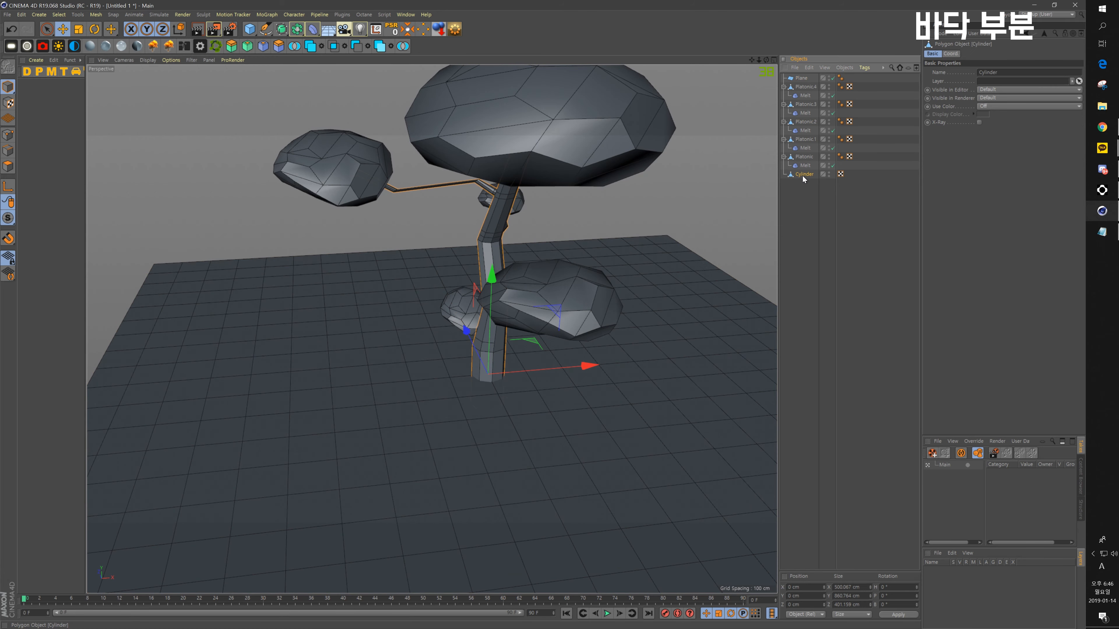
{"action": "left_click", "coordinate": [806, 89], "text": "shift"}
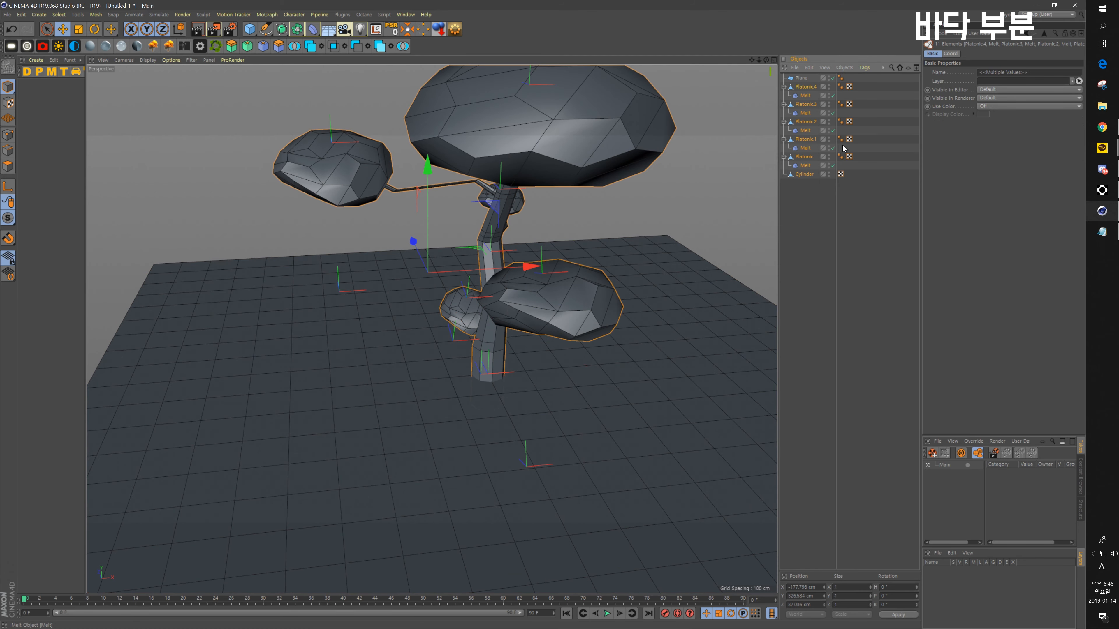
{"action": "key", "text": "ctrl+g"}
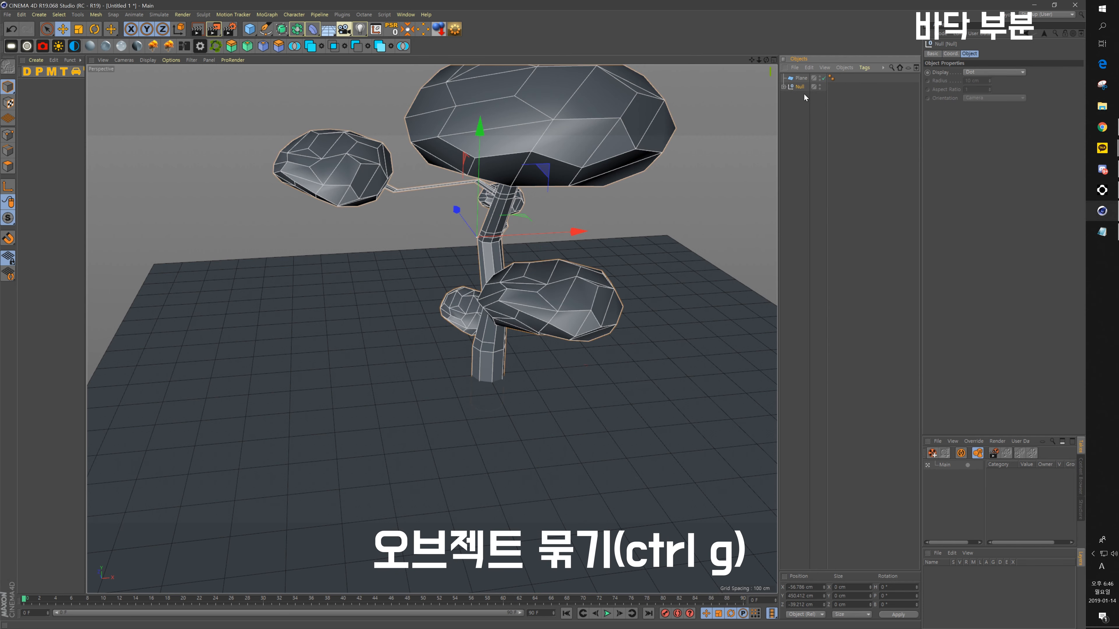
{"action": "double_click", "coordinate": [800, 87]}
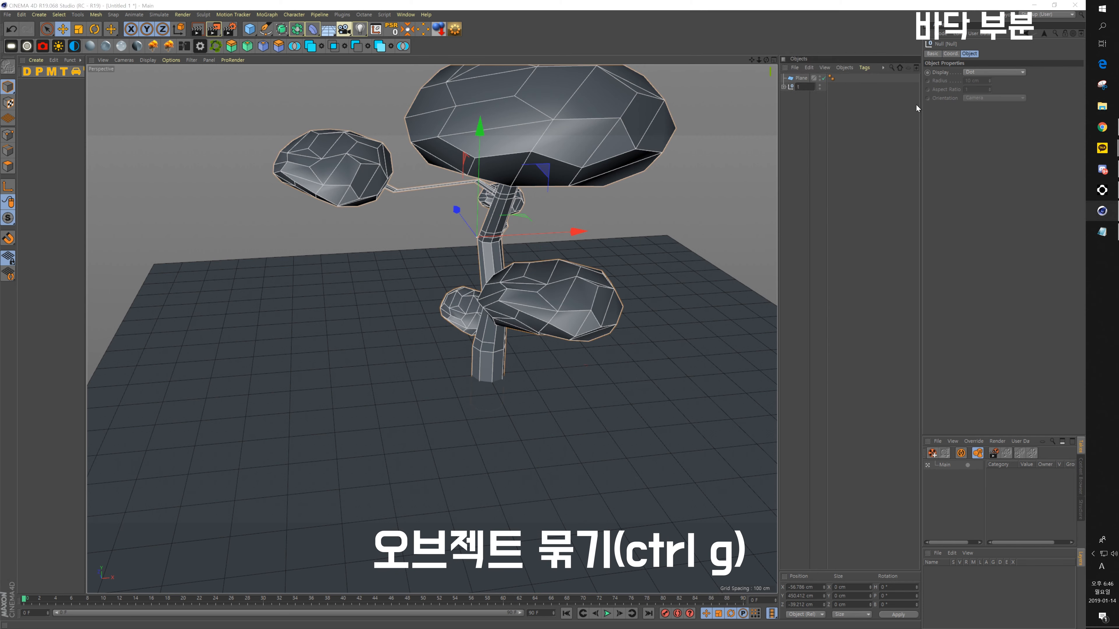
{"action": "type", "text": "tree"}
{"action": "key", "text": "Return"}
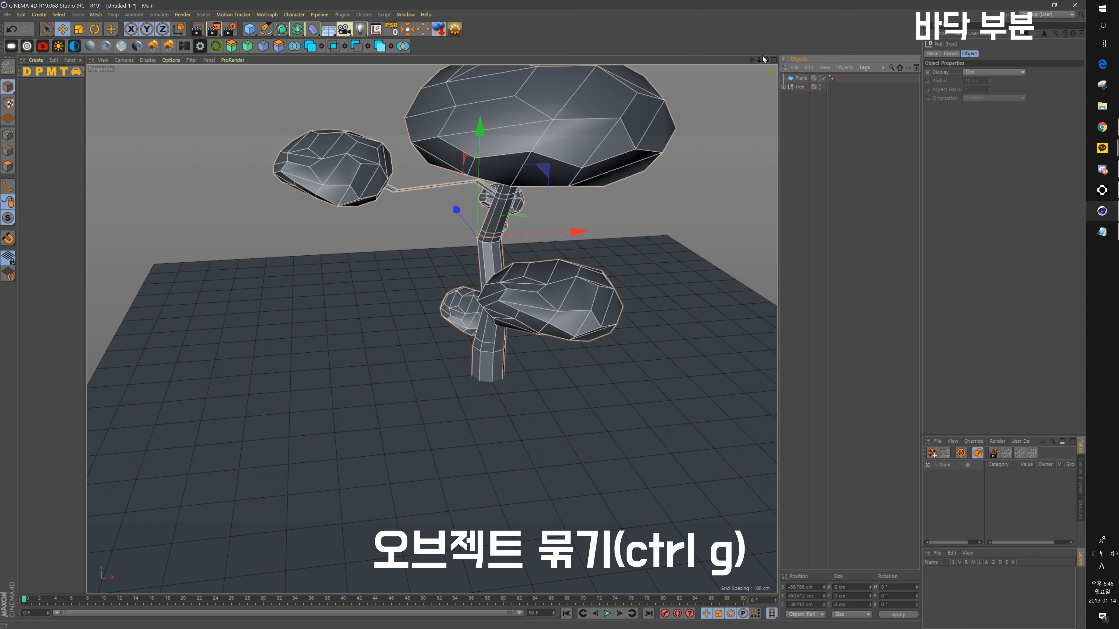
Step: Drop the tree group to the floor so the trunk's base rests on the ground plane
{"action": "left_click", "coordinate": [442, 30]}
{"action": "right_click_drag", "start_coordinate": [487, 388], "coordinate": [489, 366], "text": "alt"}
{"action": "mouse_move", "coordinate": [467, 391]}
{"action": "left_mouse_down", "text": "alt"}
{"action": "mouse_move", "coordinate": [561, 381]}
{"action": "mouse_move", "coordinate": [463, 387]}
{"action": "left_mouse_up", "text": "alt"}
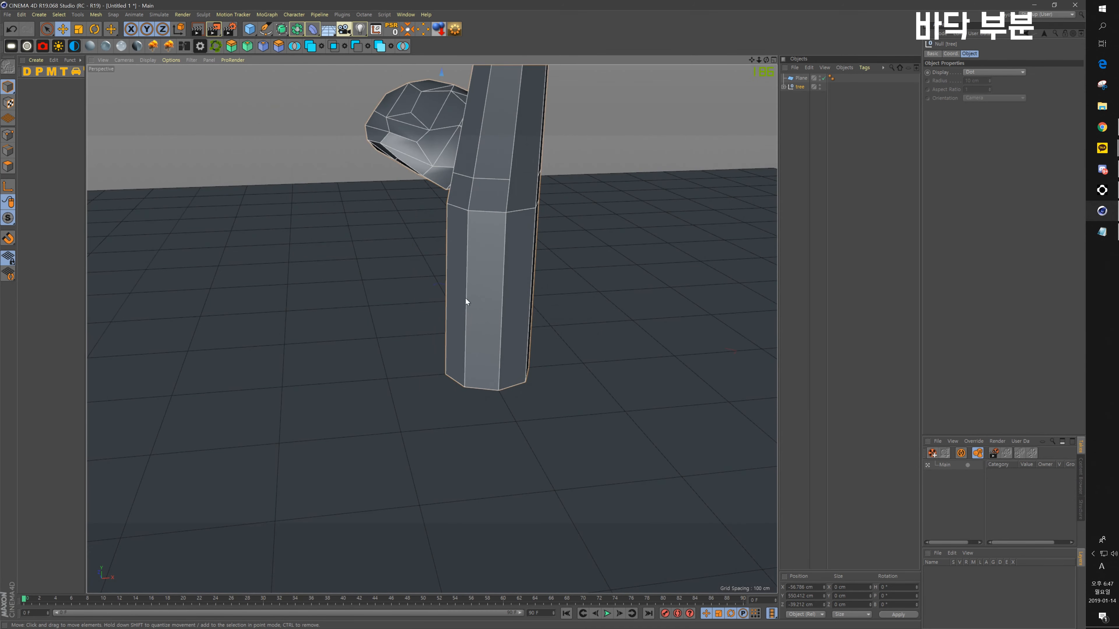
{"action": "scroll", "coordinate": [529, 310], "scroll_direction": "down", "scroll_amount": 10}
{"action": "mouse_move", "coordinate": [551, 326]}
{"action": "left_mouse_down", "text": "alt"}
{"action": "mouse_move", "coordinate": [520, 347]}
{"action": "mouse_move", "coordinate": [616, 425]}
{"action": "mouse_move", "coordinate": [623, 374]}
{"action": "mouse_move", "coordinate": [565, 337]}
{"action": "left_mouse_up", "text": "alt"}
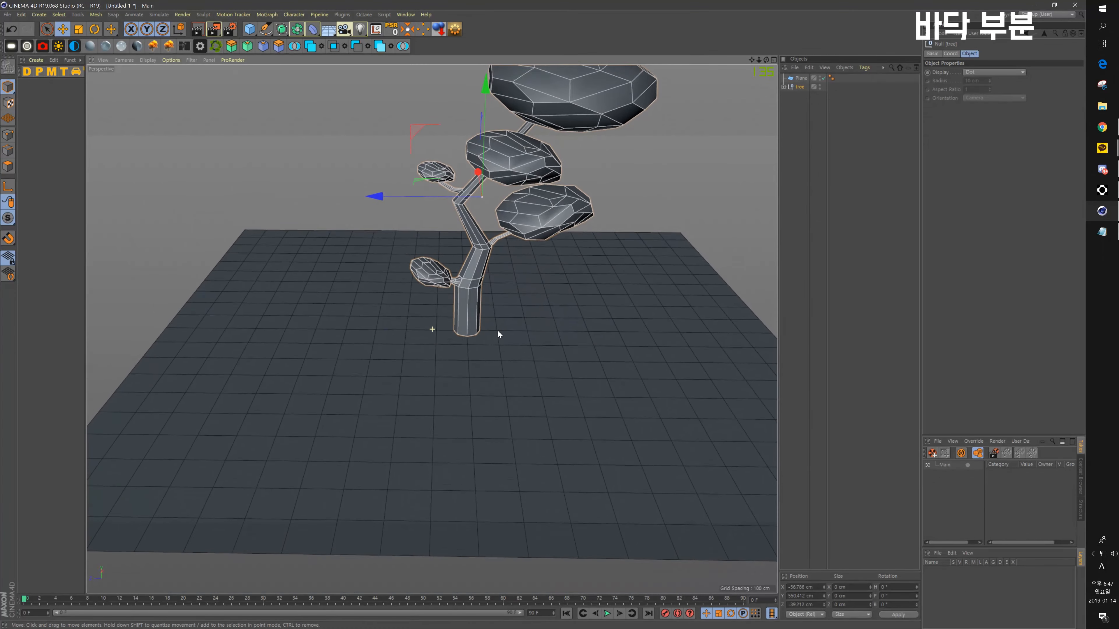
{"action": "scroll", "coordinate": [465, 341], "scroll_direction": "up", "scroll_amount": 8}
{"action": "scroll", "coordinate": [465, 341], "scroll_direction": "up", "scroll_amount": 3}
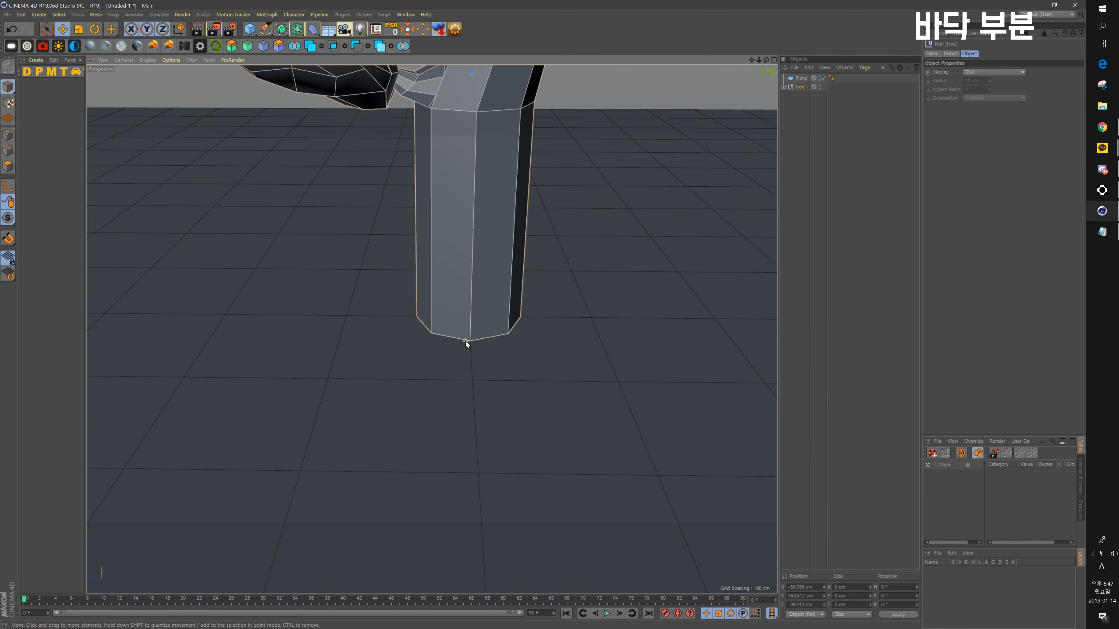
Step: Cut an edge loop around the Cylinder trunk about 20 cm above its base, at an offset of 11.554%
{"action": "left_click_drag", "start_coordinate": [477, 343], "coordinate": [441, 316], "text": "alt"}
{"action": "scroll", "coordinate": [473, 344], "scroll_direction": "up", "scroll_amount": 7}
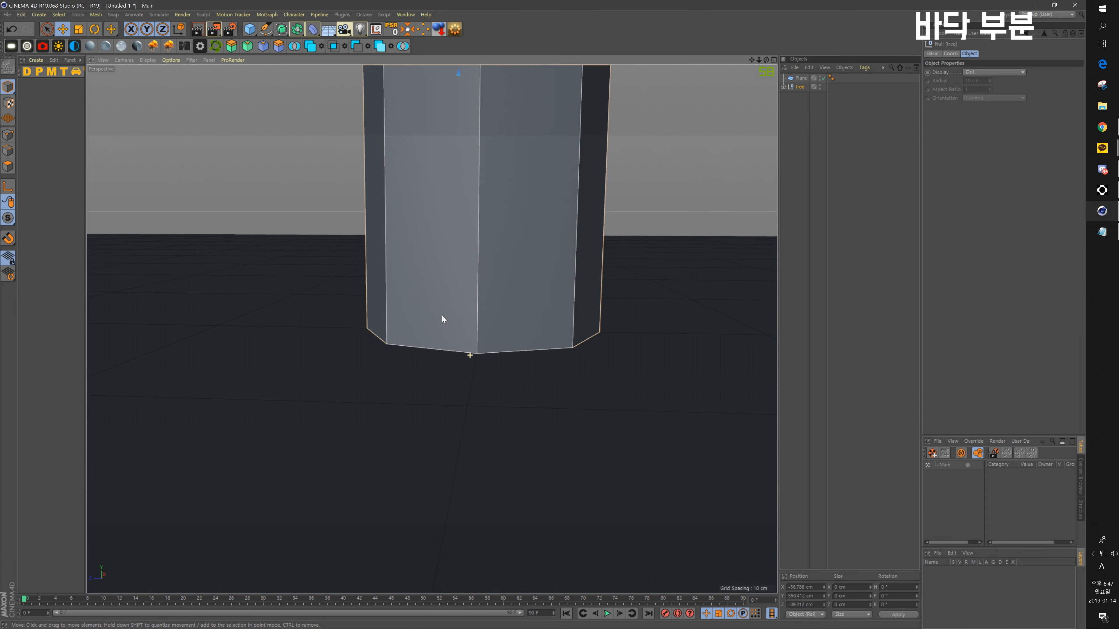
{"action": "middle_click_drag", "start_coordinate": [589, 324], "coordinate": [574, 369], "text": "alt"}
{"action": "middle_click_drag", "start_coordinate": [524, 343], "coordinate": [522, 371], "text": "alt"}
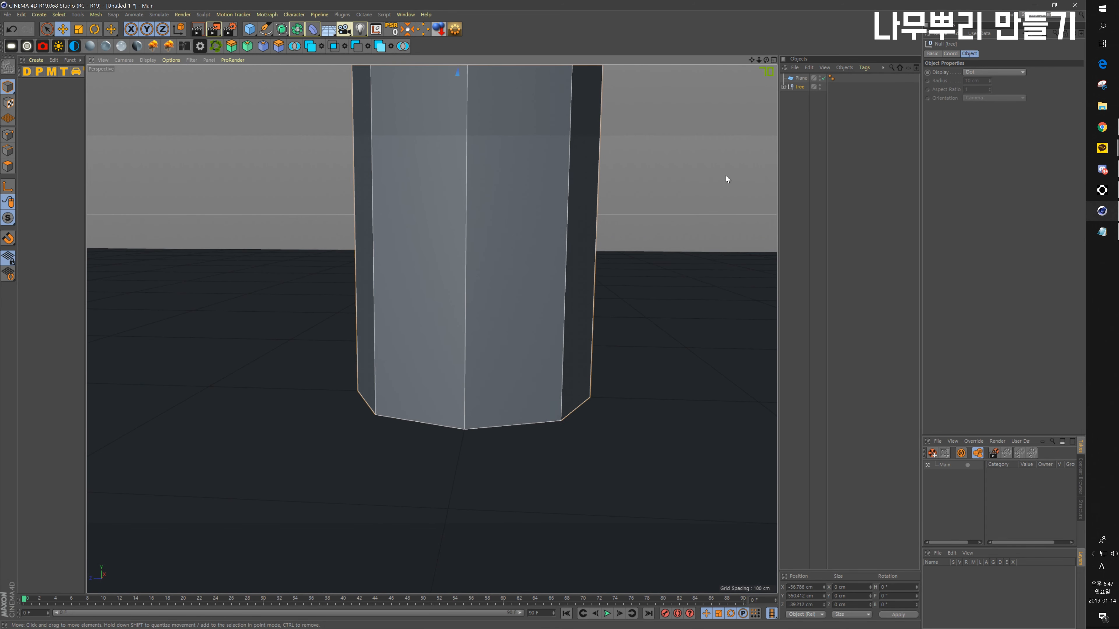
{"action": "left_click", "coordinate": [783, 86]}
{"action": "left_click", "coordinate": [786, 231]}
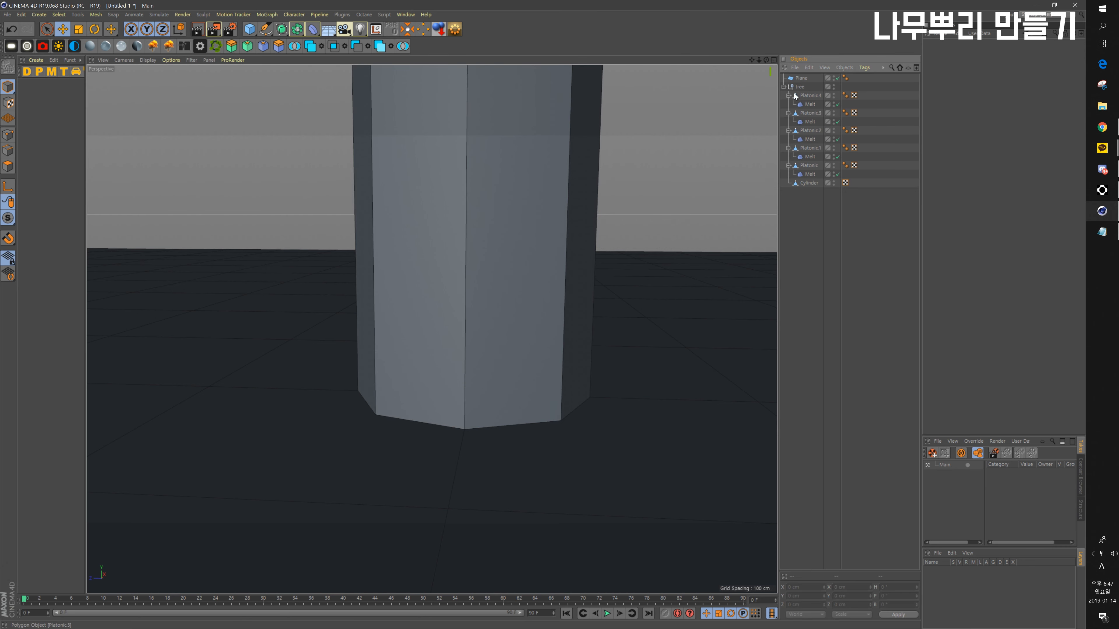
{"action": "left_click", "coordinate": [799, 183]}
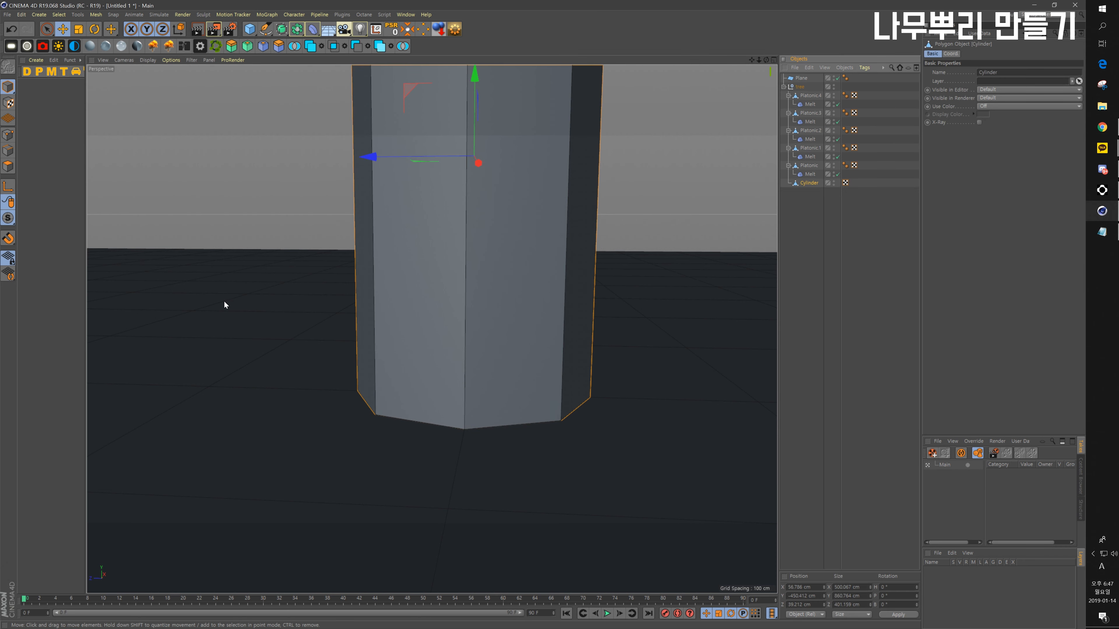
{"action": "left_click", "coordinate": [8, 166]}
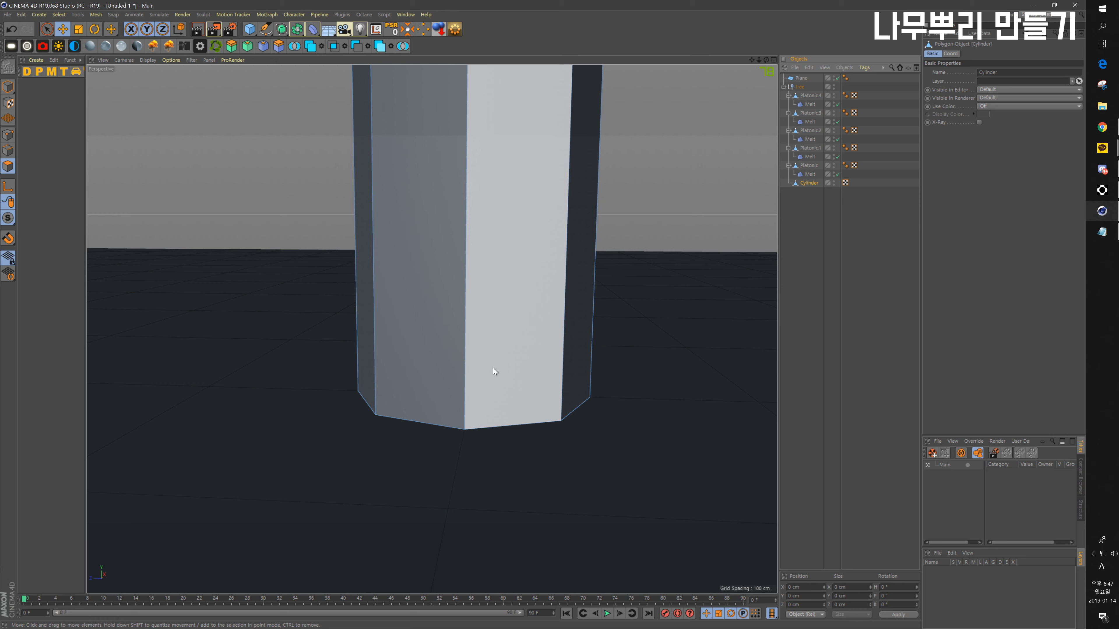
{"action": "key", "text": "k"}
{"action": "key", "text": "l"}
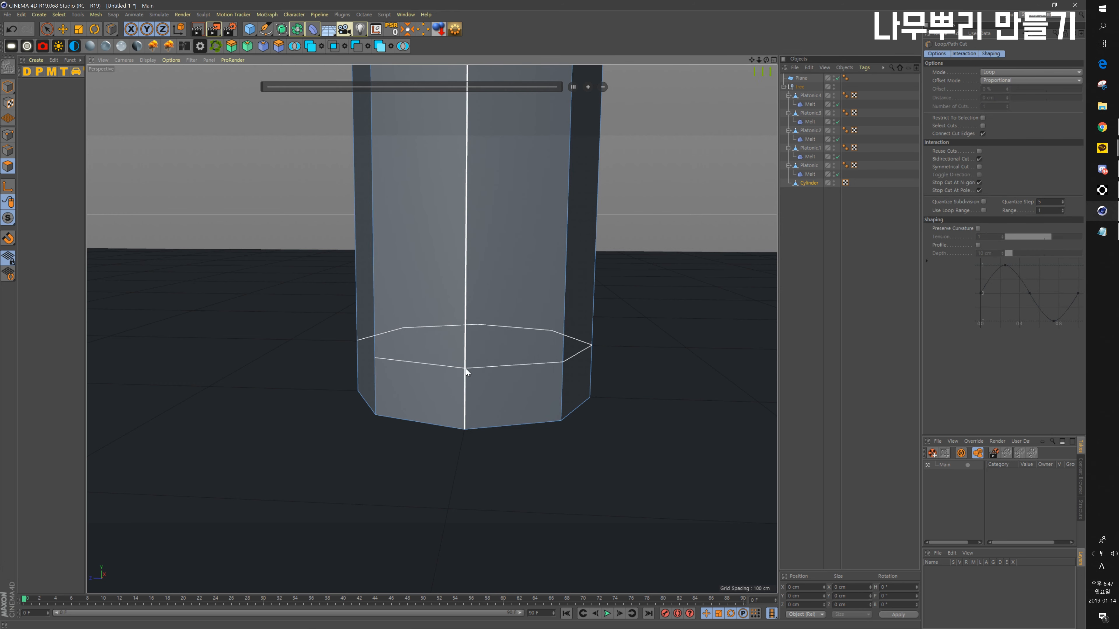
{"action": "left_click", "coordinate": [466, 368]}
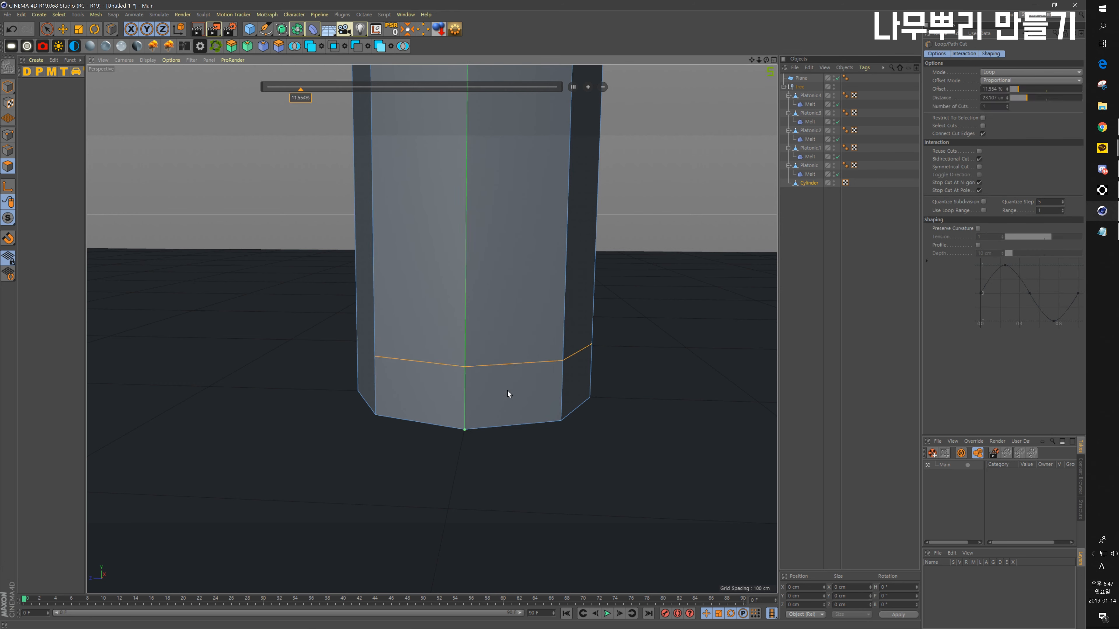
{"action": "key", "text": "e"}
{"action": "left_click", "coordinate": [407, 384]}
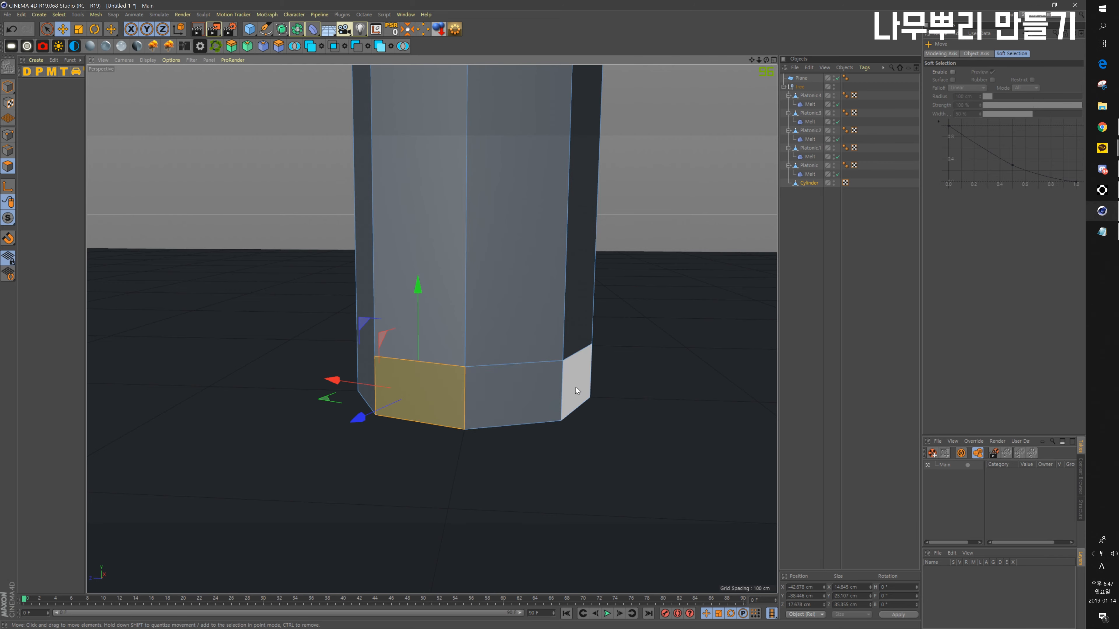
{"action": "left_click_drag", "start_coordinate": [538, 385], "coordinate": [448, 386], "text": "alt"}
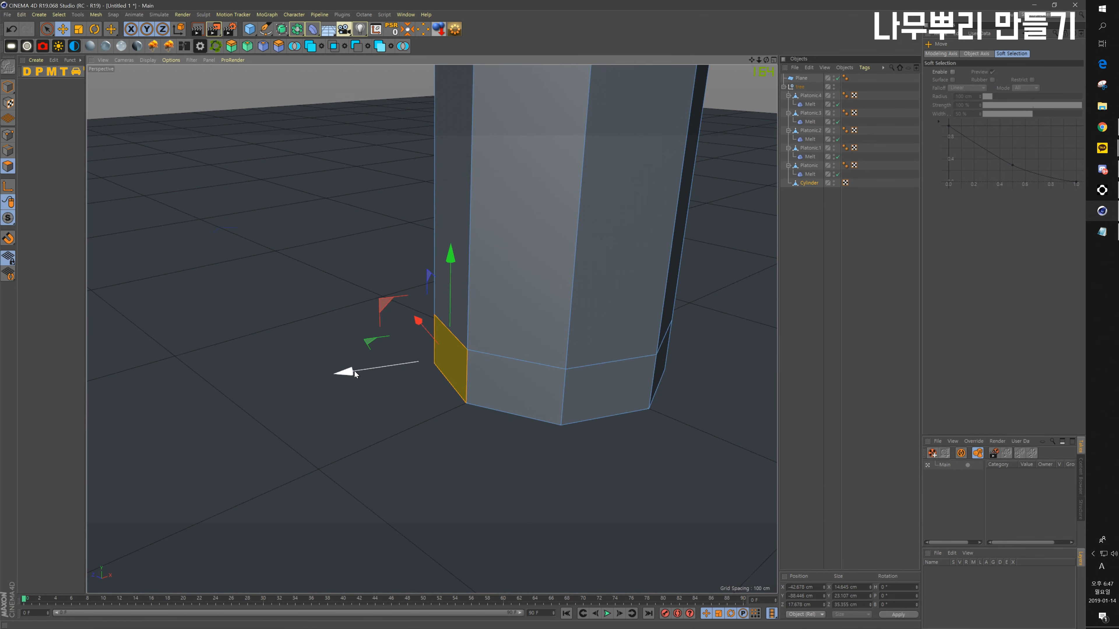
{"action": "left_click_drag", "start_coordinate": [354, 371], "coordinate": [280, 381]}
{"action": "key", "text": "ctrl+z"}
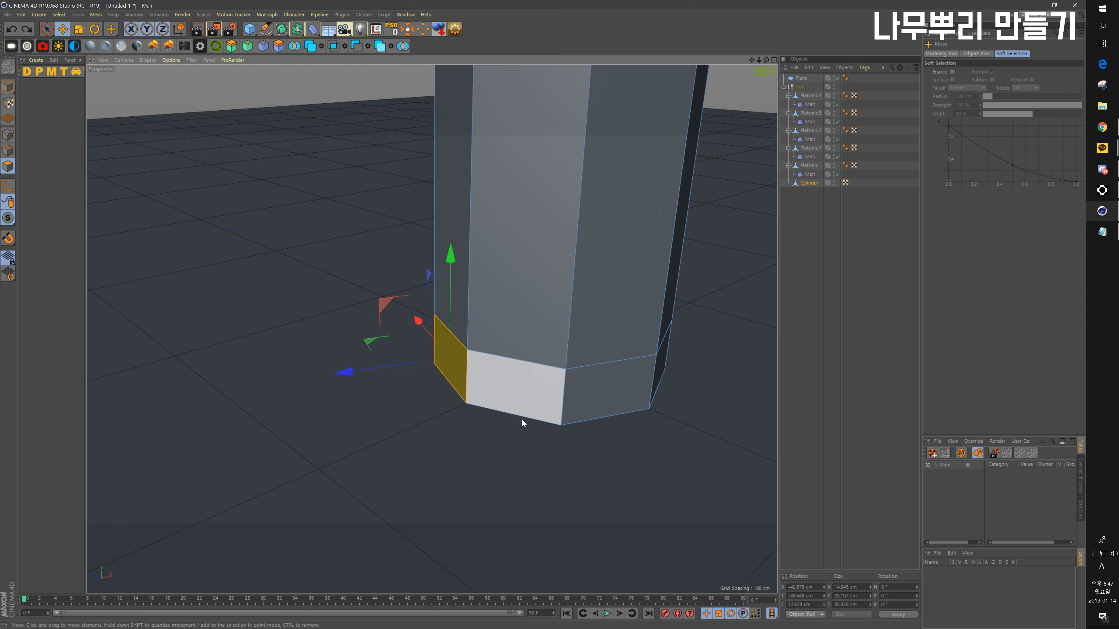
Step: Select the bottom loop of points on the trunk and scale it out to about 128 cm to flare the base
{"action": "left_click", "coordinate": [7, 137]}
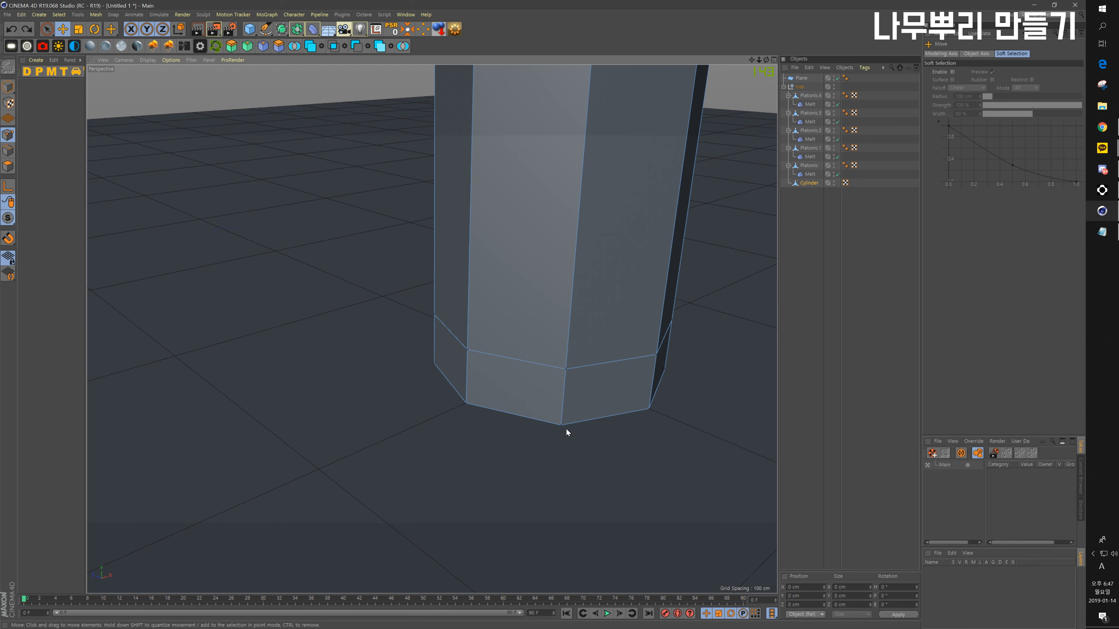
{"action": "key", "text": "u"}
{"action": "key", "text": "l"}
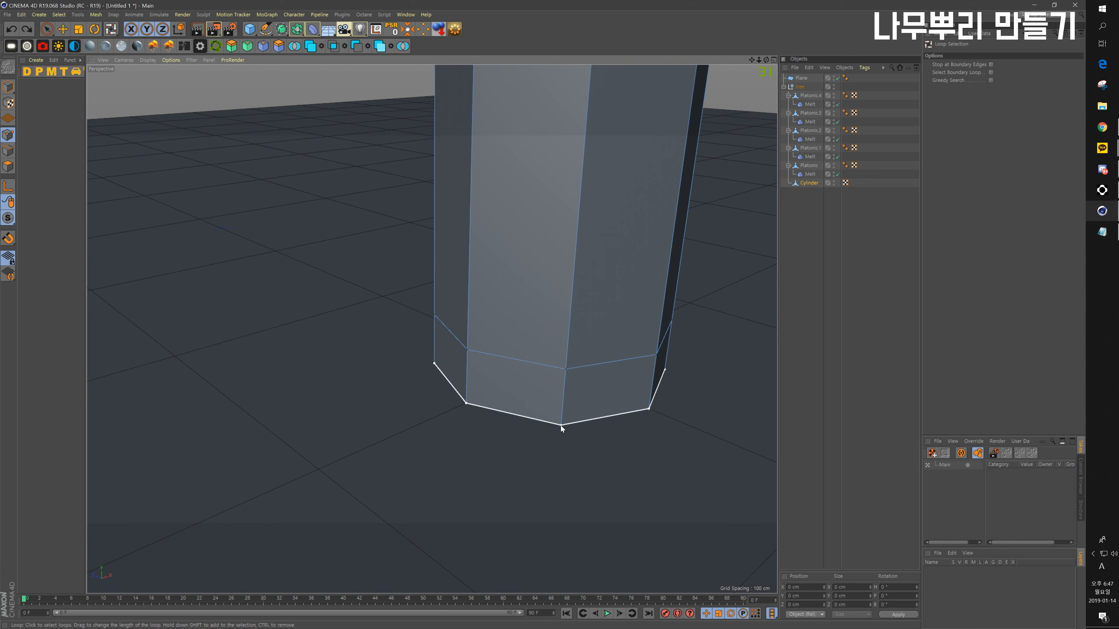
{"action": "left_click", "coordinate": [561, 426]}
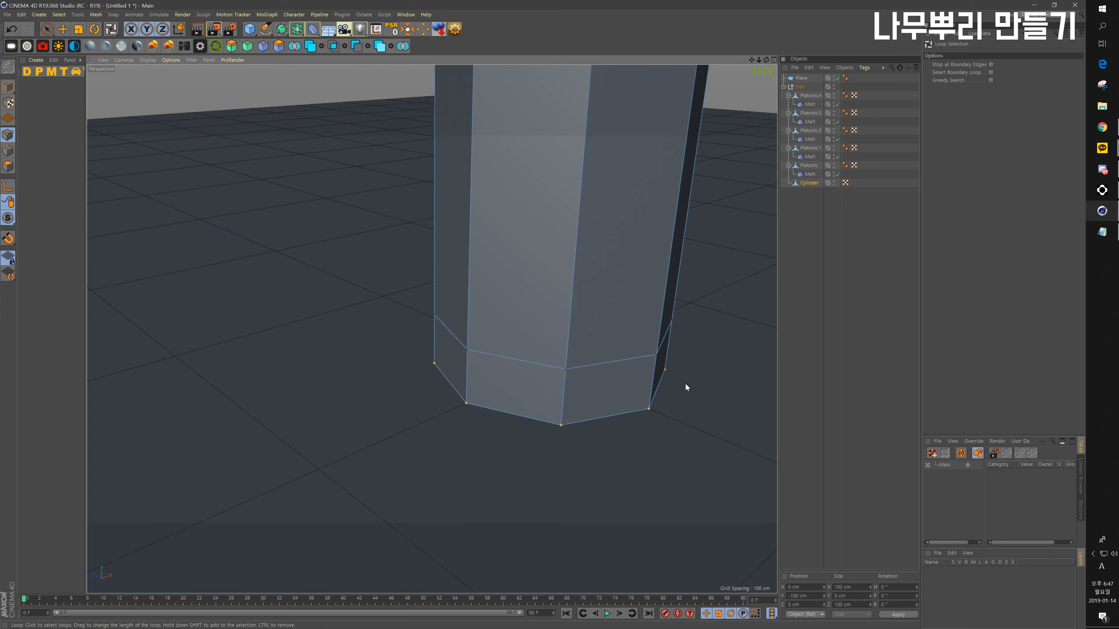
{"action": "left_click_drag", "start_coordinate": [513, 432], "coordinate": [634, 423], "text": "alt"}
{"action": "left_click_drag", "start_coordinate": [513, 383], "coordinate": [571, 440], "text": "alt"}
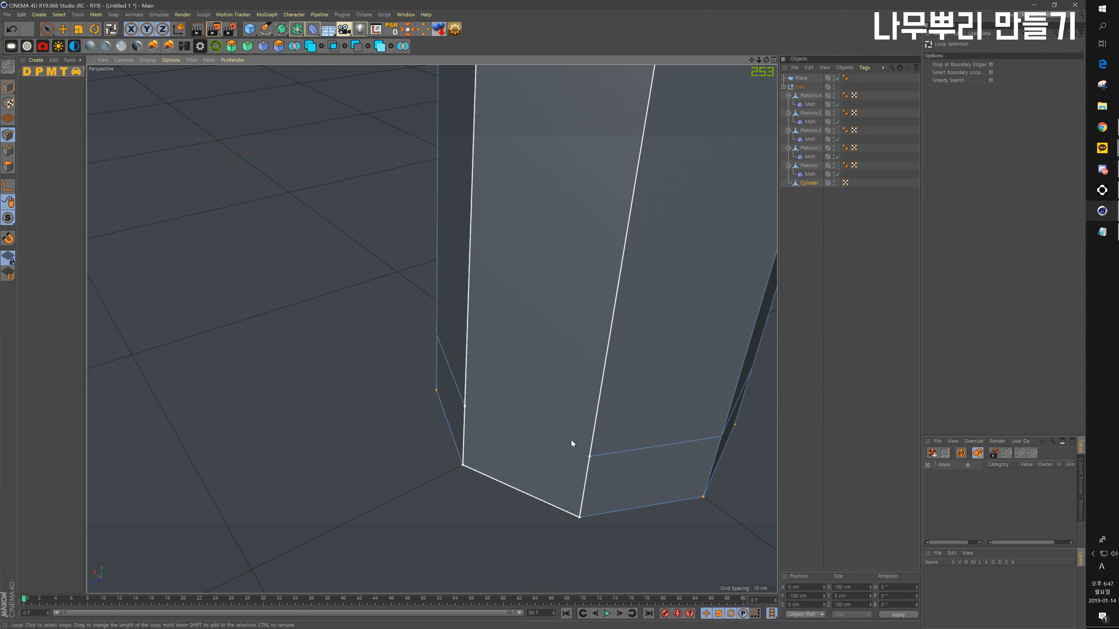
{"action": "key", "text": "t"}
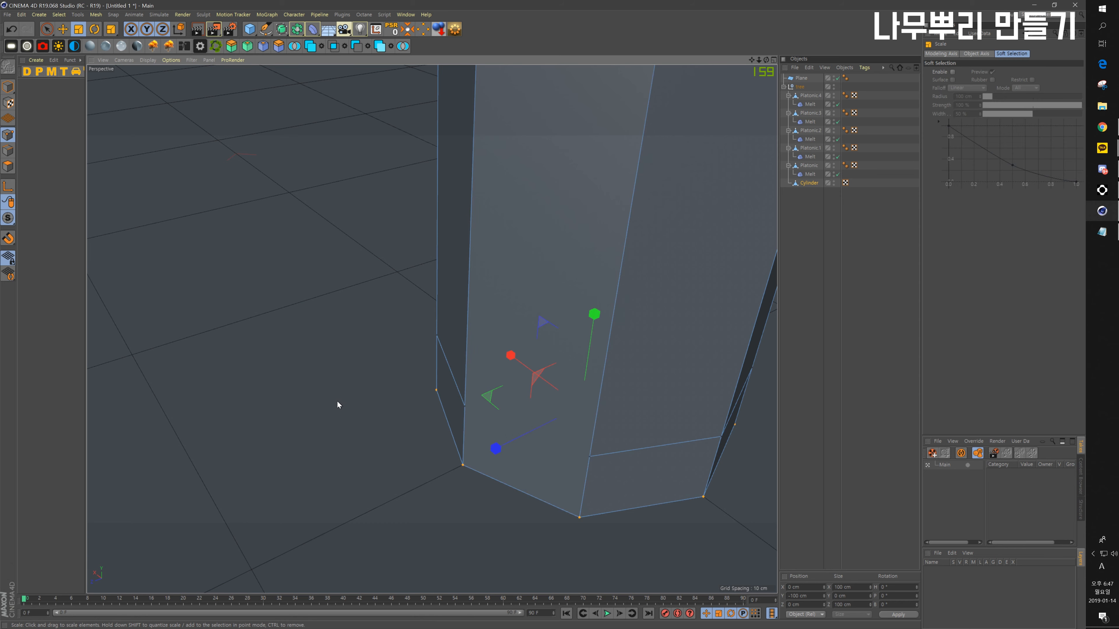
{"action": "left_click_drag", "start_coordinate": [336, 400], "coordinate": [422, 369]}
{"action": "key", "text": "space"}
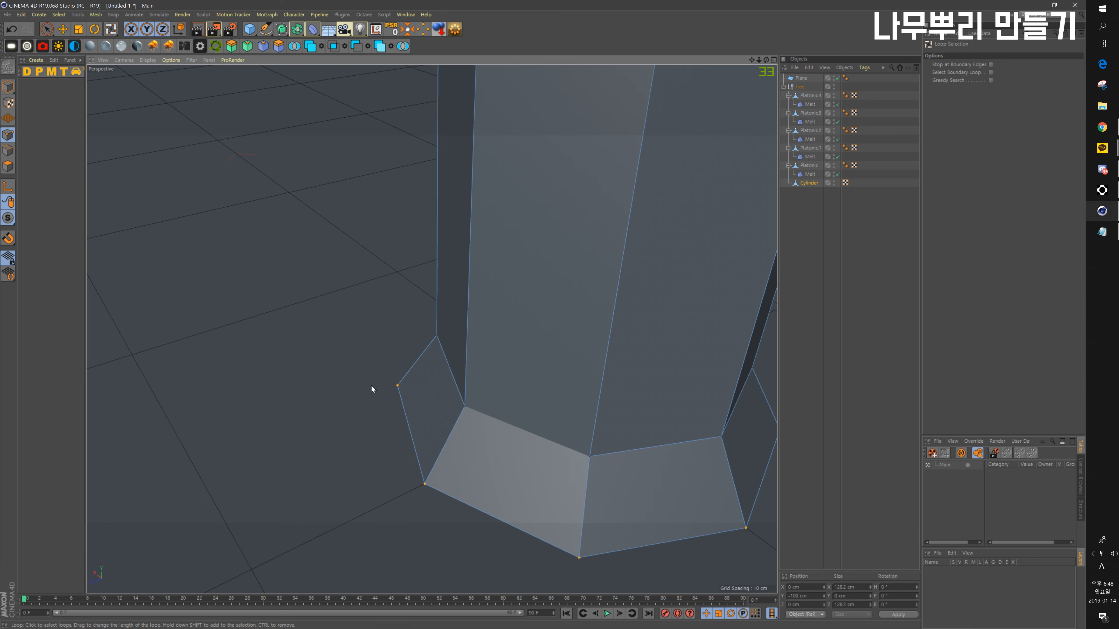
Step: Select one polygon of the flared trunk base and extrude it outward as the start of the first root
{"action": "middle_click_drag", "start_coordinate": [478, 459], "coordinate": [460, 321], "text": "alt"}
{"action": "left_click_drag", "start_coordinate": [561, 348], "coordinate": [374, 348], "text": "alt"}
{"action": "left_click", "coordinate": [5, 167]}
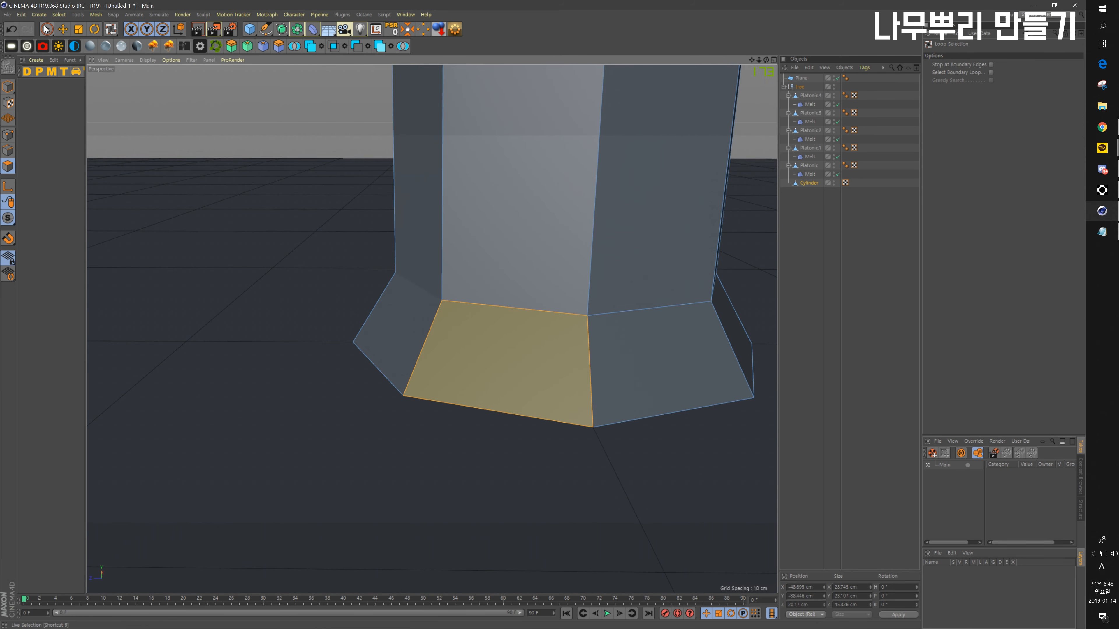
{"action": "left_click_drag", "start_coordinate": [489, 371], "coordinate": [405, 375], "text": "alt"}
{"action": "key", "text": "e"}
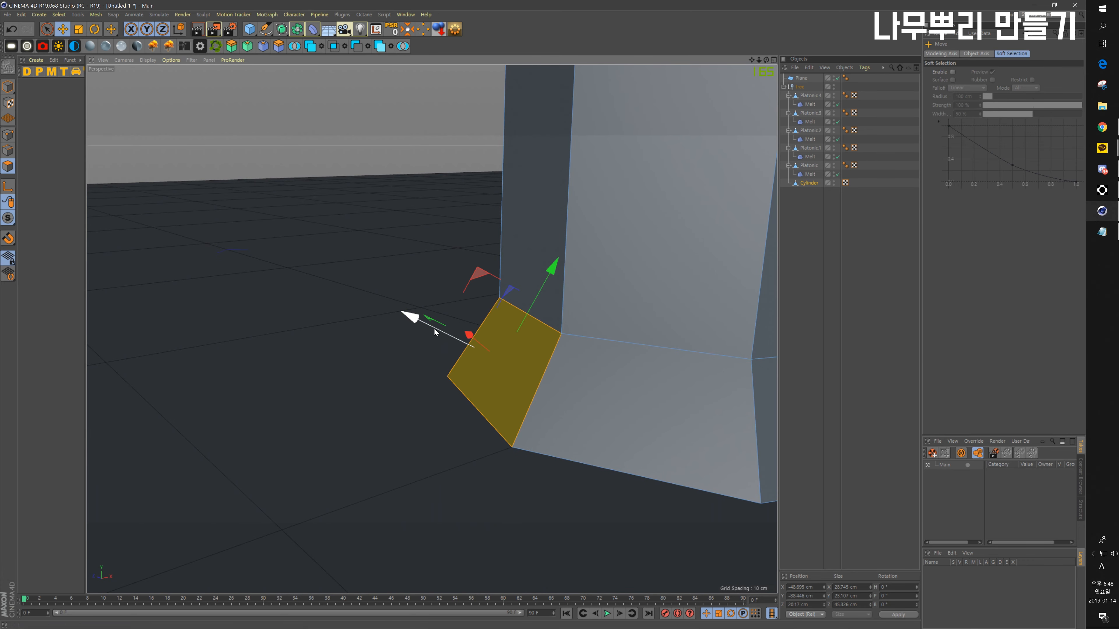
{"action": "left_click_drag", "start_coordinate": [414, 317], "coordinate": [386, 317]}
{"action": "key", "text": "ctrl+z"}
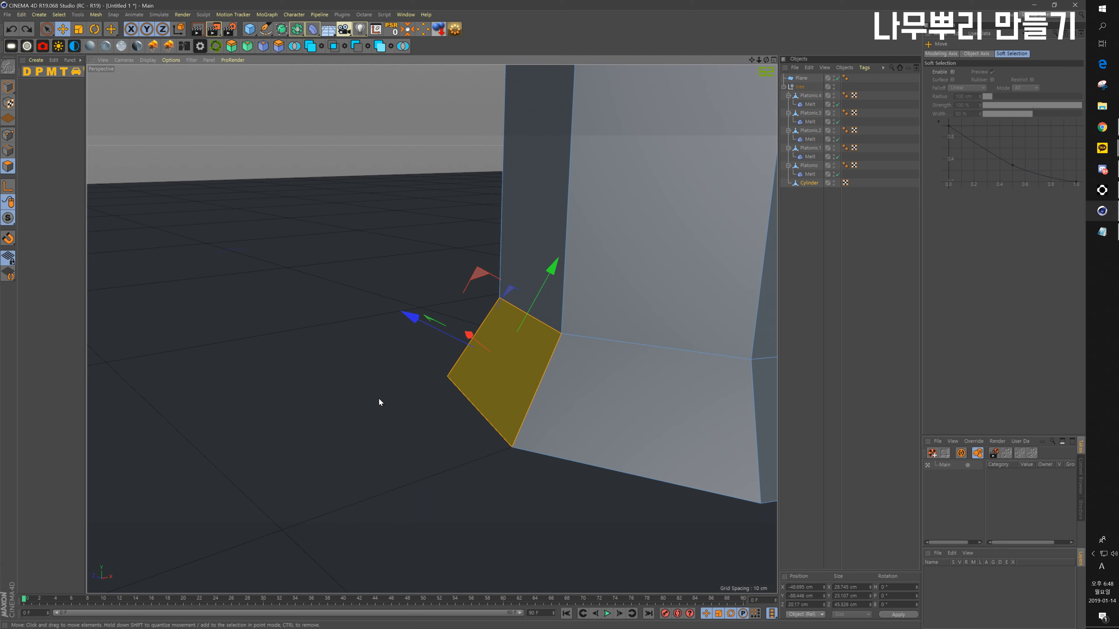
{"action": "left_click_drag", "start_coordinate": [379, 399], "coordinate": [474, 421], "text": "alt"}
{"action": "key", "text": "t"}
{"action": "key", "text": "d"}
{"action": "key", "text": "t"}
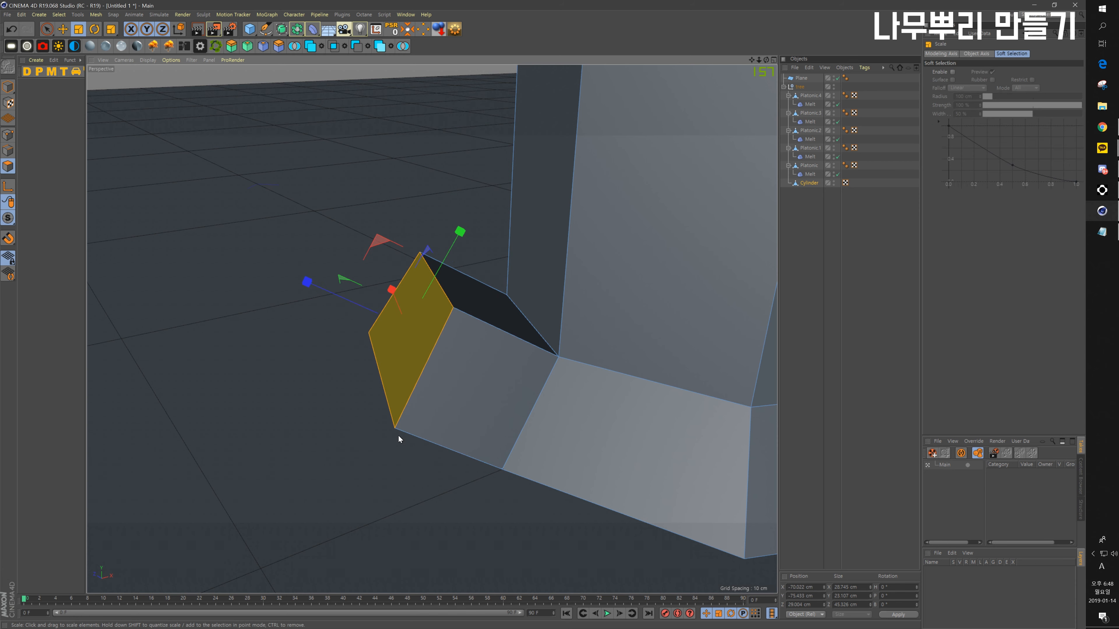
Step: Lower the first root's end face toward the ground and scale it down to about 21 cm wide in X
{"action": "key", "text": "e"}
{"action": "left_click_drag", "start_coordinate": [459, 230], "coordinate": [443, 358]}
{"action": "key", "text": "t"}
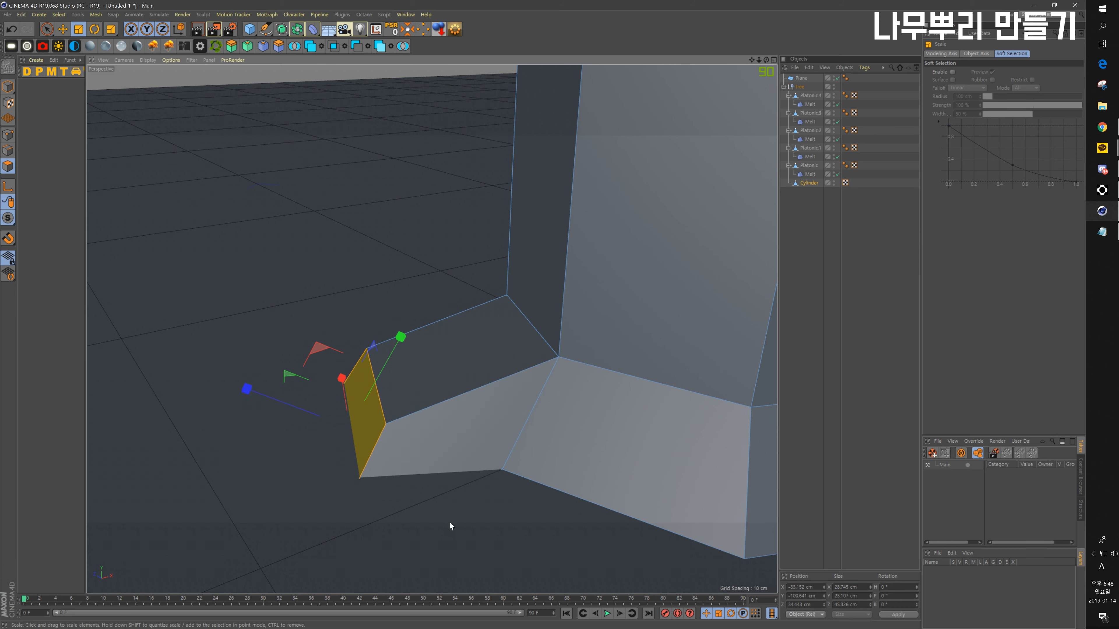
{"action": "left_click_drag", "start_coordinate": [449, 522], "coordinate": [339, 517]}
{"action": "key", "text": "e"}
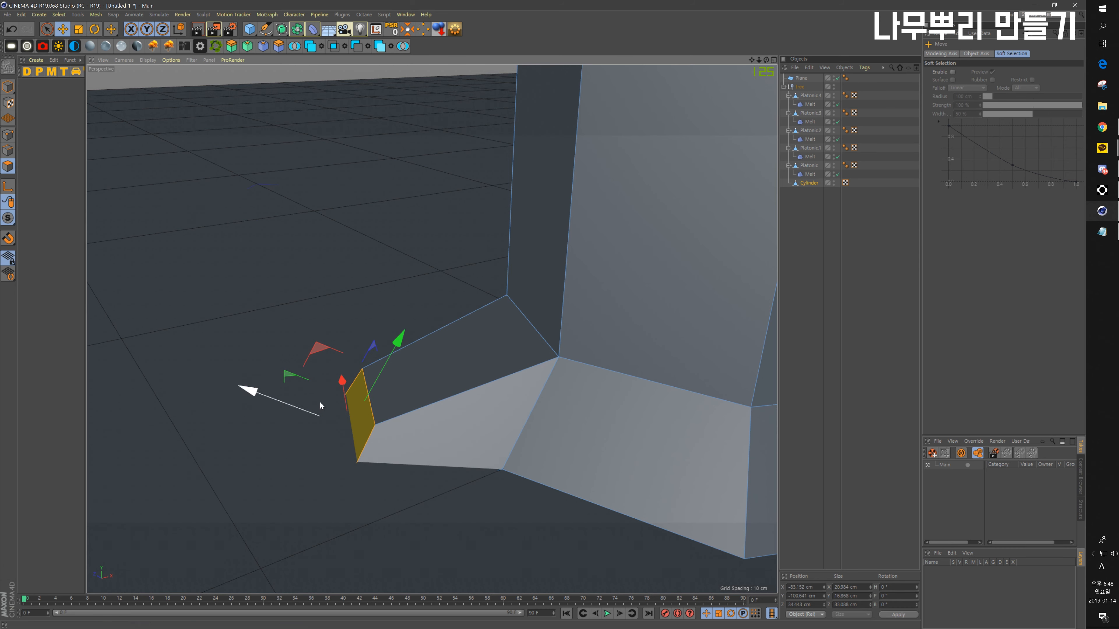
{"action": "mouse_move", "coordinate": [398, 340]}
{"action": "left_mouse_down"}
{"action": "mouse_move", "coordinate": [388, 351]}
{"action": "mouse_move", "coordinate": [394, 342]}
{"action": "left_mouse_up"}
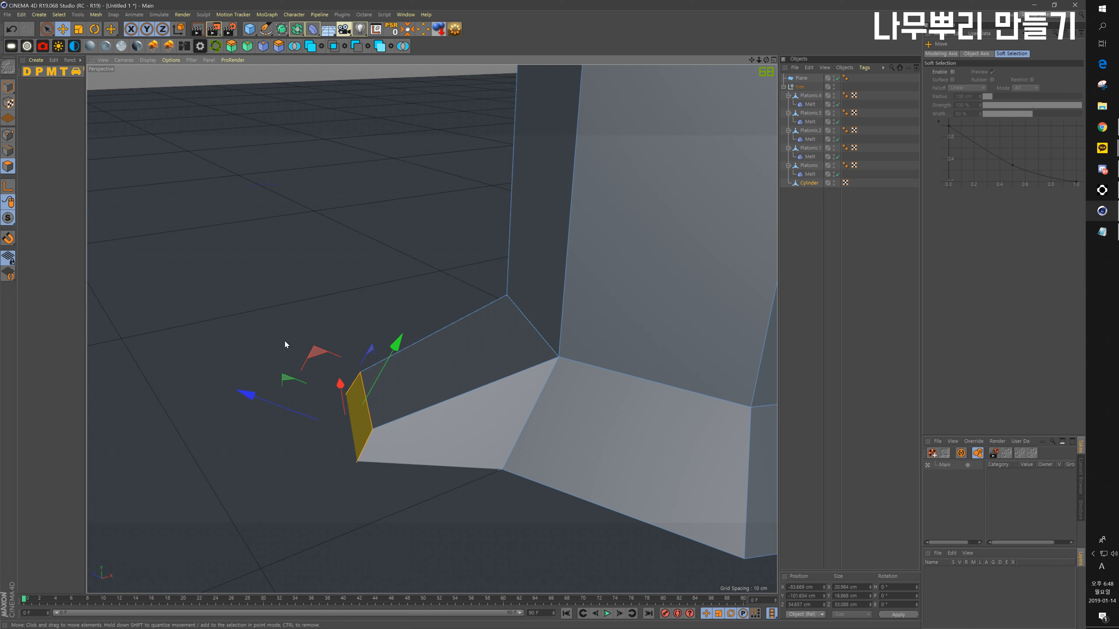
Step: Extrude a second segment from the first root's end, taper its end face and adjust the tip's position
{"action": "left_click_drag", "start_coordinate": [290, 331], "coordinate": [229, 327]}
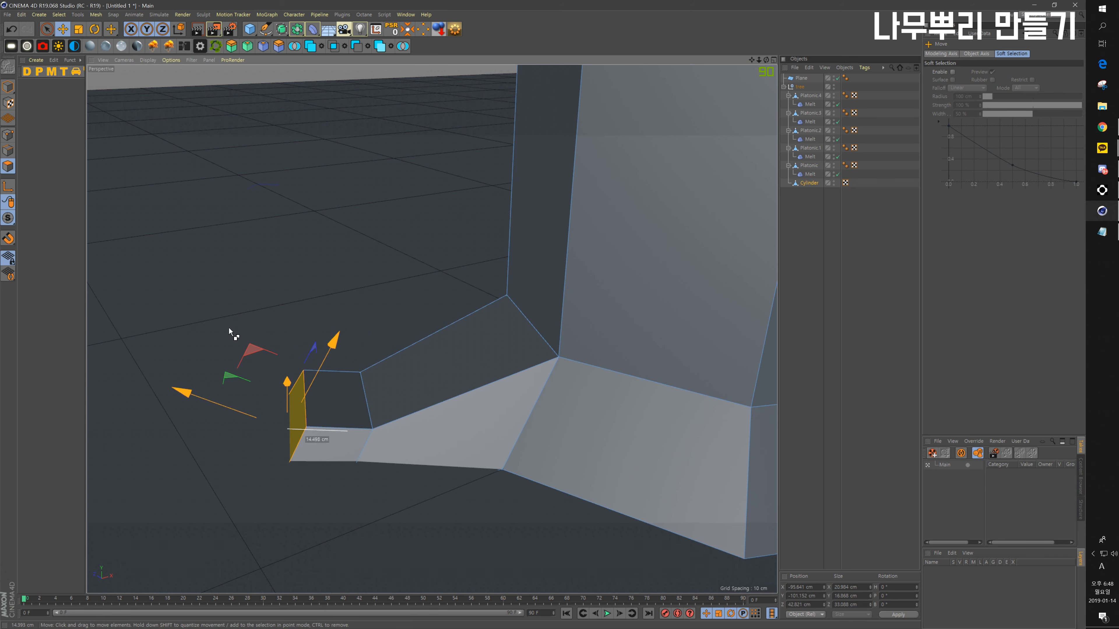
{"action": "left_click_drag", "start_coordinate": [330, 339], "coordinate": [273, 350]}
{"action": "key", "text": "t"}
{"action": "left_click_drag", "start_coordinate": [262, 356], "coordinate": [328, 353]}
{"action": "key", "text": "e"}
{"action": "left_click_drag", "start_coordinate": [282, 395], "coordinate": [281, 371]}
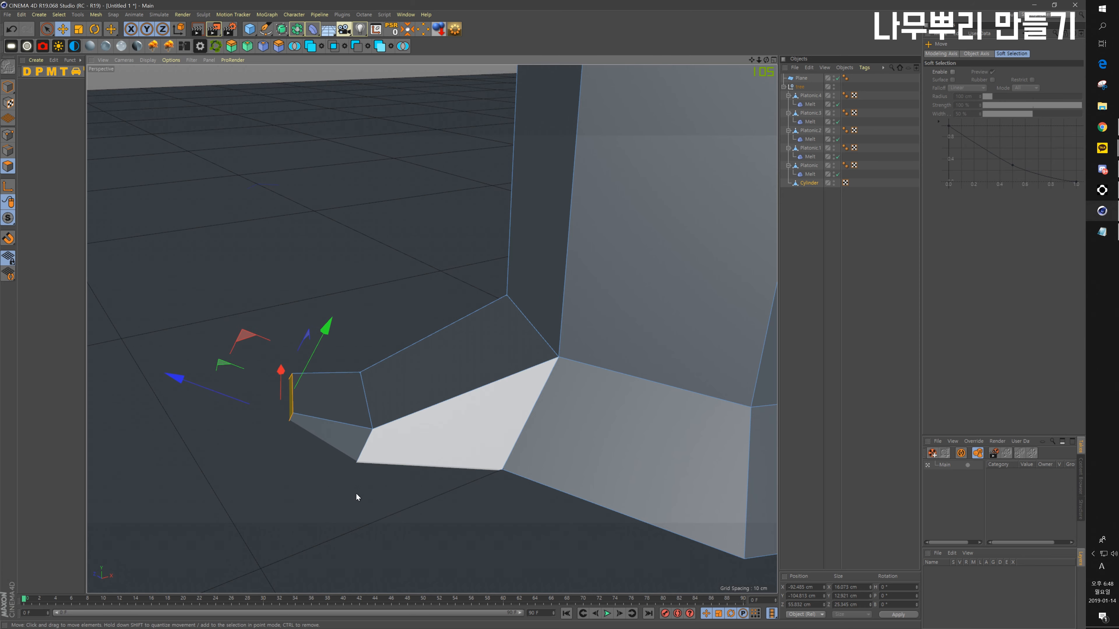
{"action": "left_click", "coordinate": [348, 350]}
Step: Extrude a second root from another base face, lower its end toward the ground and scale the end to about 40%
{"action": "left_click_drag", "start_coordinate": [350, 340], "coordinate": [566, 364], "text": "alt"}
{"action": "left_click", "coordinate": [566, 364]}
{"action": "left_click_drag", "start_coordinate": [638, 339], "coordinate": [467, 400]}
{"action": "left_click_drag", "start_coordinate": [530, 219], "coordinate": [475, 337]}
{"action": "key", "text": "t"}
{"action": "left_click_drag", "start_coordinate": [593, 484], "coordinate": [353, 507]}
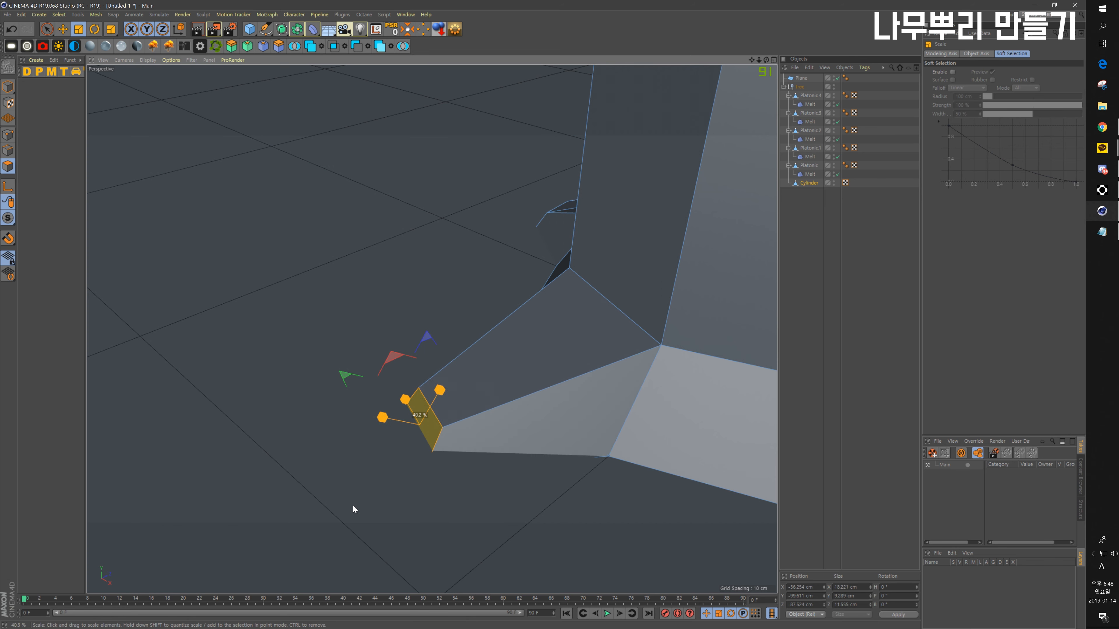
Step: Extrude the second root's end further outward and shrink the end face into a thin tip
{"action": "key", "text": "e"}
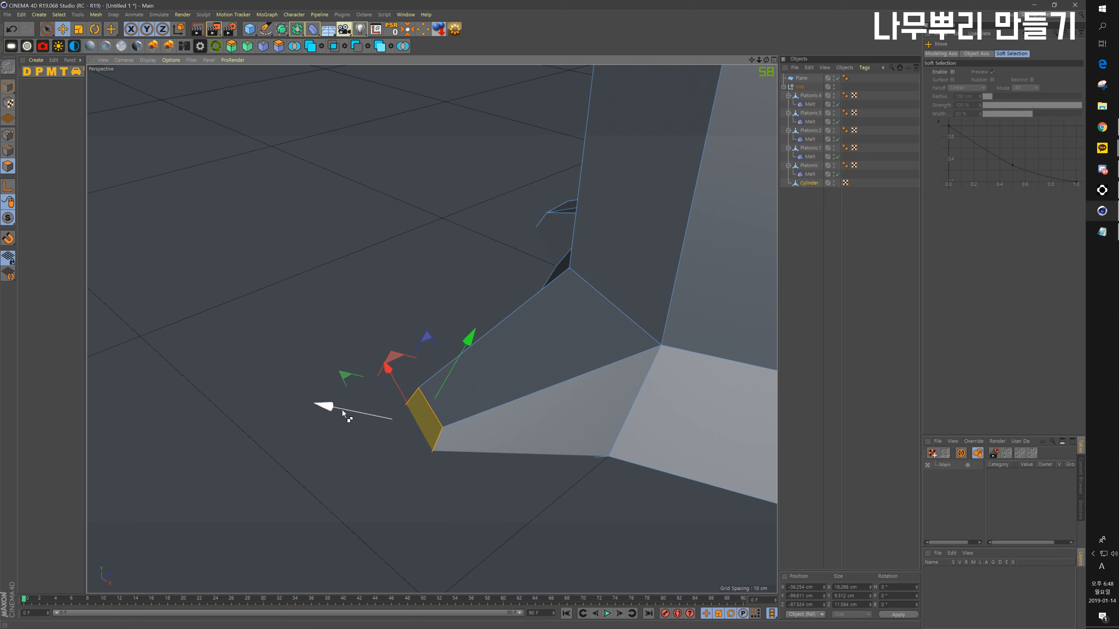
{"action": "left_click_drag", "start_coordinate": [342, 411], "coordinate": [245, 396], "text": "ctrl"}
{"action": "key", "text": "t"}
{"action": "left_click_drag", "start_coordinate": [441, 392], "coordinate": [262, 356]}
{"action": "key", "text": "e"}
{"action": "left_click", "coordinate": [616, 416]}
Step: Extrude a third root outward from an untouched base face of the trunk and lower its end toward the ground
{"action": "middle_click_drag", "start_coordinate": [616, 415], "coordinate": [493, 398], "text": "alt"}
{"action": "left_click_drag", "start_coordinate": [494, 398], "coordinate": [379, 423], "text": "alt"}
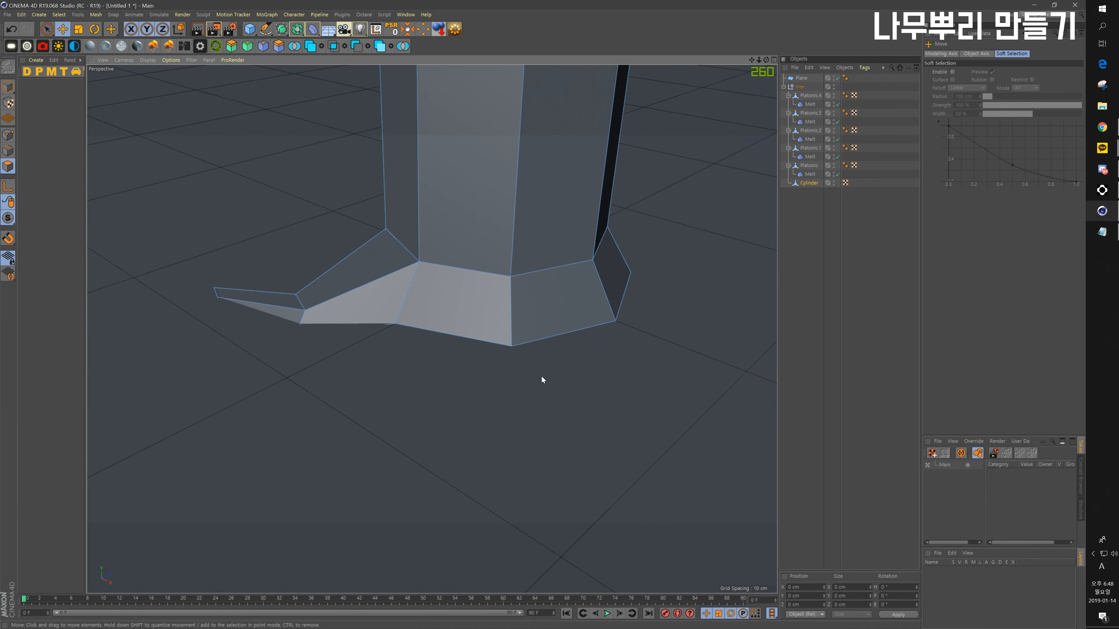
{"action": "left_click_drag", "start_coordinate": [542, 376], "coordinate": [394, 408], "text": "alt"}
{"action": "left_click_drag", "start_coordinate": [493, 419], "coordinate": [503, 351], "text": "alt"}
{"action": "left_click", "coordinate": [504, 352]}
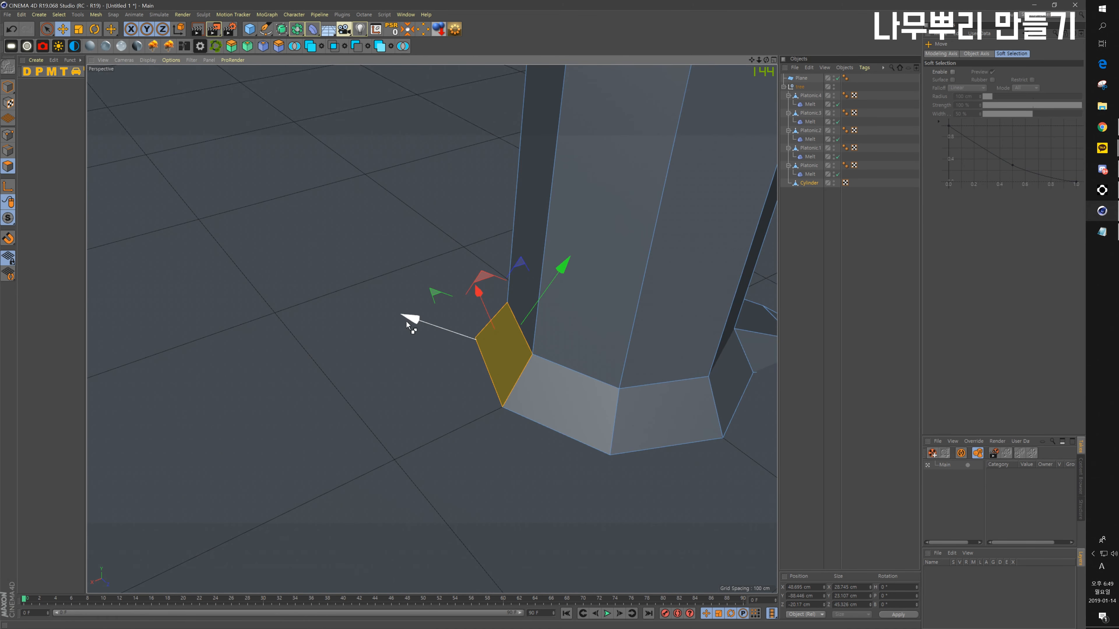
{"action": "left_click_drag", "start_coordinate": [407, 322], "coordinate": [270, 316], "text": "ctrl"}
{"action": "left_click_drag", "start_coordinate": [435, 232], "coordinate": [382, 326]}
Step: Shrink the third root's end face, move it about 30 cm further out and lower it to the ground
{"action": "key", "text": "t"}
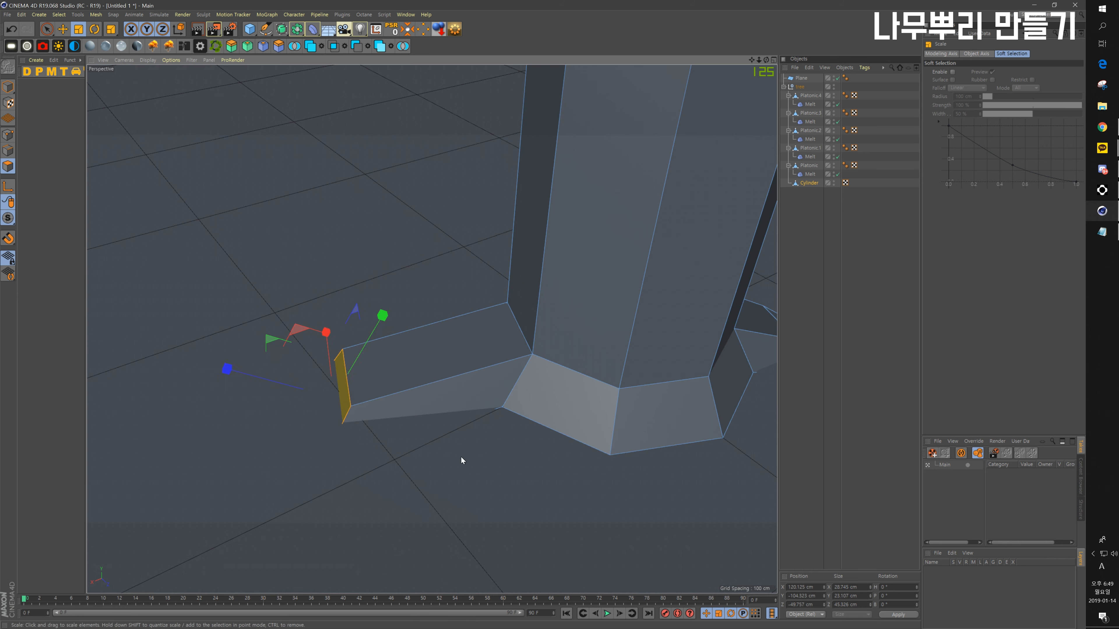
{"action": "left_click_drag", "start_coordinate": [461, 458], "coordinate": [270, 471]}
{"action": "key", "text": "e"}
{"action": "left_click_drag", "start_coordinate": [248, 371], "coordinate": [176, 374]}
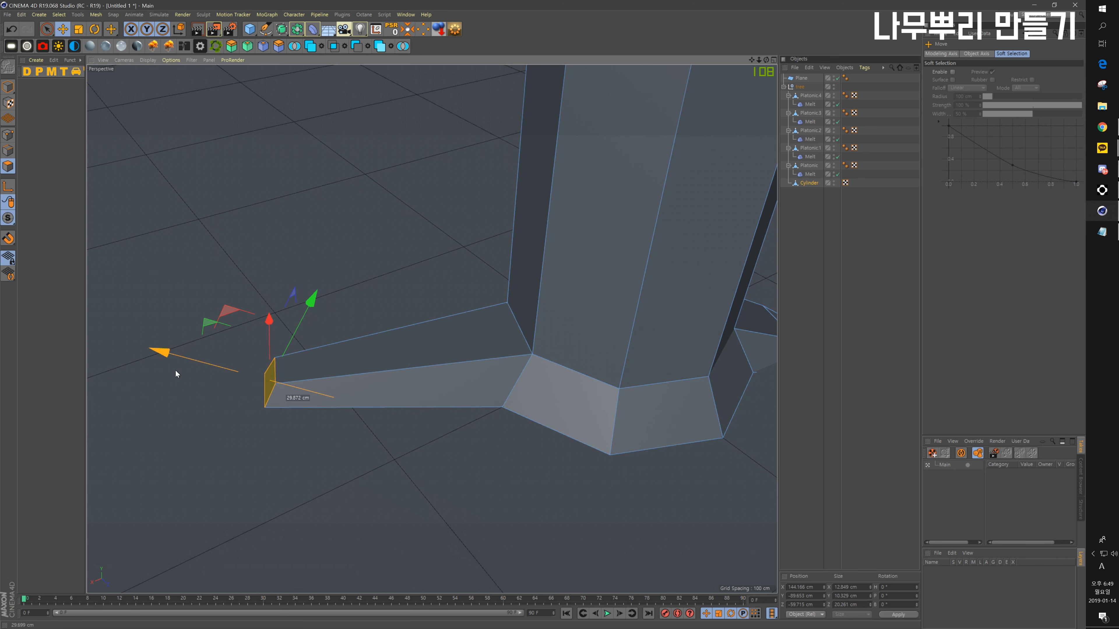
{"action": "left_click_drag", "start_coordinate": [311, 307], "coordinate": [297, 337]}
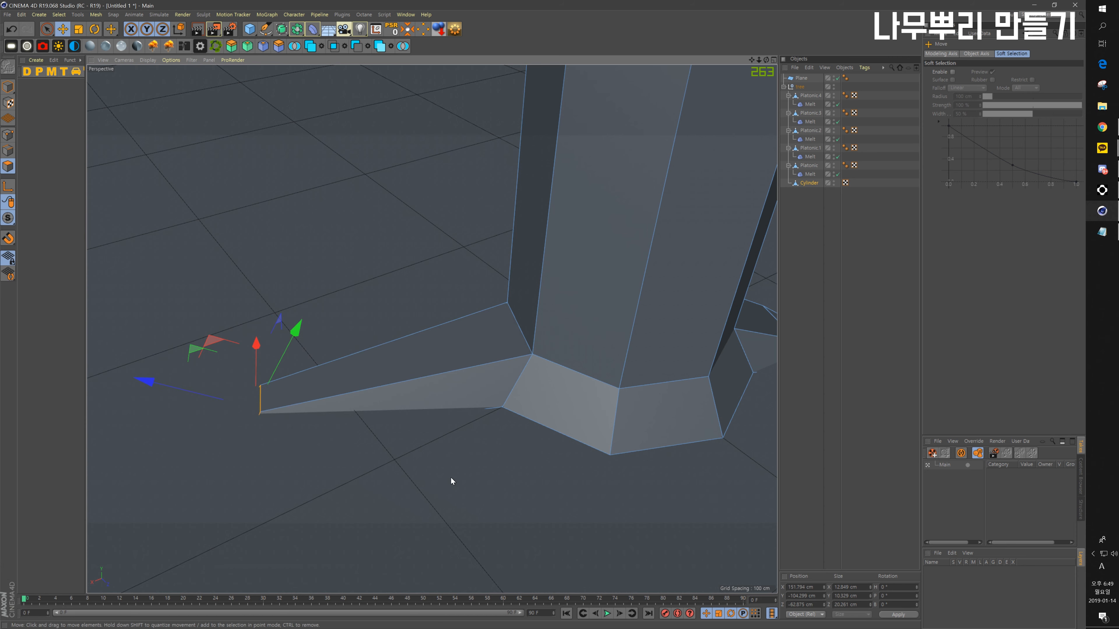
{"action": "left_click", "coordinate": [454, 478]}
Step: Extrude a fourth root from the next free base face, lower its end and shrink the end face
{"action": "middle_click_drag", "start_coordinate": [525, 496], "coordinate": [385, 460], "text": "alt"}
{"action": "left_click_drag", "start_coordinate": [385, 460], "coordinate": [238, 462], "text": "alt"}
{"action": "middle_click_drag", "start_coordinate": [238, 463], "coordinate": [493, 472], "text": "alt"}
{"action": "left_click_drag", "start_coordinate": [494, 475], "coordinate": [532, 390], "text": "alt"}
{"action": "left_click", "coordinate": [529, 383]}
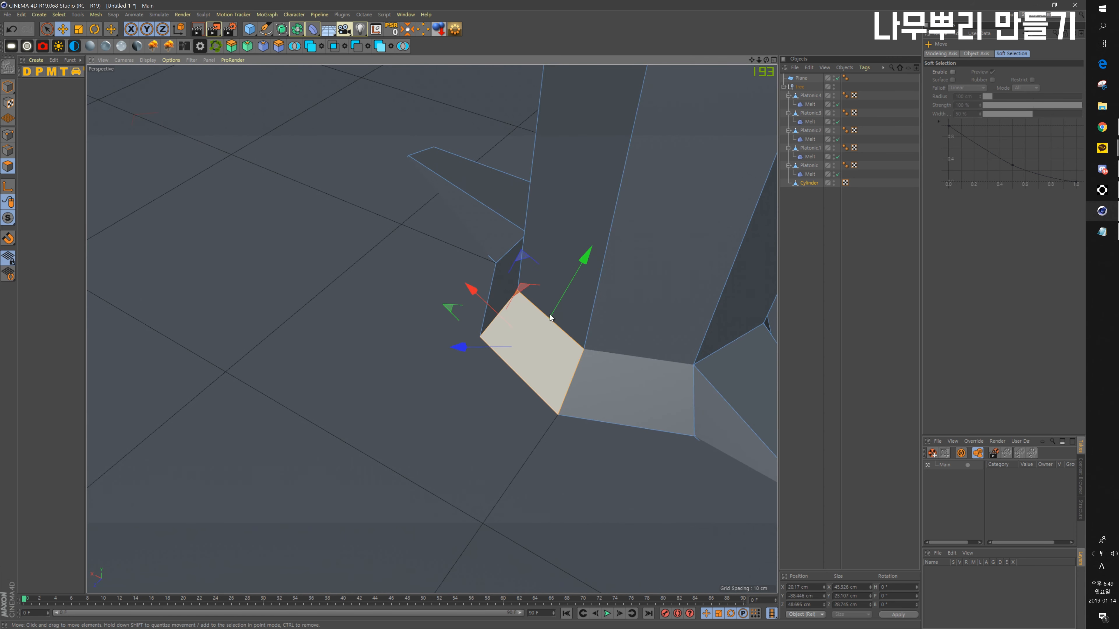
{"action": "left_click_drag", "start_coordinate": [490, 337], "coordinate": [286, 373], "text": "ctrl"}
{"action": "left_click_drag", "start_coordinate": [410, 262], "coordinate": [366, 373]}
{"action": "key", "text": "t"}
{"action": "left_click_drag", "start_coordinate": [552, 493], "coordinate": [304, 502]}
Step: Extrude a second segment from the fourth root's end and bend it sideways along the ground
{"action": "key", "text": "e"}
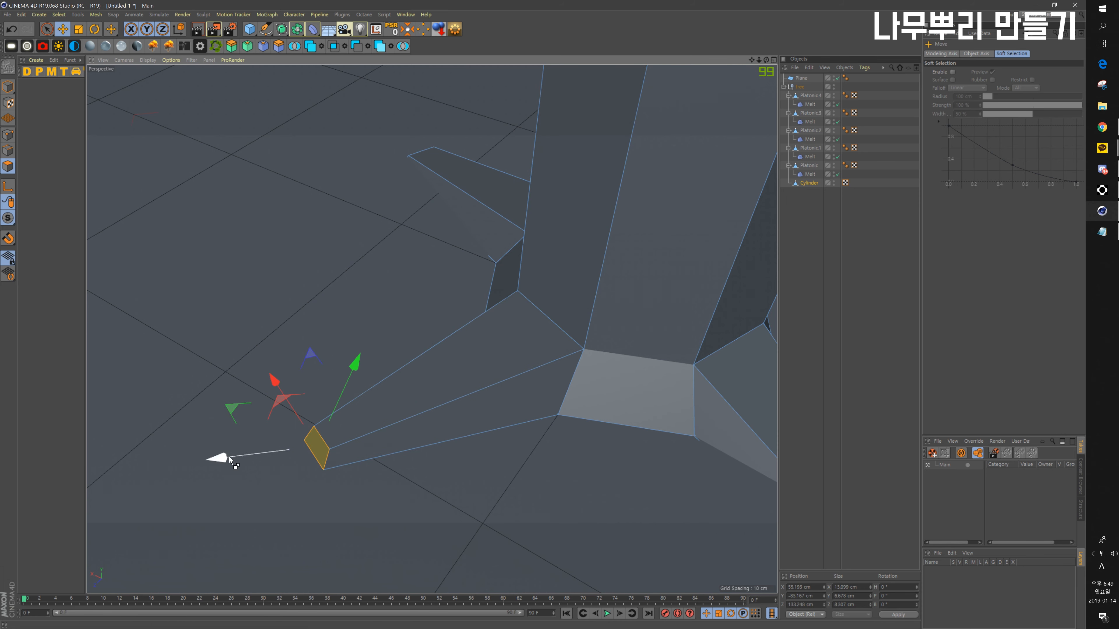
{"action": "left_click_drag", "start_coordinate": [230, 460], "coordinate": [232, 306]}
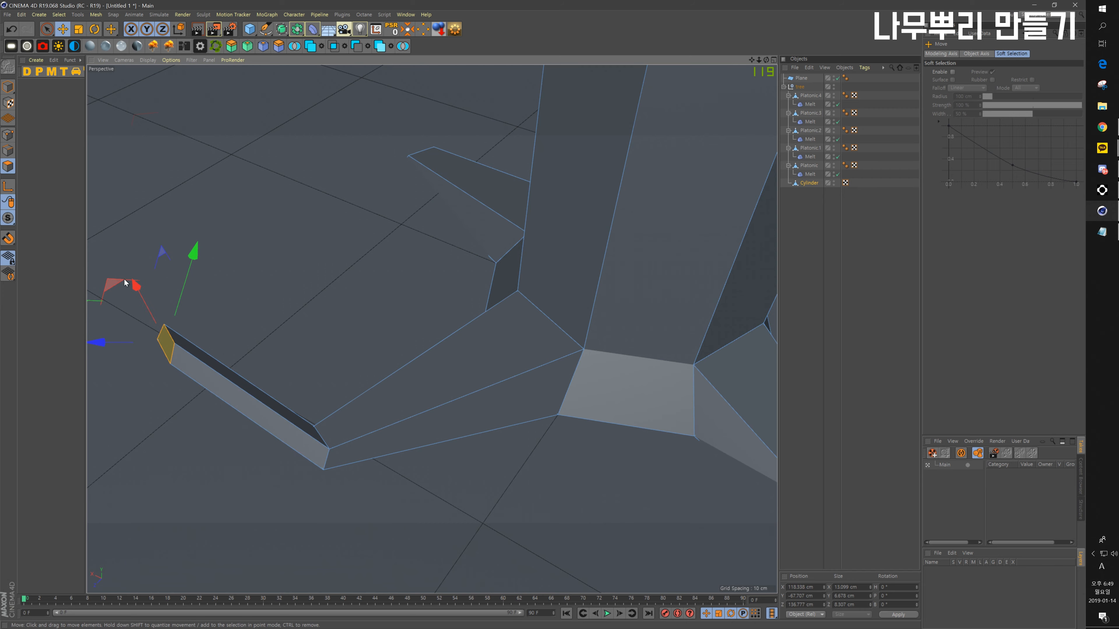
{"action": "left_click_drag", "start_coordinate": [125, 283], "coordinate": [290, 623]}
{"action": "middle_click_drag", "start_coordinate": [427, 404], "coordinate": [444, 330], "text": "alt"}
{"action": "left_click_drag", "start_coordinate": [444, 331], "coordinate": [534, 379], "text": "alt"}
{"action": "left_click", "coordinate": [622, 357]}
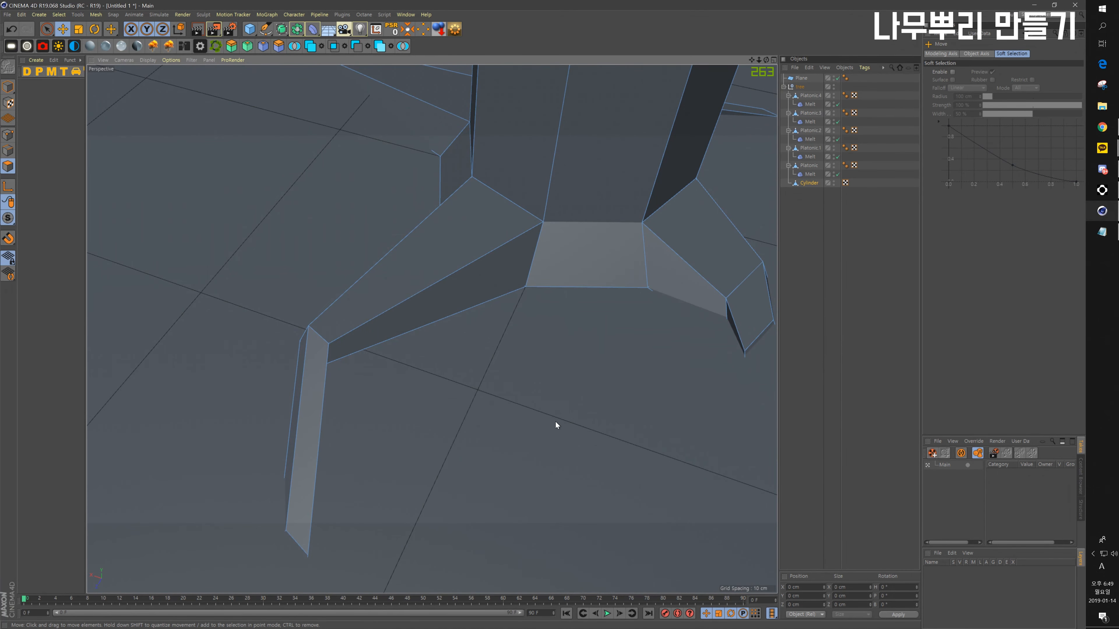
Step: Examine the roots around the trunk's base from several sides and distances
{"action": "left_click_drag", "start_coordinate": [555, 421], "coordinate": [531, 398], "text": "alt"}
{"action": "middle_click_drag", "start_coordinate": [531, 398], "coordinate": [424, 372], "text": "alt"}
{"action": "scroll", "coordinate": [428, 371], "scroll_direction": "down", "scroll_amount": 7}
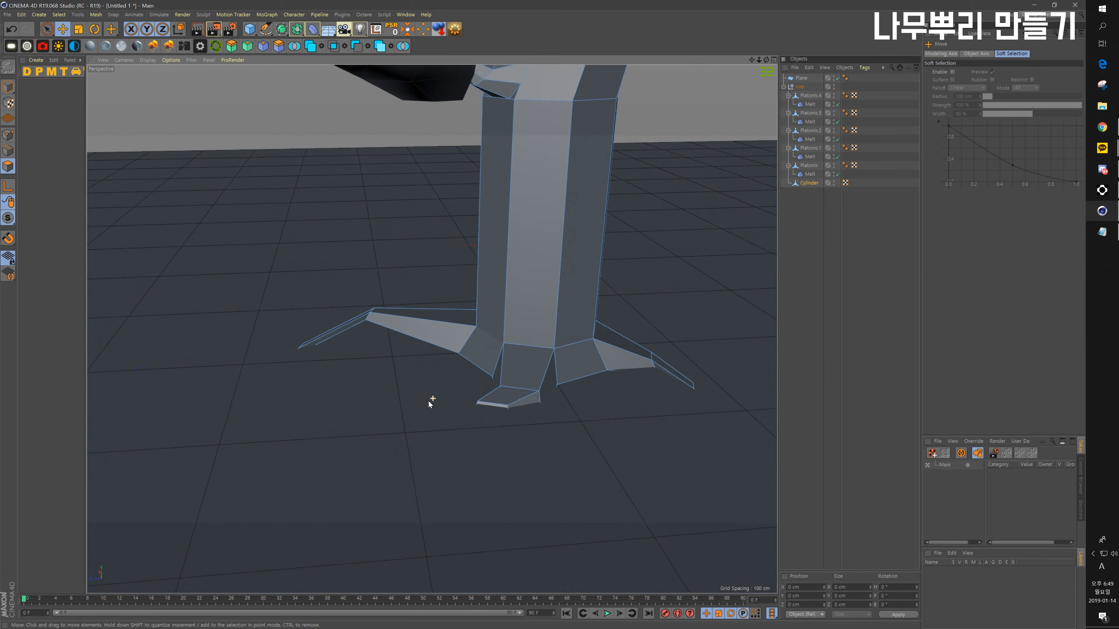
{"action": "left_click_drag", "start_coordinate": [430, 403], "coordinate": [516, 416], "text": "alt"}
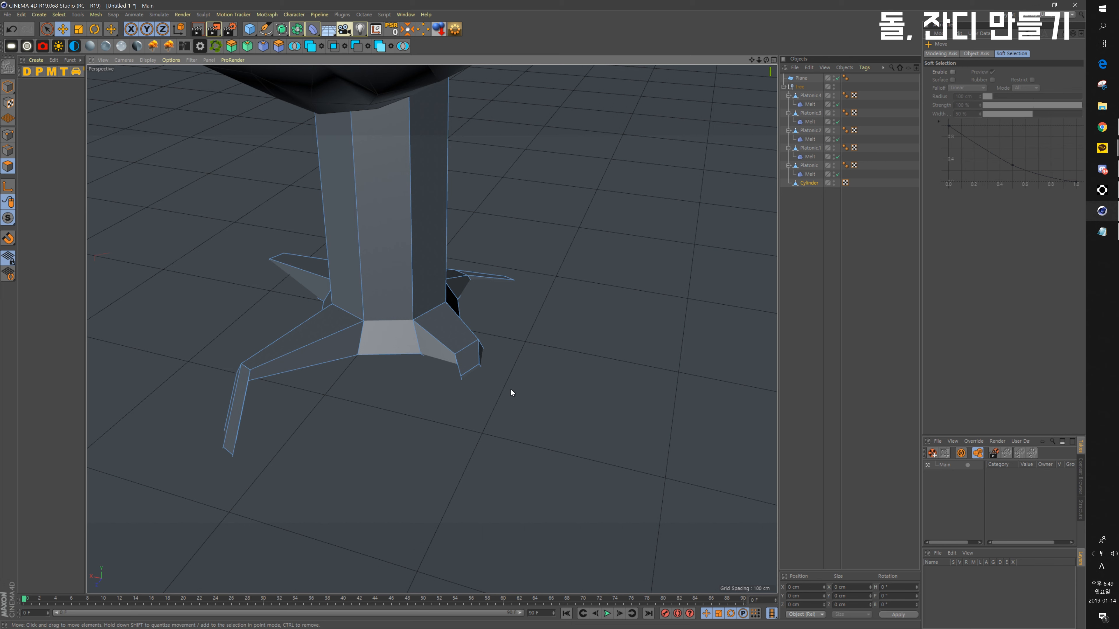
{"action": "key", "text": "alt+Tab"}
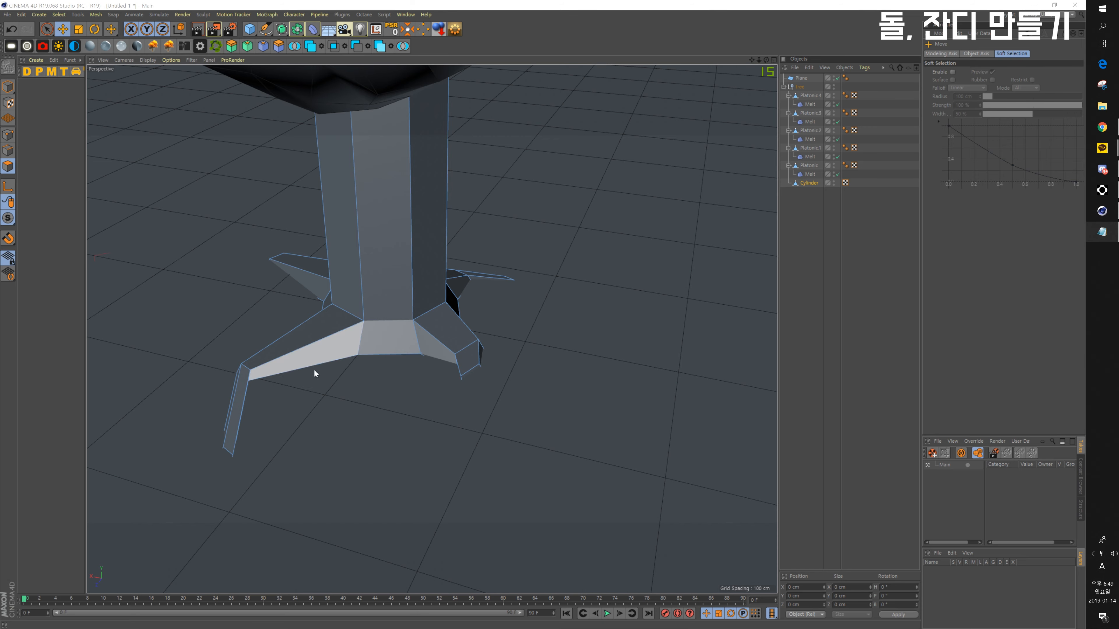
{"action": "left_click", "coordinate": [508, 397]}
{"action": "left_click_drag", "start_coordinate": [576, 300], "coordinate": [503, 447], "text": "alt"}
{"action": "left_click_drag", "start_coordinate": [497, 388], "coordinate": [417, 436], "text": "alt"}
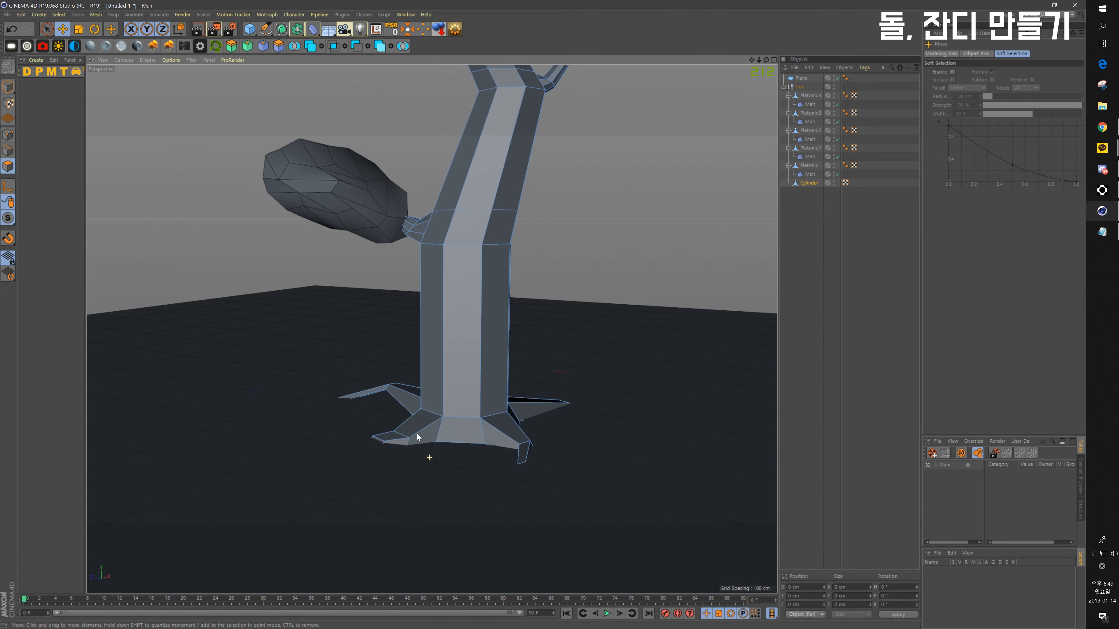
Step: Collapse the tree group in the object hierarchy and clear the selection
{"action": "left_click", "coordinate": [784, 87]}
{"action": "left_click", "coordinate": [803, 132]}
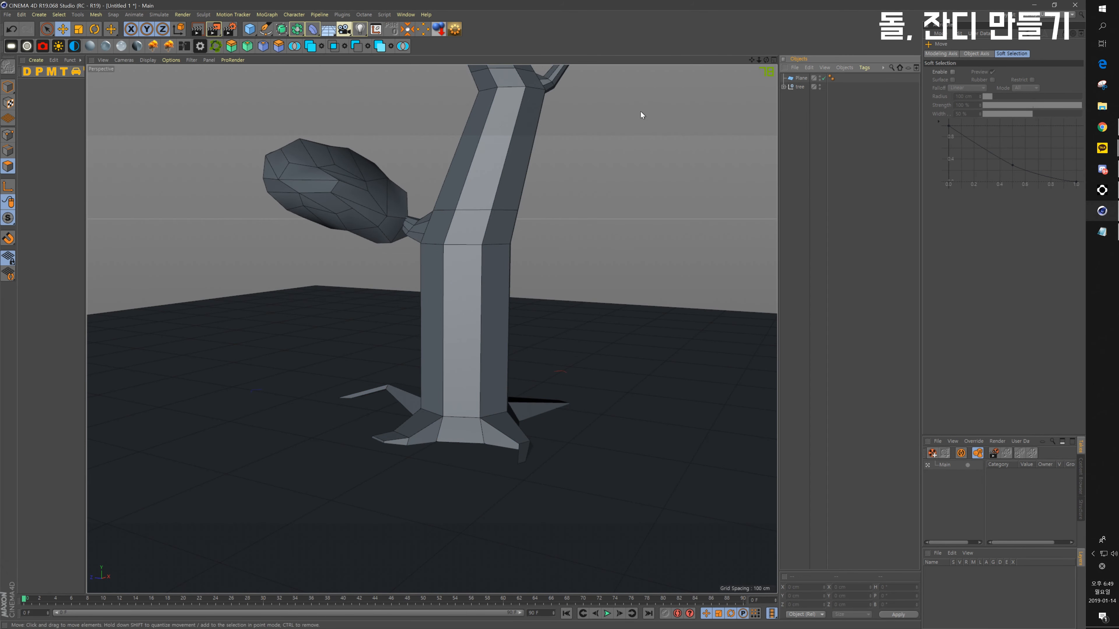
{"action": "left_click", "coordinate": [249, 29]}
{"action": "key", "text": "ctrl+z"}
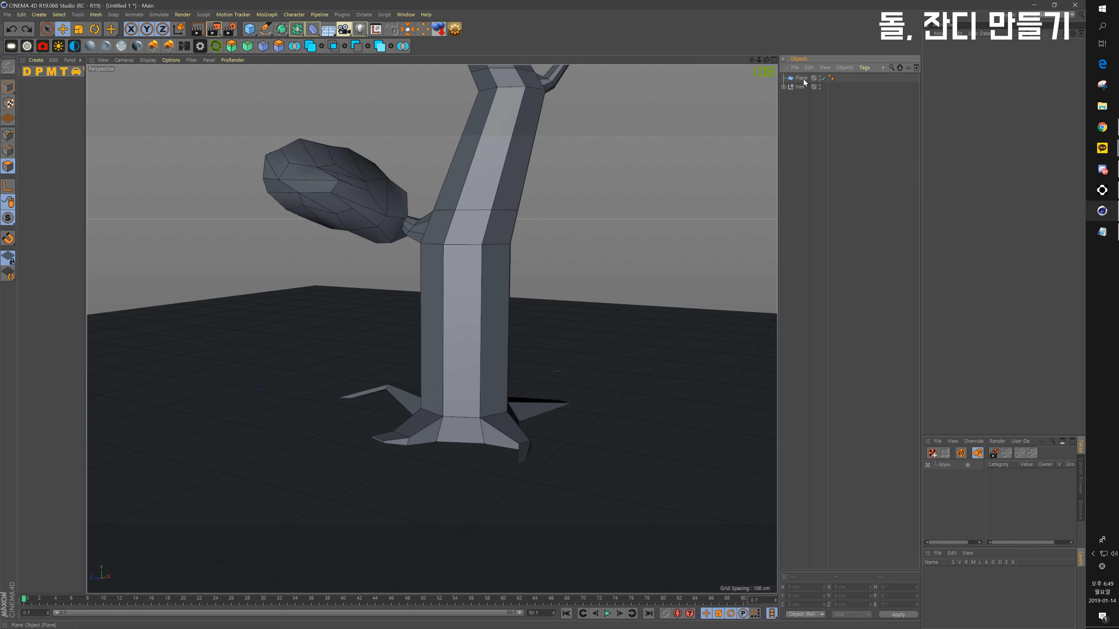
Step: Add a Platonic primitive and move it away from the trunk onto open ground
{"action": "left_click", "coordinate": [250, 29]}
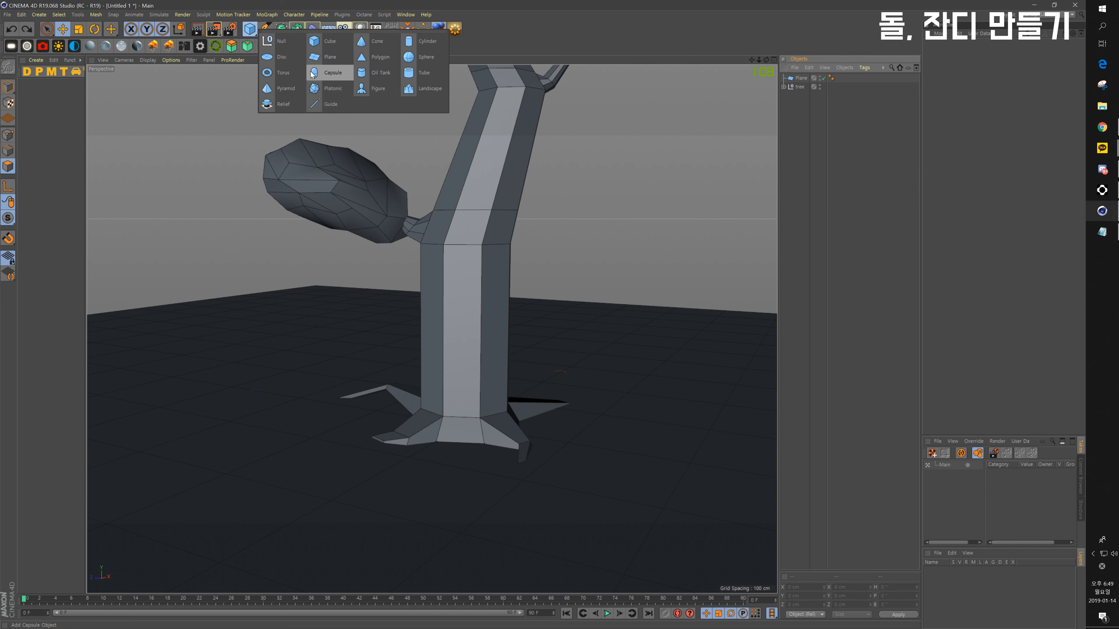
{"action": "left_click", "coordinate": [332, 89]}
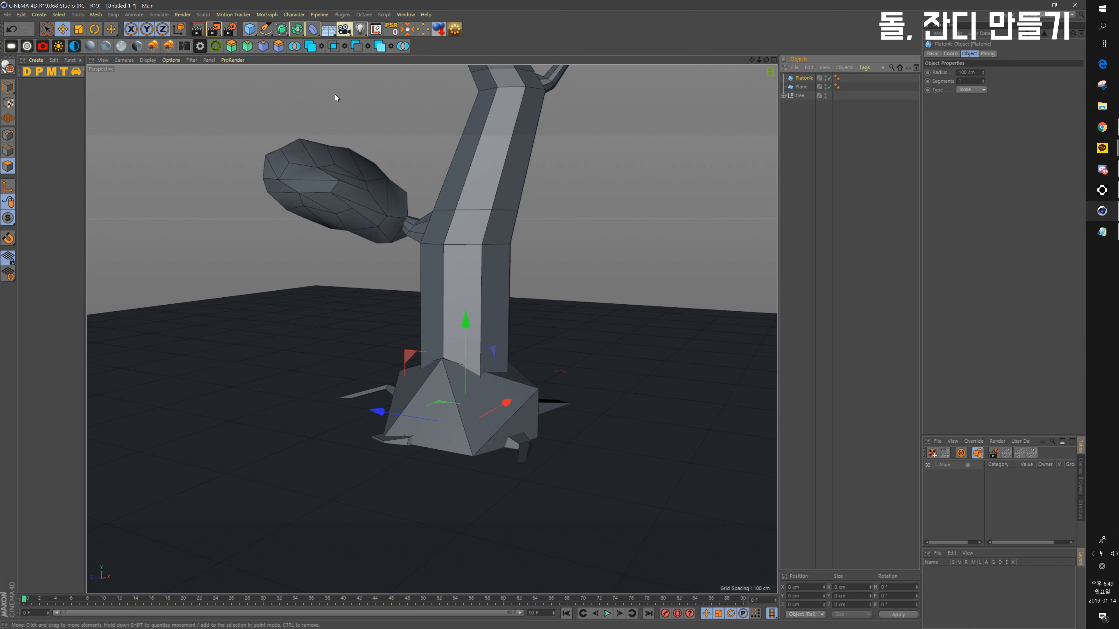
{"action": "left_click_drag", "start_coordinate": [360, 398], "coordinate": [581, 476]}
{"action": "scroll", "coordinate": [639, 462], "scroll_direction": "up", "scroll_amount": 3}
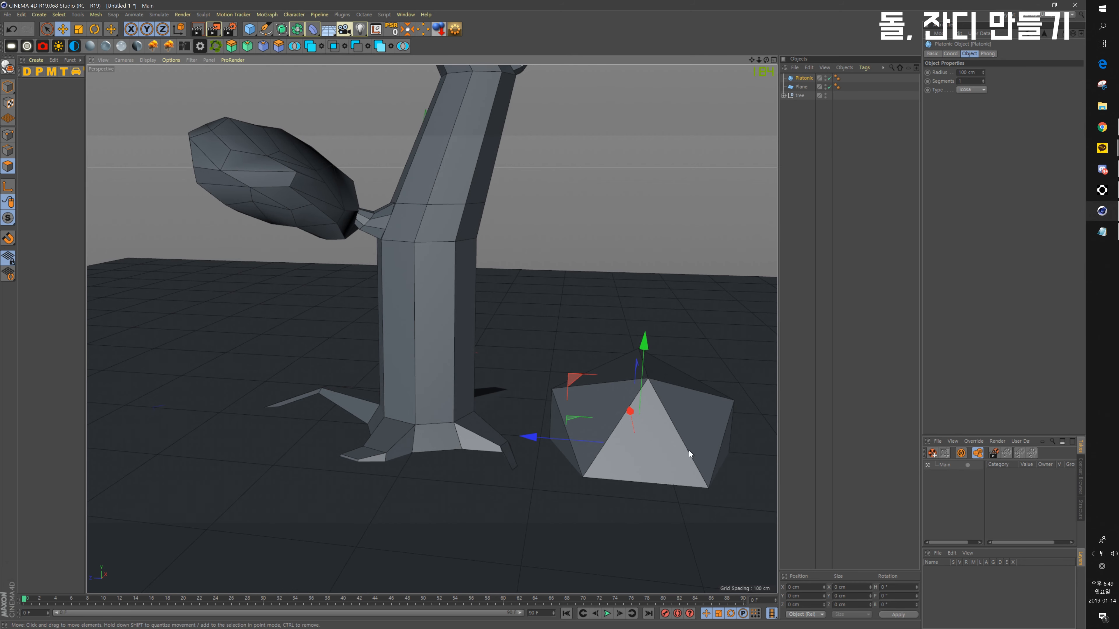
Step: Scale the Platonic object down to a small stone size beside the tree's roots
{"action": "key", "text": "t"}
{"action": "left_click_drag", "start_coordinate": [689, 450], "coordinate": [526, 494]}
{"action": "key", "text": "e"}
{"action": "left_click_drag", "start_coordinate": [743, 376], "coordinate": [563, 408], "text": "alt"}
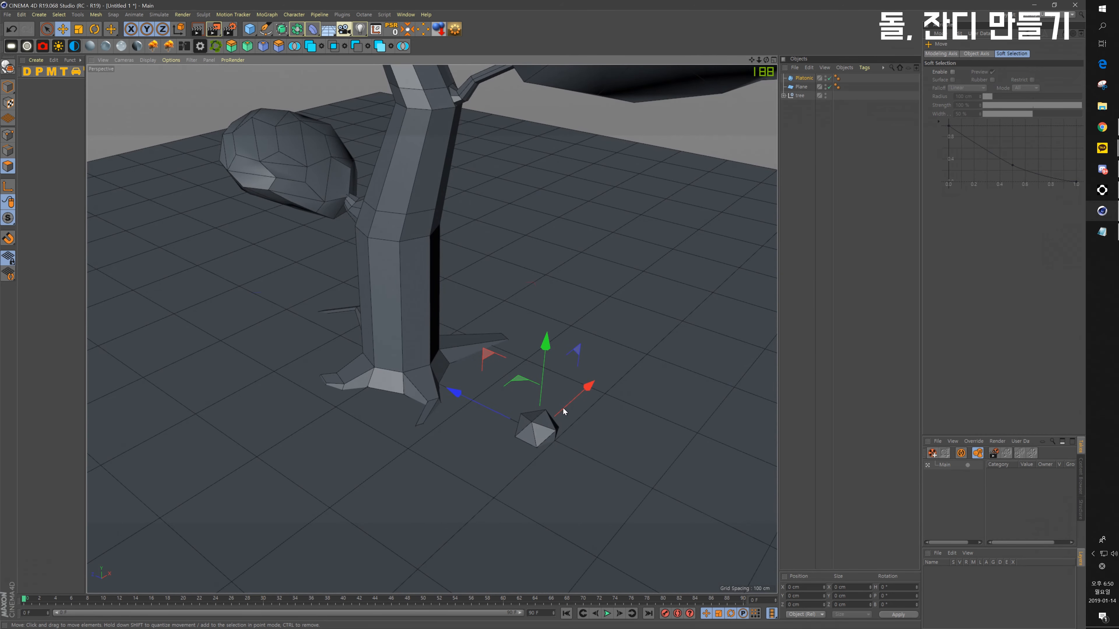
{"action": "key", "text": "t"}
{"action": "left_click_drag", "start_coordinate": [635, 380], "coordinate": [588, 368]}
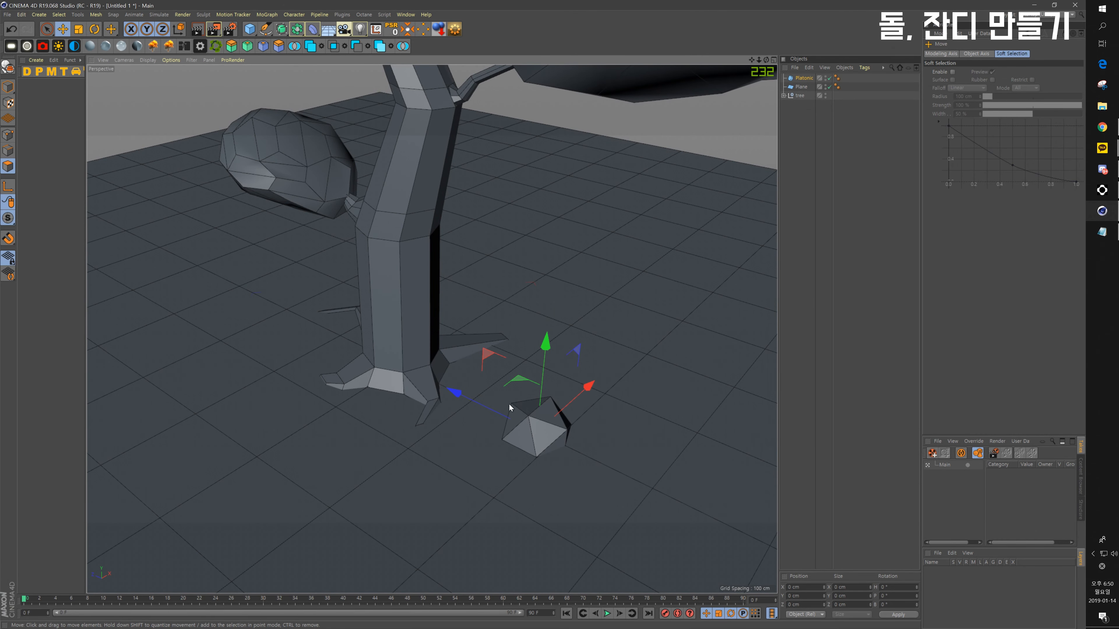
{"action": "left_click_drag", "start_coordinate": [472, 403], "coordinate": [670, 410], "text": "alt"}
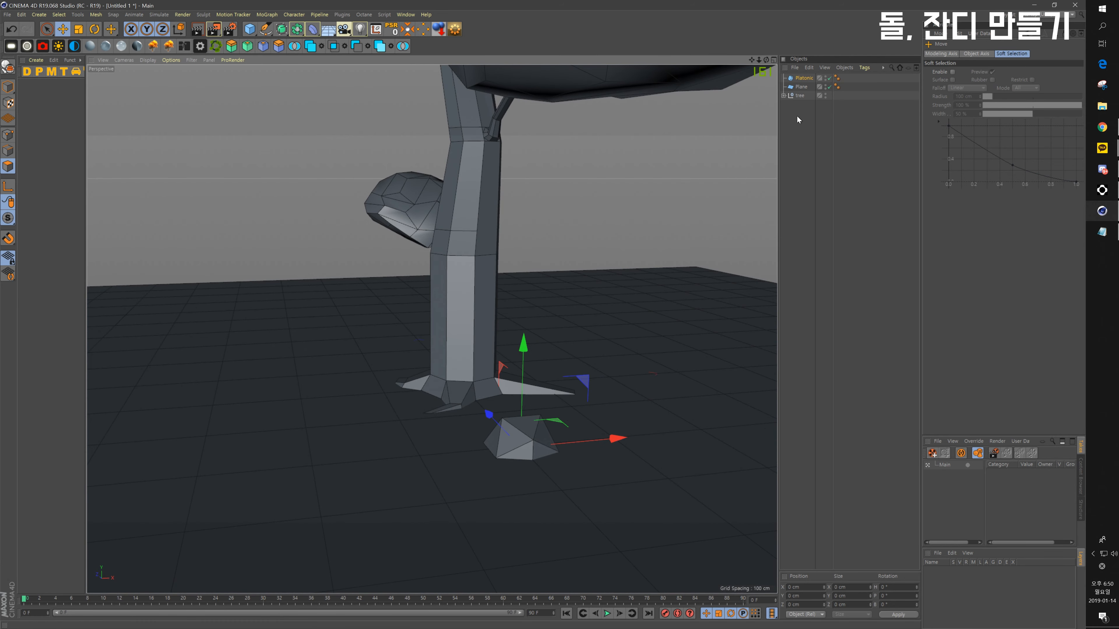
Step: Make the small Platonic stone editable and activate the Brush tool with its radius reduced to about 60 cm
{"action": "left_click", "coordinate": [804, 80]}
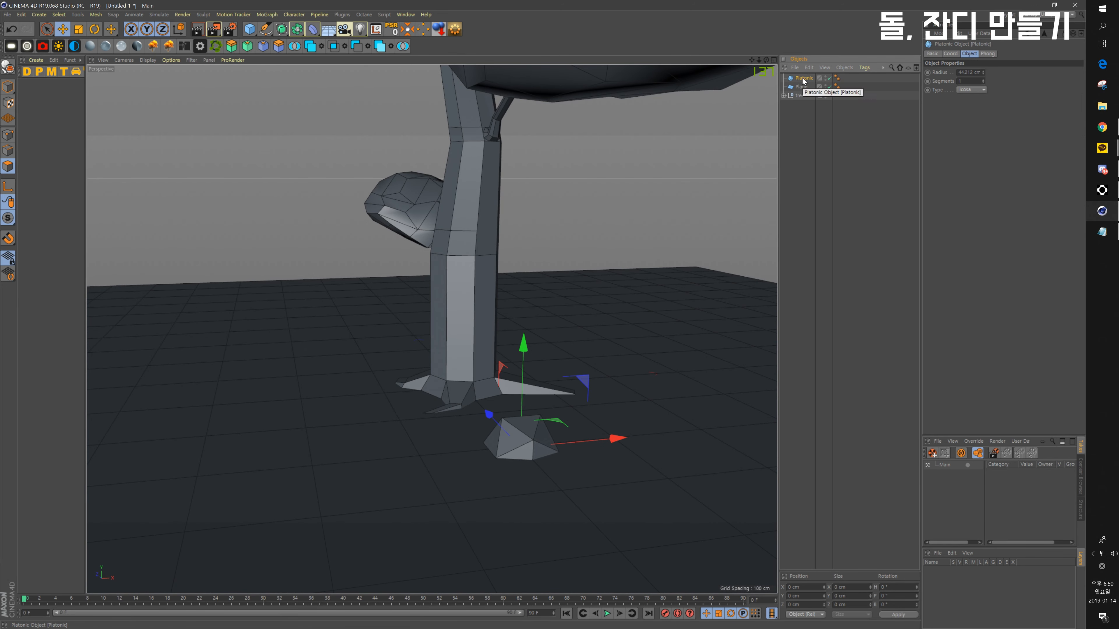
{"action": "key", "text": "c"}
{"action": "scroll", "coordinate": [543, 450], "scroll_direction": "up", "scroll_amount": 5}
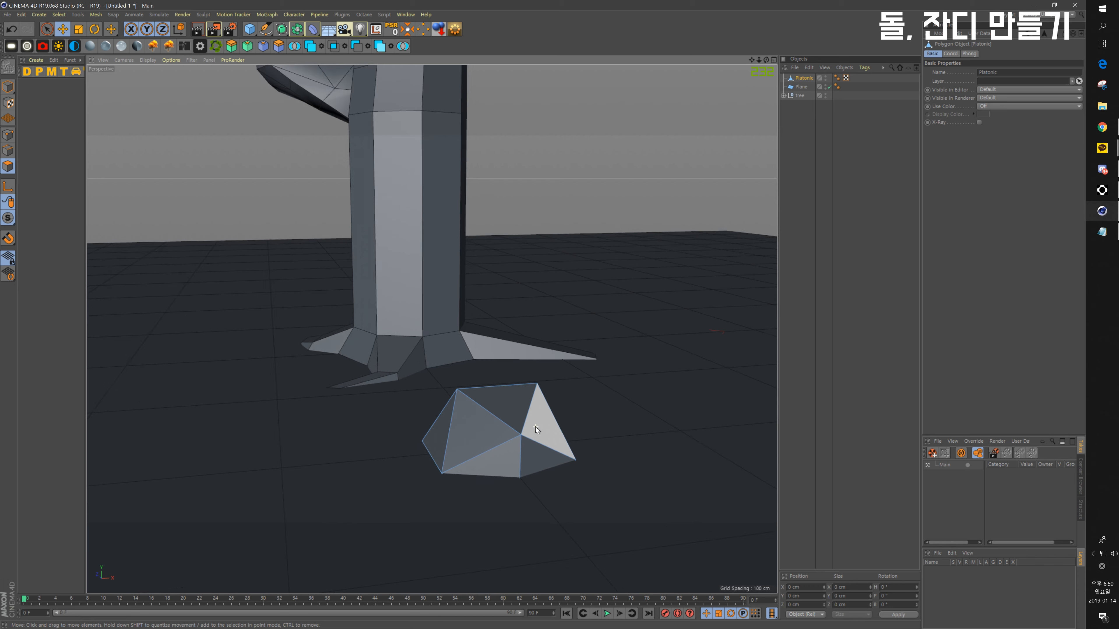
{"action": "left_click", "coordinate": [525, 410]}
{"action": "right_click", "coordinate": [525, 410]}
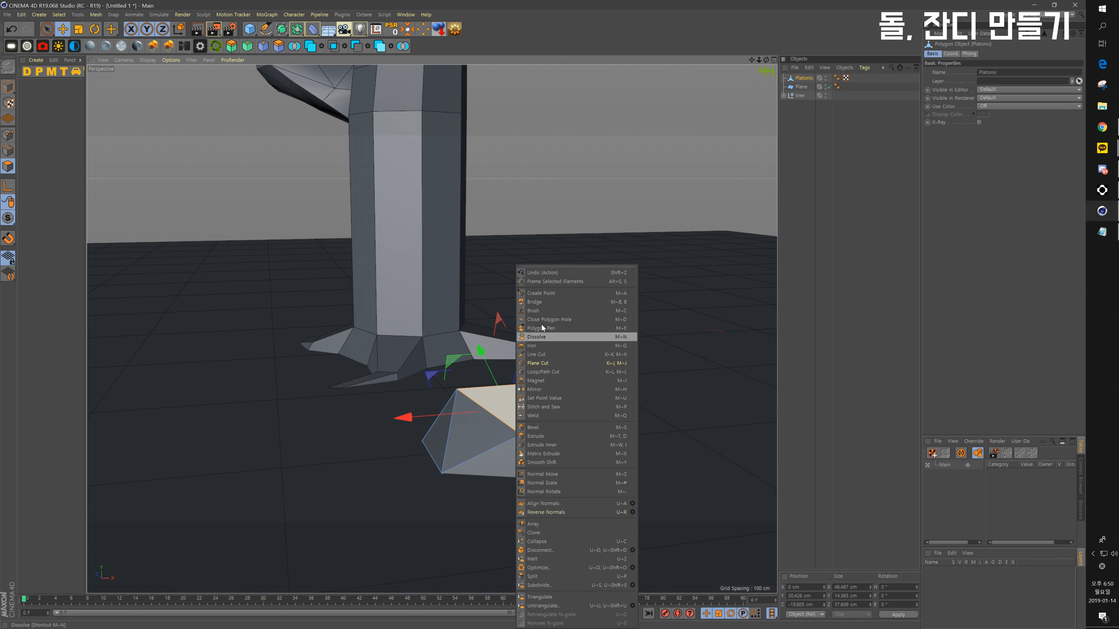
{"action": "left_click", "coordinate": [533, 311]}
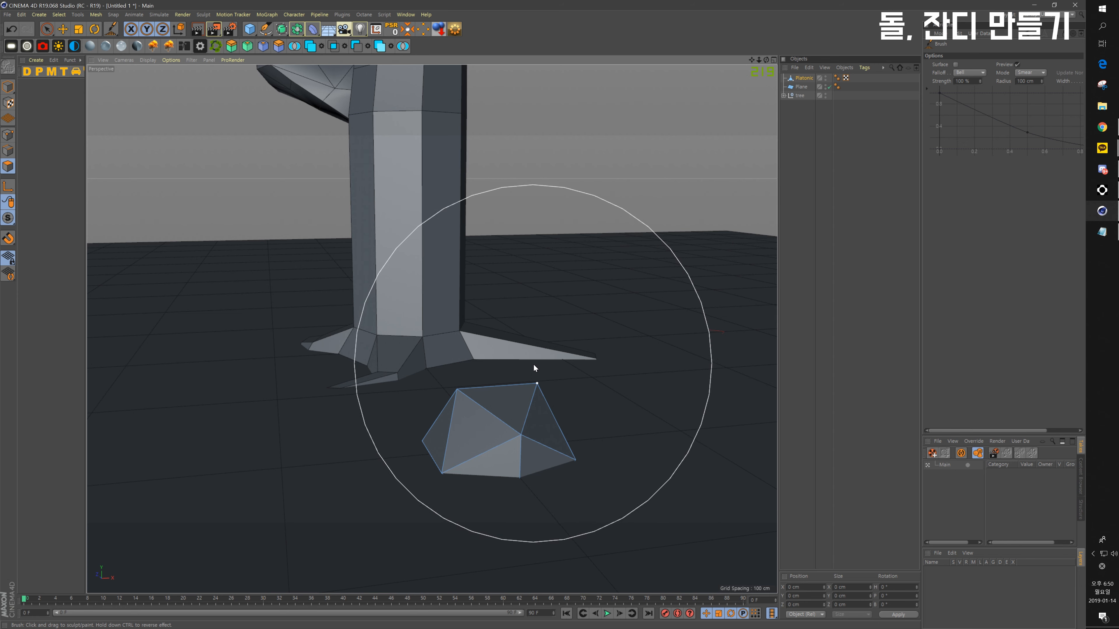
{"action": "mouse_move", "coordinate": [527, 368]}
{"action": "middle_mouse_down"}
{"action": "mouse_move", "coordinate": [387, 387]}
{"action": "mouse_move", "coordinate": [419, 387]}
{"action": "middle_mouse_up"}
Step: Pull the stone's vertices outward with the Brush to stretch it into an irregular, elongated shape
{"action": "mouse_move", "coordinate": [523, 405]}
{"action": "left_mouse_down"}
{"action": "mouse_move", "coordinate": [536, 413]}
{"action": "mouse_move", "coordinate": [502, 424]}
{"action": "mouse_move", "coordinate": [521, 416]}
{"action": "mouse_move", "coordinate": [590, 434]}
{"action": "mouse_move", "coordinate": [573, 418]}
{"action": "left_mouse_up"}
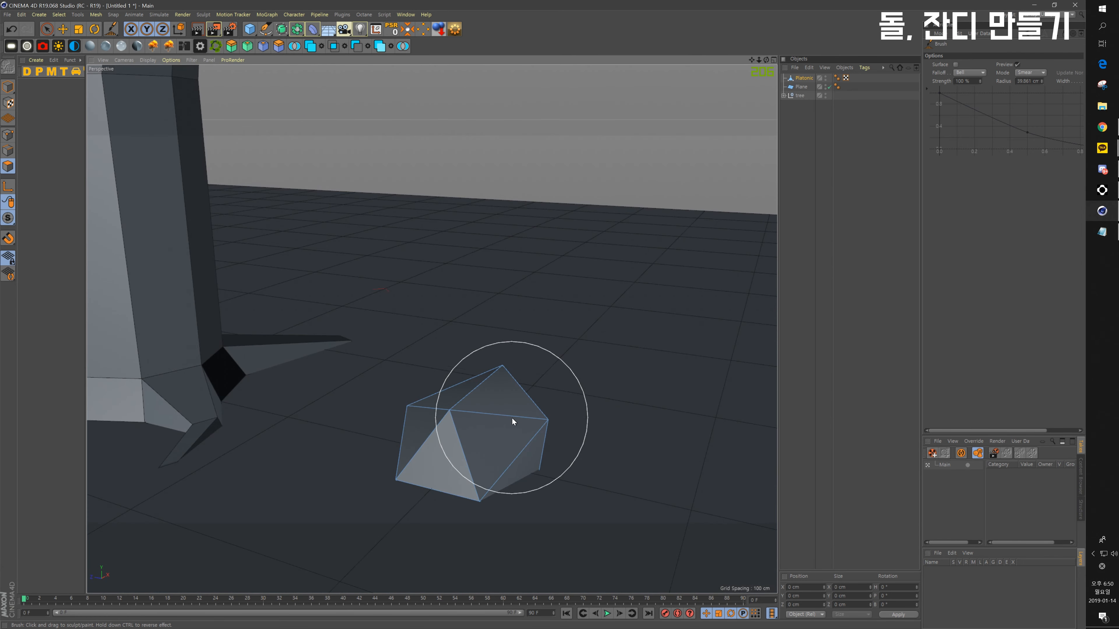
{"action": "left_click_drag", "start_coordinate": [473, 421], "coordinate": [432, 428]}
{"action": "mouse_move", "coordinate": [506, 466]}
{"action": "left_mouse_down"}
{"action": "mouse_move", "coordinate": [581, 416]}
{"action": "mouse_move", "coordinate": [556, 469]}
{"action": "mouse_move", "coordinate": [442, 492]}
{"action": "mouse_move", "coordinate": [430, 508]}
{"action": "mouse_move", "coordinate": [587, 475]}
{"action": "mouse_move", "coordinate": [489, 415]}
{"action": "mouse_move", "coordinate": [522, 392]}
{"action": "left_mouse_up"}
{"action": "left_click_drag", "start_coordinate": [478, 432], "coordinate": [602, 484]}
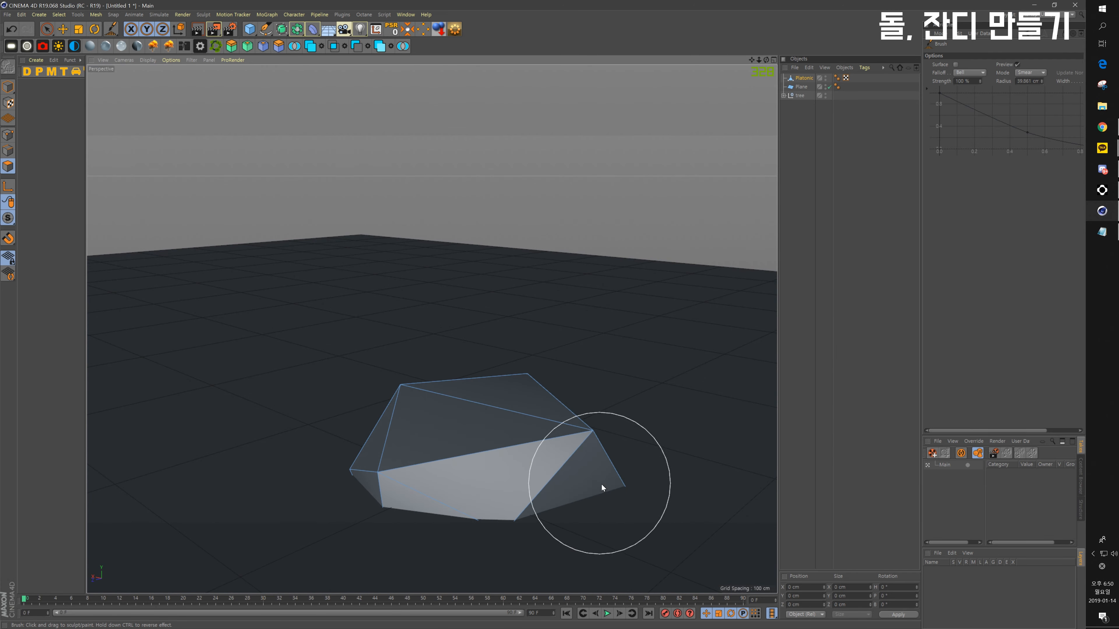
{"action": "mouse_move", "coordinate": [562, 447]}
{"action": "left_mouse_down", "text": "alt"}
{"action": "mouse_move", "coordinate": [439, 483]}
{"action": "mouse_move", "coordinate": [463, 468]}
{"action": "left_mouse_up", "text": "alt"}
{"action": "mouse_move", "coordinate": [576, 480]}
{"action": "left_mouse_down"}
{"action": "mouse_move", "coordinate": [502, 483]}
{"action": "mouse_move", "coordinate": [501, 438]}
{"action": "left_mouse_up"}
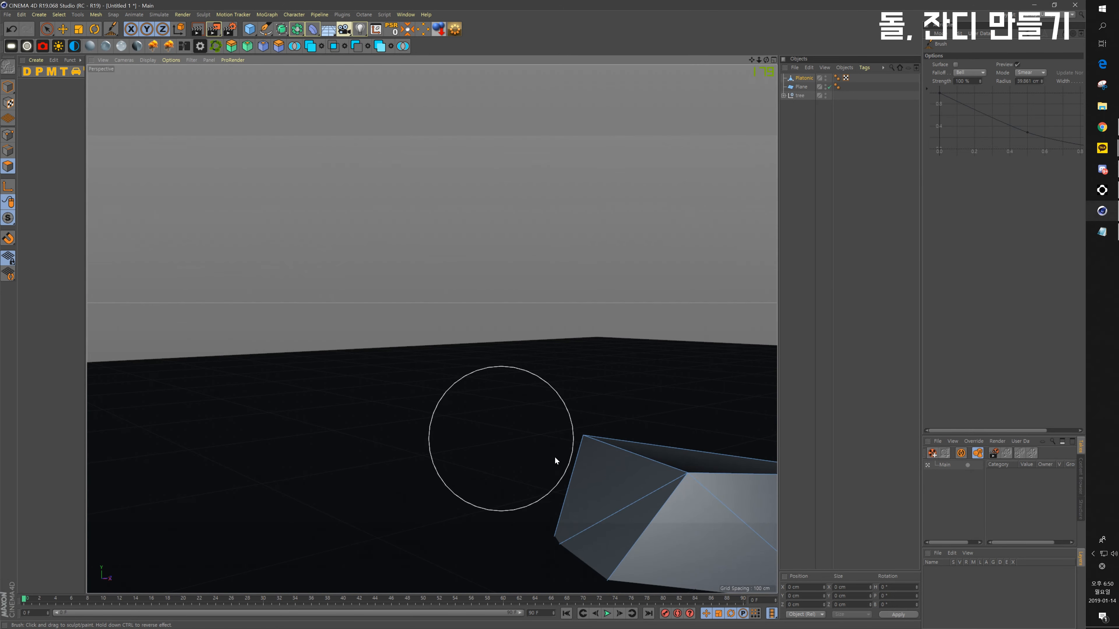
Step: Brush the stone's remaining corners from other sides into a low wedge with a raised tip and clear the selection
{"action": "middle_click_drag", "start_coordinate": [591, 467], "coordinate": [501, 435], "text": "alt"}
{"action": "mouse_move", "coordinate": [572, 455]}
{"action": "left_mouse_down", "text": "alt"}
{"action": "mouse_move", "coordinate": [673, 479]}
{"action": "mouse_move", "coordinate": [652, 474]}
{"action": "left_mouse_up", "text": "alt"}
{"action": "scroll", "coordinate": [491, 447], "scroll_direction": "down", "scroll_amount": 6}
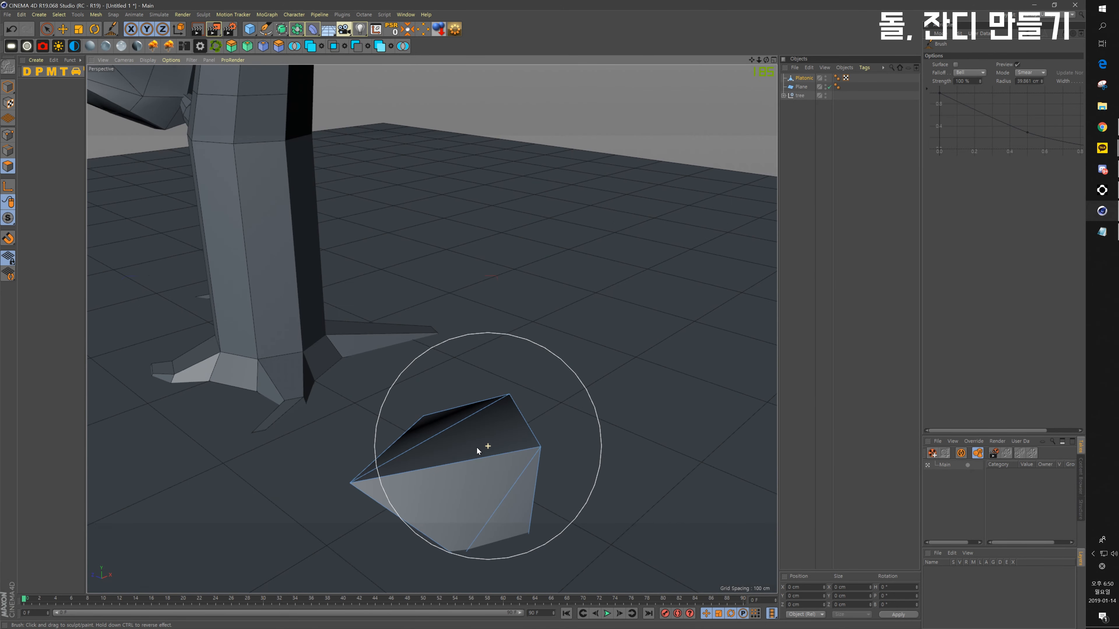
{"action": "mouse_move", "coordinate": [438, 458]}
{"action": "left_mouse_down", "text": "alt"}
{"action": "mouse_move", "coordinate": [460, 426]}
{"action": "mouse_move", "coordinate": [421, 460]}
{"action": "left_mouse_up", "text": "alt"}
{"action": "mouse_move", "coordinate": [525, 487]}
{"action": "left_mouse_down"}
{"action": "mouse_move", "coordinate": [526, 508]}
{"action": "mouse_move", "coordinate": [503, 523]}
{"action": "left_mouse_up"}
{"action": "mouse_move", "coordinate": [536, 425]}
{"action": "left_mouse_down"}
{"action": "mouse_move", "coordinate": [495, 472]}
{"action": "mouse_move", "coordinate": [513, 525]}
{"action": "mouse_move", "coordinate": [464, 546]}
{"action": "mouse_move", "coordinate": [544, 429]}
{"action": "mouse_move", "coordinate": [566, 468]}
{"action": "mouse_move", "coordinate": [574, 460]}
{"action": "left_mouse_up"}
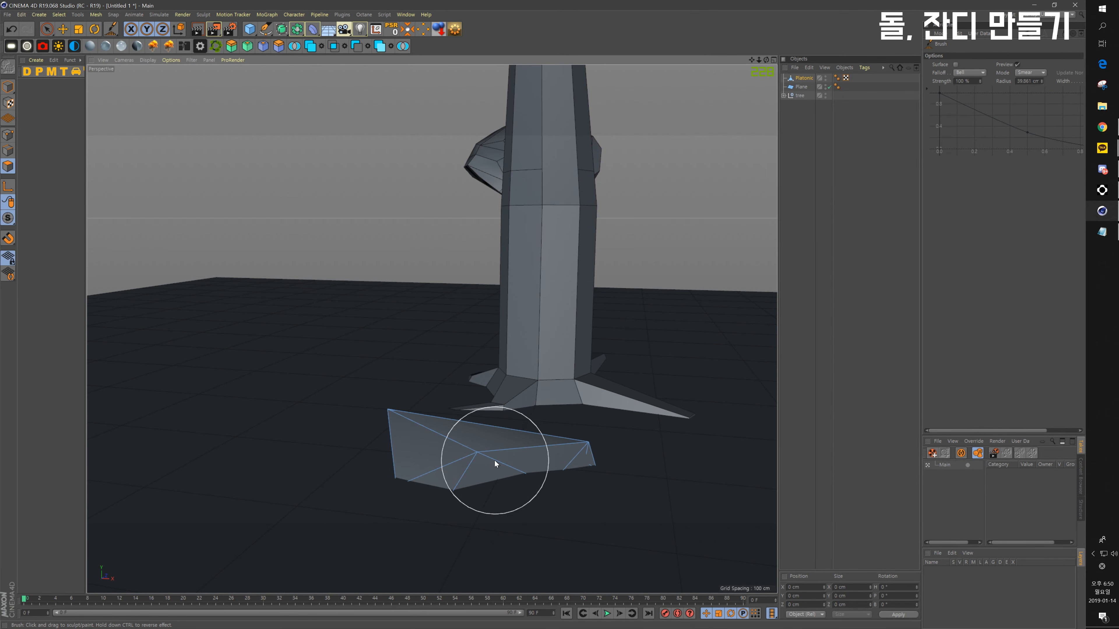
{"action": "left_click_drag", "start_coordinate": [494, 461], "coordinate": [516, 471]}
{"action": "mouse_move", "coordinate": [493, 426]}
{"action": "left_mouse_down", "text": "alt"}
{"action": "mouse_move", "coordinate": [528, 444]}
{"action": "mouse_move", "coordinate": [521, 468]}
{"action": "mouse_move", "coordinate": [525, 442]}
{"action": "mouse_move", "coordinate": [542, 439]}
{"action": "mouse_move", "coordinate": [439, 475]}
{"action": "mouse_move", "coordinate": [471, 455]}
{"action": "mouse_move", "coordinate": [453, 493]}
{"action": "mouse_move", "coordinate": [420, 503]}
{"action": "mouse_move", "coordinate": [459, 463]}
{"action": "mouse_move", "coordinate": [585, 449]}
{"action": "left_mouse_up", "text": "alt"}
{"action": "left_click_drag", "start_coordinate": [512, 440], "coordinate": [512, 465], "text": "alt"}
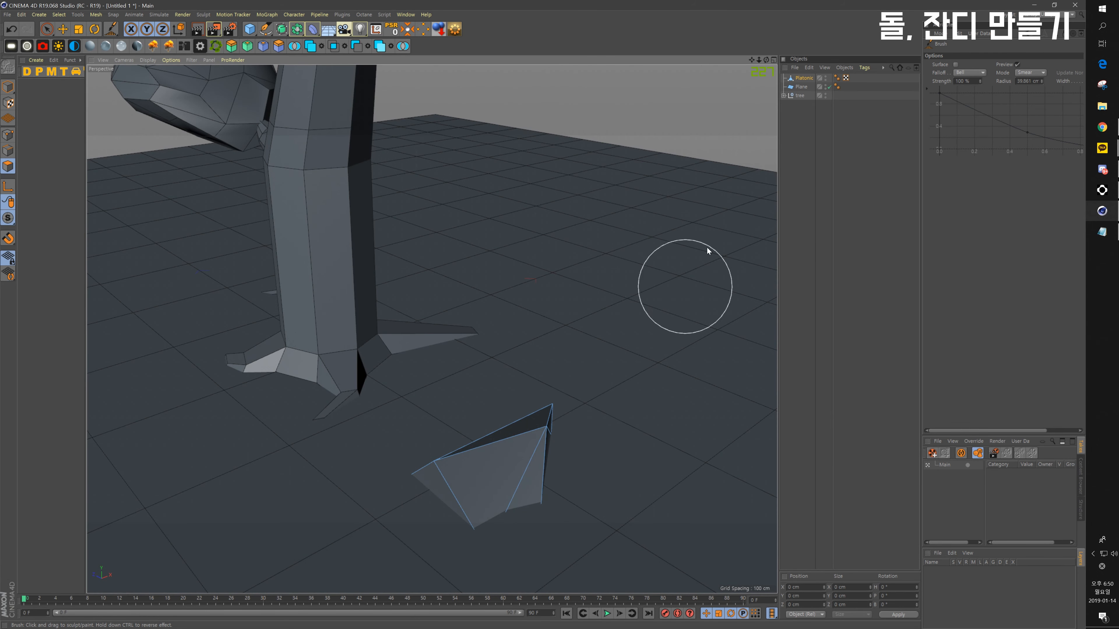
{"action": "left_click", "coordinate": [824, 126]}
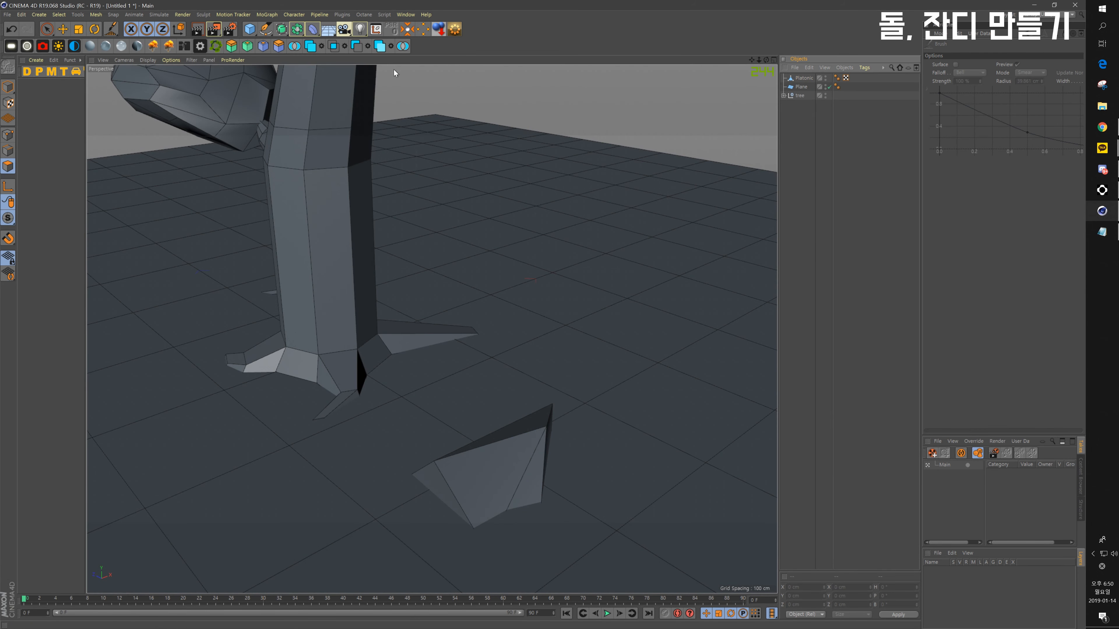
Step: Add a second Platonic object of type Octa and move it to the opposite side of the trunk
{"action": "left_click", "coordinate": [250, 29]}
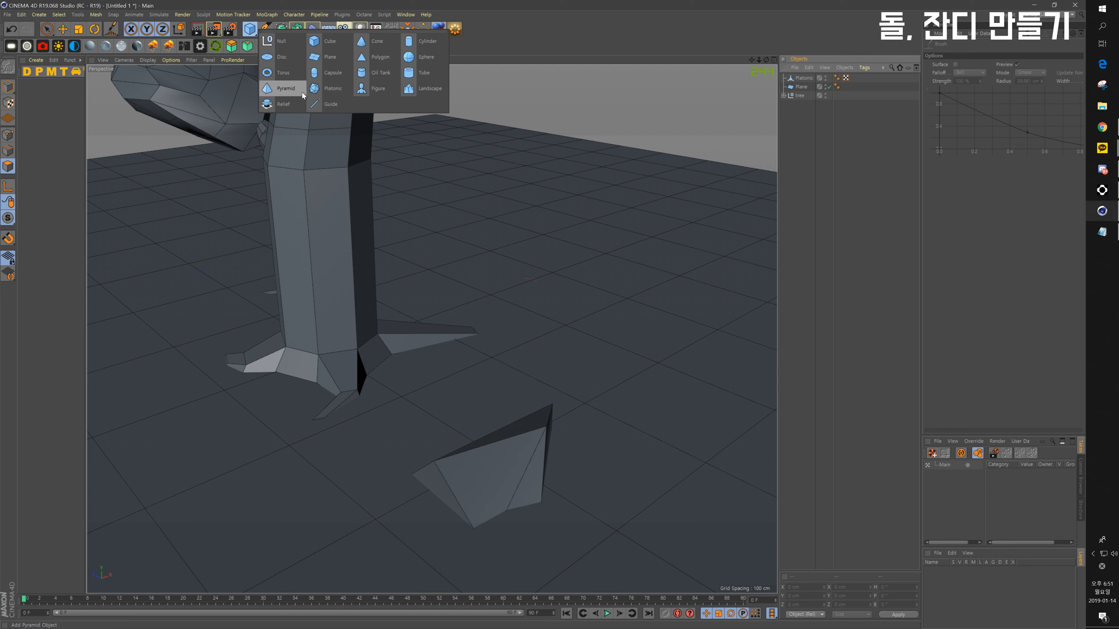
{"action": "left_click", "coordinate": [334, 89]}
{"action": "left_click", "coordinate": [978, 90]}
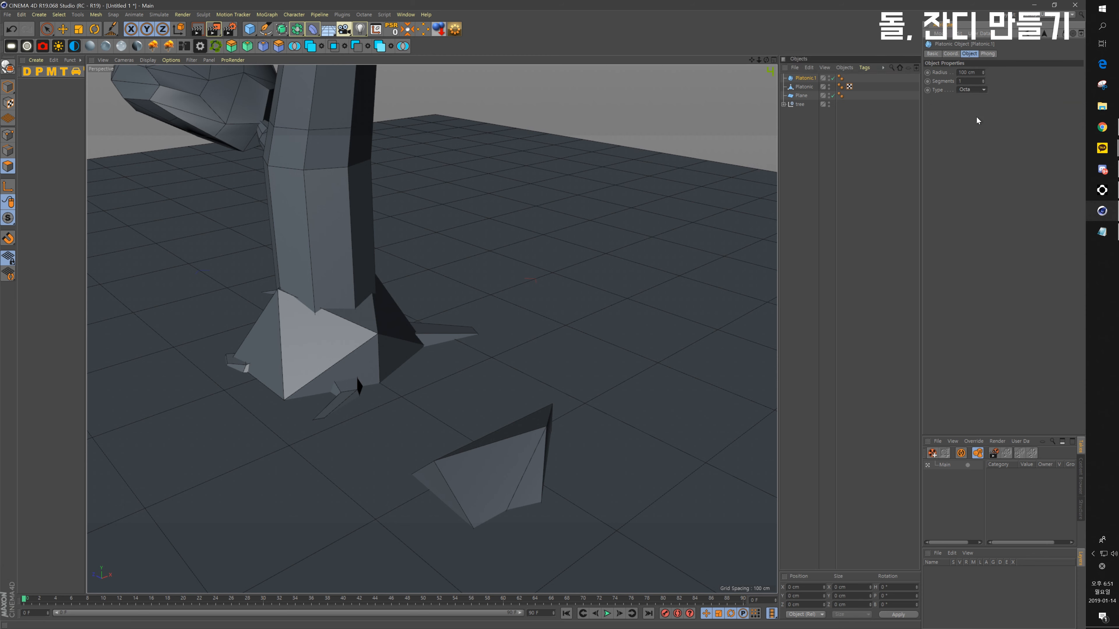
{"action": "key", "text": "e"}
{"action": "left_click_drag", "start_coordinate": [388, 329], "coordinate": [176, 388]}
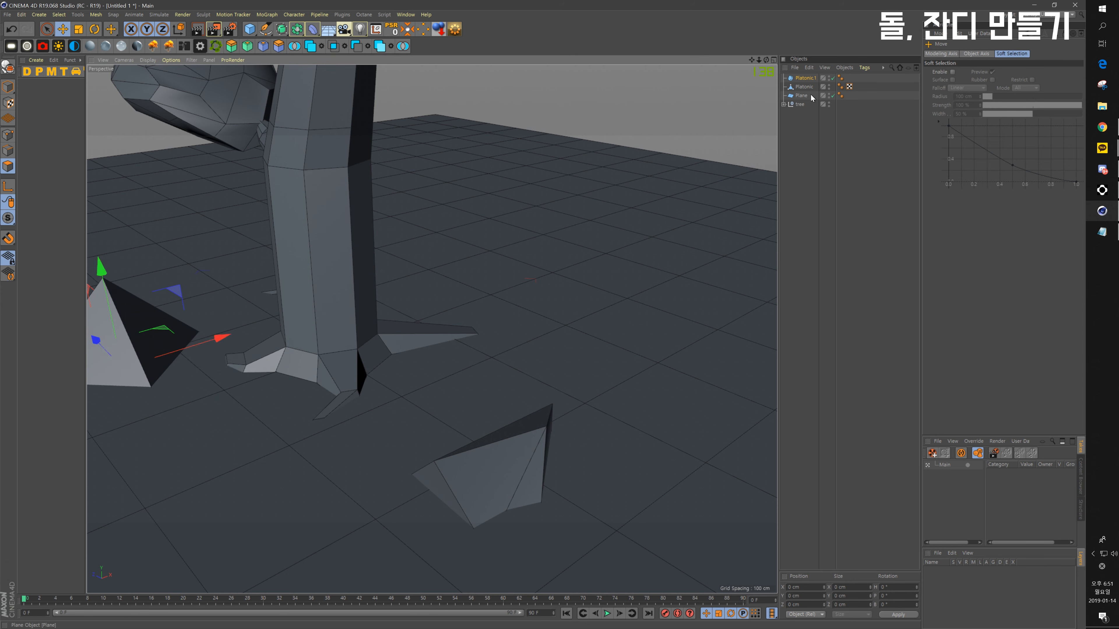
Step: Increase the segment count of the Octa Platonic object to subdivide its faces
{"action": "left_click", "coordinate": [807, 87]}
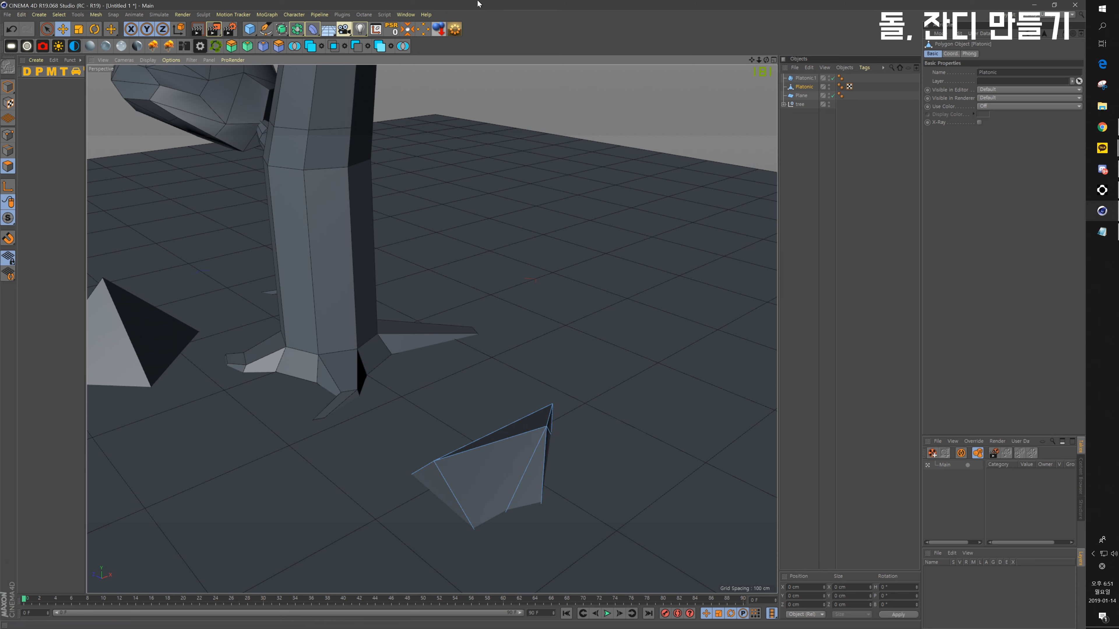
{"action": "left_click_drag", "start_coordinate": [262, 342], "coordinate": [290, 336], "text": "alt"}
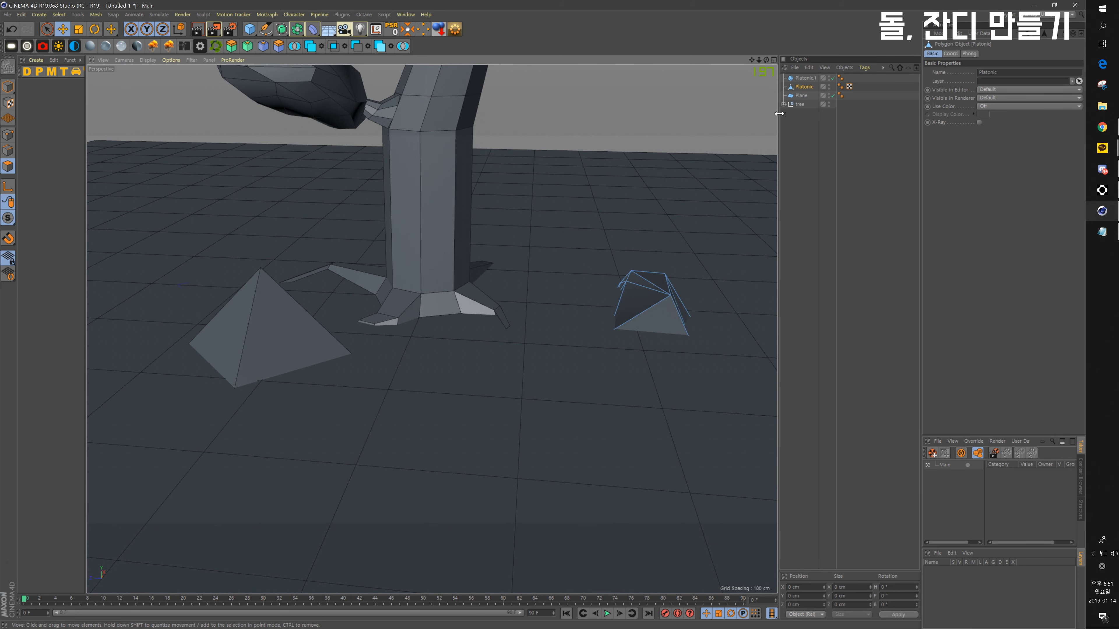
{"action": "left_click", "coordinate": [805, 78]}
{"action": "left_click", "coordinate": [975, 90]}
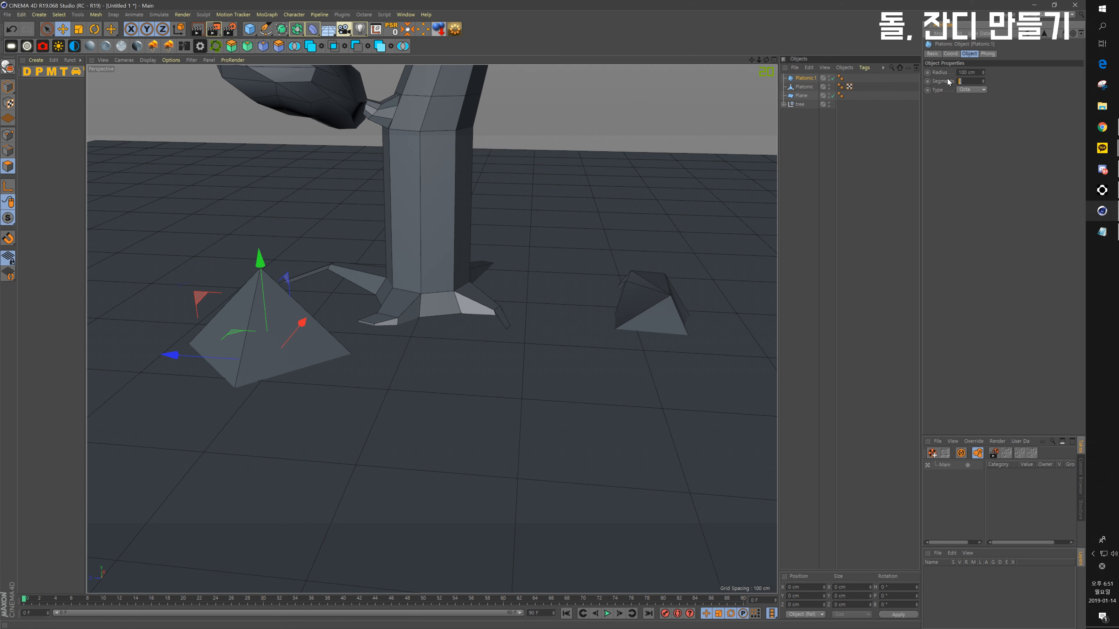
Step: Delete the first, brushed Platonic stone
{"action": "left_click_drag", "start_coordinate": [425, 271], "coordinate": [503, 312], "text": "alt"}
{"action": "left_click", "coordinate": [804, 87]}
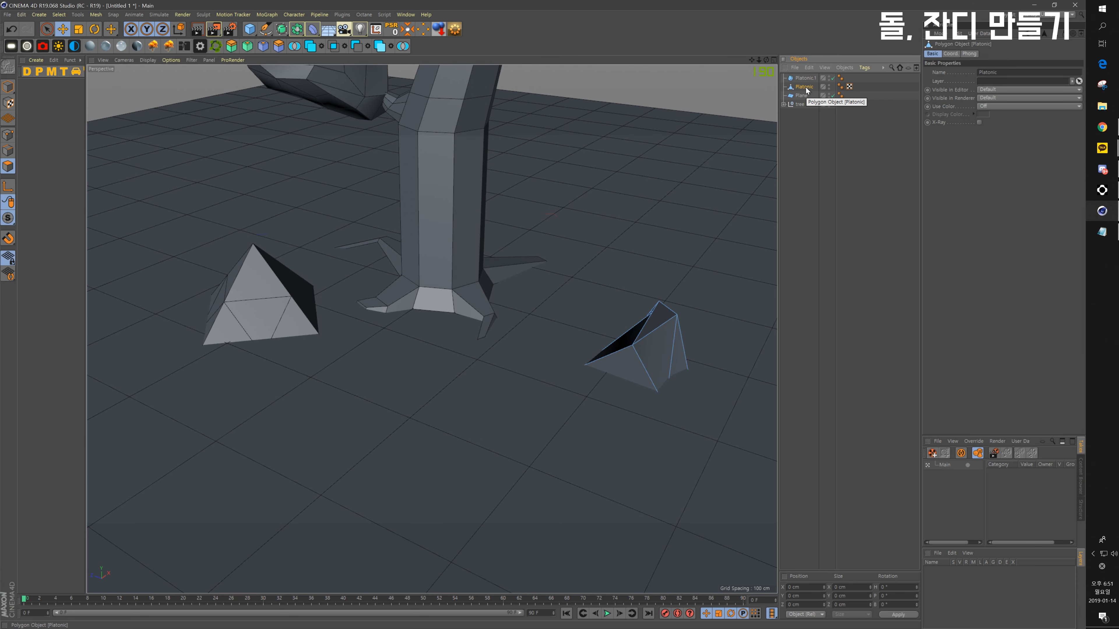
{"action": "key", "text": "Delete"}
Step: Scale the Octa Platonic object down slightly and raise it a little above the ground
{"action": "left_click", "coordinate": [264, 293]}
{"action": "left_click_drag", "start_coordinate": [264, 293], "coordinate": [315, 340], "text": "alt"}
{"action": "scroll", "coordinate": [314, 339], "scroll_direction": "up", "scroll_amount": 1}
{"action": "key", "text": "t"}
{"action": "left_click_drag", "start_coordinate": [515, 328], "coordinate": [475, 340]}
{"action": "key", "text": "e"}
{"action": "left_click_drag", "start_coordinate": [390, 317], "coordinate": [389, 286]}
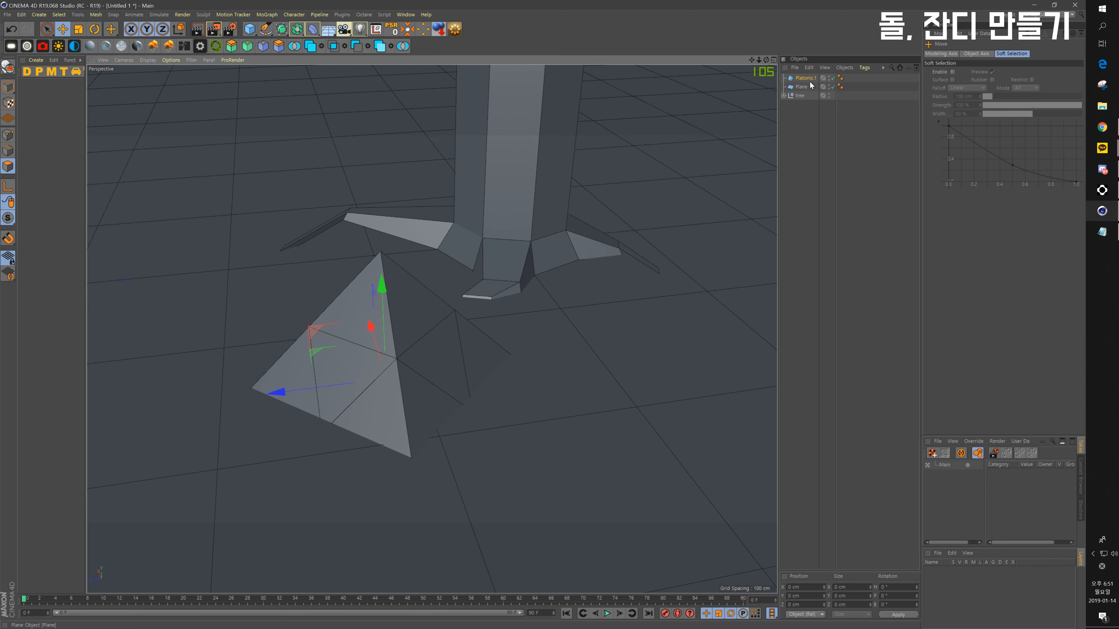
Step: Make the Octa Platonic object editable and activate the Brush tool for reshaping it
{"action": "left_click", "coordinate": [808, 78]}
{"action": "key", "text": "c"}
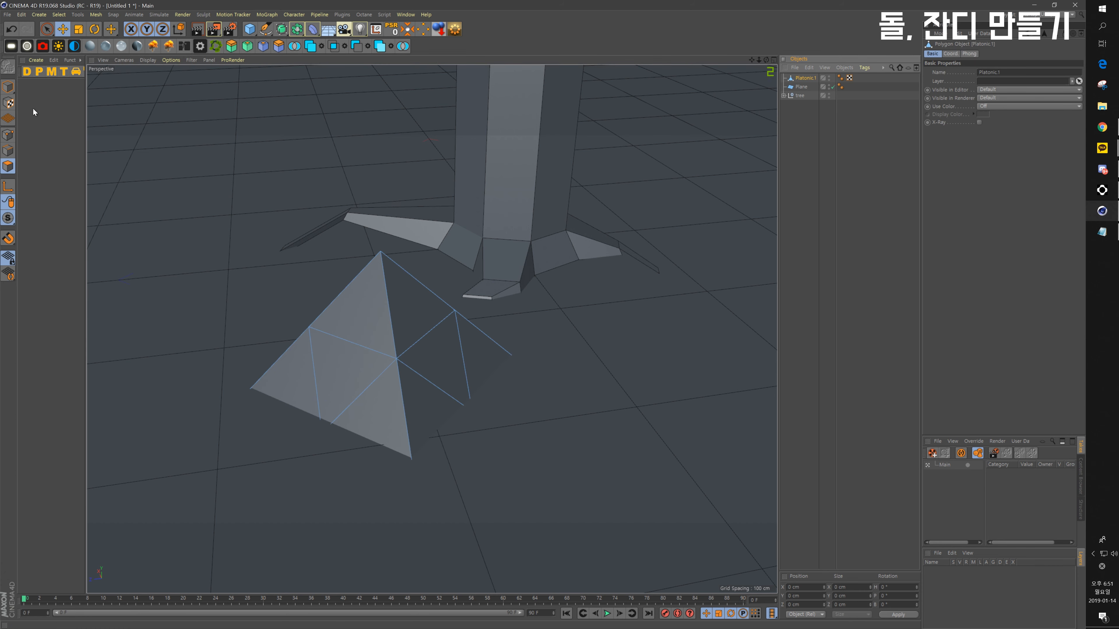
{"action": "key", "text": "m"}
{"action": "key", "text": "b"}
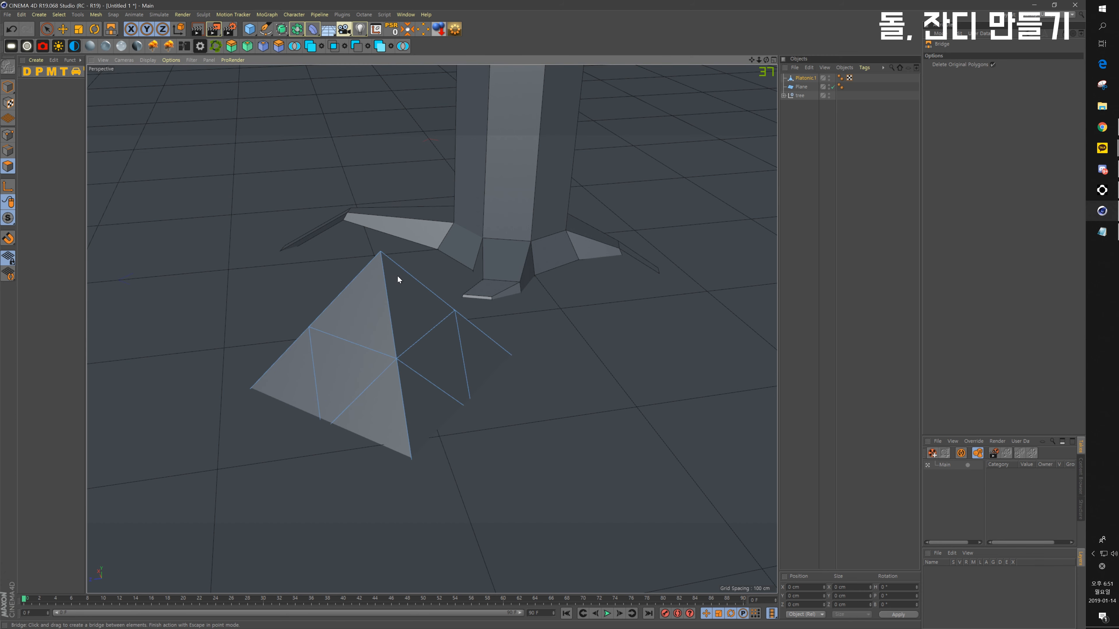
{"action": "key", "text": "m"}
{"action": "key", "text": "c"}
Step: Pull the octahedron's side and front vertices outward with the Brush to form an irregular rock with broad facets
{"action": "left_click_drag", "start_coordinate": [405, 302], "coordinate": [597, 387]}
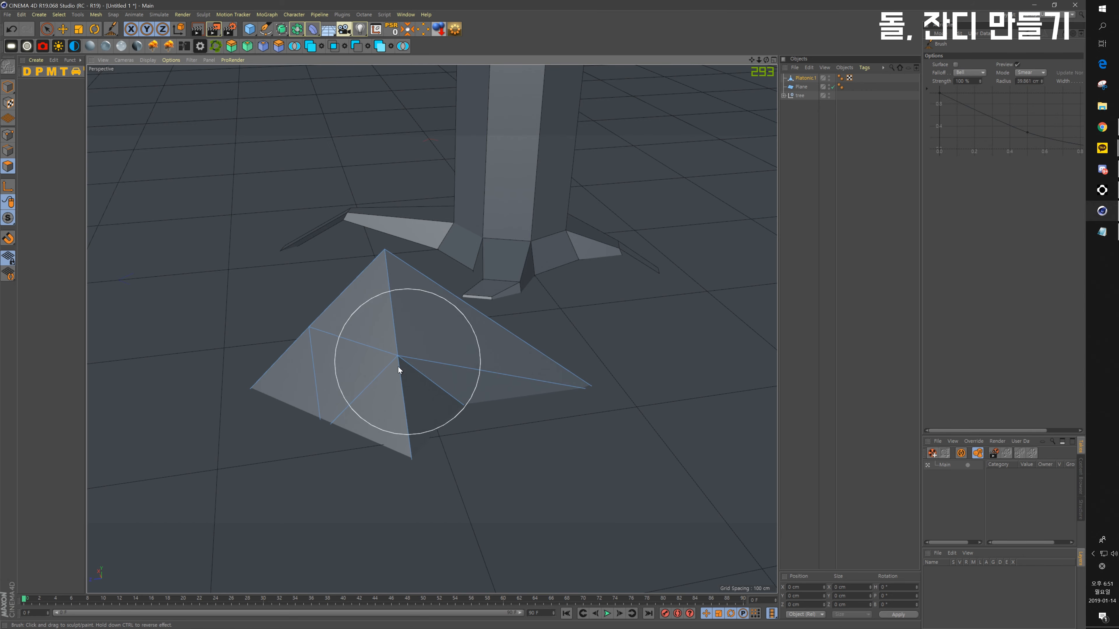
{"action": "mouse_move", "coordinate": [398, 367]}
{"action": "left_mouse_down"}
{"action": "mouse_move", "coordinate": [432, 435]}
{"action": "mouse_move", "coordinate": [422, 391]}
{"action": "mouse_move", "coordinate": [318, 377]}
{"action": "mouse_move", "coordinate": [278, 344]}
{"action": "left_mouse_up"}
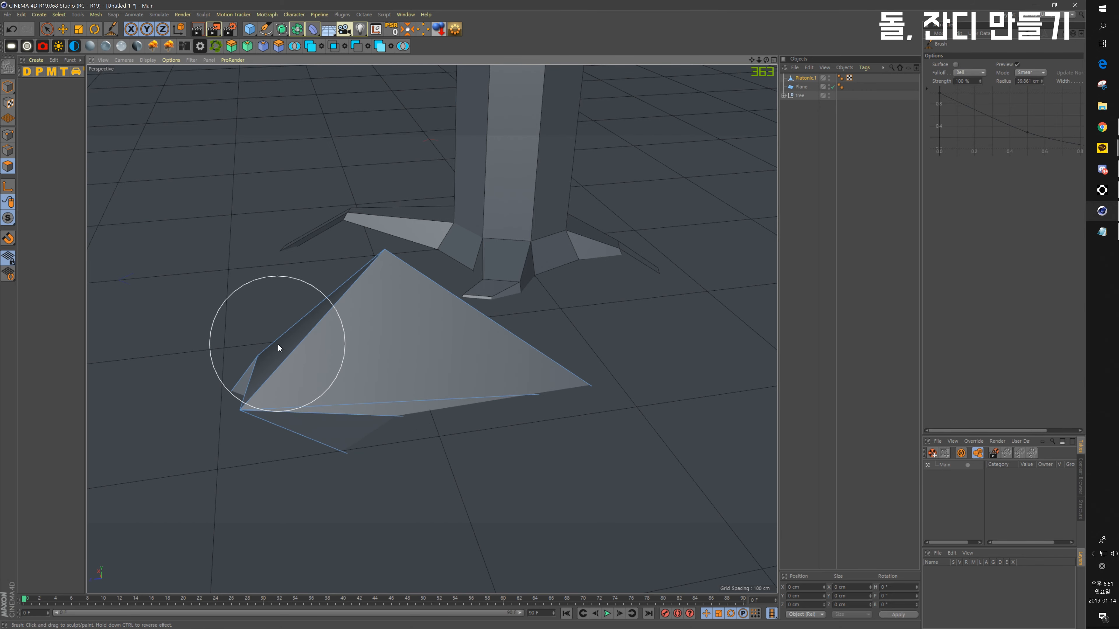
{"action": "left_click_drag", "start_coordinate": [375, 280], "coordinate": [307, 264]}
{"action": "mouse_move", "coordinate": [380, 330]}
{"action": "left_mouse_down", "text": "alt"}
{"action": "mouse_move", "coordinate": [443, 300]}
{"action": "mouse_move", "coordinate": [525, 297]}
{"action": "left_mouse_up", "text": "alt"}
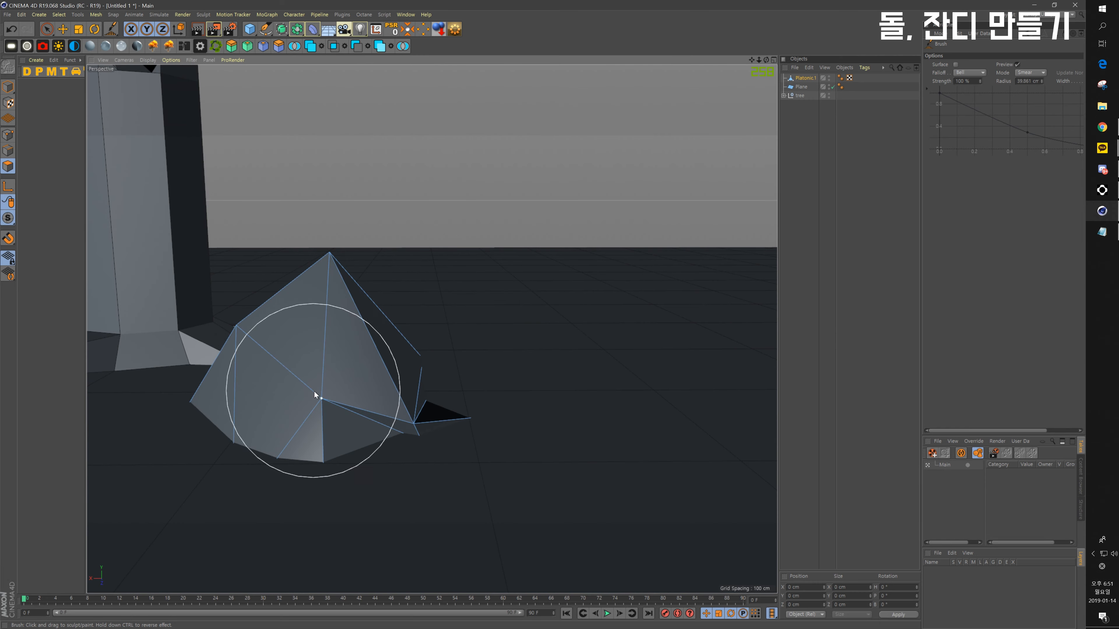
{"action": "mouse_move", "coordinate": [313, 392]}
{"action": "left_mouse_down"}
{"action": "mouse_move", "coordinate": [386, 439]}
{"action": "mouse_move", "coordinate": [249, 314]}
{"action": "mouse_move", "coordinate": [223, 351]}
{"action": "mouse_move", "coordinate": [510, 380]}
{"action": "left_mouse_up"}
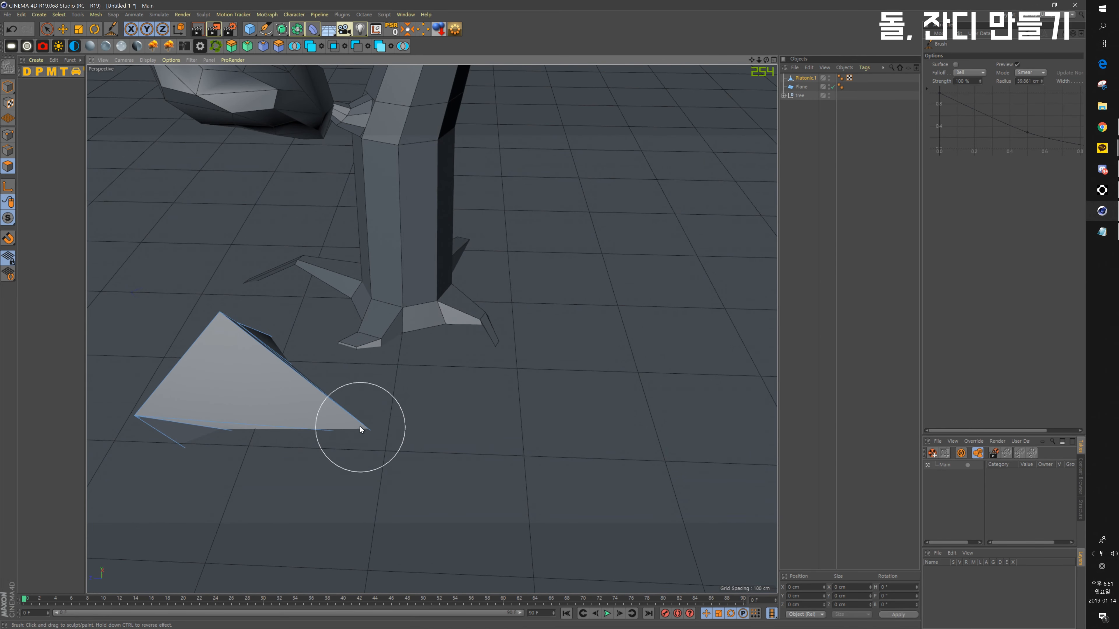
Step: Brush the rock's protruding base corner inward and adjust its back side for a more compact shape
{"action": "mouse_move", "coordinate": [359, 425]}
{"action": "left_mouse_down"}
{"action": "mouse_move", "coordinate": [340, 388]}
{"action": "mouse_move", "coordinate": [307, 387]}
{"action": "mouse_move", "coordinate": [253, 339]}
{"action": "mouse_move", "coordinate": [281, 351]}
{"action": "mouse_move", "coordinate": [320, 426]}
{"action": "mouse_move", "coordinate": [174, 459]}
{"action": "left_mouse_up"}
{"action": "left_click_drag", "start_coordinate": [225, 407], "coordinate": [346, 411], "text": "alt"}
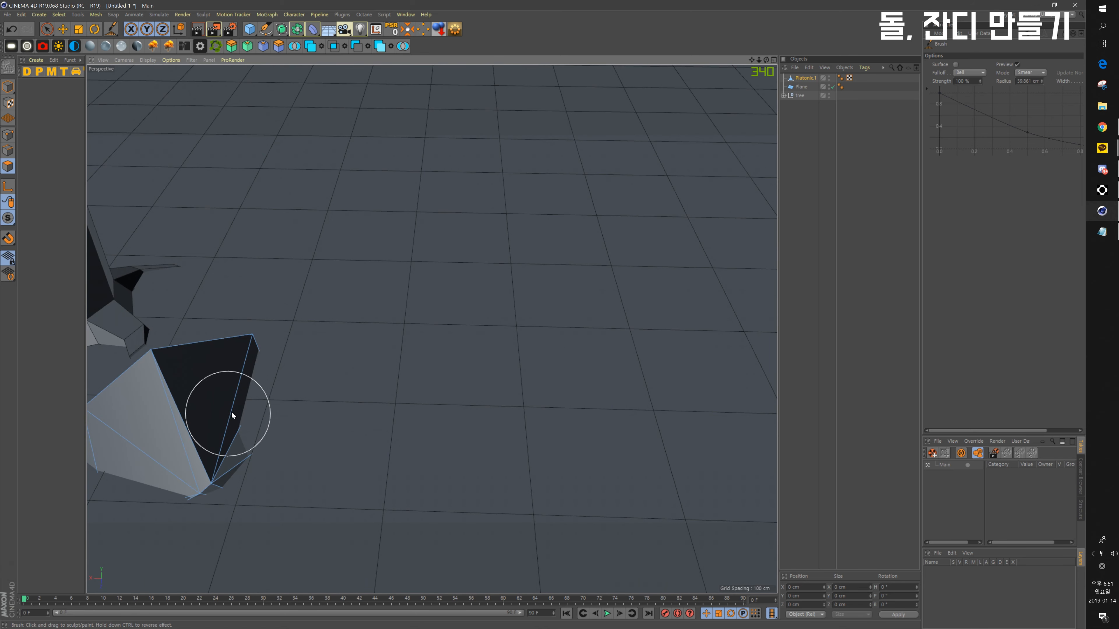
{"action": "middle_click_drag", "start_coordinate": [231, 412], "coordinate": [288, 348], "text": "alt"}
{"action": "mouse_move", "coordinate": [287, 396]}
{"action": "left_mouse_down"}
{"action": "mouse_move", "coordinate": [340, 387]}
{"action": "mouse_move", "coordinate": [284, 416]}
{"action": "left_mouse_up"}
{"action": "left_click_drag", "start_coordinate": [400, 376], "coordinate": [268, 362], "text": "alt"}
{"action": "middle_click_drag", "start_coordinate": [432, 328], "coordinate": [376, 433], "text": "alt"}
Step: Scale the whole first rock down evenly in model mode and move it farther from the trunk along the Z axis
{"action": "key", "text": "t"}
{"action": "key", "text": "space"}
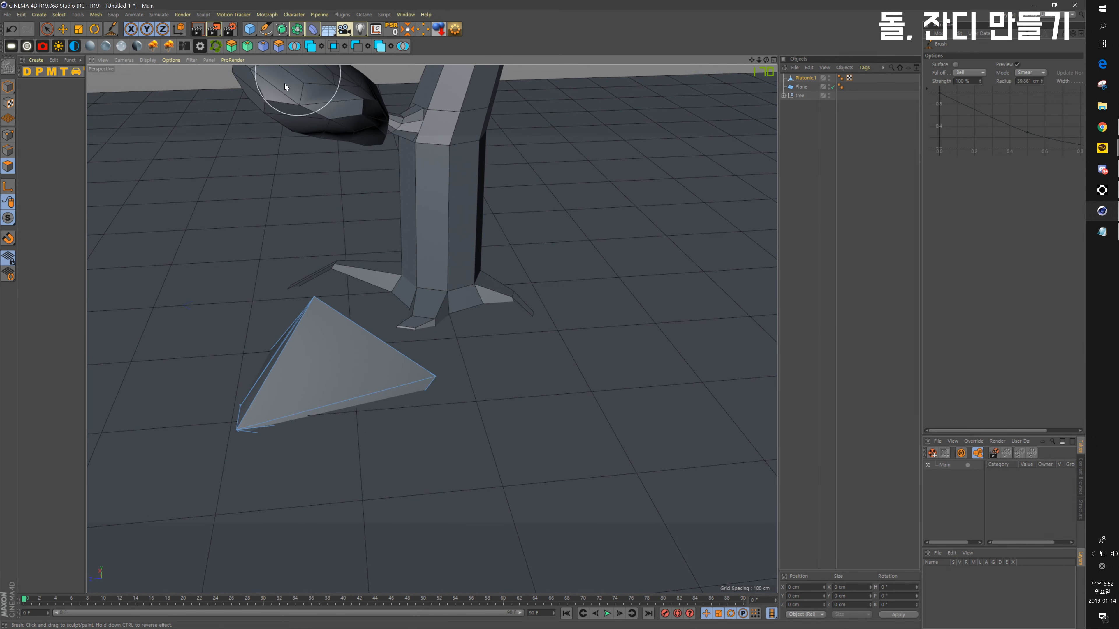
{"action": "left_click", "coordinate": [62, 33]}
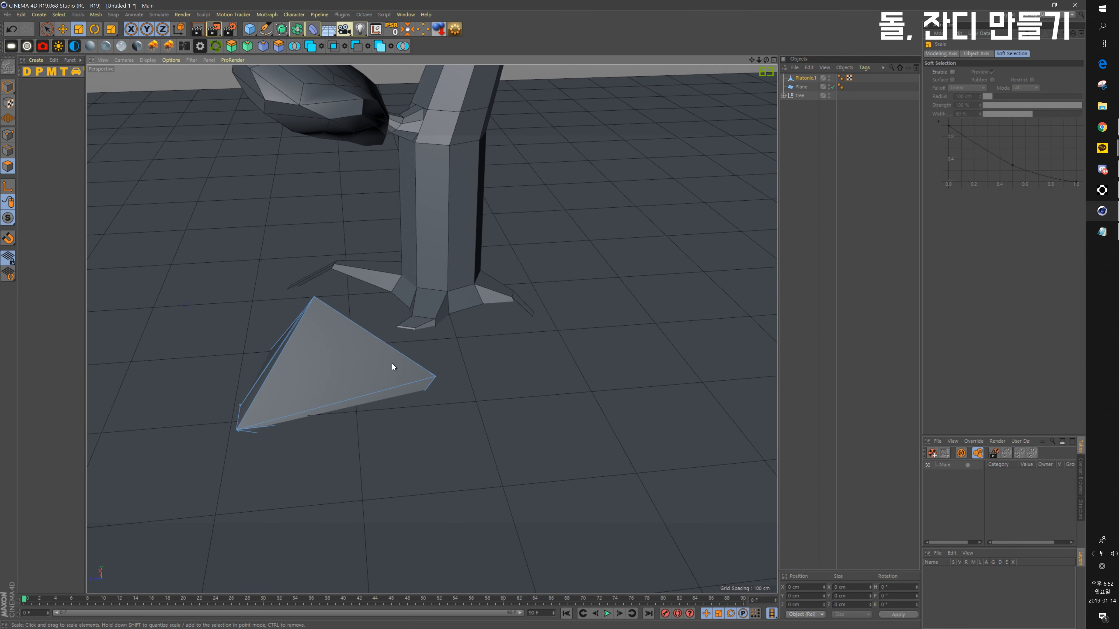
{"action": "left_click", "coordinate": [392, 367]}
{"action": "left_click", "coordinate": [9, 88]}
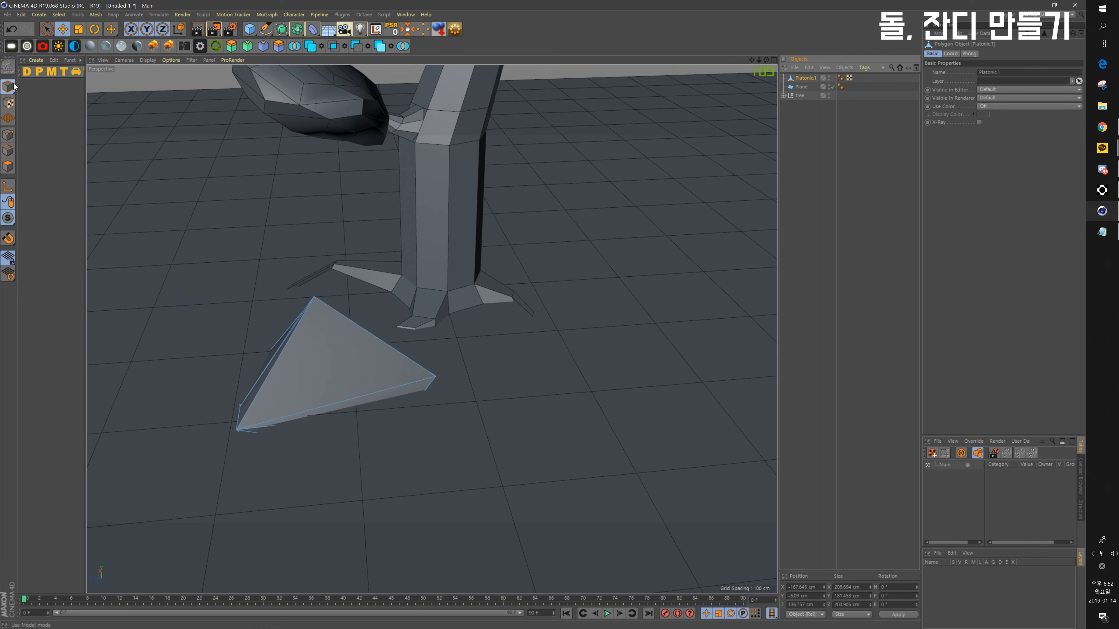
{"action": "key", "text": "t"}
{"action": "left_click_drag", "start_coordinate": [478, 340], "coordinate": [384, 364]}
{"action": "key", "text": "e"}
{"action": "left_click_drag", "start_coordinate": [223, 383], "coordinate": [167, 387]}
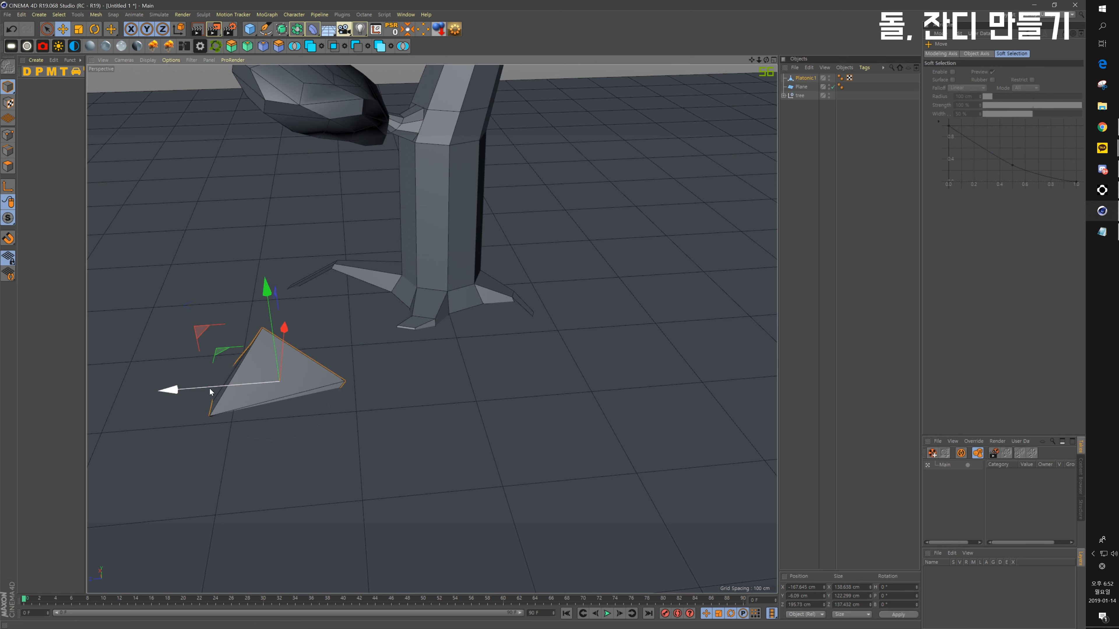
Step: Add an Icosa-type Platonic object and move it along Z to about -371 cm, on the other side of the trunk from the rock
{"action": "left_click", "coordinate": [470, 413]}
{"action": "left_click_drag", "start_coordinate": [469, 414], "coordinate": [496, 407], "text": "alt"}
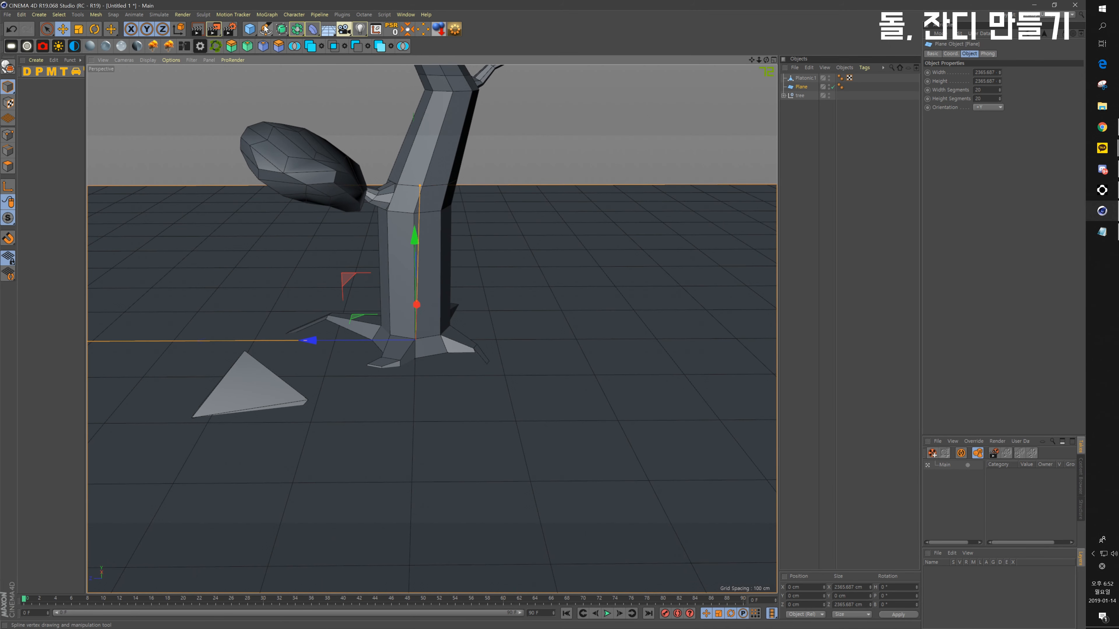
{"action": "left_click", "coordinate": [250, 29]}
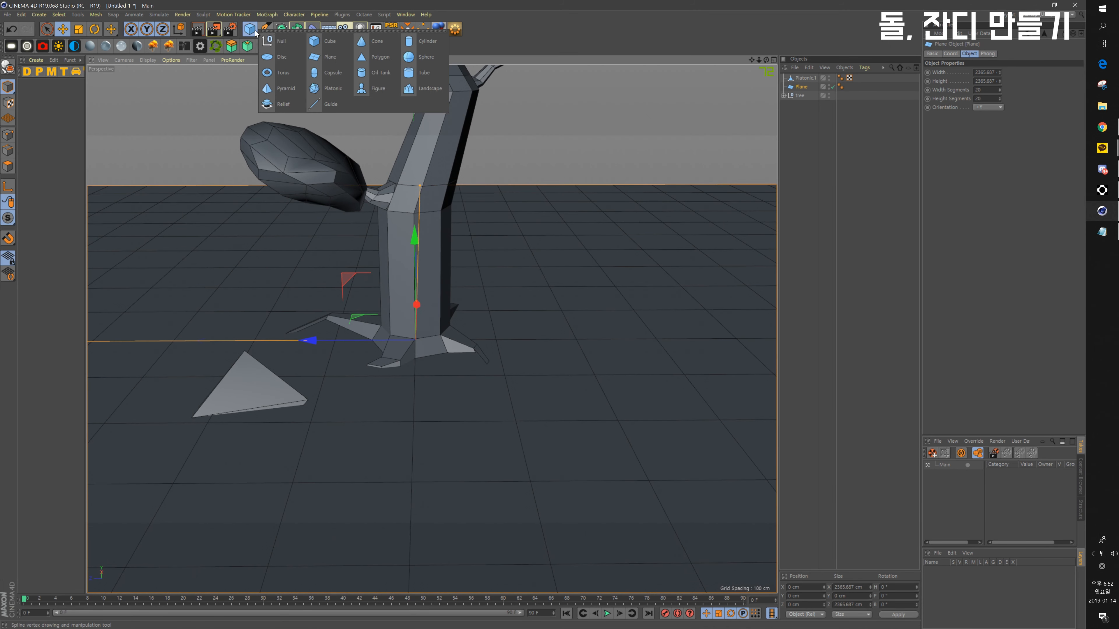
{"action": "left_click", "coordinate": [331, 89]}
{"action": "left_click", "coordinate": [972, 90]}
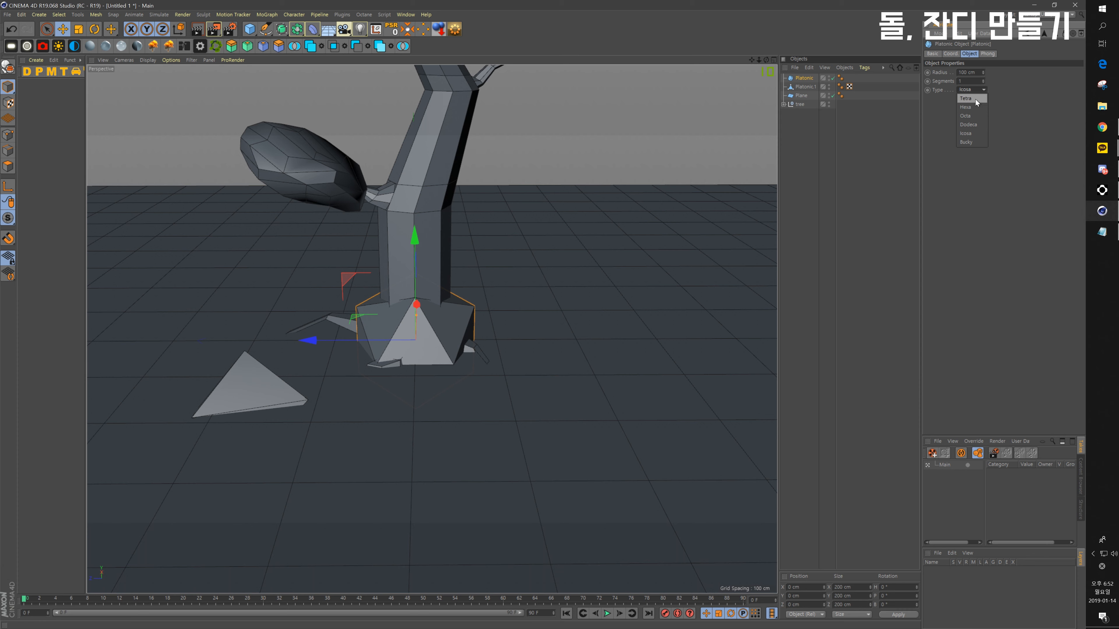
{"action": "left_click", "coordinate": [972, 134]}
{"action": "left_click_drag", "start_coordinate": [315, 340], "coordinate": [568, 338]}
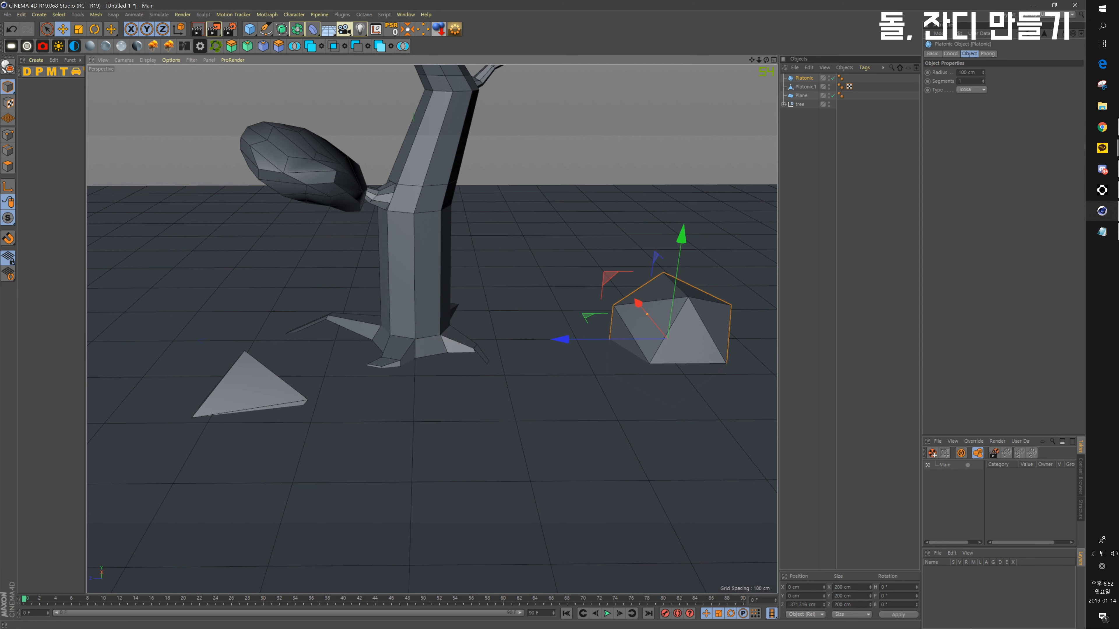
Step: Set the Icosa Platonic's segments to 2 and scale it down evenly to about 65 cm
{"action": "left_click", "coordinate": [983, 80]}
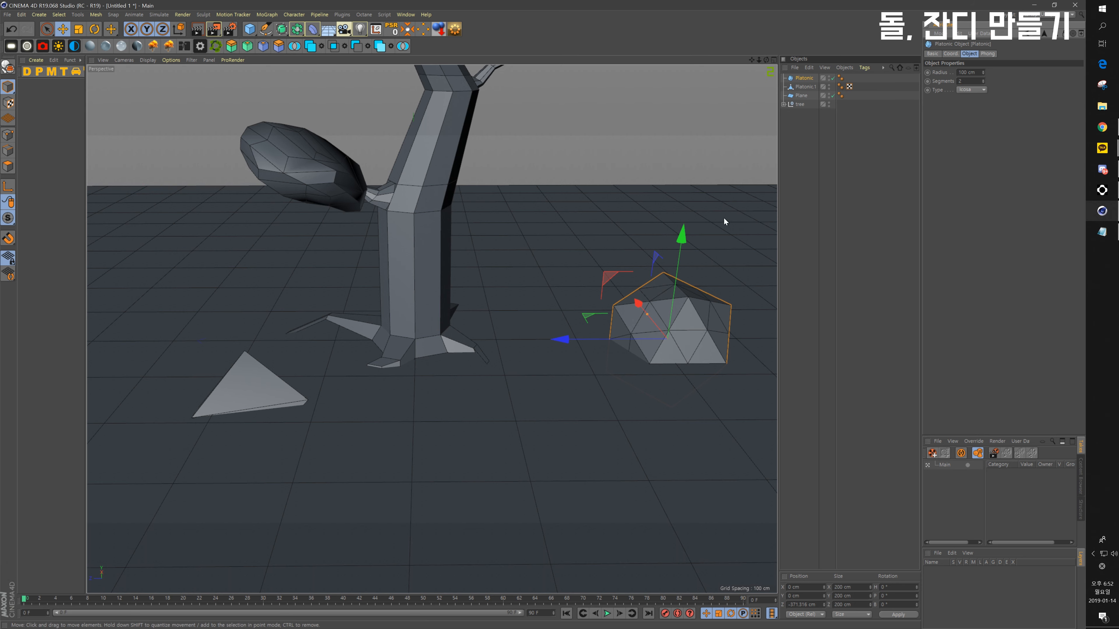
{"action": "key", "text": "t"}
{"action": "left_click_drag", "start_coordinate": [721, 264], "coordinate": [600, 346]}
{"action": "key", "text": "e"}
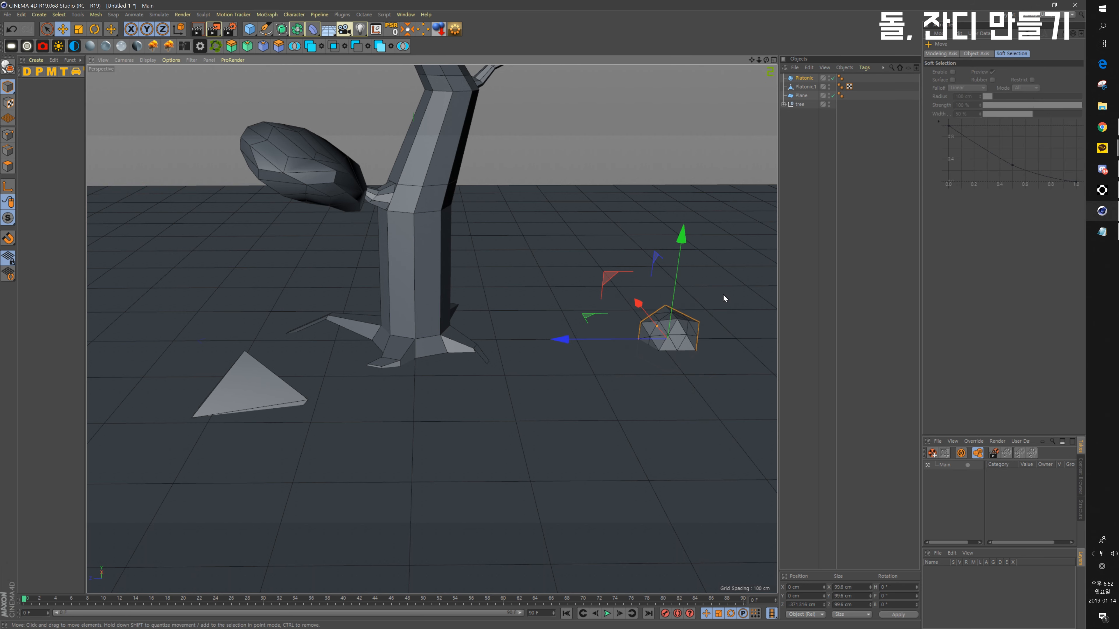
{"action": "middle_click_drag", "start_coordinate": [723, 294], "coordinate": [630, 353], "text": "alt"}
{"action": "left_click_drag", "start_coordinate": [630, 353], "coordinate": [560, 392], "text": "alt"}
Step: Make the Icosa Platonic editable and activate the Brush tool in polygon mode
{"action": "left_click", "coordinate": [804, 78]}
{"action": "key", "text": "c"}
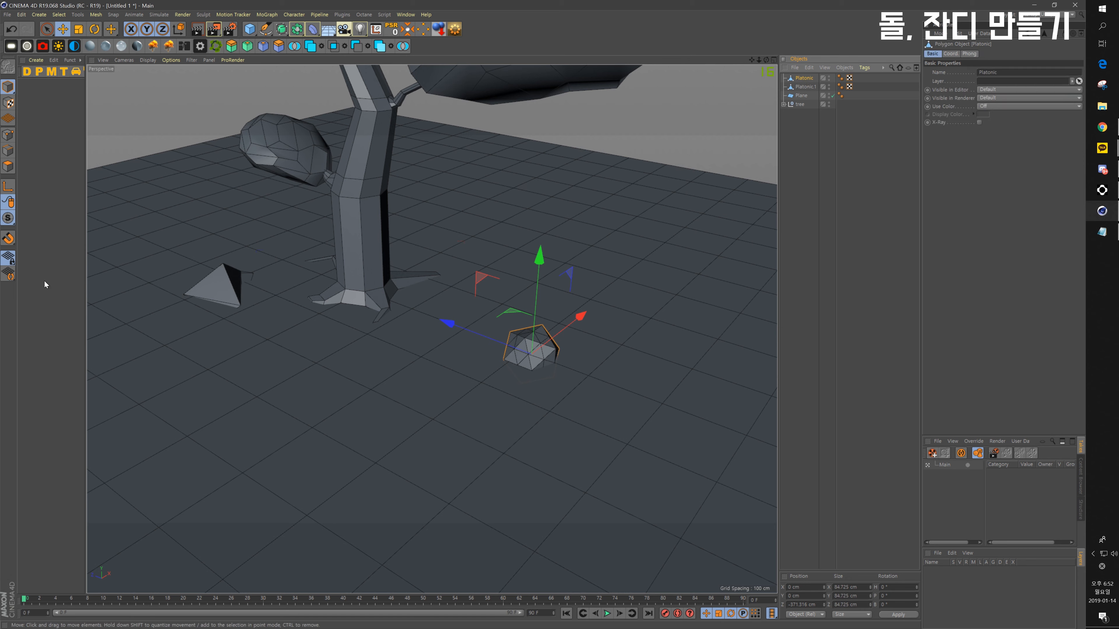
{"action": "left_click", "coordinate": [8, 167]}
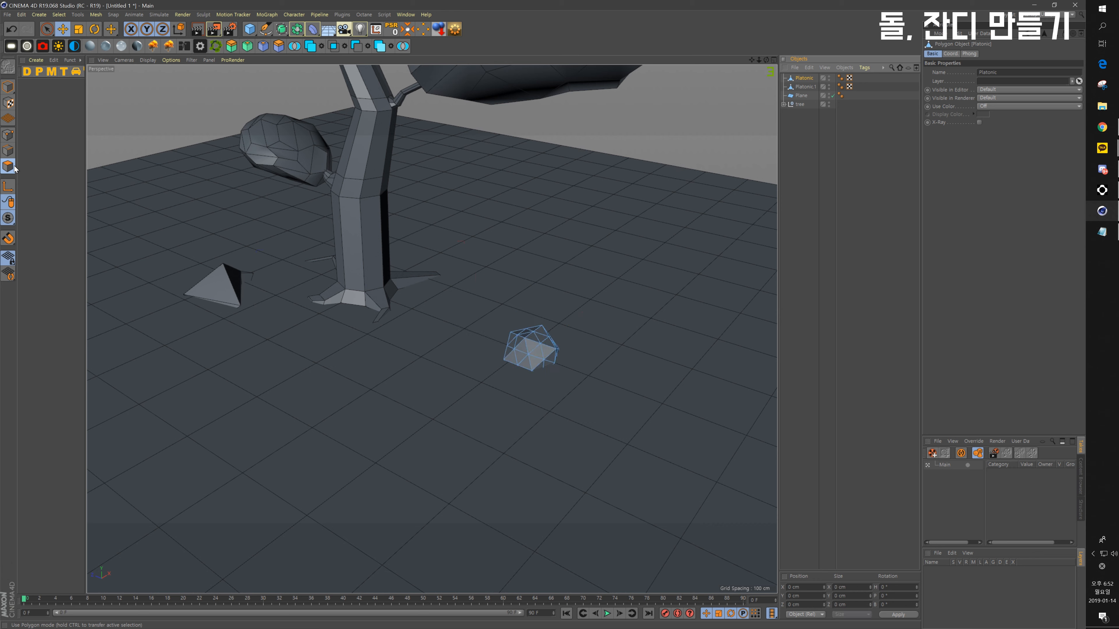
{"action": "right_click", "coordinate": [546, 370]}
{"action": "left_click", "coordinate": [555, 390]}
Step: Brush the icosahedron's sides and base outward to form a wide, irregular low-poly stone, and deselect it
{"action": "left_click_drag", "start_coordinate": [546, 347], "coordinate": [577, 341]}
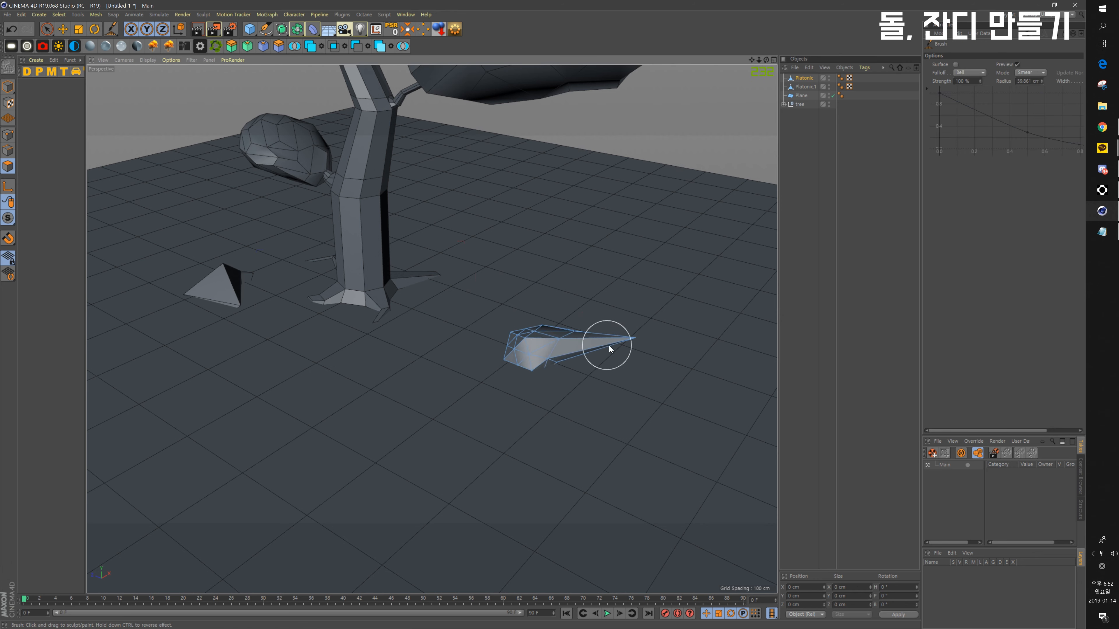
{"action": "key", "text": "ctrl+z"}
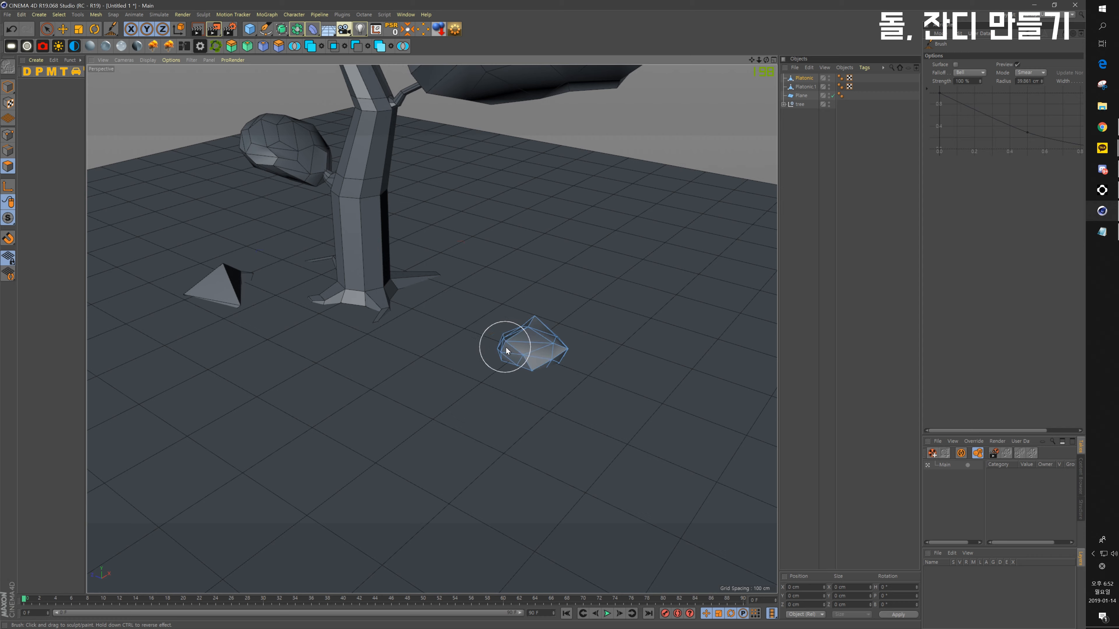
{"action": "left_click_drag", "start_coordinate": [552, 381], "coordinate": [560, 375]}
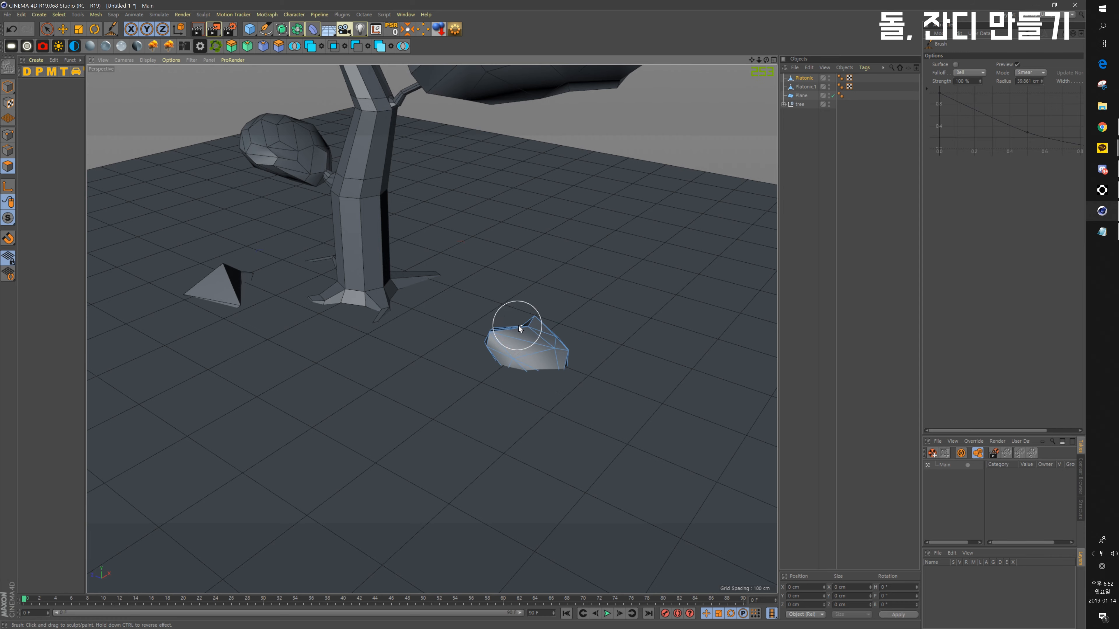
{"action": "left_click_drag", "start_coordinate": [514, 347], "coordinate": [595, 344], "text": "alt"}
{"action": "left_click_drag", "start_coordinate": [570, 380], "coordinate": [521, 400], "text": "alt"}
{"action": "middle_click_drag", "start_coordinate": [521, 400], "coordinate": [521, 429], "text": "alt"}
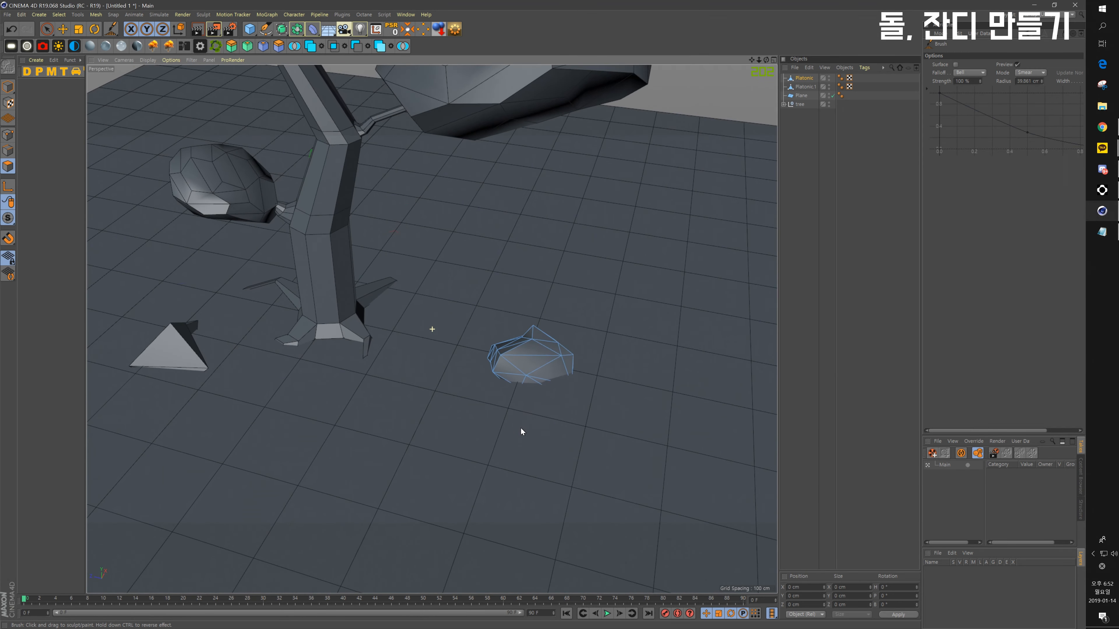
{"action": "left_click_drag", "start_coordinate": [476, 373], "coordinate": [516, 355], "text": "alt"}
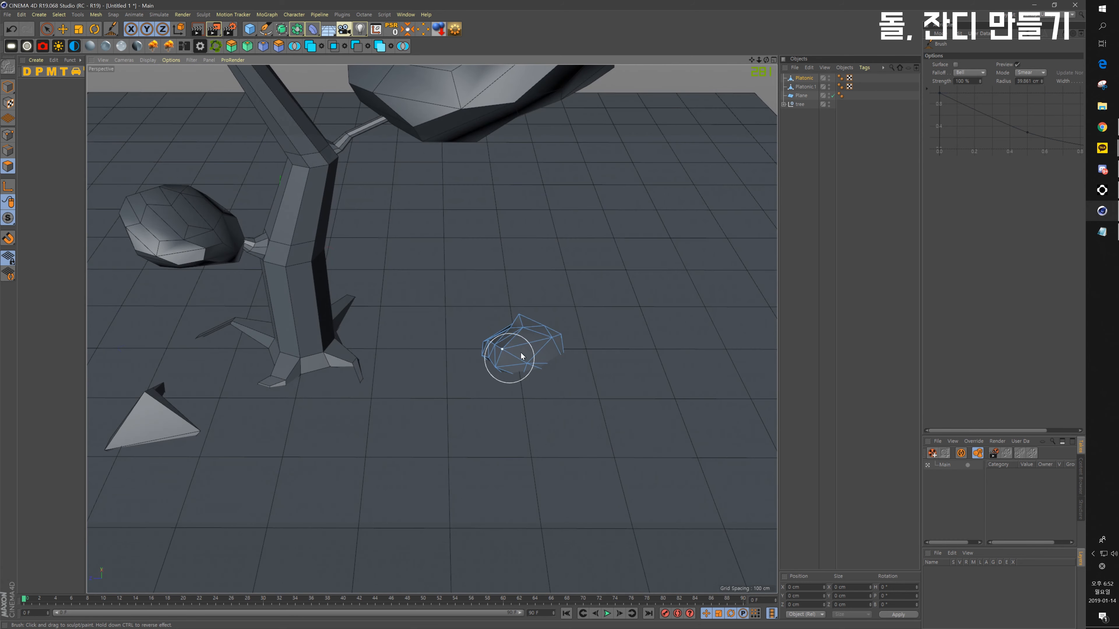
{"action": "left_click", "coordinate": [805, 132]}
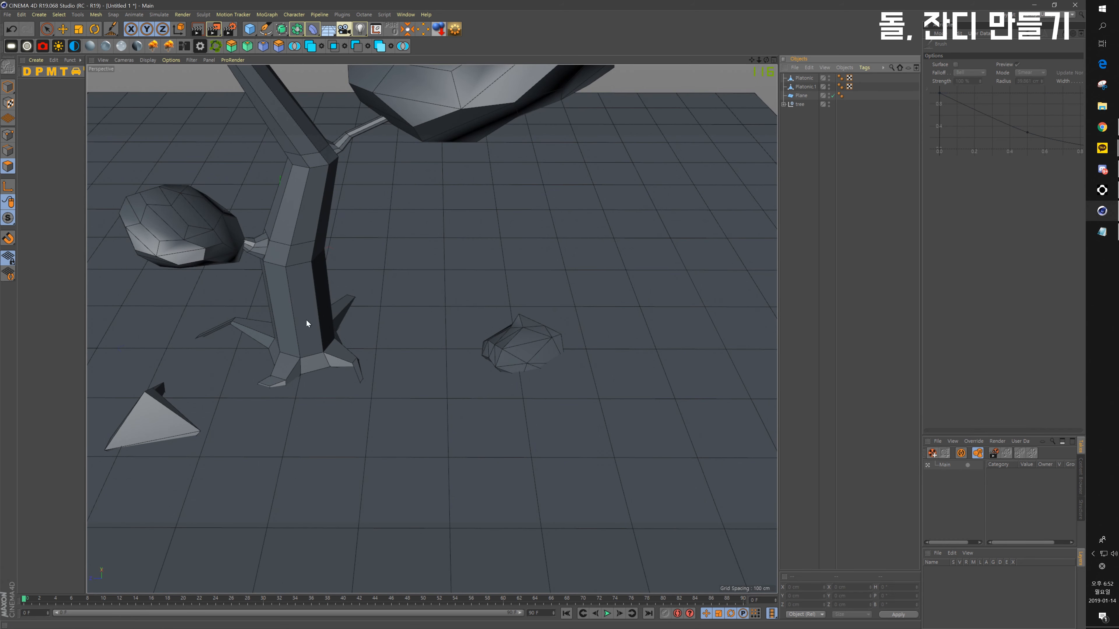
Step: Add a Pyramid primitive and move it along X to about -383 cm, in front of the trunk
{"action": "left_click_drag", "start_coordinate": [349, 360], "coordinate": [354, 322], "text": "alt"}
{"action": "middle_click_drag", "start_coordinate": [374, 323], "coordinate": [471, 274], "text": "alt"}
{"action": "middle_click_drag", "start_coordinate": [419, 307], "coordinate": [485, 362], "text": "alt"}
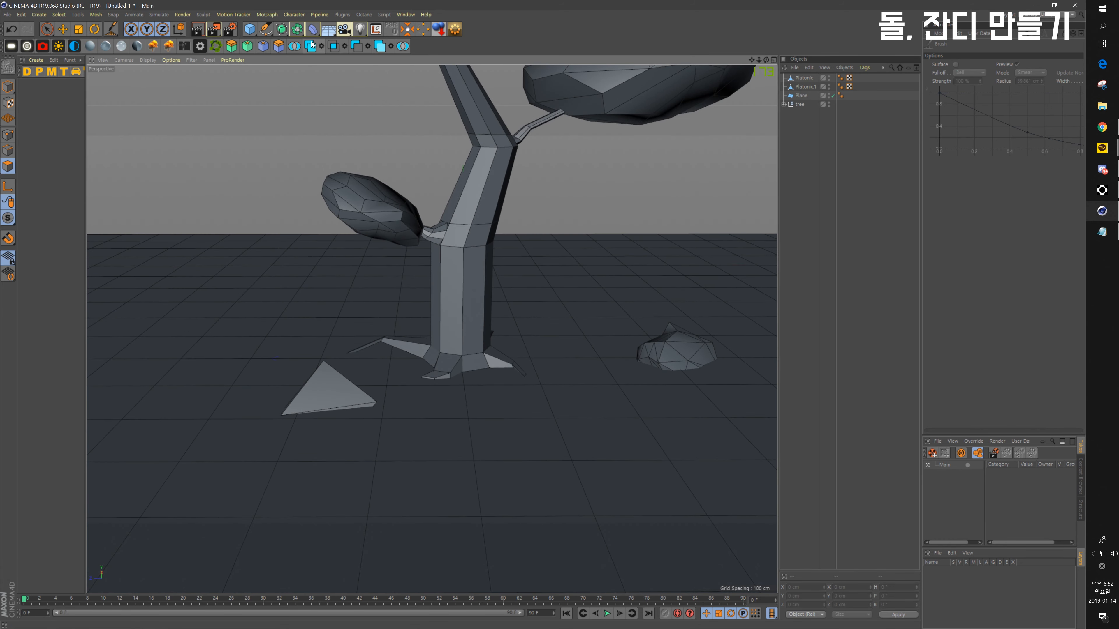
{"action": "left_click", "coordinate": [250, 29]}
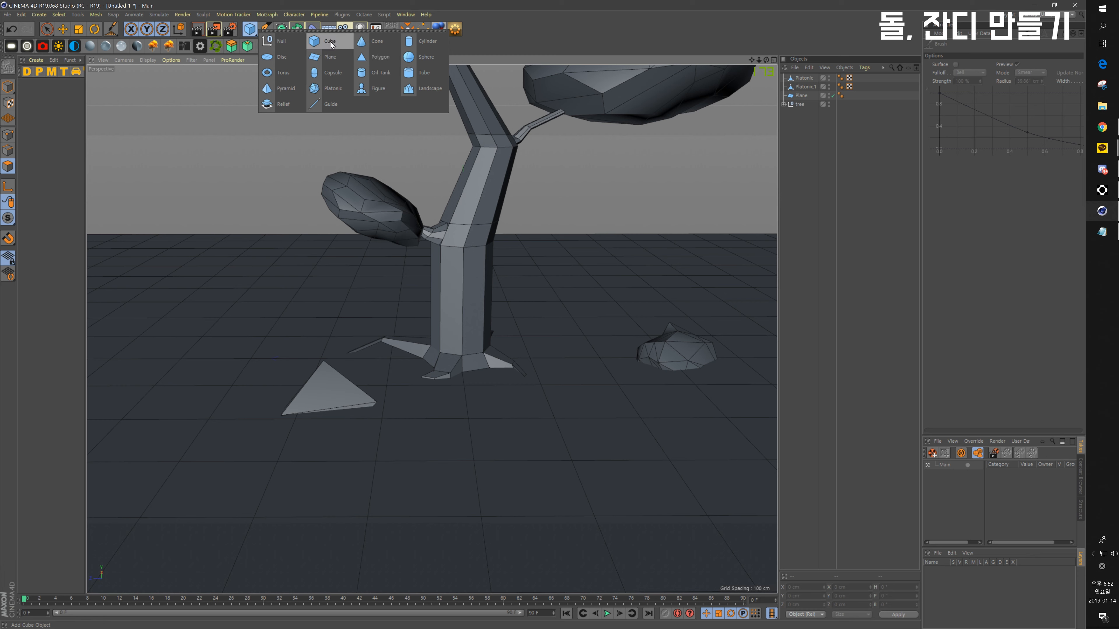
{"action": "left_click", "coordinate": [282, 88]}
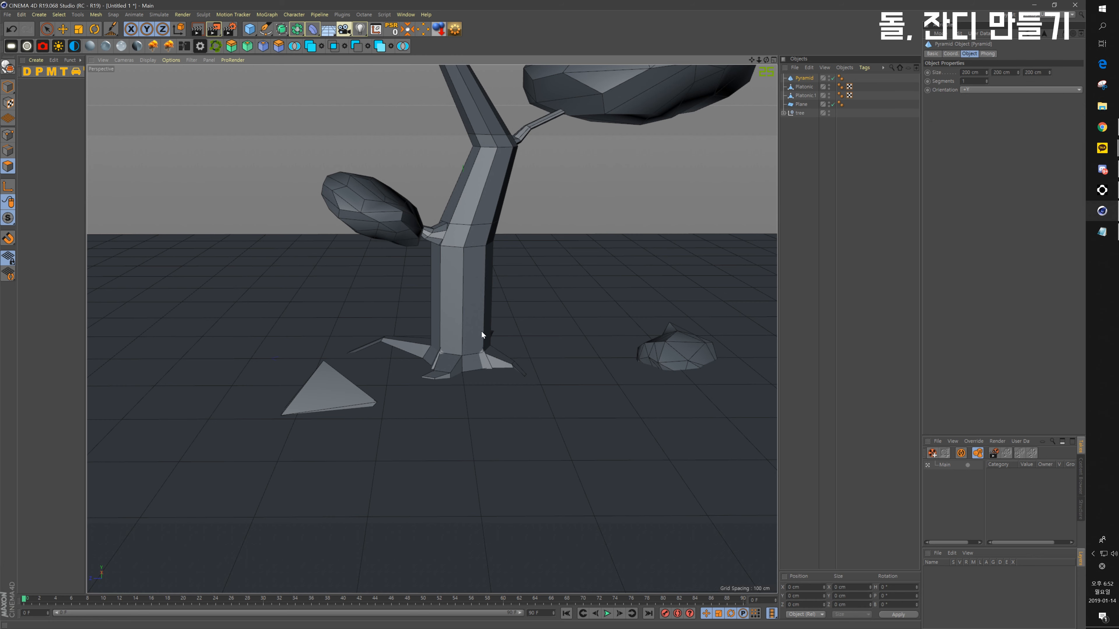
{"action": "key", "text": "e"}
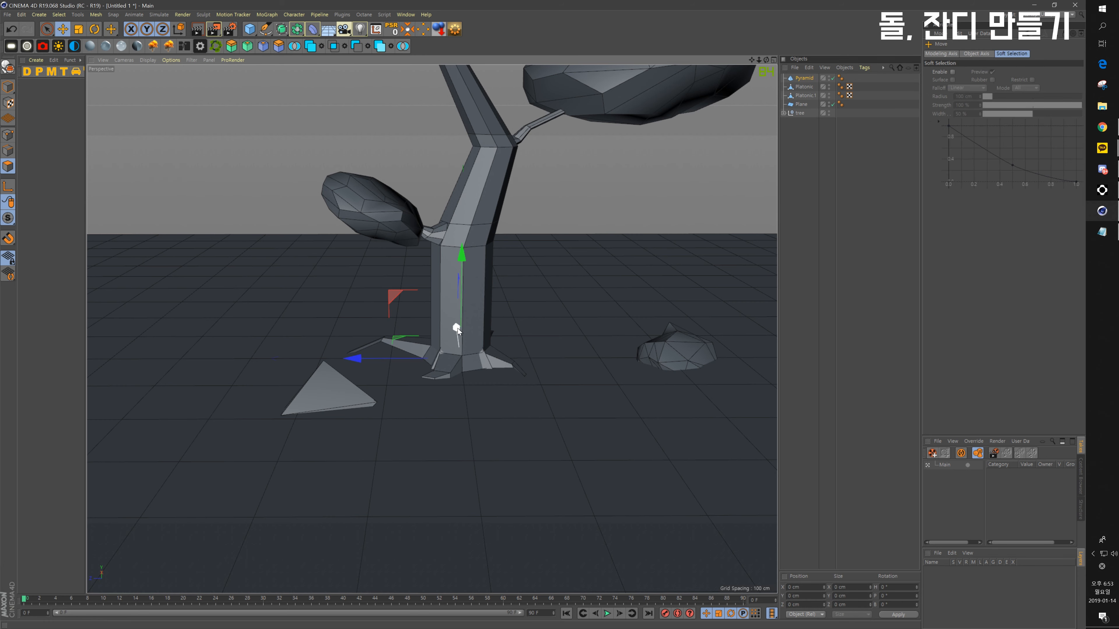
{"action": "left_click_drag", "start_coordinate": [458, 328], "coordinate": [488, 450]}
Step: Scale the pyramid down and narrow its base into a thin blade of about 49 × 174 × 26 cm
{"action": "key", "text": "t"}
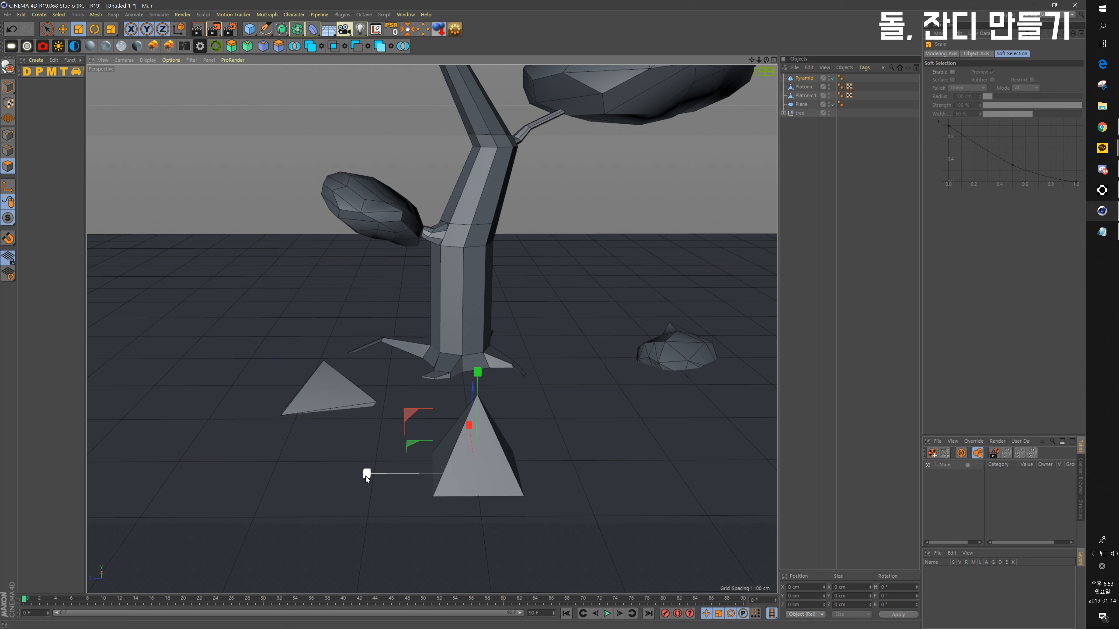
{"action": "left_click_drag", "start_coordinate": [366, 475], "coordinate": [383, 478]}
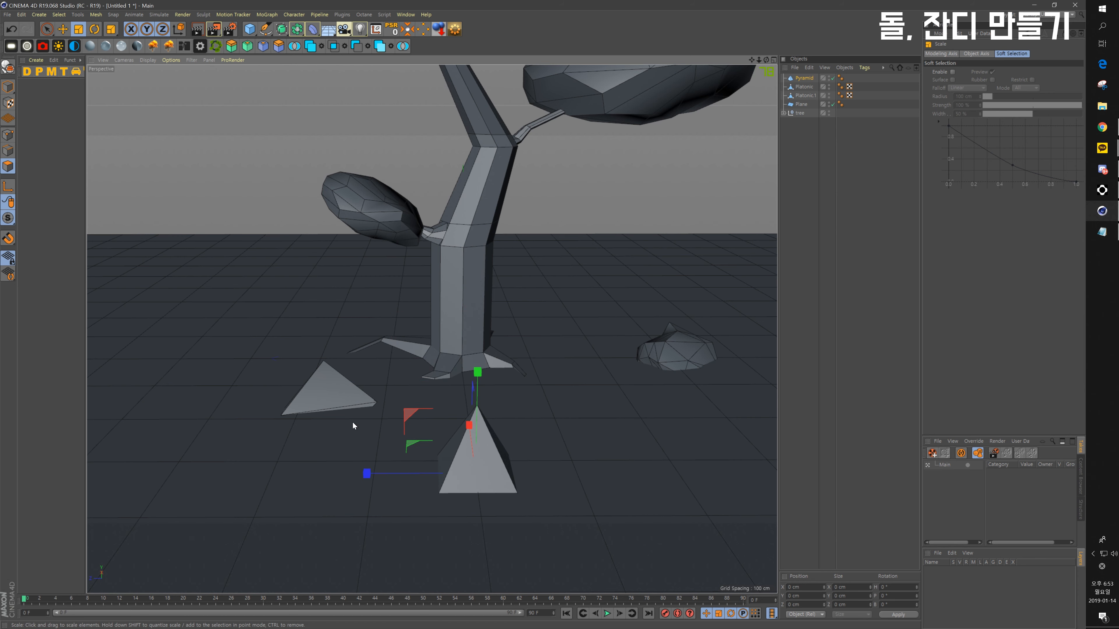
{"action": "left_click_drag", "start_coordinate": [504, 418], "coordinate": [432, 396], "text": "alt"}
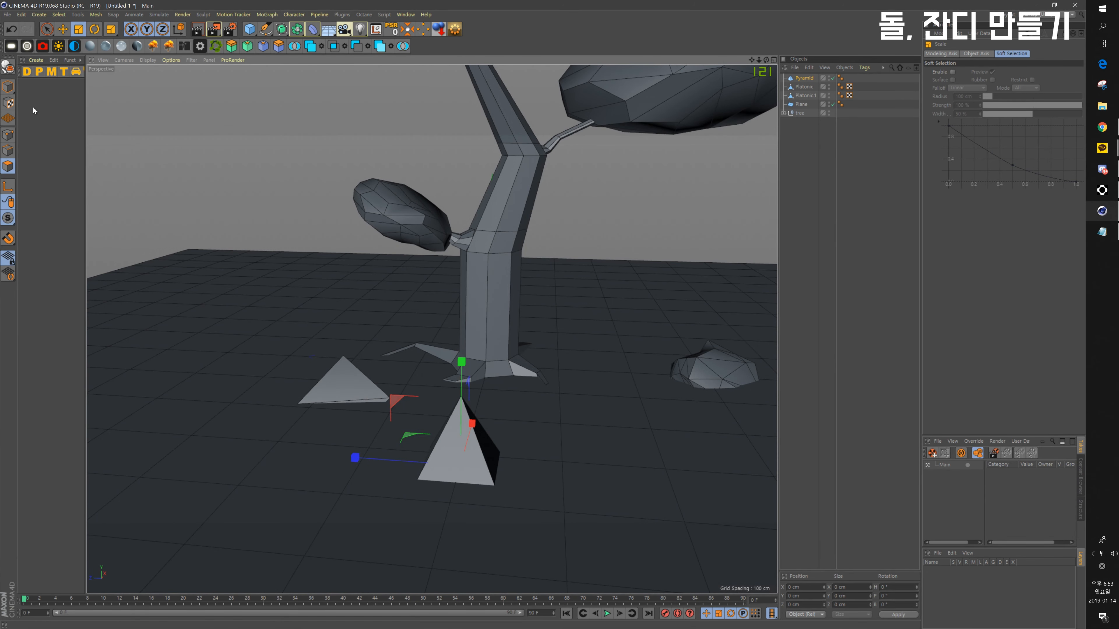
{"action": "left_click", "coordinate": [8, 88]}
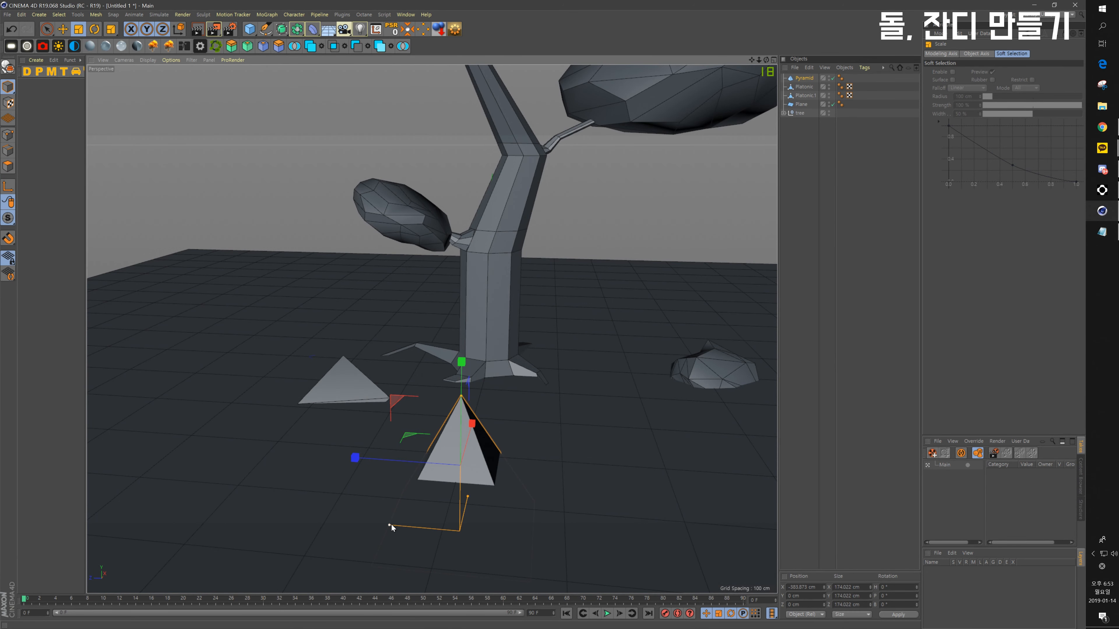
{"action": "left_click_drag", "start_coordinate": [393, 525], "coordinate": [398, 526]}
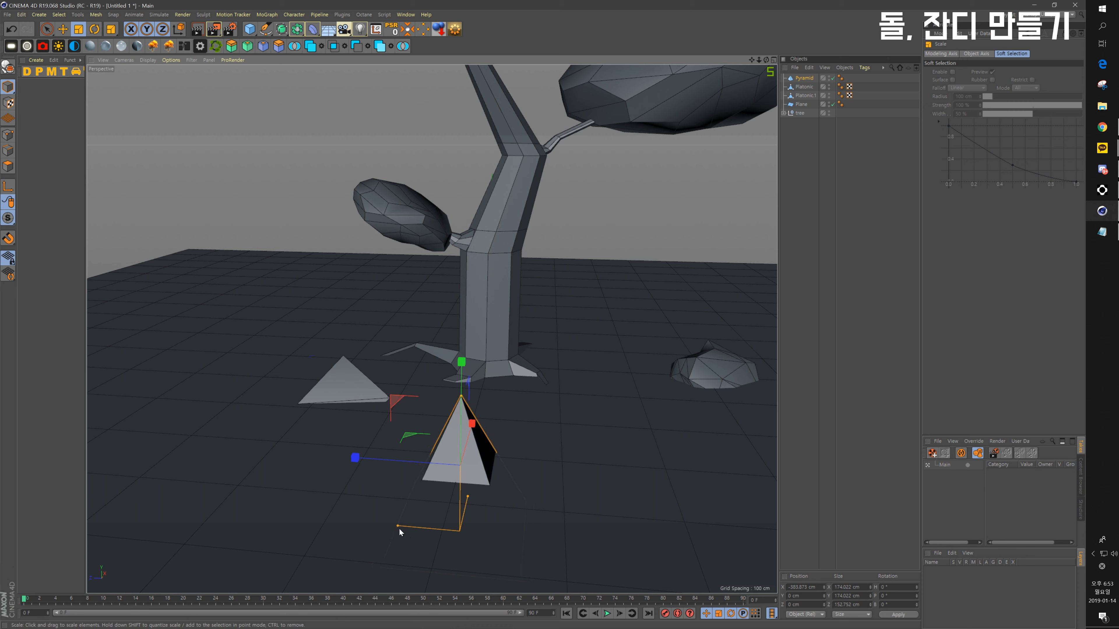
{"action": "left_click_drag", "start_coordinate": [399, 529], "coordinate": [419, 528]}
{"action": "left_click_drag", "start_coordinate": [472, 497], "coordinate": [449, 536]}
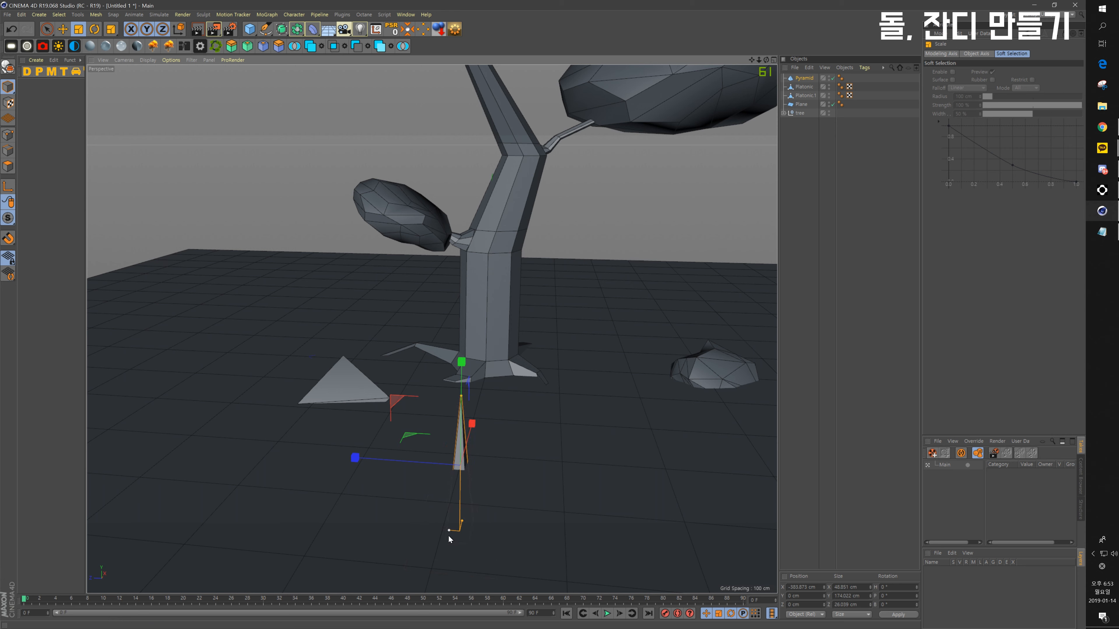
Step: Scale the thin pyramid evenly to about 28 × 101 × 15 cm and reposition it upright near the trunk's base
{"action": "left_click_drag", "start_coordinate": [549, 426], "coordinate": [471, 348]}
{"action": "key", "text": "e"}
{"action": "left_click_drag", "start_coordinate": [471, 408], "coordinate": [485, 373]}
{"action": "key", "text": "t"}
{"action": "left_click_drag", "start_coordinate": [539, 421], "coordinate": [681, 348]}
{"action": "key", "text": "e"}
{"action": "left_click_drag", "start_coordinate": [473, 310], "coordinate": [474, 299]}
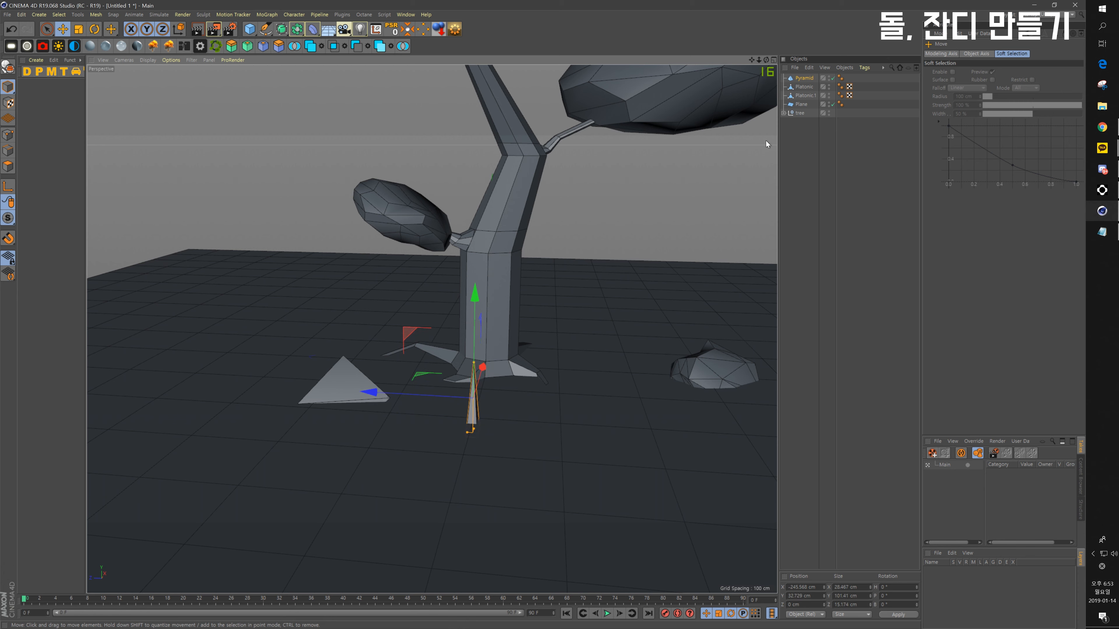
Step: Duplicate the grass blade about 31 cm along negative Z and scale the copy evenly to about 21 × 73 × 11 cm
{"action": "left_click", "coordinate": [806, 80]}
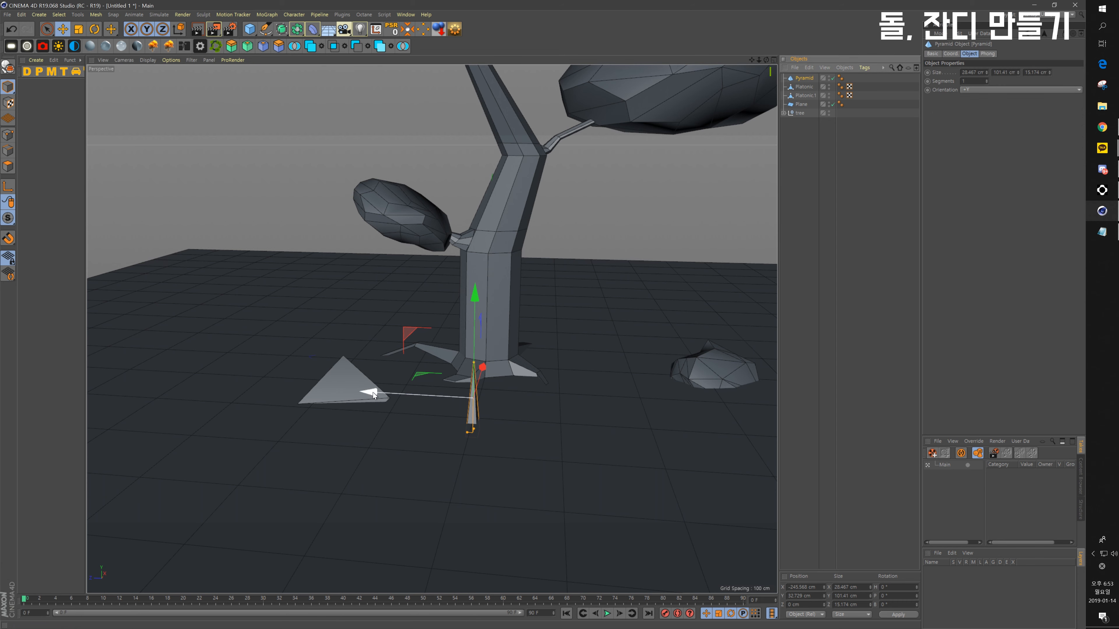
{"action": "left_click_drag", "start_coordinate": [373, 392], "coordinate": [393, 396], "text": "ctrl"}
{"action": "key", "text": "t"}
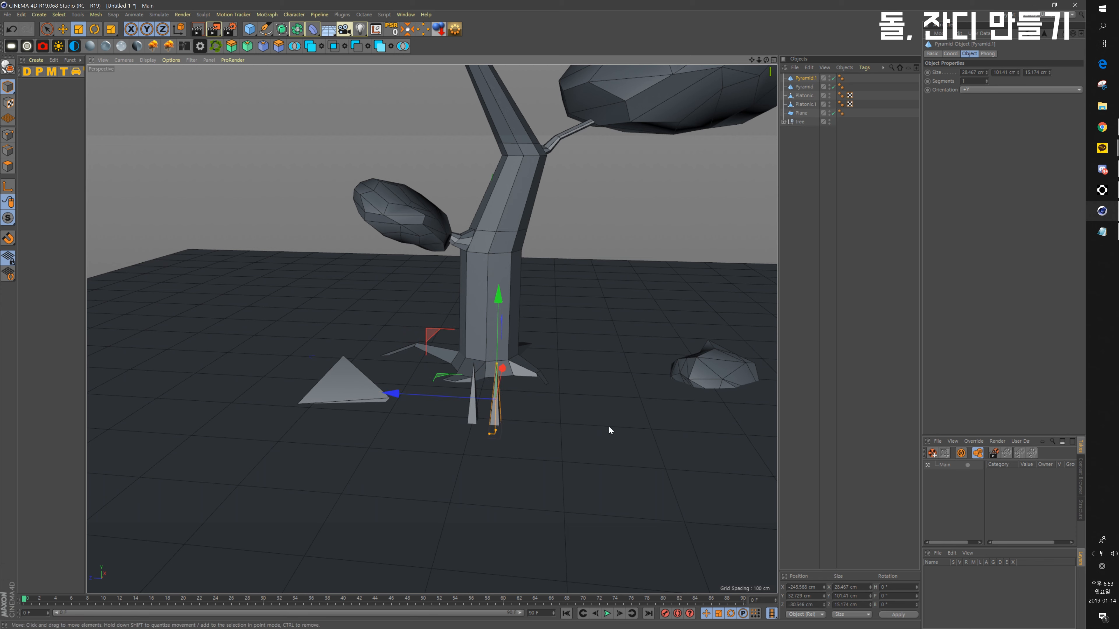
{"action": "left_click_drag", "start_coordinate": [608, 427], "coordinate": [523, 461]}
Step: Duplicate the second blade farther along negative Z, scale the copy to about 17 × 59 × 9 cm and drop it onto the ground
{"action": "key", "text": "e"}
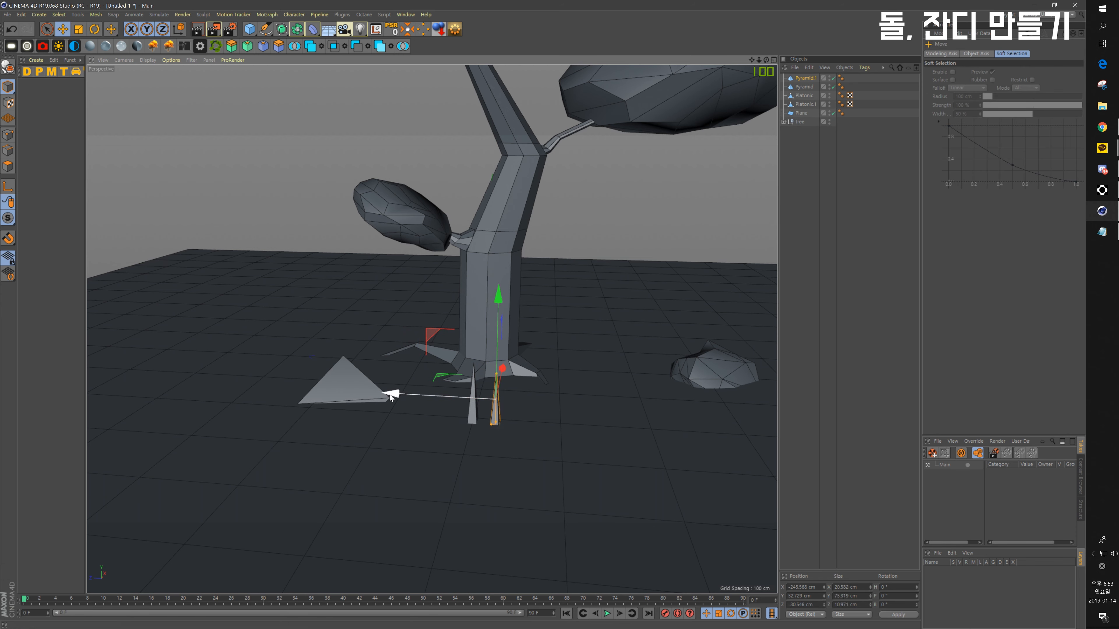
{"action": "left_click_drag", "start_coordinate": [390, 395], "coordinate": [409, 398]}
{"action": "key", "text": "t"}
{"action": "left_click_drag", "start_coordinate": [610, 436], "coordinate": [552, 462]}
{"action": "key", "text": "e"}
{"action": "left_click_drag", "start_coordinate": [521, 308], "coordinate": [523, 310]}
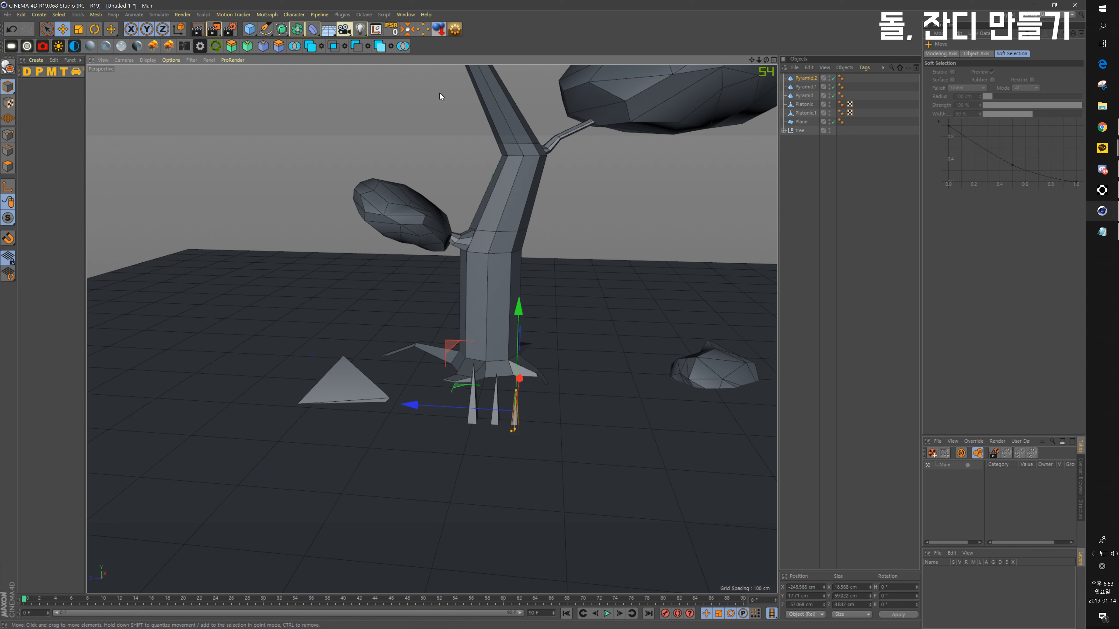
{"action": "left_click", "coordinate": [442, 33]}
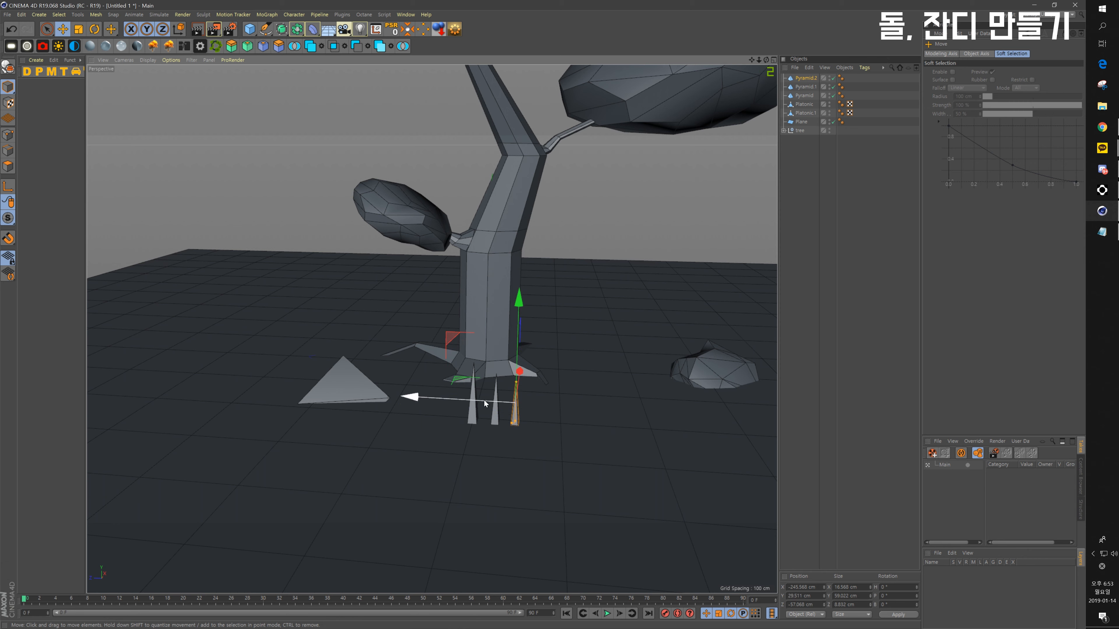
{"action": "left_click", "coordinate": [497, 419]}
{"action": "left_click", "coordinate": [520, 422]}
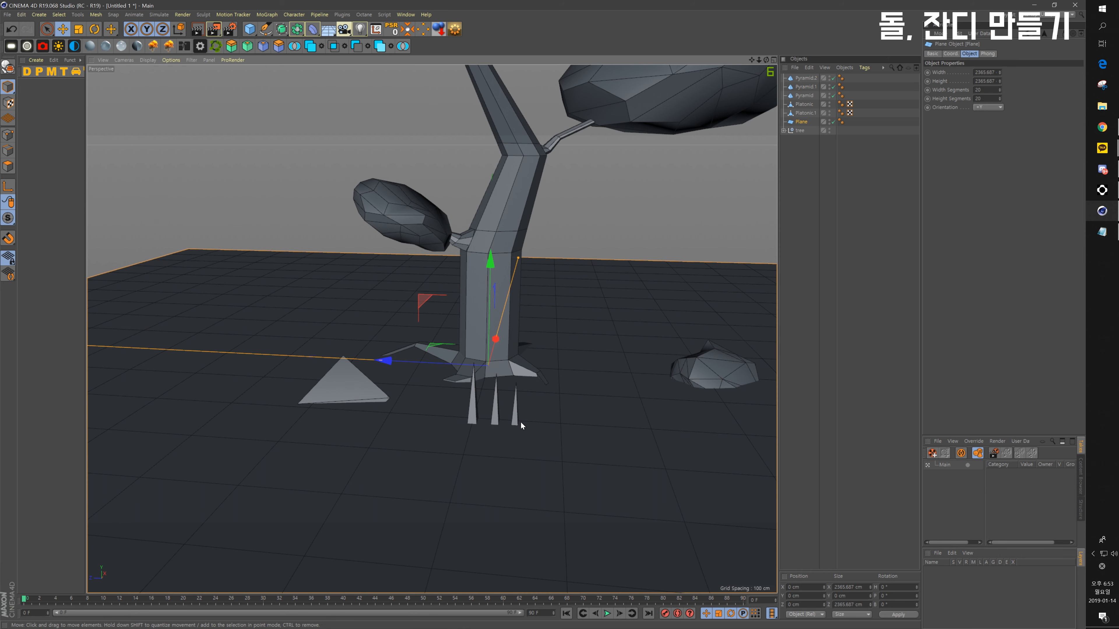
Step: Add a MoGraph Cloner to the scene
{"action": "left_click_drag", "start_coordinate": [572, 445], "coordinate": [461, 440], "text": "alt"}
{"action": "scroll", "coordinate": [504, 419], "scroll_direction": "down", "scroll_amount": 2}
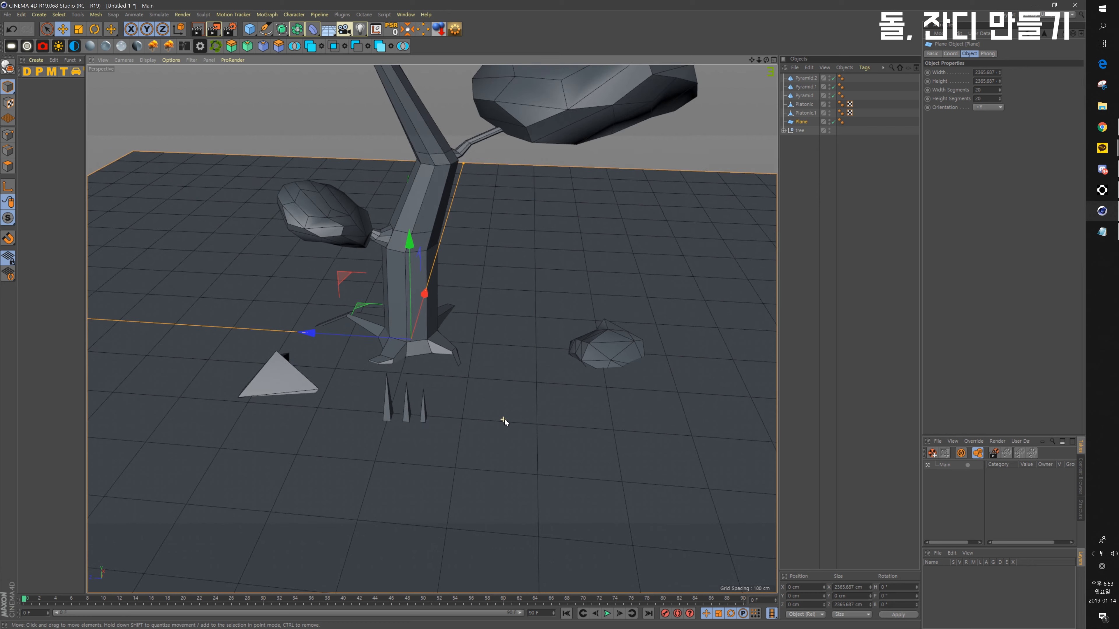
{"action": "left_click", "coordinate": [795, 158]}
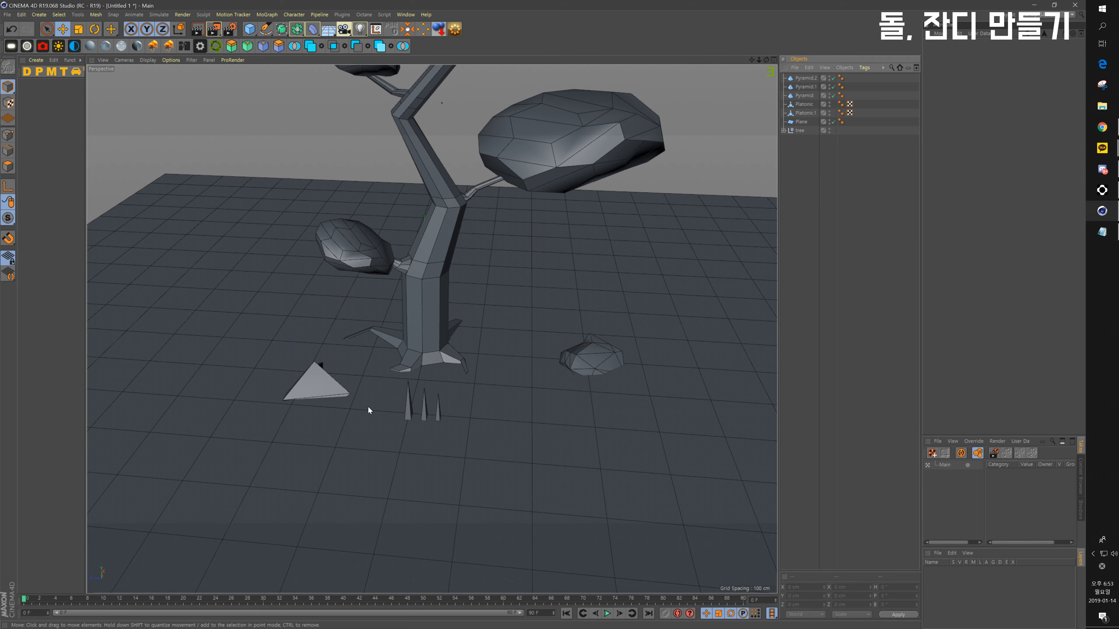
{"action": "left_click_drag", "start_coordinate": [448, 439], "coordinate": [413, 362], "text": "alt"}
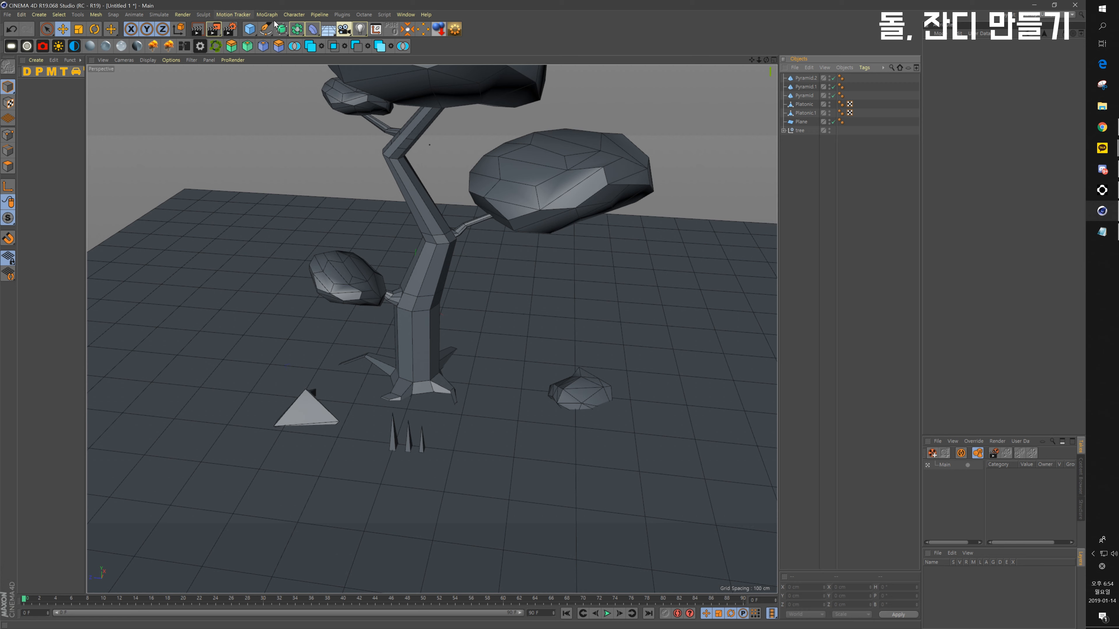
{"action": "left_click", "coordinate": [267, 15]}
{"action": "mouse_move", "coordinate": [285, 29]}
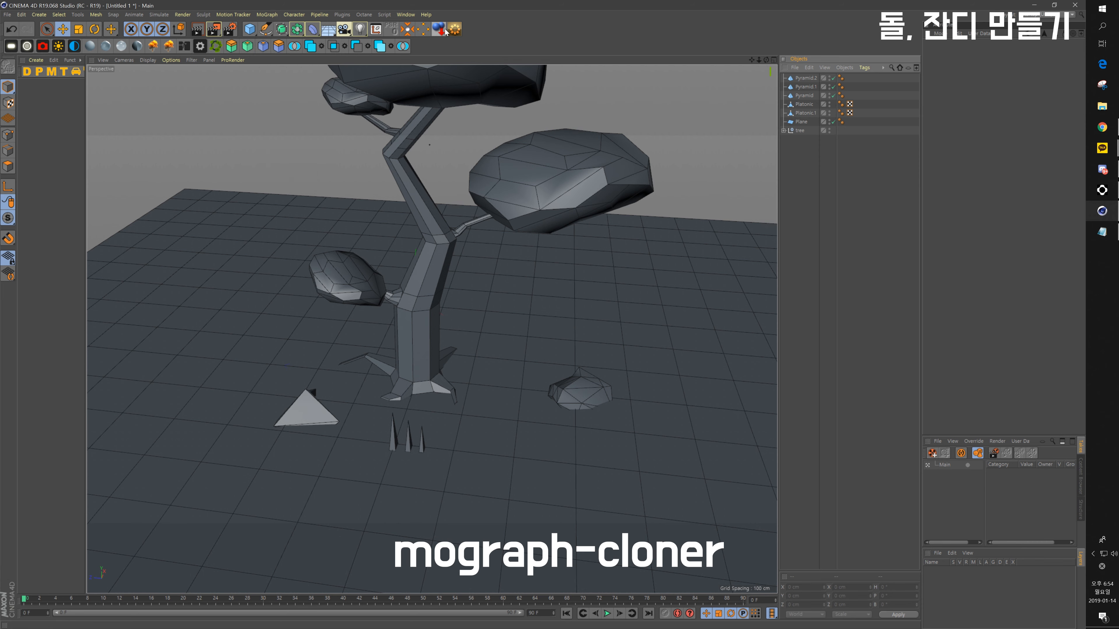
{"action": "left_click", "coordinate": [267, 14]}
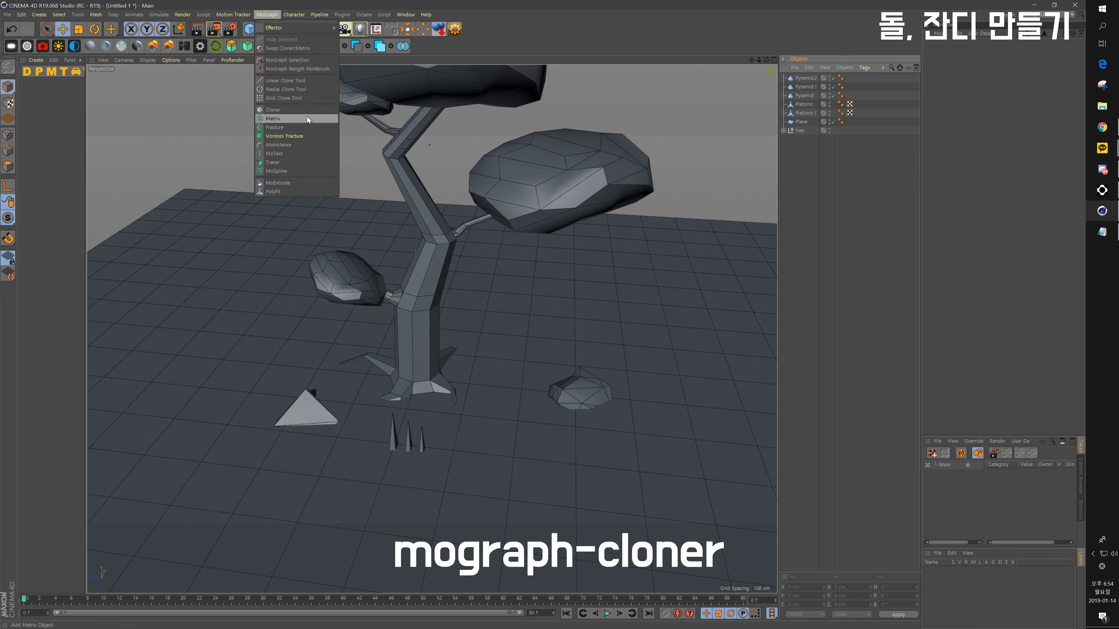
{"action": "left_click", "coordinate": [318, 109]}
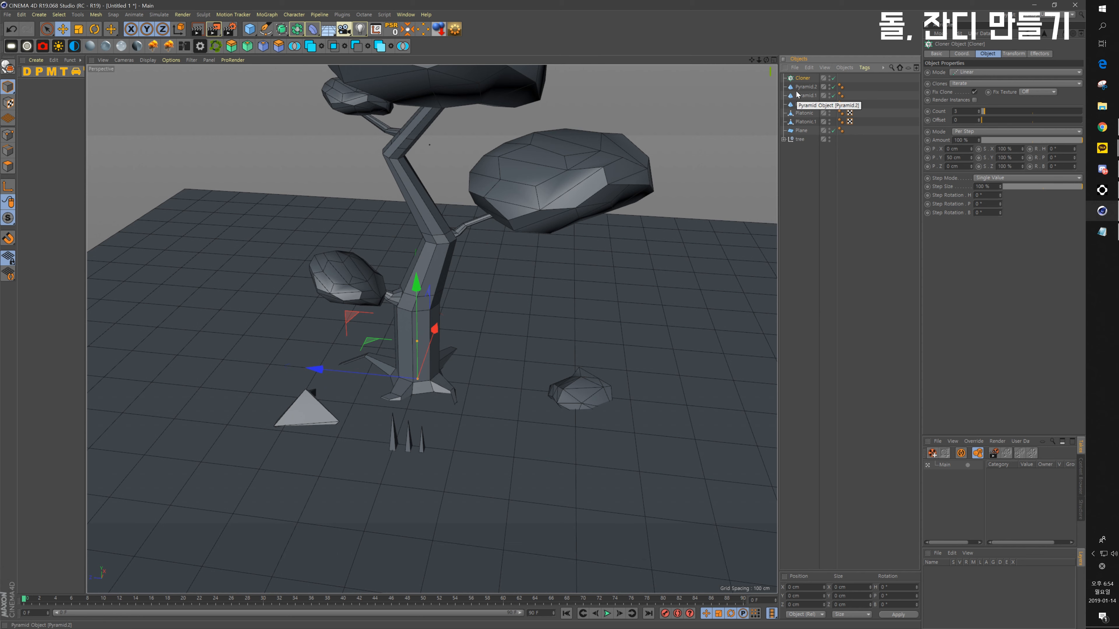
Step: Nest the three pyramid grass blades and both Platonic stones under the Cloner as its children
{"action": "left_click", "coordinate": [805, 87]}
{"action": "left_click", "coordinate": [805, 114]}
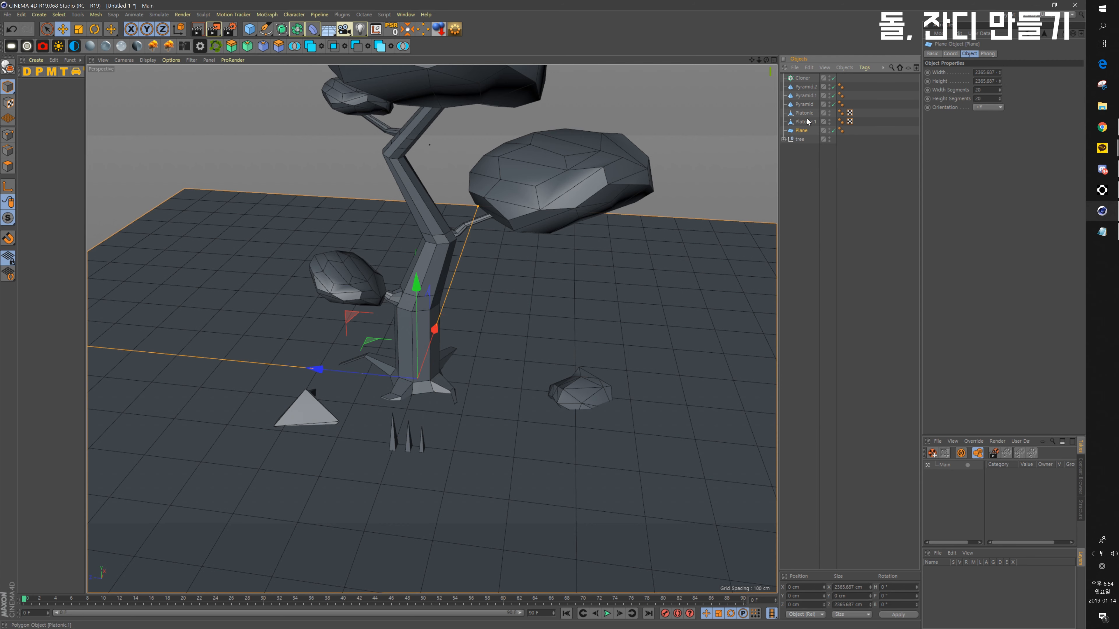
{"action": "left_click", "coordinate": [807, 122]}
{"action": "left_click", "coordinate": [812, 87], "text": "shift"}
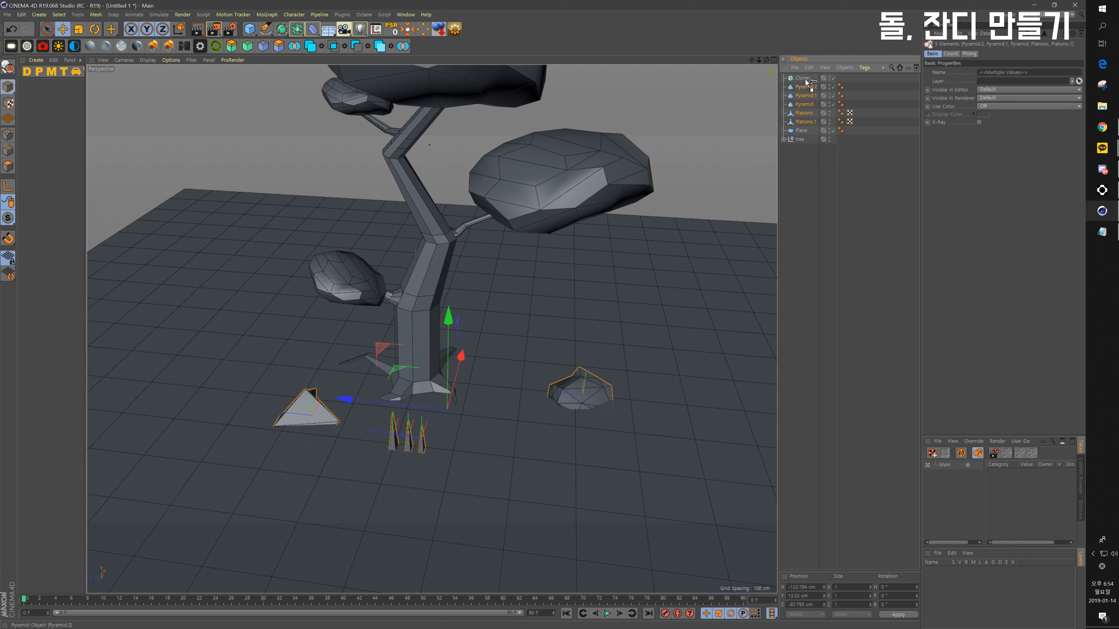
{"action": "left_click_drag", "start_coordinate": [807, 78], "coordinate": [806, 79]}
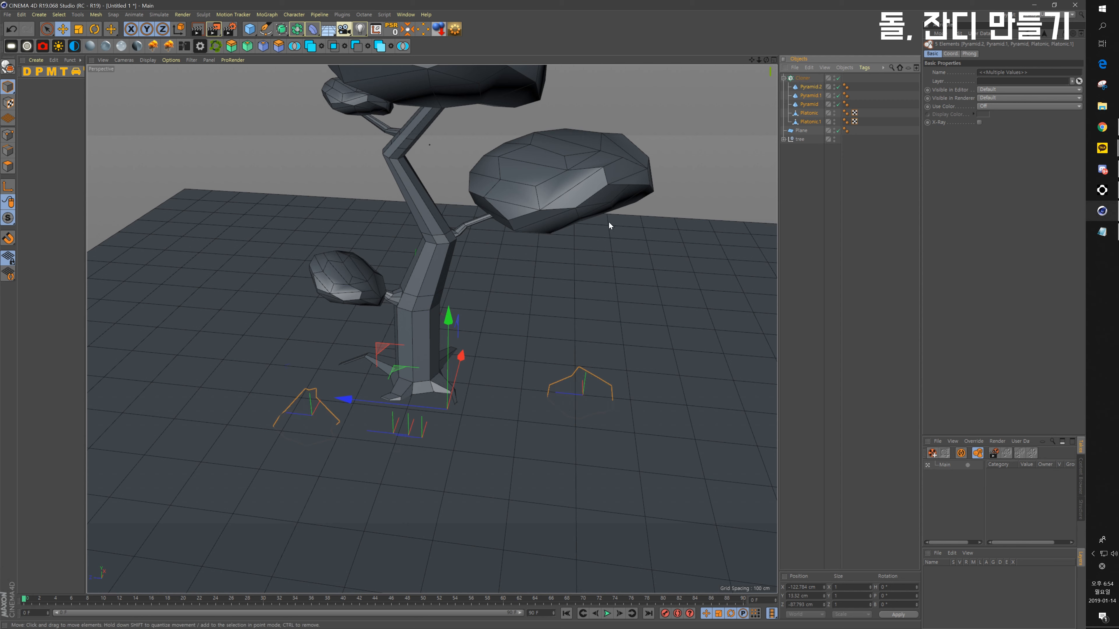
{"action": "left_click", "coordinate": [791, 246]}
Step: Set the Cloner's mode to Object
{"action": "left_click", "coordinate": [803, 78]}
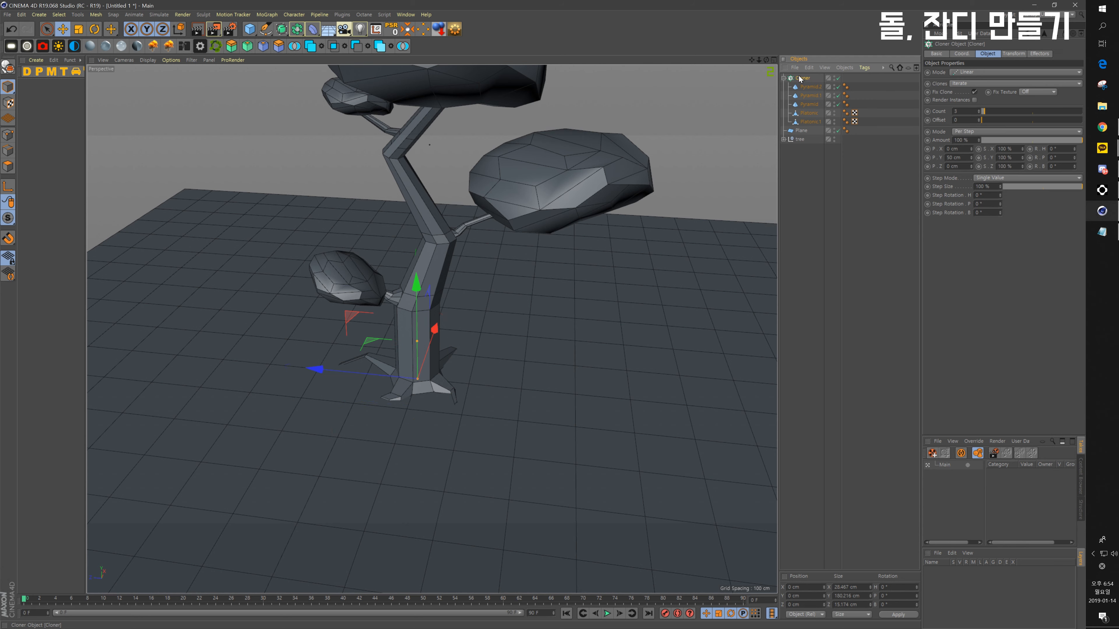
{"action": "left_click", "coordinate": [978, 74]}
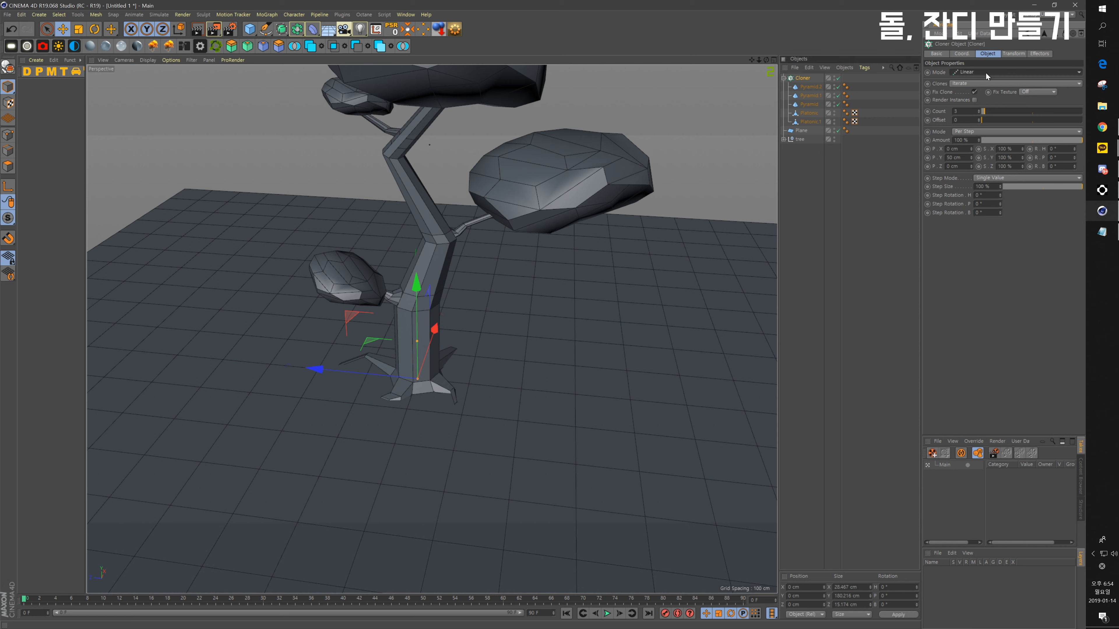
{"action": "left_click", "coordinate": [975, 82]}
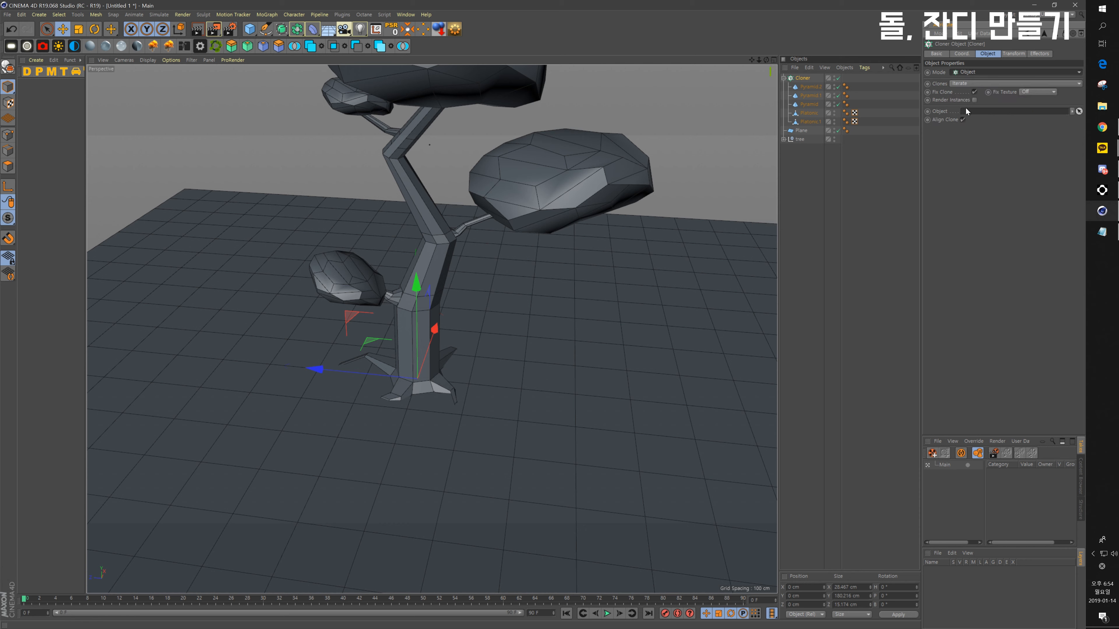
Step: Rename the ground plane as floor
{"action": "left_click", "coordinate": [864, 140]}
{"action": "left_click", "coordinate": [801, 130]}
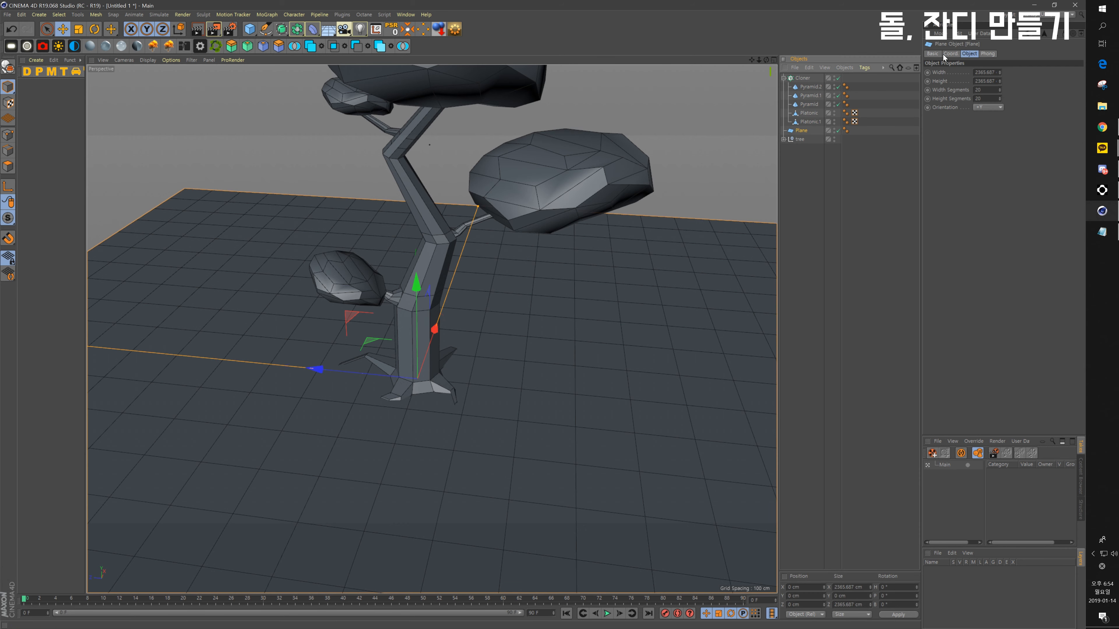
{"action": "double_click", "coordinate": [801, 130]}
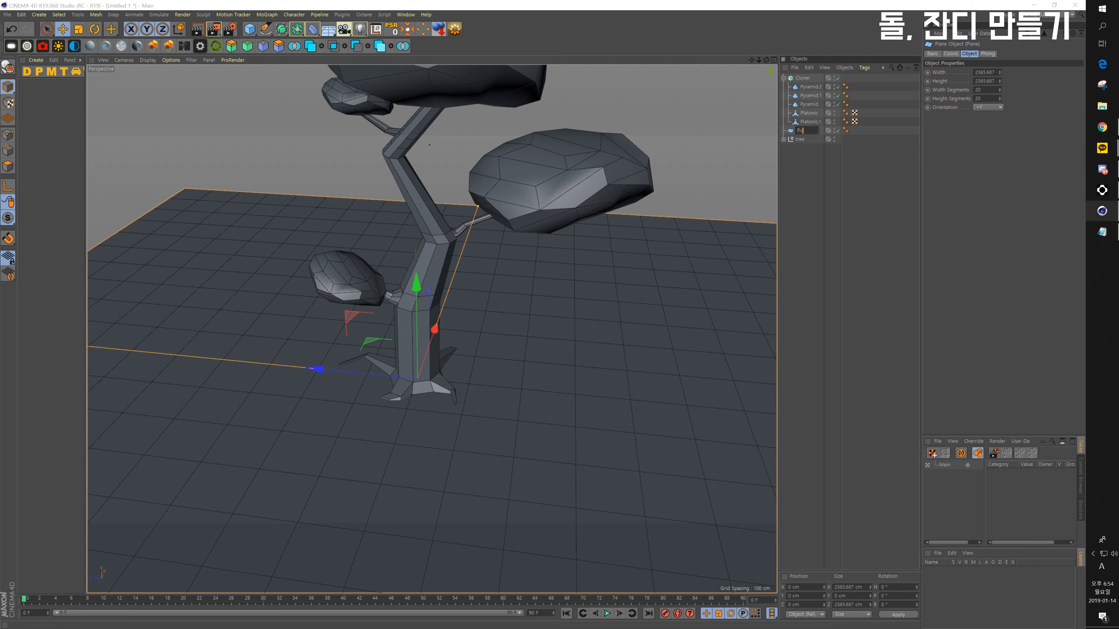
{"action": "key", "text": "Return"}
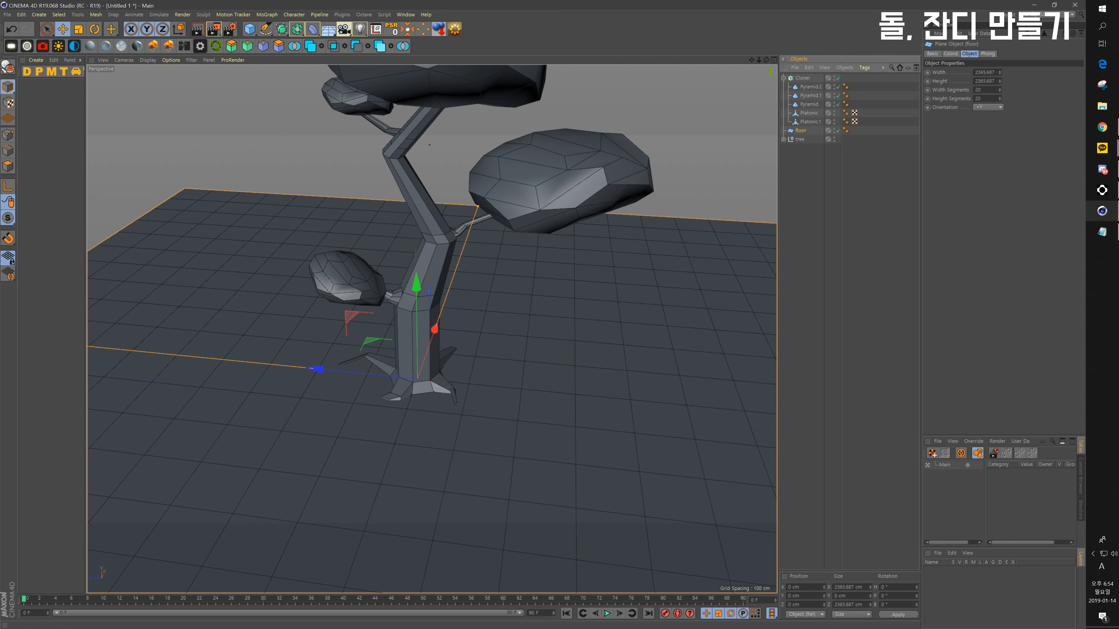
Step: Assign the floor plane as the Cloner's target object so the stones and grass are cloned onto it
{"action": "left_click", "coordinate": [803, 78]}
{"action": "left_click", "coordinate": [801, 132]}
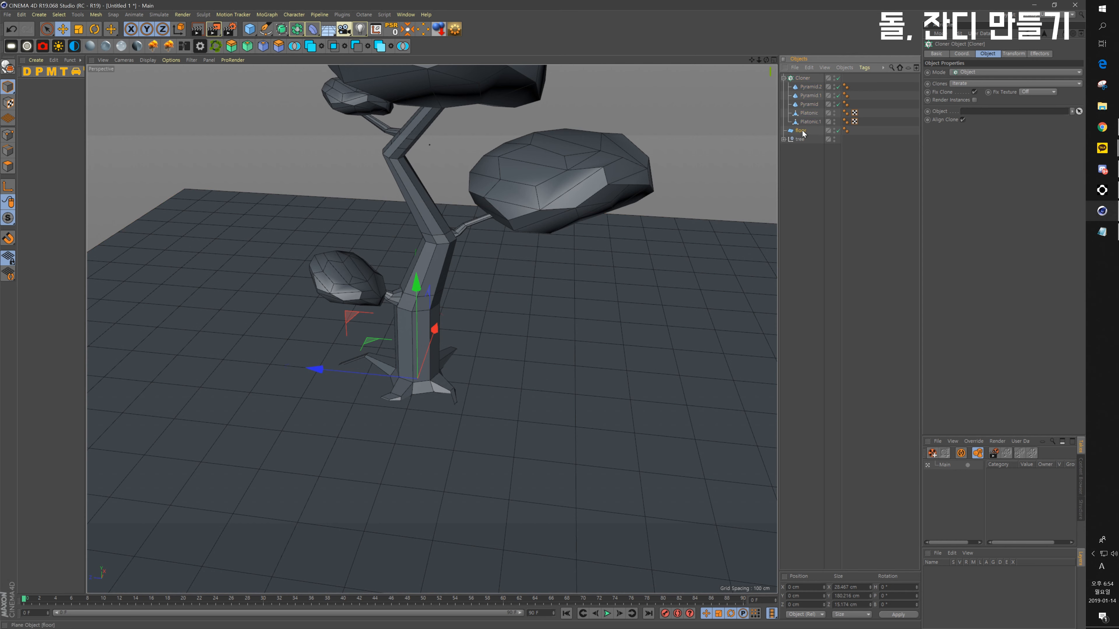
{"action": "left_click_drag", "start_coordinate": [944, 120], "coordinate": [969, 112]}
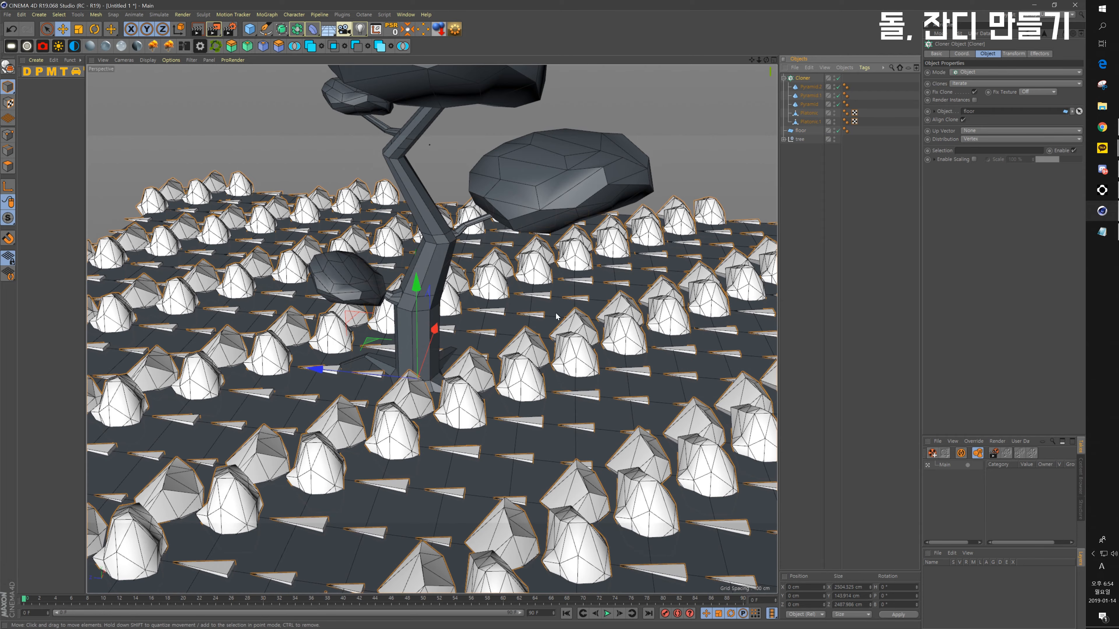
{"action": "scroll", "coordinate": [572, 340], "scroll_direction": "down", "scroll_amount": 9}
{"action": "scroll", "coordinate": [546, 399], "scroll_direction": "up", "scroll_amount": 6}
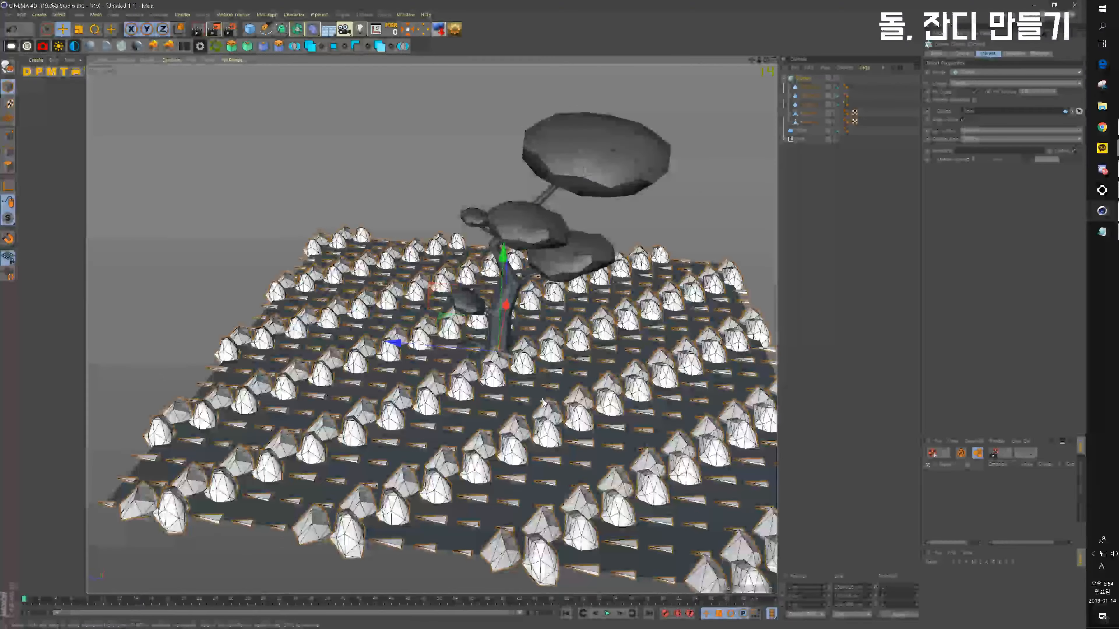
{"action": "scroll", "coordinate": [550, 399], "scroll_direction": "up", "scroll_amount": 2}
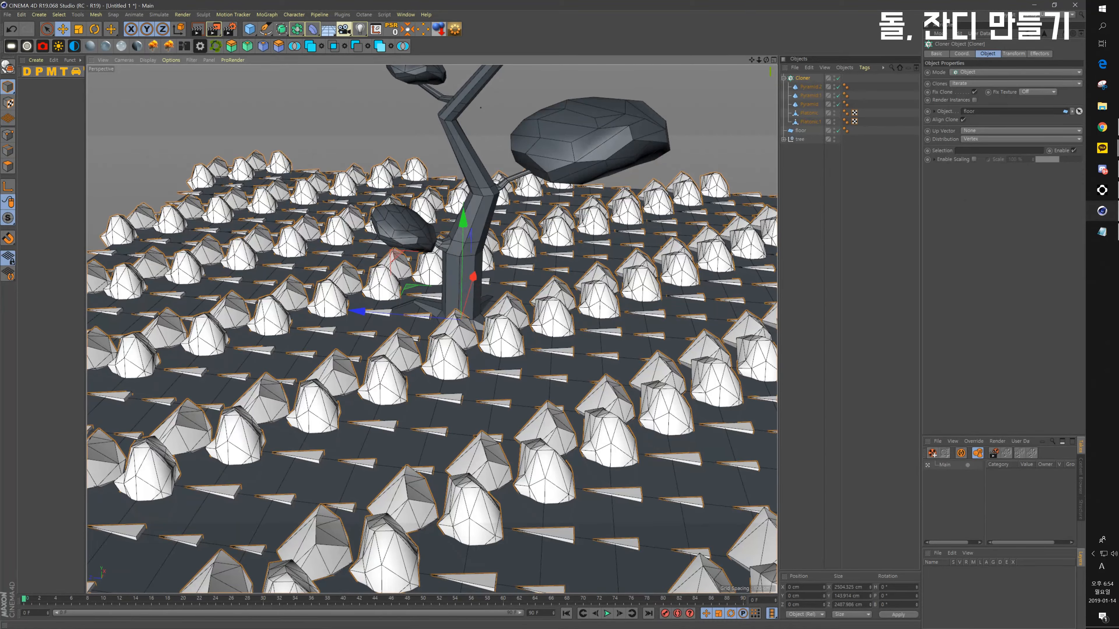
Step: Distribute the clones over the floor's Surface and turn off Align Clone so the grass stands upright
{"action": "left_click", "coordinate": [978, 139]}
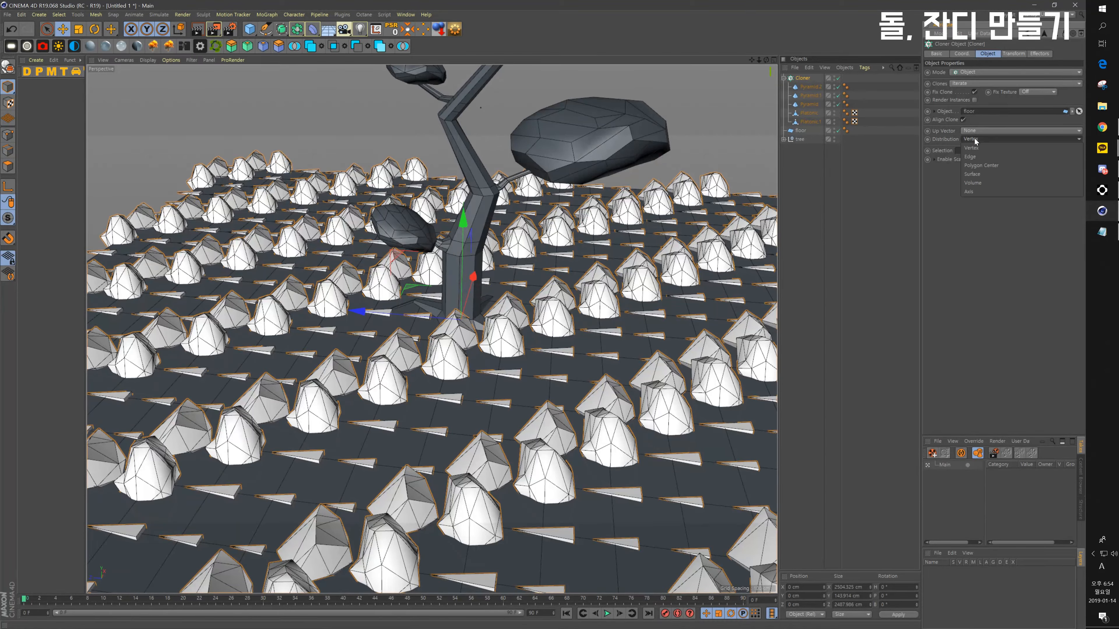
{"action": "left_click", "coordinate": [978, 175]}
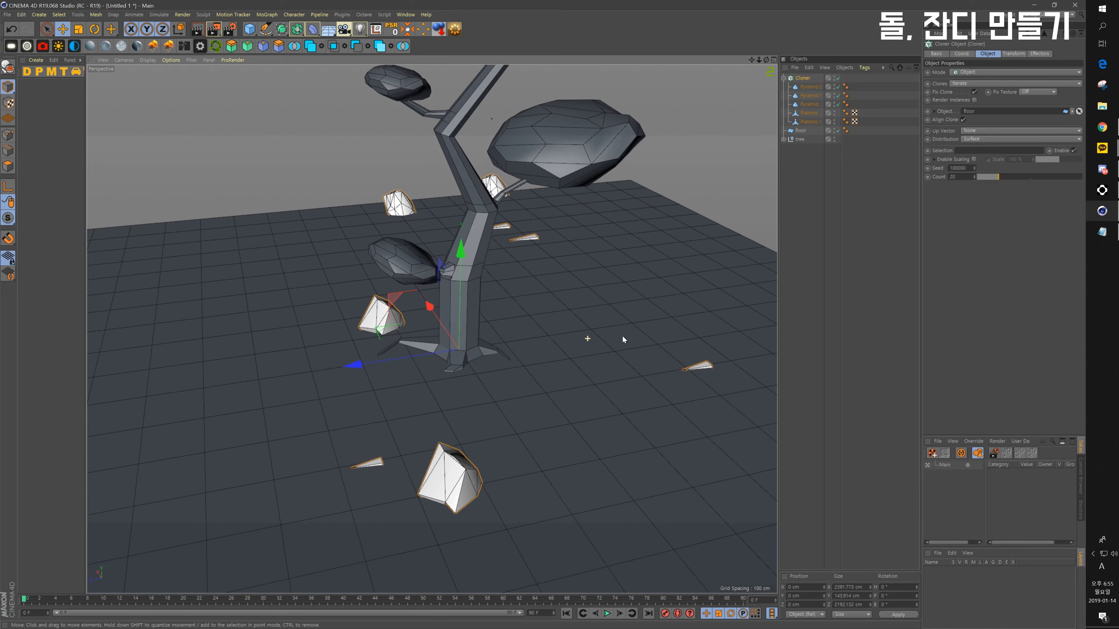
{"action": "left_click_drag", "start_coordinate": [623, 336], "coordinate": [545, 330], "text": "alt"}
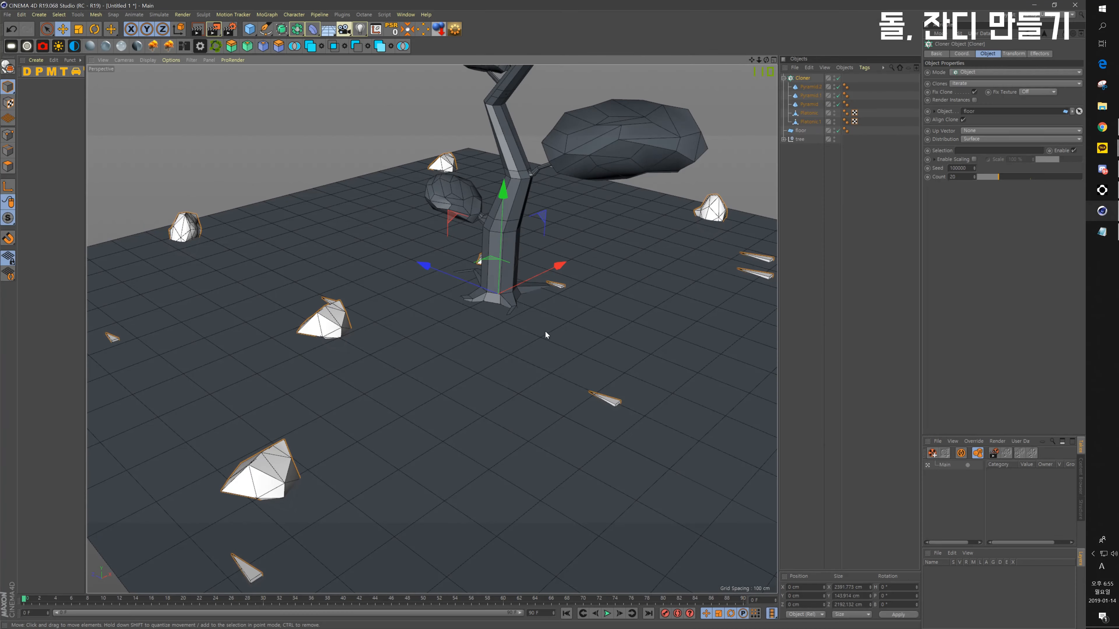
{"action": "left_click", "coordinate": [963, 119]}
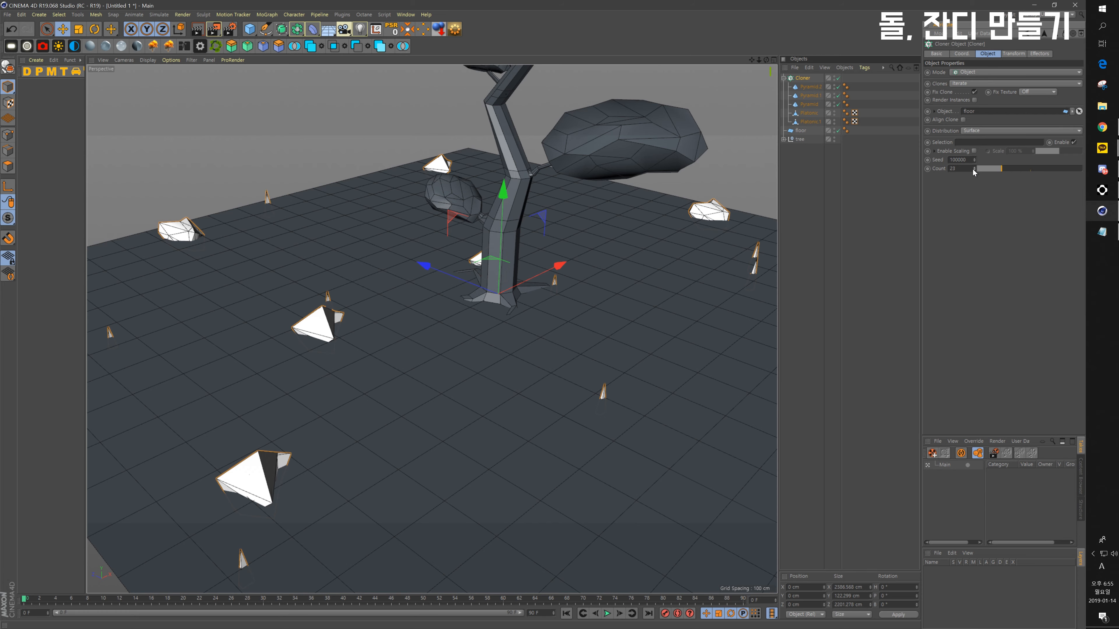
Step: Raise the Cloner's count to 30
{"action": "left_click_drag", "start_coordinate": [610, 258], "coordinate": [749, 270], "text": "alt"}
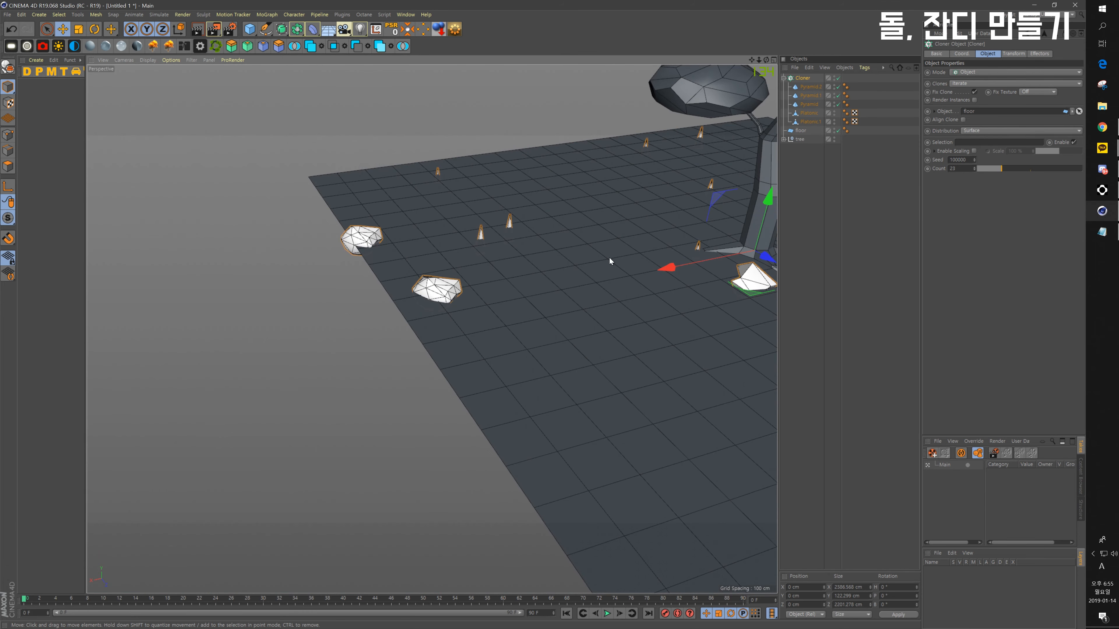
{"action": "middle_click_drag", "start_coordinate": [609, 258], "coordinate": [403, 260], "text": "alt"}
{"action": "left_click_drag", "start_coordinate": [555, 283], "coordinate": [489, 266], "text": "alt"}
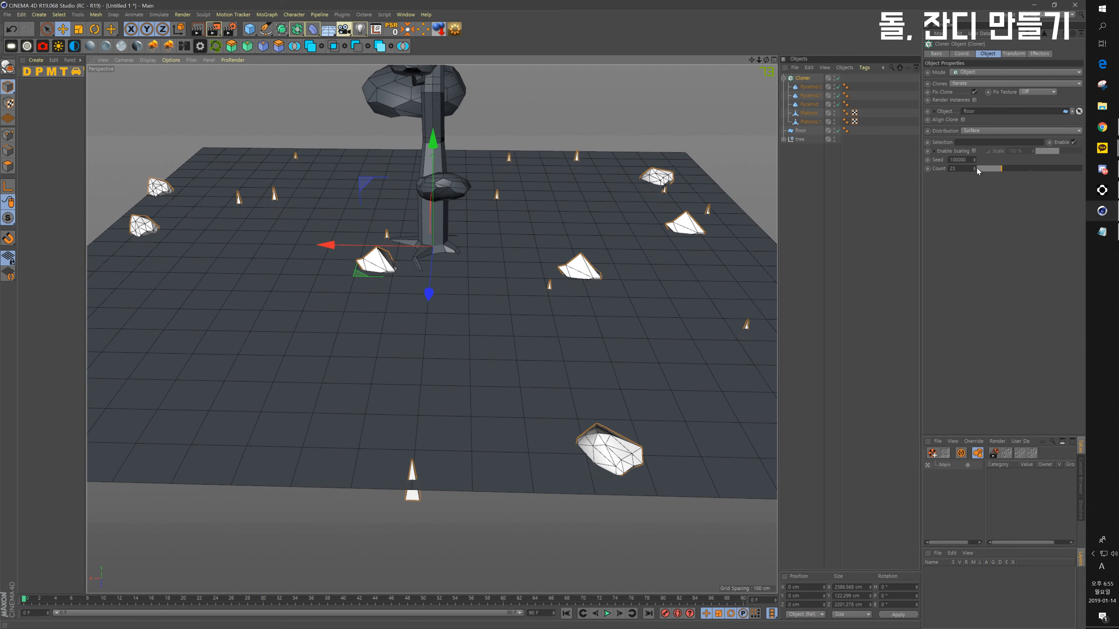
{"action": "left_click", "coordinate": [975, 168]}
{"action": "left_click", "coordinate": [975, 168]}
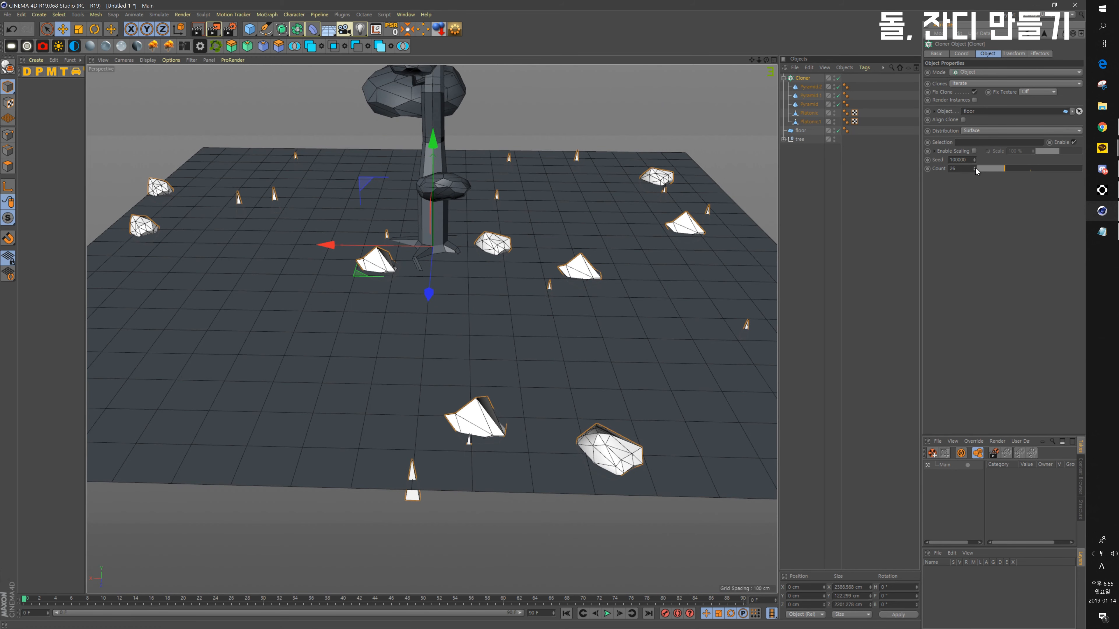
{"action": "left_click", "coordinate": [975, 168]}
{"action": "left_click", "coordinate": [975, 168]}
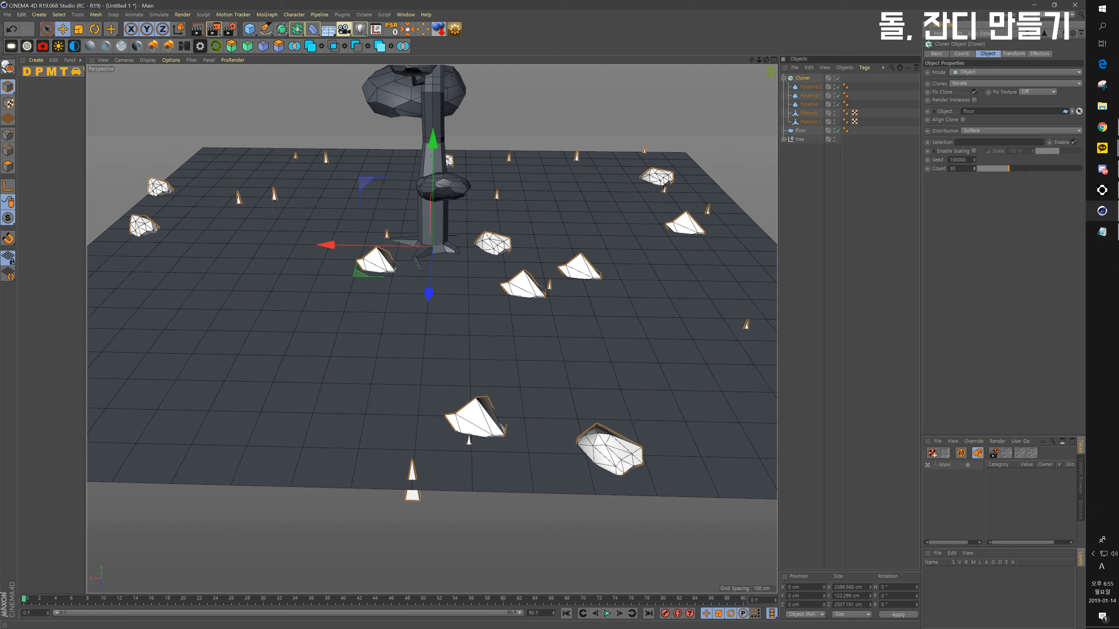
Step: Try several distribution seeds for the Cloner and settle on 99996
{"action": "left_click", "coordinate": [974, 162]}
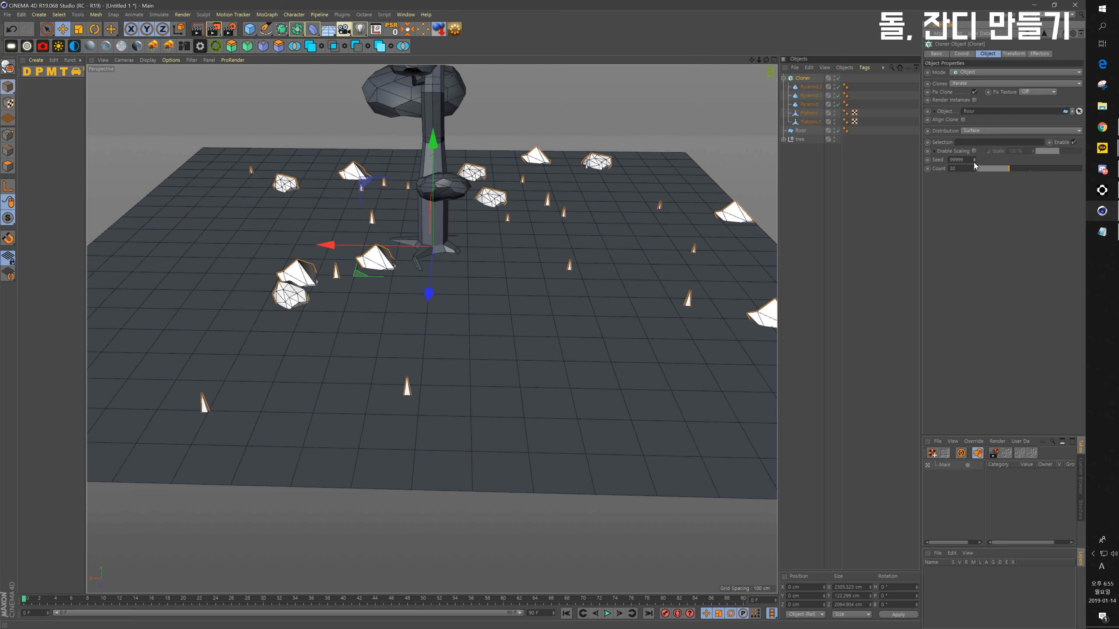
{"action": "left_click", "coordinate": [974, 161]}
{"action": "left_click", "coordinate": [974, 162]}
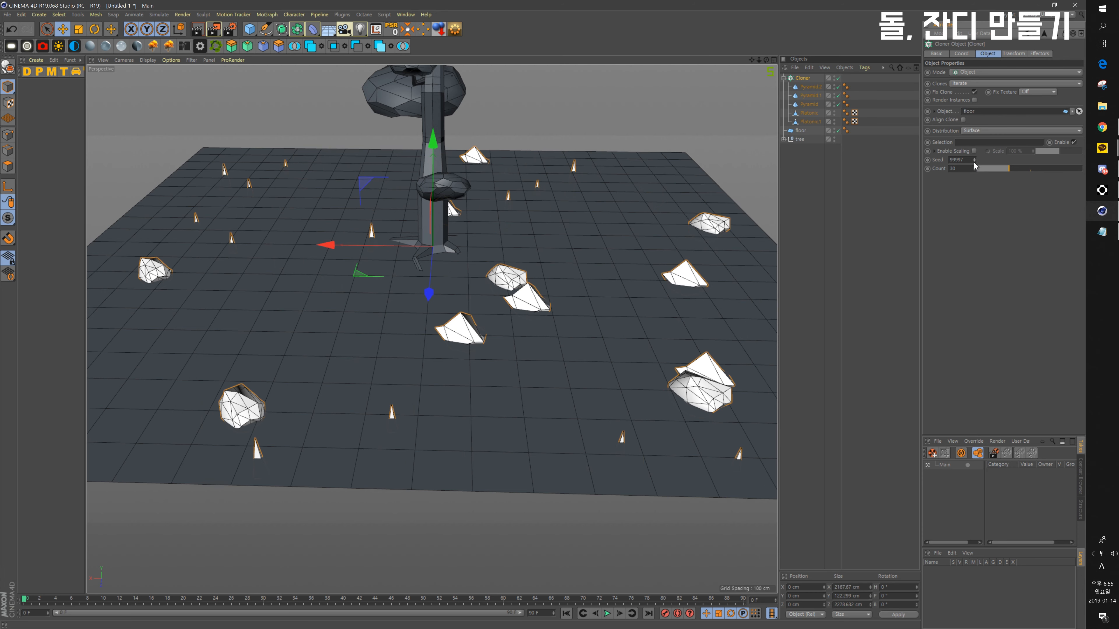
{"action": "left_click", "coordinate": [975, 162]}
{"action": "left_click", "coordinate": [974, 162]}
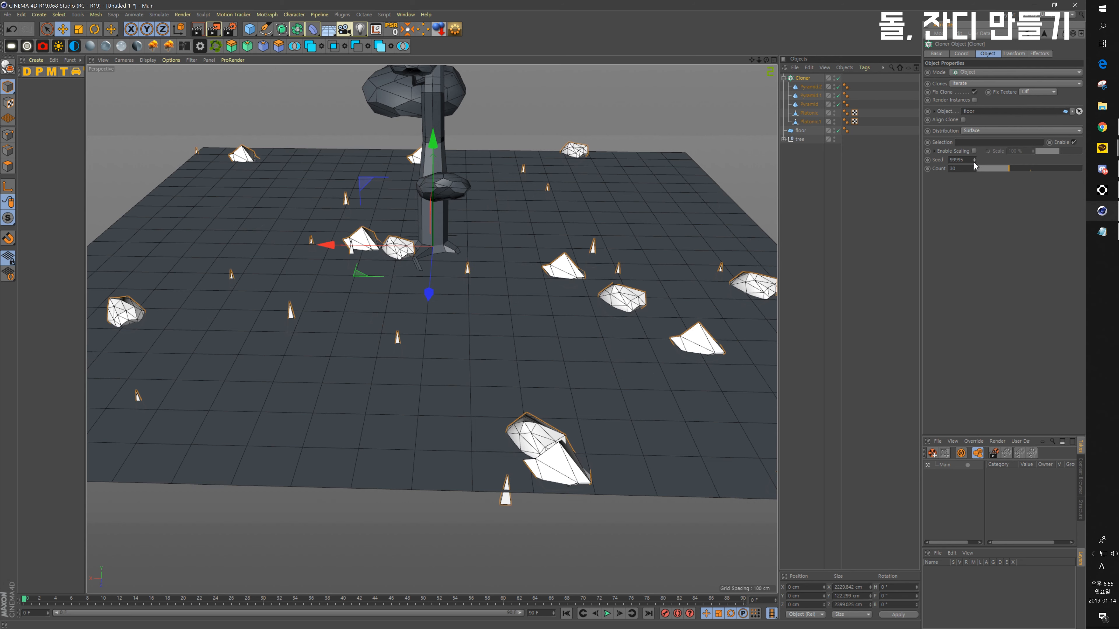
{"action": "left_click", "coordinate": [975, 162]}
{"action": "left_click", "coordinate": [974, 158]}
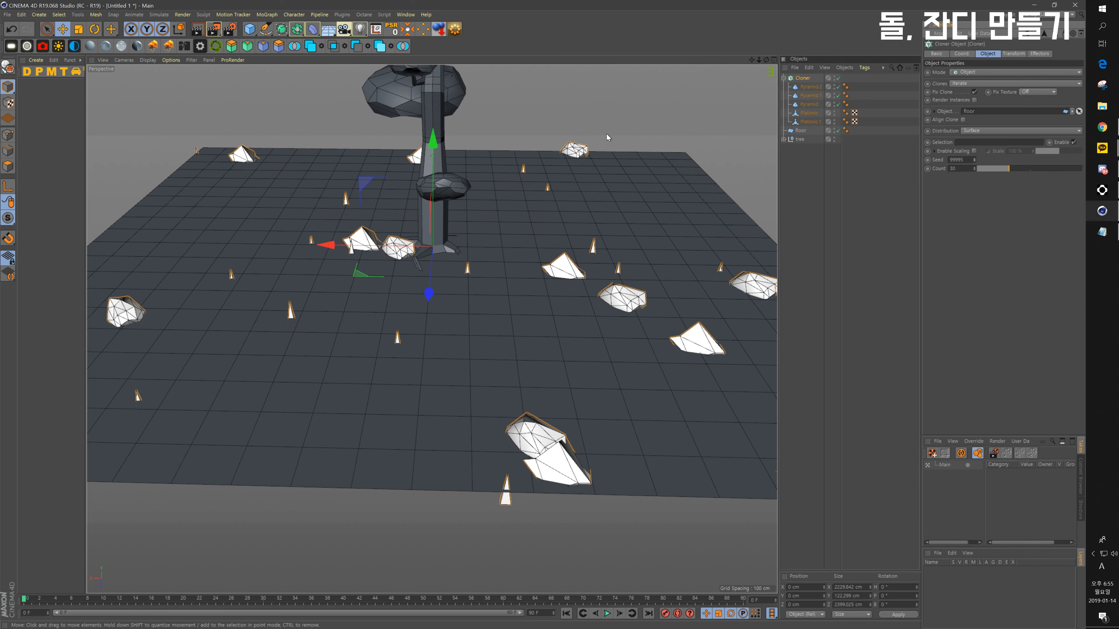
{"action": "left_click", "coordinate": [974, 159]}
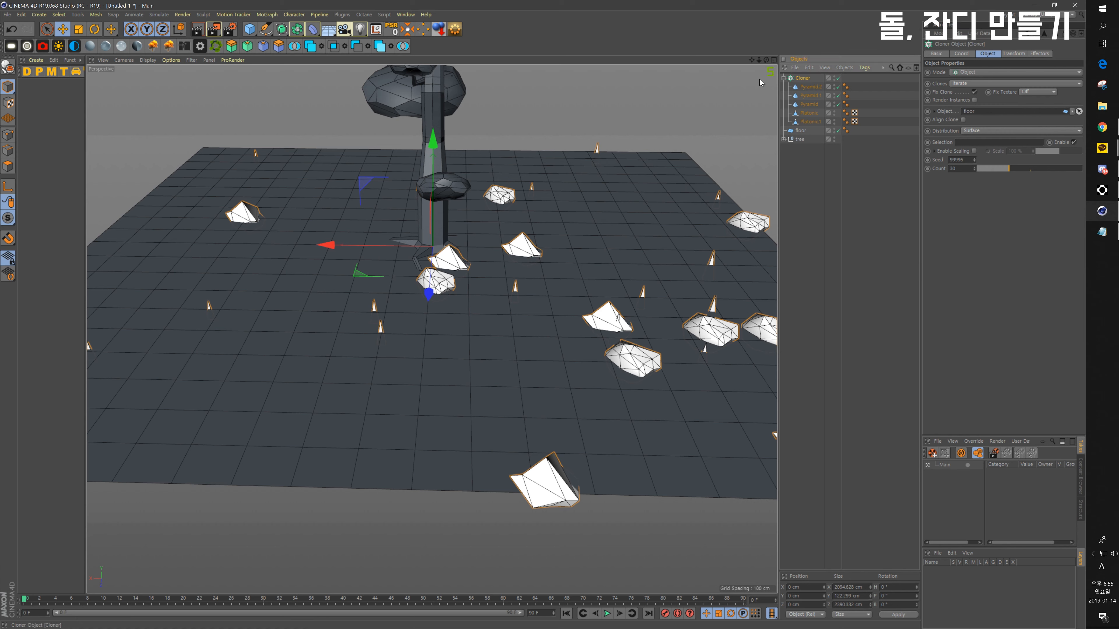
Step: Add a Random effector to the Cloner
{"action": "left_click", "coordinate": [267, 15]}
{"action": "mouse_move", "coordinate": [304, 28]}
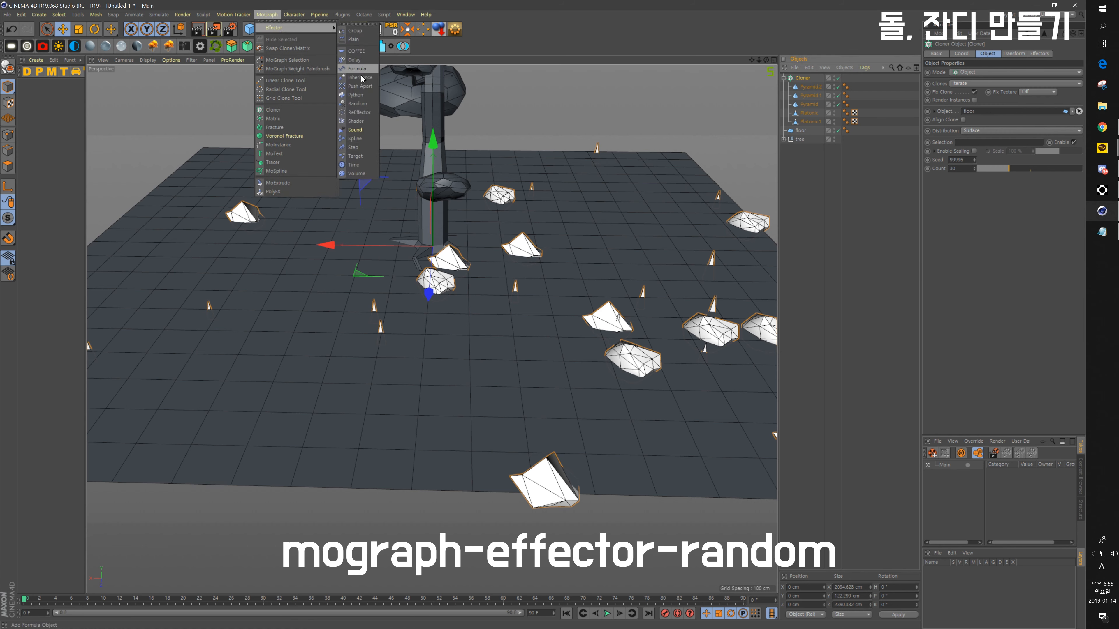
{"action": "left_click", "coordinate": [358, 104]}
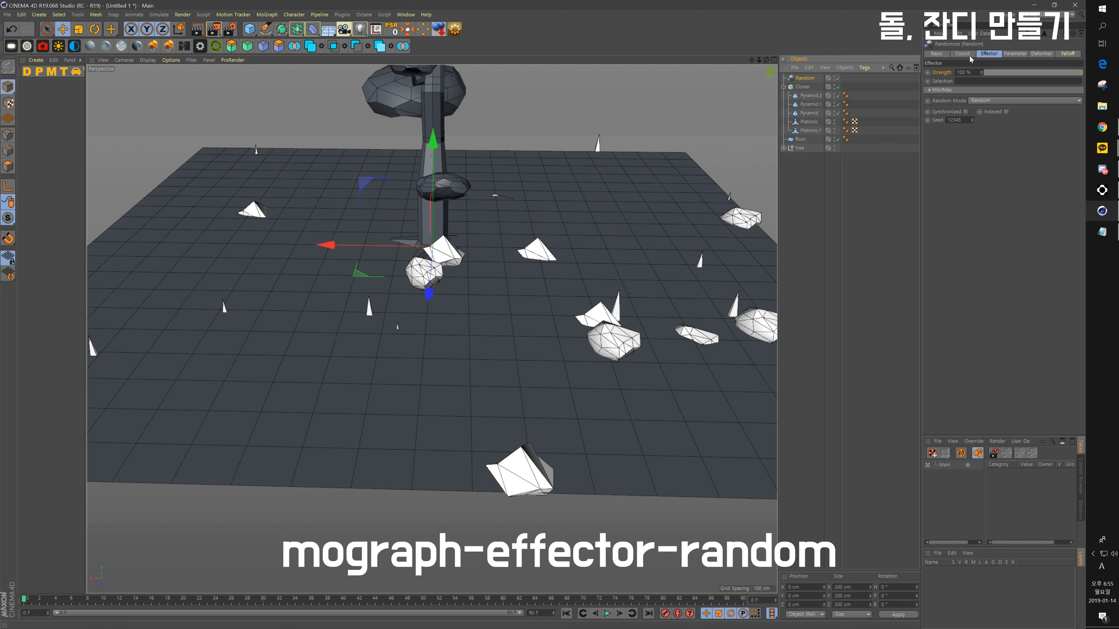
Step: Enable Scale among the Random effector's parameters and set its Y position variation to 0 cm
{"action": "left_click", "coordinate": [1013, 54]}
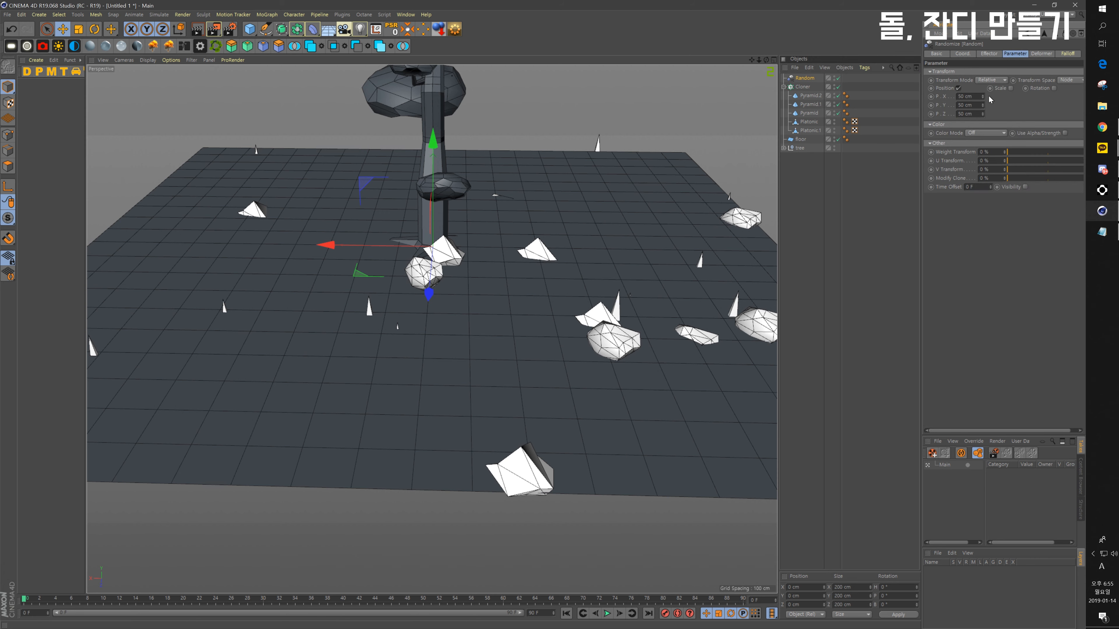
{"action": "left_click", "coordinate": [1011, 88]}
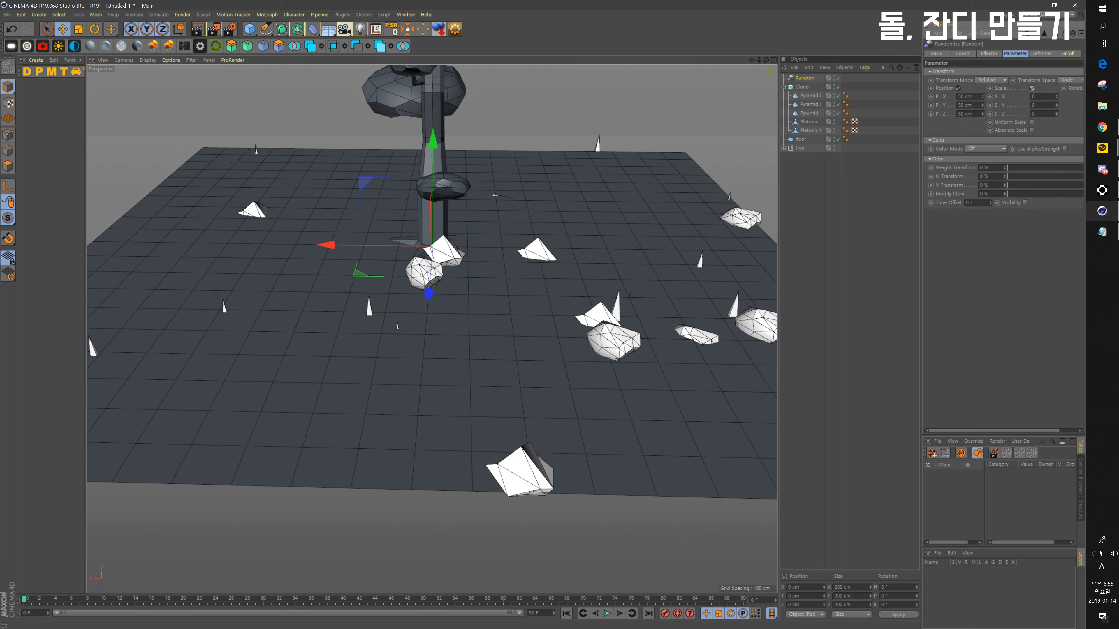
{"action": "left_click_drag", "start_coordinate": [974, 106], "coordinate": [861, 81]}
{"action": "type", "text": "0"}
{"action": "key", "text": "Return"}
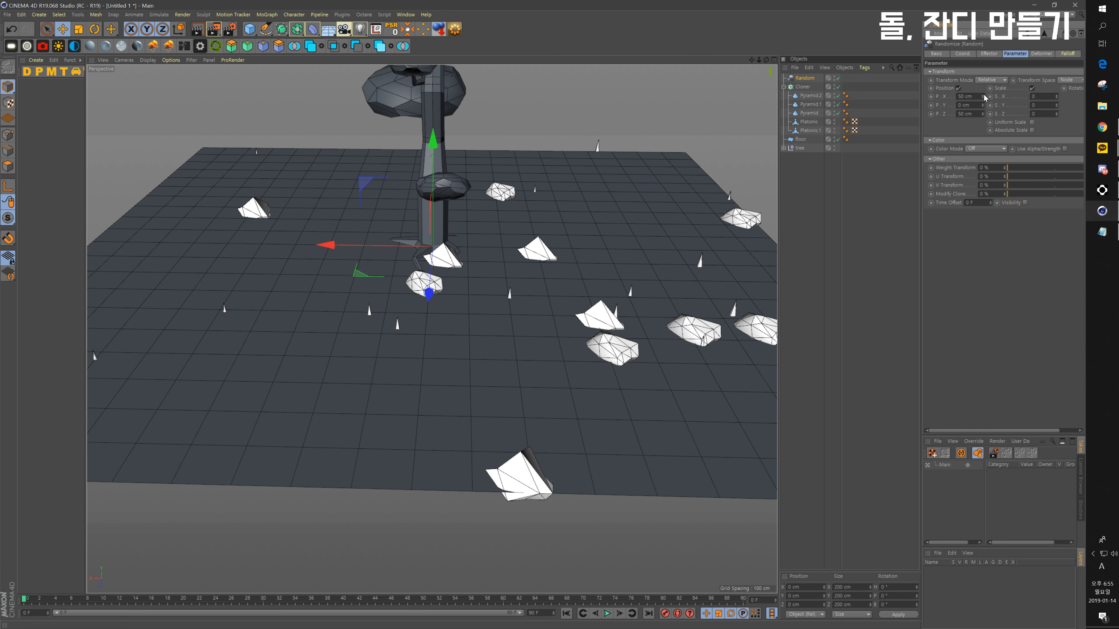
Step: Set the Random effector's position variation to 67 cm on X and 30 cm on Z
{"action": "left_click_drag", "start_coordinate": [983, 97], "coordinate": [957, 114]}
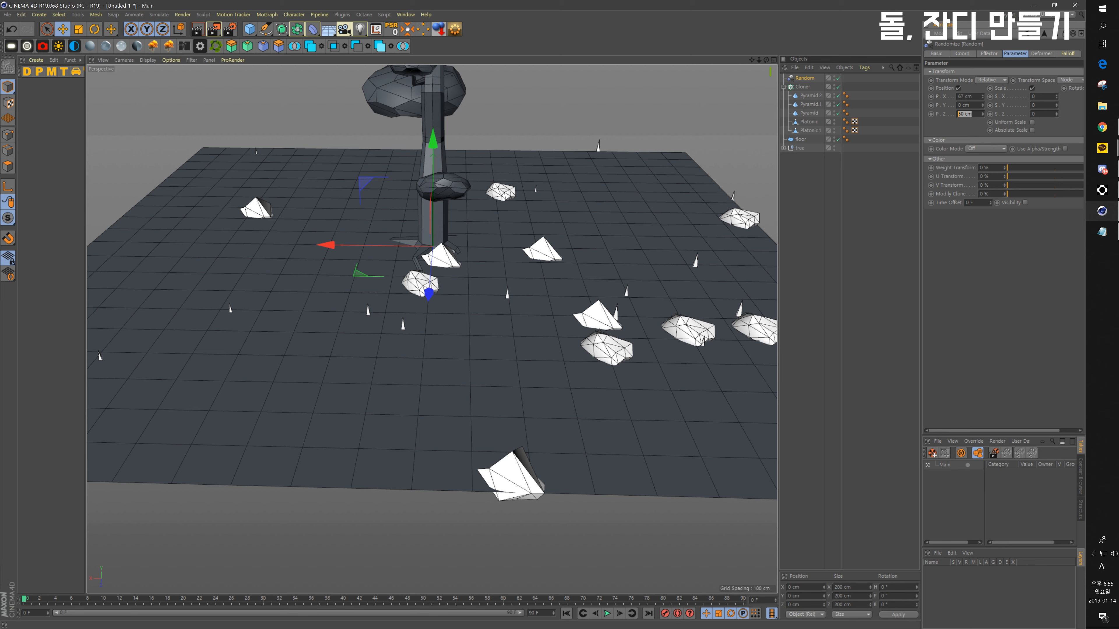
{"action": "type", "text": "30"}
{"action": "key", "text": "Return"}
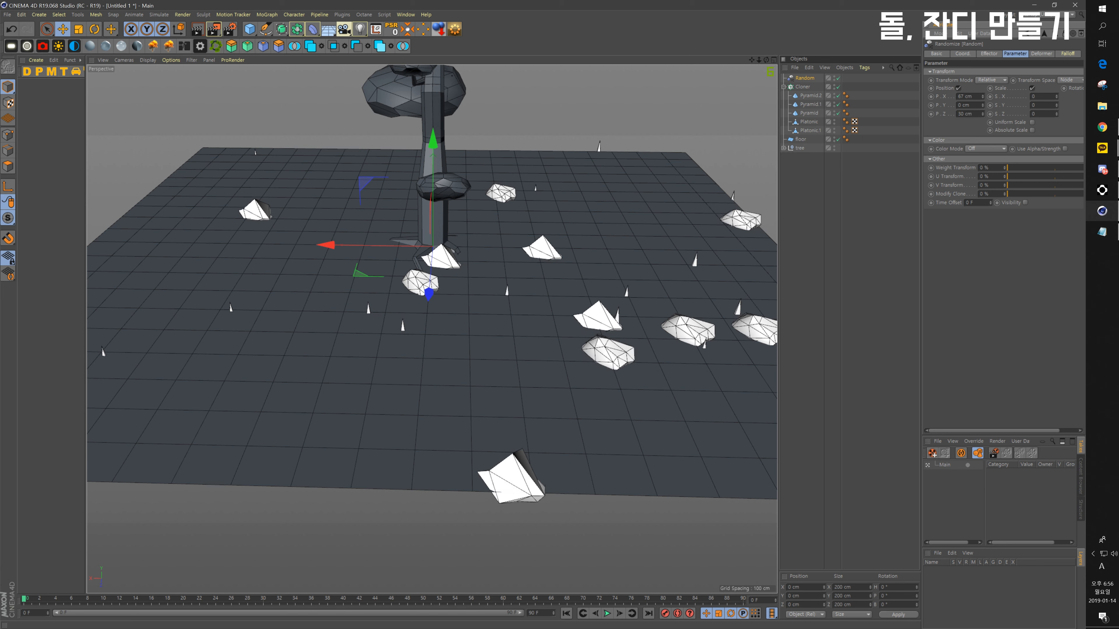
Step: Make the Random effector vary the clones' scale uniformly, with a scale of 0.5
{"action": "left_click", "coordinate": [1032, 123]}
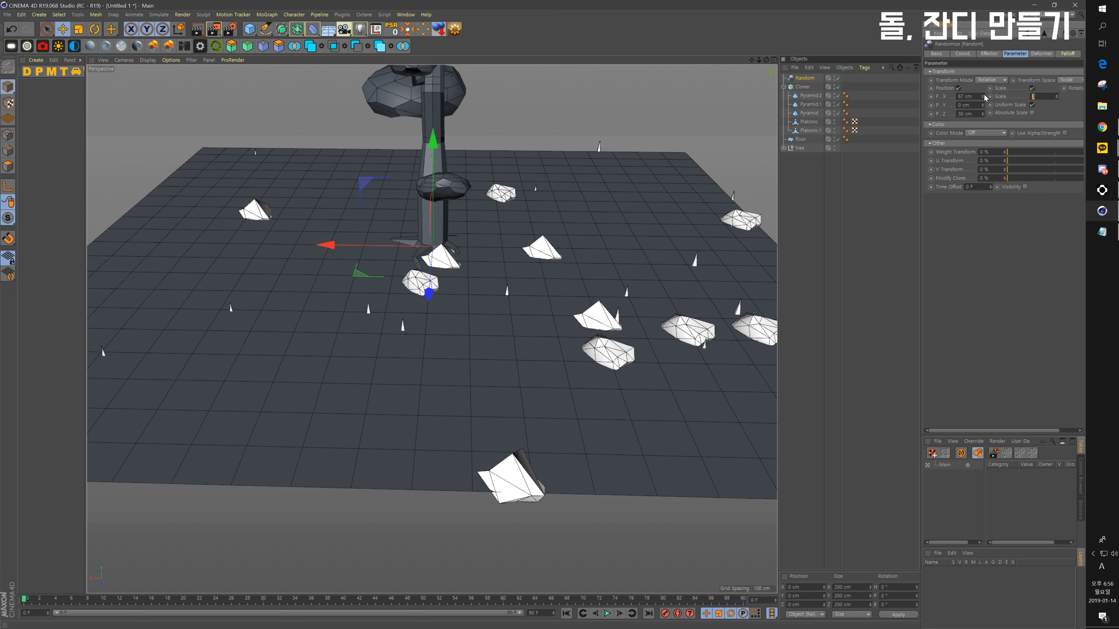
{"action": "key", "text": "Return"}
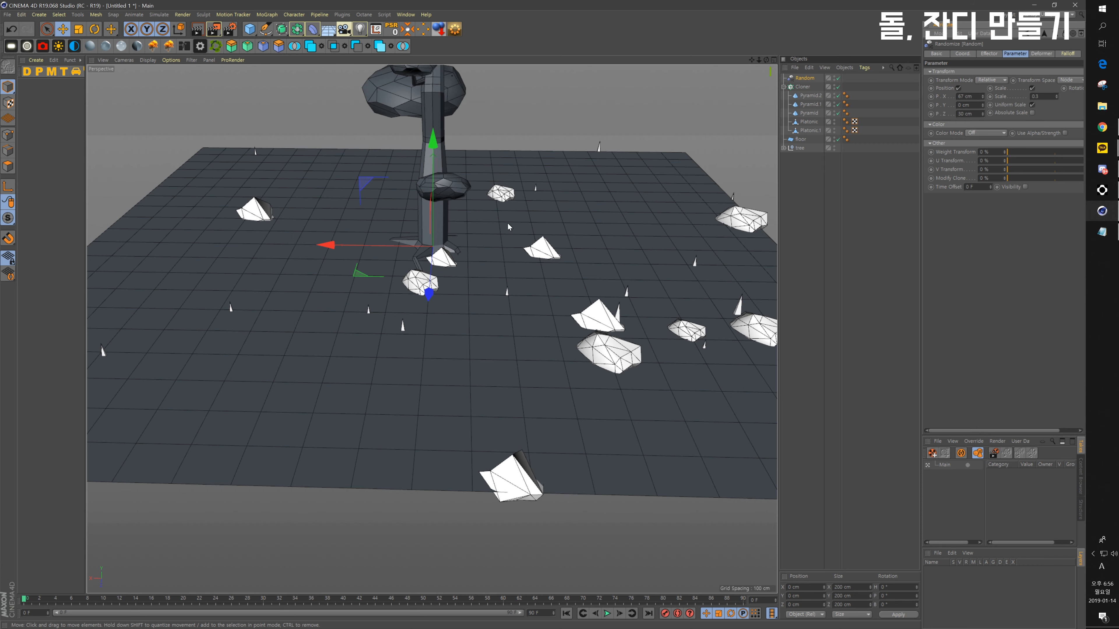
{"action": "left_click_drag", "start_coordinate": [521, 222], "coordinate": [625, 203], "text": "alt"}
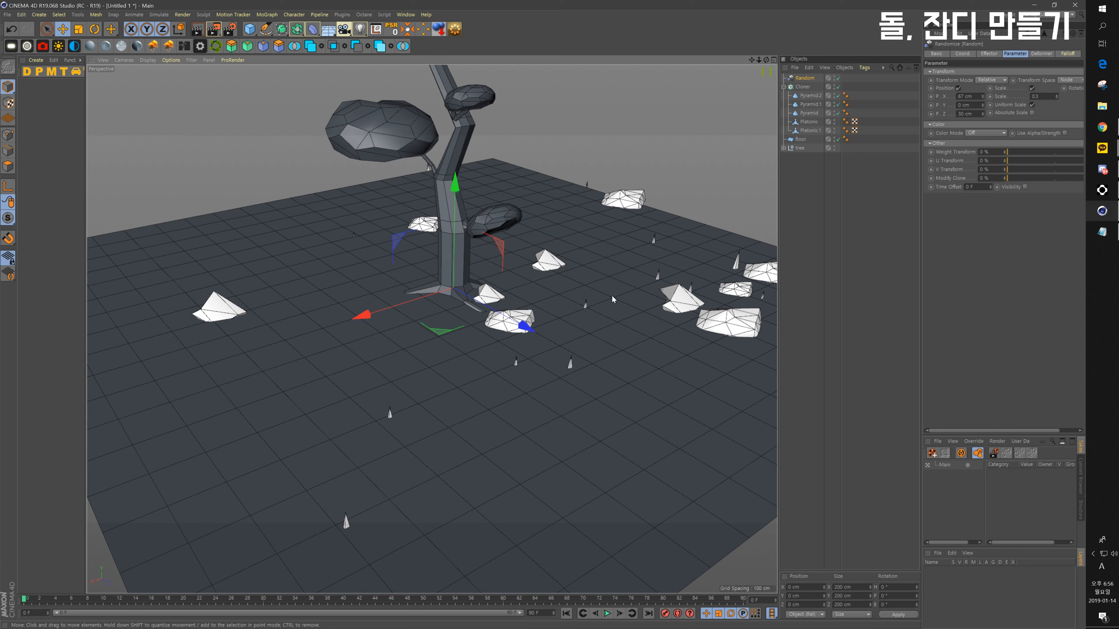
Step: Raise the Cloner and its Pyramid child vertically, adjusting how high the grass pyramids sit on the floor
{"action": "left_click", "coordinate": [809, 113]}
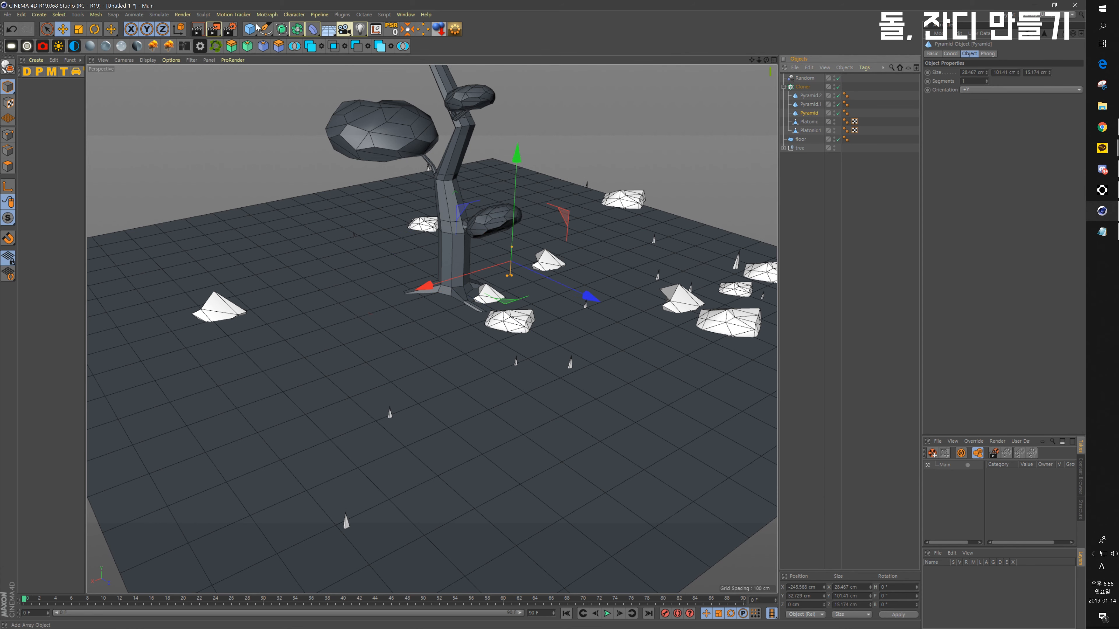
{"action": "left_click", "coordinate": [439, 30]}
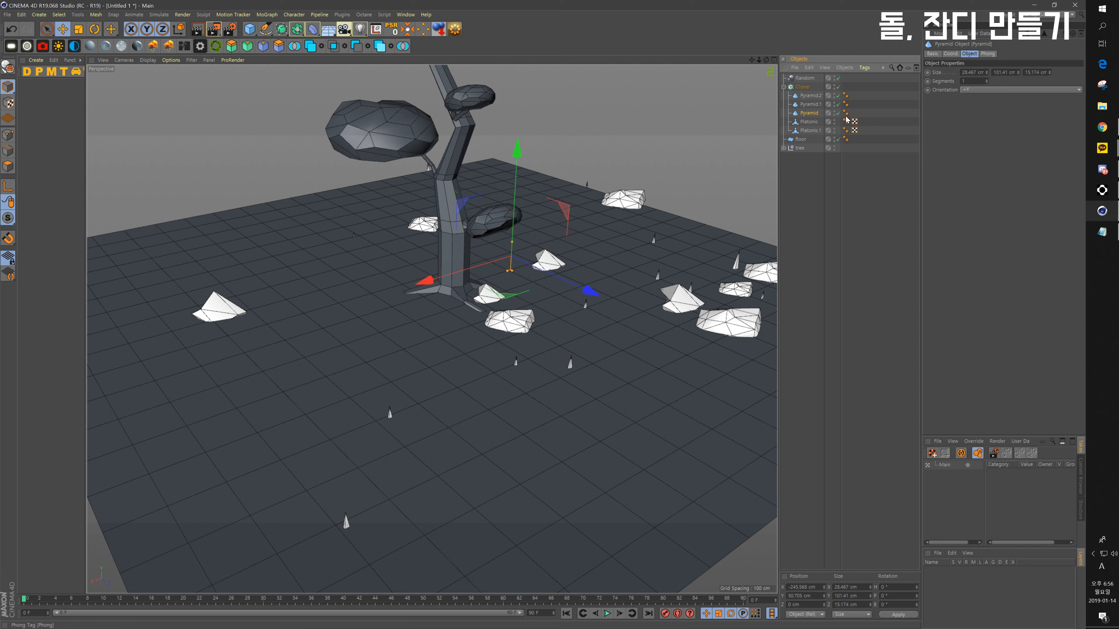
{"action": "left_click", "coordinate": [810, 105]}
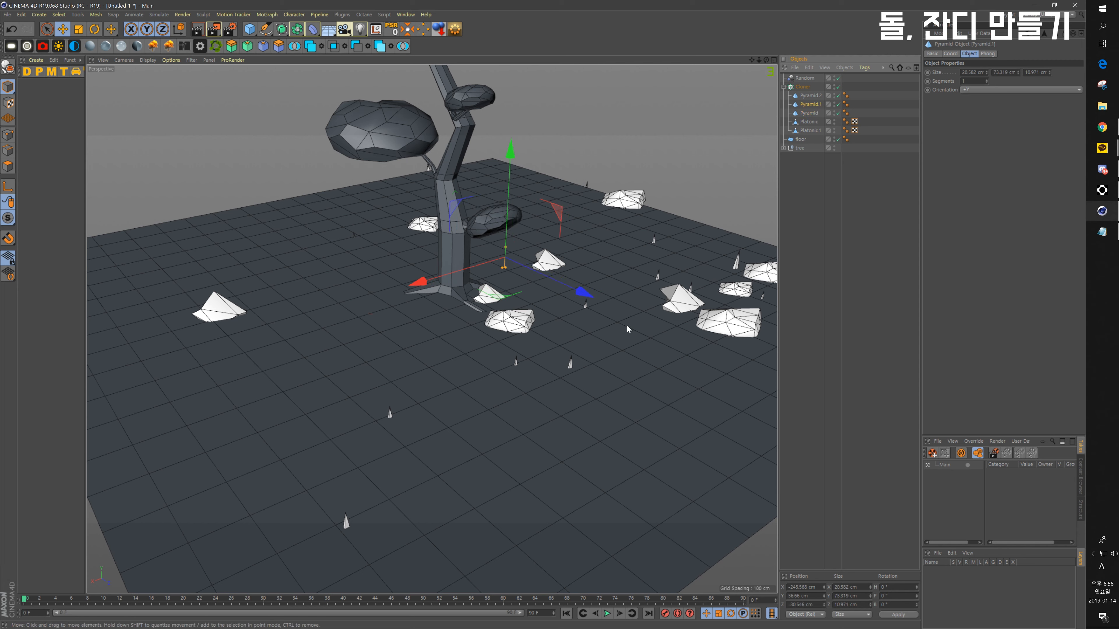
{"action": "left_click", "coordinate": [803, 86]}
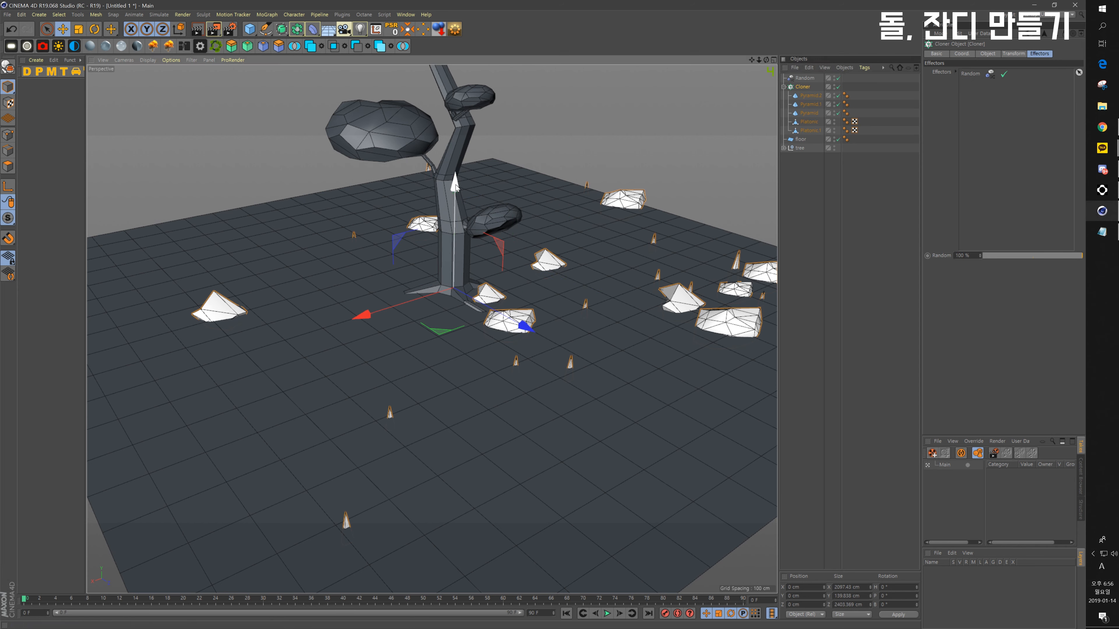
{"action": "left_click_drag", "start_coordinate": [455, 185], "coordinate": [464, 178]}
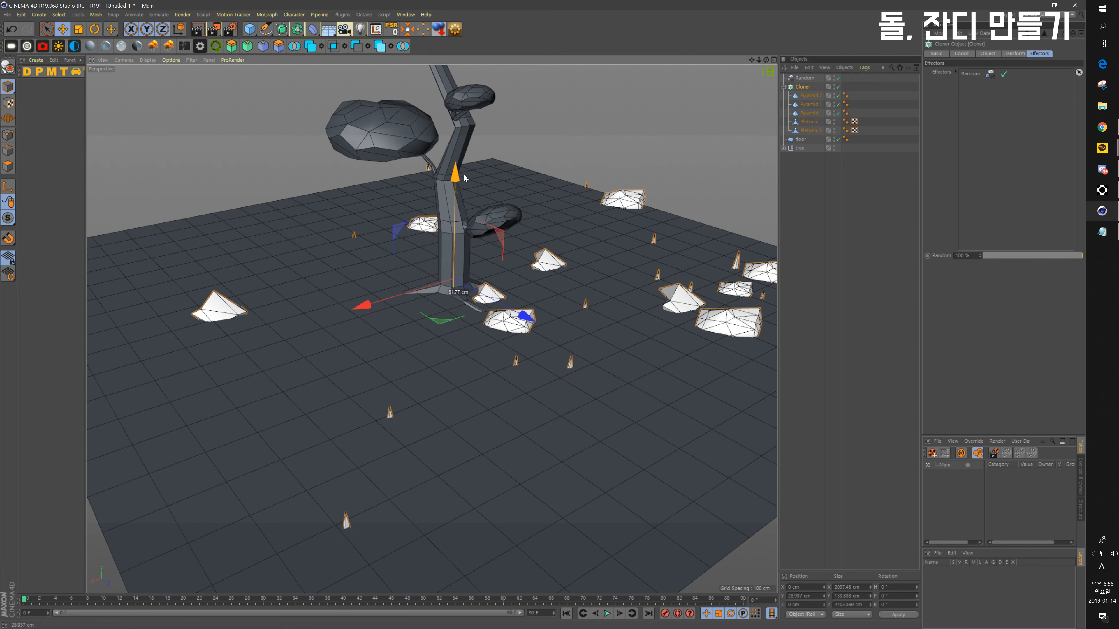
{"action": "left_click", "coordinate": [815, 112]}
{"action": "left_click_drag", "start_coordinate": [521, 129], "coordinate": [521, 117]}
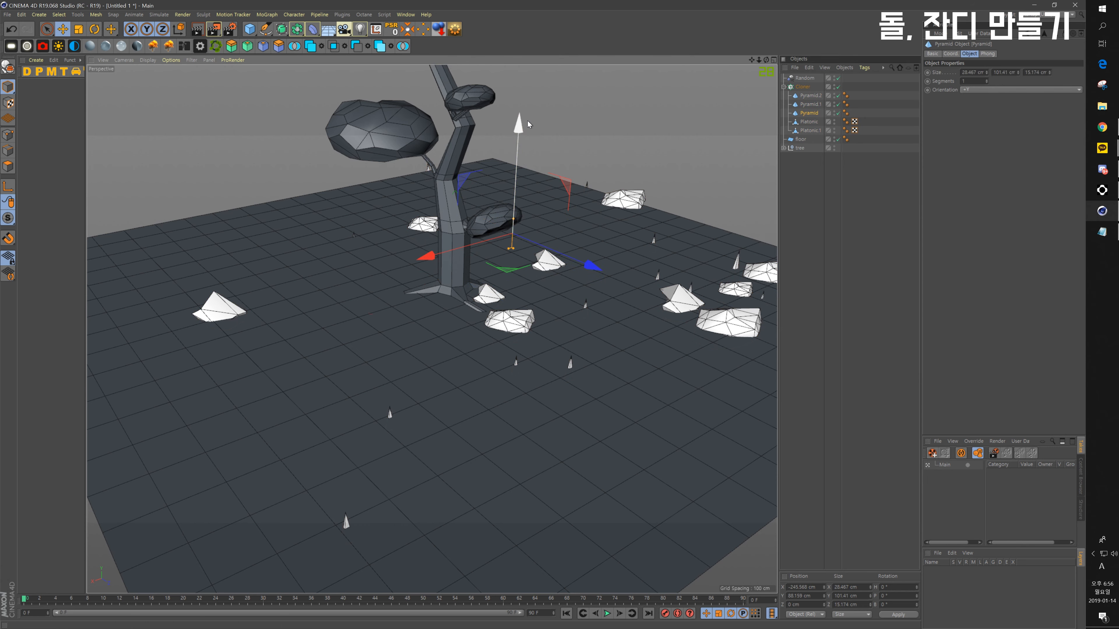
{"action": "mouse_move", "coordinate": [591, 209]}
{"action": "left_mouse_down", "text": "alt"}
{"action": "mouse_move", "coordinate": [547, 185]}
{"action": "mouse_move", "coordinate": [597, 214]}
{"action": "left_mouse_up", "text": "alt"}
{"action": "left_click", "coordinate": [816, 104]}
{"action": "left_click", "coordinate": [814, 95]}
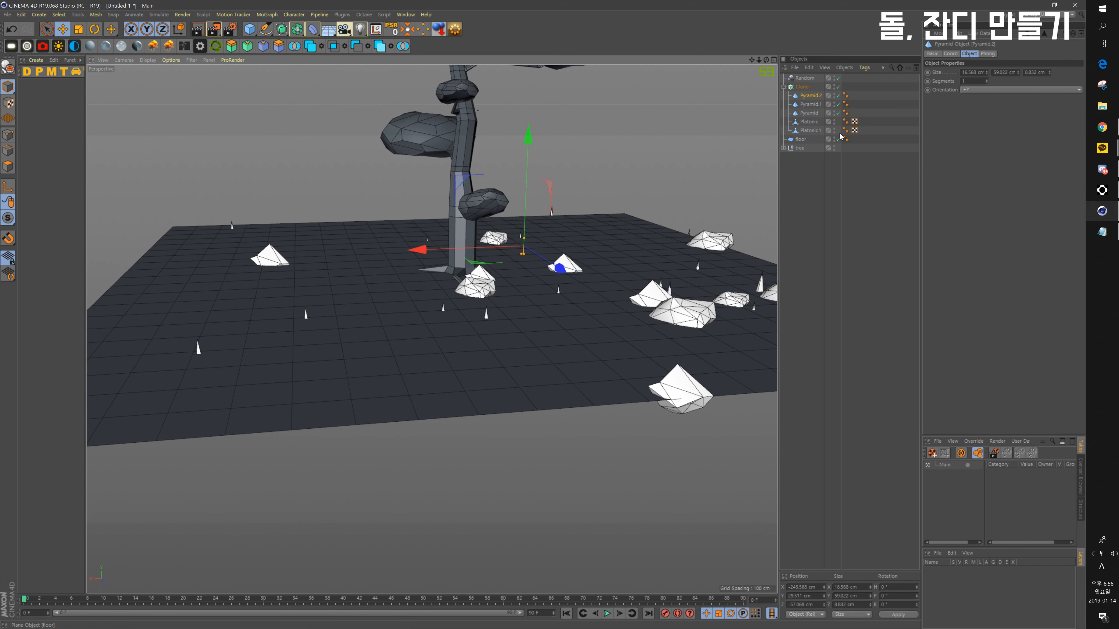
Step: Set the Random effector's vertical position variation (P.Y) to 10 cm
{"action": "left_click", "coordinate": [803, 86]}
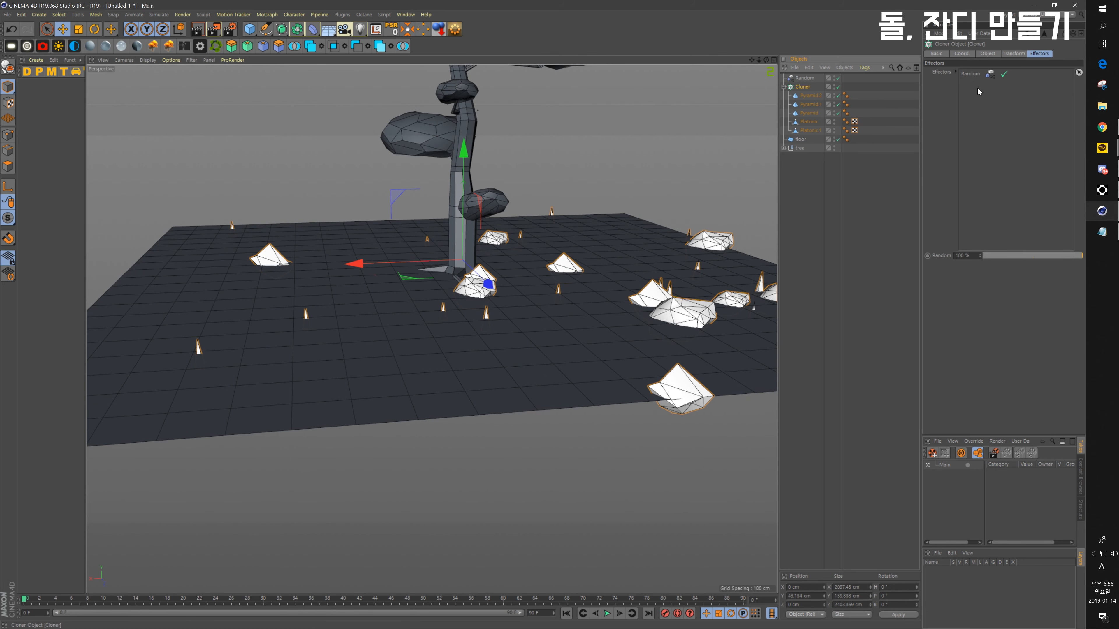
{"action": "left_click", "coordinate": [987, 53]}
{"action": "left_click", "coordinate": [805, 78]}
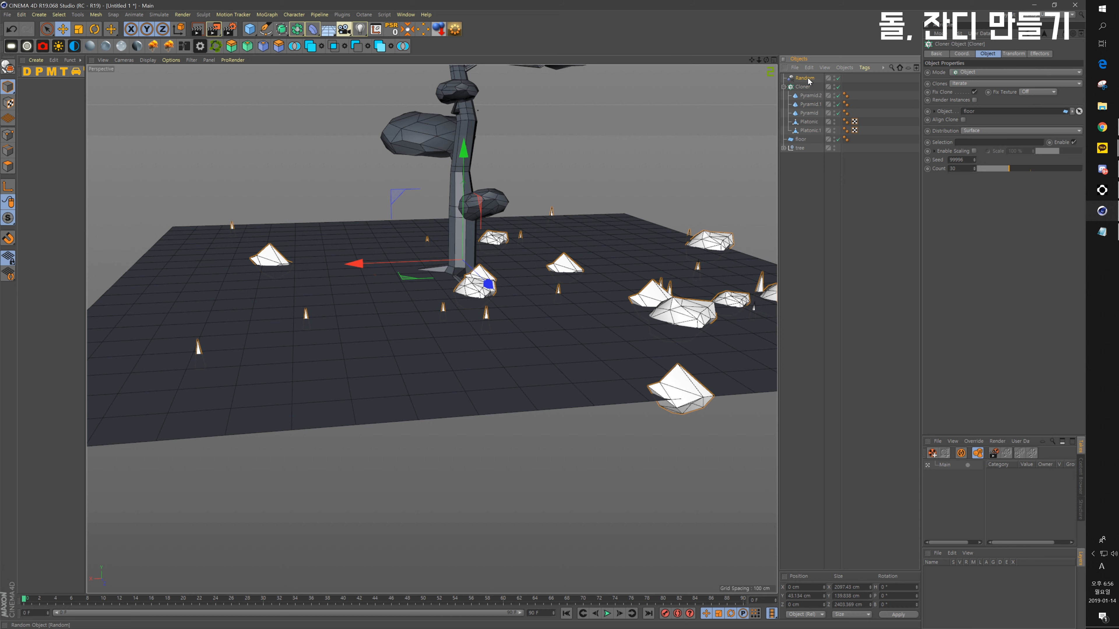
{"action": "left_click", "coordinate": [1015, 54]}
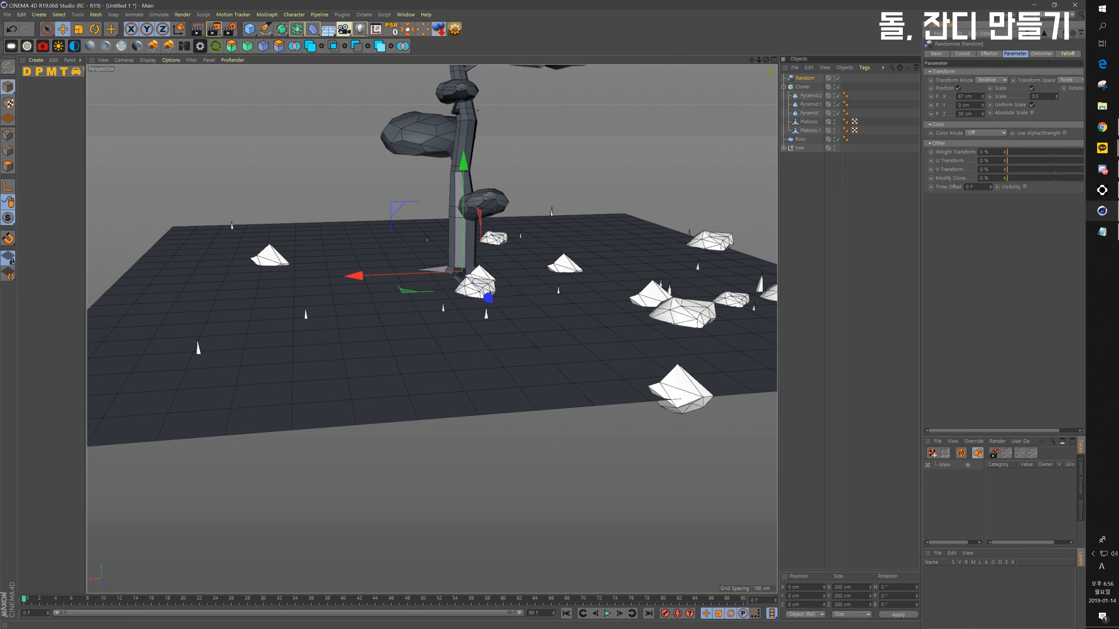
{"action": "left_click_drag", "start_coordinate": [971, 105], "coordinate": [883, 104]}
{"action": "key", "text": "Return"}
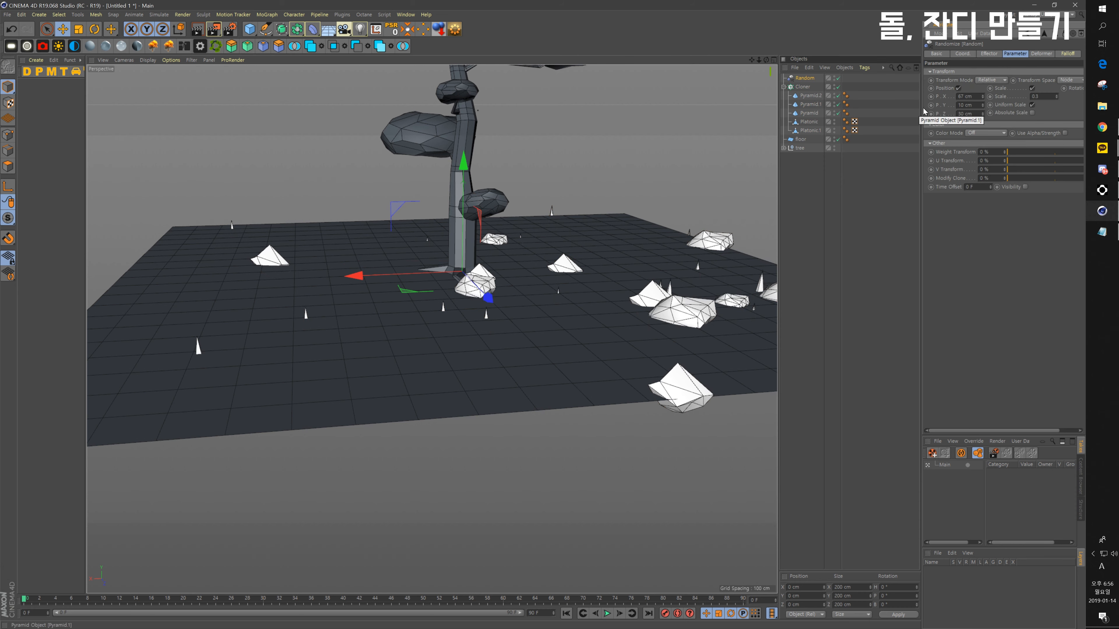
Step: Change the Random effector's seed to 12362 to rearrange the rocks and grass around the tree's base
{"action": "middle_click_drag", "start_coordinate": [503, 272], "coordinate": [502, 324], "text": "alt"}
{"action": "left_click_drag", "start_coordinate": [502, 323], "coordinate": [579, 364], "text": "alt"}
{"action": "right_click_drag", "start_coordinate": [482, 353], "coordinate": [522, 364], "text": "alt"}
{"action": "scroll", "coordinate": [522, 364], "scroll_direction": "up", "scroll_amount": 5}
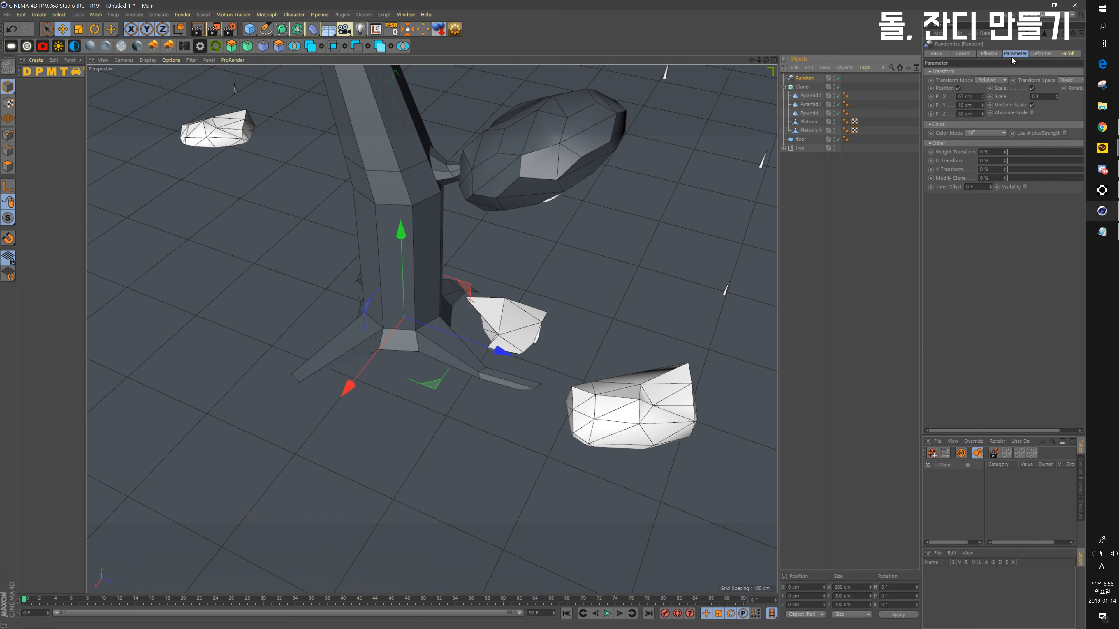
{"action": "left_click", "coordinate": [989, 53]}
{"action": "scroll", "coordinate": [972, 119], "scroll_direction": "up", "scroll_amount": 8}
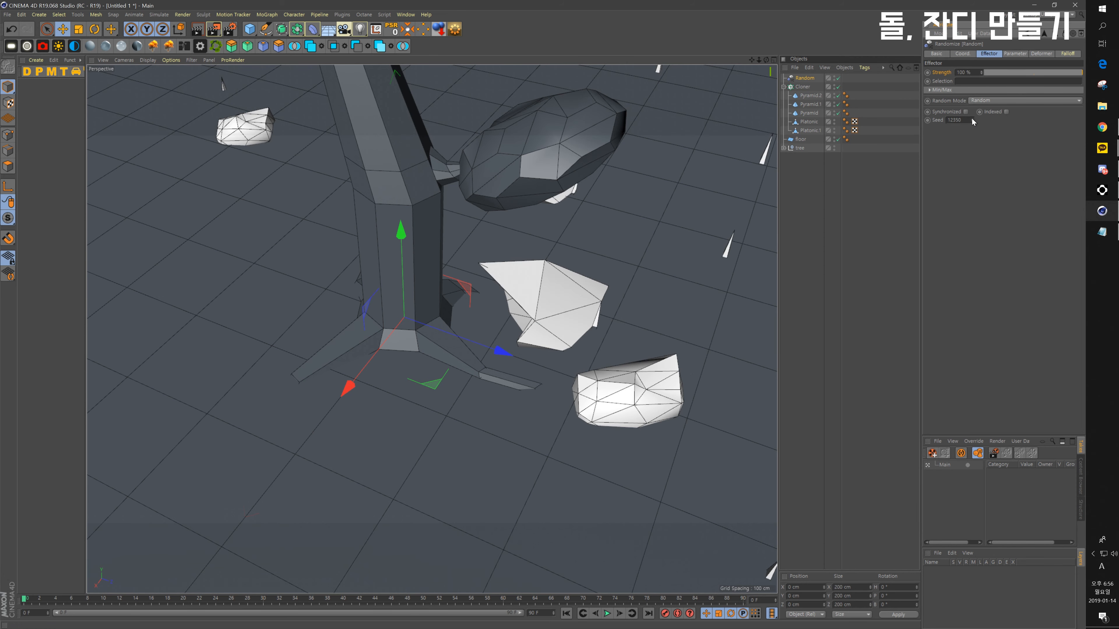
{"action": "scroll", "coordinate": [973, 118], "scroll_direction": "up", "scroll_amount": 9}
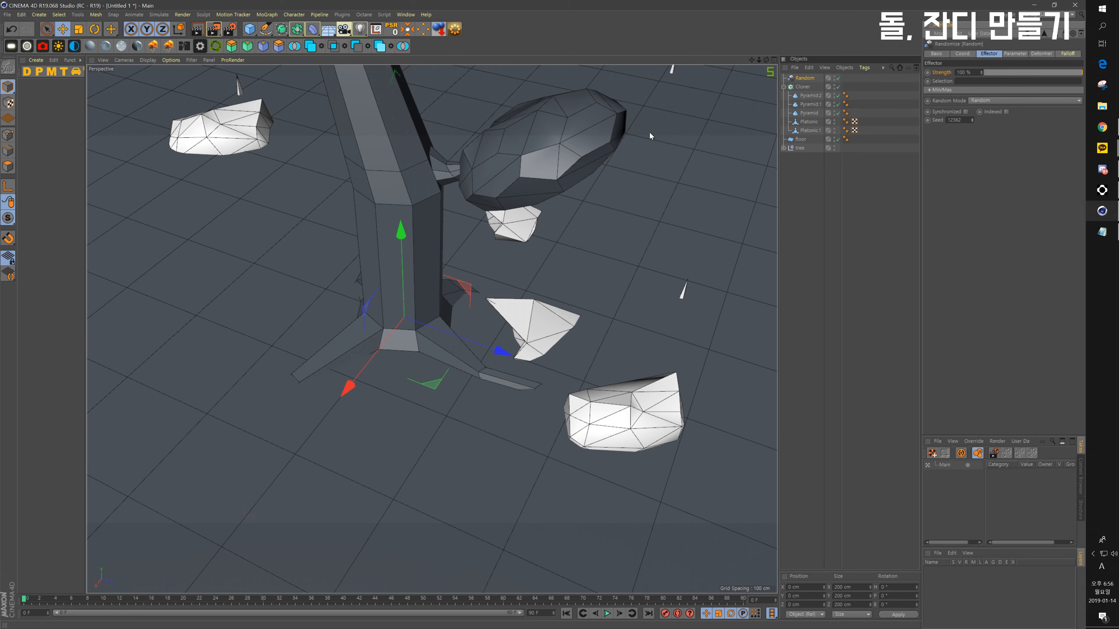
Step: Set the default object color to 80% Gray in the project settings
{"action": "left_click_drag", "start_coordinate": [521, 277], "coordinate": [472, 272], "text": "alt"}
{"action": "scroll", "coordinate": [472, 273], "scroll_direction": "down", "scroll_amount": 3}
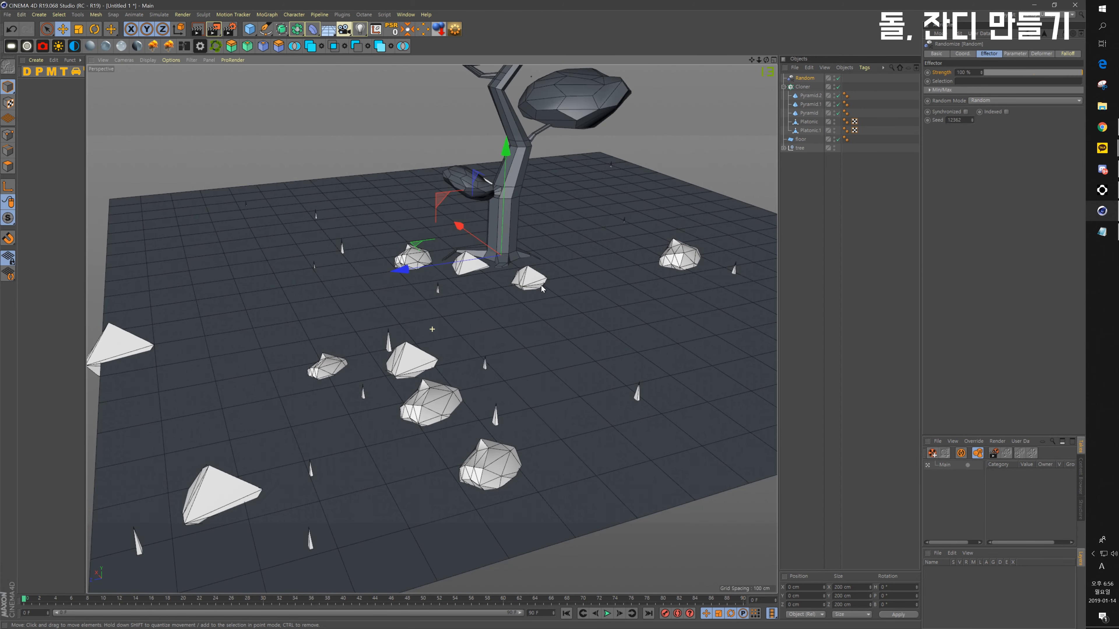
{"action": "middle_click_drag", "start_coordinate": [542, 287], "coordinate": [499, 361], "text": "alt"}
{"action": "left_click_drag", "start_coordinate": [555, 331], "coordinate": [518, 333], "text": "alt"}
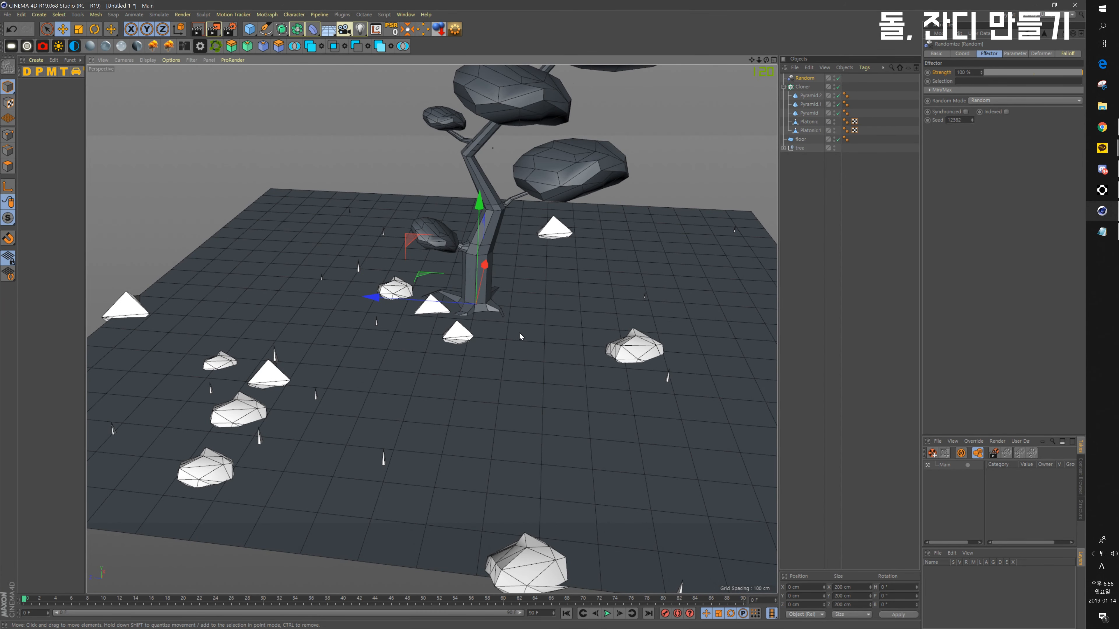
{"action": "left_click_drag", "start_coordinate": [519, 334], "coordinate": [494, 373], "text": "alt"}
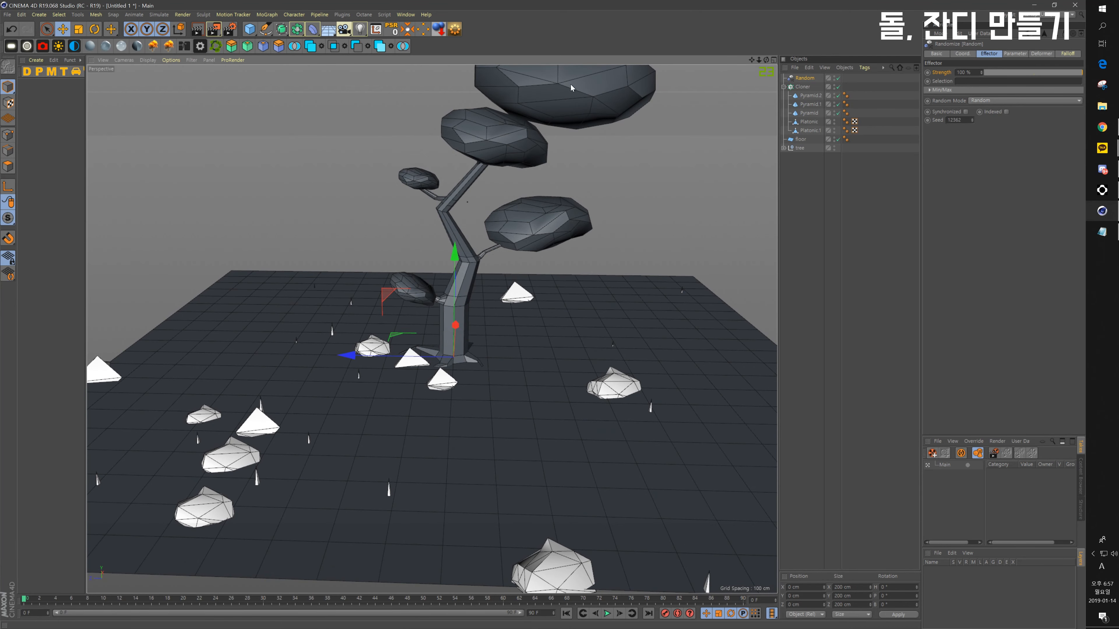
{"action": "left_click_drag", "start_coordinate": [522, 337], "coordinate": [542, 374], "text": "alt"}
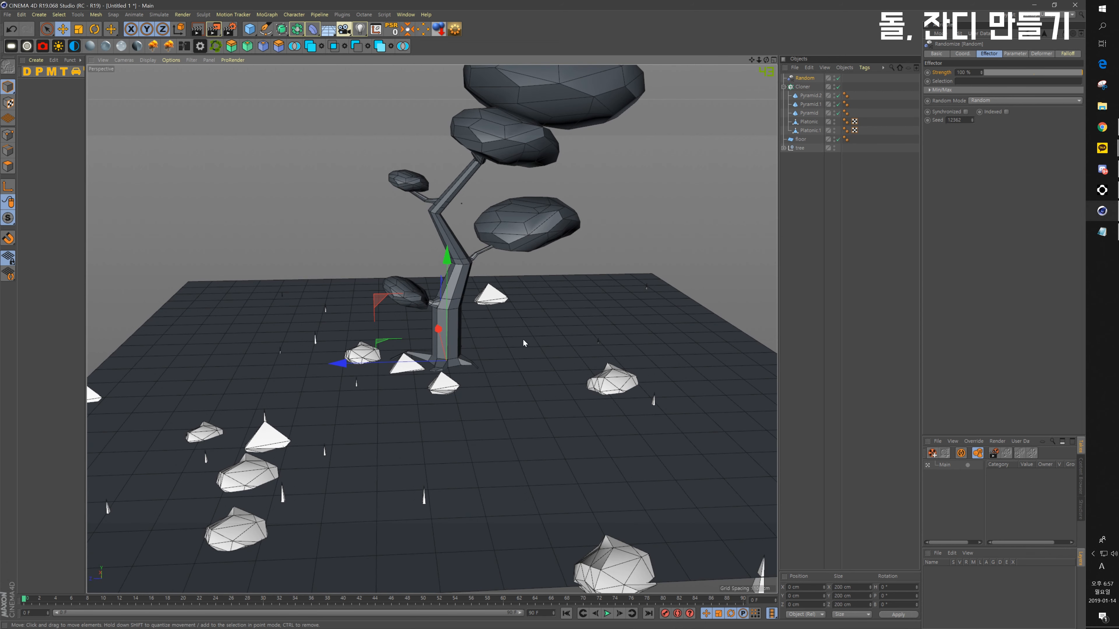
{"action": "key", "text": "ctrl+d"}
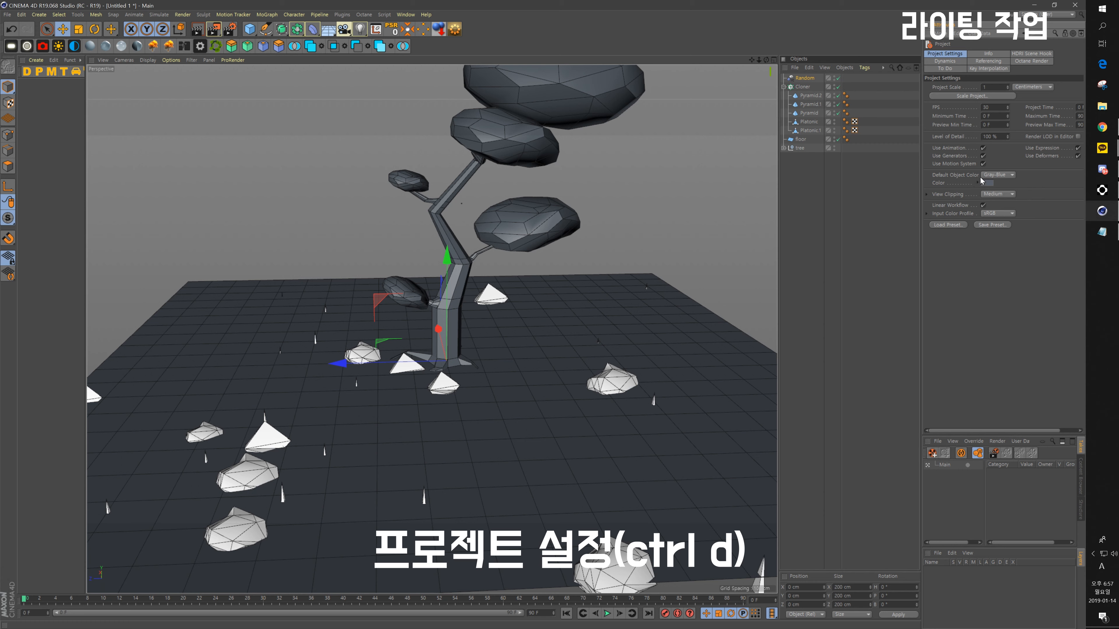
{"action": "left_click", "coordinate": [996, 175]}
{"action": "left_click", "coordinate": [996, 184]}
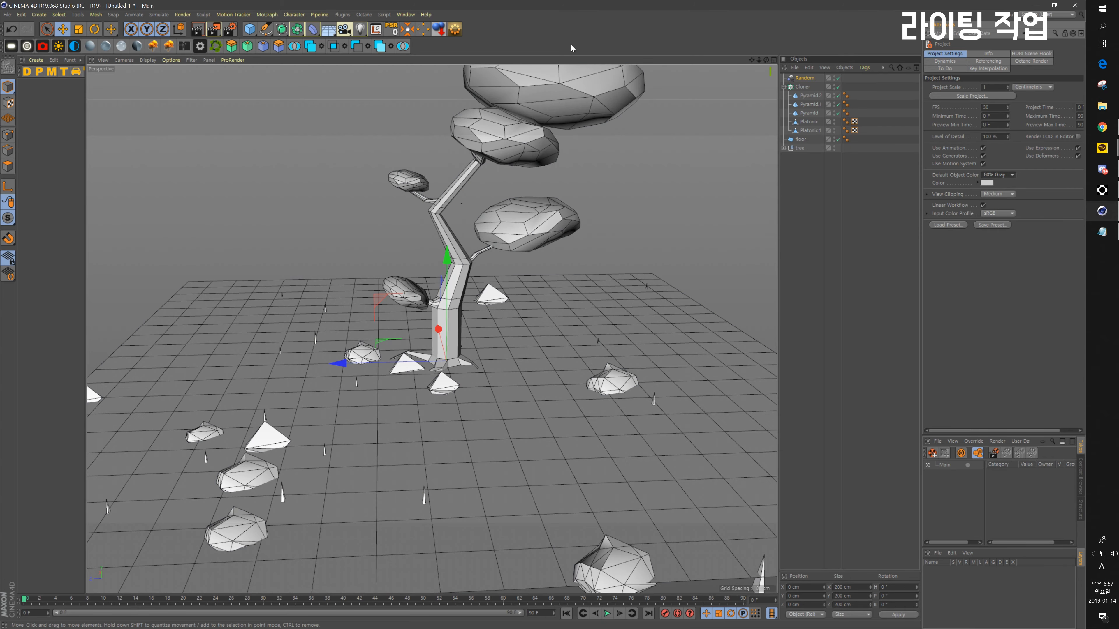
Step: Frame the whole tree in the view and add the Ambient Occlusion effect to the render settings
{"action": "middle_click_drag", "start_coordinate": [538, 261], "coordinate": [528, 325], "text": "alt"}
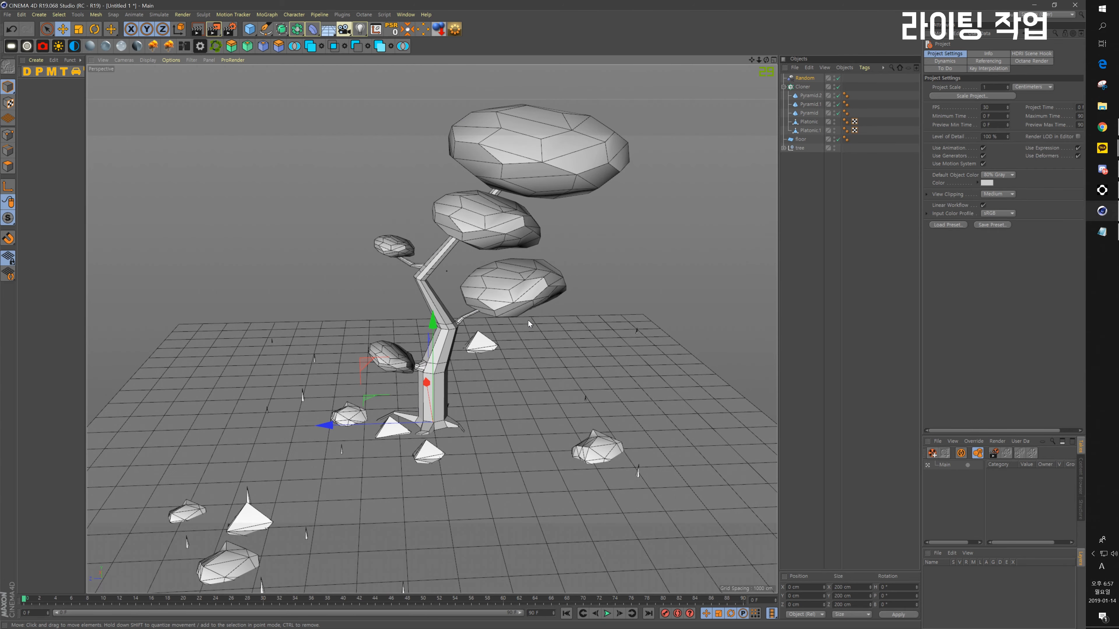
{"action": "left_click_drag", "start_coordinate": [514, 337], "coordinate": [428, 373], "text": "alt"}
{"action": "middle_click_drag", "start_coordinate": [428, 372], "coordinate": [508, 325], "text": "alt"}
{"action": "left_click_drag", "start_coordinate": [504, 338], "coordinate": [519, 335], "text": "alt"}
{"action": "middle_click_drag", "start_coordinate": [538, 336], "coordinate": [530, 360], "text": "alt"}
{"action": "left_click", "coordinate": [230, 29]}
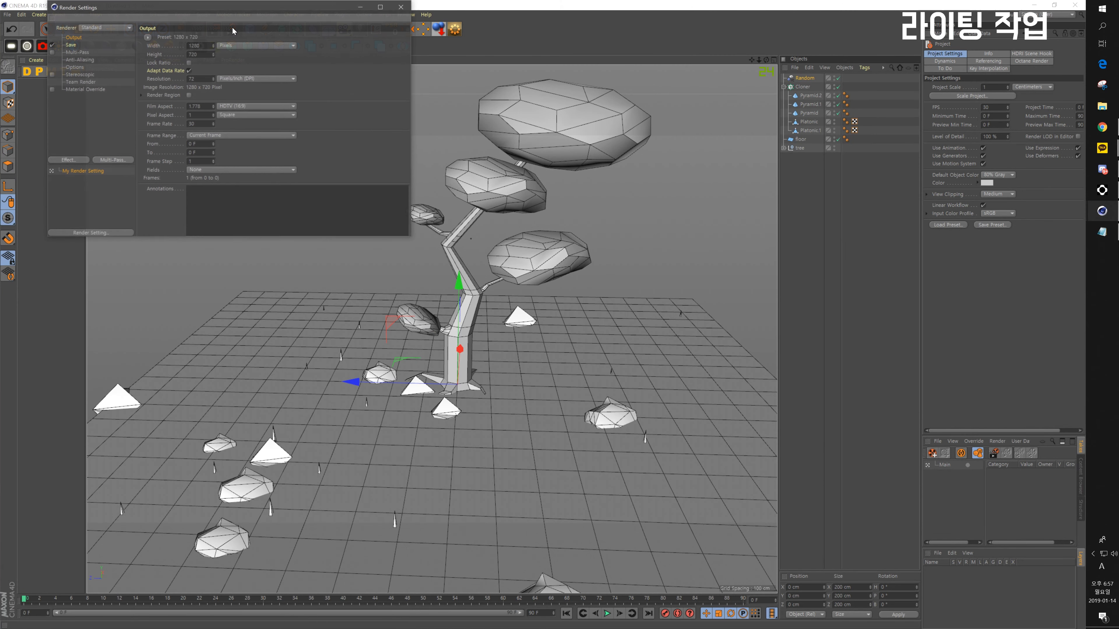
{"action": "left_click_drag", "start_coordinate": [228, 7], "coordinate": [442, 95]}
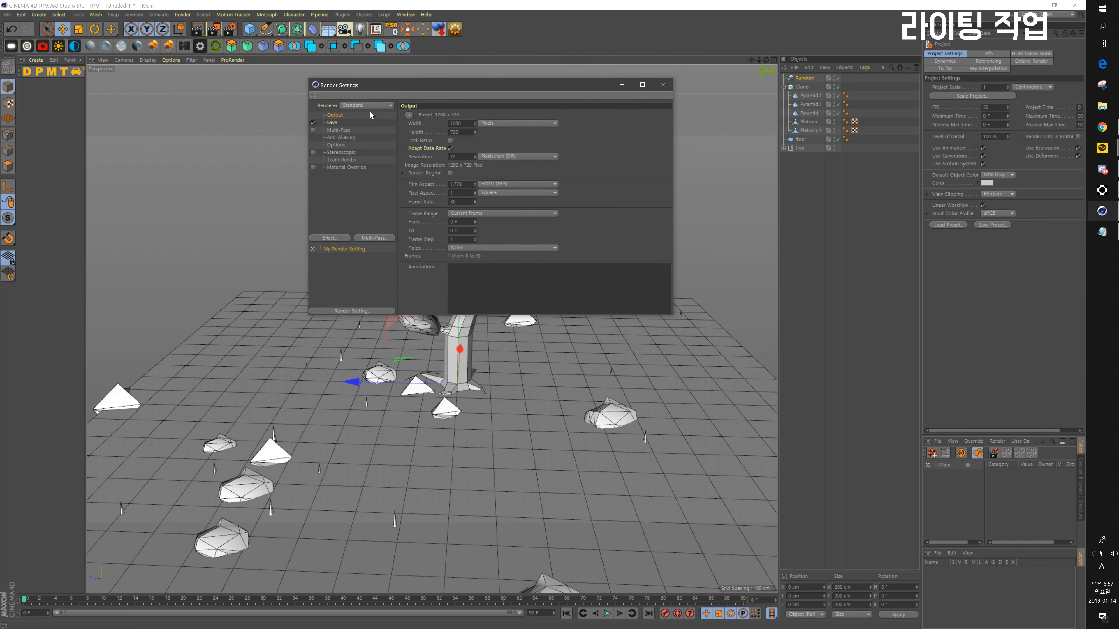
{"action": "left_click", "coordinate": [343, 237]}
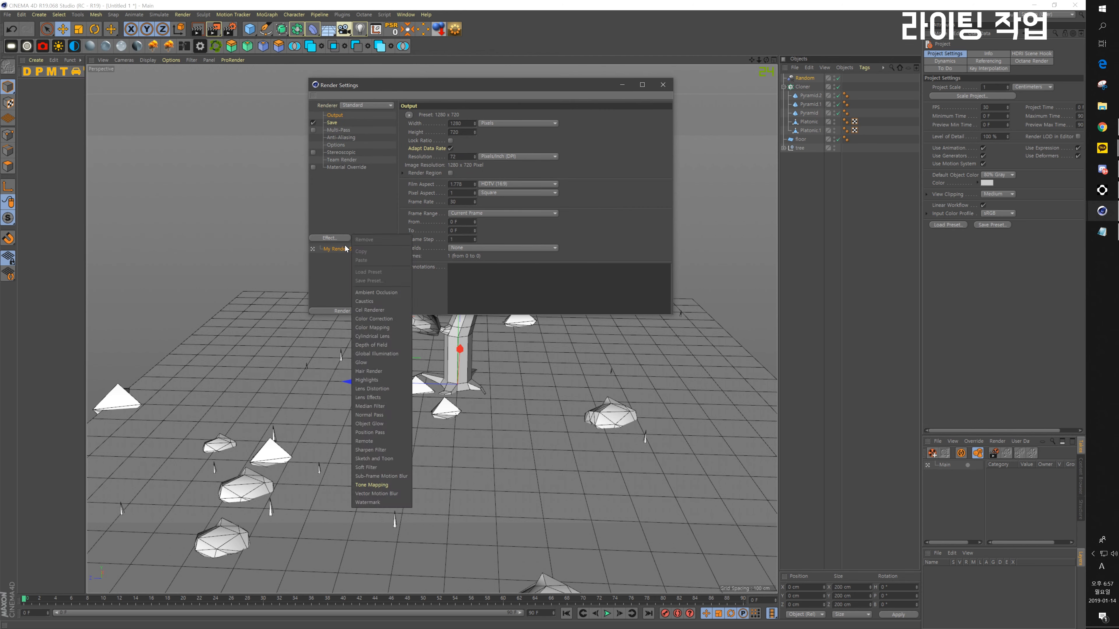
{"action": "left_click", "coordinate": [397, 295]}
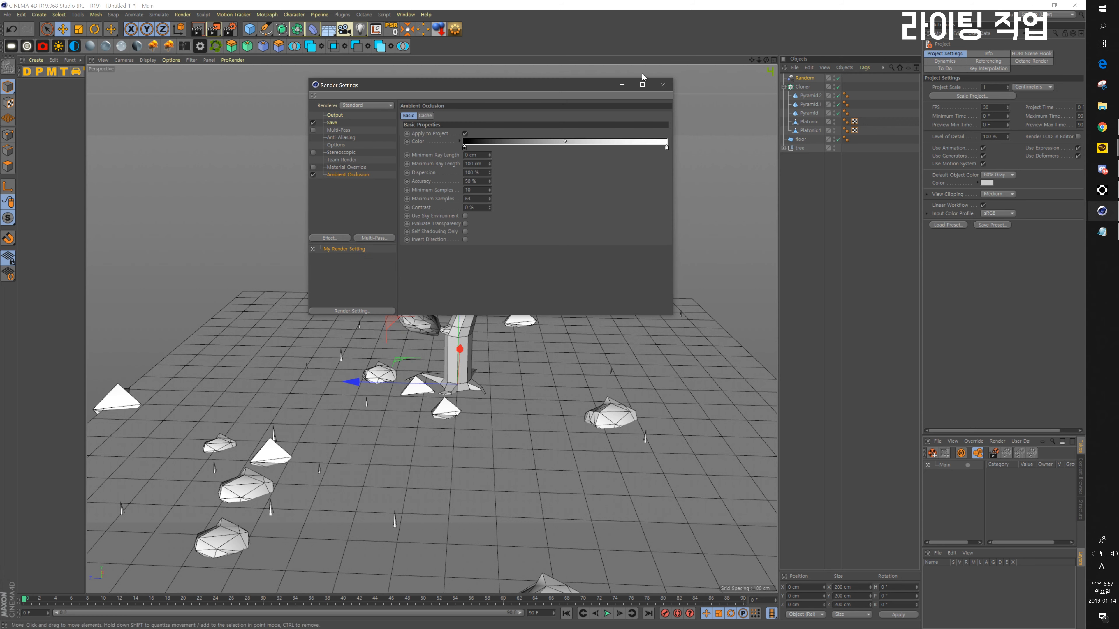
{"action": "left_click", "coordinate": [663, 85]}
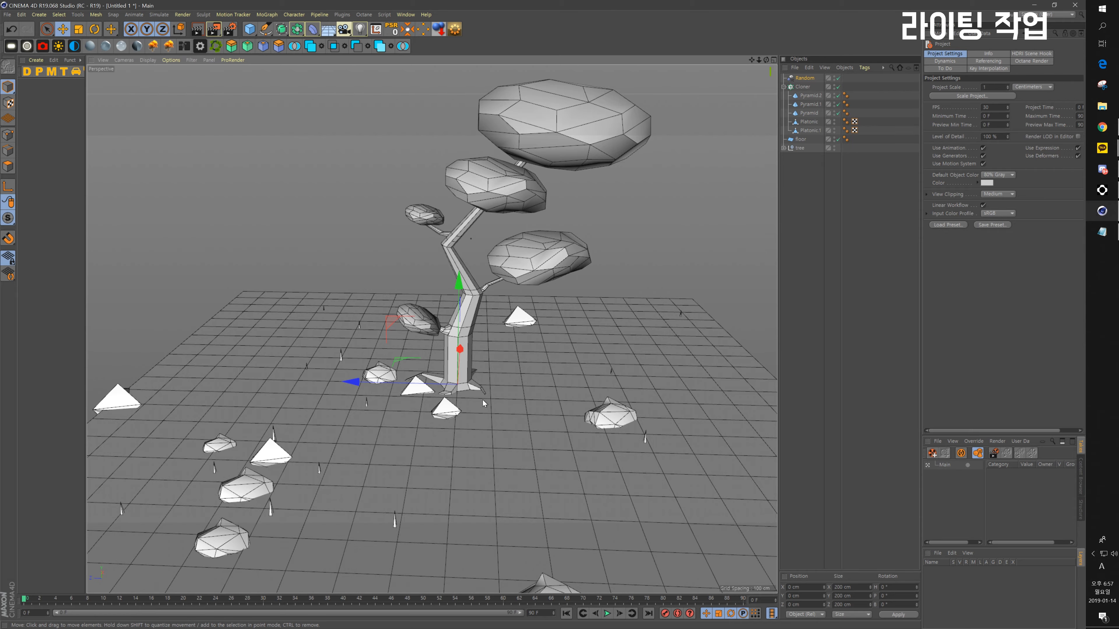
Step: Render the scene to the Picture Viewer and examine the shading around the tree trunk and nearby rocks
{"action": "left_click_drag", "start_coordinate": [483, 407], "coordinate": [485, 352], "text": "alt"}
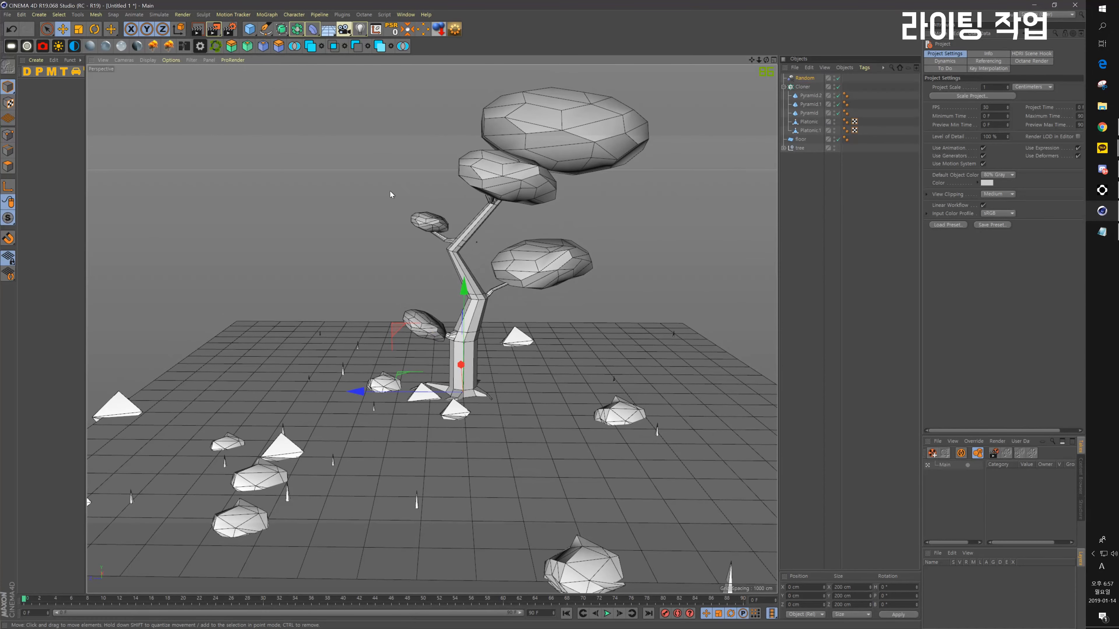
{"action": "left_click", "coordinate": [216, 31]}
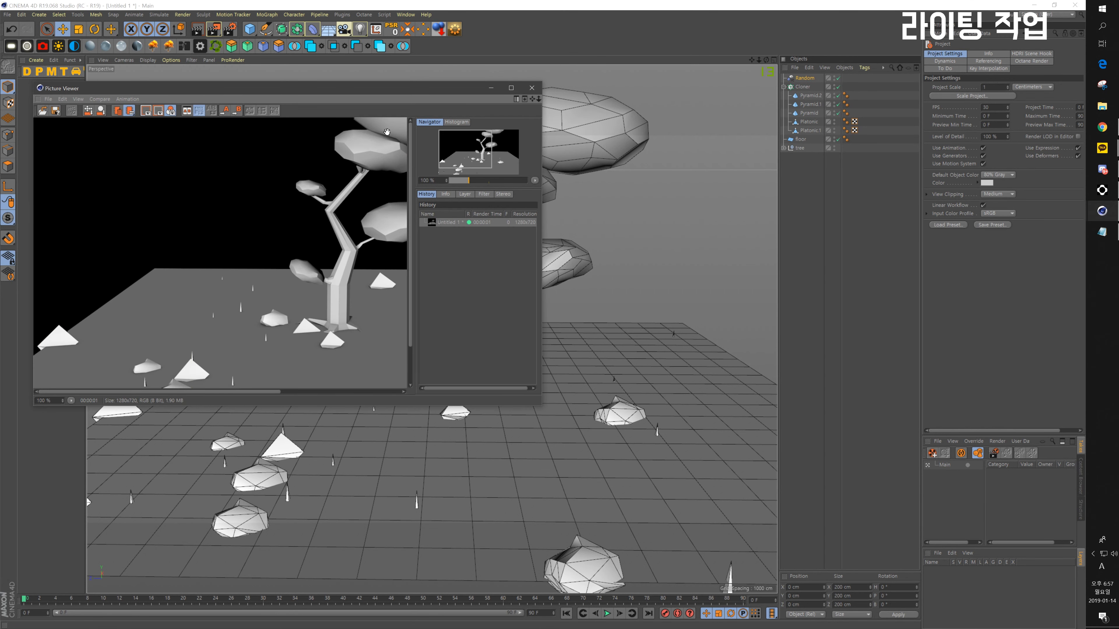
{"action": "scroll", "coordinate": [302, 225], "scroll_direction": "down", "scroll_amount": 3}
{"action": "scroll", "coordinate": [273, 242], "scroll_direction": "up", "scroll_amount": 2}
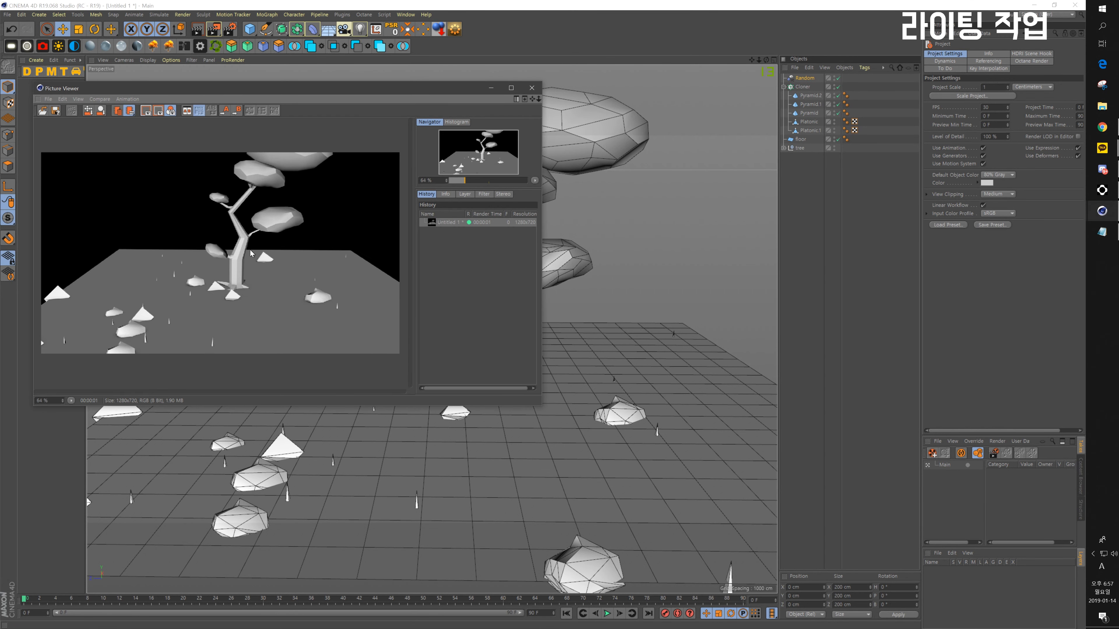
{"action": "scroll", "coordinate": [259, 253], "scroll_direction": "up", "scroll_amount": 4}
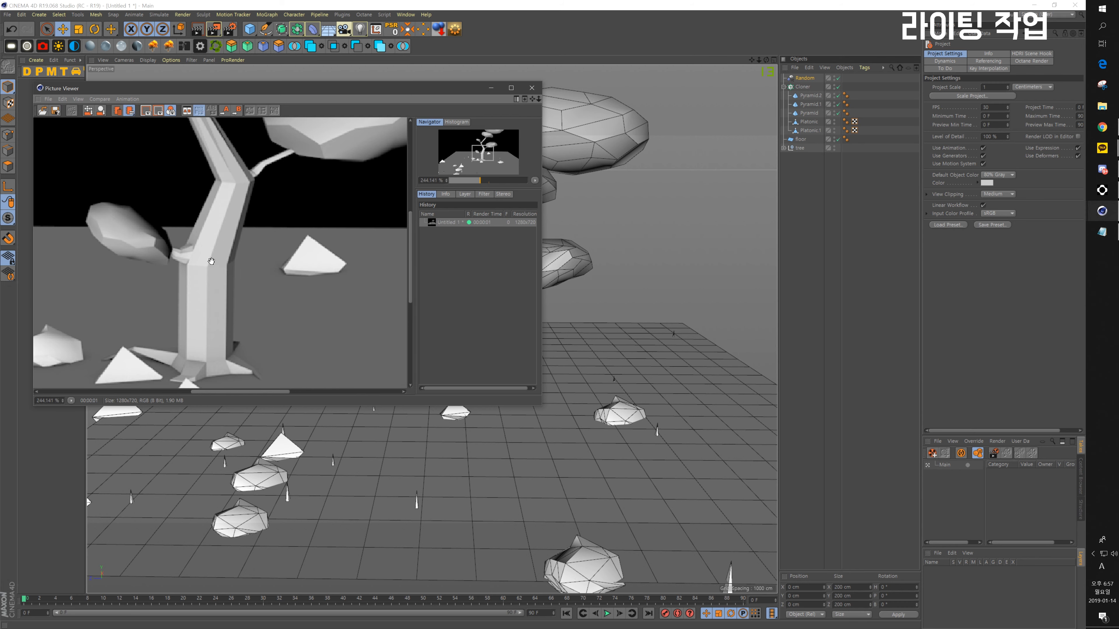
{"action": "scroll", "coordinate": [214, 261], "scroll_direction": "down", "scroll_amount": 1}
{"action": "scroll", "coordinate": [218, 264], "scroll_direction": "up", "scroll_amount": 2}
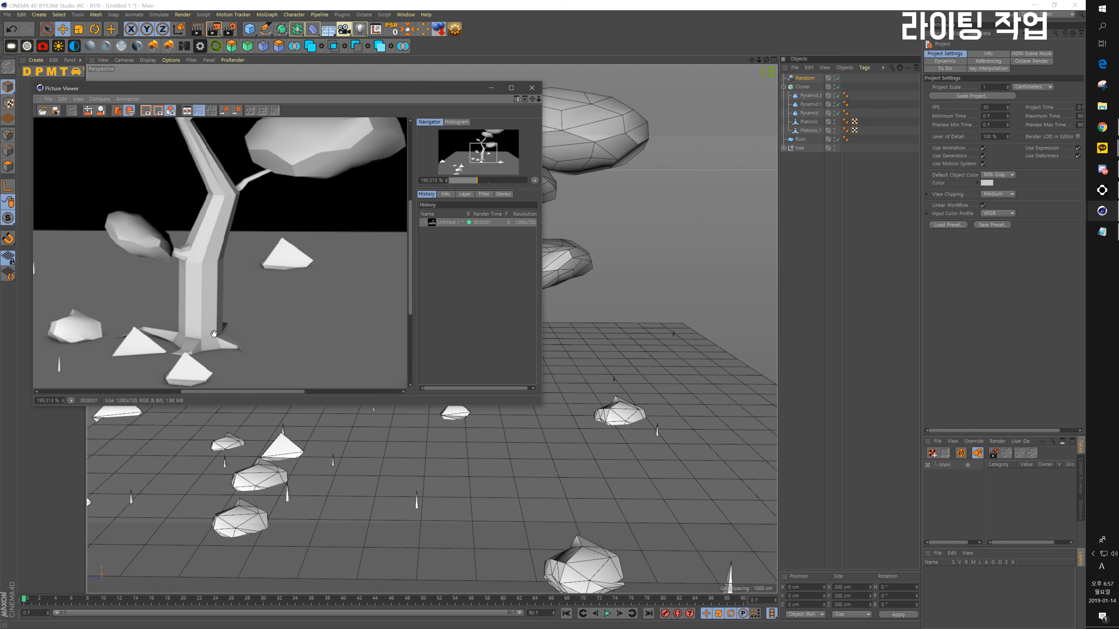
{"action": "left_click_drag", "start_coordinate": [299, 225], "coordinate": [307, 271]}
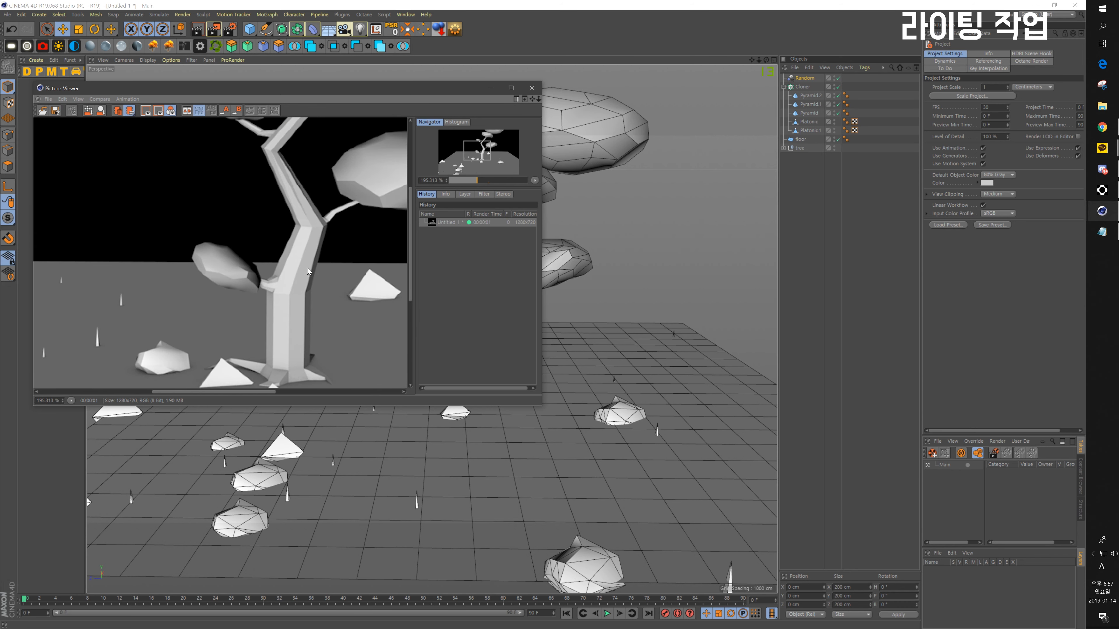
Step: Close the rendered image and add an Area Light to the scene
{"action": "left_click", "coordinate": [532, 88]}
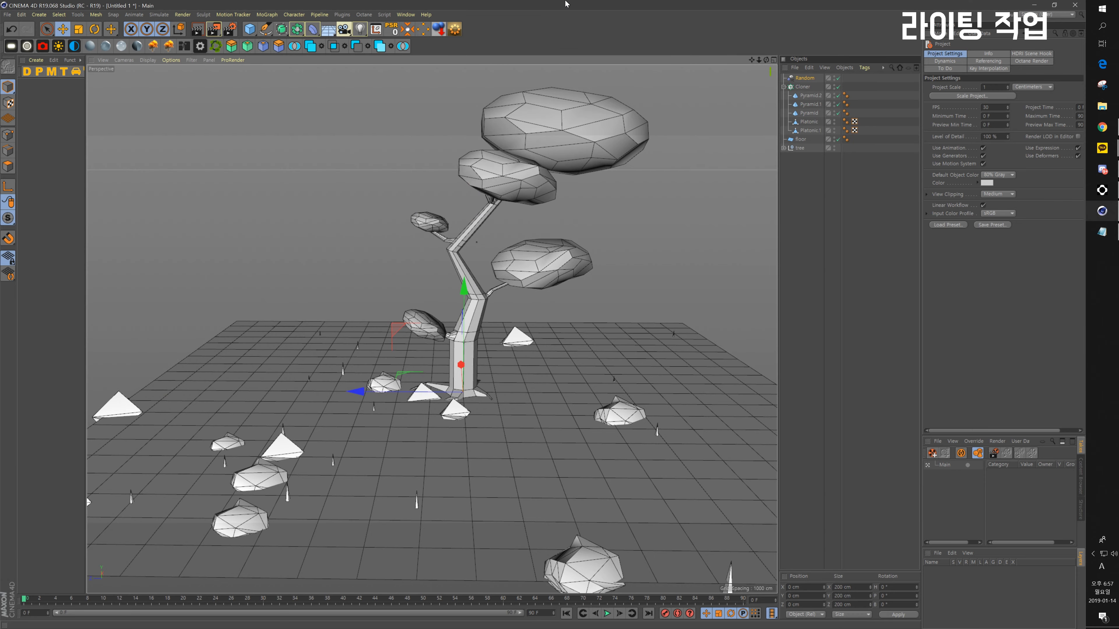
{"action": "mouse_move", "coordinate": [542, 333]}
{"action": "middle_mouse_down", "text": "alt"}
{"action": "mouse_move", "coordinate": [525, 298]}
{"action": "mouse_move", "coordinate": [543, 313]}
{"action": "middle_mouse_up", "text": "alt"}
{"action": "left_click_drag", "start_coordinate": [510, 335], "coordinate": [535, 373], "text": "alt"}
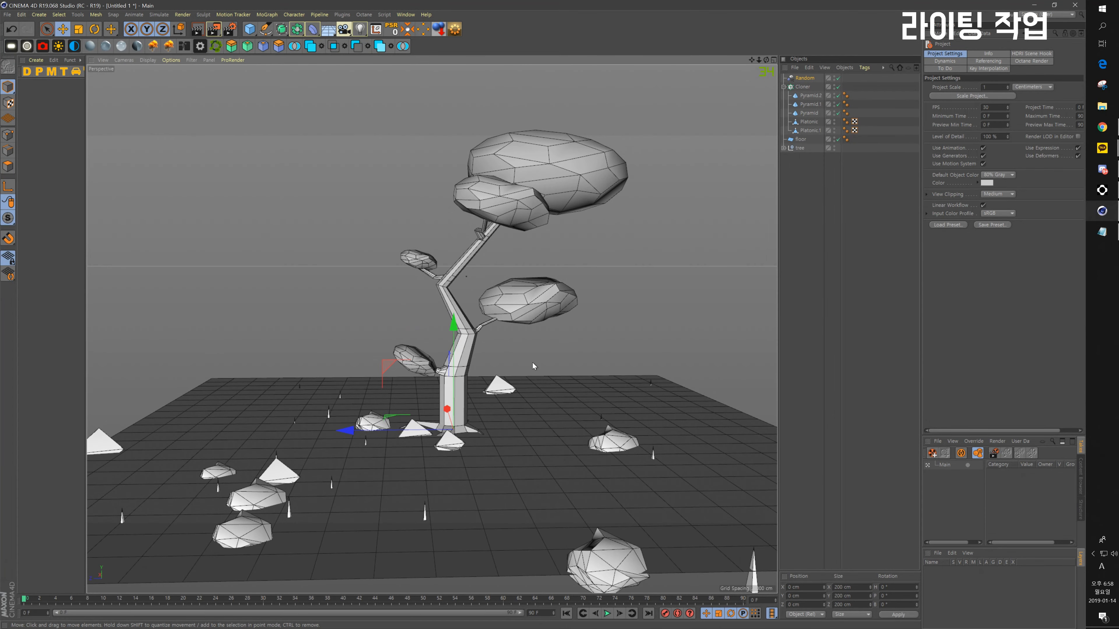
{"action": "scroll", "coordinate": [526, 363], "scroll_direction": "up", "scroll_amount": 3}
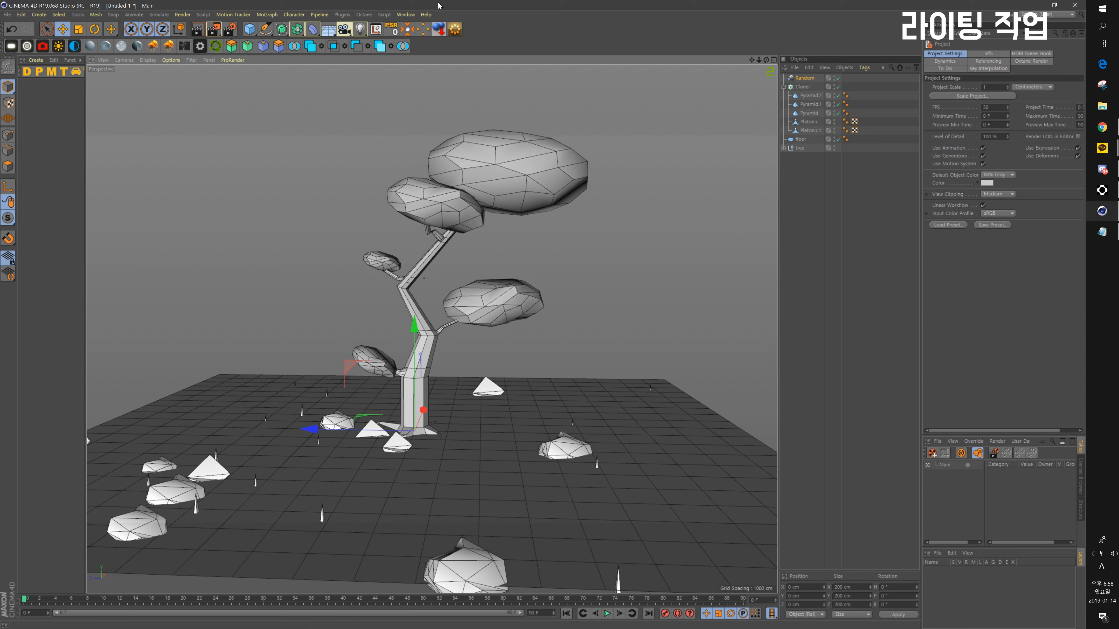
{"action": "left_click", "coordinate": [361, 30]}
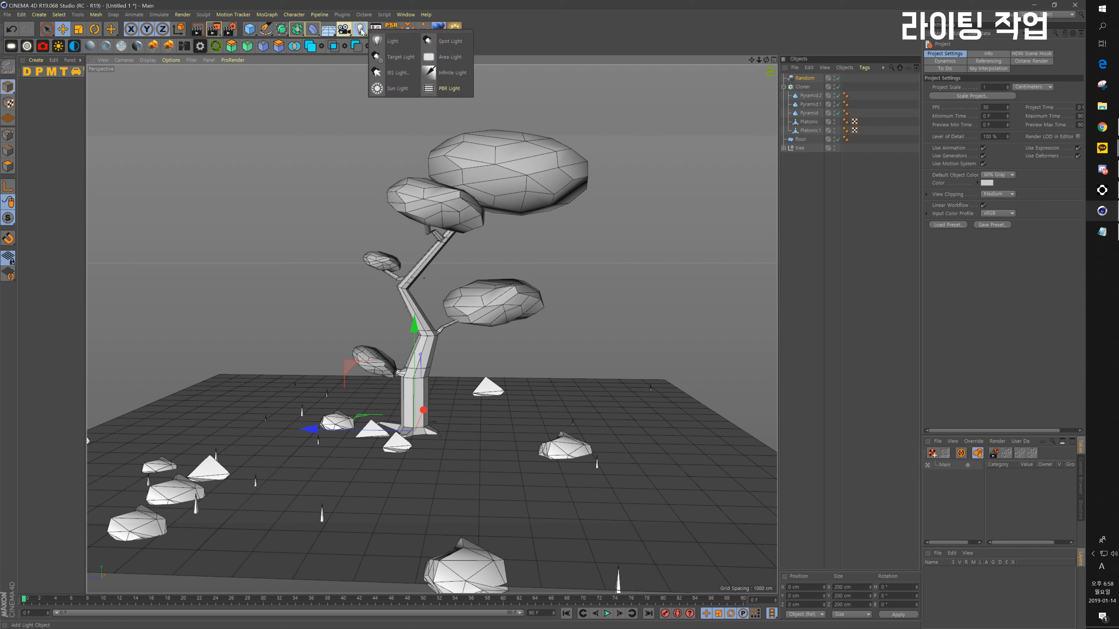
{"action": "left_click", "coordinate": [360, 28]}
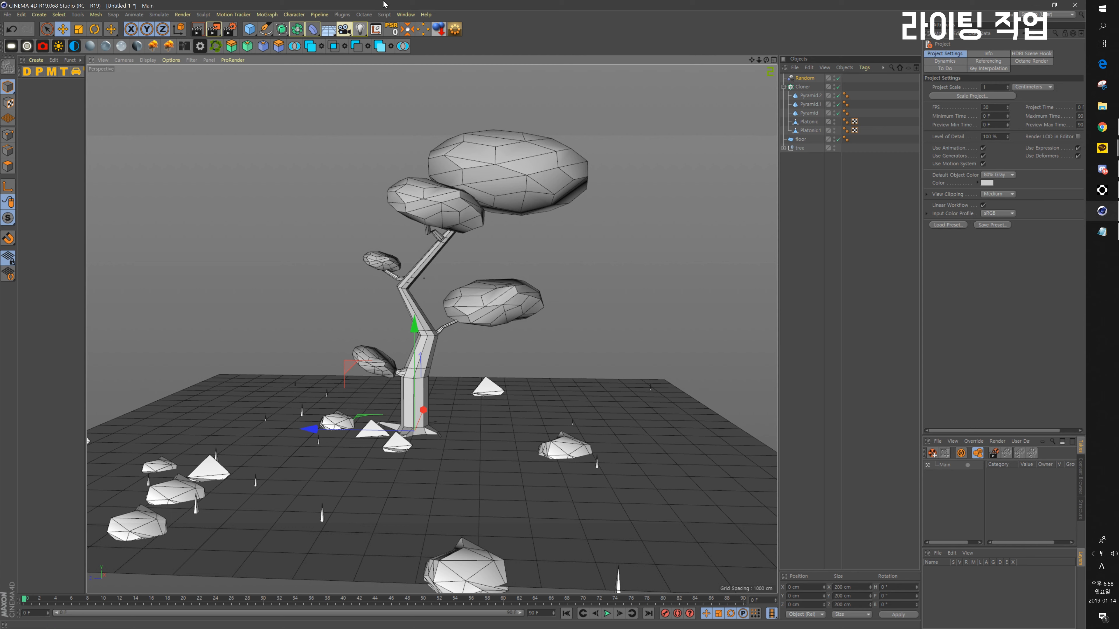
{"action": "left_click", "coordinate": [362, 30]}
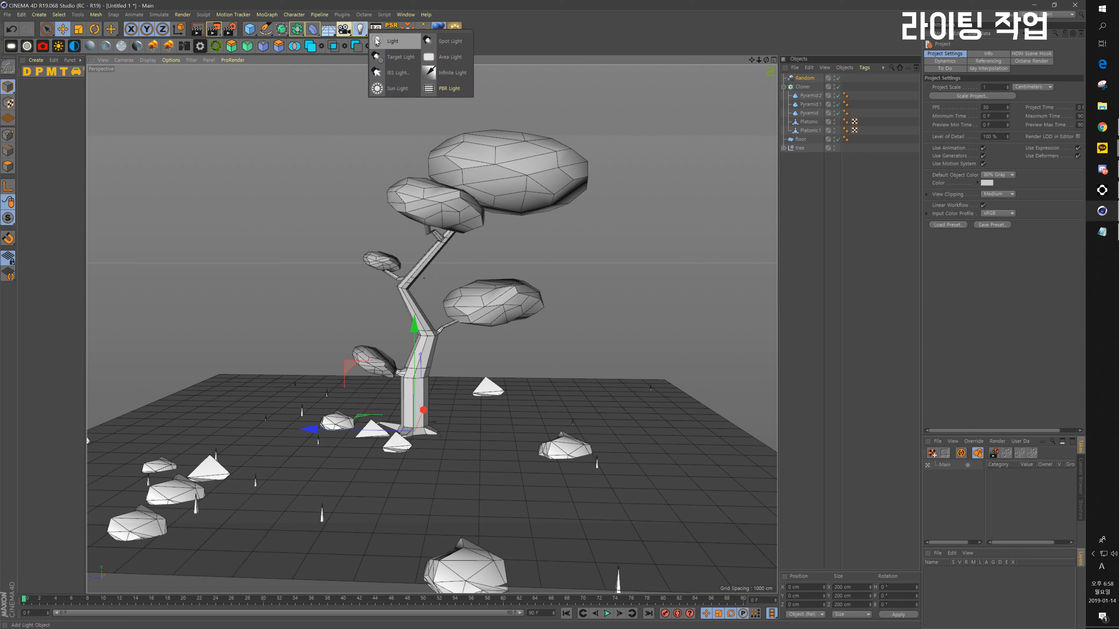
{"action": "left_click", "coordinate": [448, 58]}
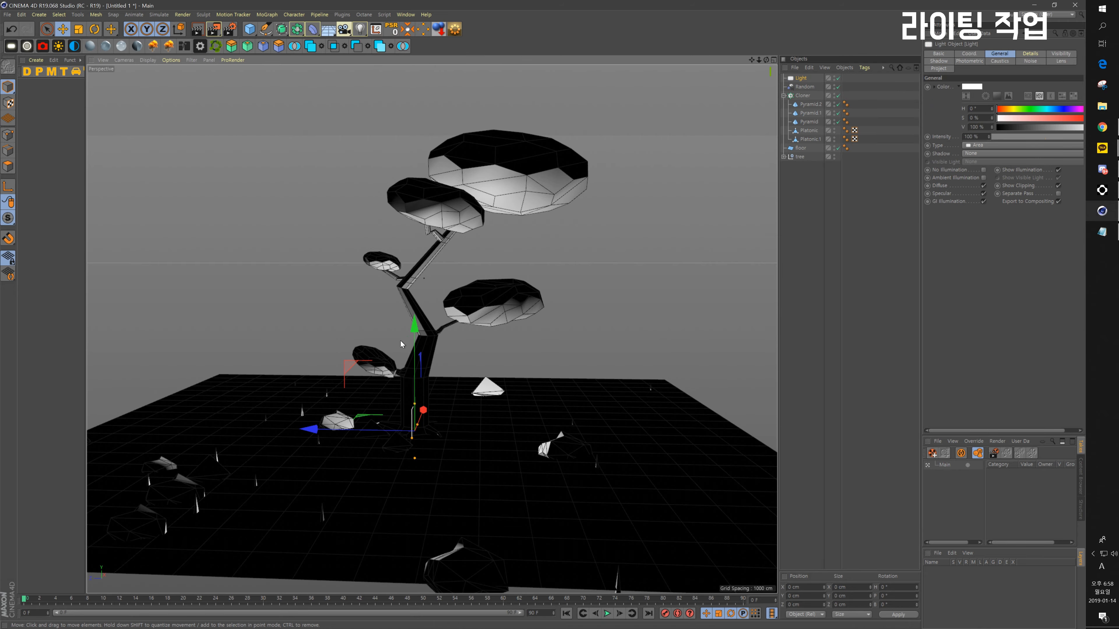
Step: Raise the area light to about Y 397 cm, offset it about 149 cm along Z, and turn it 180°
{"action": "left_click_drag", "start_coordinate": [414, 348], "coordinate": [469, 324]}
{"action": "left_click_drag", "start_coordinate": [327, 321], "coordinate": [289, 321]}
{"action": "key", "text": "r"}
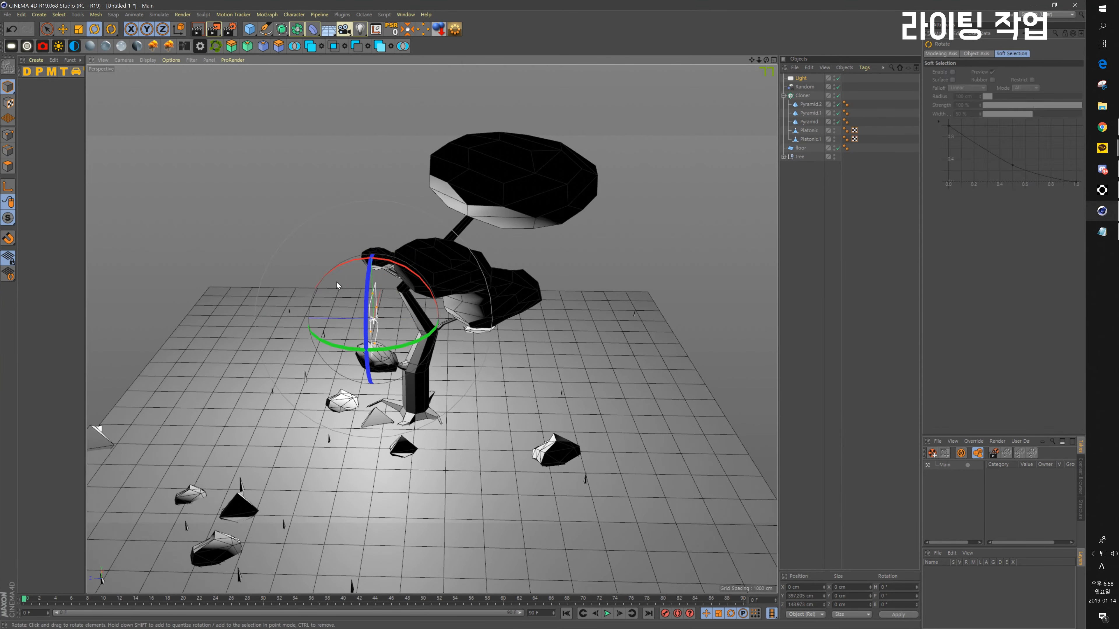
{"action": "left_click_drag", "start_coordinate": [337, 270], "coordinate": [442, 408]}
{"action": "left_click_drag", "start_coordinate": [371, 259], "coordinate": [434, 317]}
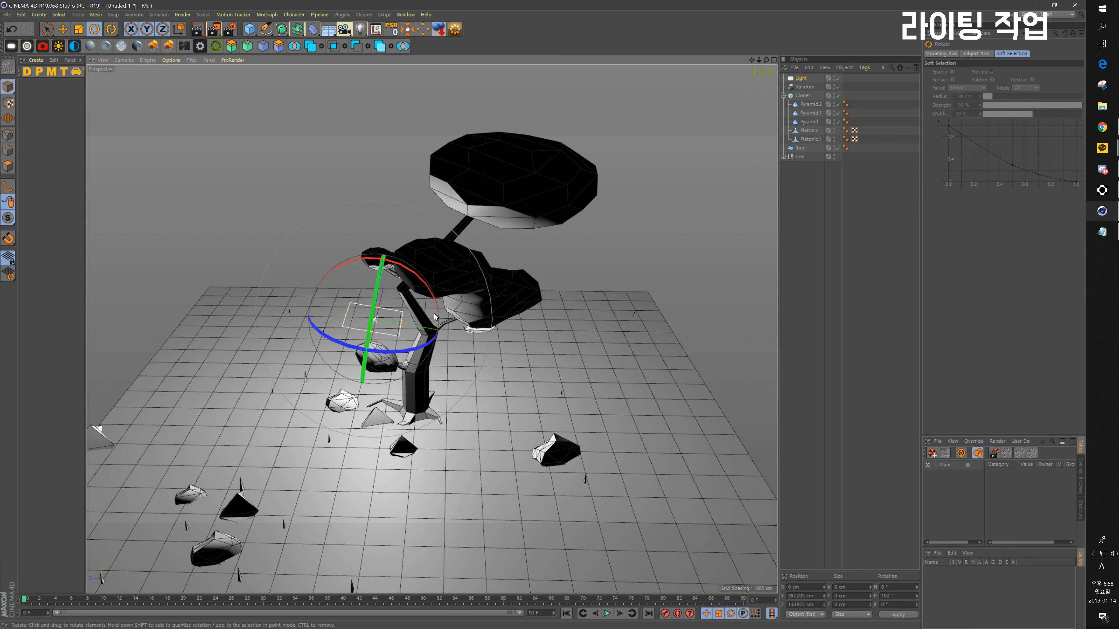
{"action": "key", "text": "ctrl+z"}
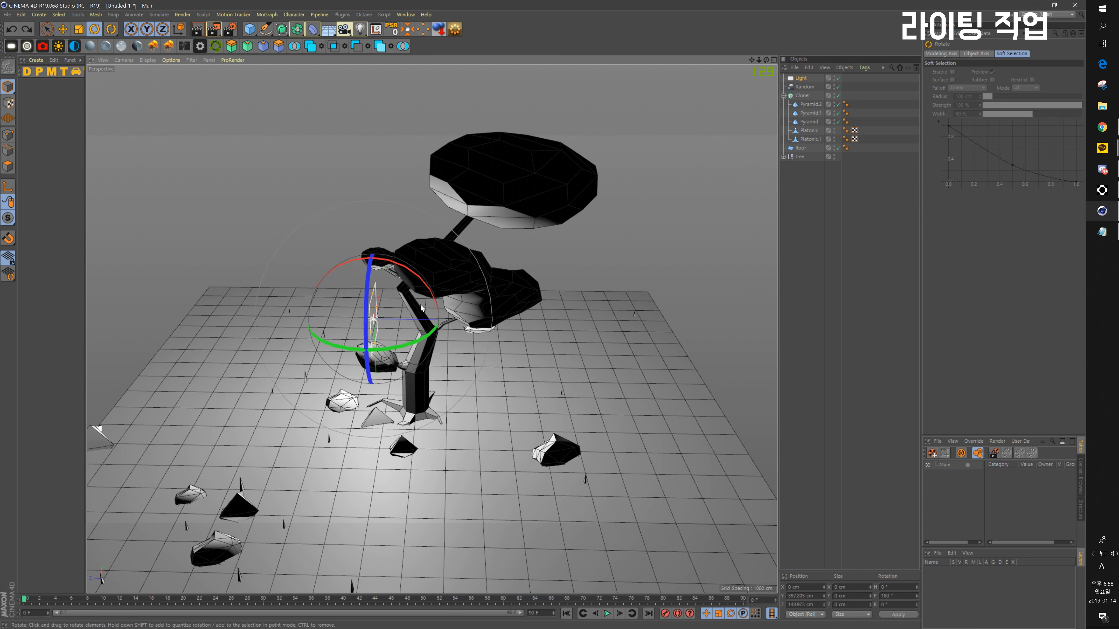
Step: Enlarge the area light's rectangle and move it away from the tree to about Z 718 cm
{"action": "left_click_drag", "start_coordinate": [391, 271], "coordinate": [324, 453]}
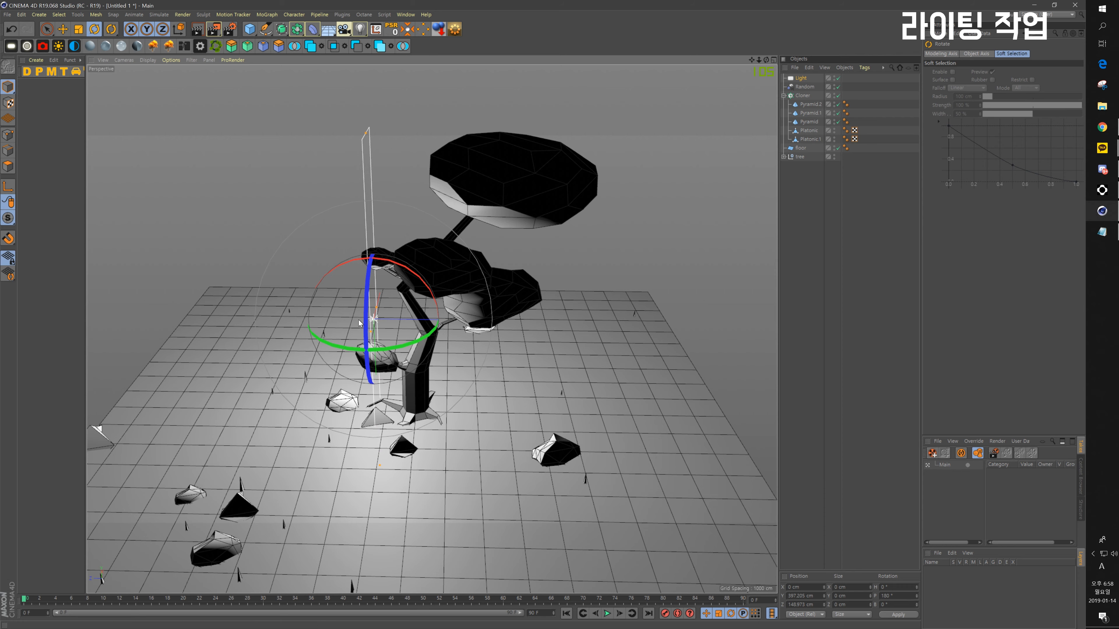
{"action": "key", "text": "e"}
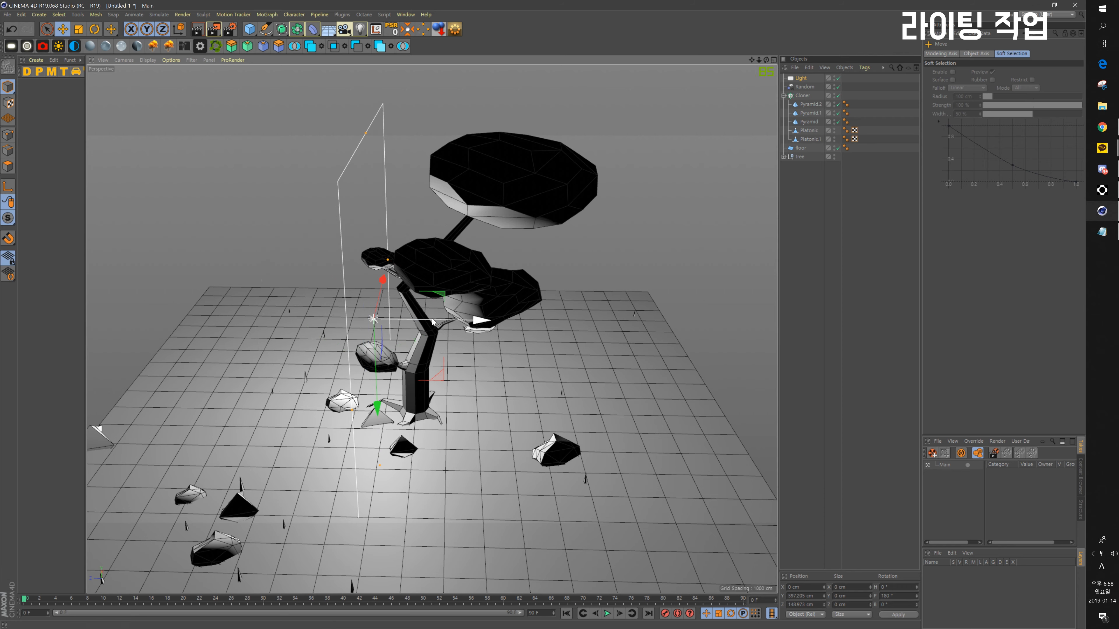
{"action": "left_click_drag", "start_coordinate": [471, 322], "coordinate": [312, 336]}
{"action": "middle_click_drag", "start_coordinate": [334, 335], "coordinate": [502, 336], "text": "alt"}
Step: Rotate the area light back to 0° and move it beyond the floor's edge to about Z 1613 cm
{"action": "key", "text": "r"}
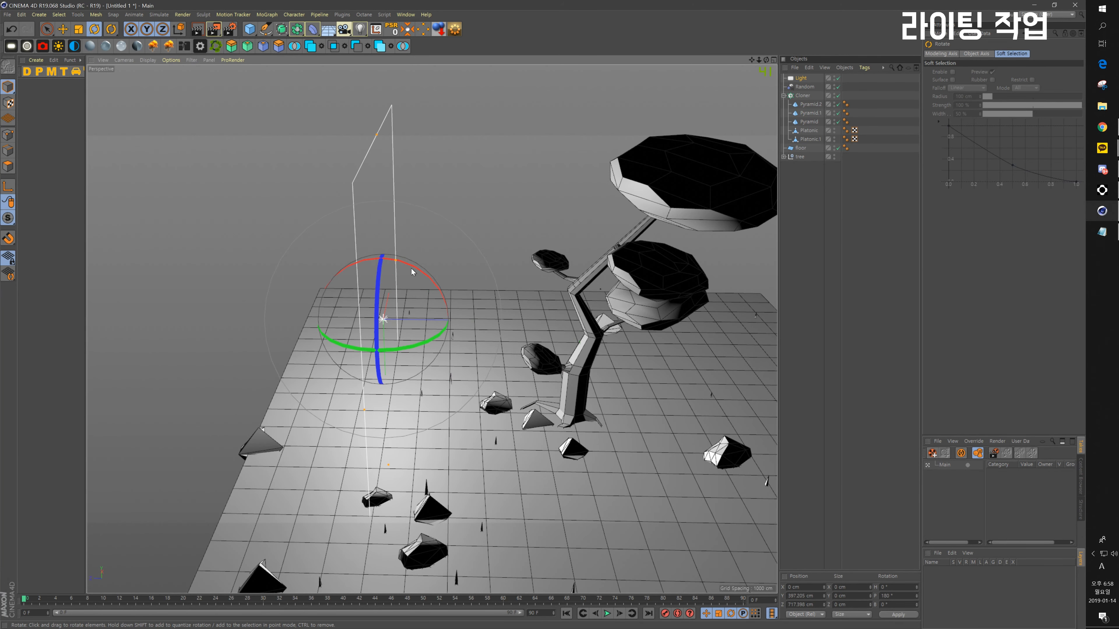
{"action": "left_click_drag", "start_coordinate": [412, 272], "coordinate": [295, 485]}
{"action": "key", "text": "e"}
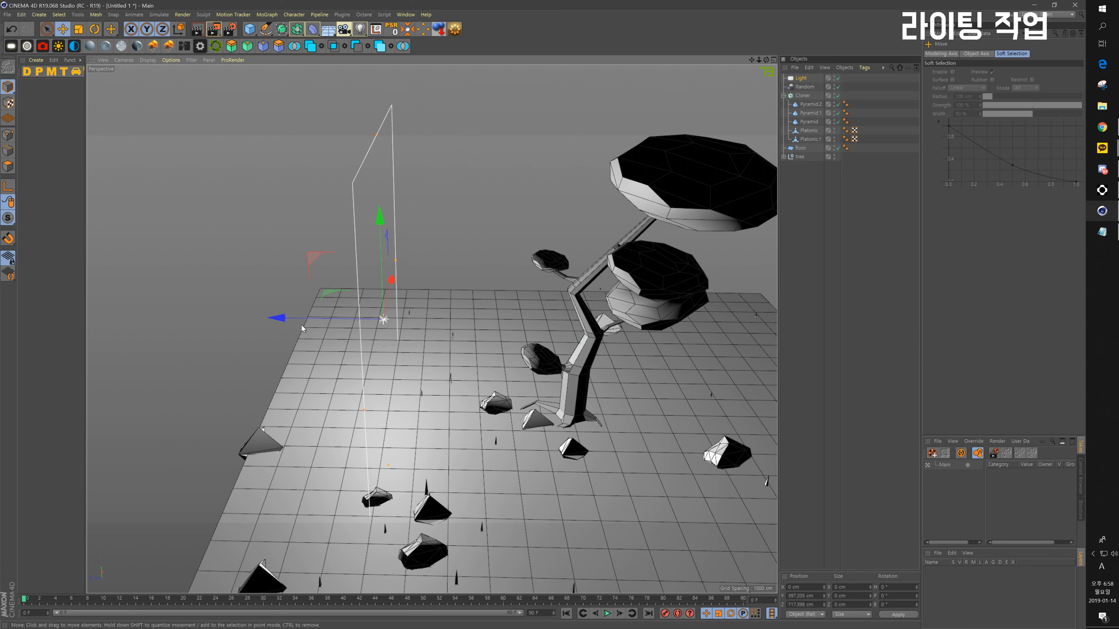
{"action": "left_click_drag", "start_coordinate": [302, 329], "coordinate": [88, 328]}
{"action": "middle_click_drag", "start_coordinate": [376, 335], "coordinate": [471, 367], "text": "alt"}
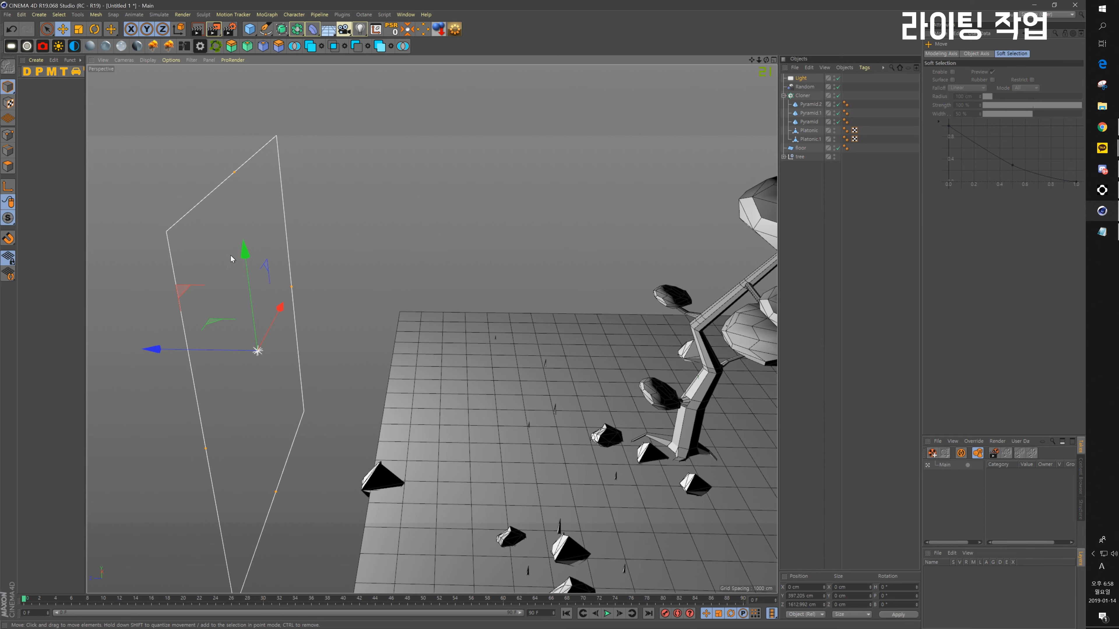
Step: Raise the area light to about Y 748 cm and tilt it about 21°
{"action": "left_click_drag", "start_coordinate": [231, 259], "coordinate": [229, 169]}
{"action": "key", "text": "r"}
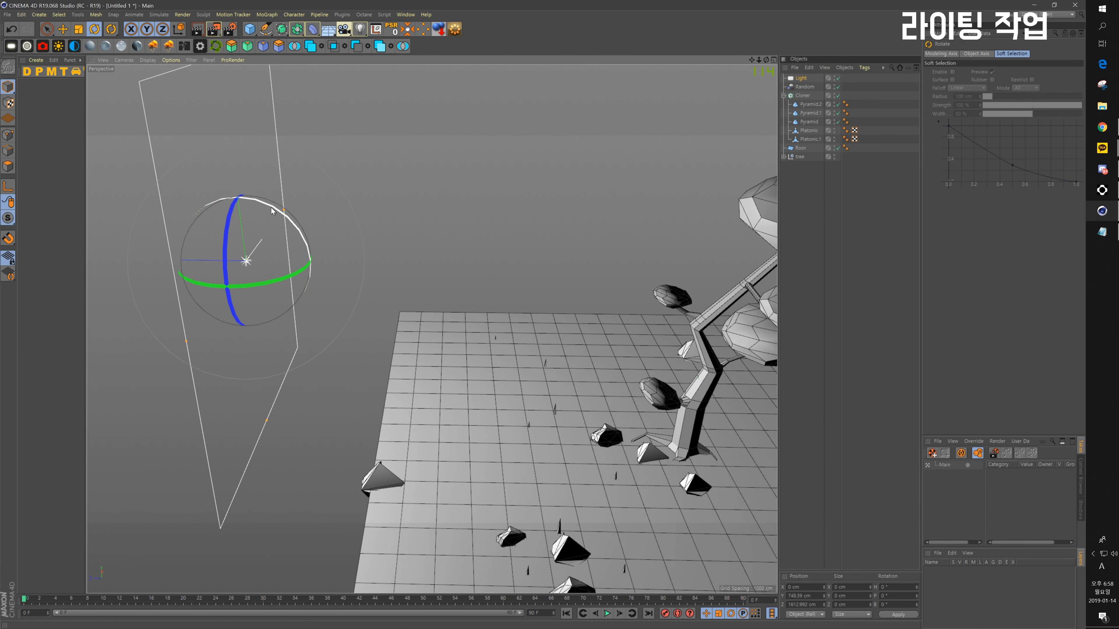
{"action": "left_click_drag", "start_coordinate": [272, 211], "coordinate": [404, 285]}
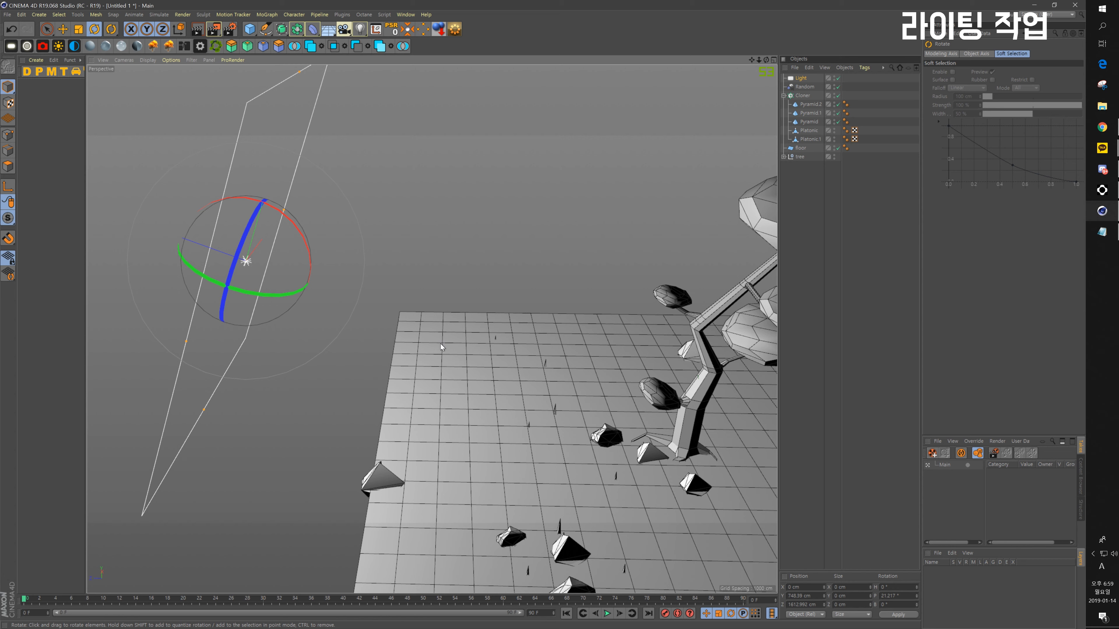
Step: Set the area light's shadow type to Area and its color to hue 41° and saturation 17%
{"action": "left_click", "coordinate": [806, 81]}
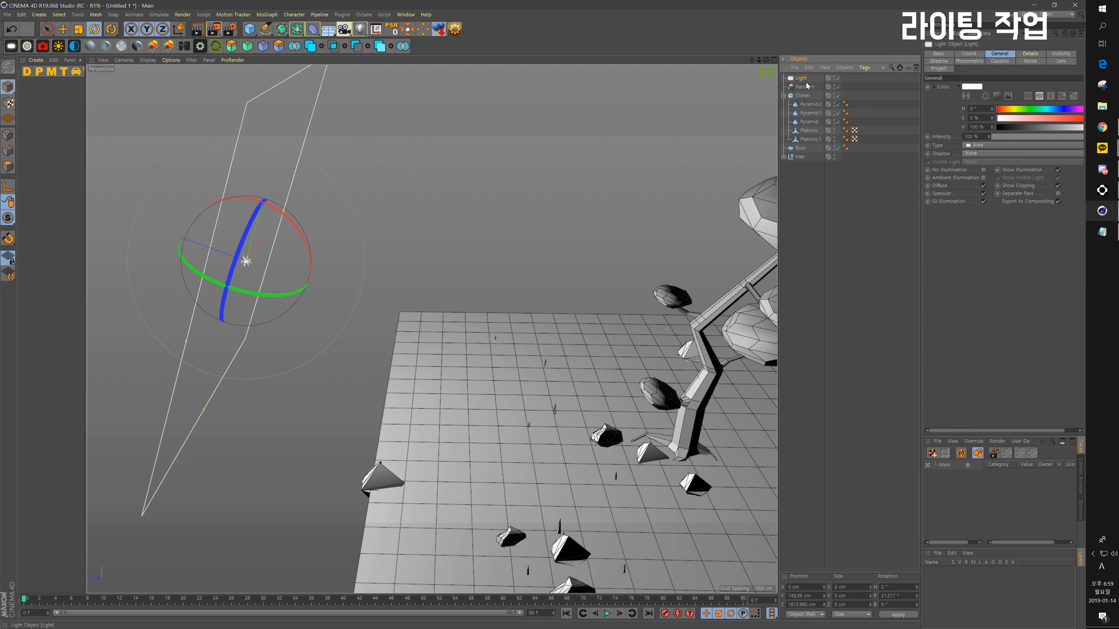
{"action": "left_click", "coordinate": [963, 154]}
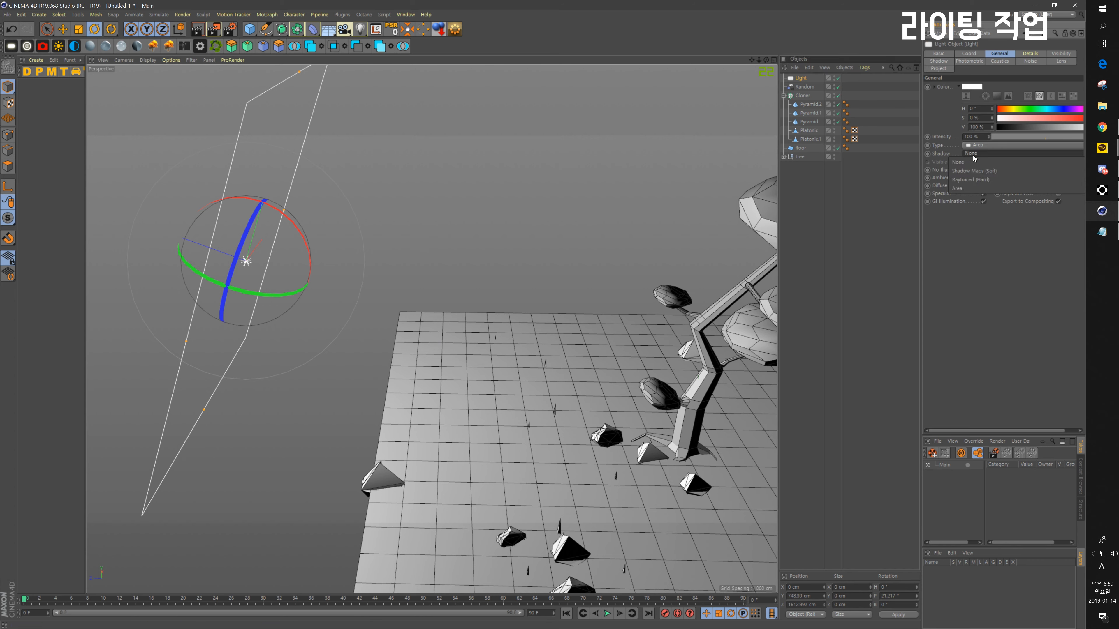
{"action": "left_click", "coordinate": [969, 190]}
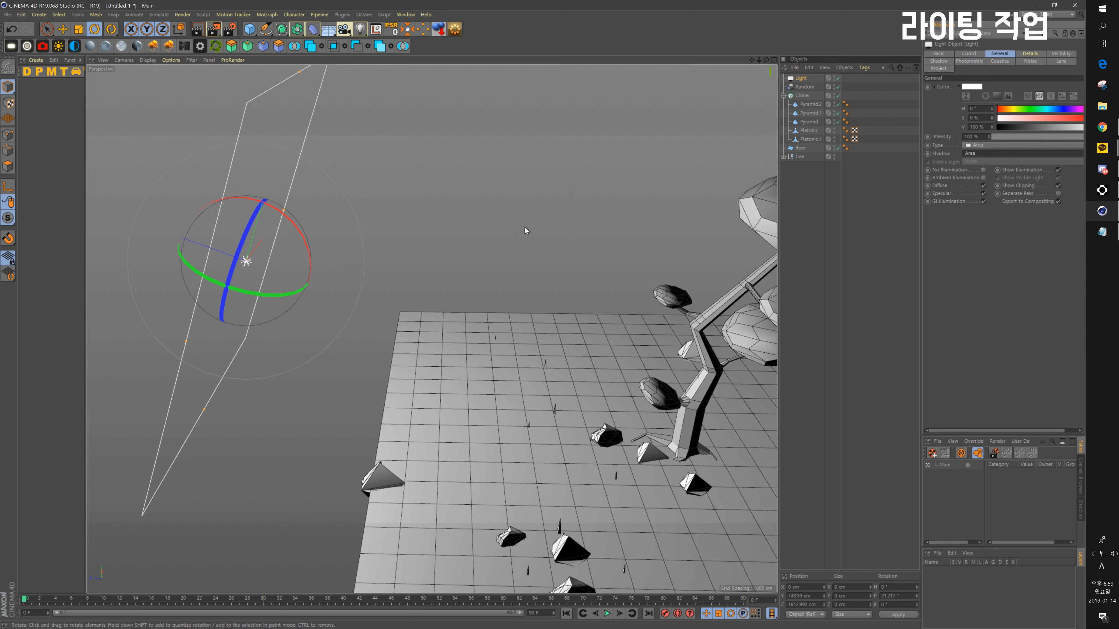
{"action": "middle_click_drag", "start_coordinate": [639, 333], "coordinate": [399, 280], "text": "alt"}
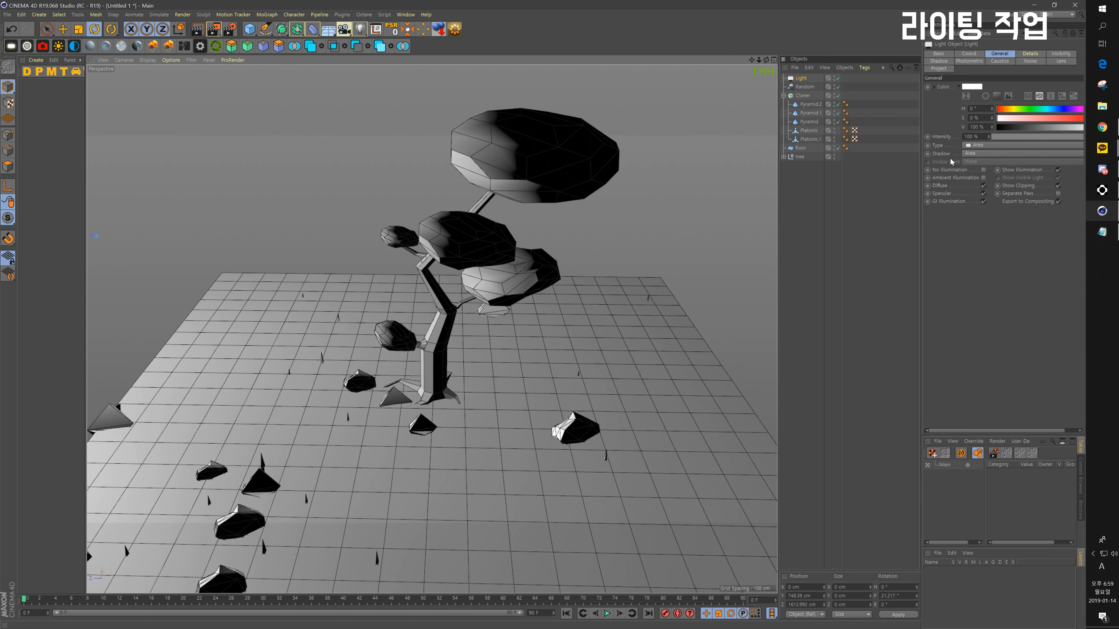
{"action": "left_click", "coordinate": [1008, 109]}
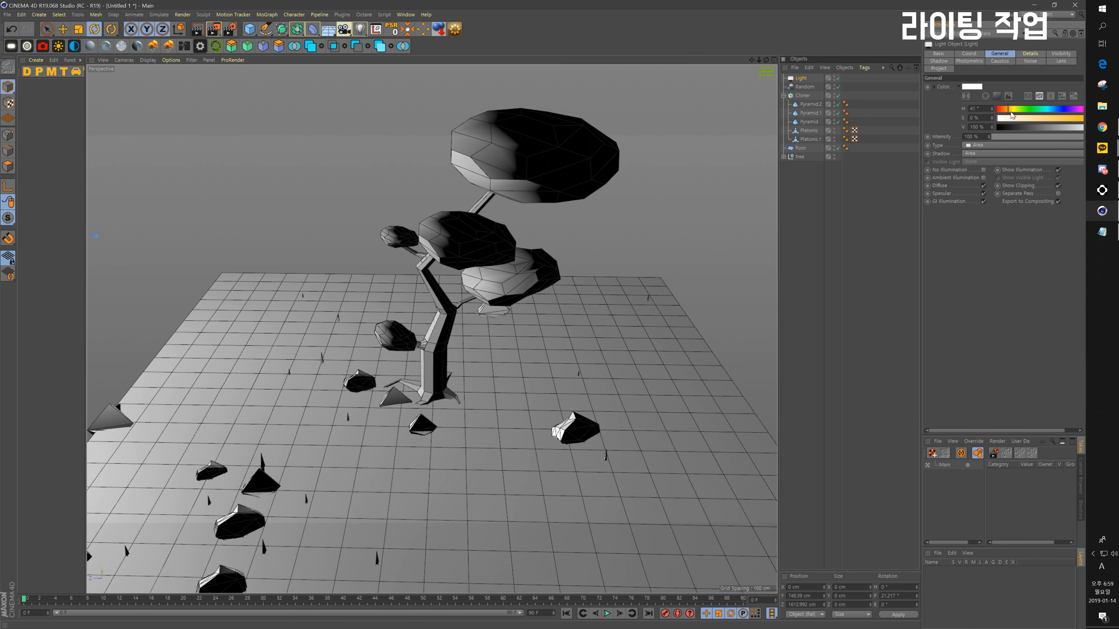
{"action": "left_click", "coordinate": [1020, 118]}
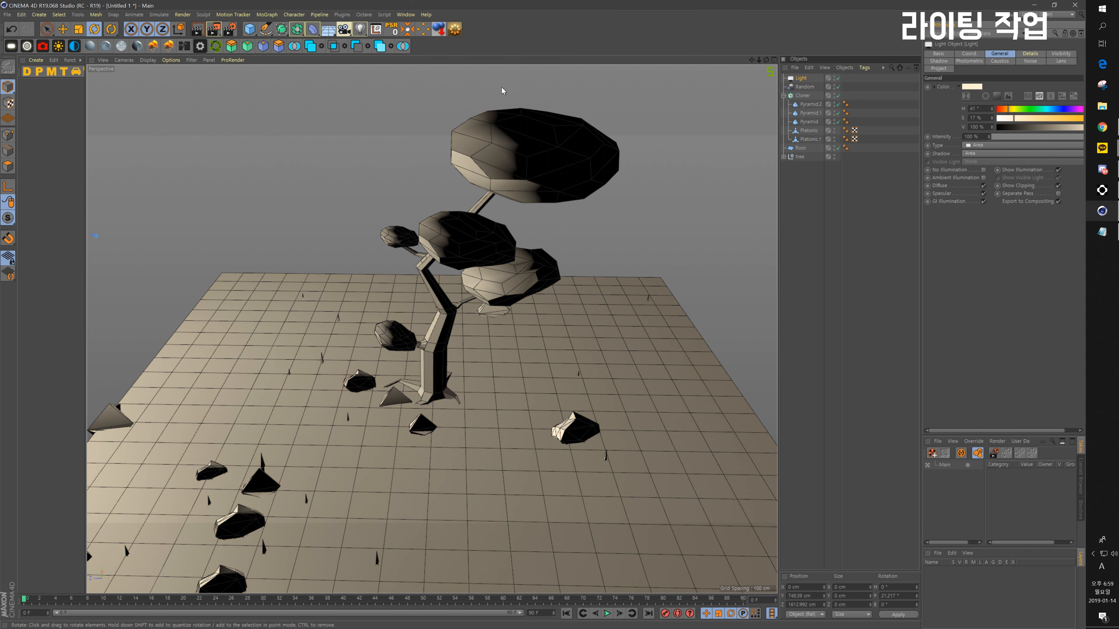
Step: Render the scene to the Picture Viewer and examine the area light's shadows on the tree, rocks and floor
{"action": "left_click", "coordinate": [213, 30]}
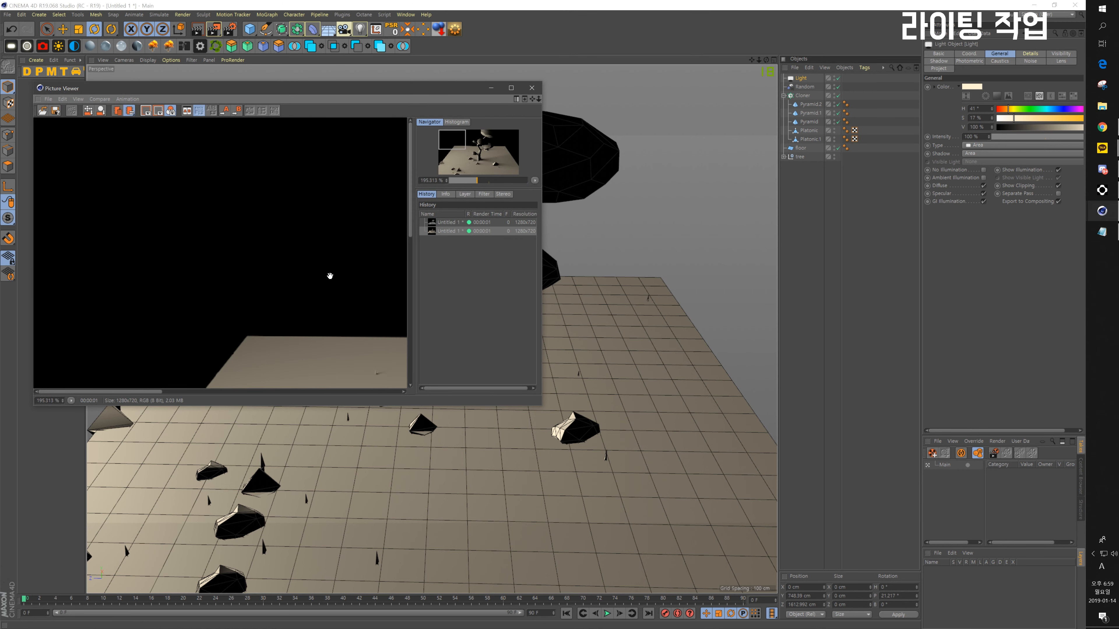
{"action": "left_click_drag", "start_coordinate": [285, 251], "coordinate": [298, 186]}
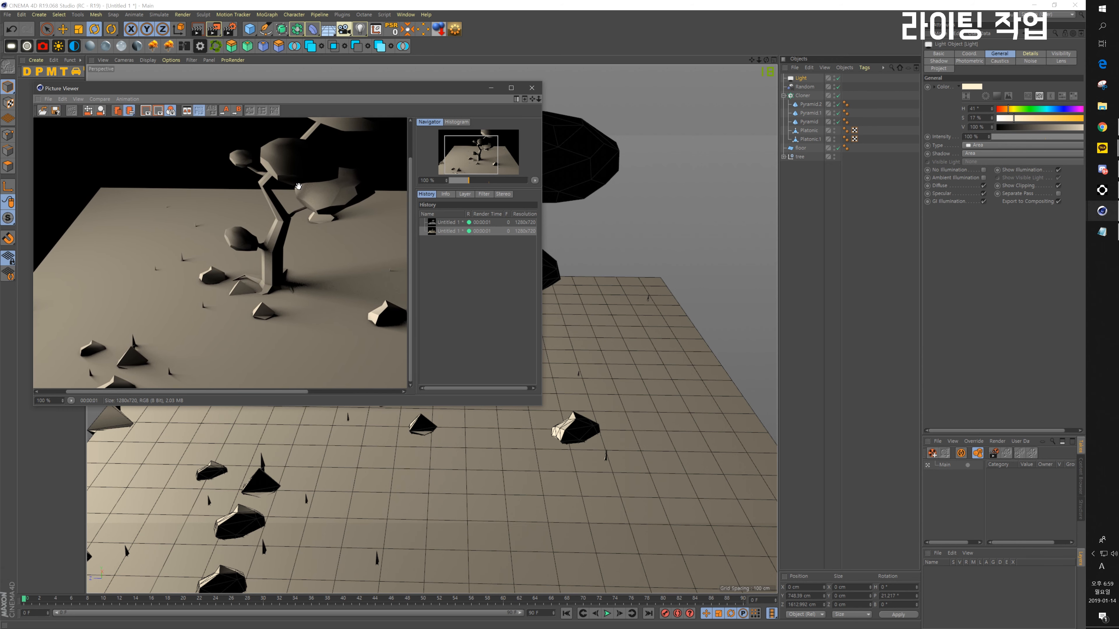
{"action": "left_click", "coordinate": [532, 88]}
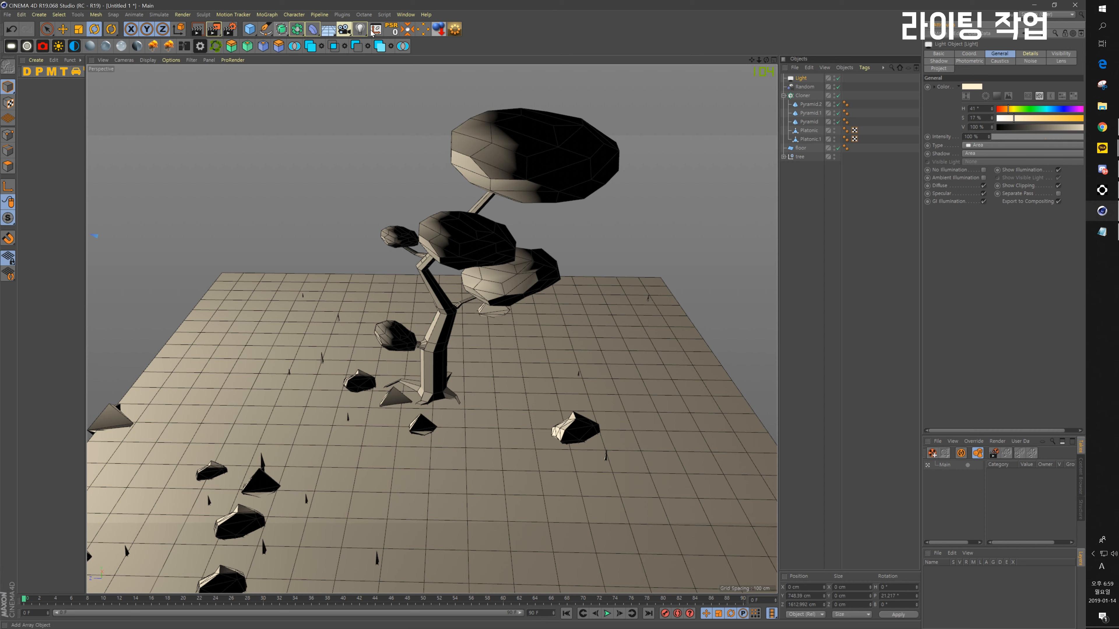
{"action": "left_click", "coordinate": [212, 31]}
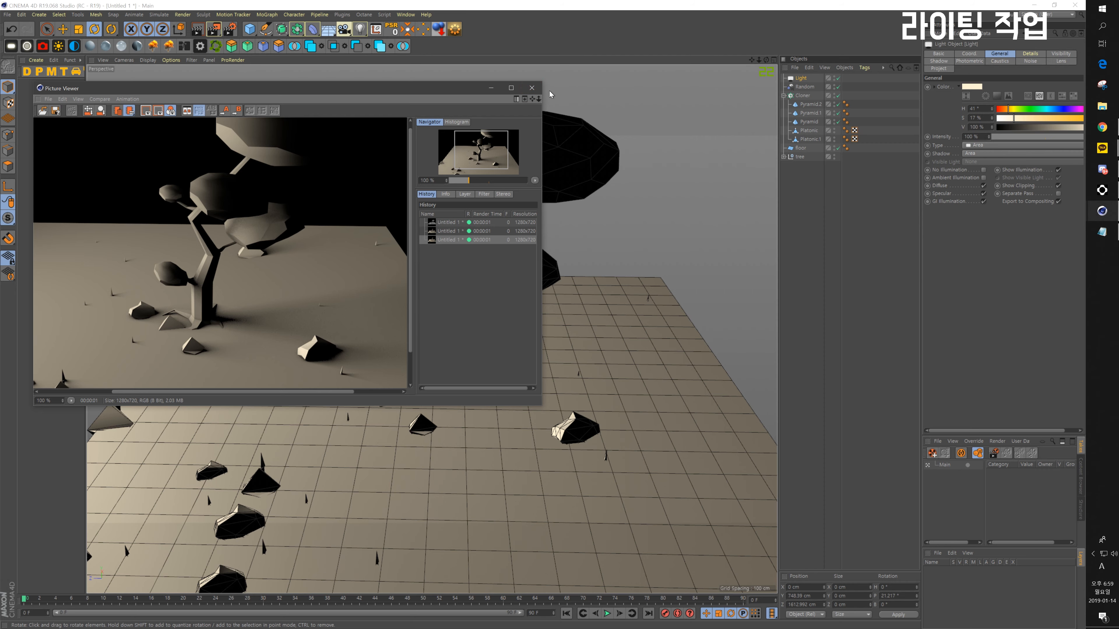
{"action": "left_click", "coordinate": [534, 88]}
{"action": "scroll", "coordinate": [488, 312], "scroll_direction": "down", "scroll_amount": 6}
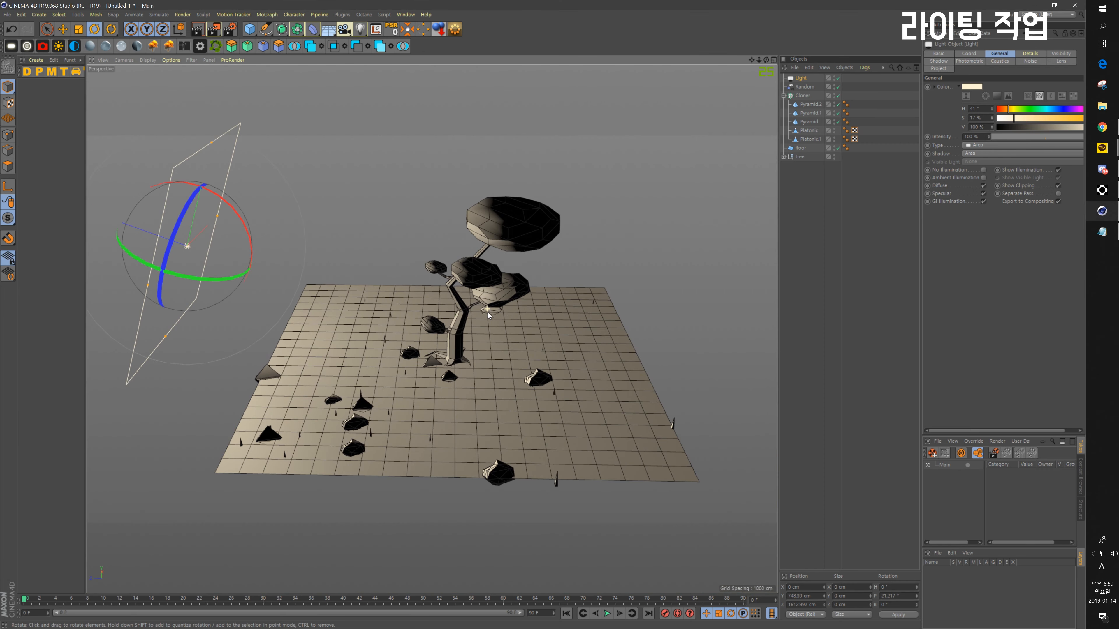
{"action": "scroll", "coordinate": [491, 356], "scroll_direction": "up", "scroll_amount": 4}
{"action": "left_click_drag", "start_coordinate": [471, 348], "coordinate": [472, 342], "text": "alt"}
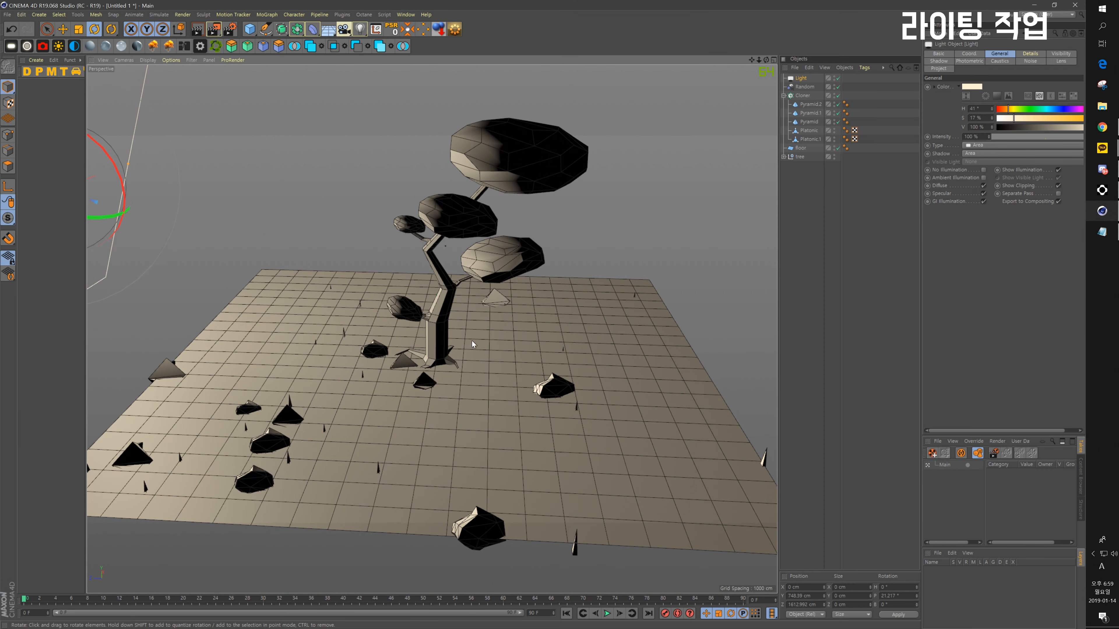
{"action": "middle_click_drag", "start_coordinate": [463, 326], "coordinate": [466, 366], "text": "alt"}
{"action": "left_click_drag", "start_coordinate": [325, 287], "coordinate": [336, 279], "text": "alt"}
{"action": "left_click_drag", "start_coordinate": [479, 318], "coordinate": [392, 288], "text": "alt"}
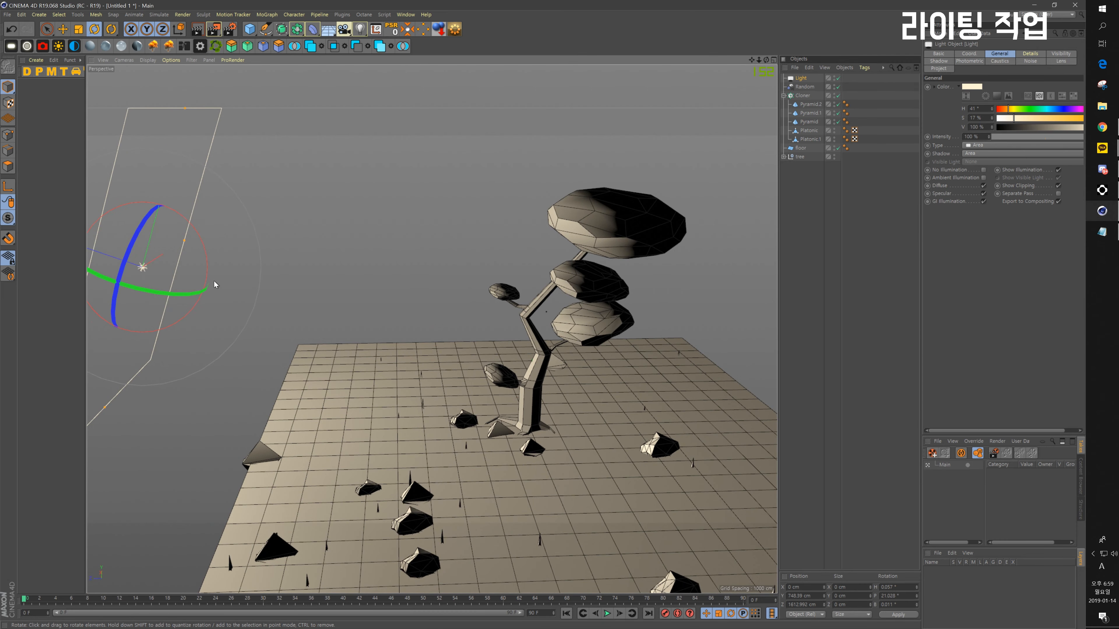
{"action": "key", "text": "e"}
{"action": "left_click_drag", "start_coordinate": [101, 253], "coordinate": [348, 312]}
{"action": "key", "text": "ctrl+z"}
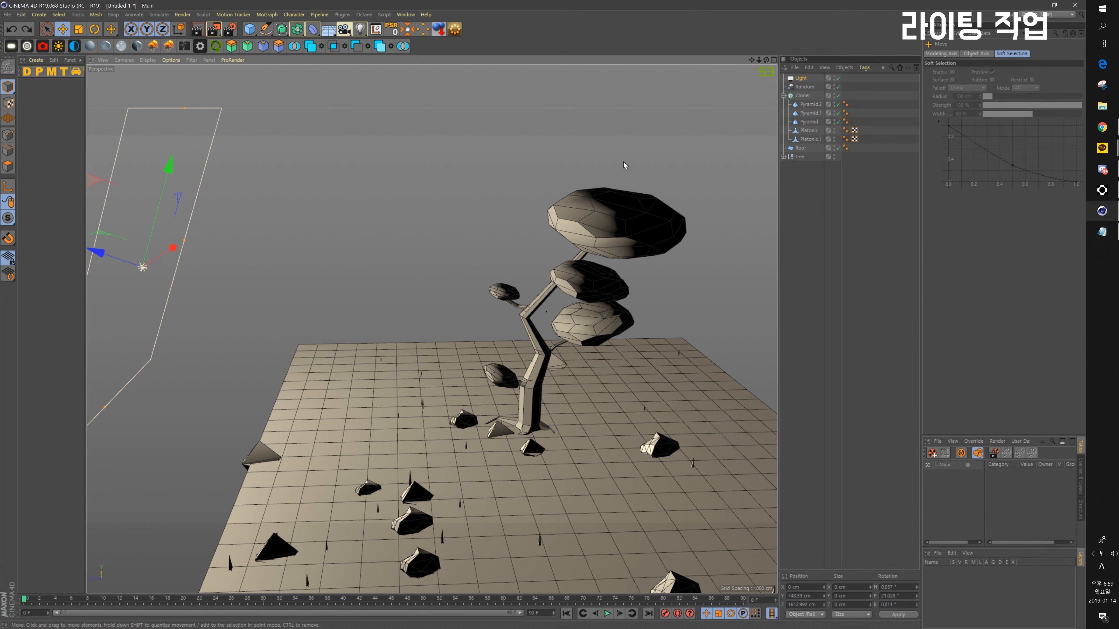
Step: Duplicate the area light and place the copy on the opposite side of the tree at about Z -970 cm
{"action": "left_click", "coordinate": [160, 180]}
{"action": "left_click_drag", "start_coordinate": [104, 260], "coordinate": [696, 308], "text": "ctrl"}
{"action": "left_click_drag", "start_coordinate": [772, 210], "coordinate": [780, 195]}
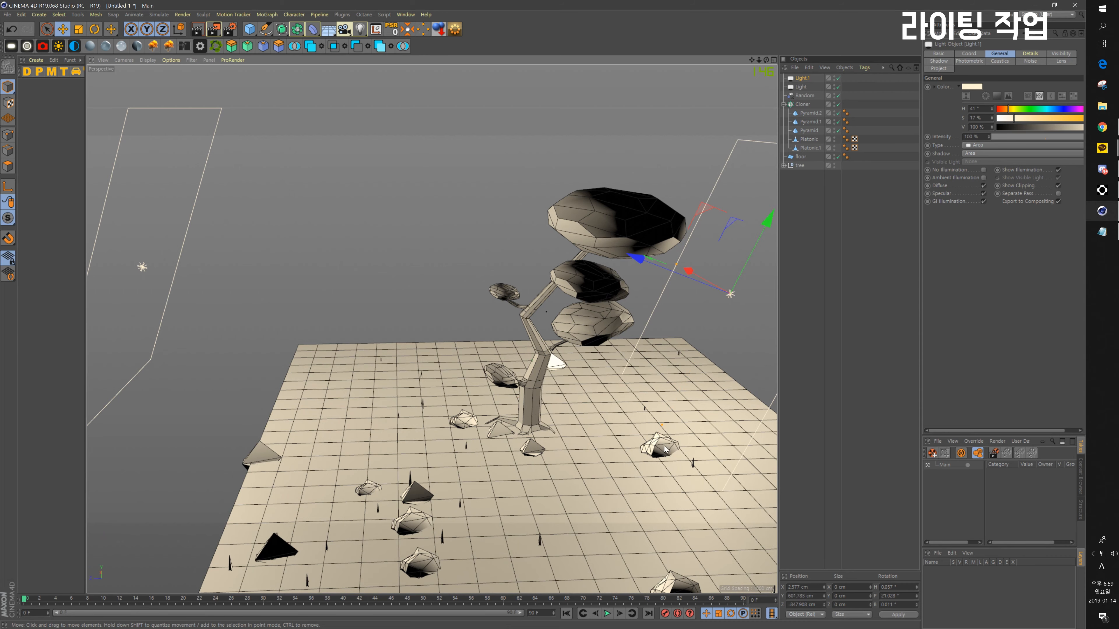
{"action": "middle_click_drag", "start_coordinate": [768, 304], "coordinate": [656, 364], "text": "alt"}
{"action": "left_click_drag", "start_coordinate": [644, 254], "coordinate": [724, 199]}
Step: Move the second area light sideways along X and rotate it to a heading of about 35°, angled towards the tree
{"action": "key", "text": "r"}
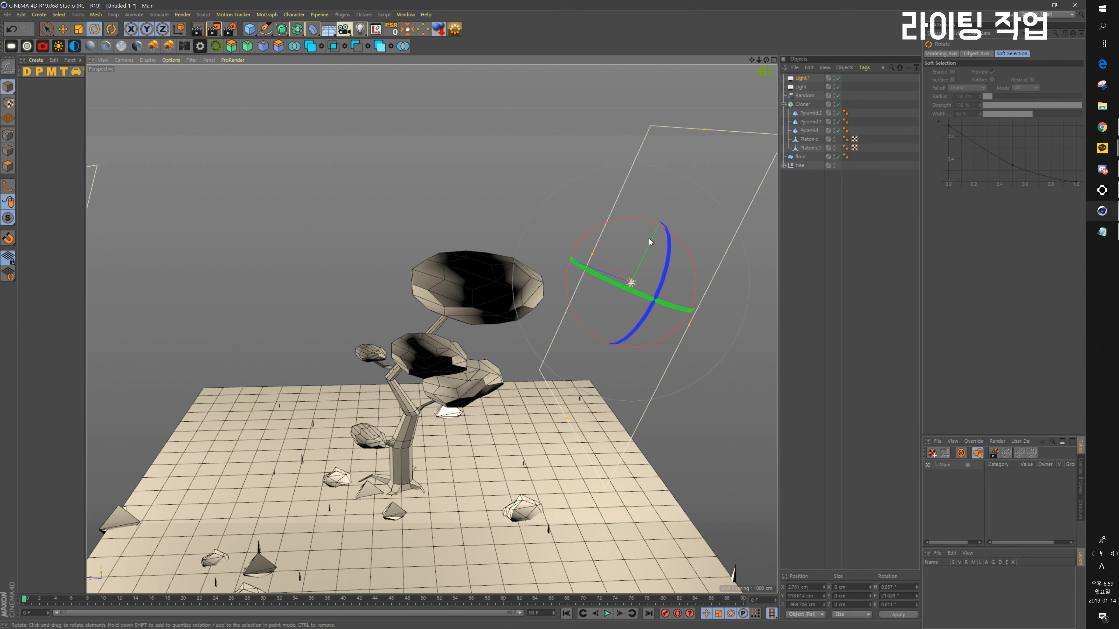
{"action": "left_click_drag", "start_coordinate": [592, 229], "coordinate": [620, 259]}
{"action": "key", "text": "e"}
{"action": "key", "text": "r"}
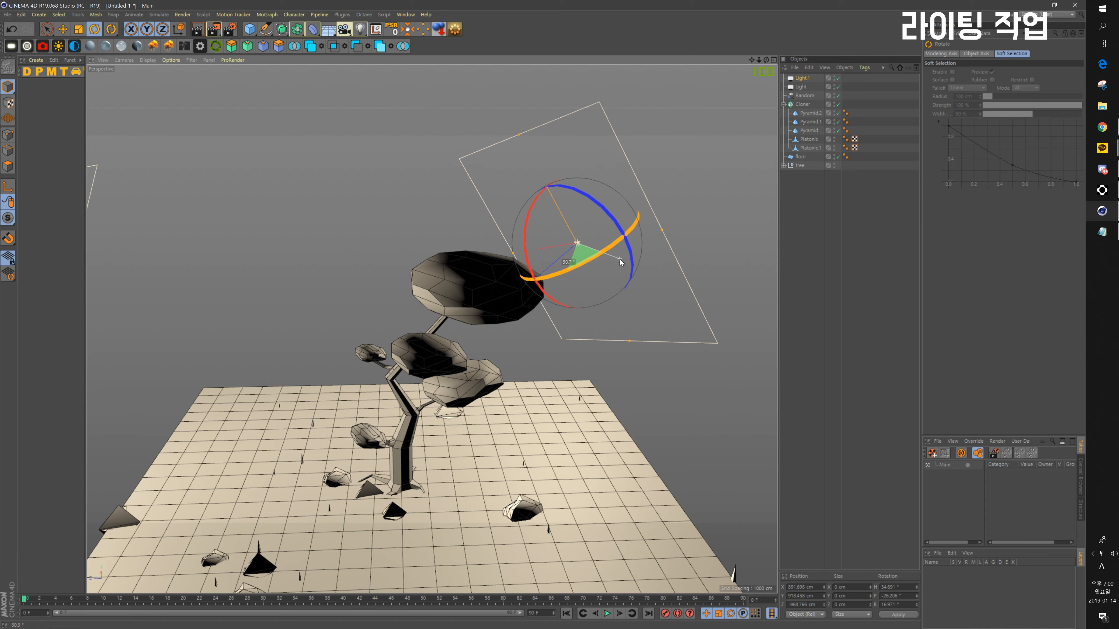
Step: Scale down the second area light
{"action": "key", "text": "t"}
{"action": "left_click_drag", "start_coordinate": [671, 347], "coordinate": [442, 424]}
{"action": "key", "text": "r"}
{"action": "left_click_drag", "start_coordinate": [580, 380], "coordinate": [435, 416], "text": "alt"}
Step: Move the second area light farther from the tree, beyond the floor's corner, to about X 1235 cm, Y 1026 cm, Z -1579 cm
{"action": "key", "text": "F2"}
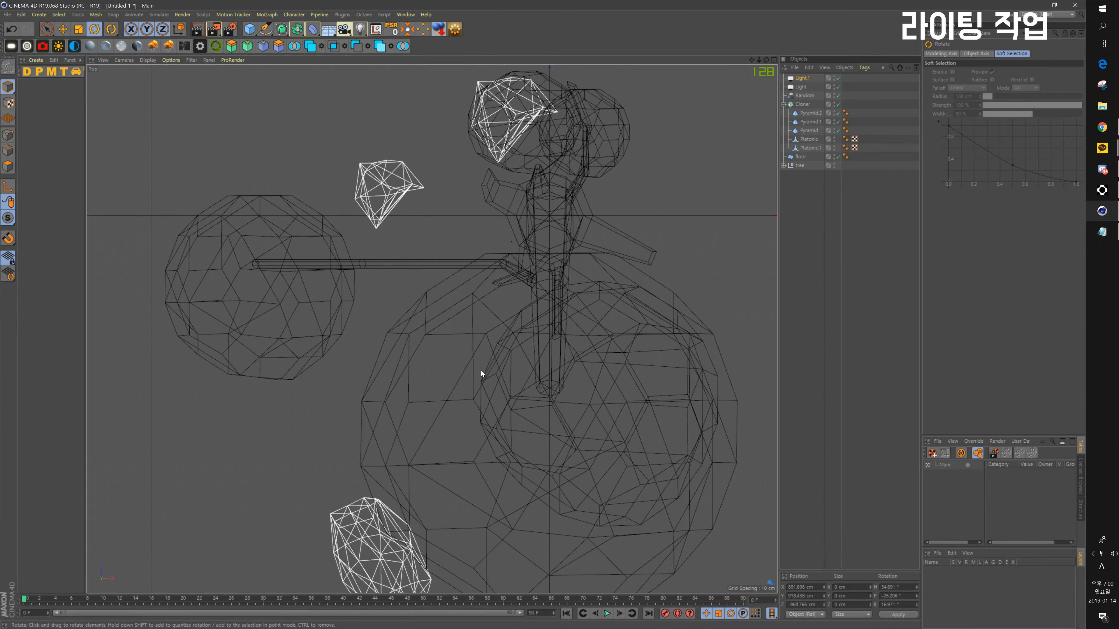
{"action": "scroll", "coordinate": [481, 369], "scroll_direction": "down", "scroll_amount": 10}
{"action": "middle_click_drag", "start_coordinate": [465, 441], "coordinate": [465, 403], "text": "alt"}
{"action": "key", "text": "e"}
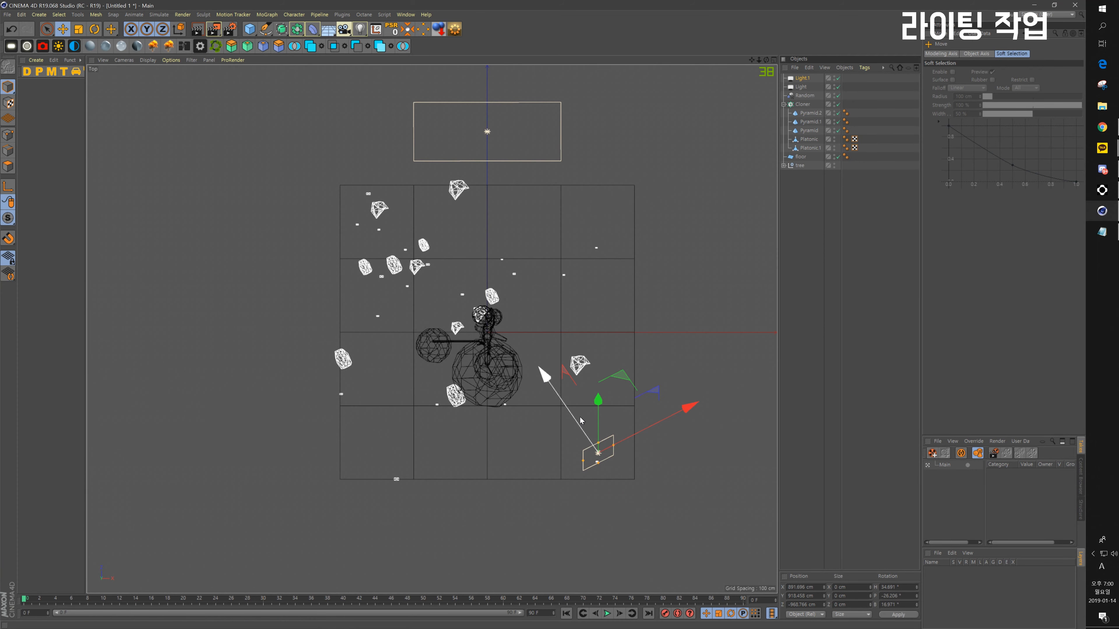
{"action": "left_click_drag", "start_coordinate": [581, 421], "coordinate": [624, 478]}
{"action": "key", "text": "F1"}
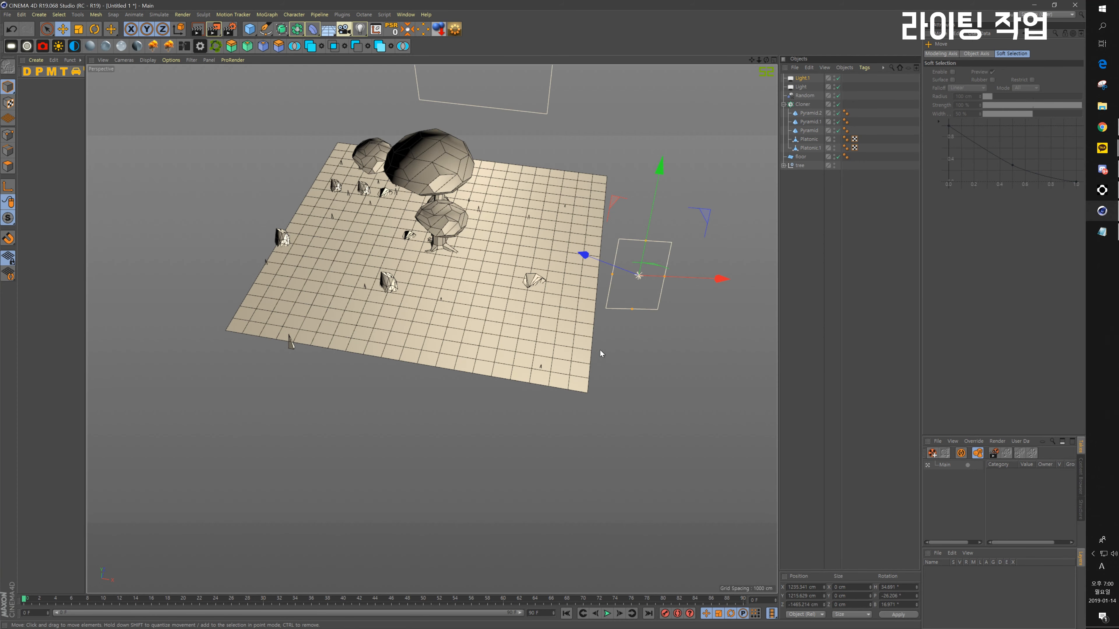
{"action": "left_click_drag", "start_coordinate": [599, 353], "coordinate": [663, 243], "text": "alt"}
{"action": "left_click_drag", "start_coordinate": [528, 104], "coordinate": [537, 124]}
{"action": "left_click_drag", "start_coordinate": [540, 255], "coordinate": [604, 272], "text": "alt"}
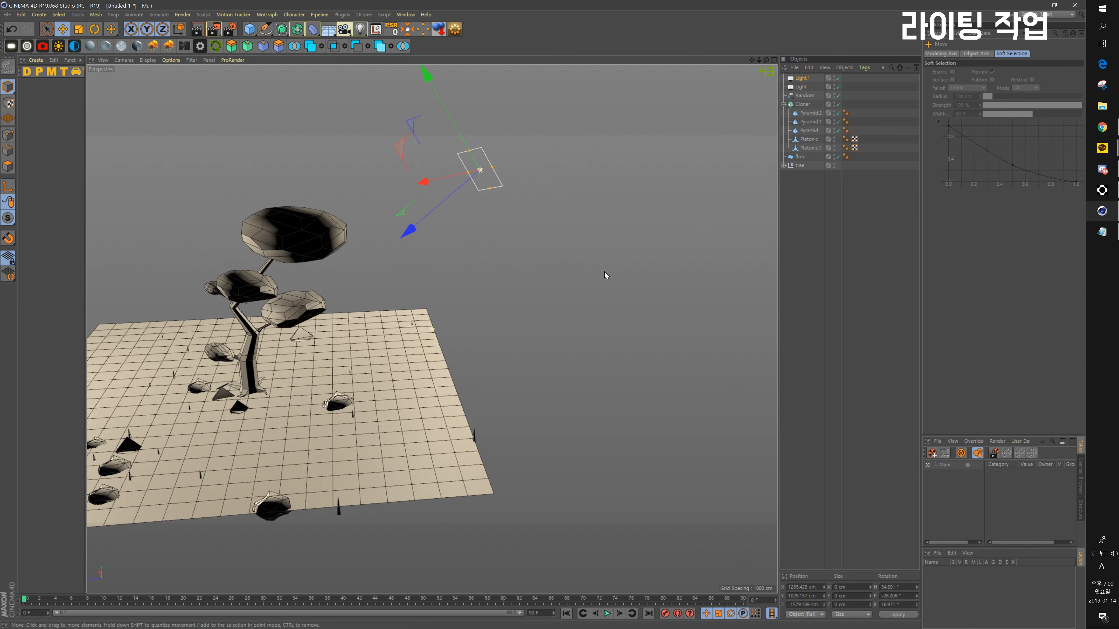
Step: Tint the second area light pale cyan with 14% saturation and choose Area as its shadow type
{"action": "left_click", "coordinate": [800, 79]}
{"action": "left_click_drag", "start_coordinate": [1058, 113], "coordinate": [1045, 113]}
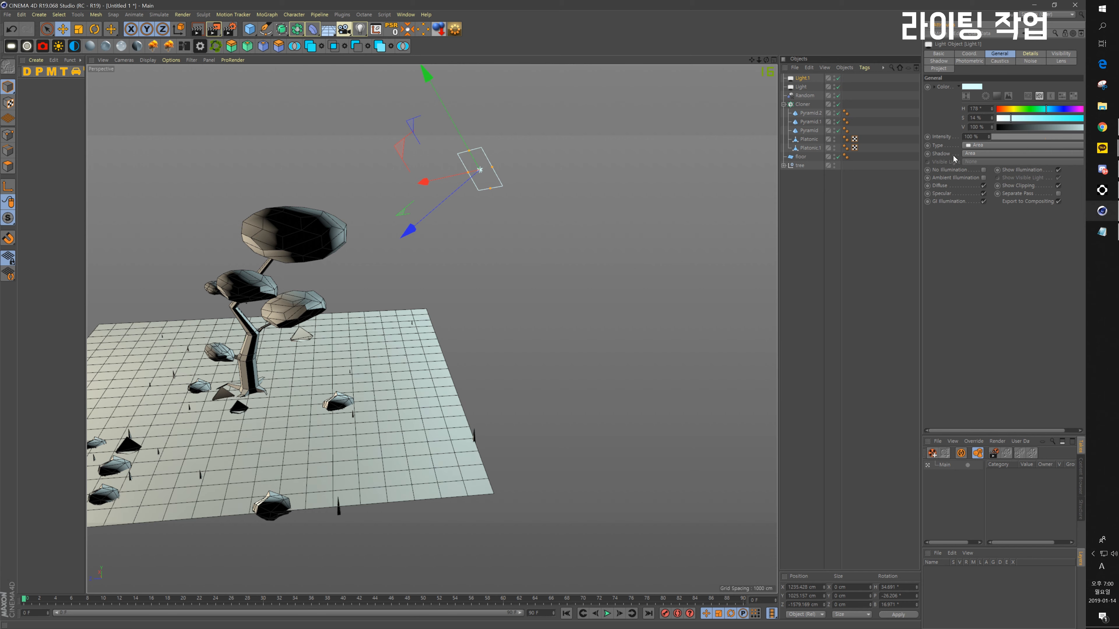
{"action": "left_click", "coordinate": [975, 154]}
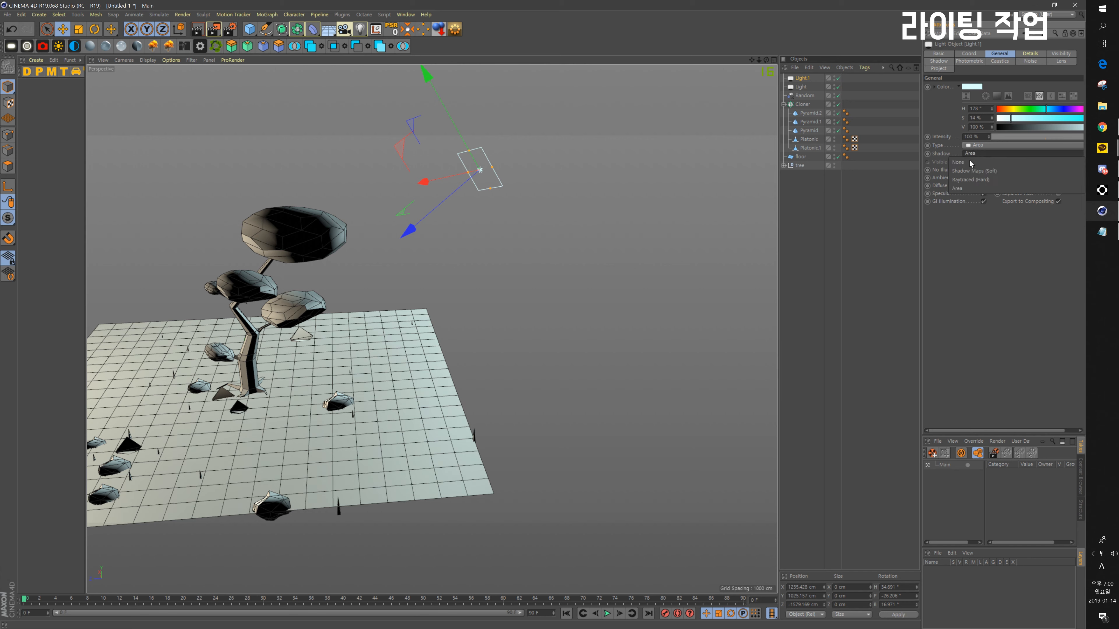
{"action": "left_click", "coordinate": [964, 189]}
Step: Set the second area light's shadow type to None and deselect the light
{"action": "middle_click_drag", "start_coordinate": [397, 293], "coordinate": [508, 284], "text": "alt"}
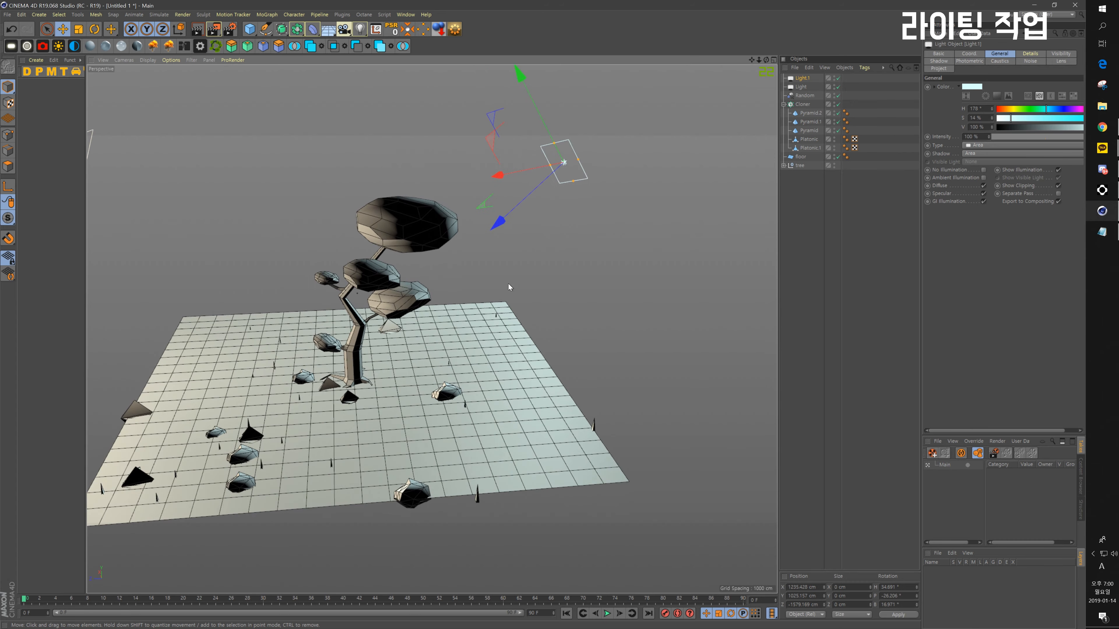
{"action": "left_click_drag", "start_coordinate": [508, 283], "coordinate": [418, 322], "text": "alt"}
{"action": "middle_click_drag", "start_coordinate": [418, 322], "coordinate": [515, 305], "text": "alt"}
{"action": "left_click_drag", "start_coordinate": [461, 345], "coordinate": [478, 336], "text": "alt"}
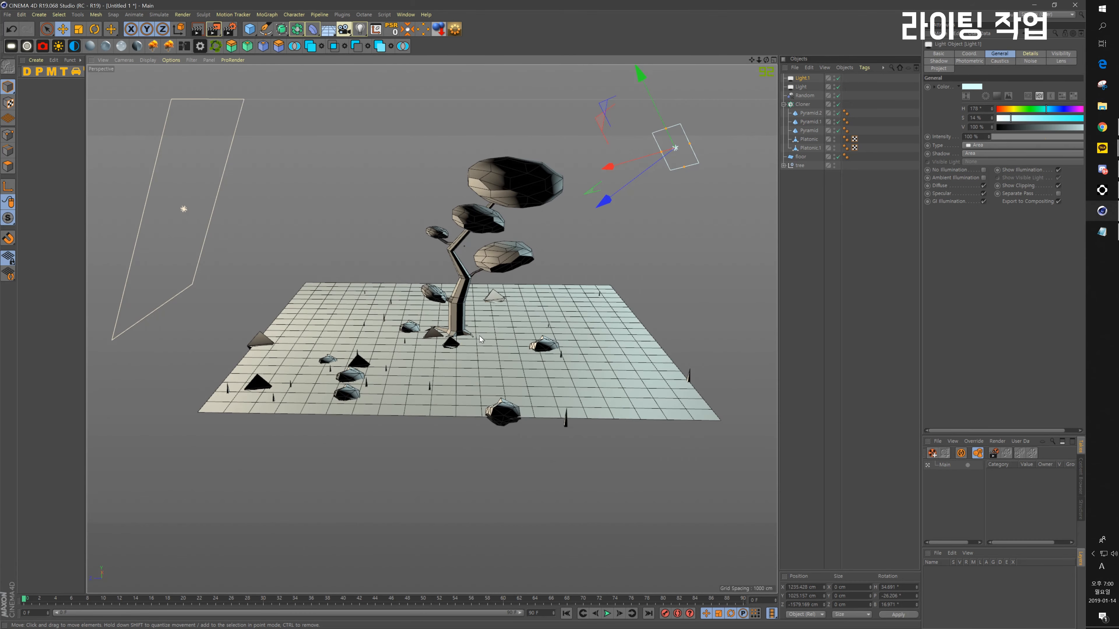
{"action": "middle_click_drag", "start_coordinate": [479, 336], "coordinate": [455, 355], "text": "alt"}
{"action": "right_click_drag", "start_coordinate": [413, 392], "coordinate": [436, 384], "text": "alt"}
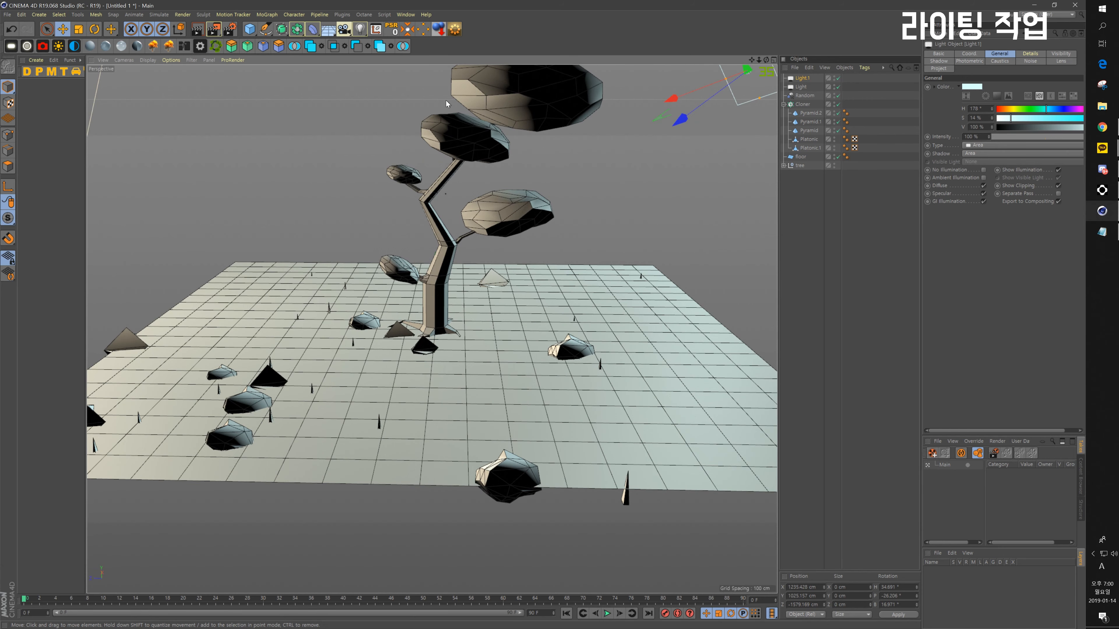
{"action": "middle_click_drag", "start_coordinate": [567, 251], "coordinate": [546, 305], "text": "alt"}
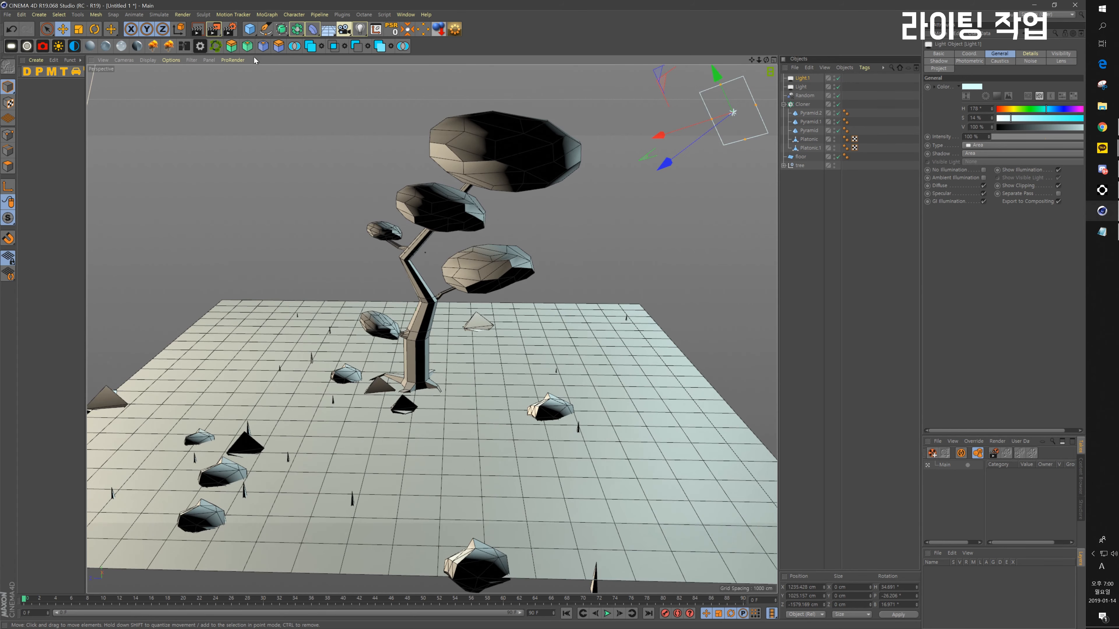
{"action": "left_click", "coordinate": [972, 153]}
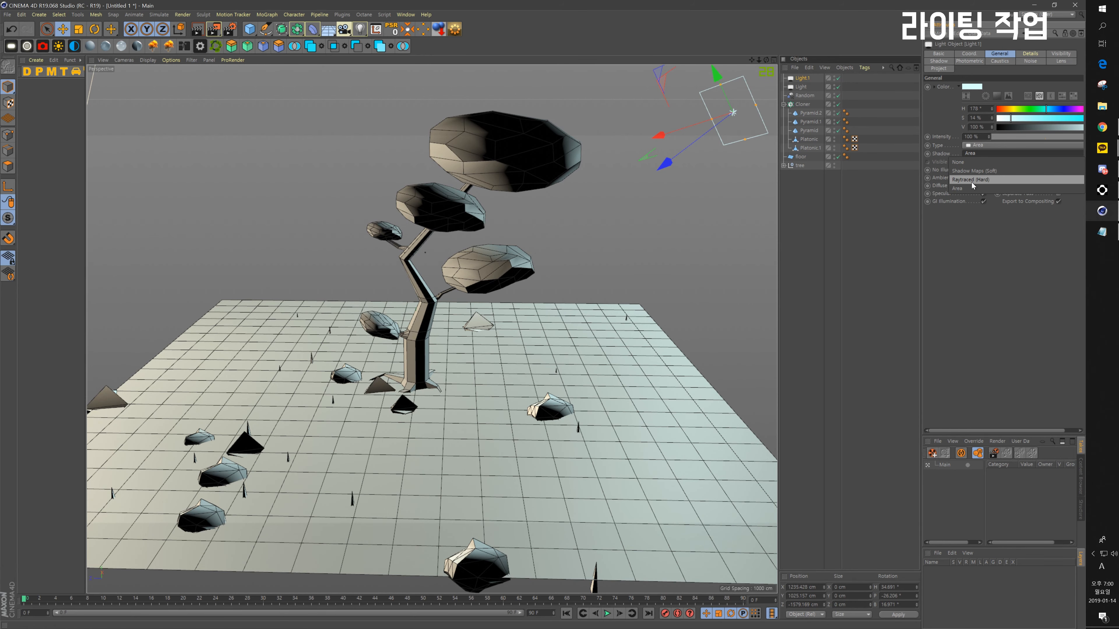
{"action": "left_click", "coordinate": [978, 162]}
{"action": "left_click", "coordinate": [842, 360]}
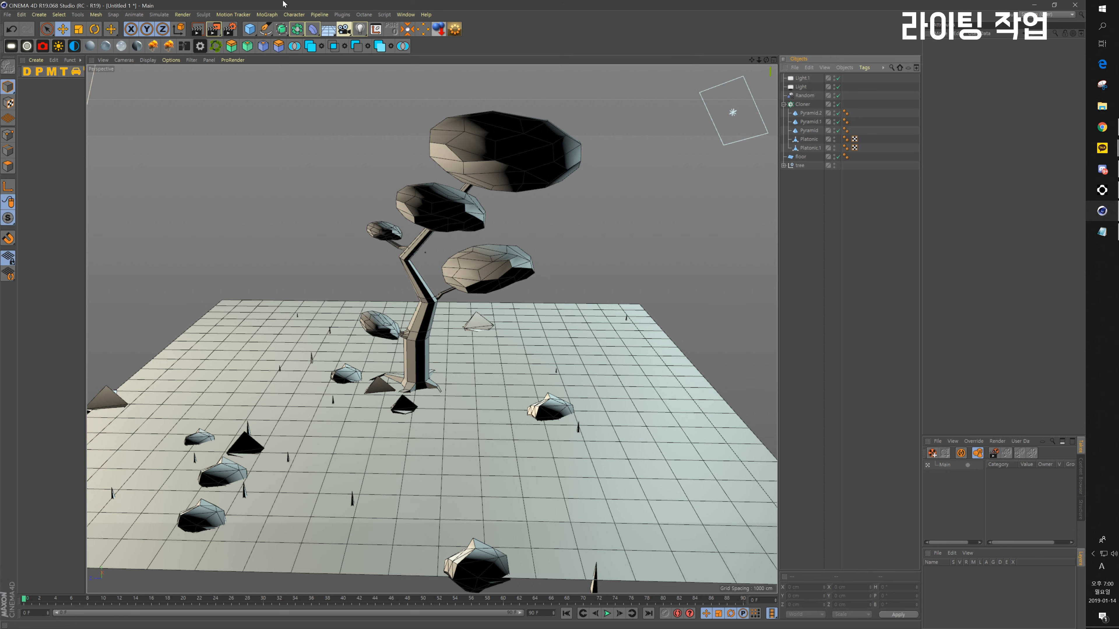
Step: Render the scene to the Picture Viewer and examine how the two area lights illuminate the tree and floor
{"action": "left_click", "coordinate": [216, 31]}
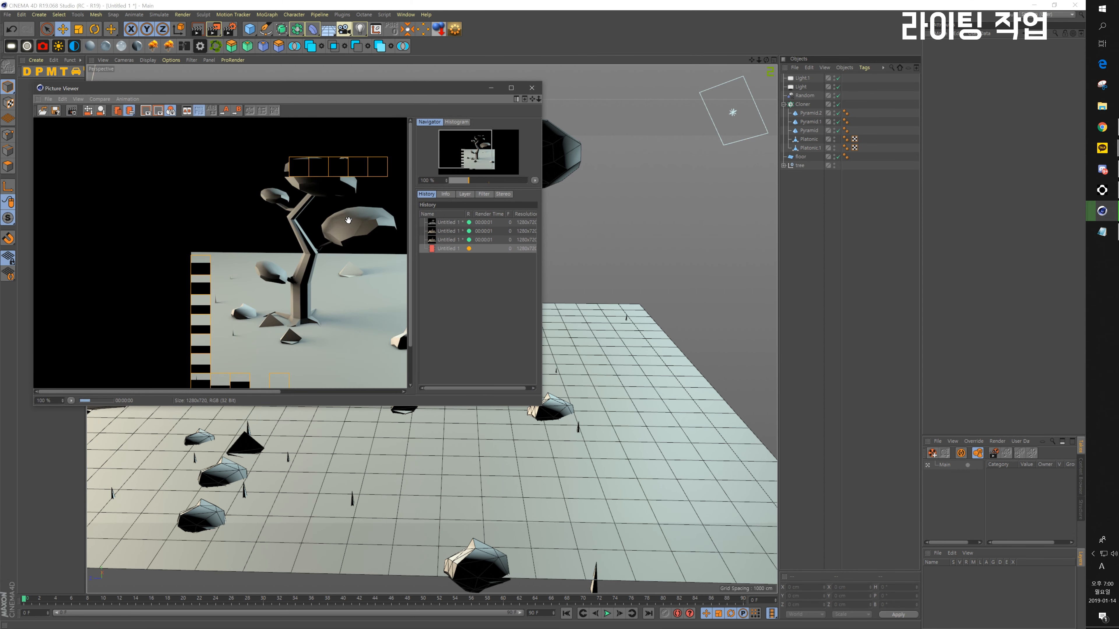
{"action": "left_click_drag", "start_coordinate": [337, 265], "coordinate": [212, 291]}
{"action": "left_click", "coordinate": [531, 89]}
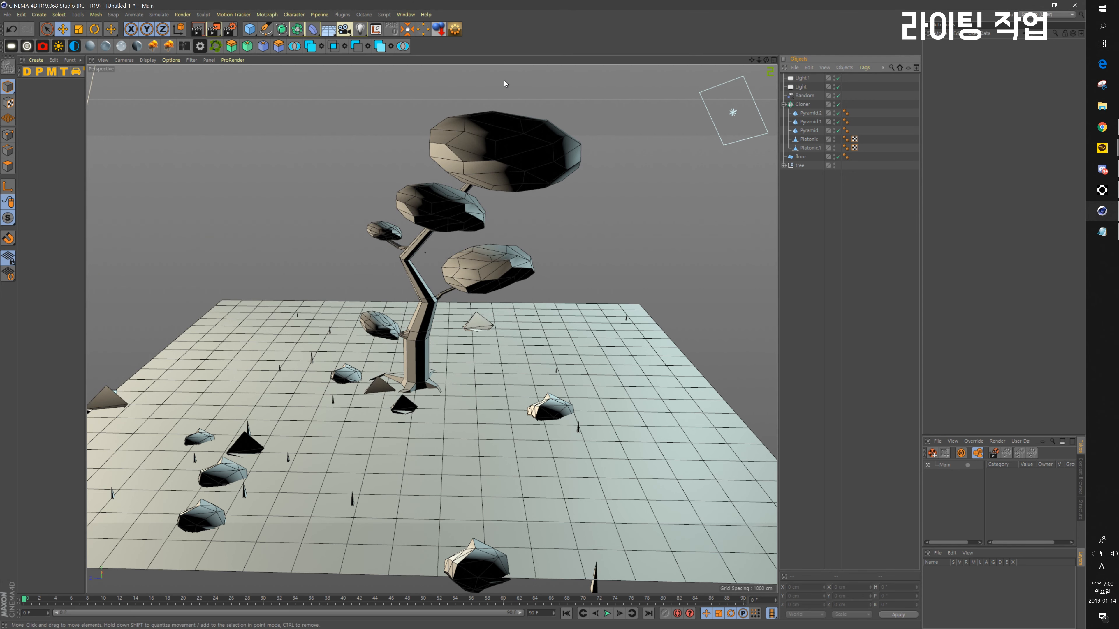
{"action": "key", "text": "alt+Tab"}
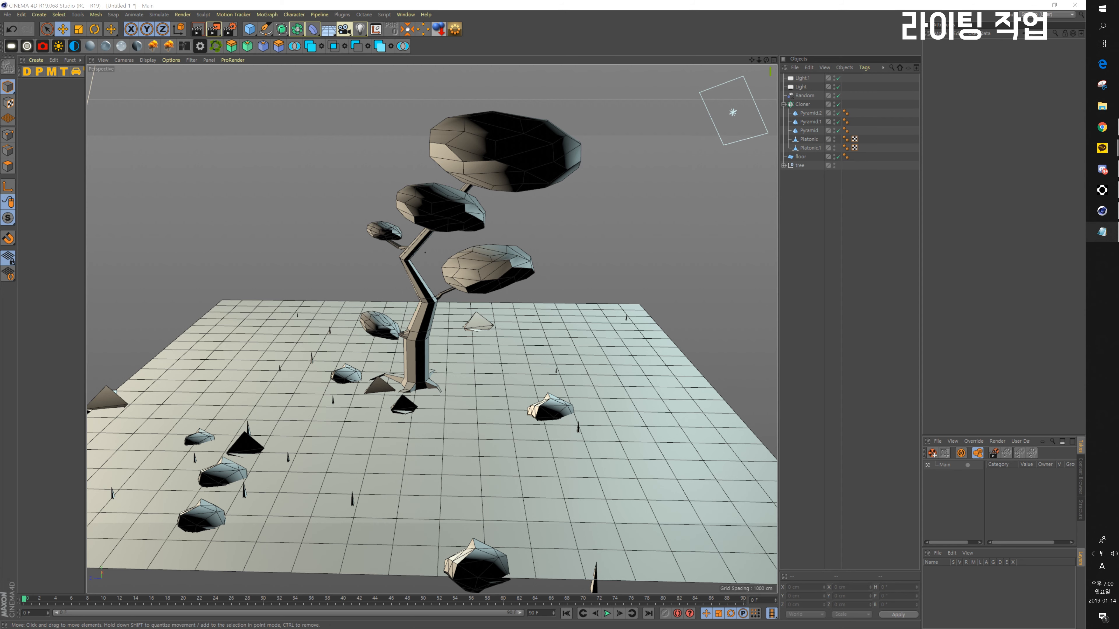
{"action": "left_click", "coordinate": [507, 4]}
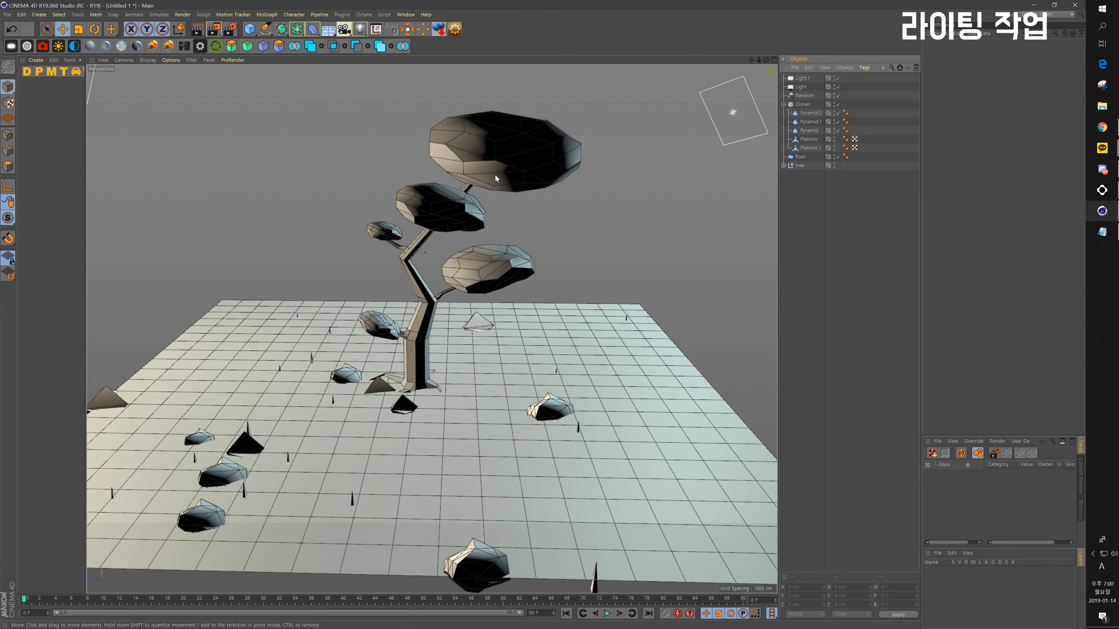
Step: Add a third area light, raise it to about Y 1120 cm above the tree and pitch it 90° to face the floor
{"action": "mouse_move", "coordinate": [520, 294]}
{"action": "middle_mouse_down", "text": "alt"}
{"action": "mouse_move", "coordinate": [513, 337]}
{"action": "mouse_move", "coordinate": [516, 316]}
{"action": "middle_mouse_up", "text": "alt"}
{"action": "left_click_drag", "start_coordinate": [499, 339], "coordinate": [518, 340], "text": "alt"}
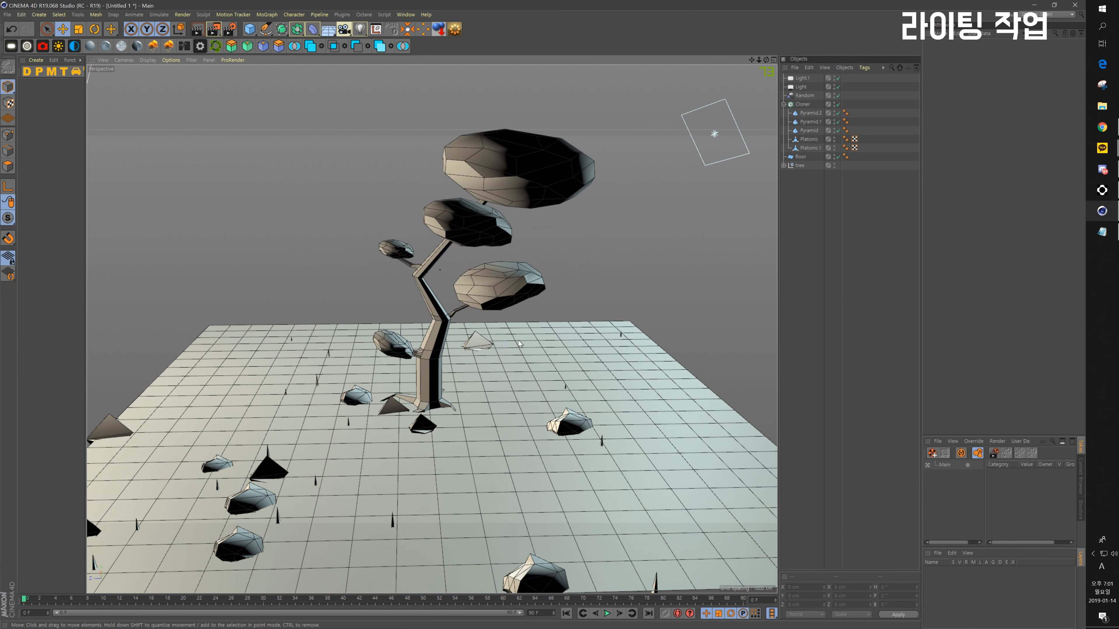
{"action": "left_click", "coordinate": [363, 29]}
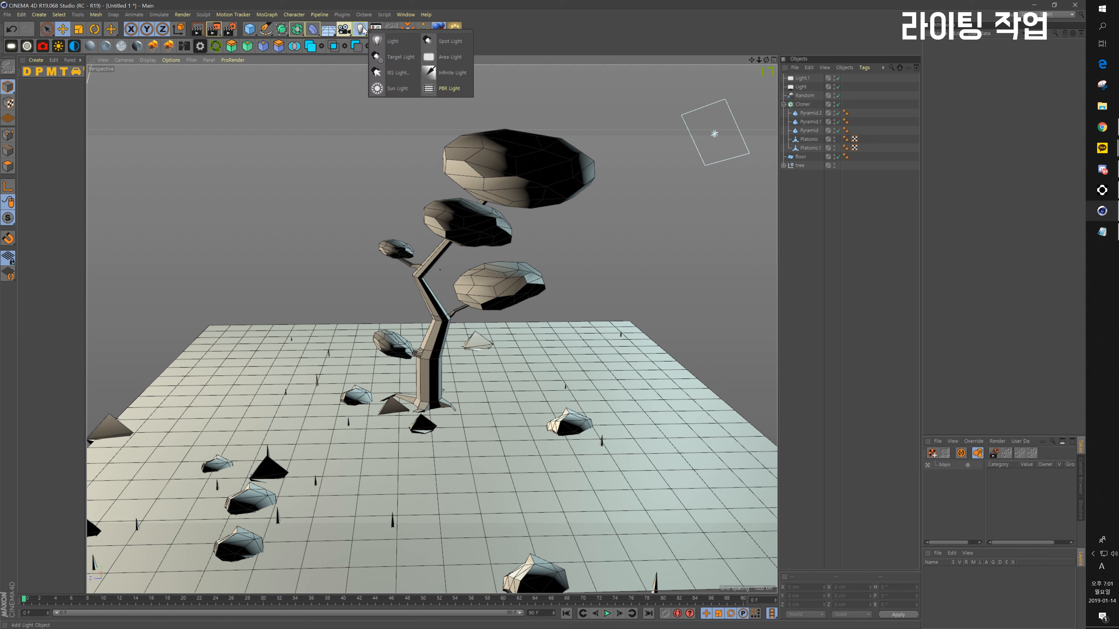
{"action": "left_click", "coordinate": [455, 62]}
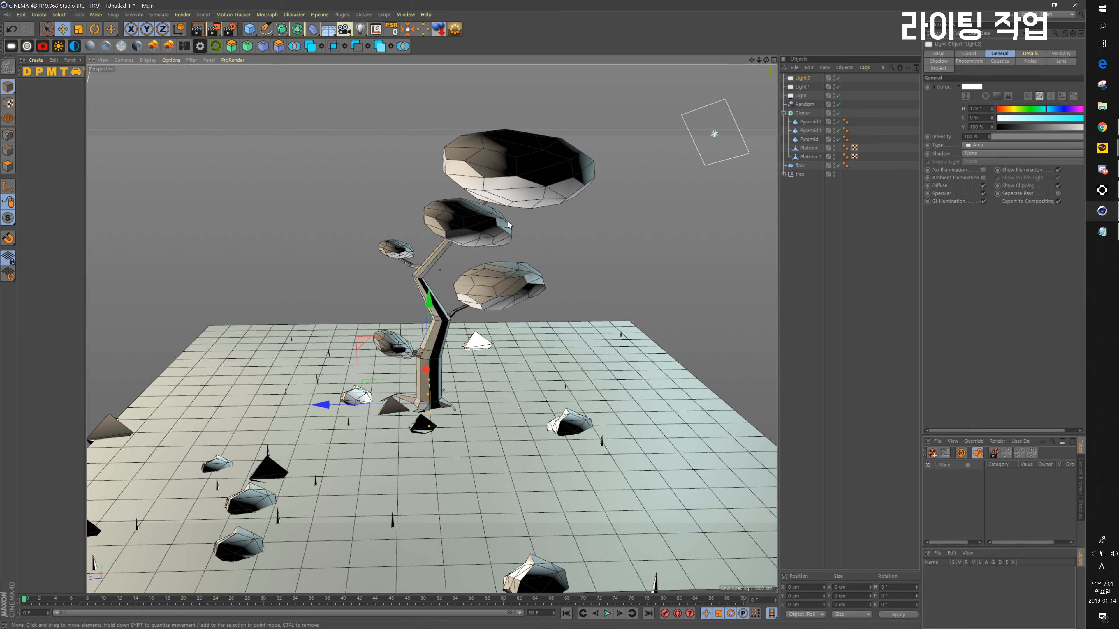
{"action": "left_click_drag", "start_coordinate": [428, 305], "coordinate": [435, 115]}
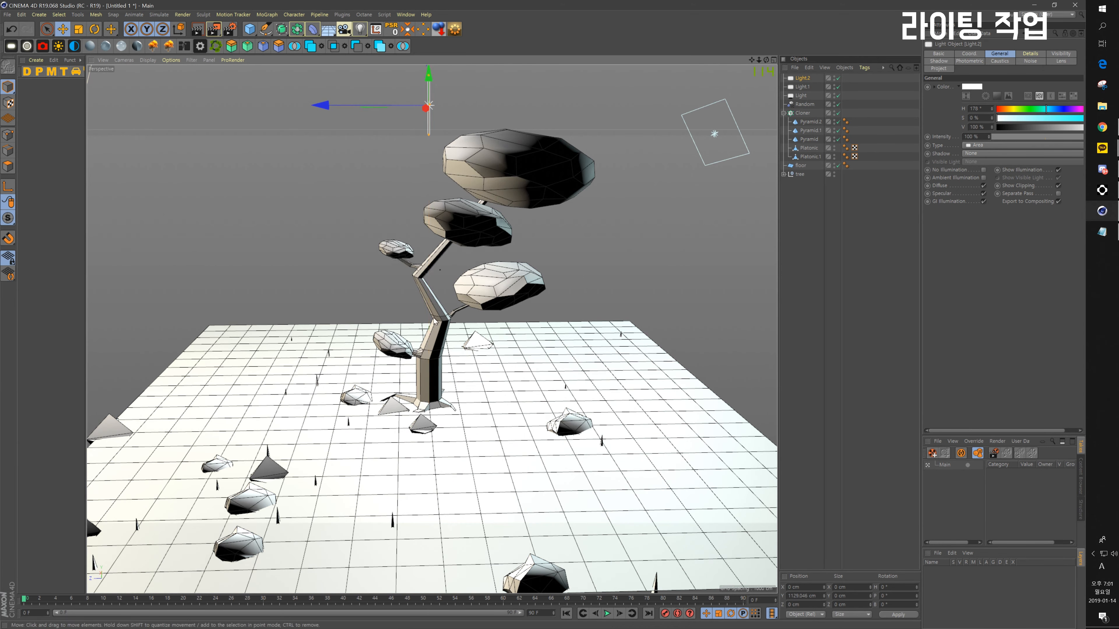
{"action": "key", "text": "r"}
{"action": "left_click_drag", "start_coordinate": [364, 93], "coordinate": [432, 82]}
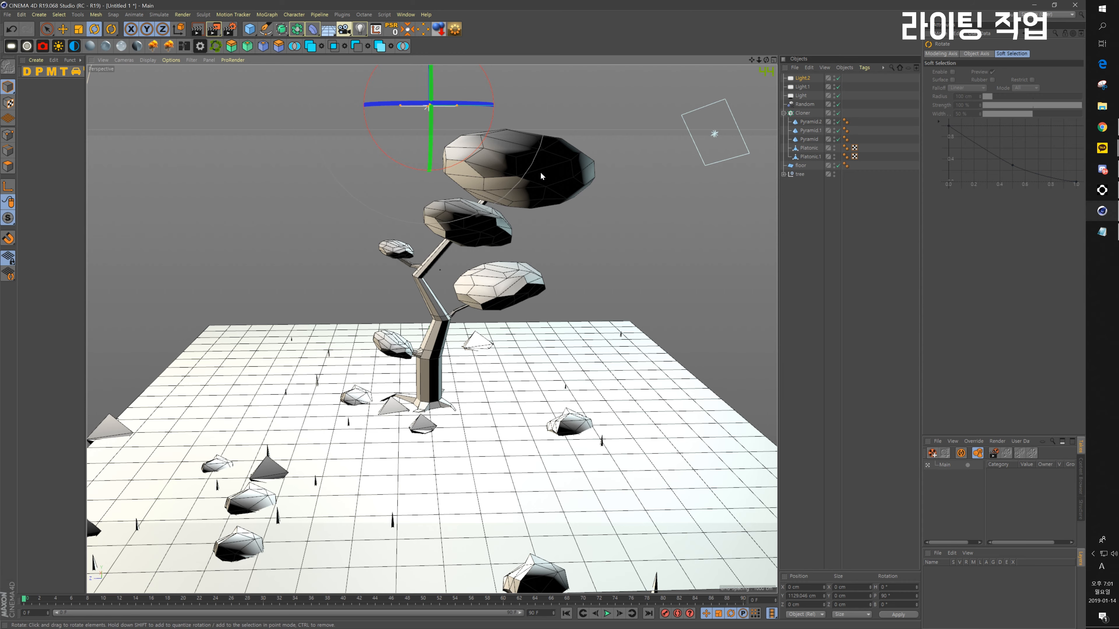
Step: Raise the overhead area light further and scale it up until it spans the width of the floor
{"action": "middle_click_drag", "start_coordinate": [540, 171], "coordinate": [526, 271], "text": "alt"}
{"action": "key", "text": "e"}
{"action": "left_click_drag", "start_coordinate": [413, 109], "coordinate": [413, 18]}
{"action": "key", "text": "t"}
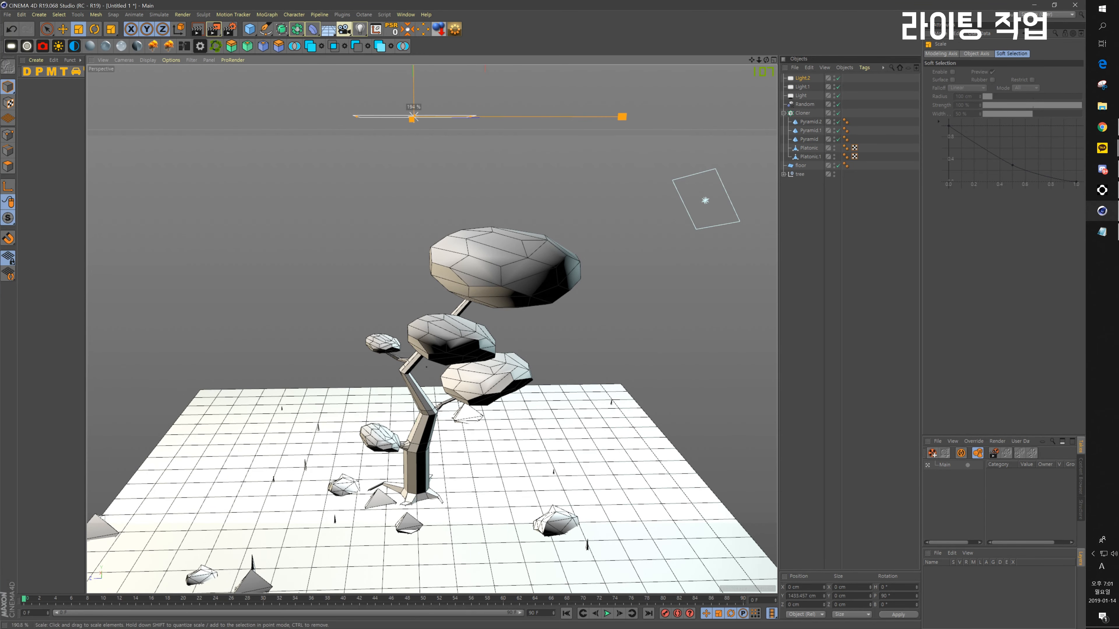
{"action": "left_click_drag", "start_coordinate": [456, 212], "coordinate": [497, 251]}
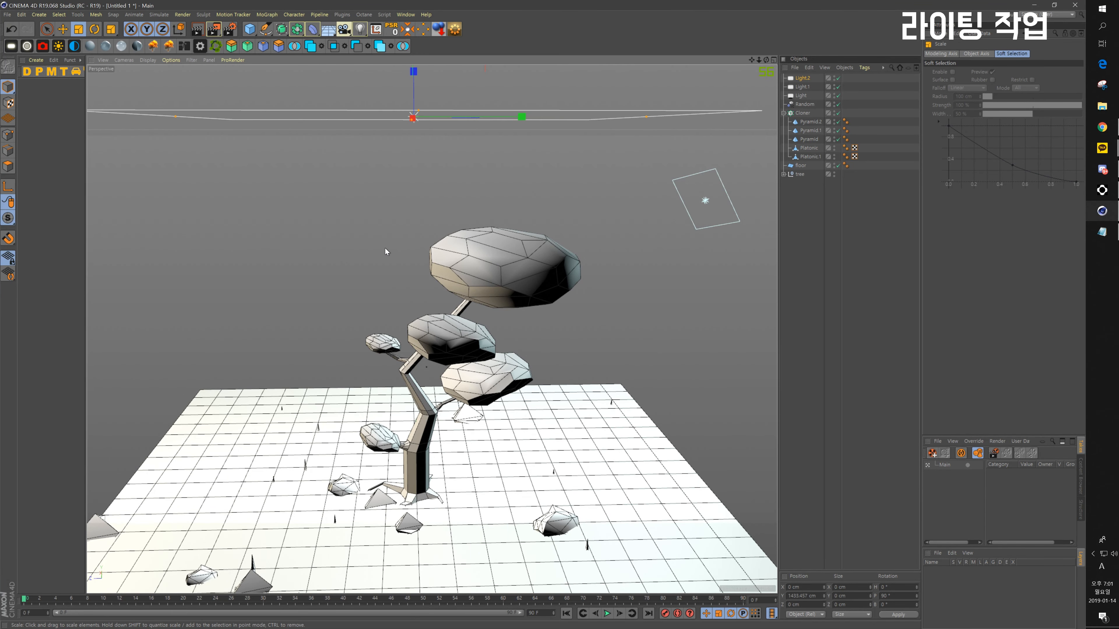
{"action": "left_click_drag", "start_coordinate": [385, 249], "coordinate": [489, 245]}
Step: Reposition the enlarged overhead area light to about X -42 cm and Y 1408 cm
{"action": "key", "text": "e"}
{"action": "left_click_drag", "start_coordinate": [439, 209], "coordinate": [437, 252]}
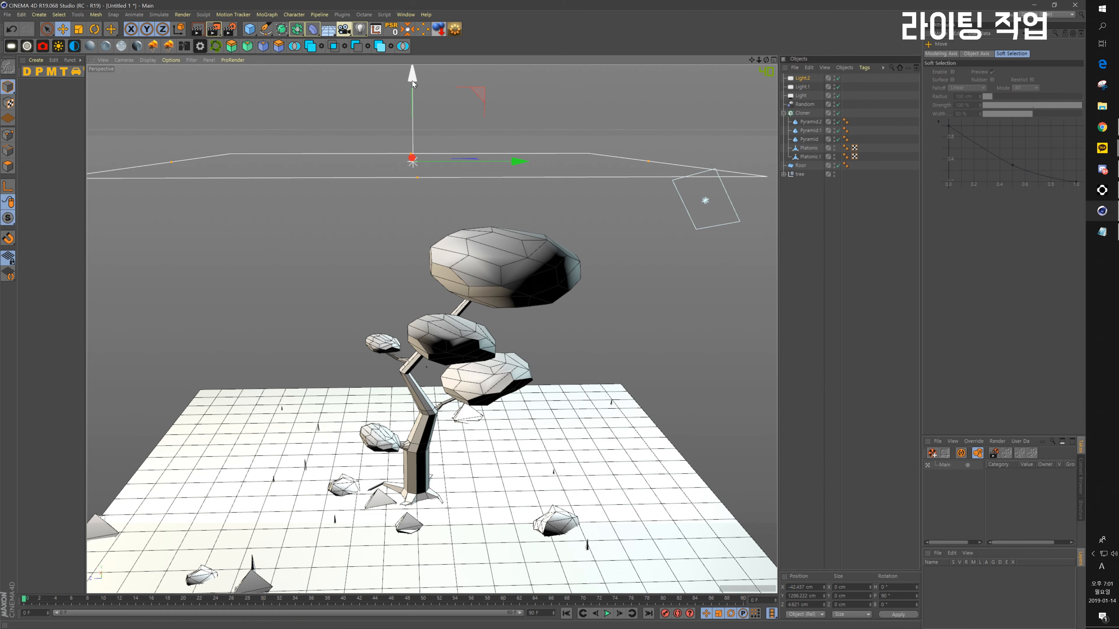
{"action": "left_click_drag", "start_coordinate": [412, 81], "coordinate": [412, 48]}
{"action": "middle_click_drag", "start_coordinate": [419, 243], "coordinate": [422, 201], "text": "alt"}
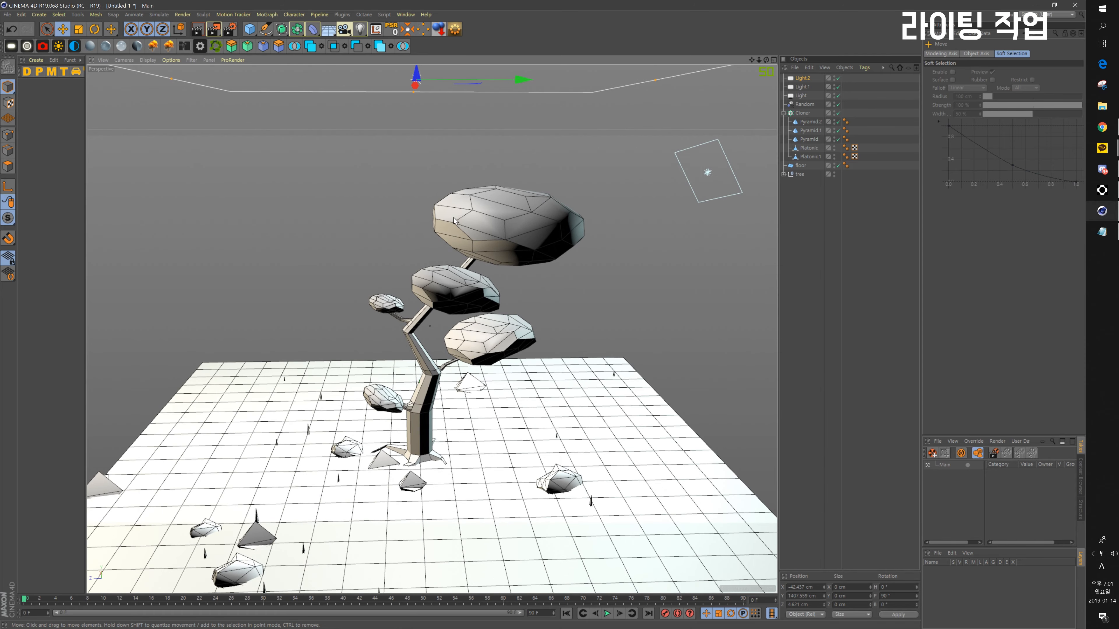
{"action": "left_click_drag", "start_coordinate": [411, 239], "coordinate": [441, 154], "text": "alt"}
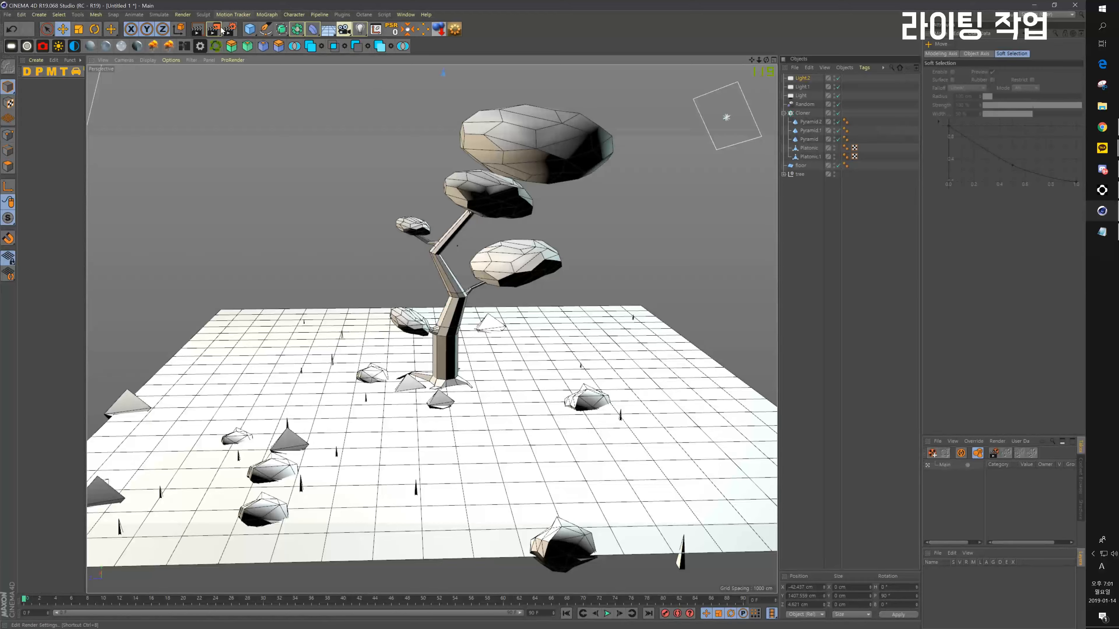
Step: Render the scene with the overhead light and inspect the whole image in an enlarged Picture Viewer
{"action": "left_click", "coordinate": [214, 33]}
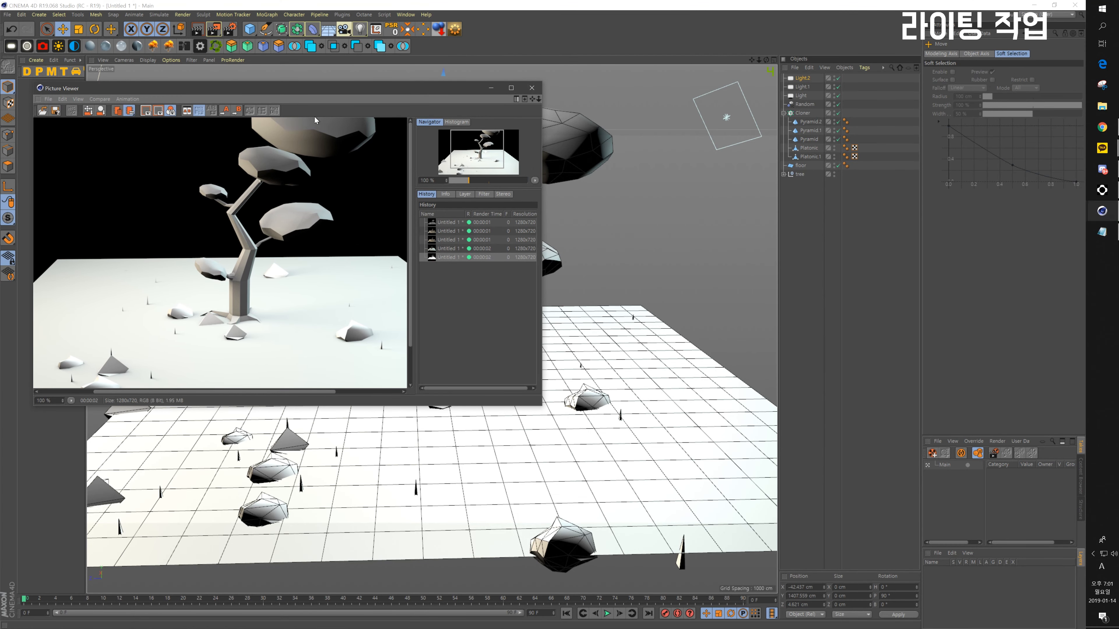
{"action": "left_click_drag", "start_coordinate": [390, 84], "coordinate": [410, 16]}
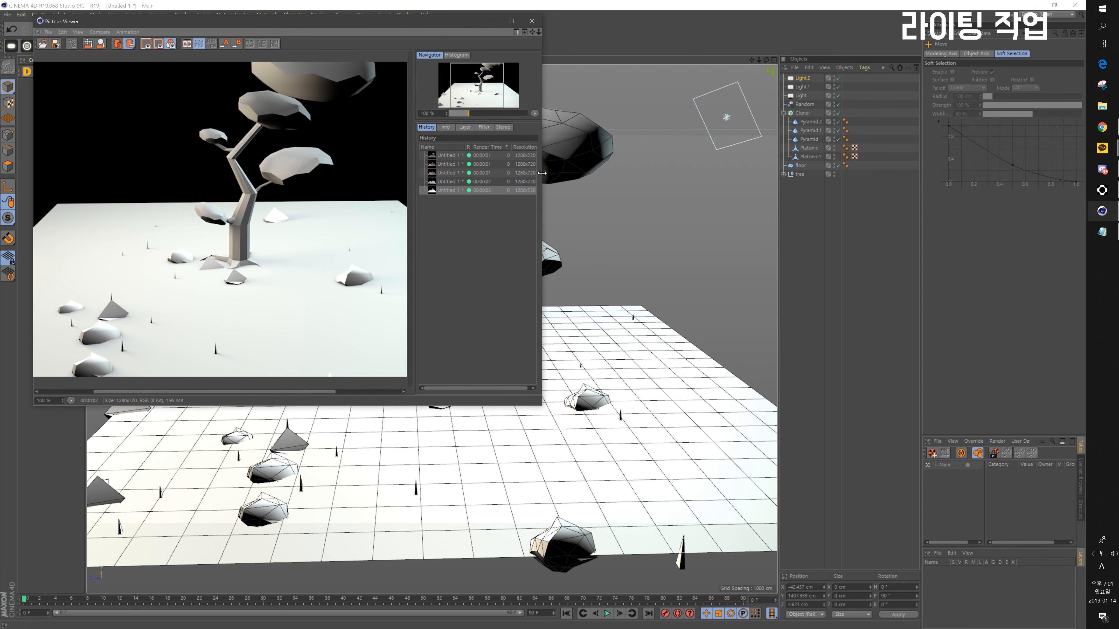
{"action": "left_click_drag", "start_coordinate": [542, 173], "coordinate": [832, 173]}
{"action": "left_click_drag", "start_coordinate": [506, 407], "coordinate": [507, 550]}
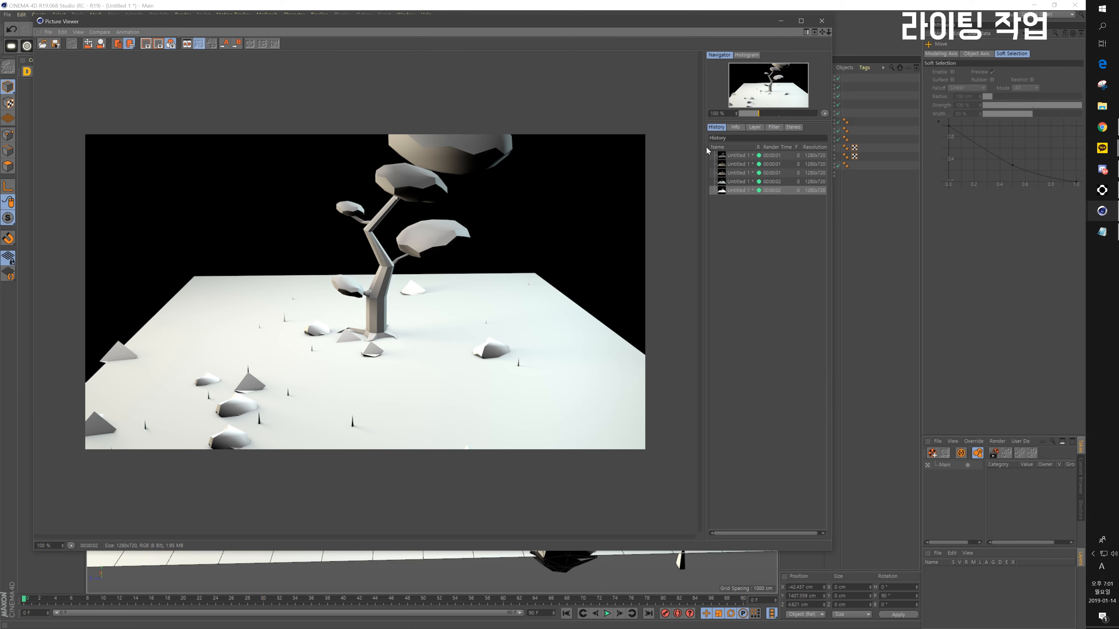
{"action": "left_click", "coordinate": [821, 21]}
Step: Raise the overhead area light much higher above the tree along the vertical axis
{"action": "middle_click_drag", "start_coordinate": [512, 161], "coordinate": [492, 396], "text": "alt"}
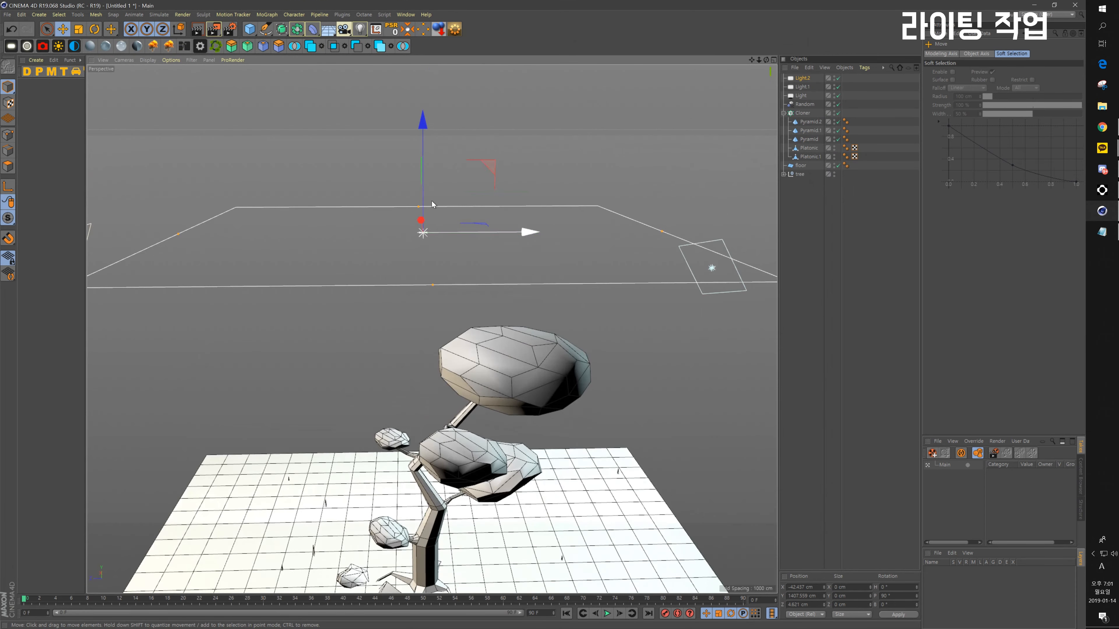
{"action": "left_click_drag", "start_coordinate": [426, 123], "coordinate": [424, 62]}
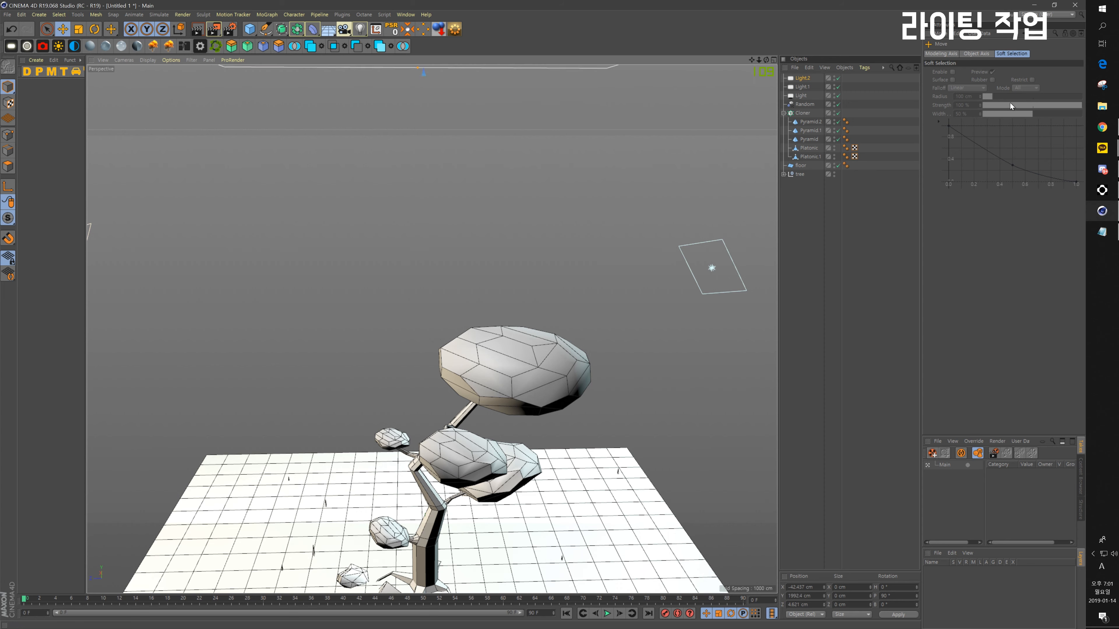
Step: Set the overhead area light's intensity to 80% and render the scene to check its brightness
{"action": "left_click", "coordinate": [800, 78]}
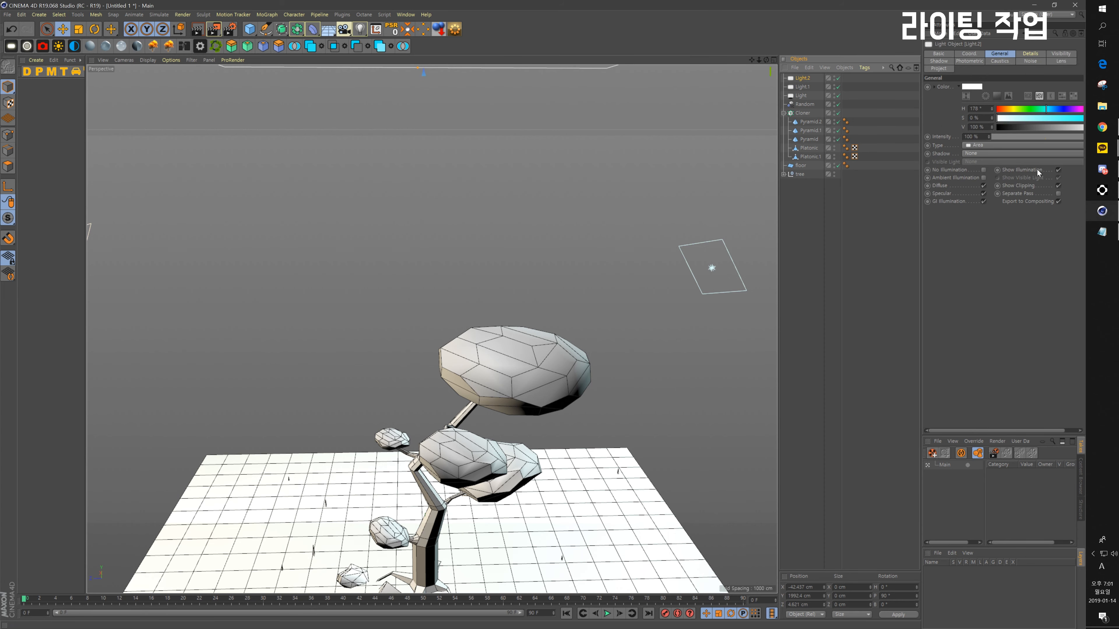
{"action": "left_click_drag", "start_coordinate": [981, 136], "coordinate": [881, 129]}
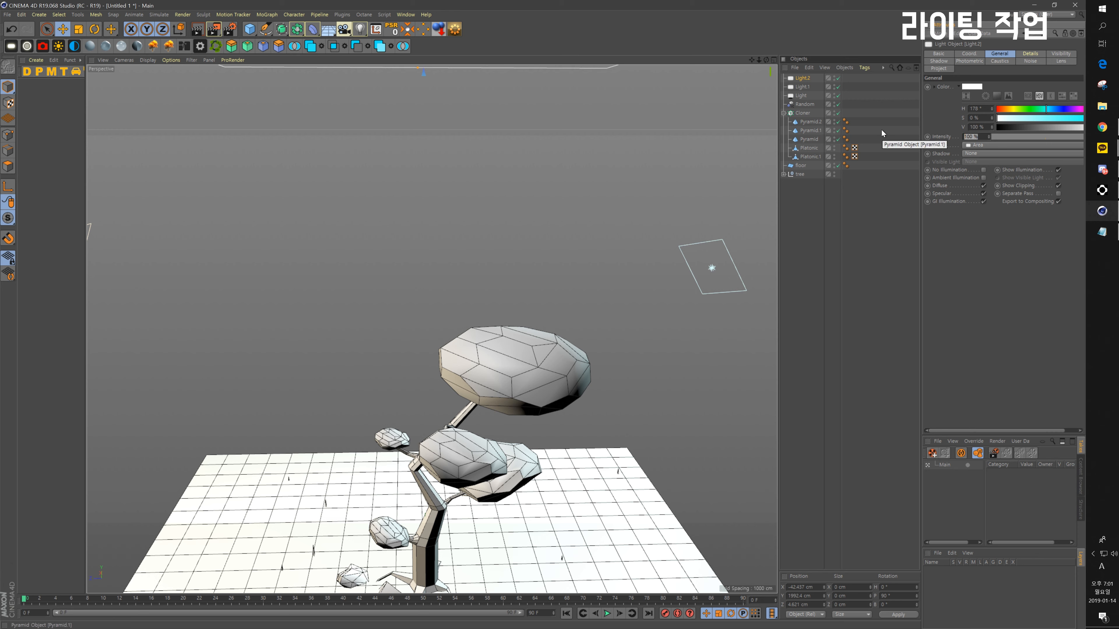
{"action": "type", "text": "80"}
{"action": "key", "text": "Return"}
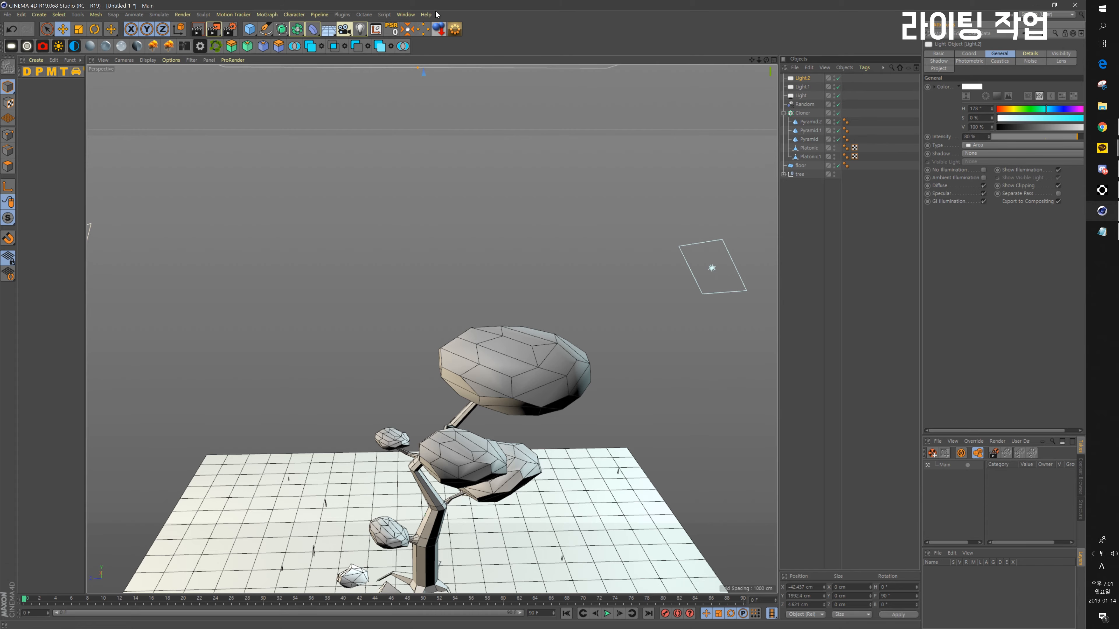
{"action": "left_click", "coordinate": [213, 30]}
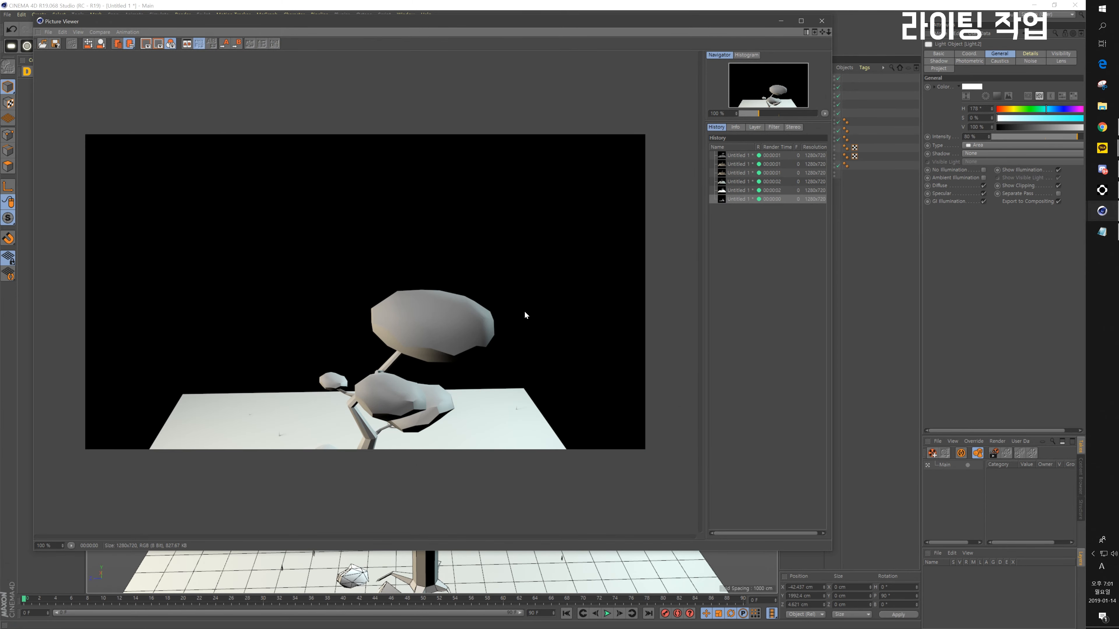
Step: Set the overhead area light's intensity to 1% and render the scene from a higher viewpoint for comparison
{"action": "left_click", "coordinate": [818, 23]}
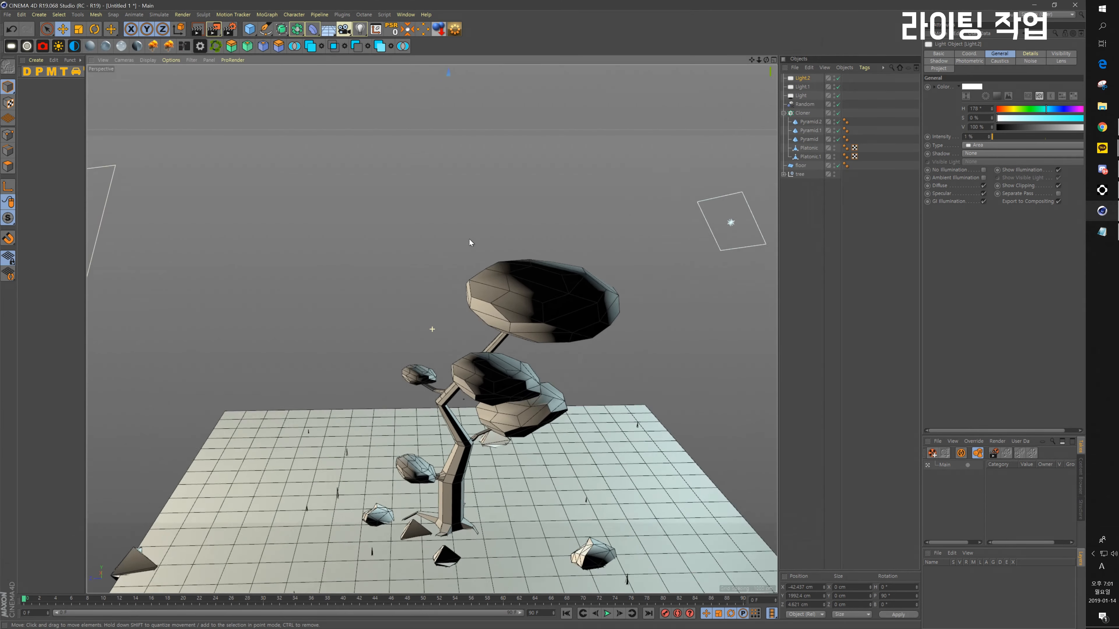
{"action": "left_click_drag", "start_coordinate": [470, 239], "coordinate": [445, 97], "text": "alt"}
{"action": "left_click", "coordinate": [215, 31]}
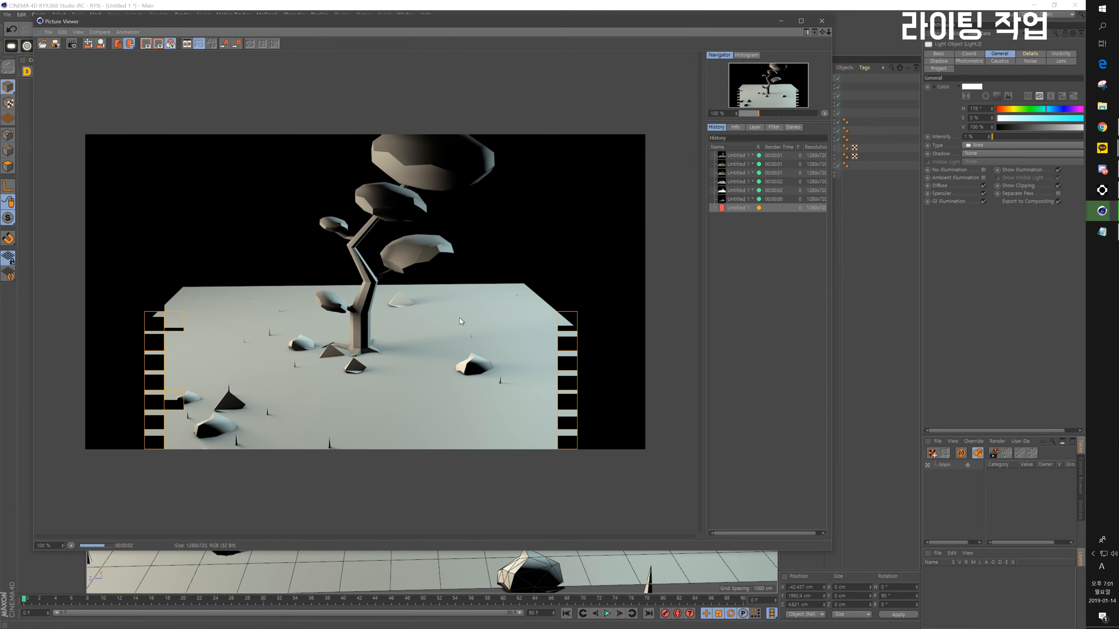
{"action": "left_click", "coordinate": [822, 20]}
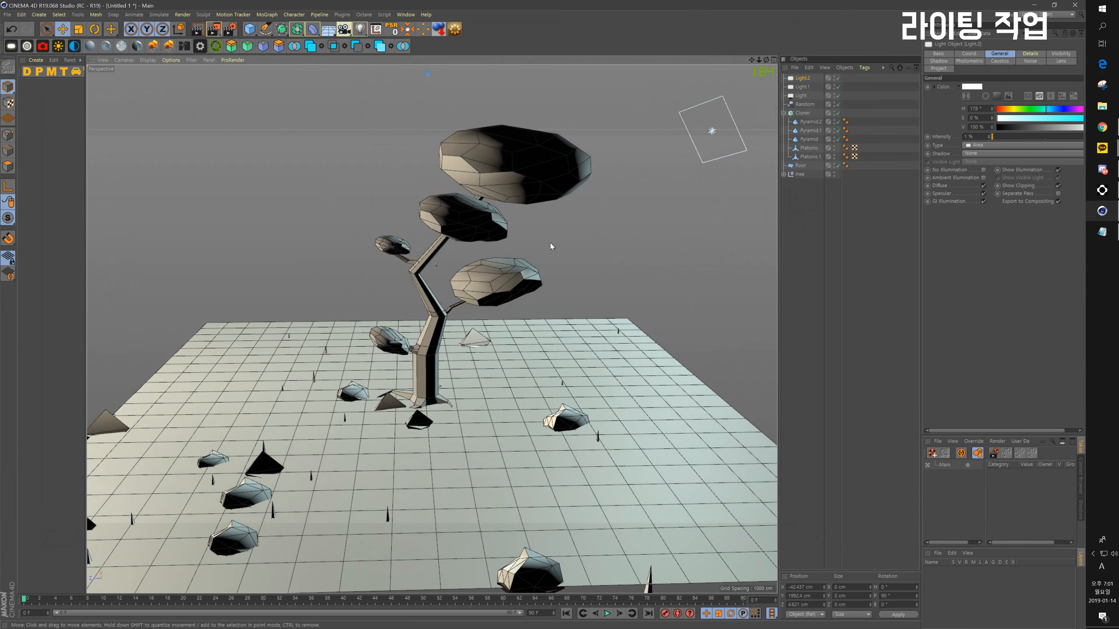
Step: Lower the overhead area light along the vertical axis to about Y 1442 cm
{"action": "left_click_drag", "start_coordinate": [550, 243], "coordinate": [480, 299], "text": "alt"}
{"action": "key", "text": "ctrl+z"}
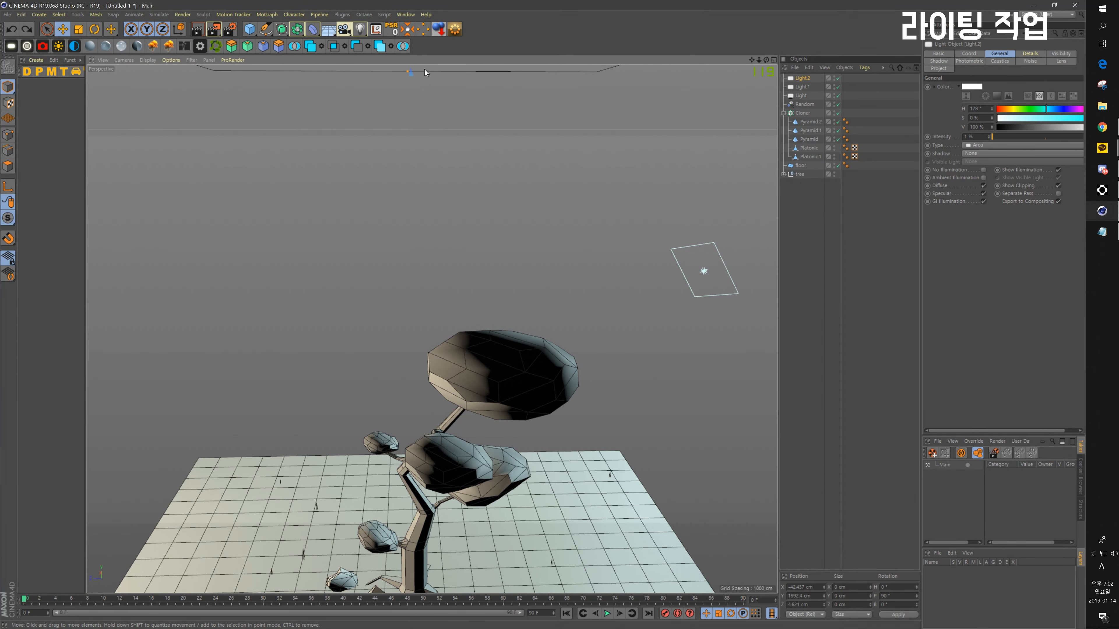
{"action": "middle_click_drag", "start_coordinate": [509, 212], "coordinate": [525, 329], "text": "alt"}
{"action": "left_click_drag", "start_coordinate": [427, 78], "coordinate": [447, 250]}
{"action": "mouse_move", "coordinate": [521, 386]}
{"action": "left_mouse_down", "text": "alt"}
{"action": "mouse_move", "coordinate": [518, 333]}
{"action": "mouse_move", "coordinate": [502, 392]}
{"action": "left_mouse_up", "text": "alt"}
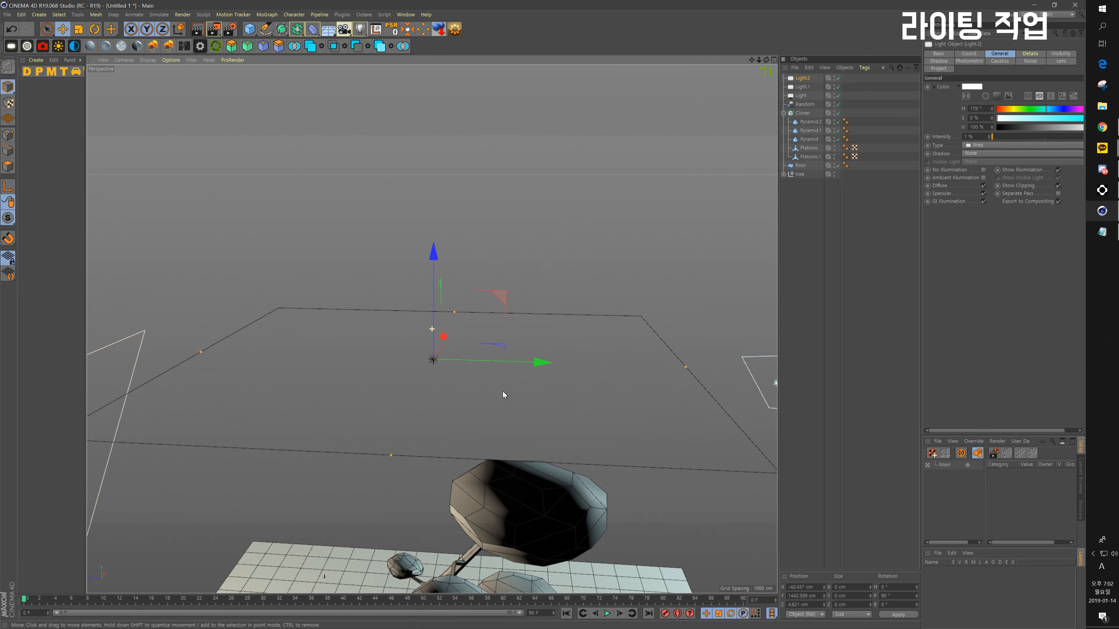
Step: Set the overhead area light's intensity to 80% and raise it above the tree to about Y 2057 cm
{"action": "left_click_drag", "start_coordinate": [974, 137], "coordinate": [847, 127]}
{"action": "type", "text": "80"}
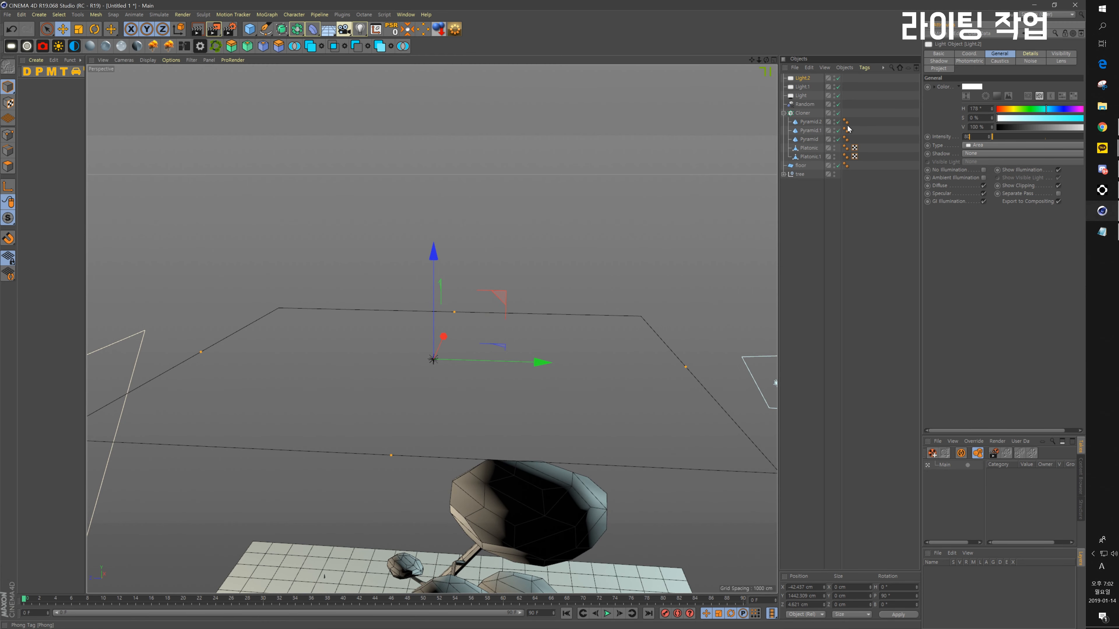
{"action": "key", "text": "Return"}
{"action": "left_click_drag", "start_coordinate": [442, 259], "coordinate": [440, 71]}
{"action": "left_click_drag", "start_coordinate": [452, 327], "coordinate": [396, 79], "text": "alt"}
Step: Render the scene from two viewpoints to check the overhead light's effect on the tree and ground
{"action": "left_click", "coordinate": [218, 34]}
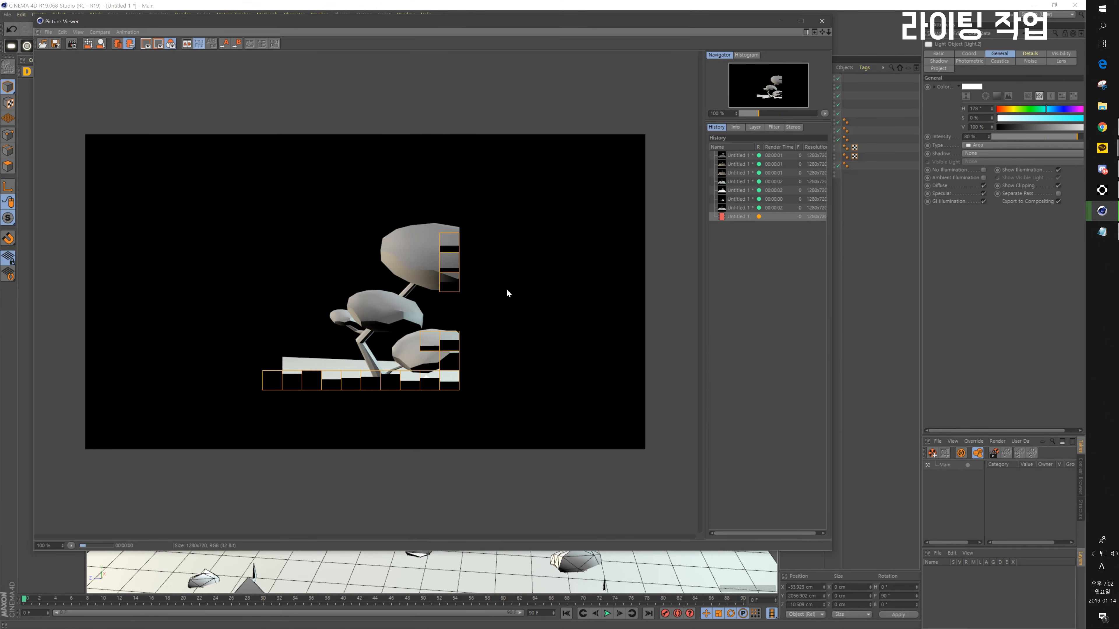
{"action": "left_click", "coordinate": [822, 21]}
{"action": "left_click", "coordinate": [588, 202]}
{"action": "middle_click_drag", "start_coordinate": [455, 222], "coordinate": [463, 87], "text": "alt"}
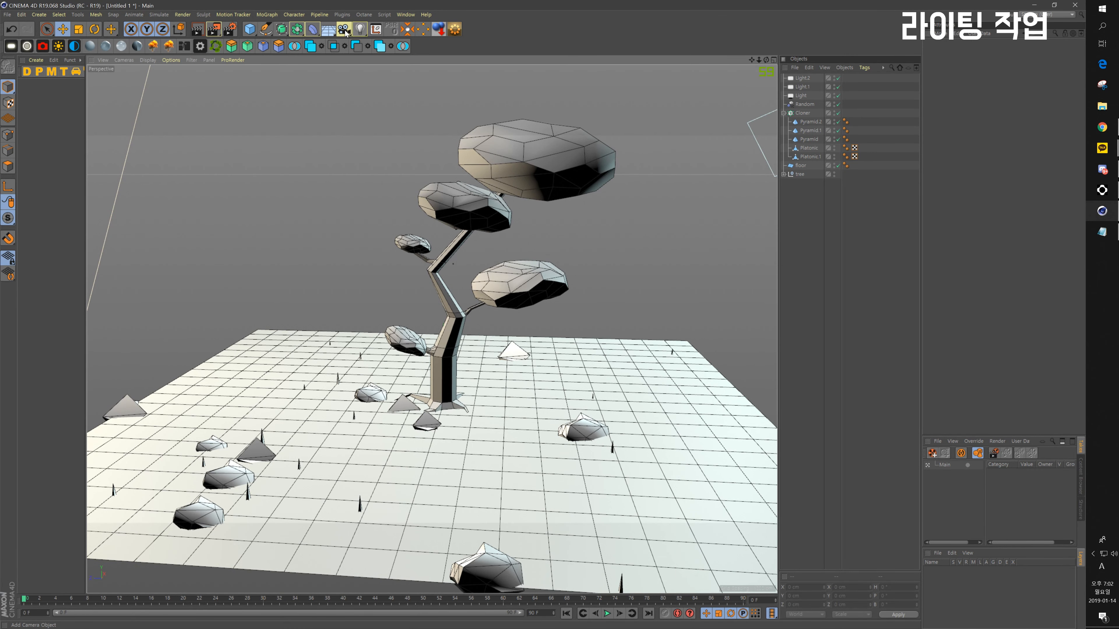
{"action": "left_click", "coordinate": [213, 29]}
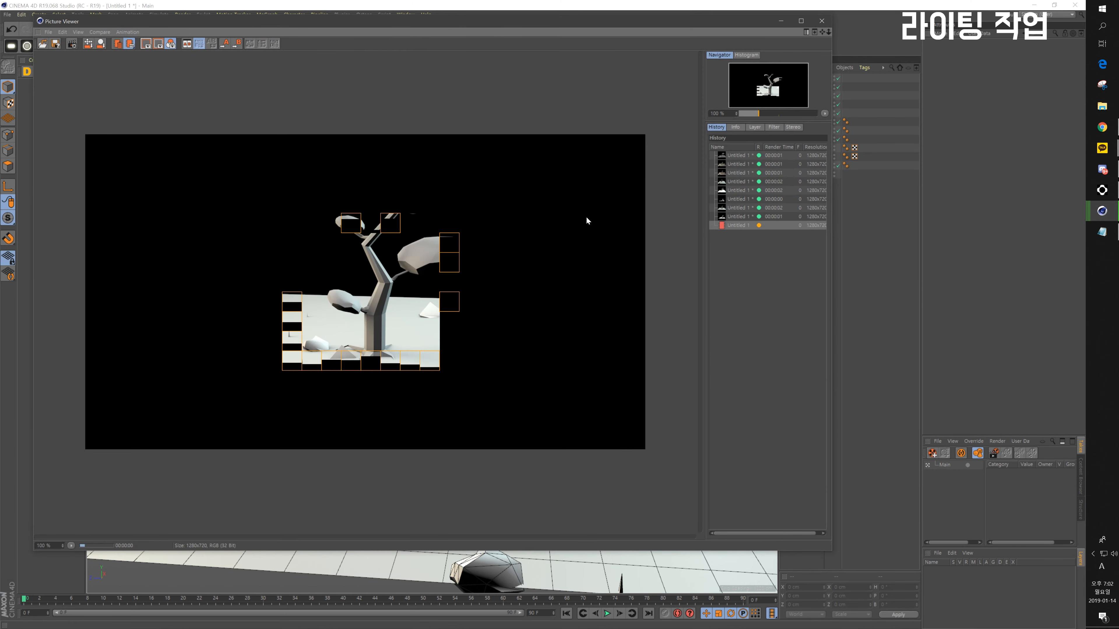
{"action": "left_click", "coordinate": [822, 21]}
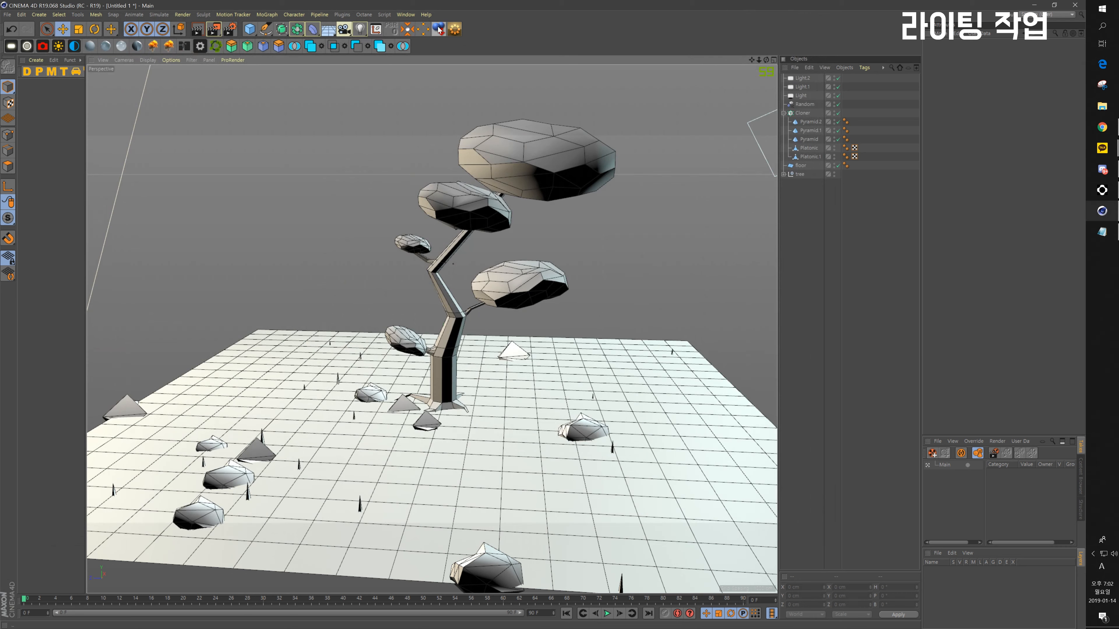
Step: Add an omni light at the scene's origin, deleting the surplus second one
{"action": "left_click", "coordinate": [360, 30]}
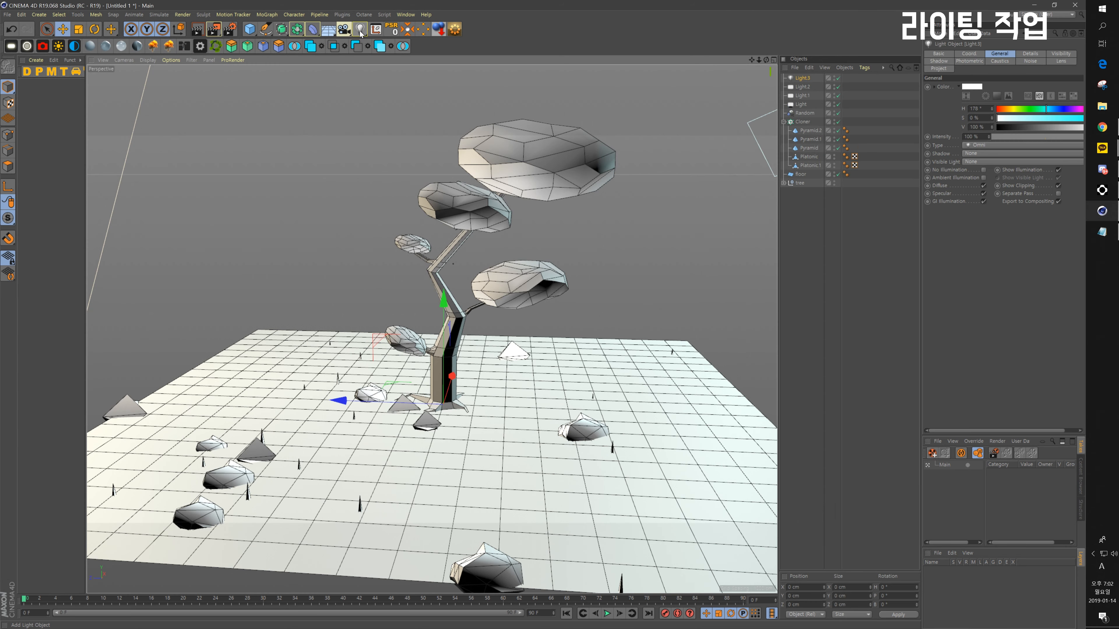
{"action": "left_click", "coordinate": [363, 31]}
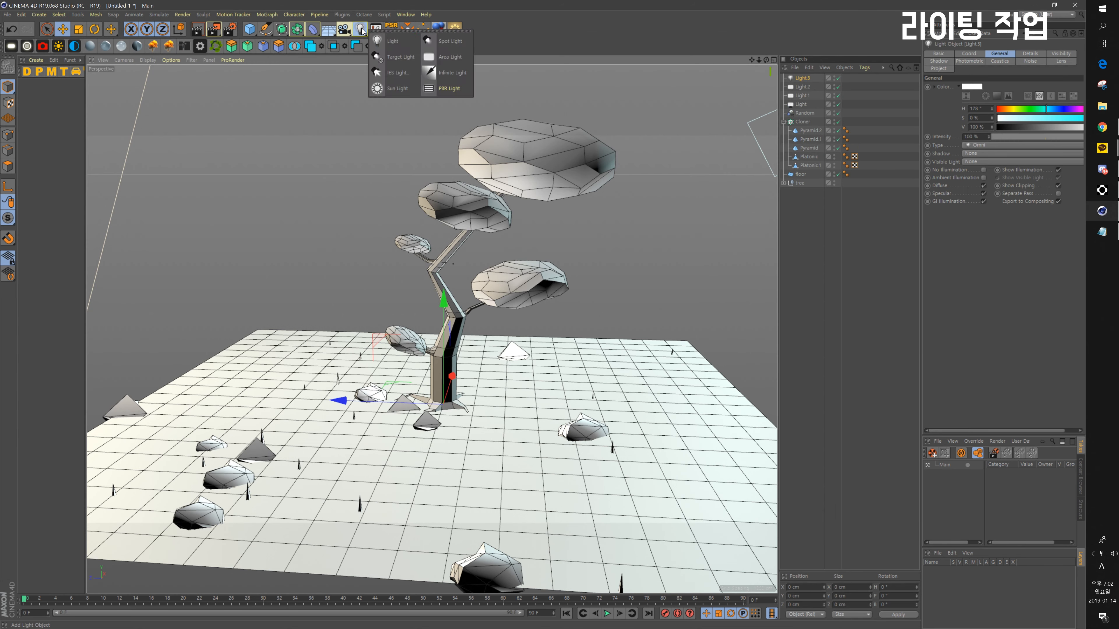
{"action": "left_click", "coordinate": [401, 46]}
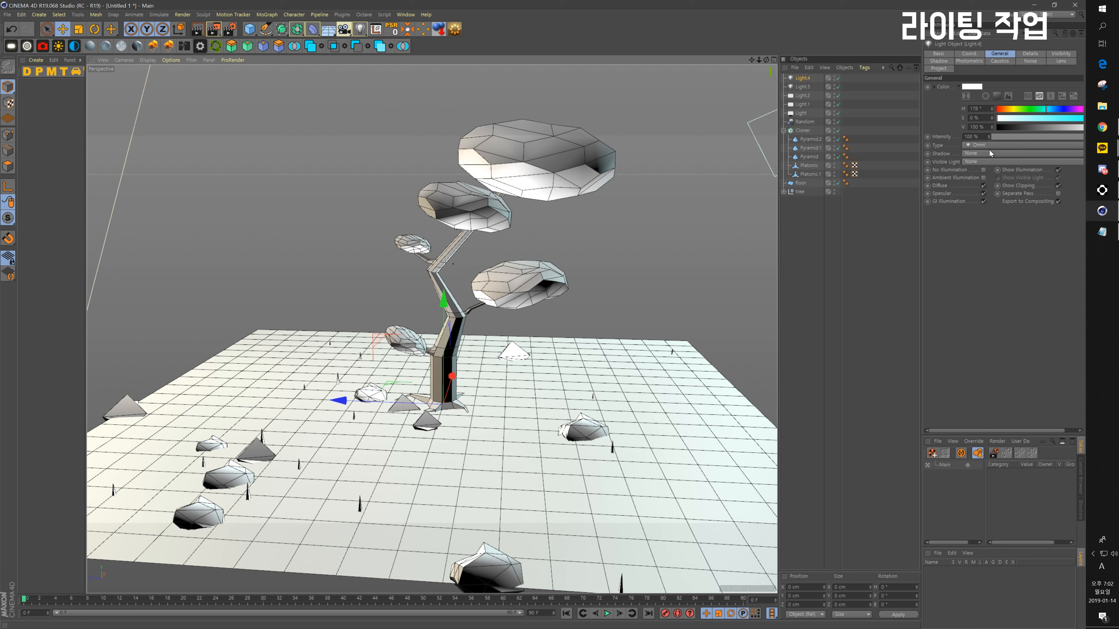
{"action": "left_click", "coordinate": [807, 81]}
{"action": "key", "text": "Delete"}
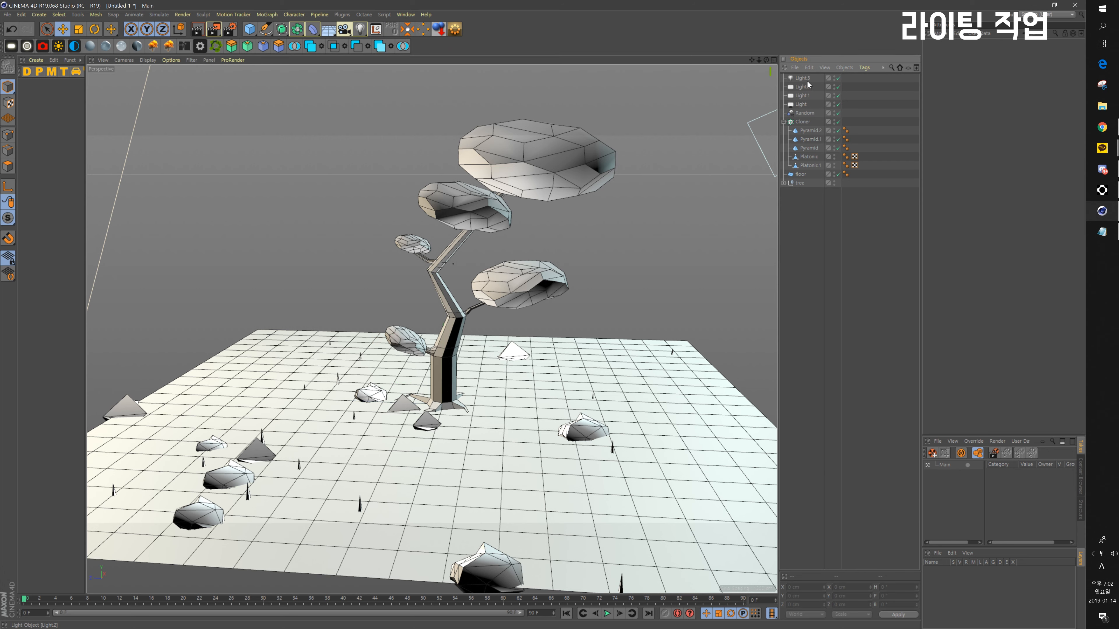
{"action": "left_click", "coordinate": [807, 80]}
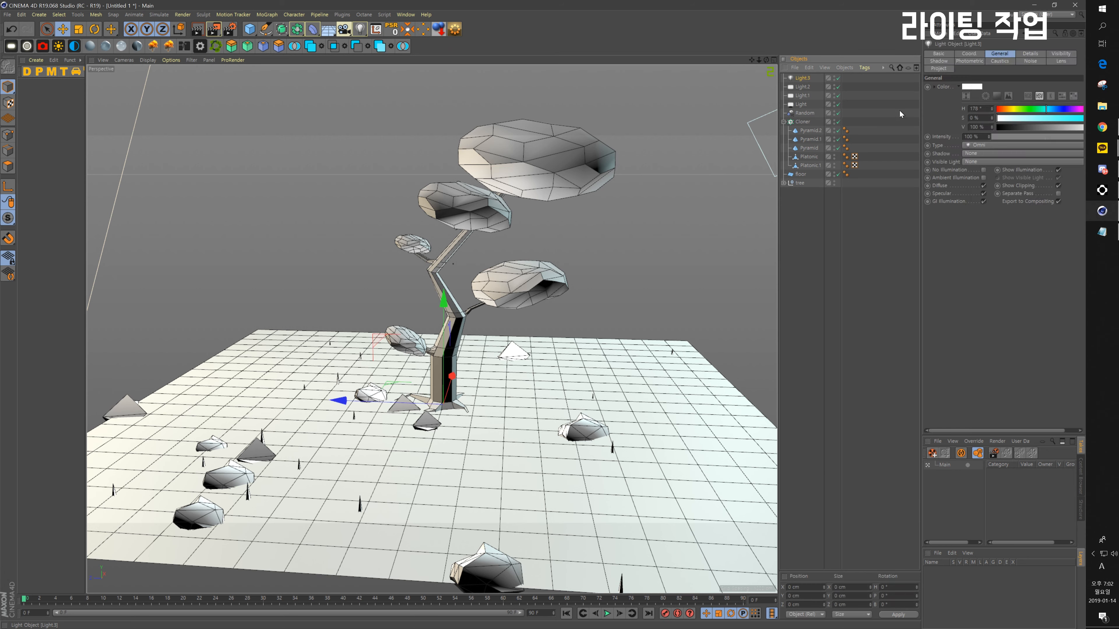
Step: Turn on Ambient Illumination for the new omni light and set its intensity to 60%
{"action": "left_click", "coordinate": [983, 177]}
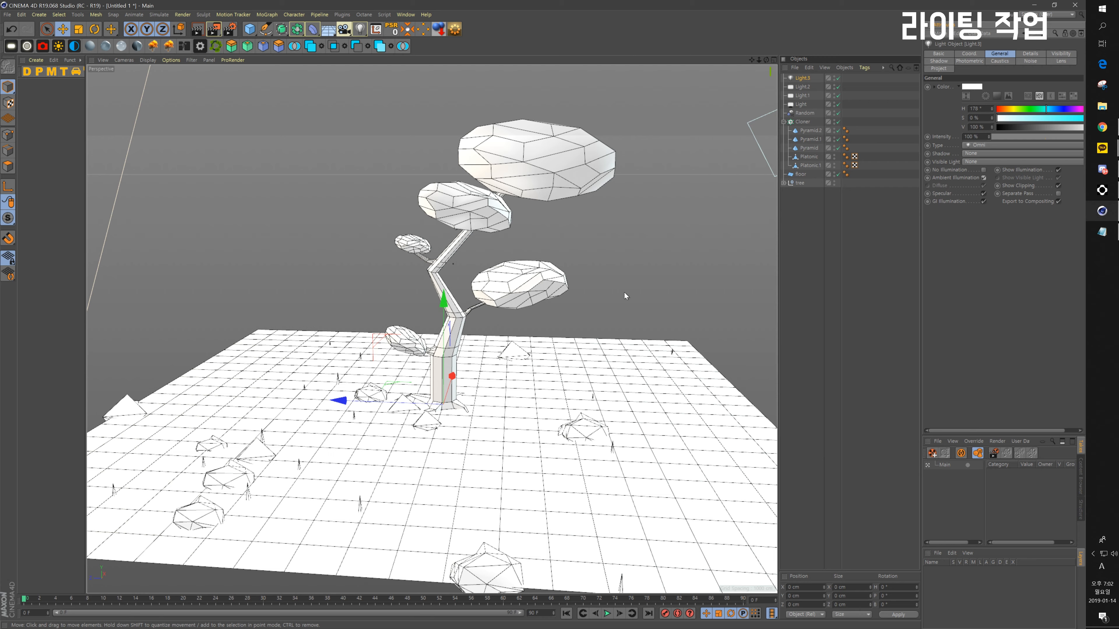
{"action": "left_click_drag", "start_coordinate": [484, 243], "coordinate": [496, 252], "text": "alt"}
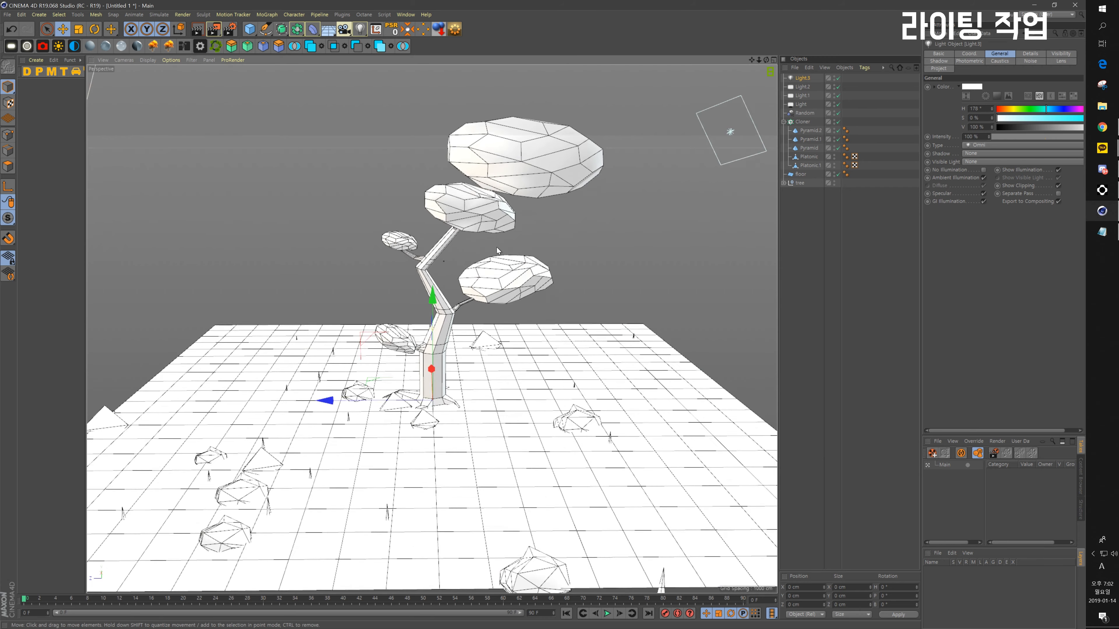
{"action": "middle_click_drag", "start_coordinate": [507, 310], "coordinate": [525, 298], "text": "alt"}
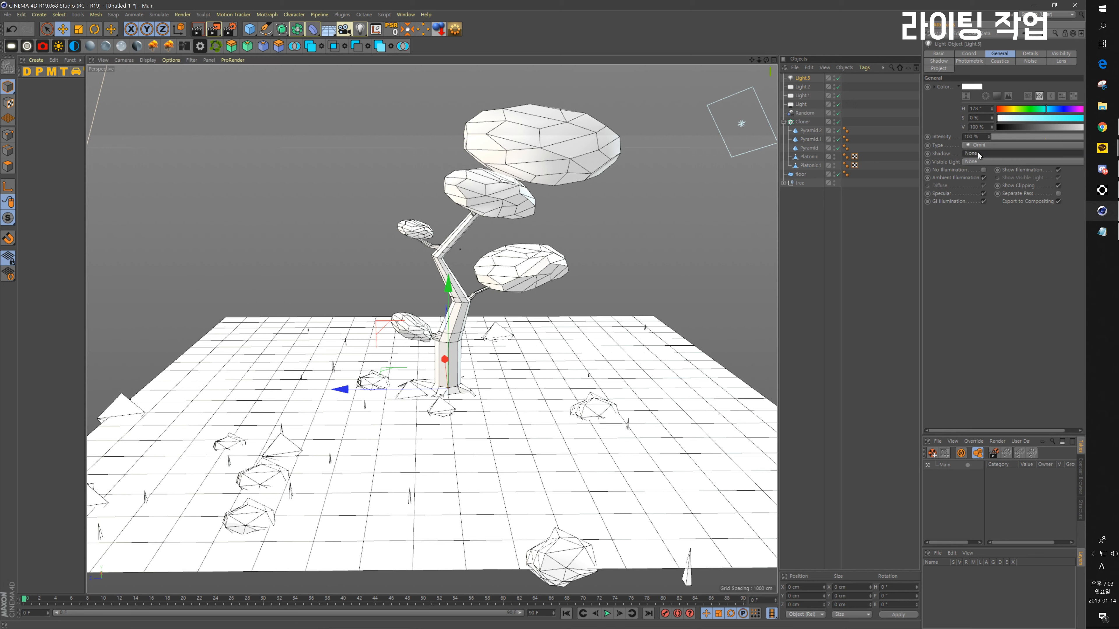
{"action": "left_click_drag", "start_coordinate": [979, 136], "coordinate": [854, 121]}
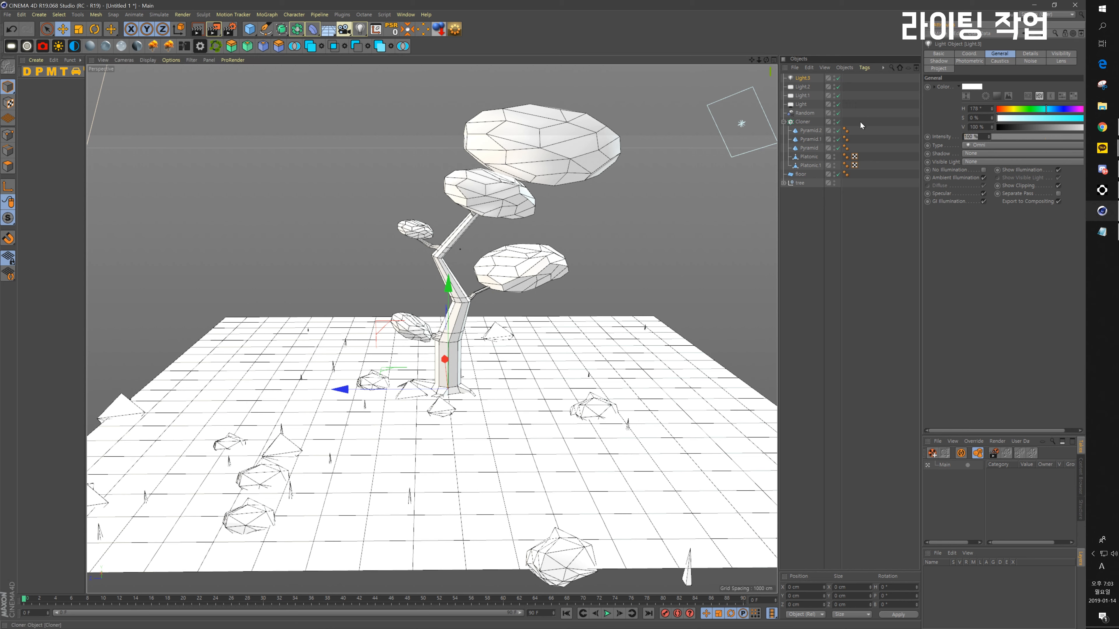
{"action": "type", "text": "60"}
{"action": "key", "text": "Return"}
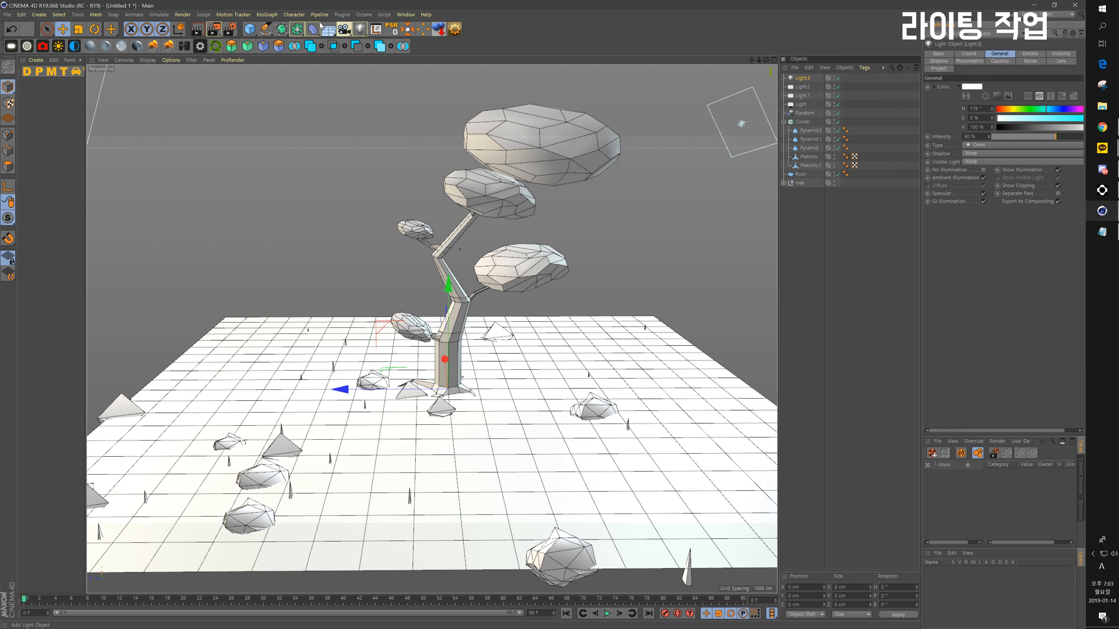
Step: Render the whole scene to check the ambient light's brightness
{"action": "left_click", "coordinate": [213, 29]}
{"action": "key", "text": "shift+r"}
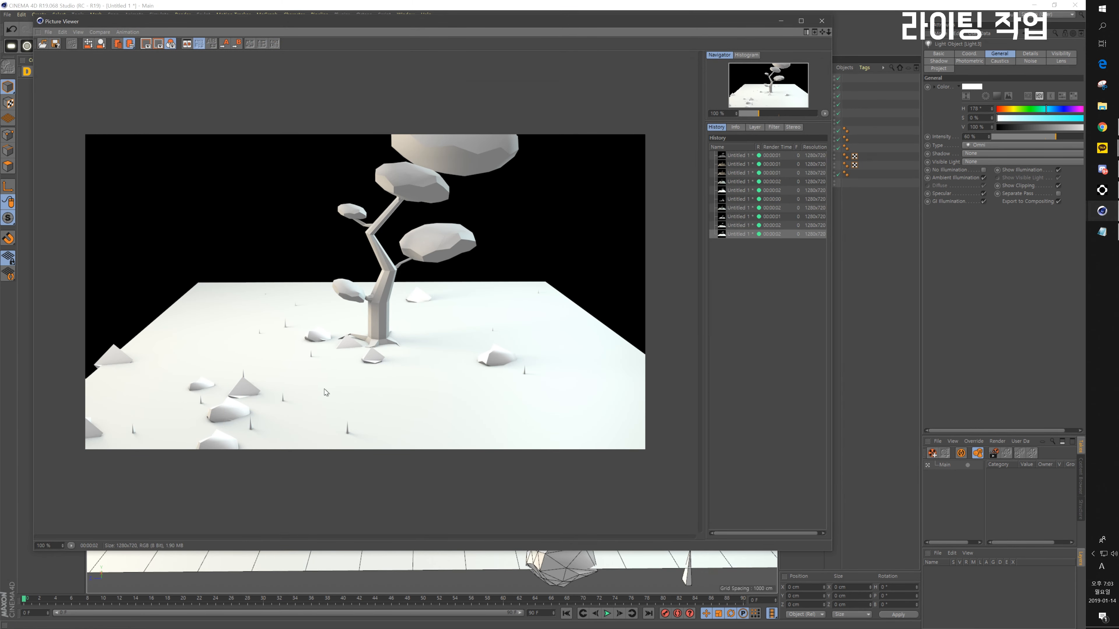
{"action": "left_click", "coordinate": [822, 21]}
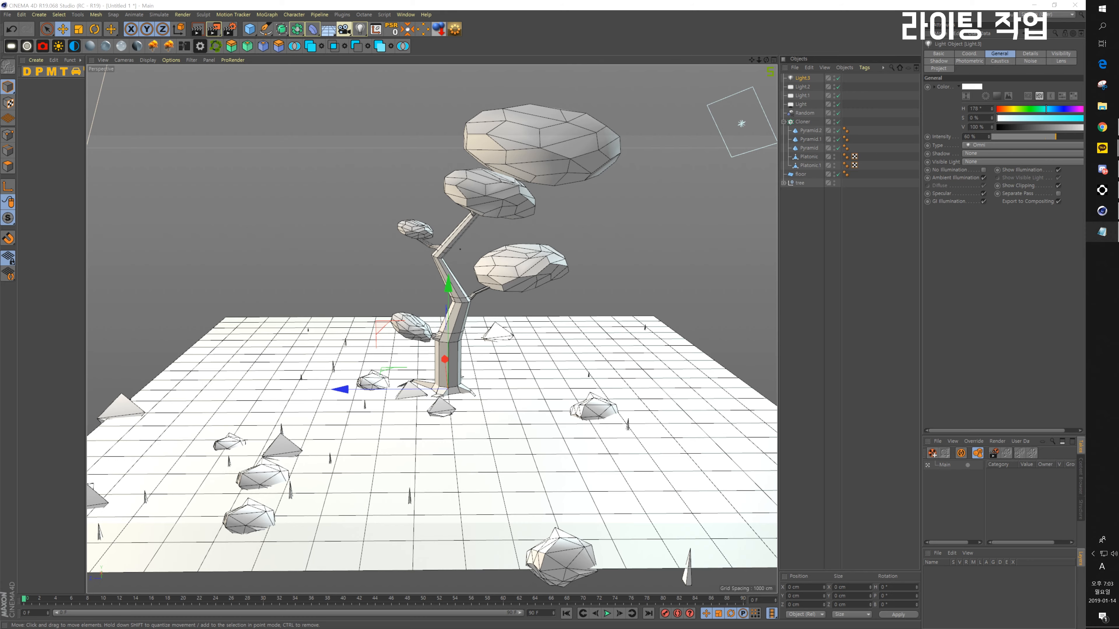
Step: Set the ambient omni light's intensity to 3%
{"action": "left_click", "coordinate": [491, 4]}
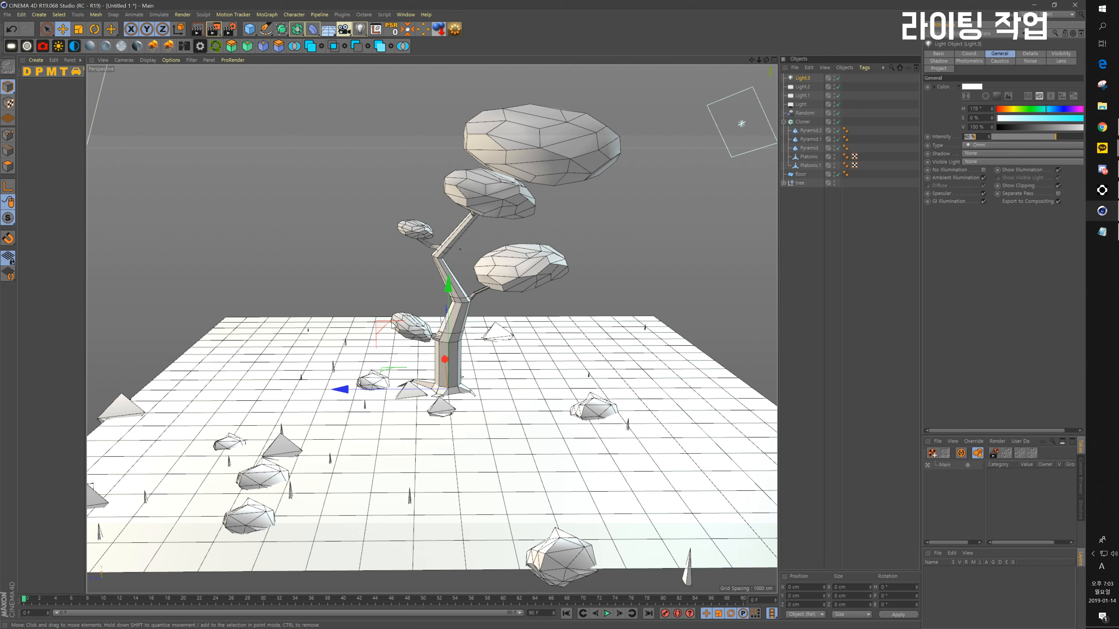
{"action": "type", "text": "3"}
{"action": "key", "text": "Return"}
Step: Move the warm area light closer to the tree and render the scene to check its effect
{"action": "mouse_move", "coordinate": [459, 309]}
{"action": "left_mouse_down", "text": "alt"}
{"action": "mouse_move", "coordinate": [263, 311]}
{"action": "mouse_move", "coordinate": [467, 315]}
{"action": "left_mouse_up", "text": "alt"}
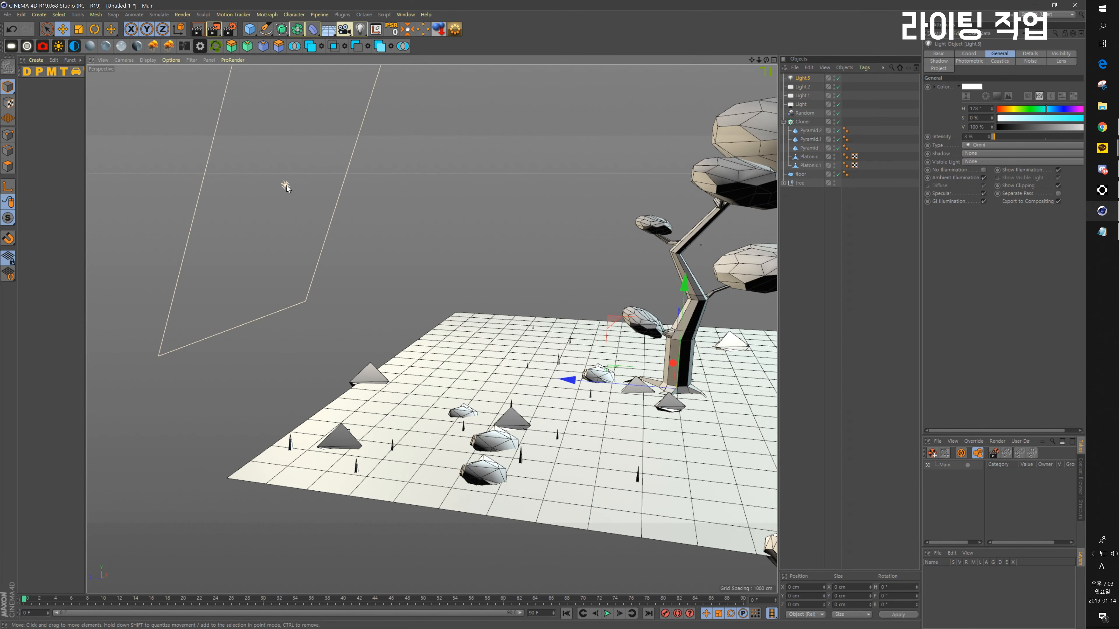
{"action": "left_click", "coordinate": [284, 186]}
{"action": "left_click_drag", "start_coordinate": [198, 147], "coordinate": [340, 210]}
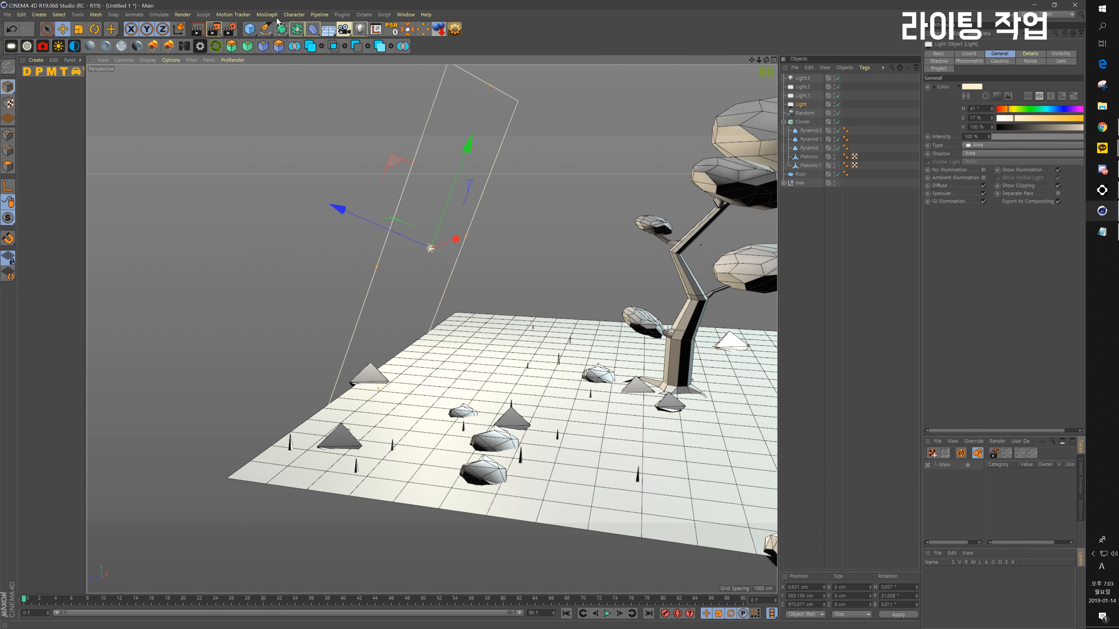
{"action": "left_click", "coordinate": [213, 29]}
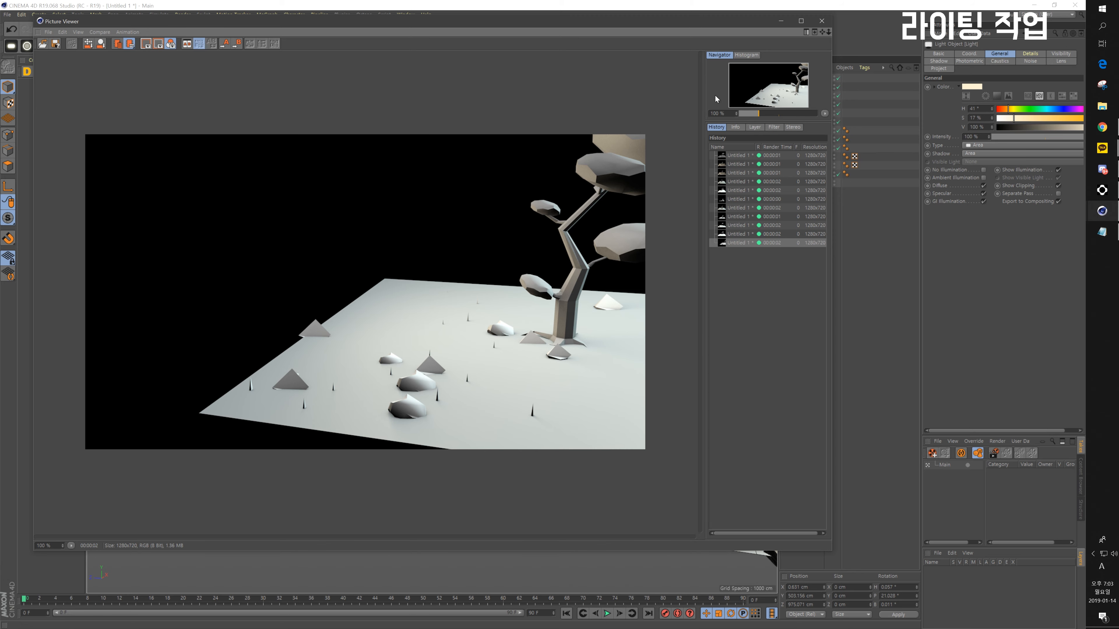
{"action": "left_click", "coordinate": [823, 22]}
Step: Move the warm area light back away from the tree to about Z 1658 cm and render the rocks up close
{"action": "left_click_drag", "start_coordinate": [462, 287], "coordinate": [304, 294], "text": "alt"}
{"action": "left_click_drag", "start_coordinate": [410, 335], "coordinate": [525, 354], "text": "alt"}
{"action": "middle_click_drag", "start_coordinate": [432, 328], "coordinate": [401, 315], "text": "alt"}
{"action": "scroll", "coordinate": [401, 317], "scroll_direction": "up", "scroll_amount": 8}
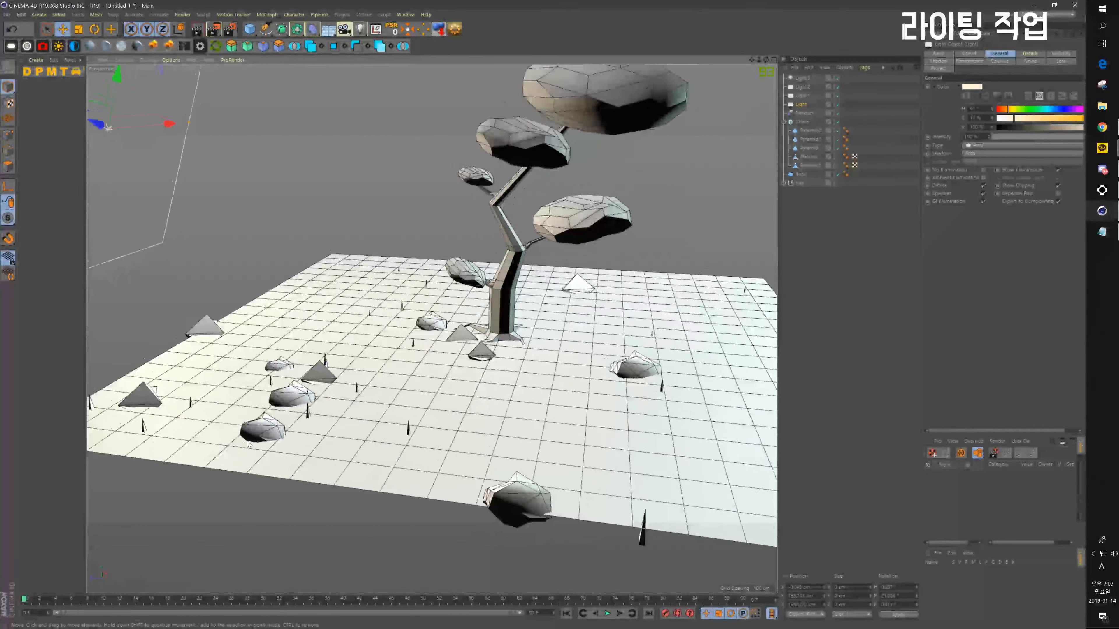
{"action": "left_click", "coordinate": [209, 34]}
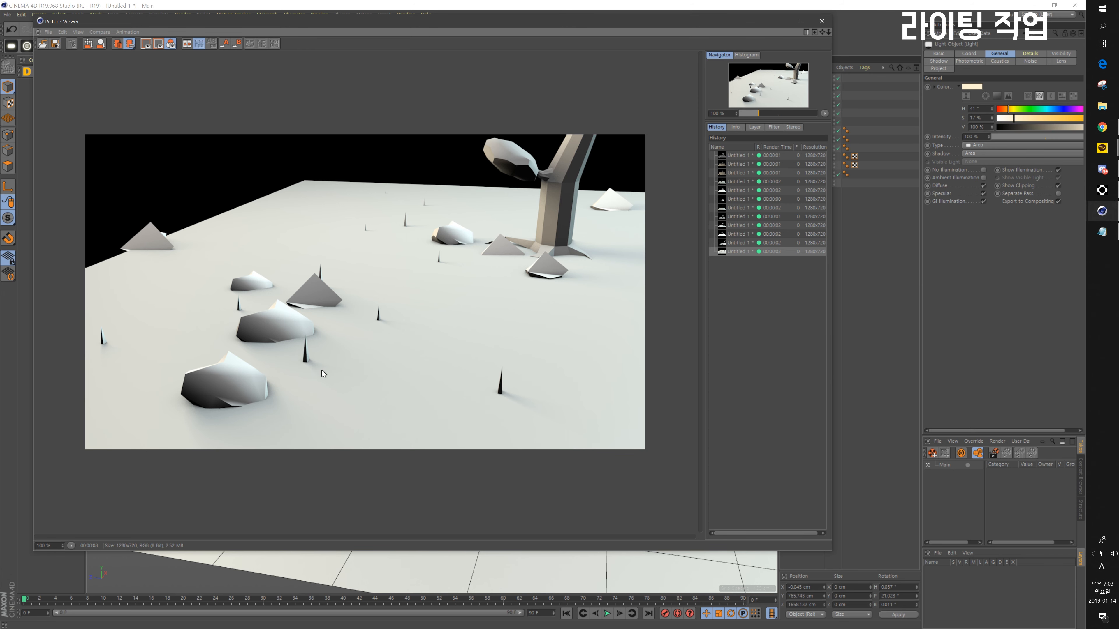
{"action": "left_click", "coordinate": [822, 20]}
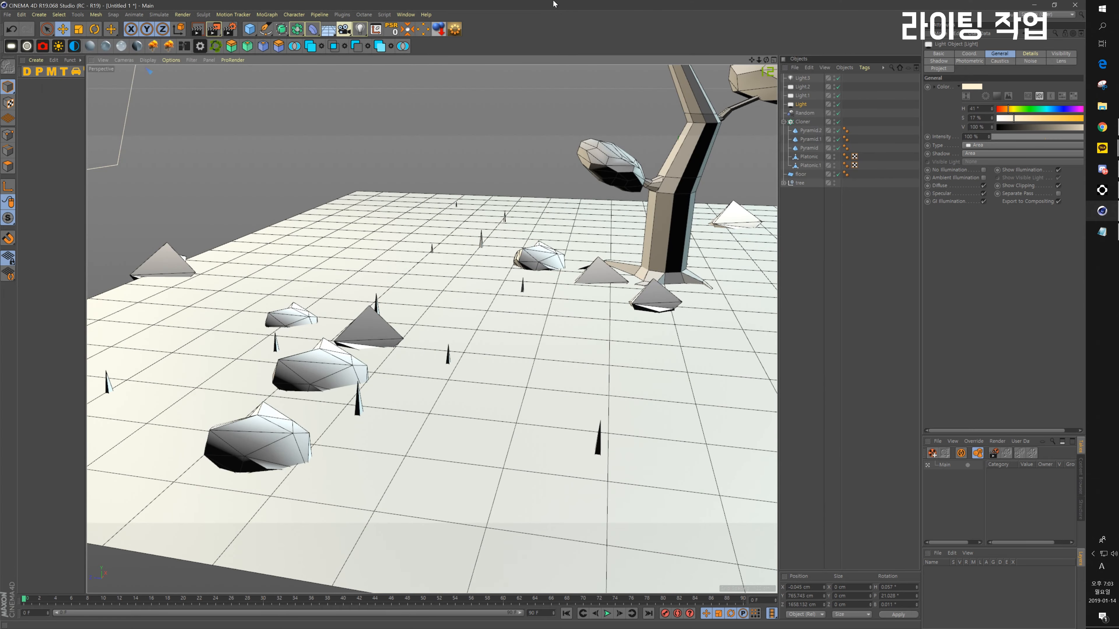
Step: Add a Floor object at the origin of the scene
{"action": "left_click_drag", "start_coordinate": [525, 298], "coordinate": [526, 357], "text": "alt"}
{"action": "scroll", "coordinate": [526, 356], "scroll_direction": "down", "scroll_amount": 3}
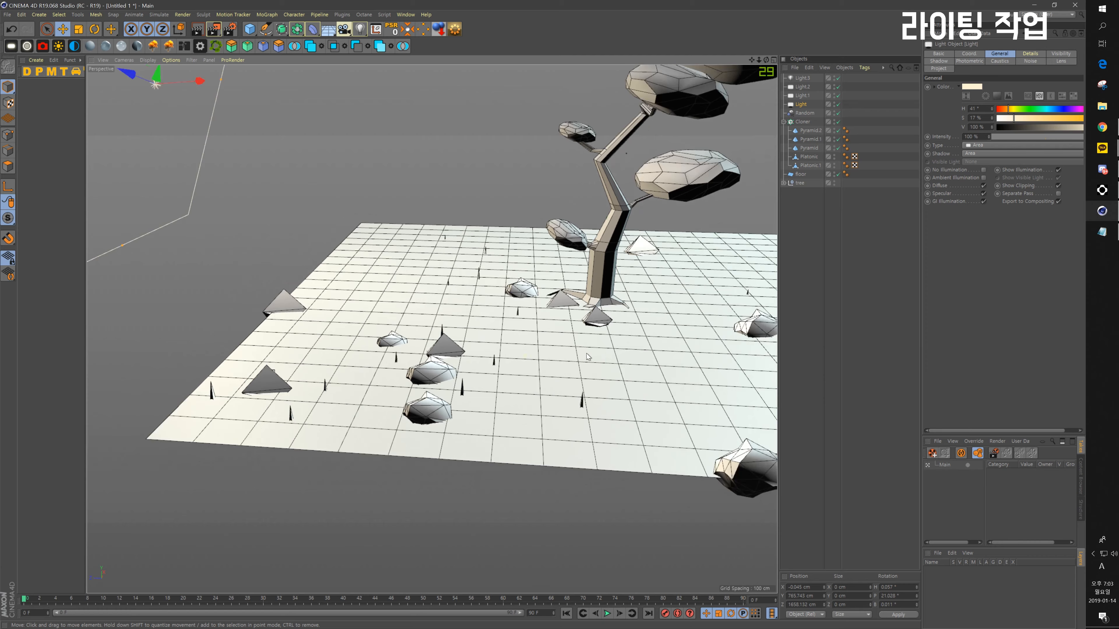
{"action": "middle_click_drag", "start_coordinate": [586, 354], "coordinate": [479, 380], "text": "alt"}
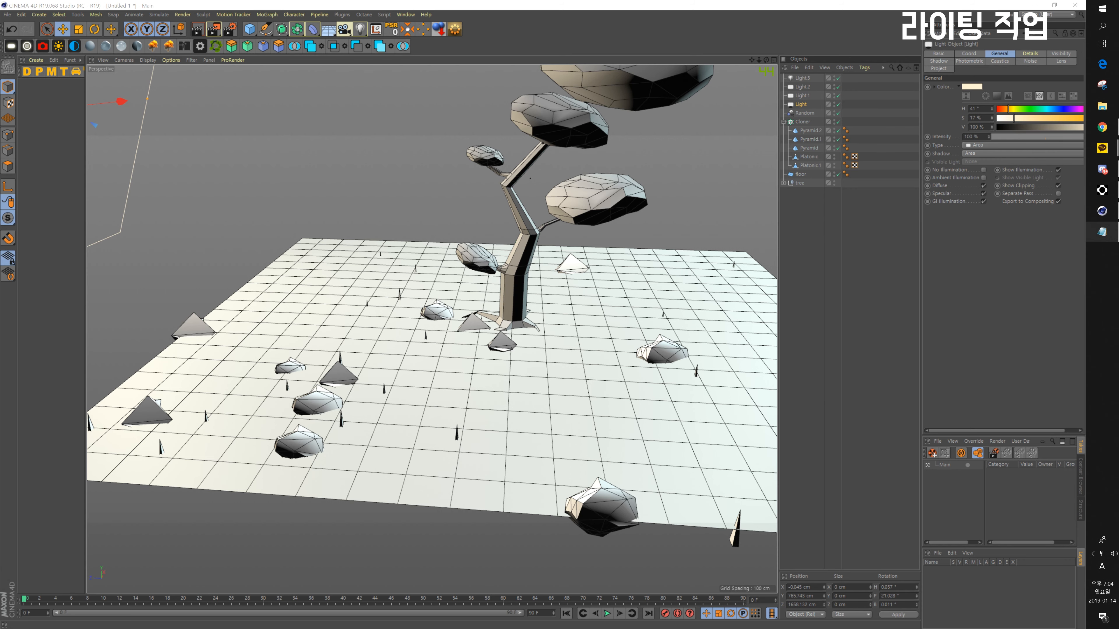
{"action": "left_click", "coordinate": [604, 4]}
{"action": "middle_click_drag", "start_coordinate": [576, 243], "coordinate": [538, 268], "text": "alt"}
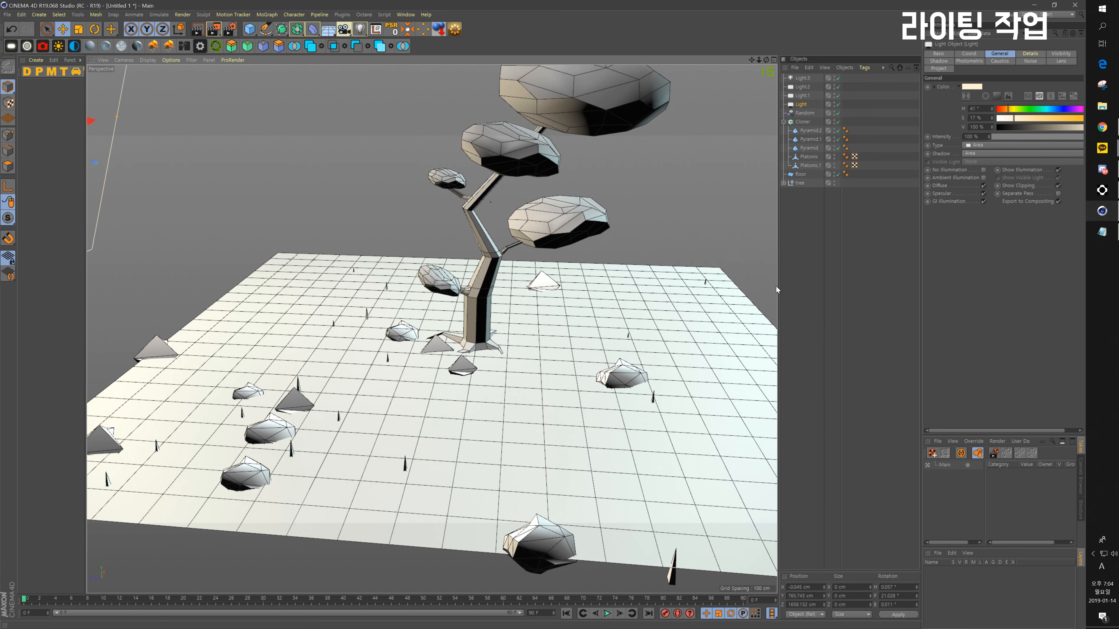
{"action": "left_click", "coordinate": [329, 35]}
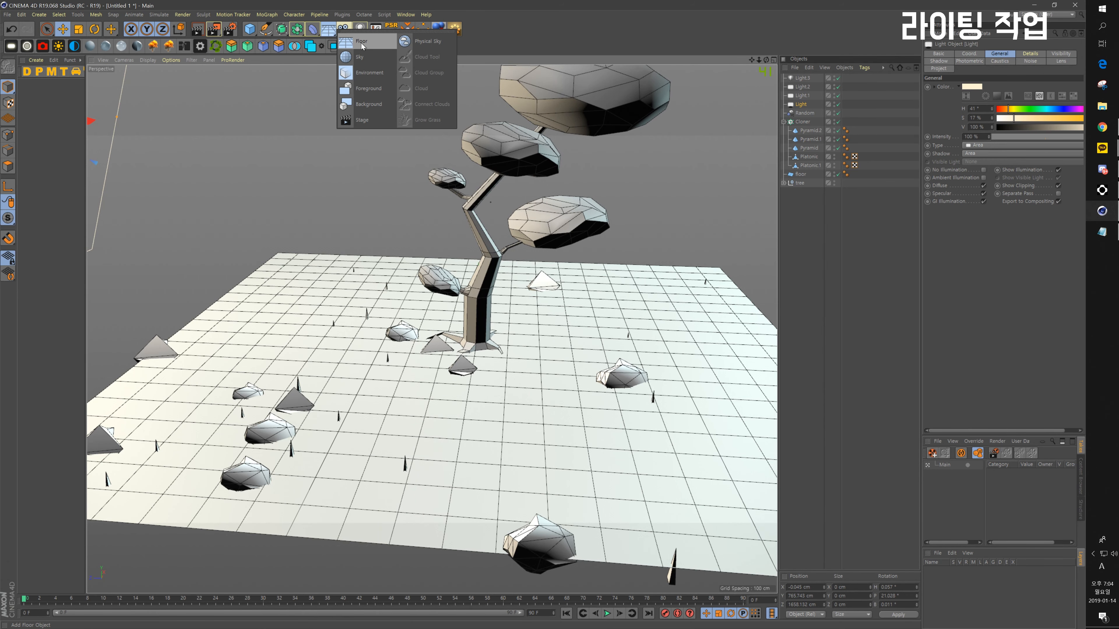
{"action": "left_click", "coordinate": [373, 44]}
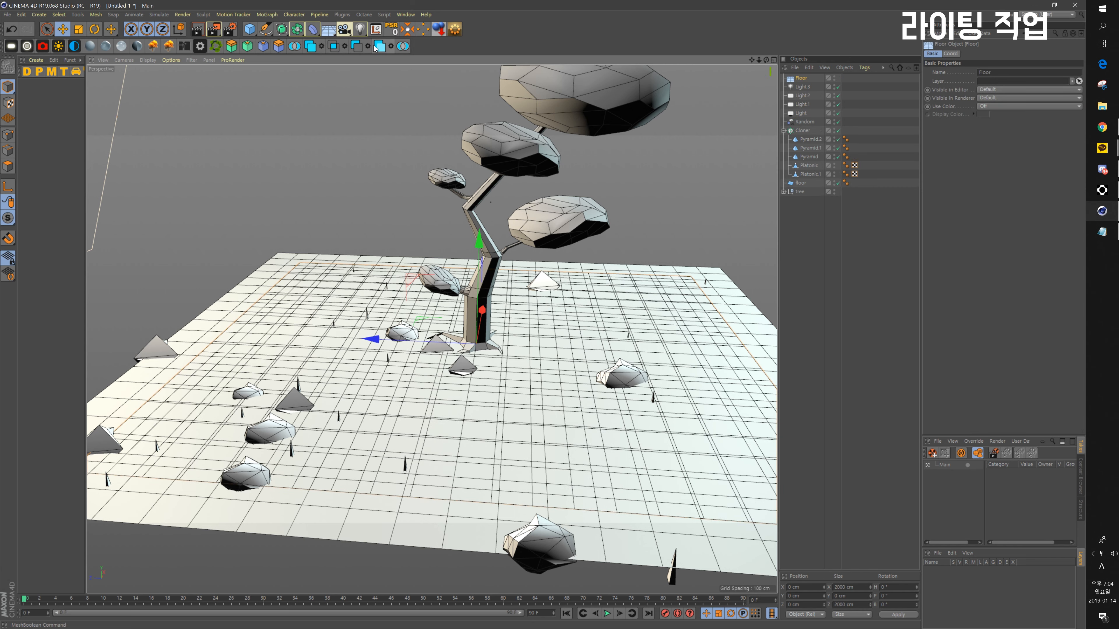
Step: Add a Background object to the scene and render it to the Picture Viewer
{"action": "left_click", "coordinate": [328, 28]}
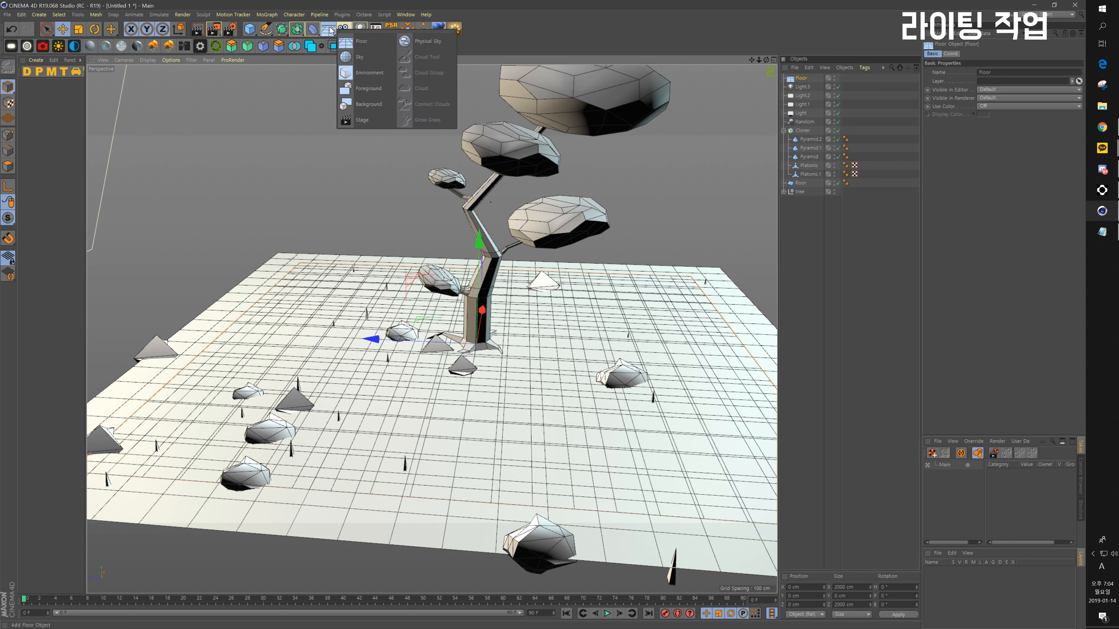
{"action": "left_click", "coordinate": [370, 105]}
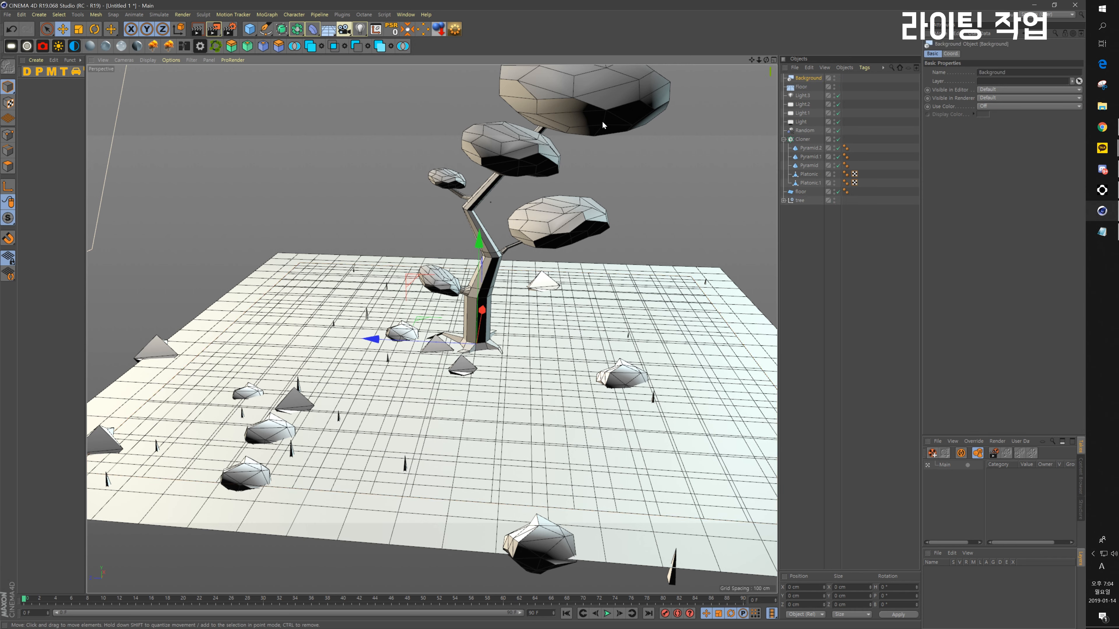
{"action": "left_click_drag", "start_coordinate": [598, 203], "coordinate": [635, 213], "text": "alt"}
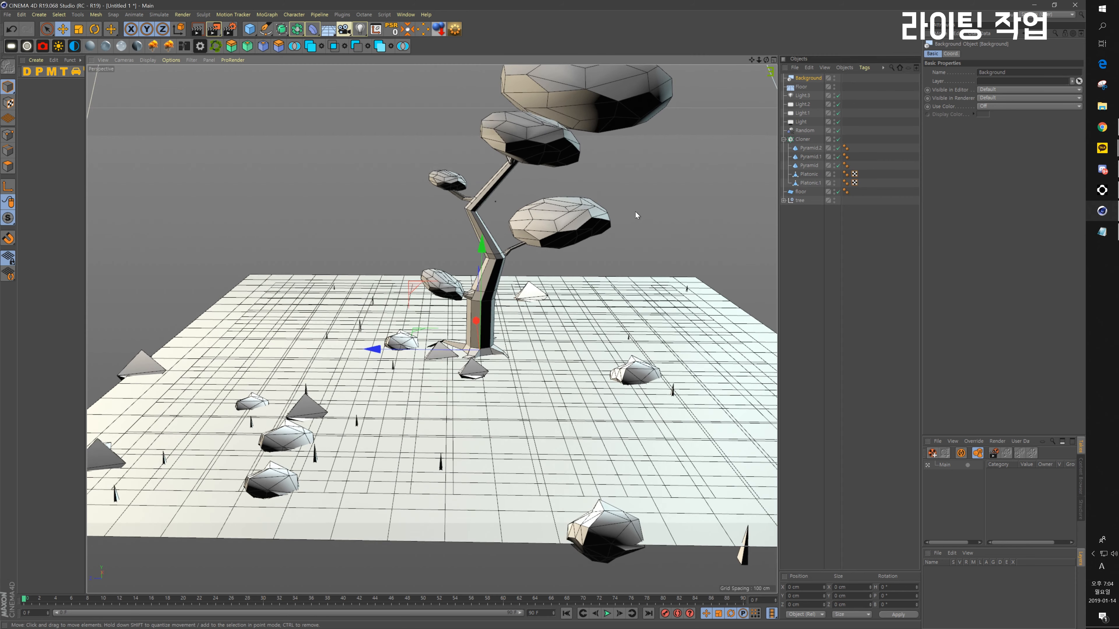
{"action": "middle_click_drag", "start_coordinate": [636, 213], "coordinate": [617, 215], "text": "alt"}
{"action": "left_click", "coordinate": [215, 30]}
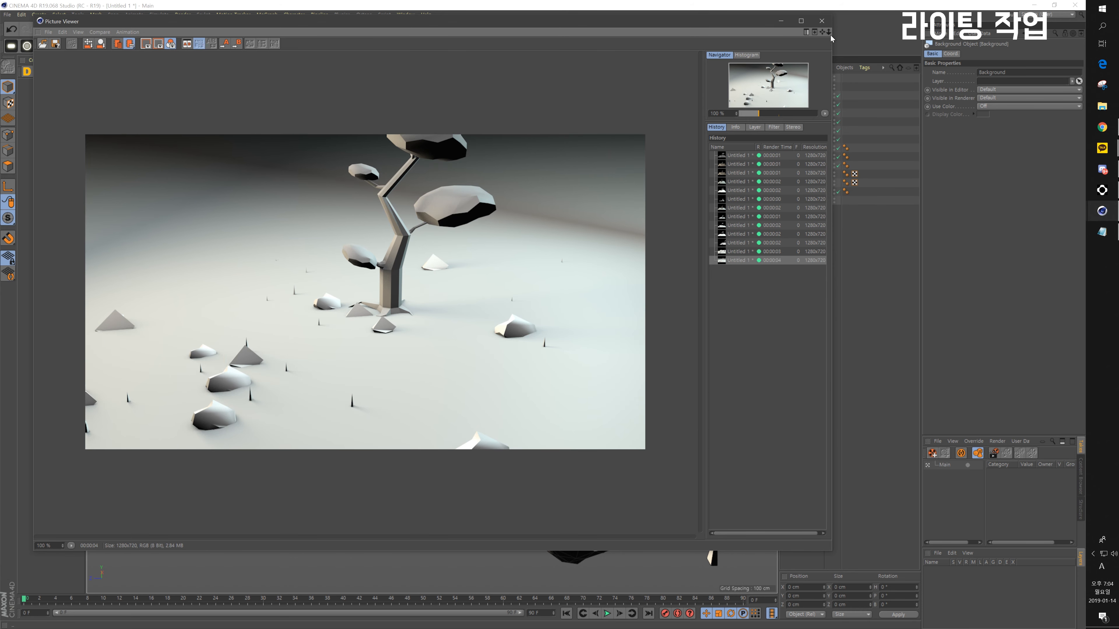
{"action": "left_click", "coordinate": [823, 21]}
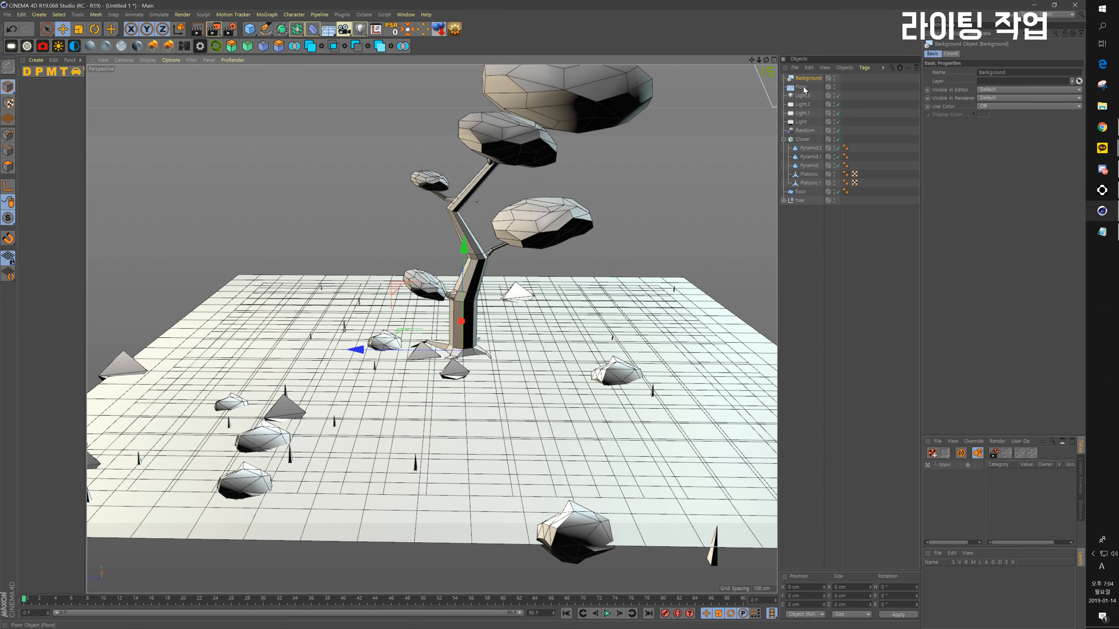
Step: Create a new default material and apply it to both the Background and Floor objects
{"action": "left_click", "coordinate": [811, 86]}
{"action": "key", "text": "Up"}
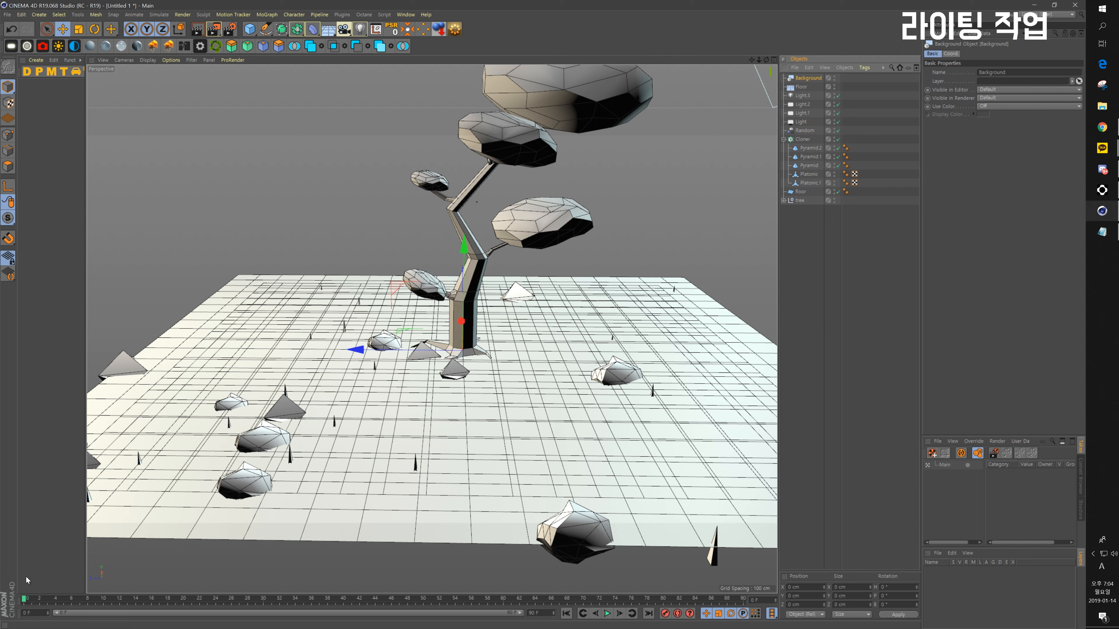
{"action": "double_click", "coordinate": [37, 98]}
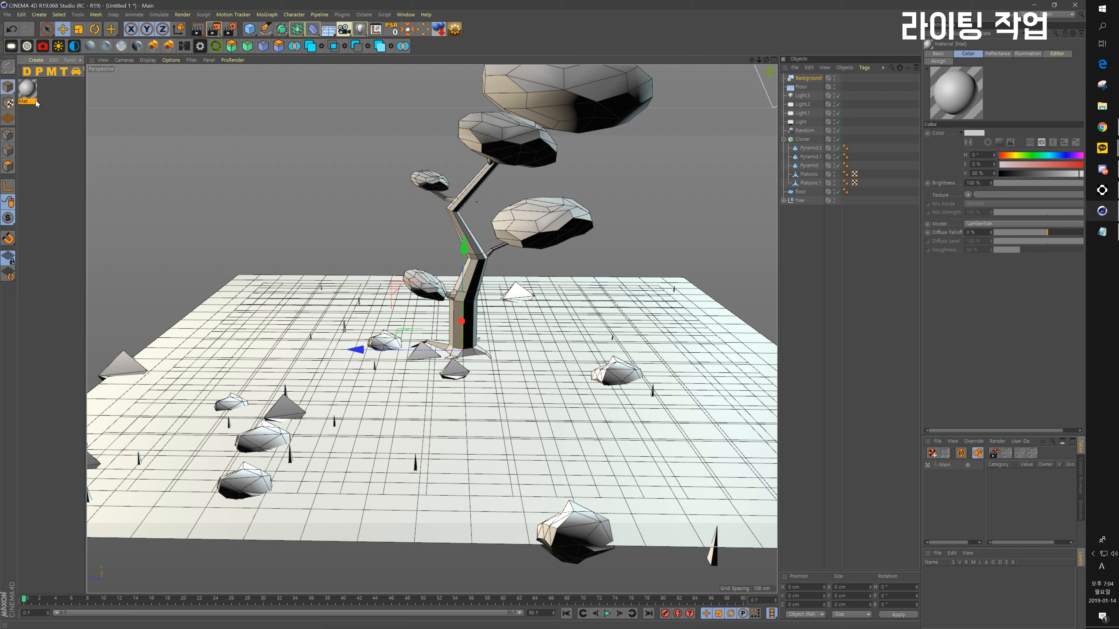
{"action": "left_click", "coordinate": [58, 141]}
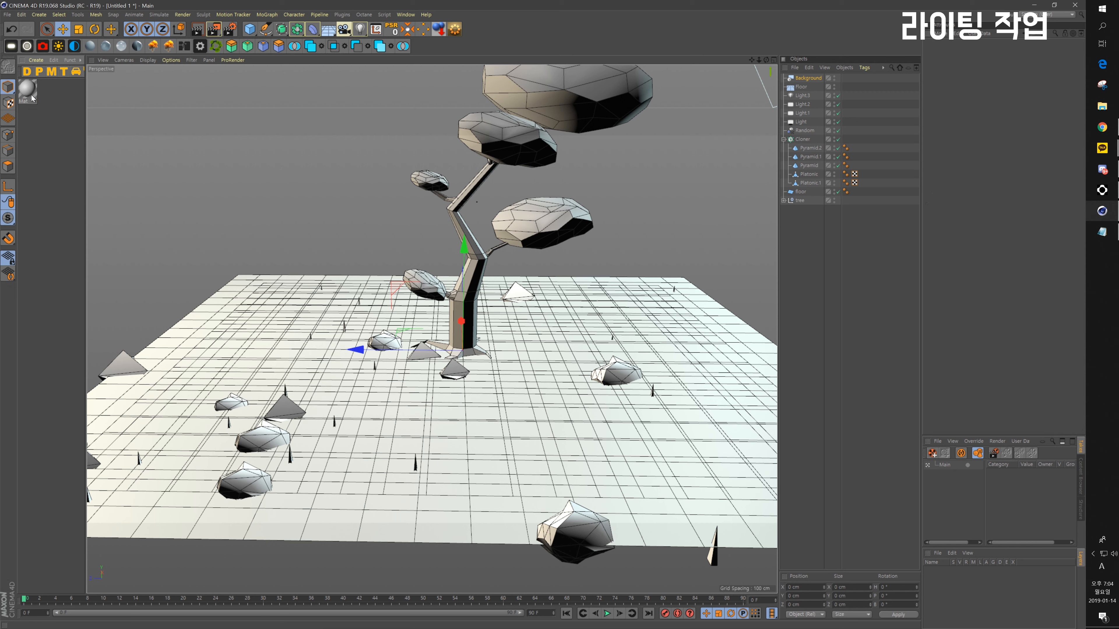
{"action": "left_click", "coordinate": [31, 96]}
{"action": "left_click", "coordinate": [36, 132]}
{"action": "left_click", "coordinate": [32, 94]}
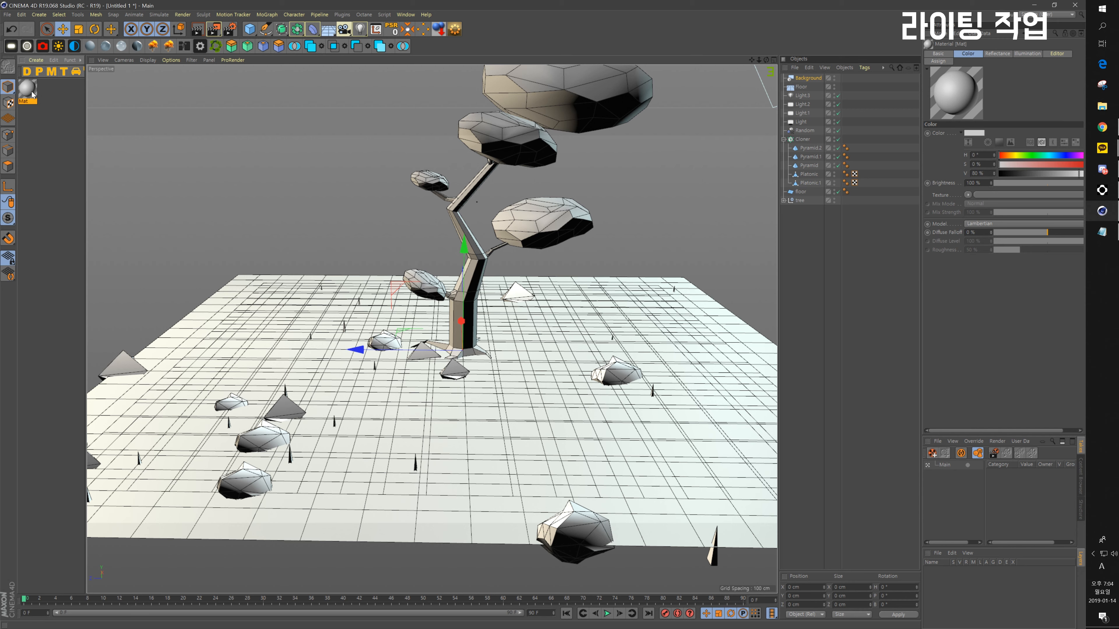
{"action": "left_click_drag", "start_coordinate": [858, 104], "coordinate": [804, 81]}
{"action": "left_click_drag", "start_coordinate": [29, 91], "coordinate": [803, 89]}
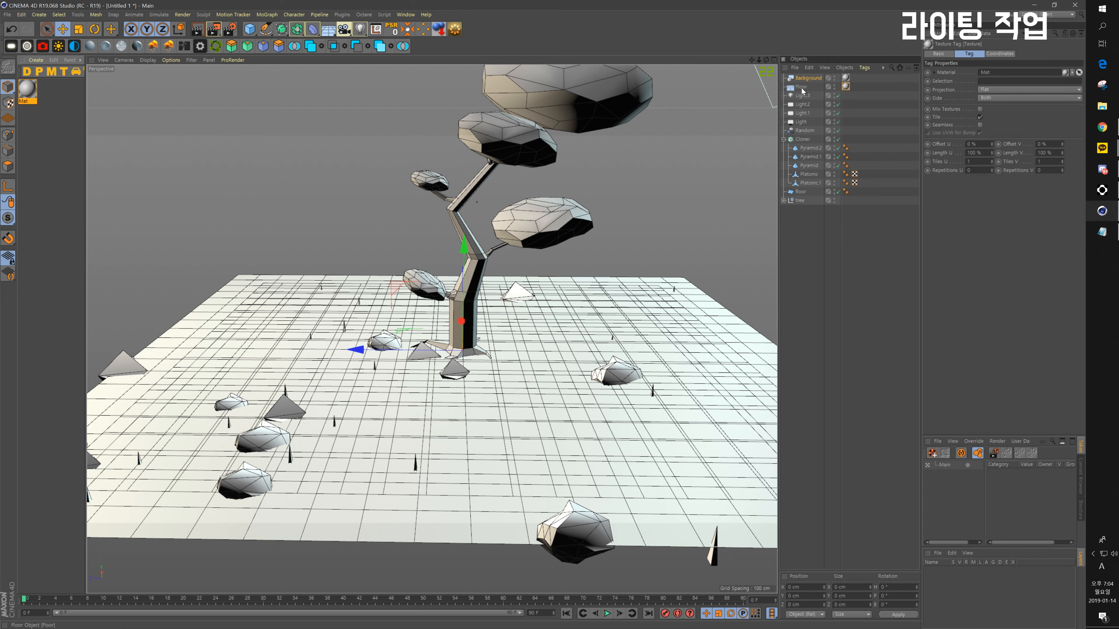
Step: Render the scene to check how the floor blends with the background using the shared material
{"action": "left_click", "coordinate": [214, 29]}
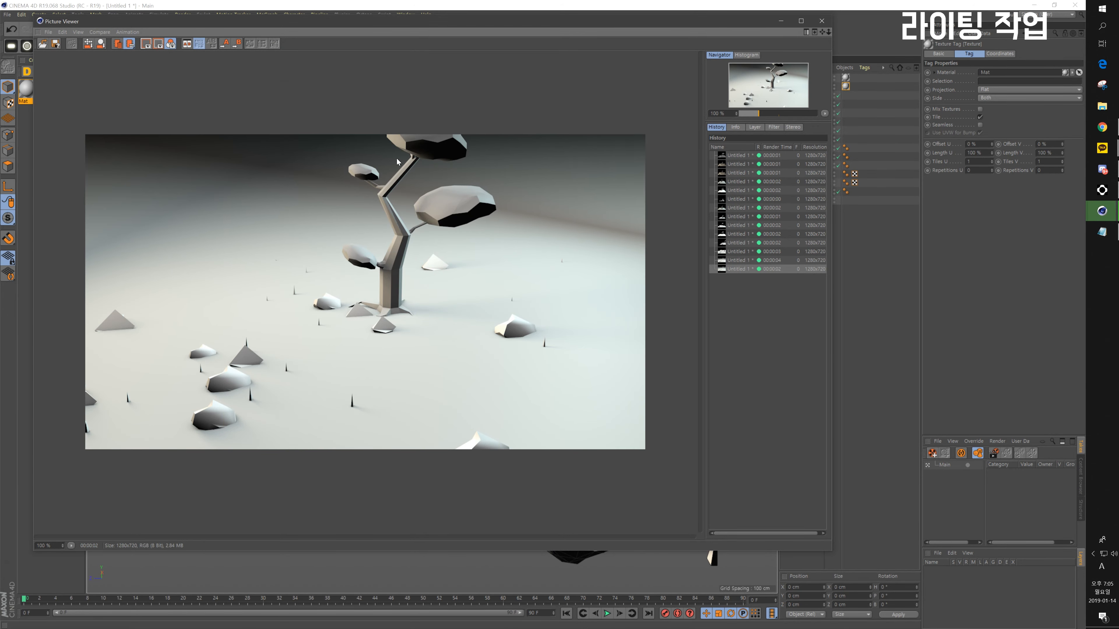
{"action": "left_click", "coordinate": [821, 21]}
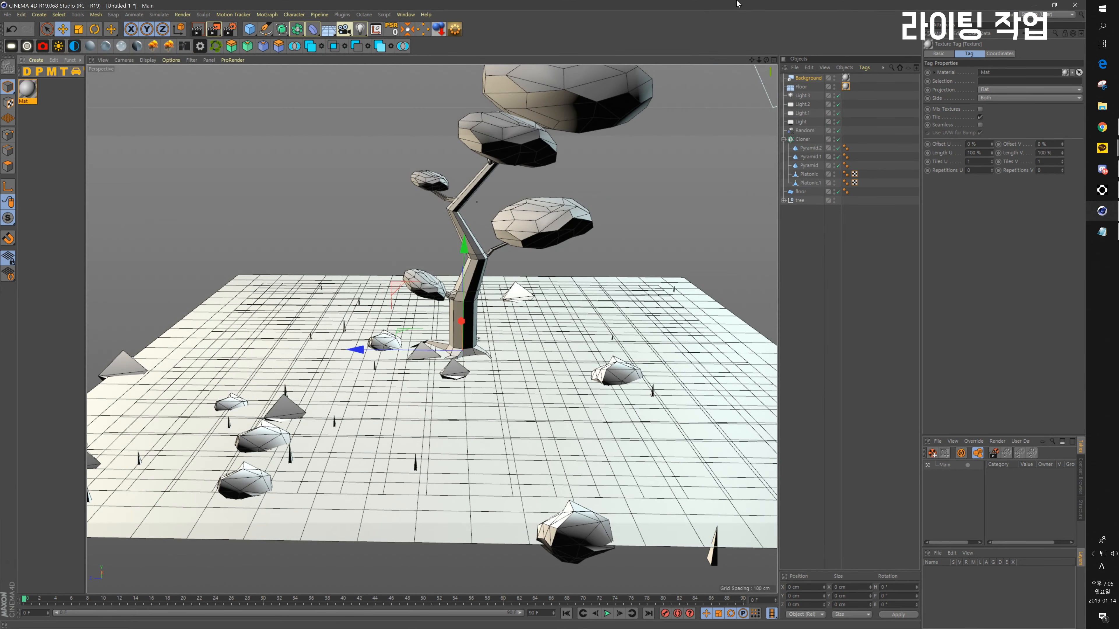
{"action": "left_click", "coordinate": [802, 87]}
{"action": "left_click", "coordinate": [808, 79]}
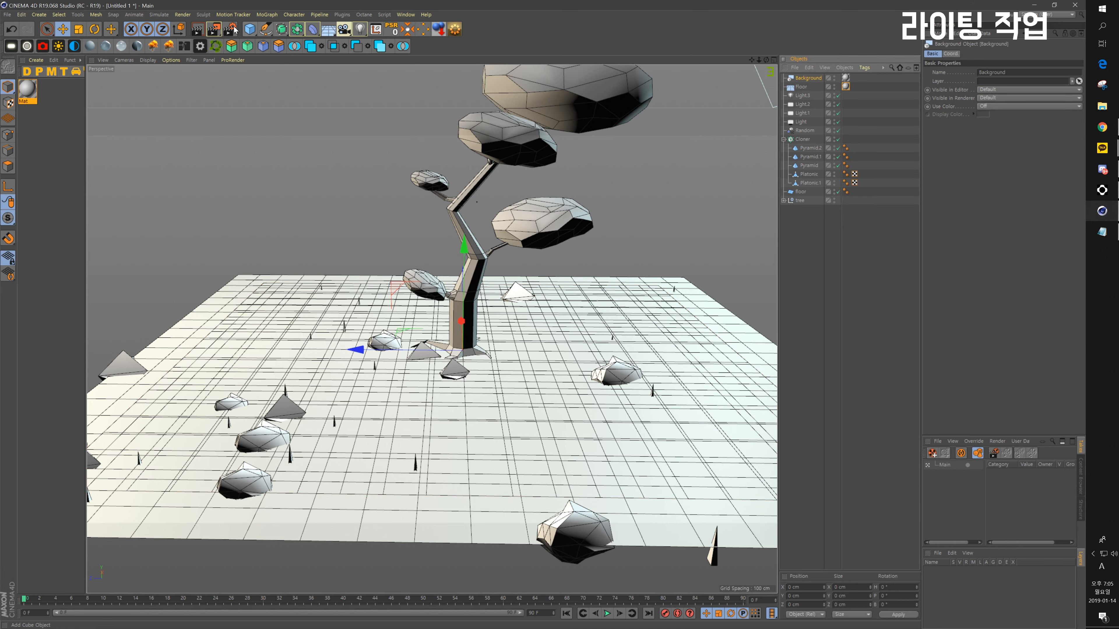
{"action": "left_click", "coordinate": [215, 30]}
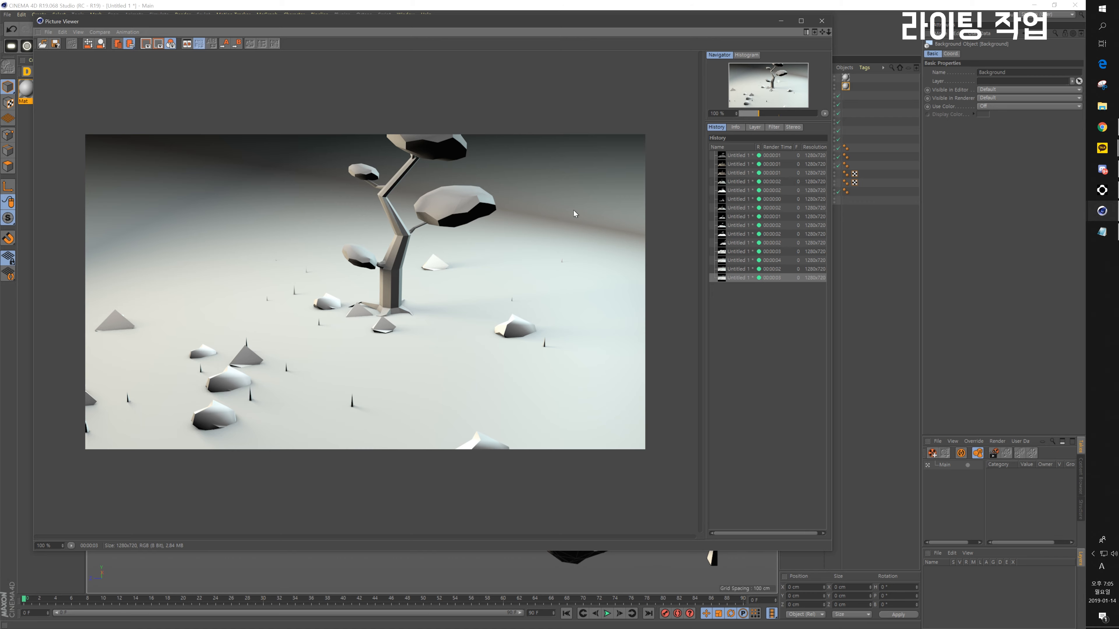
{"action": "left_click", "coordinate": [817, 24]}
Step: Add a Compositing tag to the Background object, enable Compositing Background, and render the scene
{"action": "left_click", "coordinate": [802, 87]}
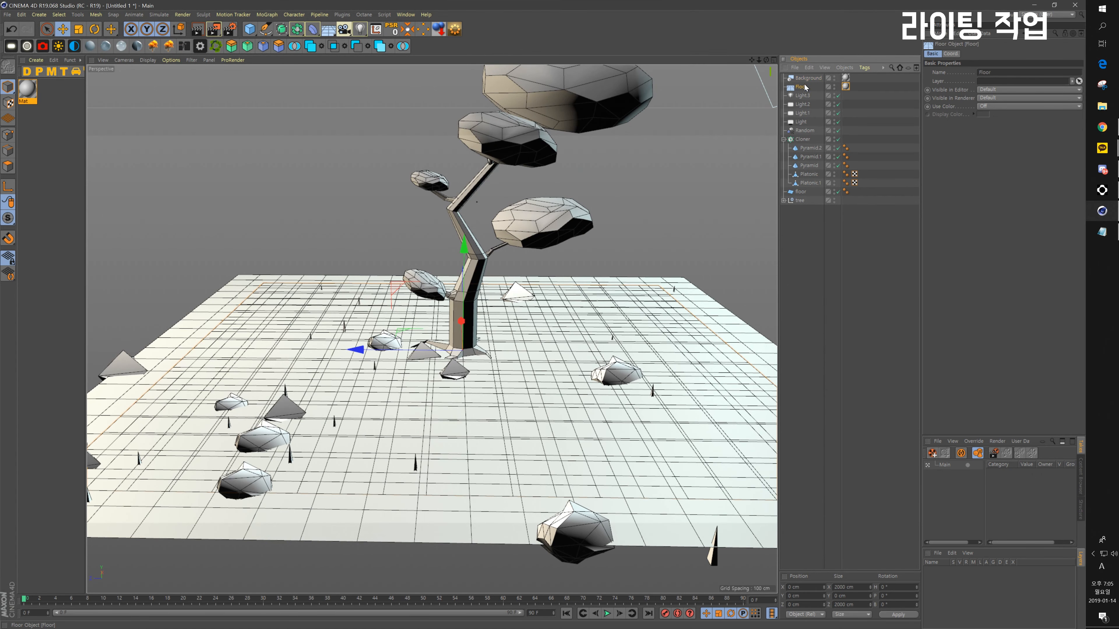
{"action": "left_click", "coordinate": [812, 79]}
{"action": "right_click", "coordinate": [807, 82]}
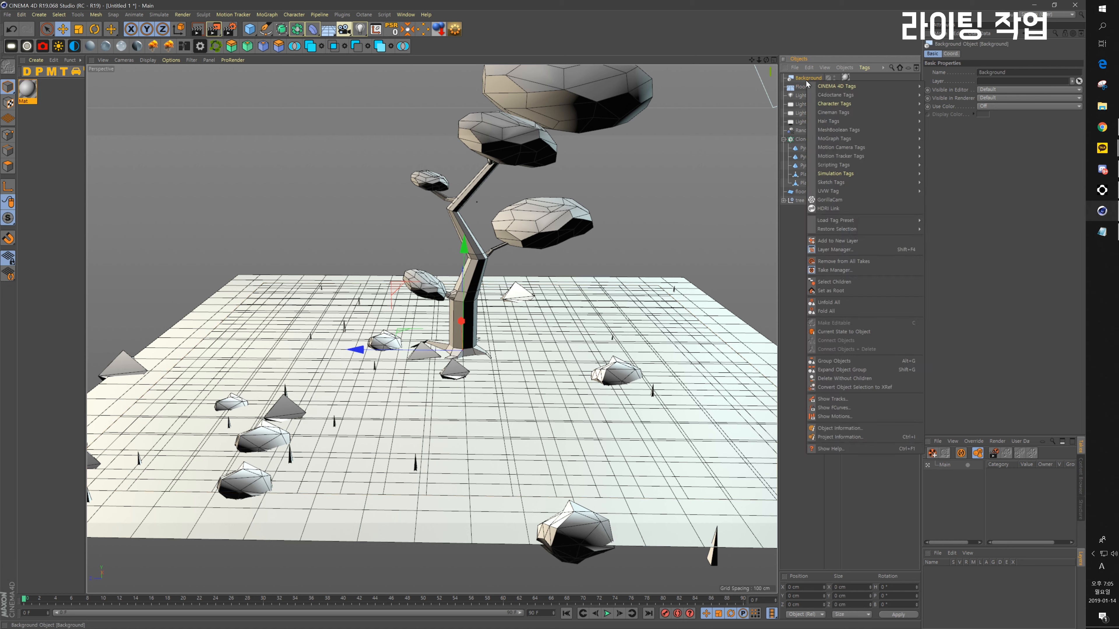
{"action": "mouse_move", "coordinate": [834, 88]}
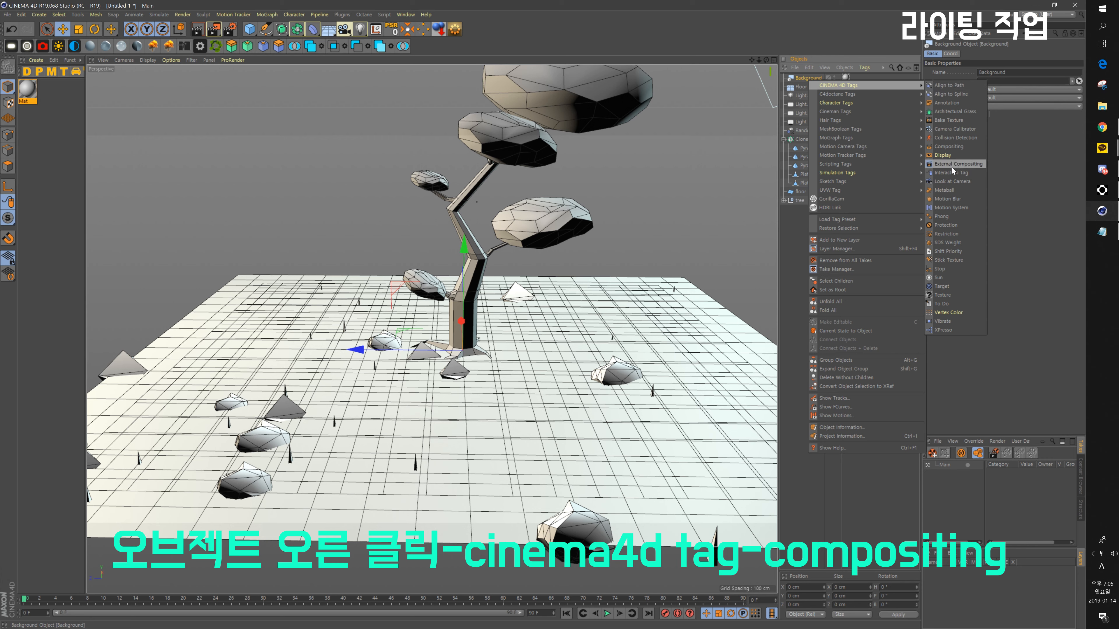
{"action": "left_click", "coordinate": [949, 148]}
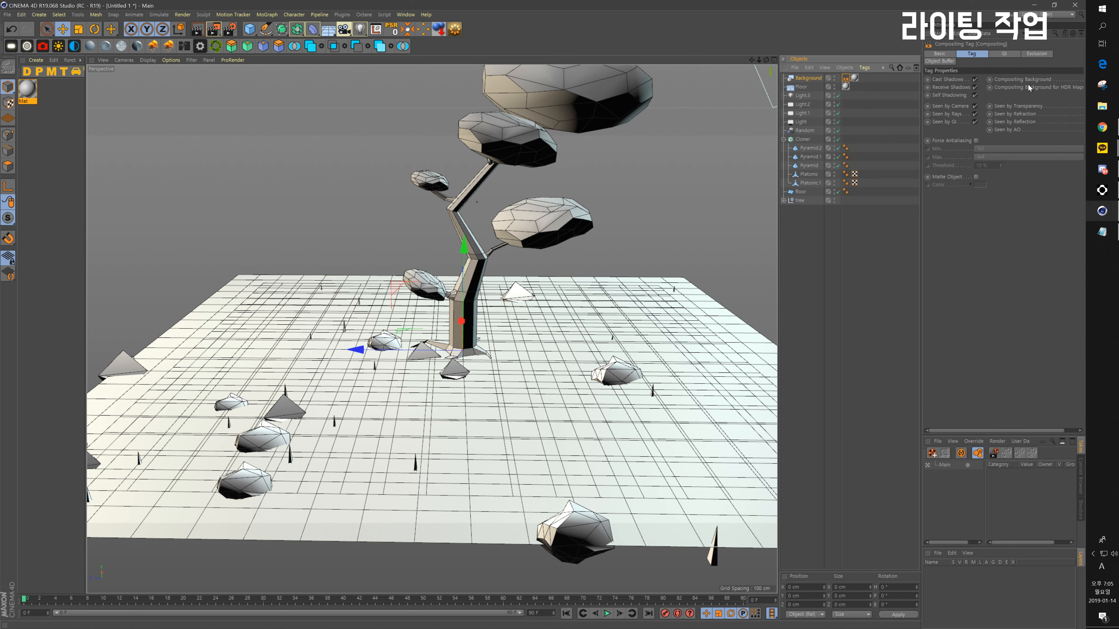
{"action": "left_click_drag", "start_coordinate": [922, 111], "coordinate": [875, 123]}
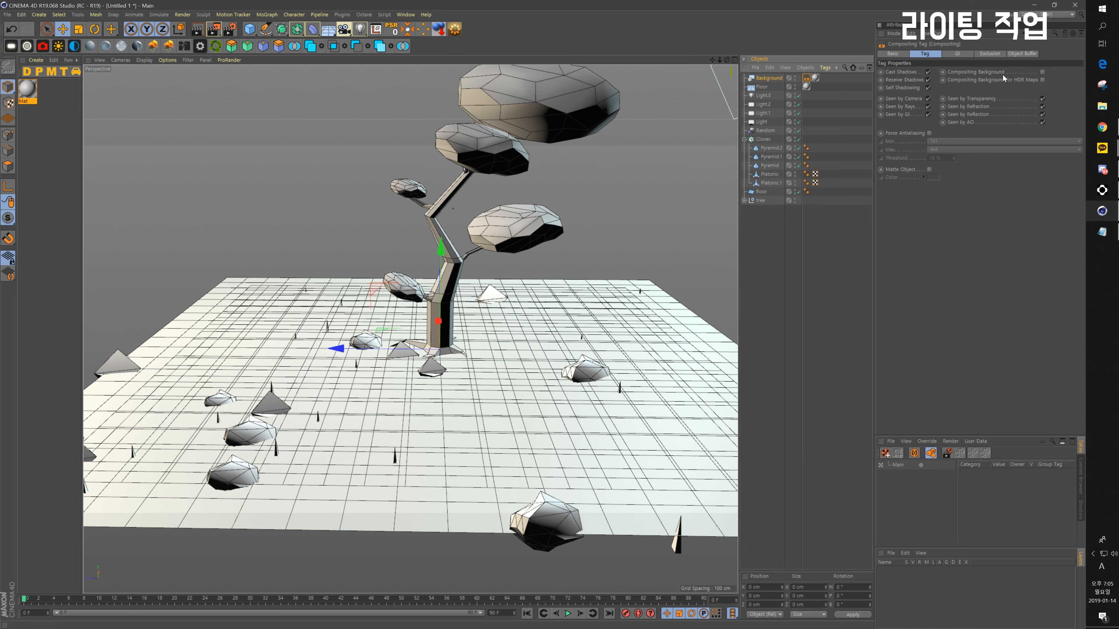
{"action": "left_click", "coordinate": [1042, 73]}
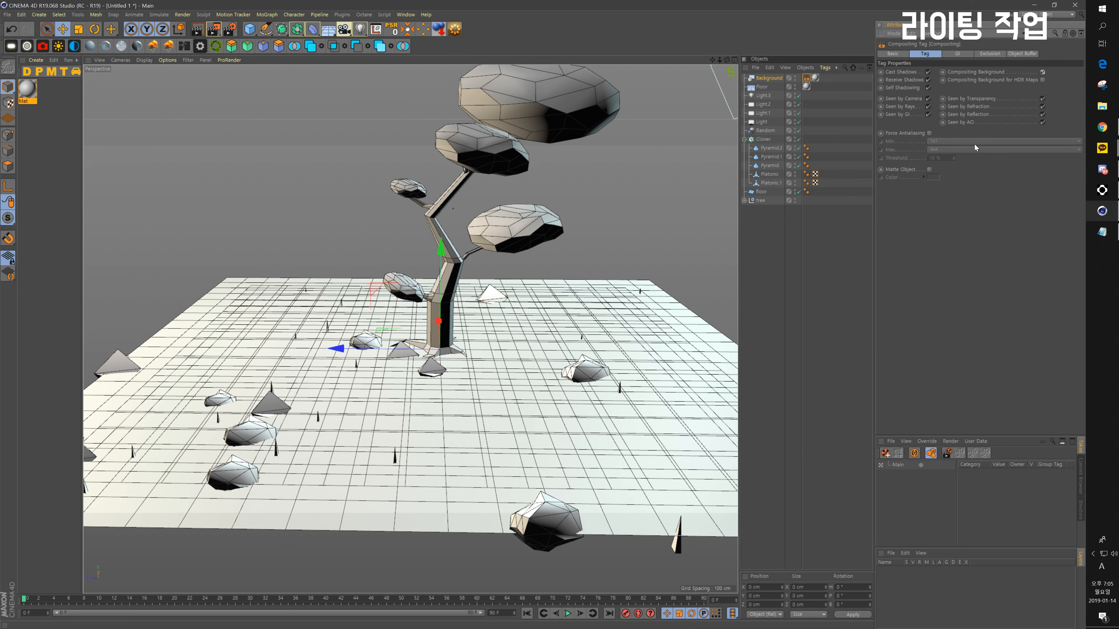
{"action": "left_click", "coordinate": [214, 29]}
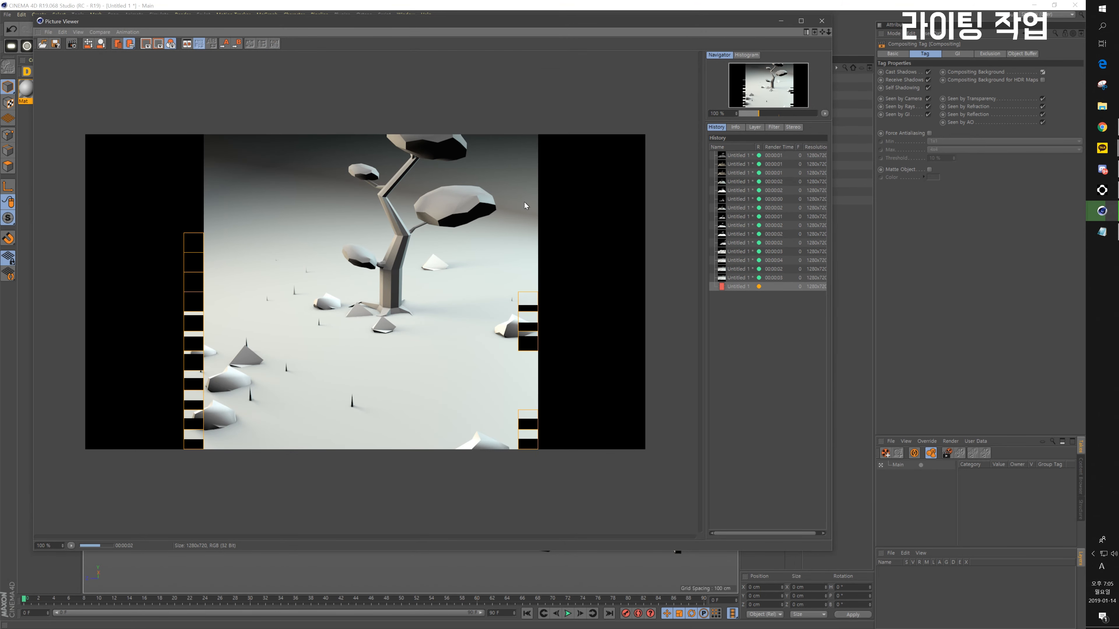
{"action": "left_click", "coordinate": [822, 20]}
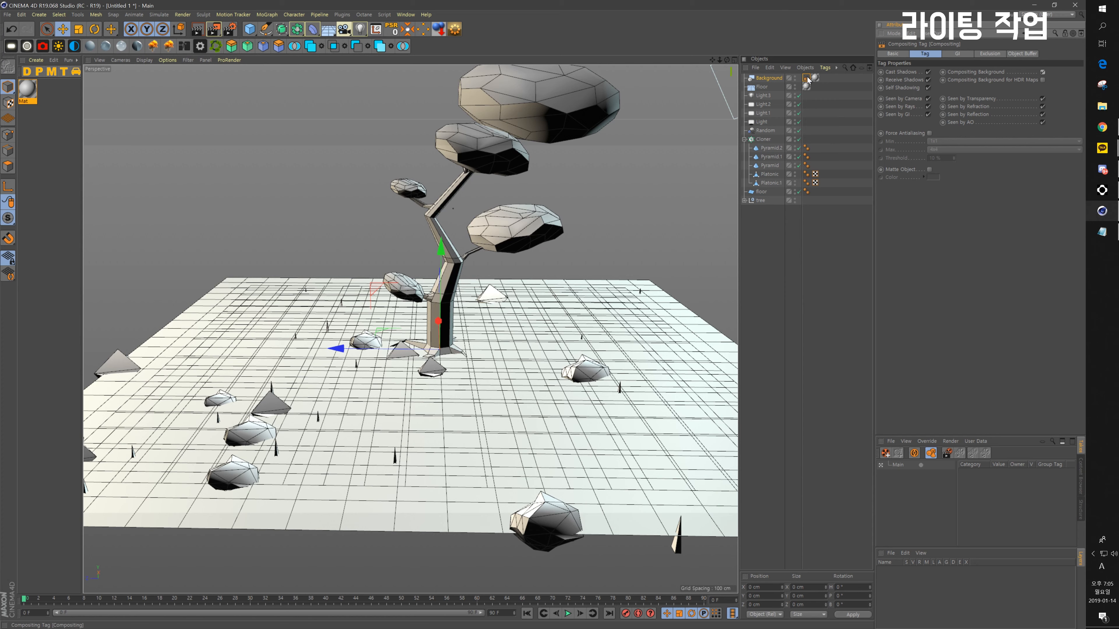
Step: Move the Compositing tag from the Background object to the Floor object and render the scene
{"action": "left_click_drag", "start_coordinate": [805, 79], "coordinate": [806, 86]}
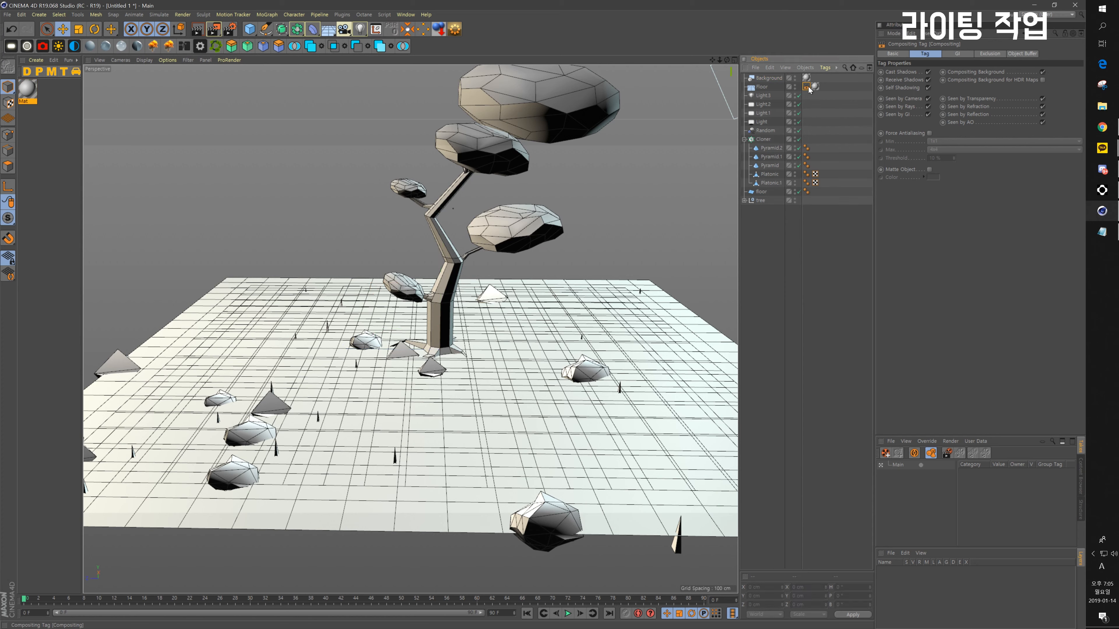
{"action": "left_click", "coordinate": [213, 29]}
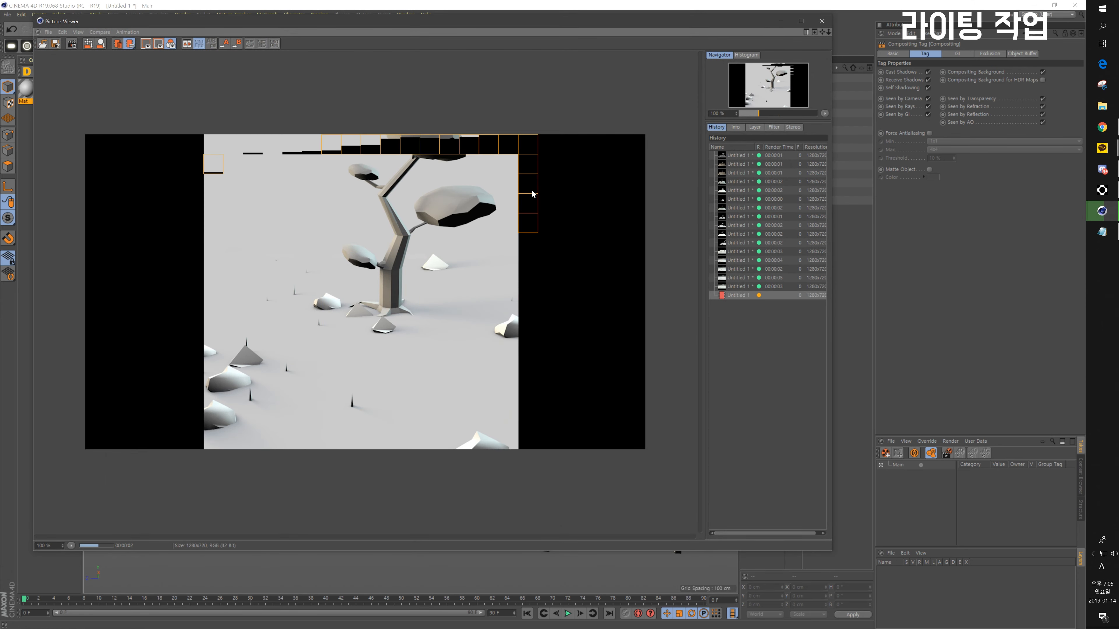
{"action": "left_click", "coordinate": [822, 22]}
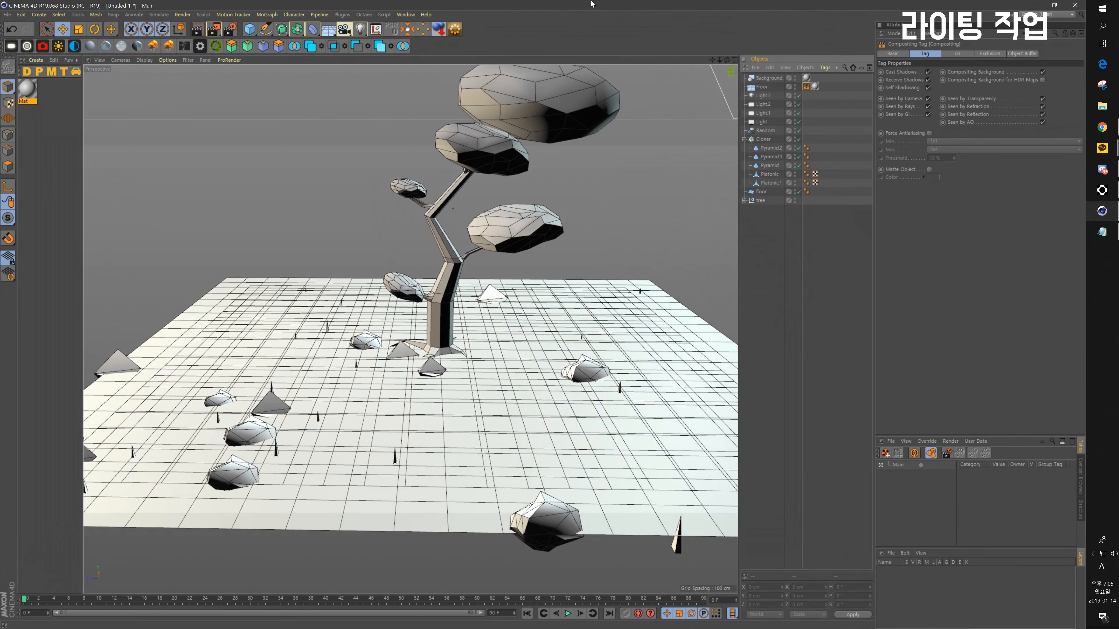
Step: Reframe the perspective view to show the whole tree and render the scene
{"action": "left_click_drag", "start_coordinate": [503, 274], "coordinate": [502, 253], "text": "alt"}
{"action": "mouse_move", "coordinate": [501, 252]}
{"action": "middle_mouse_down", "text": "alt"}
{"action": "mouse_move", "coordinate": [508, 281]}
{"action": "mouse_move", "coordinate": [483, 337]}
{"action": "middle_mouse_up", "text": "alt"}
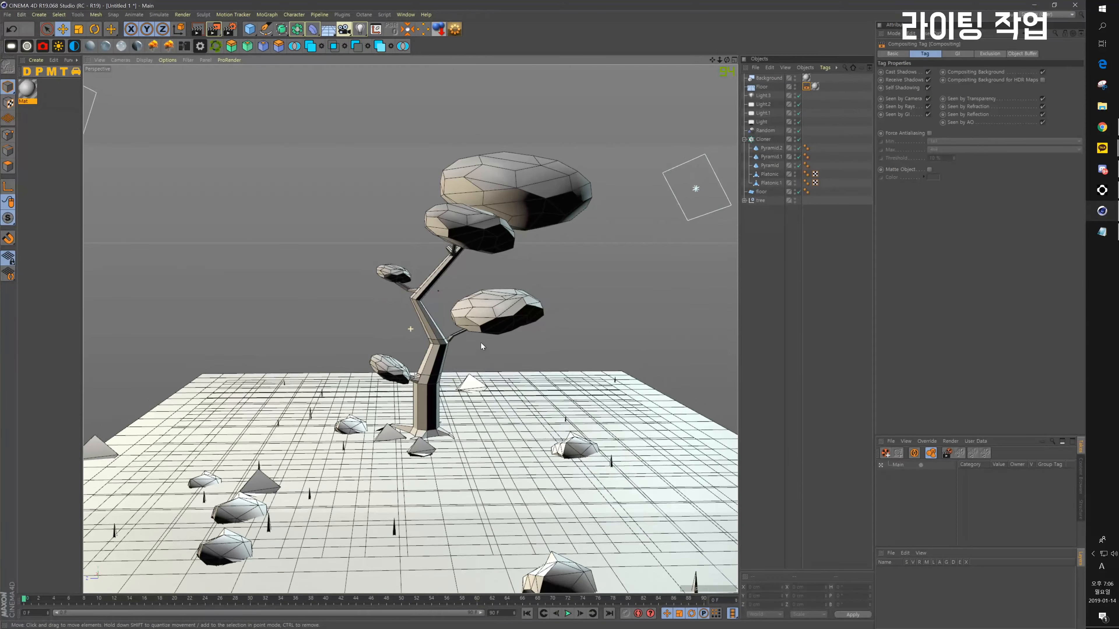
{"action": "left_click", "coordinate": [213, 29]}
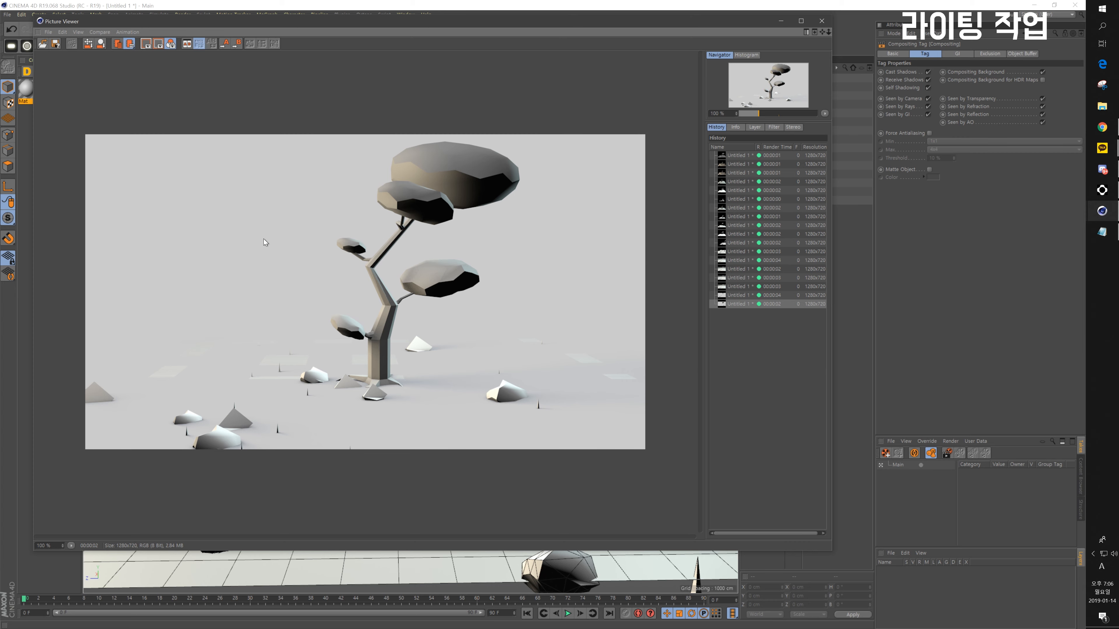
{"action": "left_click", "coordinate": [822, 22]}
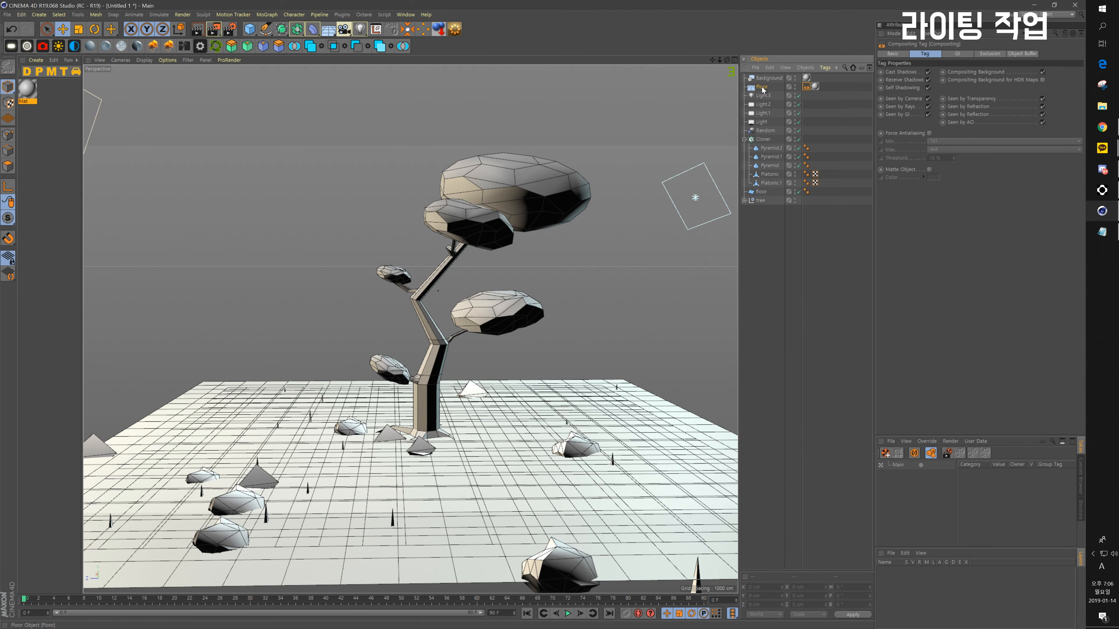
Step: Lower the Floor object slightly below the origin and render the scene
{"action": "left_click", "coordinate": [761, 86]}
{"action": "left_click_drag", "start_coordinate": [430, 340], "coordinate": [430, 342]}
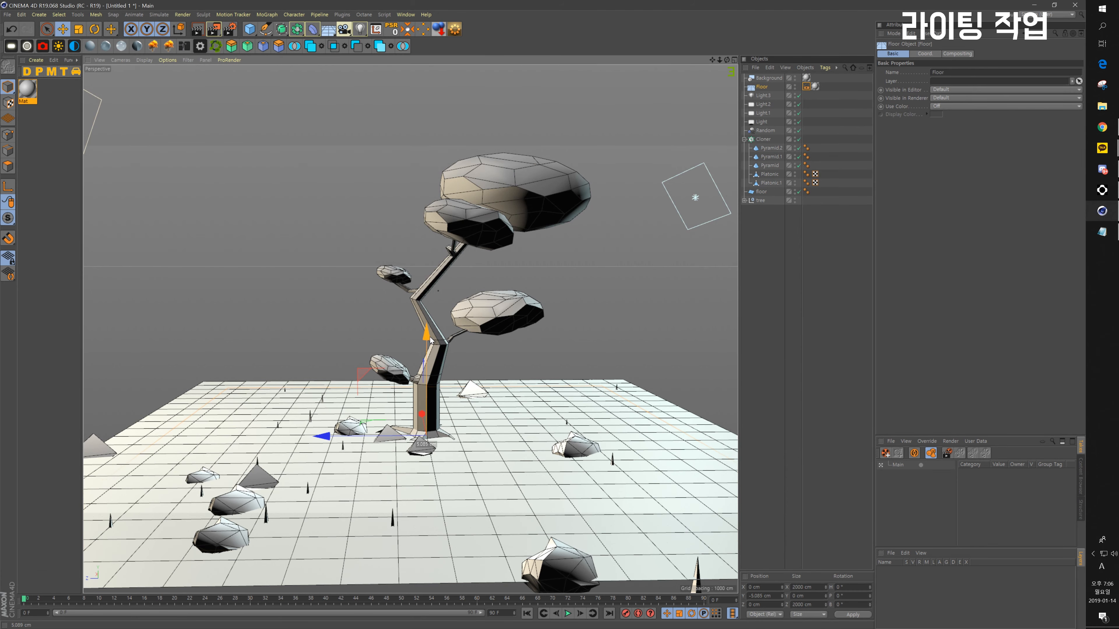
{"action": "key", "text": "shift+r"}
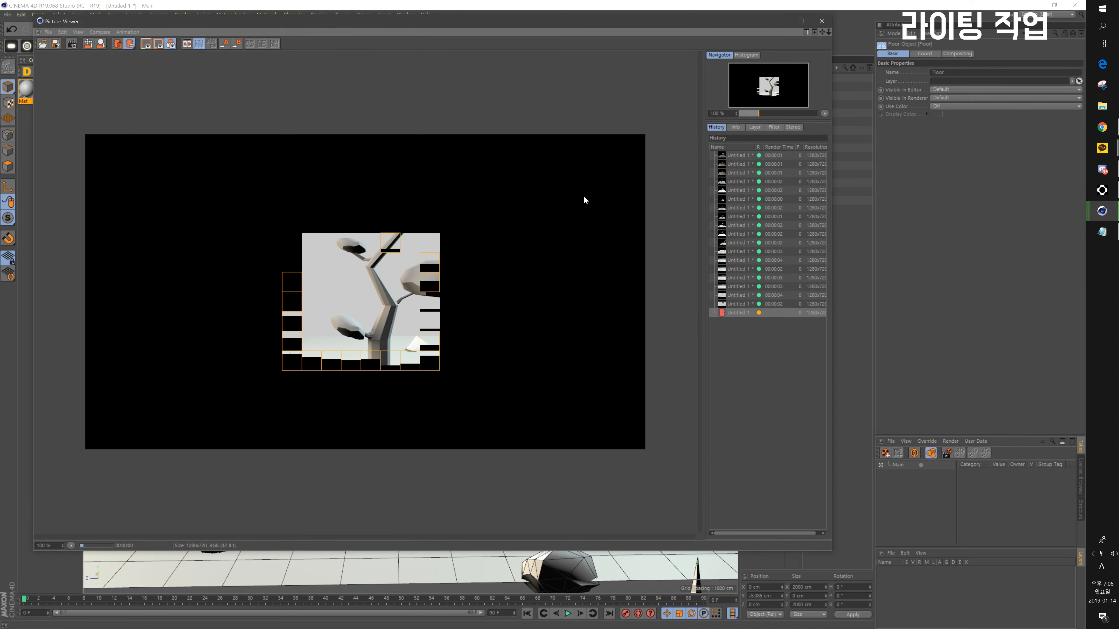
{"action": "left_click", "coordinate": [822, 22]}
Step: Raise the Floor object slightly above the ground plane, render the scene, and clear the selection
{"action": "left_click_drag", "start_coordinate": [430, 331], "coordinate": [428, 331]}
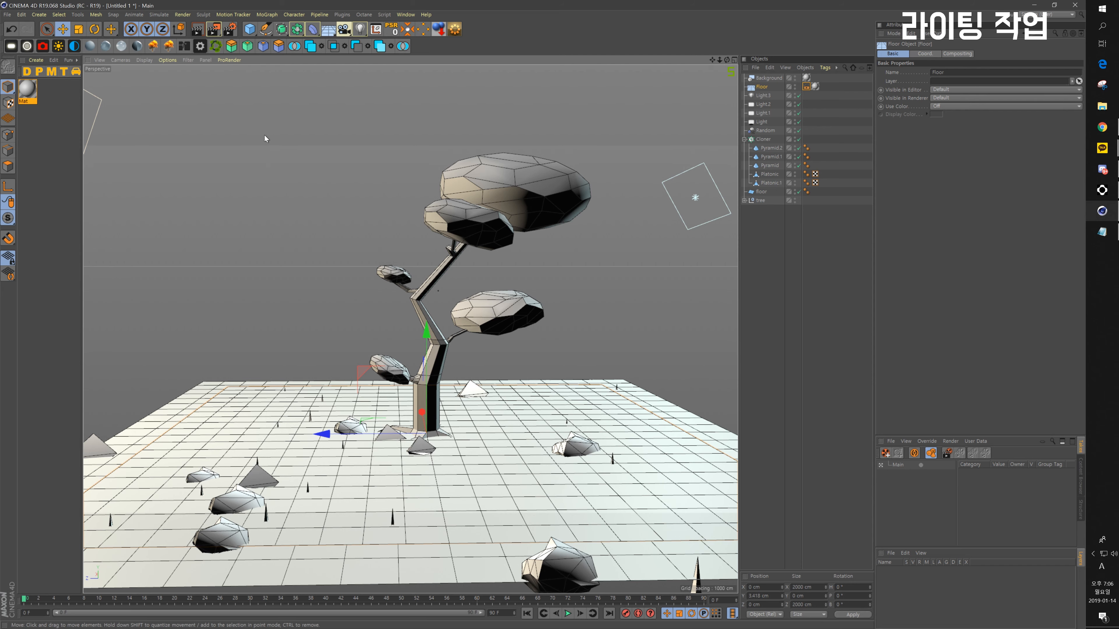
{"action": "left_click", "coordinate": [214, 30]}
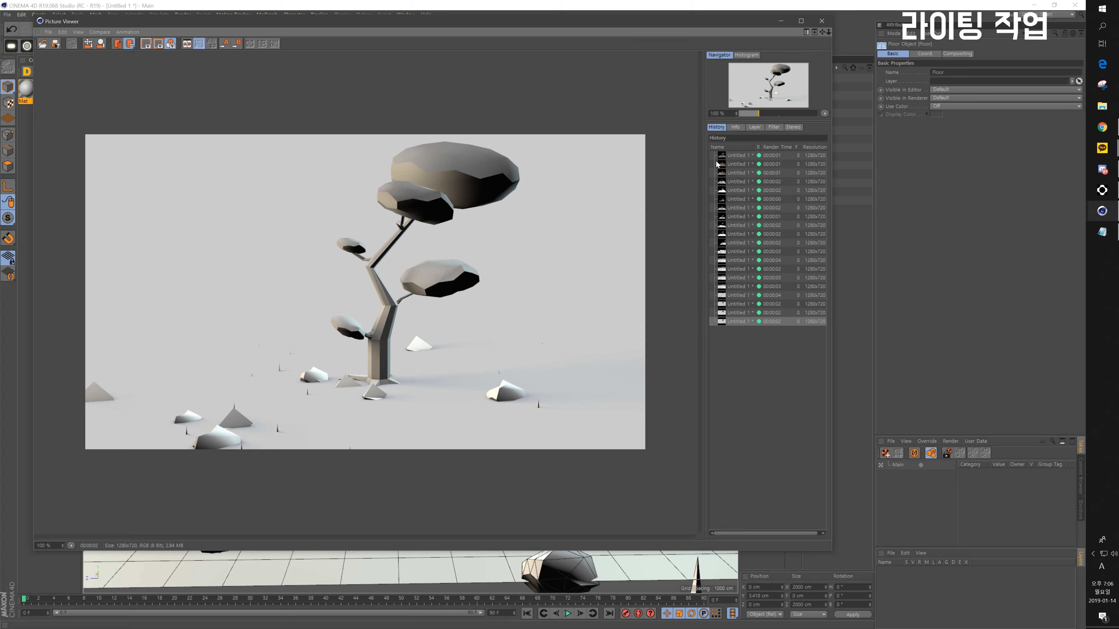
{"action": "left_click", "coordinate": [822, 20]}
{"action": "left_click", "coordinate": [337, 171]}
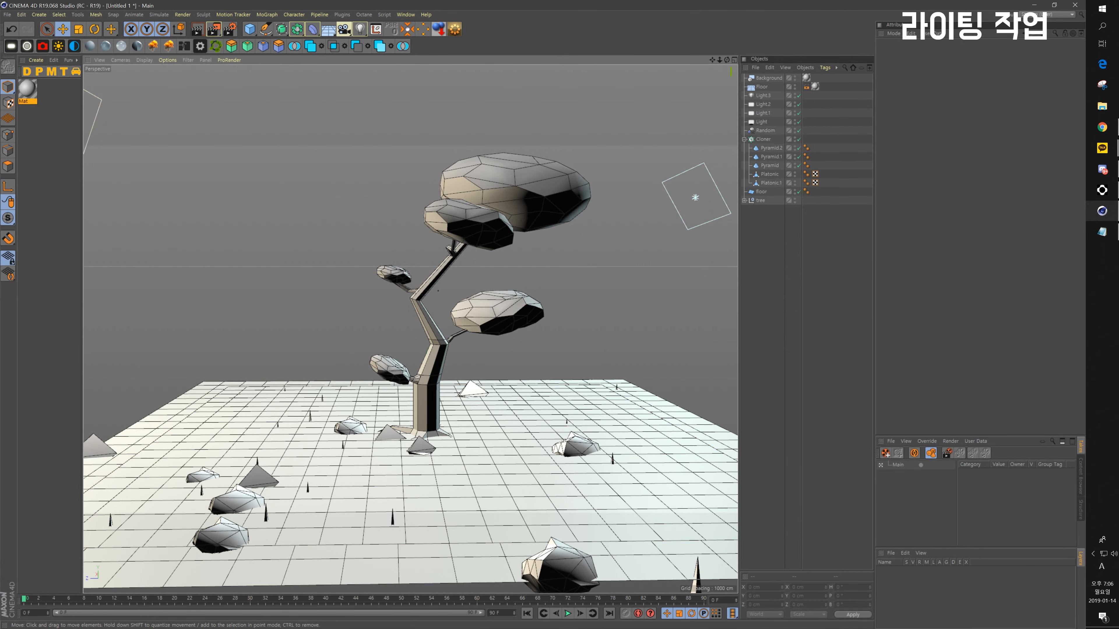
{"action": "key", "text": "alt+Tab"}
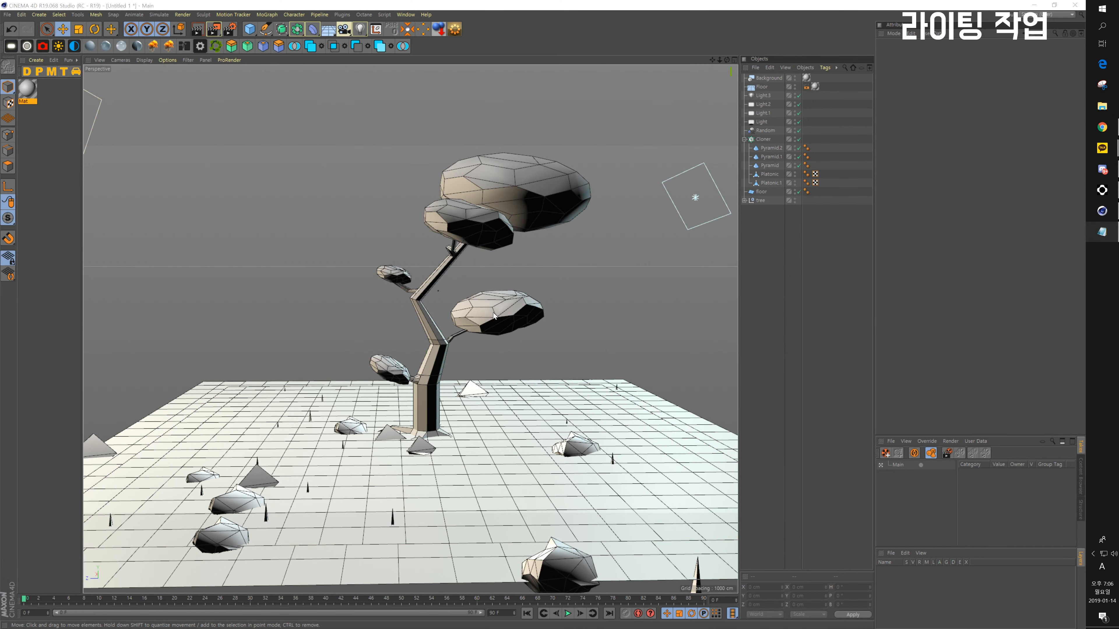
{"action": "left_click", "coordinate": [699, 5]}
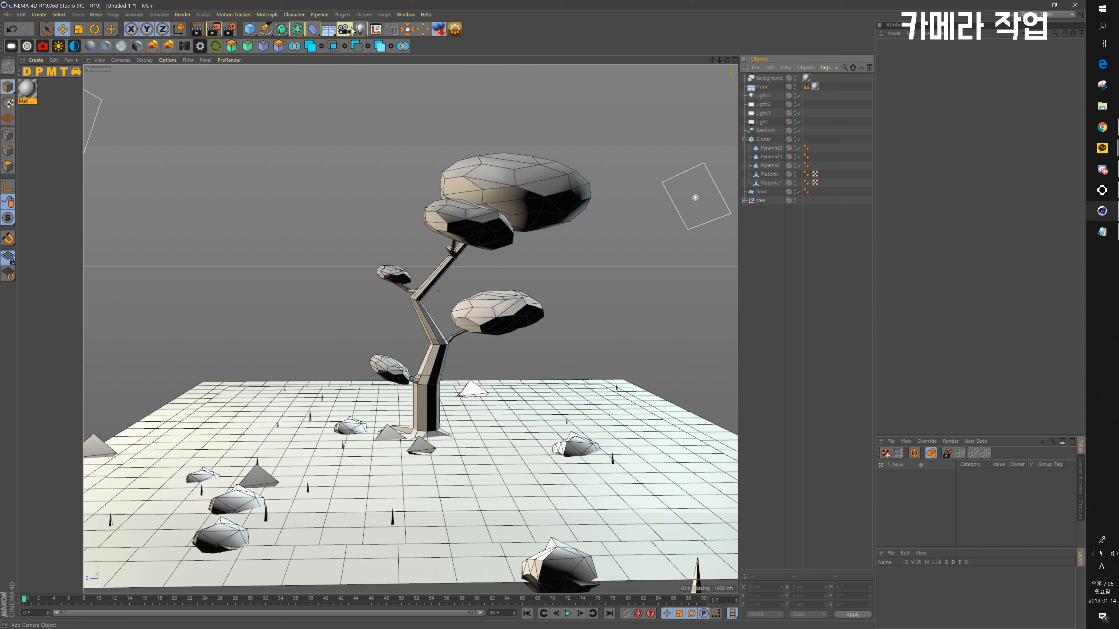
Step: Add a Camera object, set its focal length to 200 mm, and look through it
{"action": "left_click", "coordinate": [344, 30]}
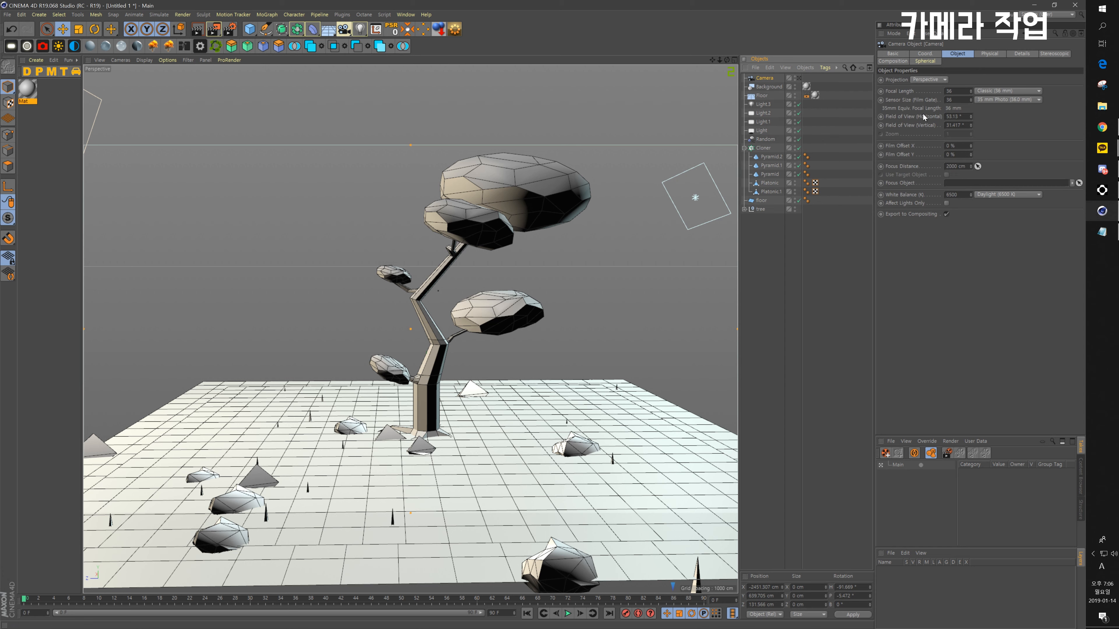
{"action": "double_click", "coordinate": [950, 91]}
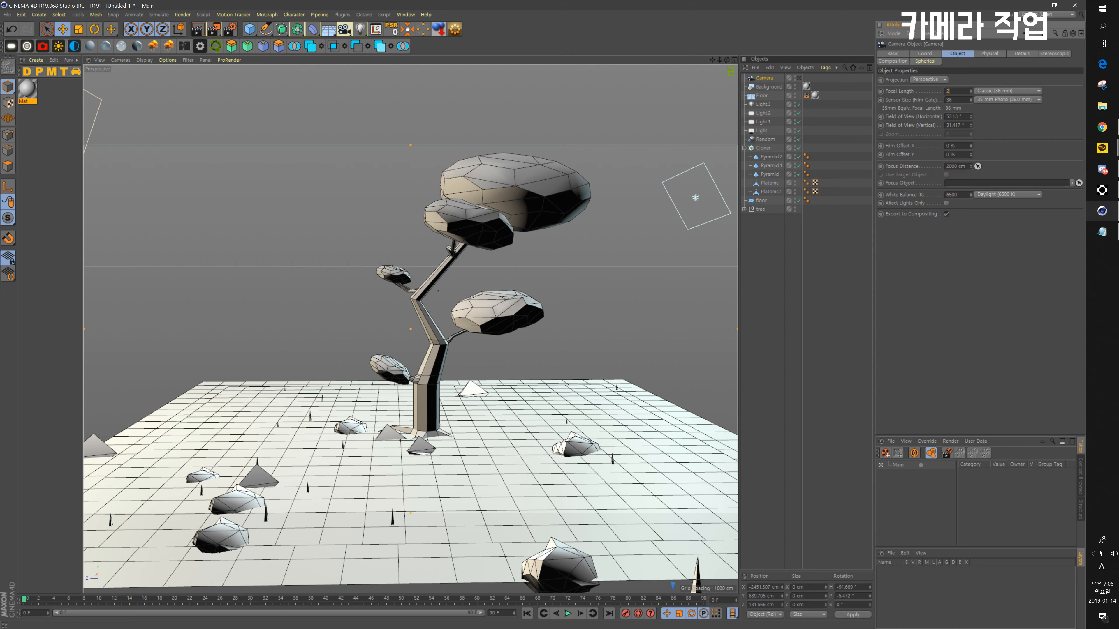
{"action": "key", "text": "Return"}
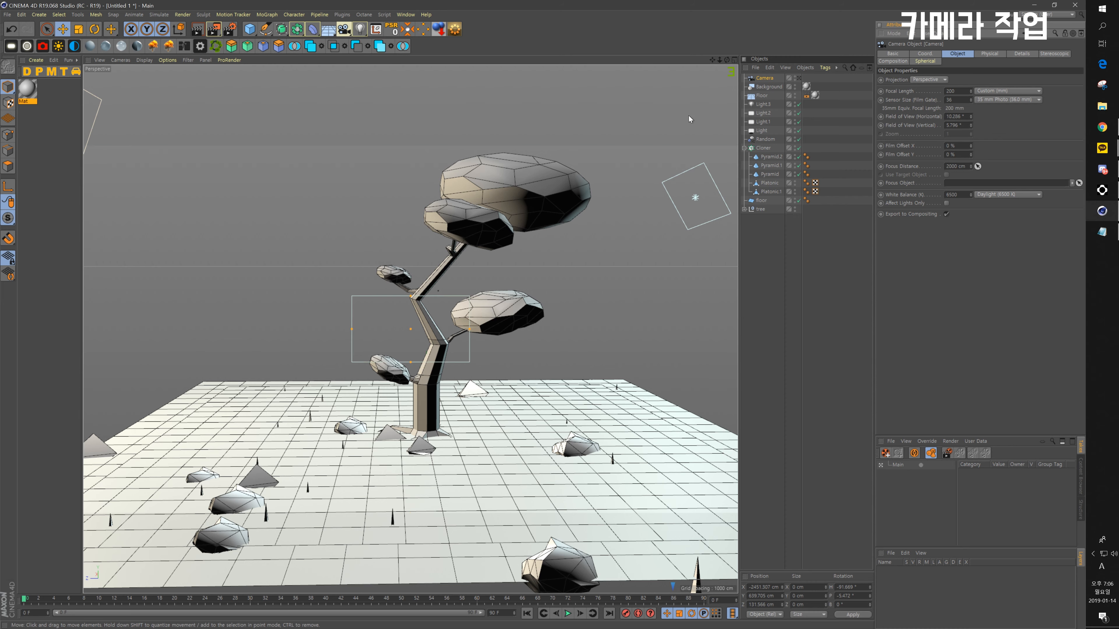
{"action": "left_click", "coordinate": [799, 79]}
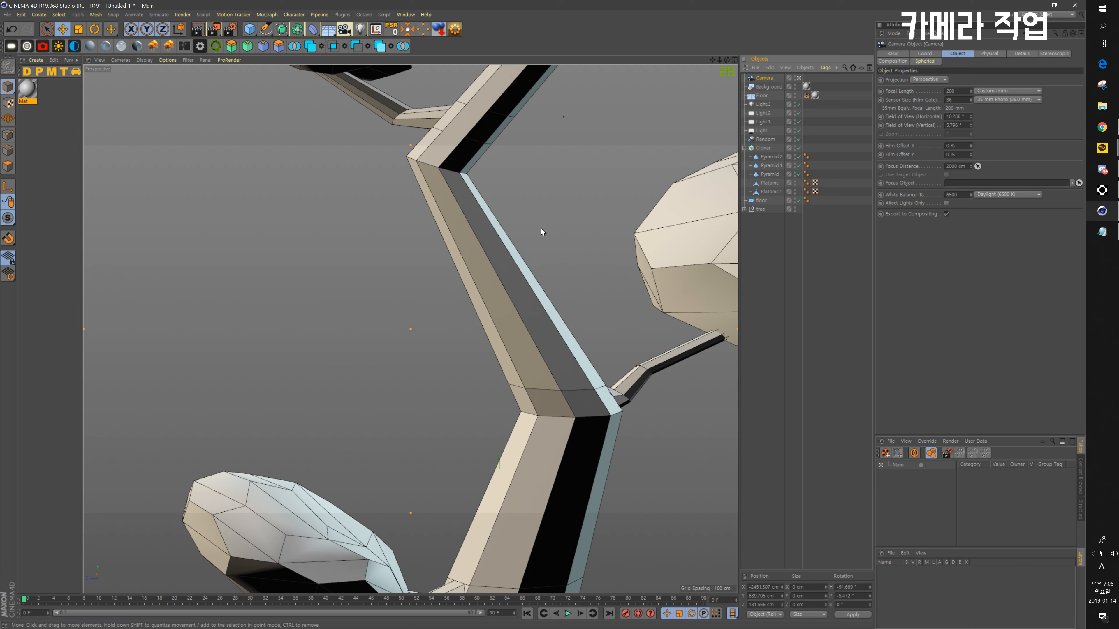
Step: Pull the camera back until the whole tree and its surrounding ground are framed, and render the scene to check the composition
{"action": "scroll", "coordinate": [541, 229], "scroll_direction": "down", "scroll_amount": 3}
{"action": "scroll", "coordinate": [541, 229], "scroll_direction": "down", "scroll_amount": 10}
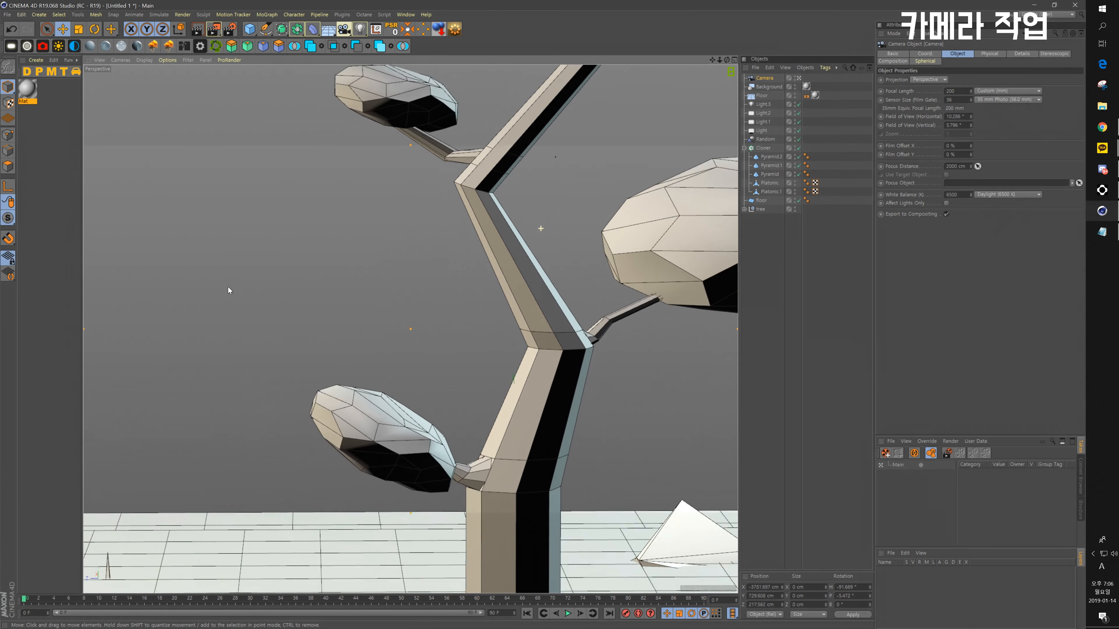
{"action": "right_click_drag", "start_coordinate": [430, 364], "coordinate": [400, 372], "text": "alt"}
{"action": "middle_click_drag", "start_coordinate": [584, 355], "coordinate": [438, 442], "text": "alt"}
{"action": "left_click_drag", "start_coordinate": [453, 442], "coordinate": [453, 442], "text": "alt"}
{"action": "middle_click_drag", "start_coordinate": [456, 439], "coordinate": [456, 409], "text": "alt"}
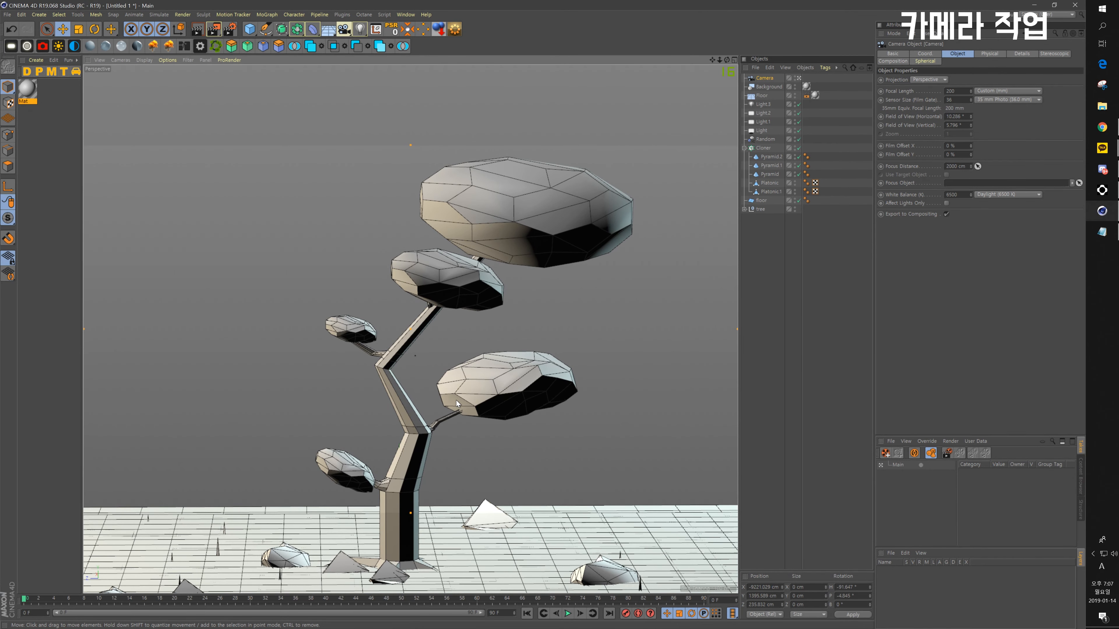
{"action": "right_click_drag", "start_coordinate": [456, 401], "coordinate": [331, 386], "text": "alt"}
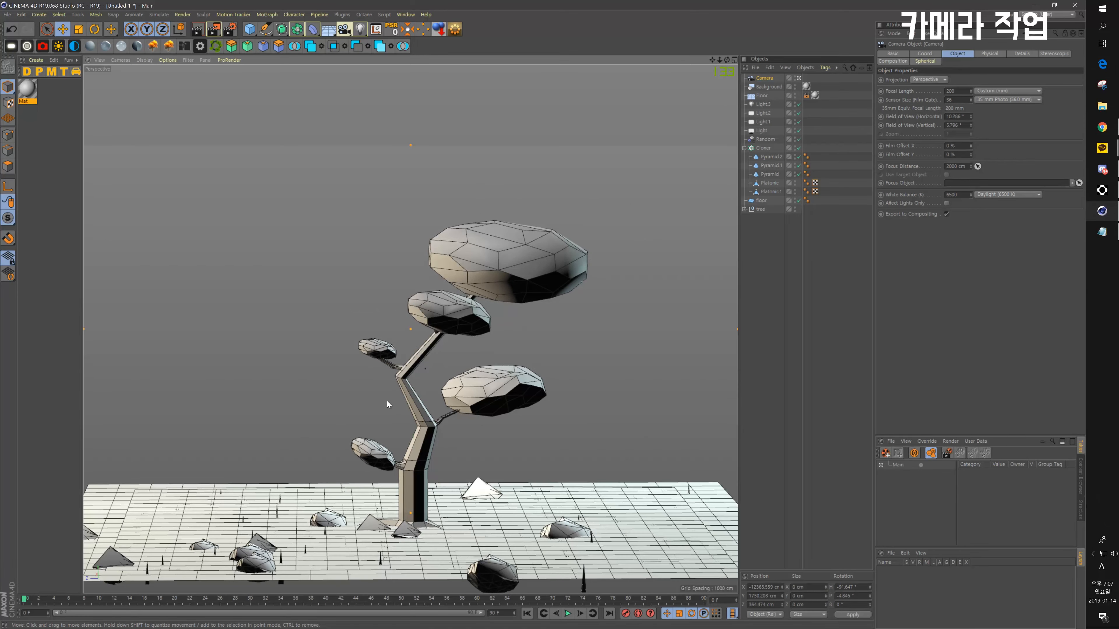
{"action": "left_click_drag", "start_coordinate": [386, 401], "coordinate": [419, 410], "text": "alt"}
{"action": "middle_click_drag", "start_coordinate": [477, 419], "coordinate": [378, 352], "text": "alt"}
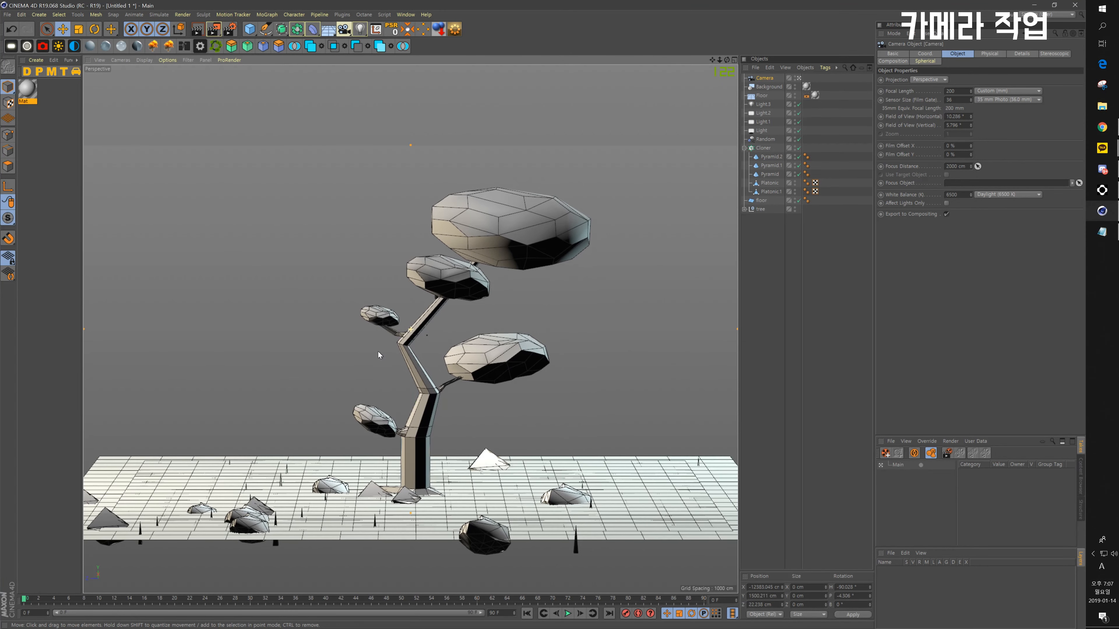
{"action": "left_click", "coordinate": [212, 33]}
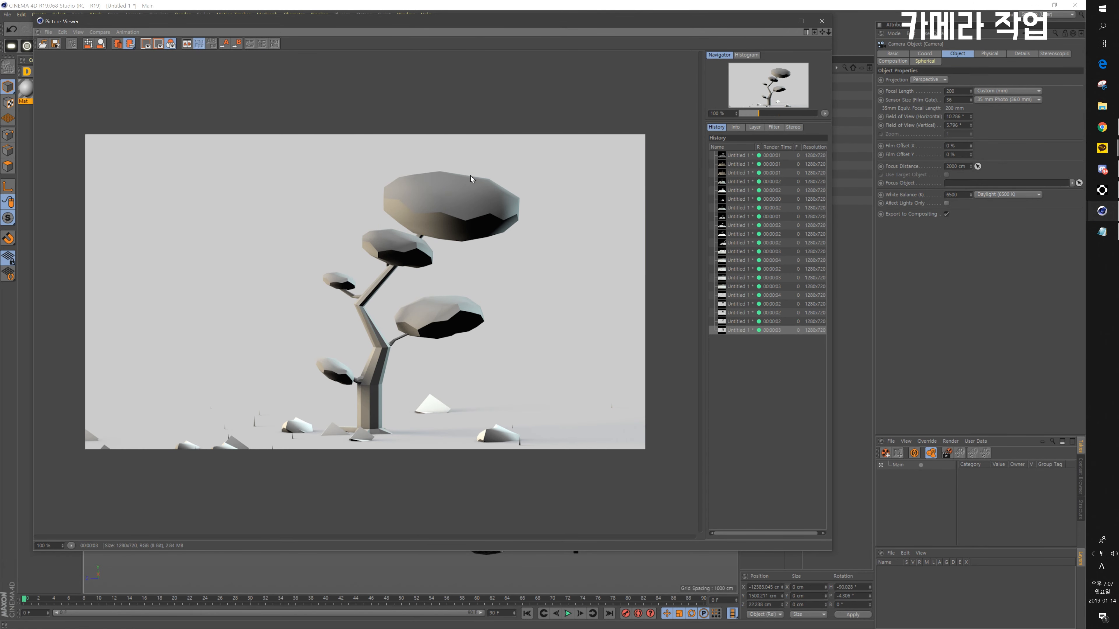
{"action": "left_click", "coordinate": [821, 21]}
Step: Lower the camera to a nearly level viewing angle on the tree and render the scene again
{"action": "left_click_drag", "start_coordinate": [454, 280], "coordinate": [464, 257], "text": "alt"}
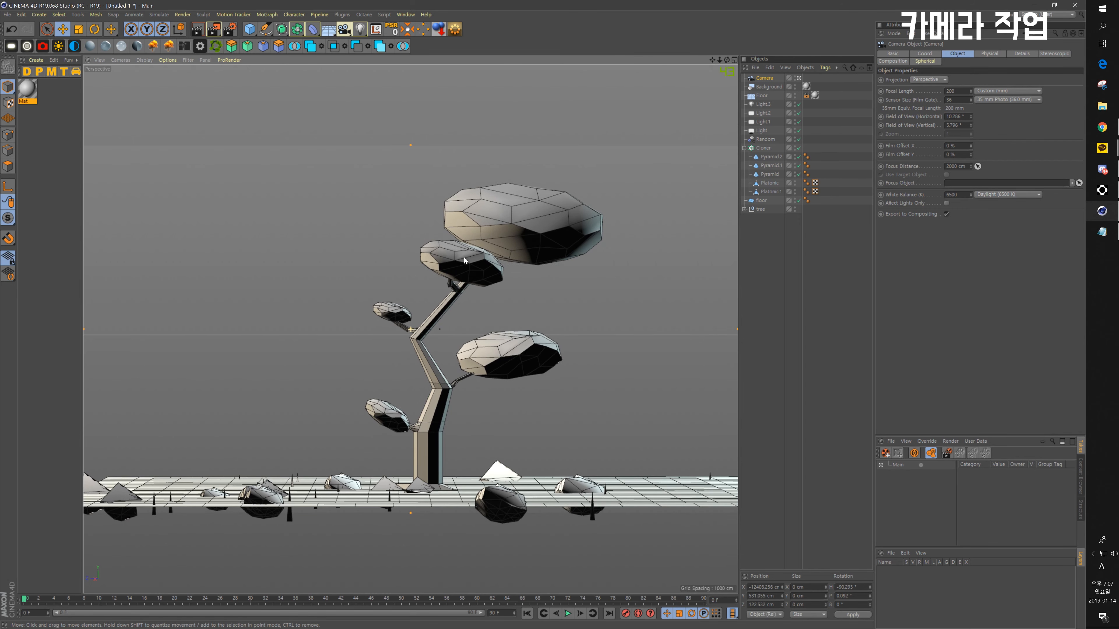
{"action": "left_click", "coordinate": [225, 28]}
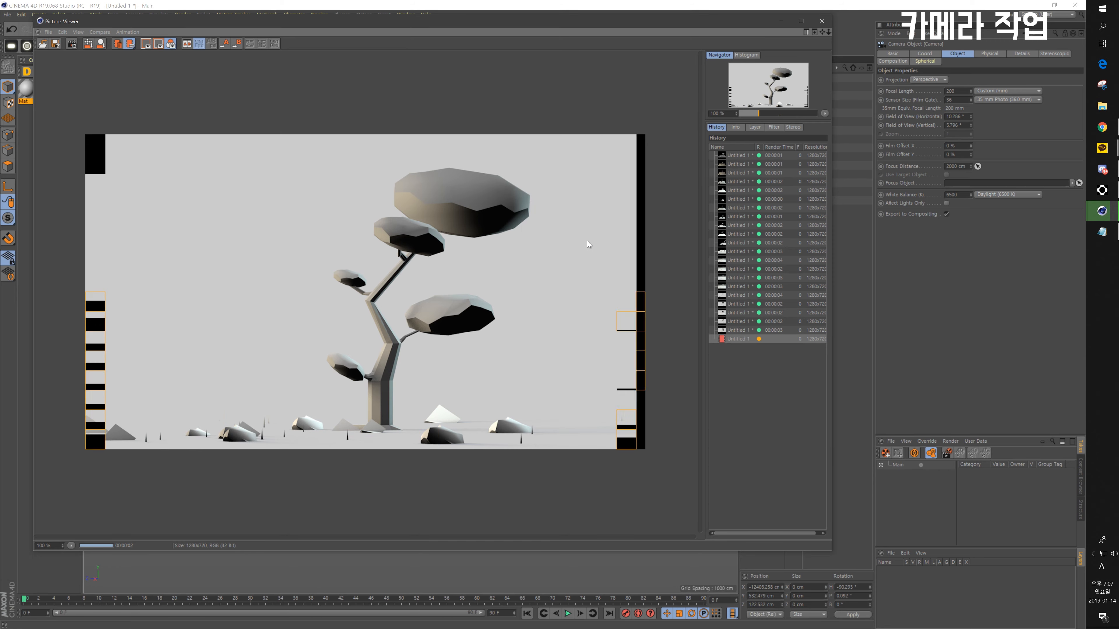
{"action": "left_click", "coordinate": [822, 21]}
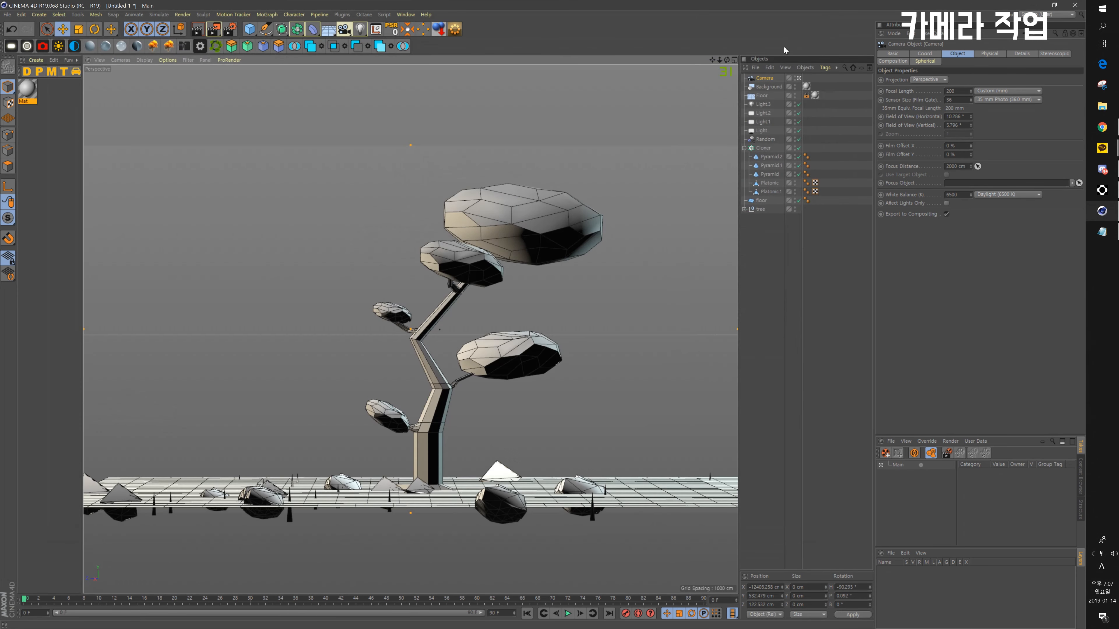
Step: Add a Protection tag to the Camera object to lock its framing, and clear the selection
{"action": "right_click", "coordinate": [769, 81]}
{"action": "mouse_move", "coordinate": [793, 85]}
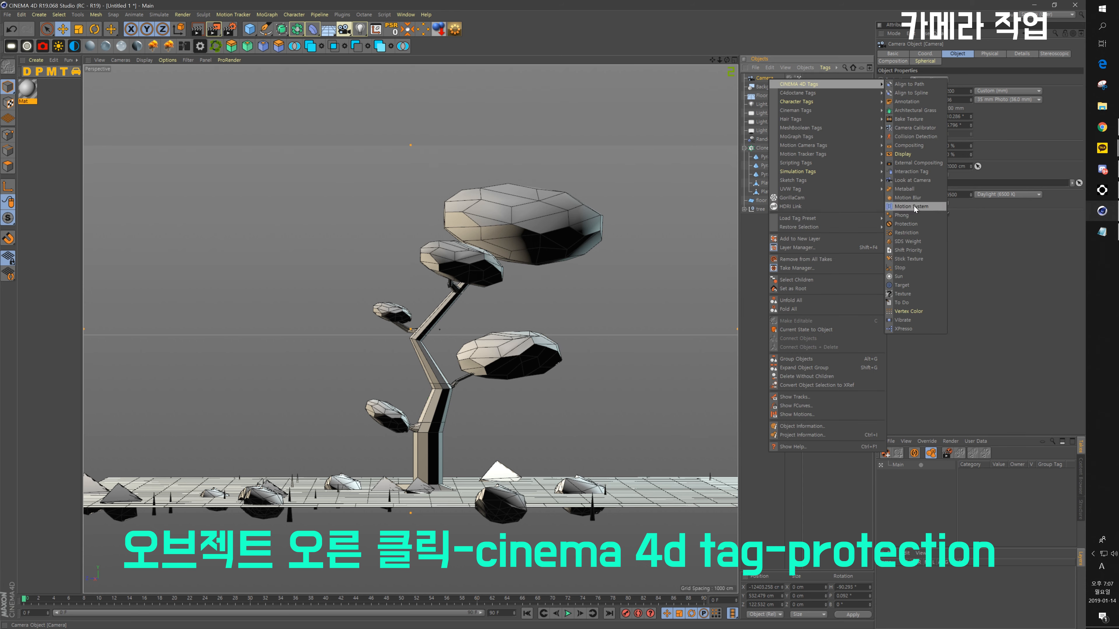
{"action": "left_click", "coordinate": [906, 225]}
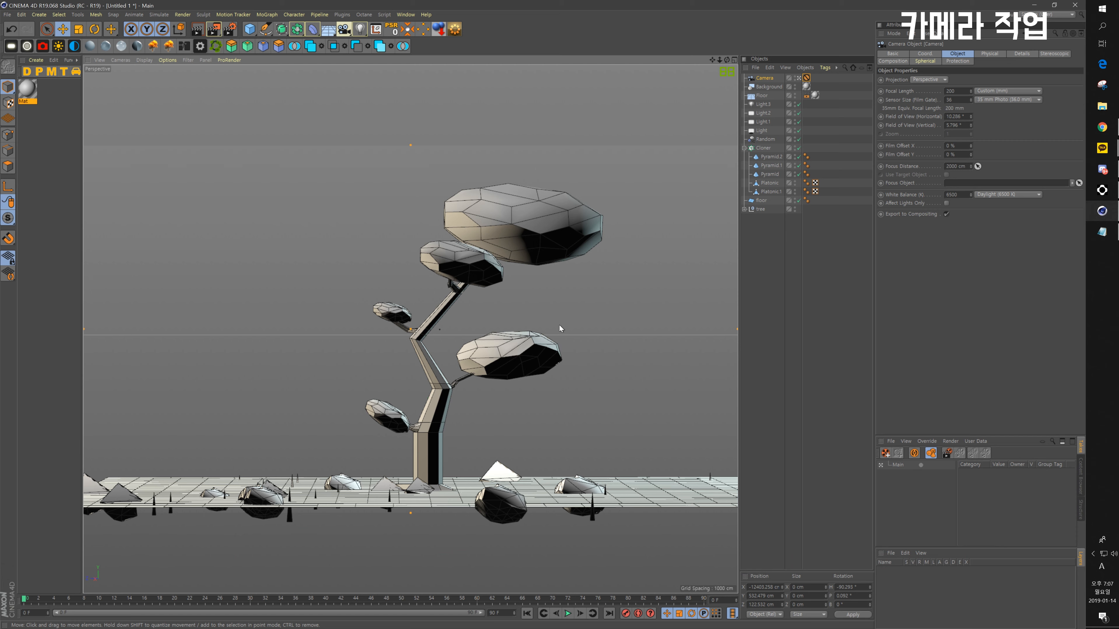
{"action": "left_click", "coordinate": [752, 276]}
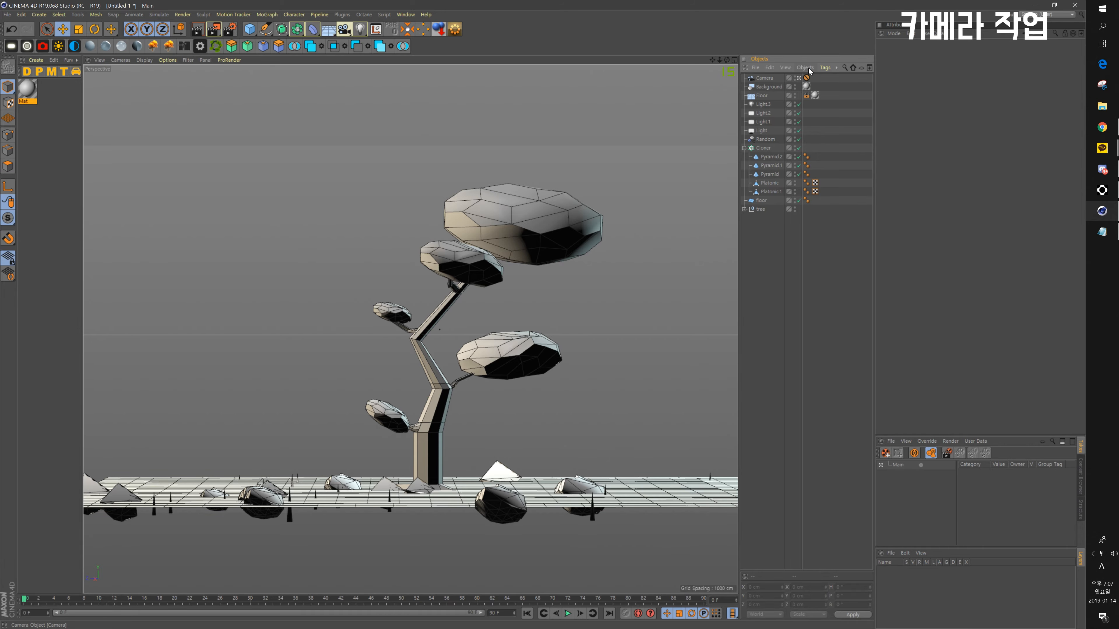
Step: Leave the camera view, examine the scene from other angles, and return to the protected camera view
{"action": "left_click", "coordinate": [799, 78]}
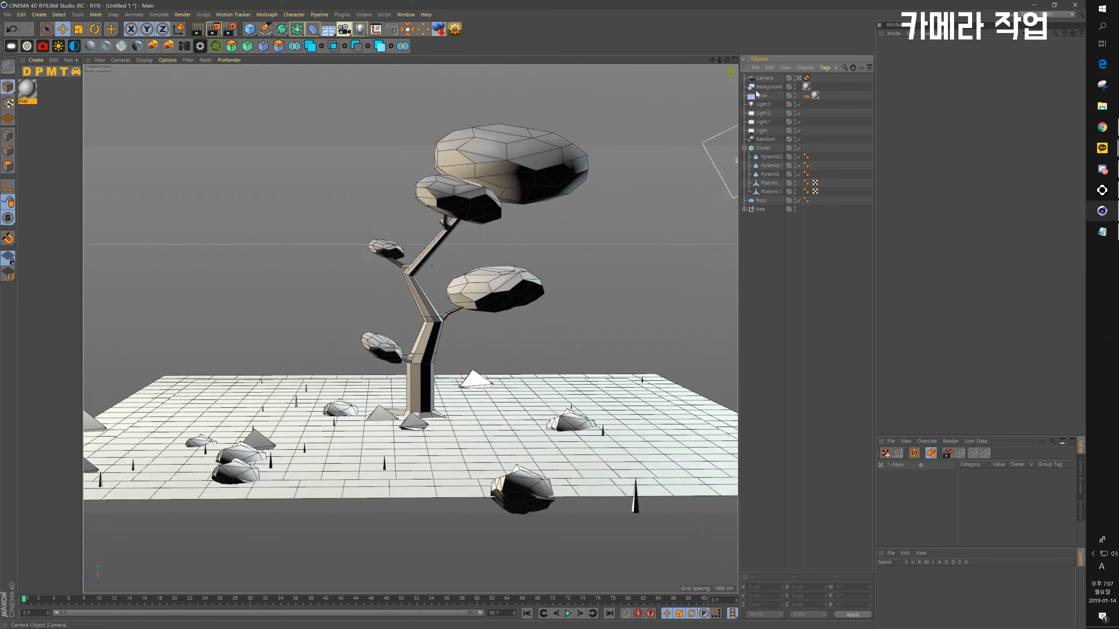
{"action": "left_click_drag", "start_coordinate": [545, 230], "coordinate": [340, 266], "text": "alt"}
{"action": "middle_click_drag", "start_coordinate": [505, 289], "coordinate": [554, 291], "text": "alt"}
{"action": "left_click_drag", "start_coordinate": [554, 291], "coordinate": [718, 225], "text": "alt"}
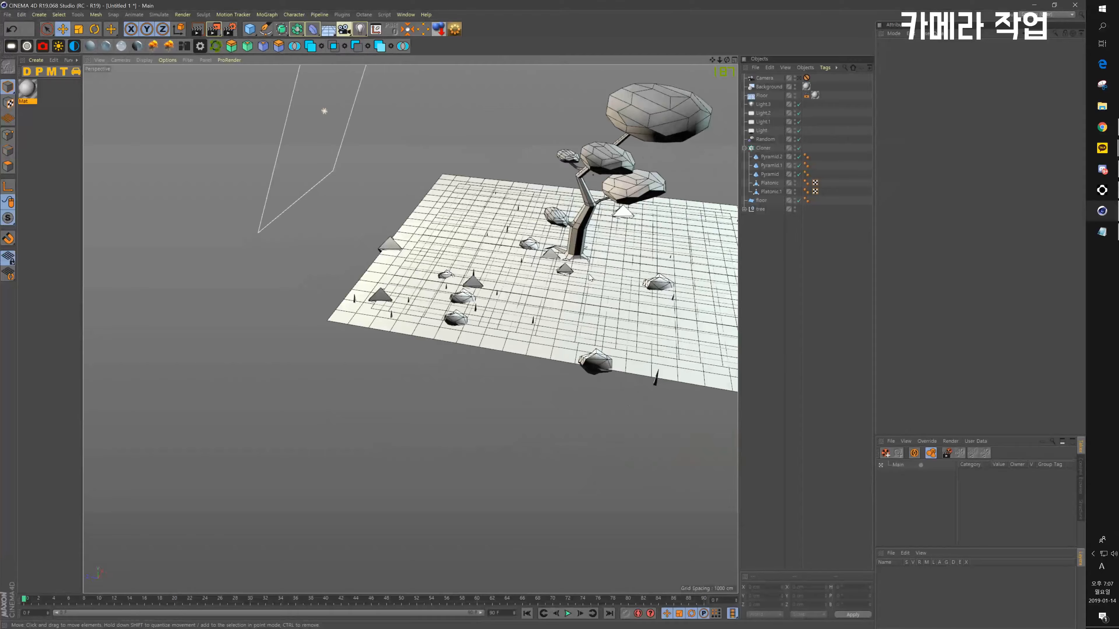
{"action": "middle_click_drag", "start_coordinate": [718, 225], "coordinate": [551, 282], "text": "alt"}
{"action": "left_click_drag", "start_coordinate": [551, 283], "coordinate": [390, 270], "text": "alt"}
{"action": "middle_click_drag", "start_coordinate": [390, 270], "coordinate": [496, 307], "text": "alt"}
{"action": "left_click_drag", "start_coordinate": [495, 308], "coordinate": [561, 293], "text": "alt"}
{"action": "middle_click_drag", "start_coordinate": [566, 268], "coordinate": [507, 346], "text": "alt"}
{"action": "left_click_drag", "start_coordinate": [507, 346], "coordinate": [393, 328], "text": "alt"}
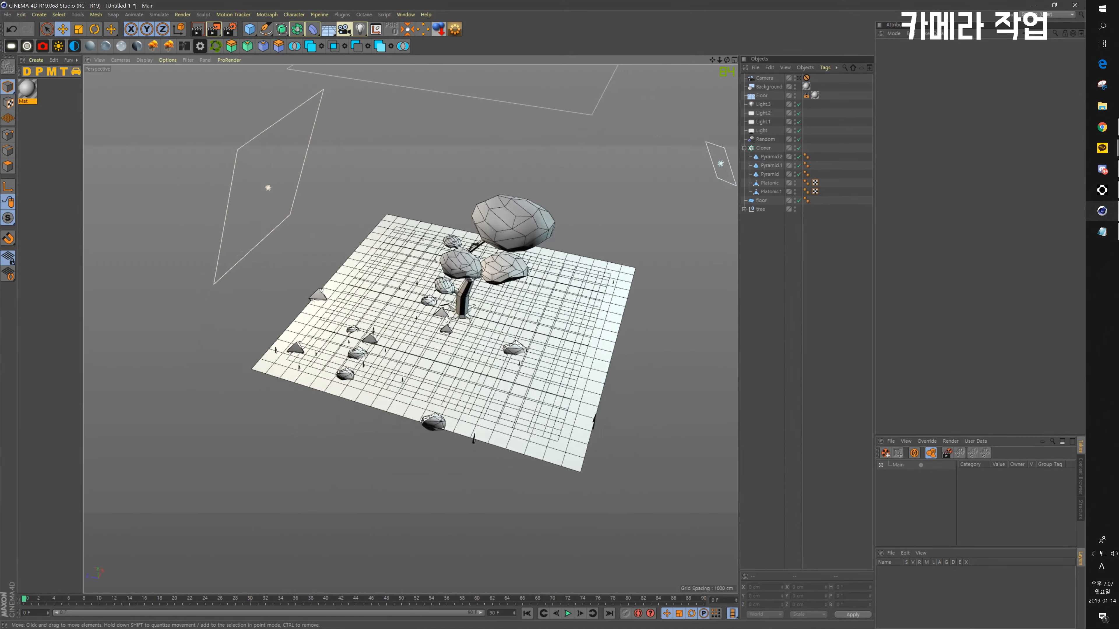
{"action": "middle_click_drag", "start_coordinate": [392, 328], "coordinate": [382, 378], "text": "alt"}
{"action": "left_click", "coordinate": [797, 78]}
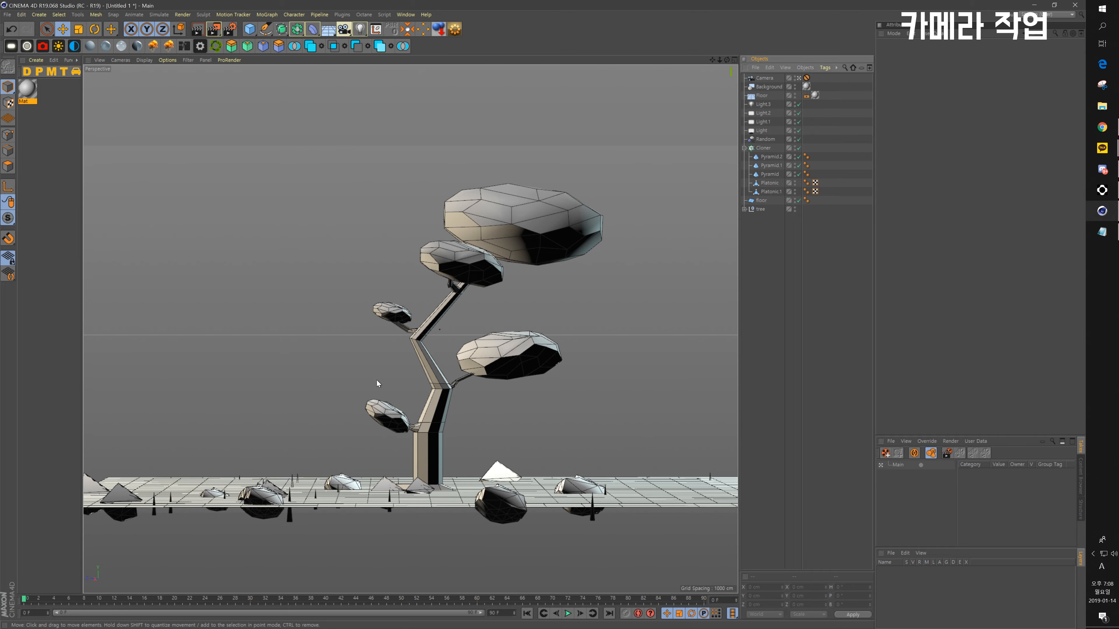
Step: Switch back to the free editor view of the tree and create a new material named leaf
{"action": "left_click", "coordinate": [799, 78]}
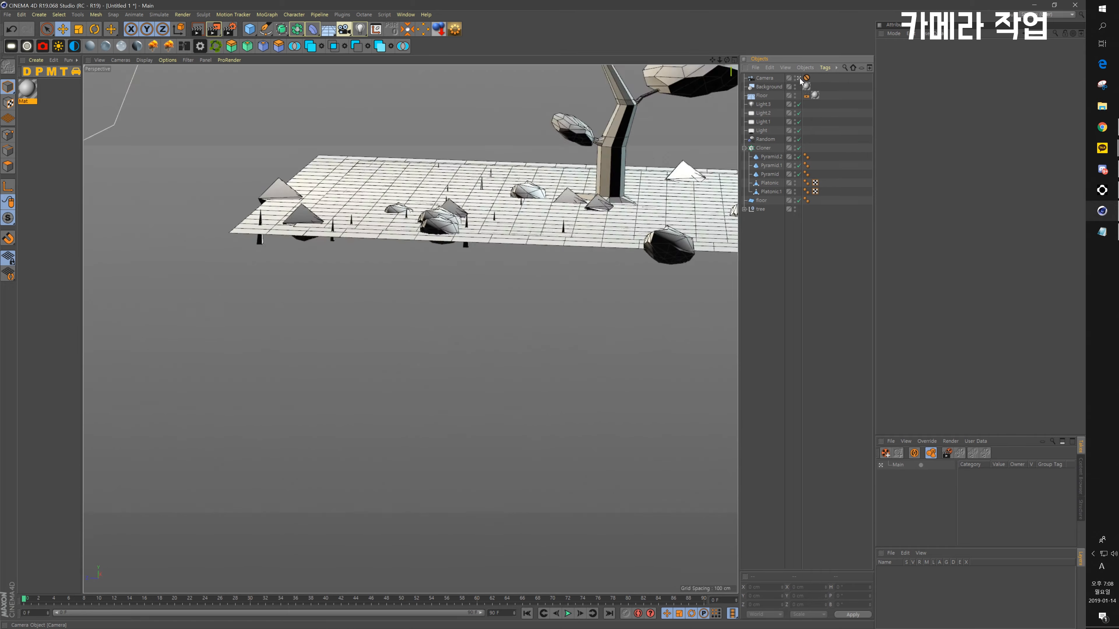
{"action": "scroll", "coordinate": [505, 160], "scroll_direction": "down", "scroll_amount": 5}
{"action": "left_click_drag", "start_coordinate": [525, 119], "coordinate": [505, 160], "text": "alt"}
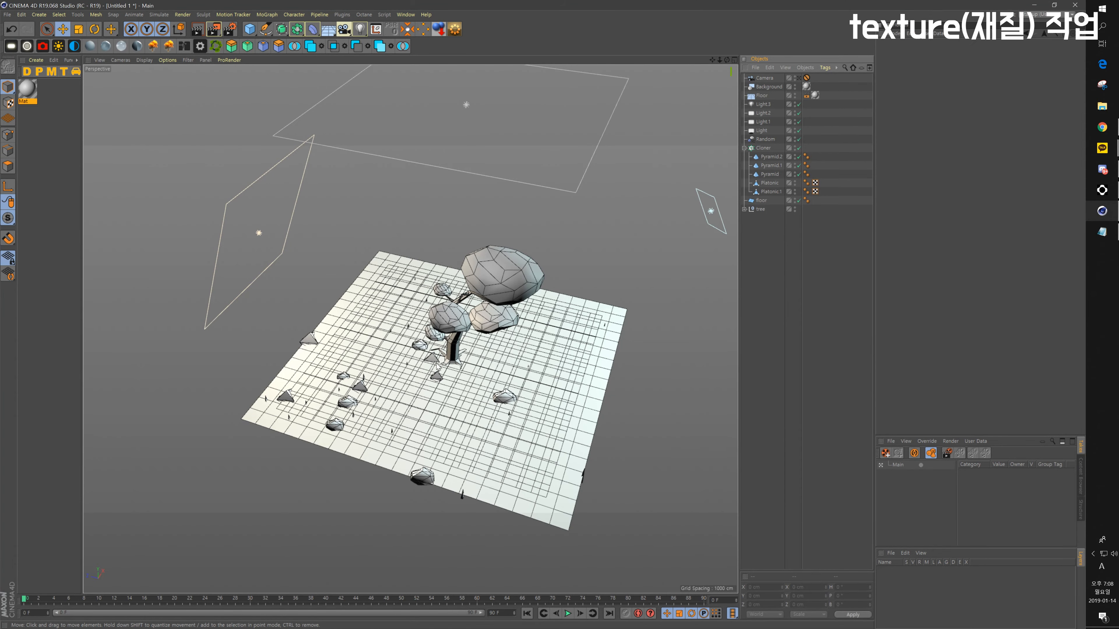
{"action": "scroll", "coordinate": [457, 340], "scroll_direction": "up", "scroll_amount": 10}
{"action": "left_click_drag", "start_coordinate": [438, 337], "coordinate": [524, 246], "text": "alt"}
{"action": "middle_click_drag", "start_coordinate": [525, 246], "coordinate": [476, 378], "text": "alt"}
{"action": "left_click_drag", "start_coordinate": [342, 219], "coordinate": [582, 200], "text": "alt"}
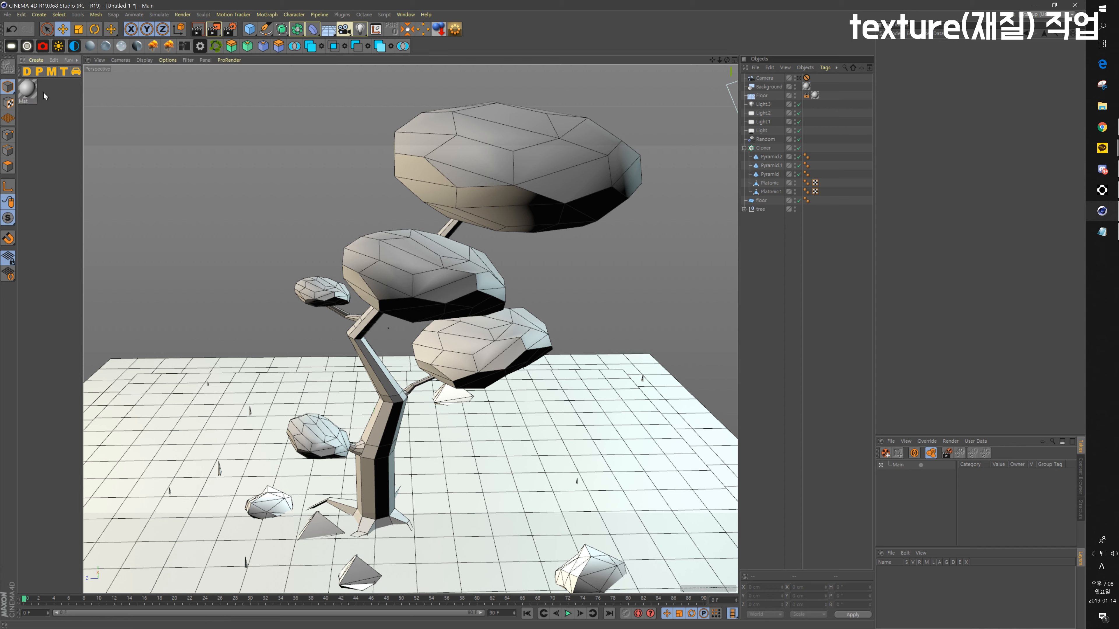
{"action": "double_click", "coordinate": [46, 94]}
{"action": "double_click", "coordinate": [30, 102]}
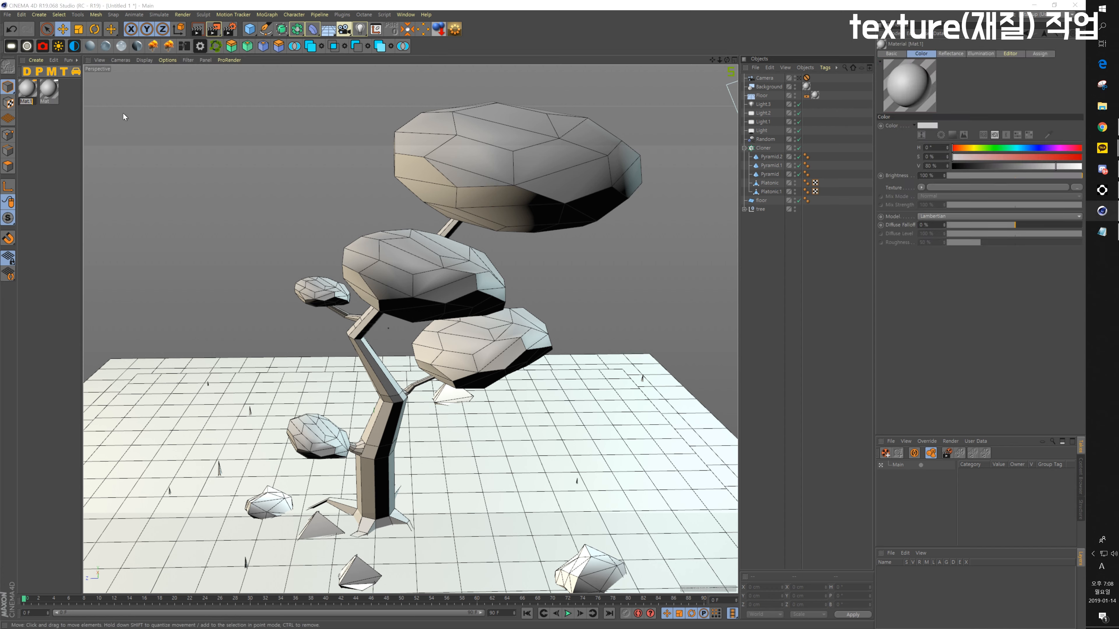
{"action": "type", "text": "leaf"}
{"action": "key", "text": "Return"}
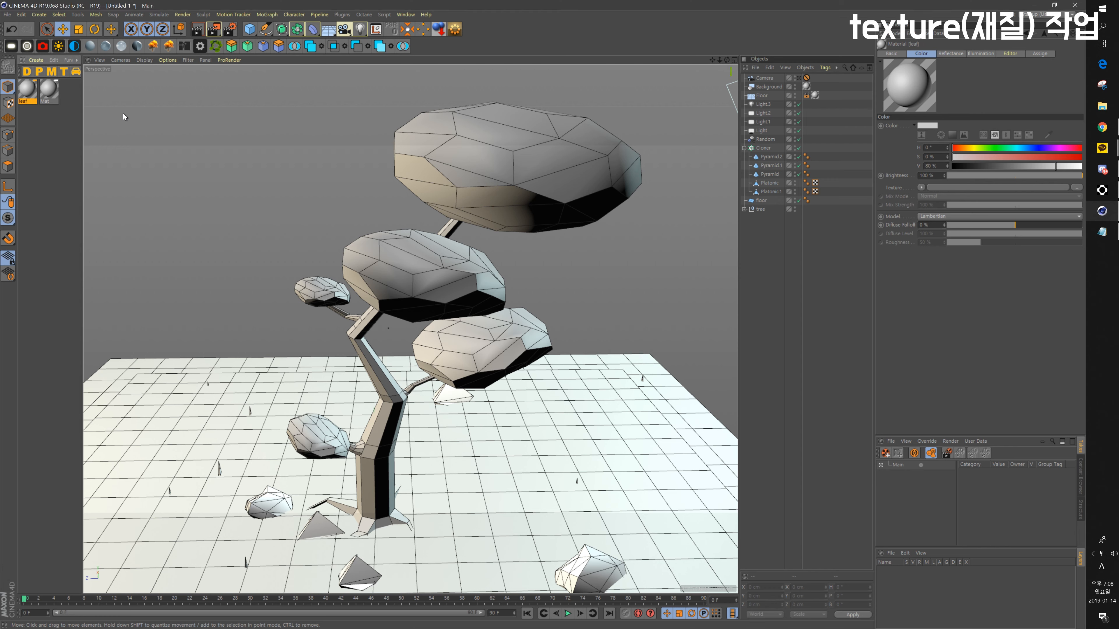
Step: Set the leaf material's color to H 100°, S 45%, V 77% and load a Gradient shader as its color texture
{"action": "double_click", "coordinate": [30, 88]}
{"action": "left_click_drag", "start_coordinate": [301, 127], "coordinate": [383, 143]}
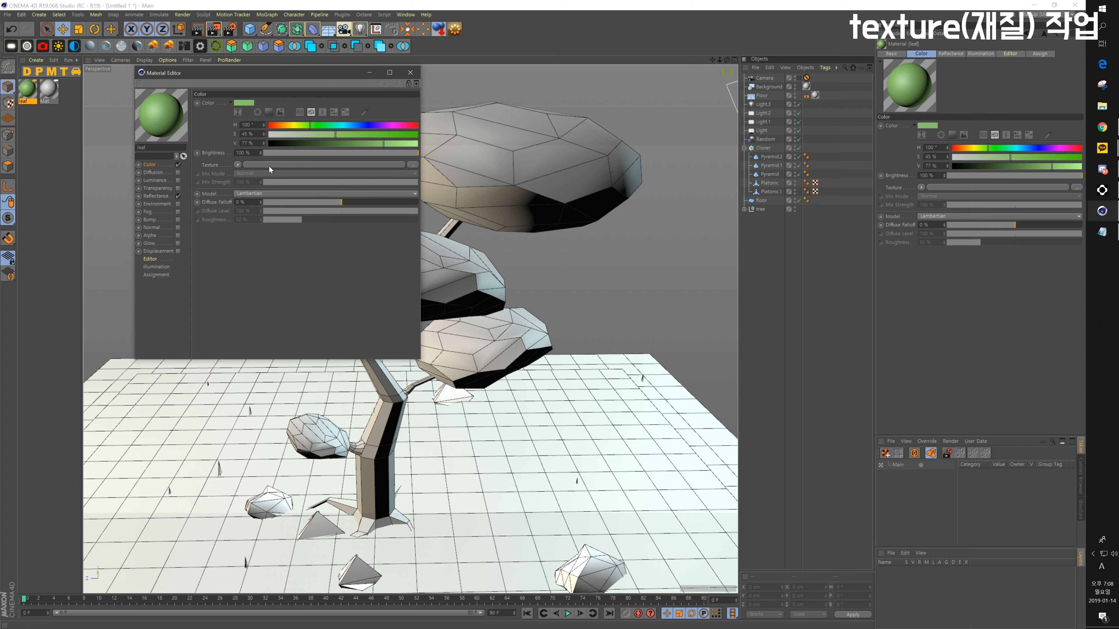
{"action": "left_click", "coordinate": [238, 164]}
{"action": "left_click", "coordinate": [253, 257]}
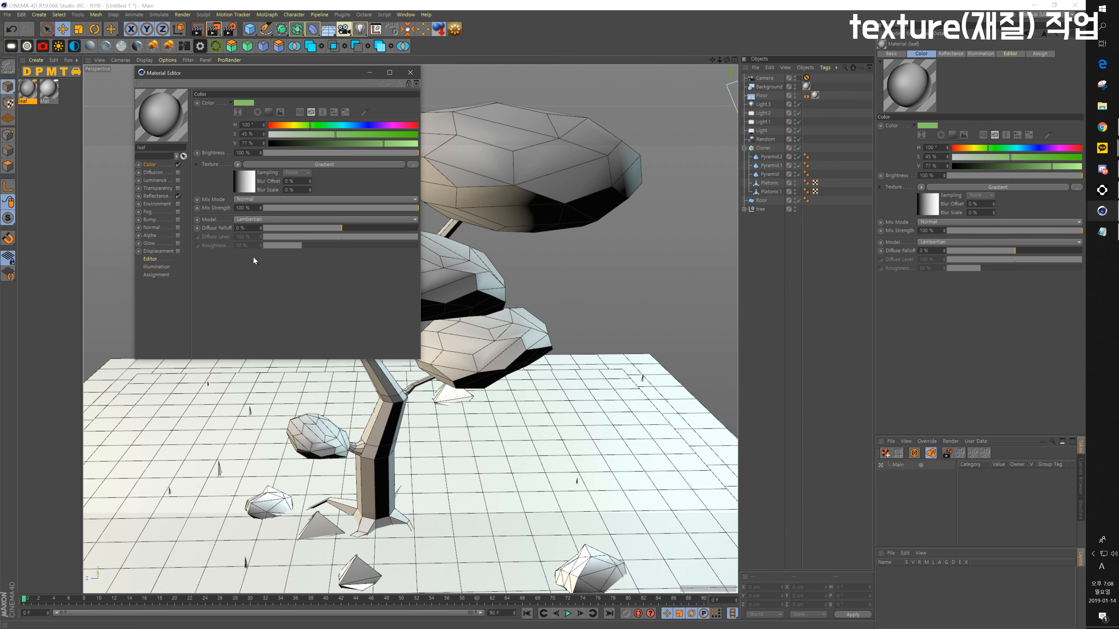
Step: Change the leaf gradient's type to 2D - Circular and invert its knots so the center is white
{"action": "left_click", "coordinate": [248, 185]}
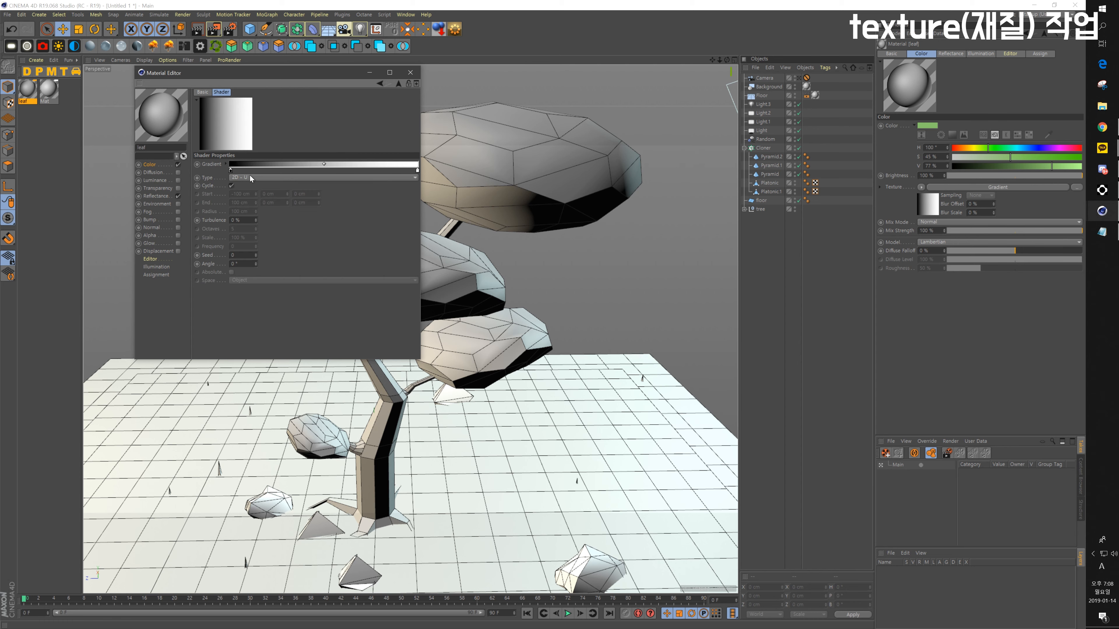
{"action": "left_click", "coordinate": [250, 176]}
{"action": "left_click", "coordinate": [276, 221]}
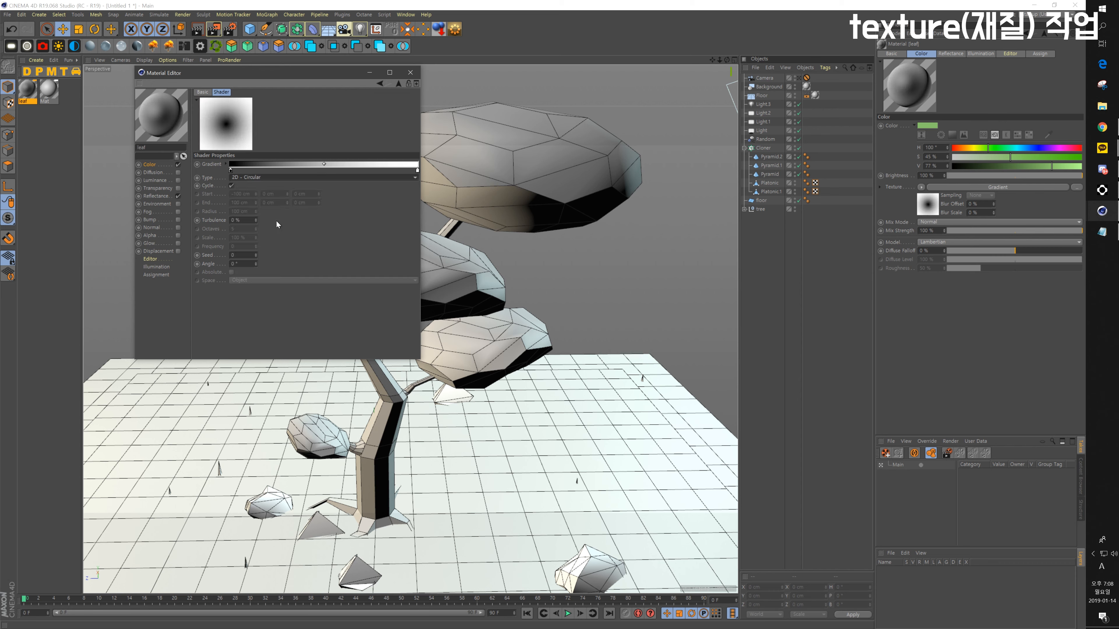
{"action": "right_click", "coordinate": [236, 168]}
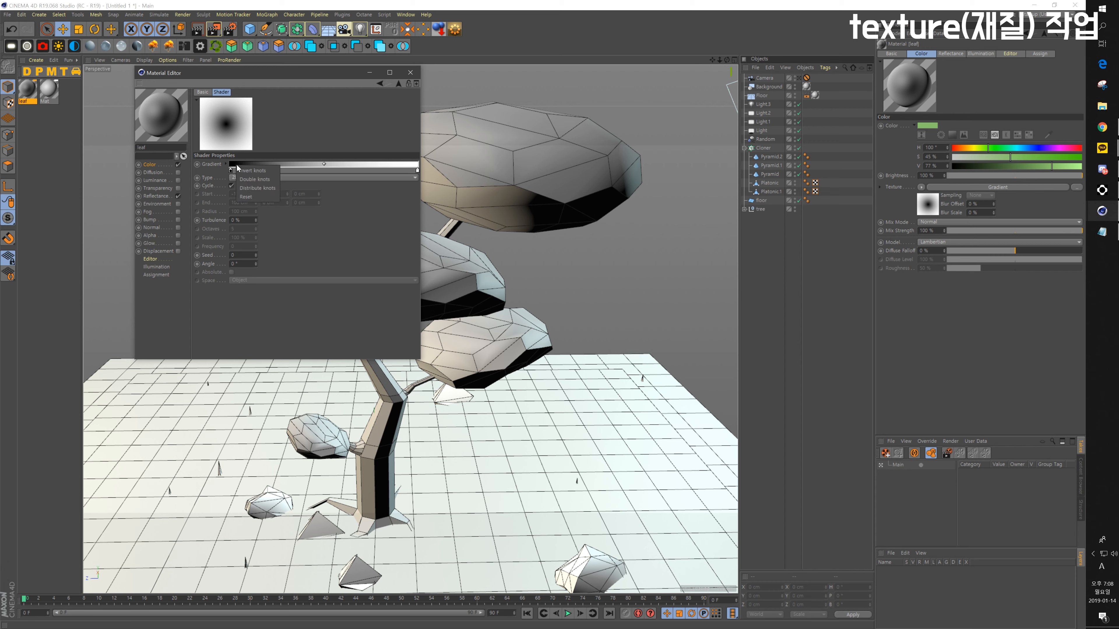
{"action": "left_click", "coordinate": [254, 171]}
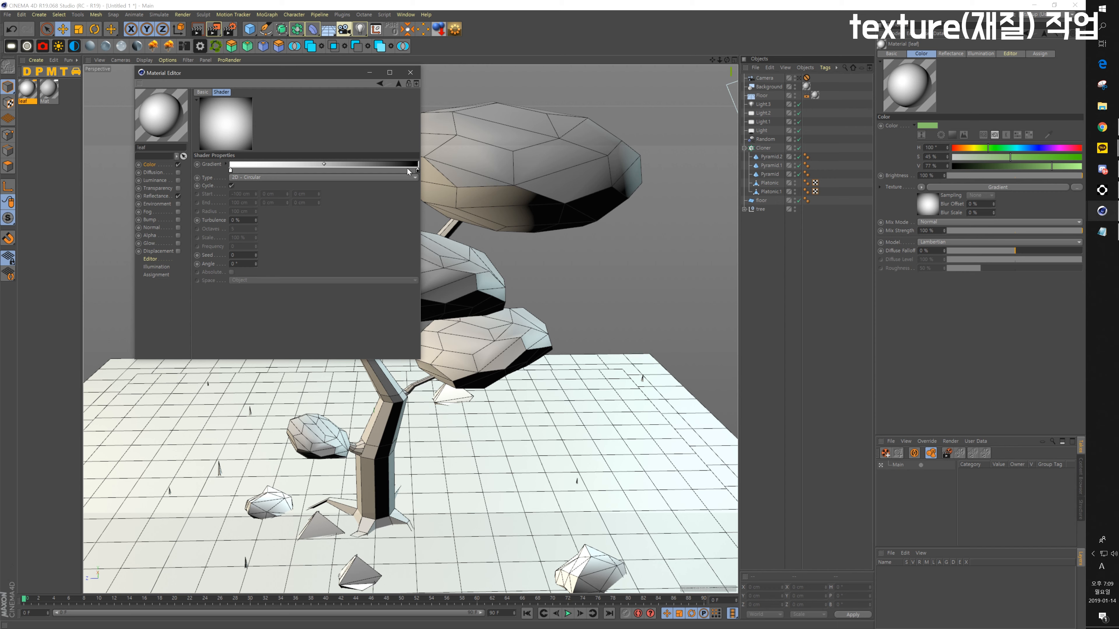
Step: Lighten the gradient's black end knot to a light grey
{"action": "double_click", "coordinate": [417, 170]}
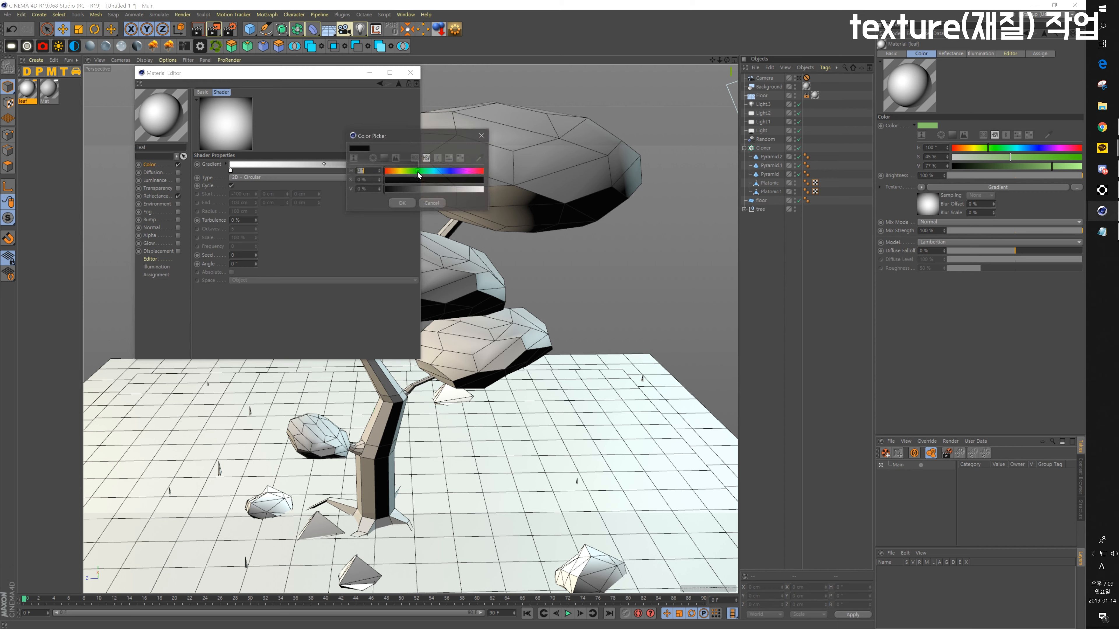
{"action": "left_click_drag", "start_coordinate": [411, 189], "coordinate": [436, 192]}
{"action": "left_click", "coordinate": [401, 203]}
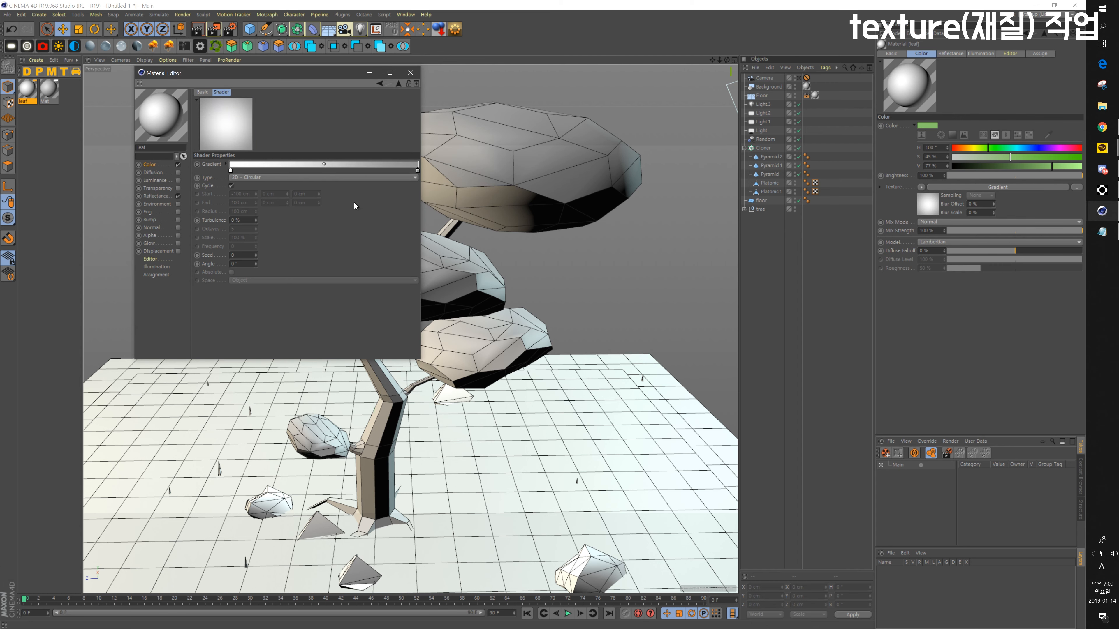
Step: Set the leaf color texture's mix strength to 10% and close the material editor
{"action": "left_click", "coordinate": [399, 84]}
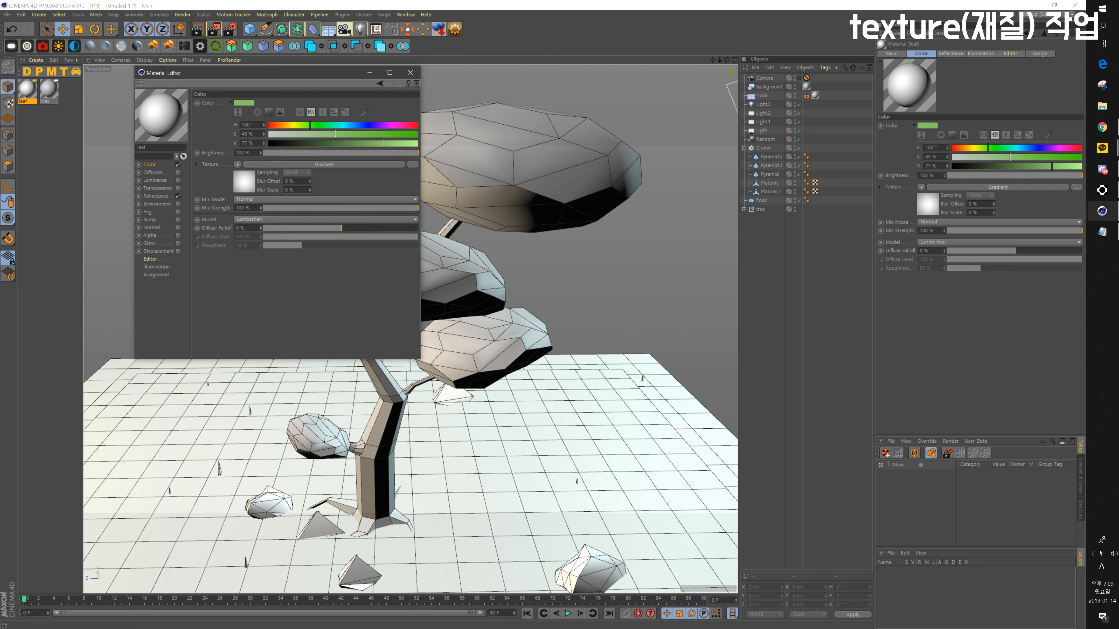
{"action": "left_click_drag", "start_coordinate": [250, 208], "coordinate": [236, 208]}
{"action": "type", "text": "10"}
{"action": "key", "text": "Return"}
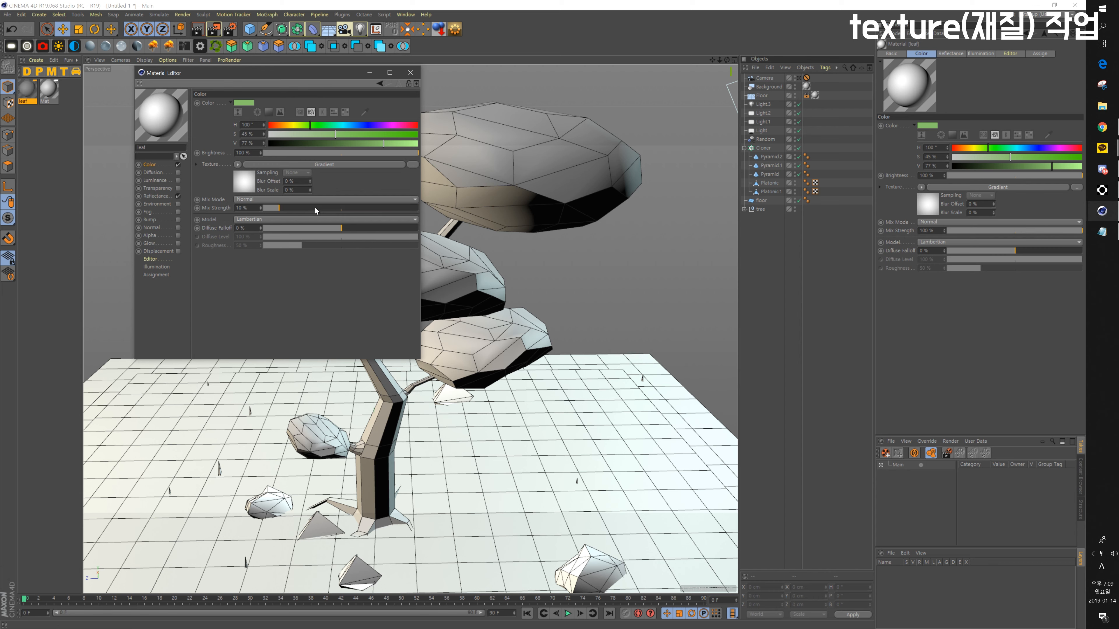
{"action": "left_click", "coordinate": [410, 73]}
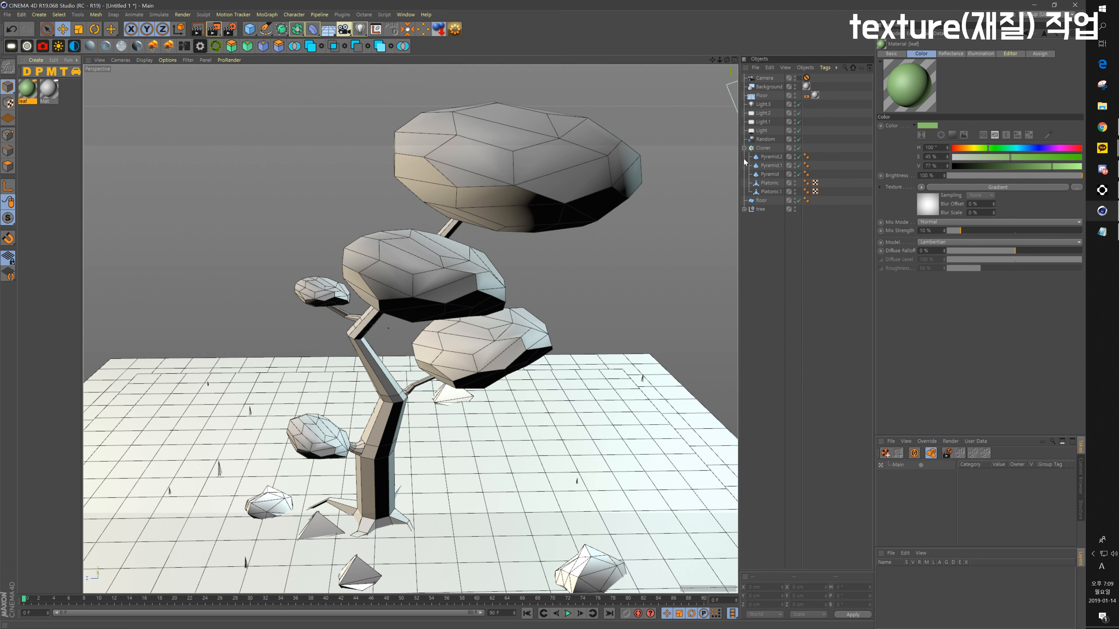
Step: Expand the tree group and apply the leaf material to all five Platonic foliage objects
{"action": "left_click", "coordinate": [744, 209]}
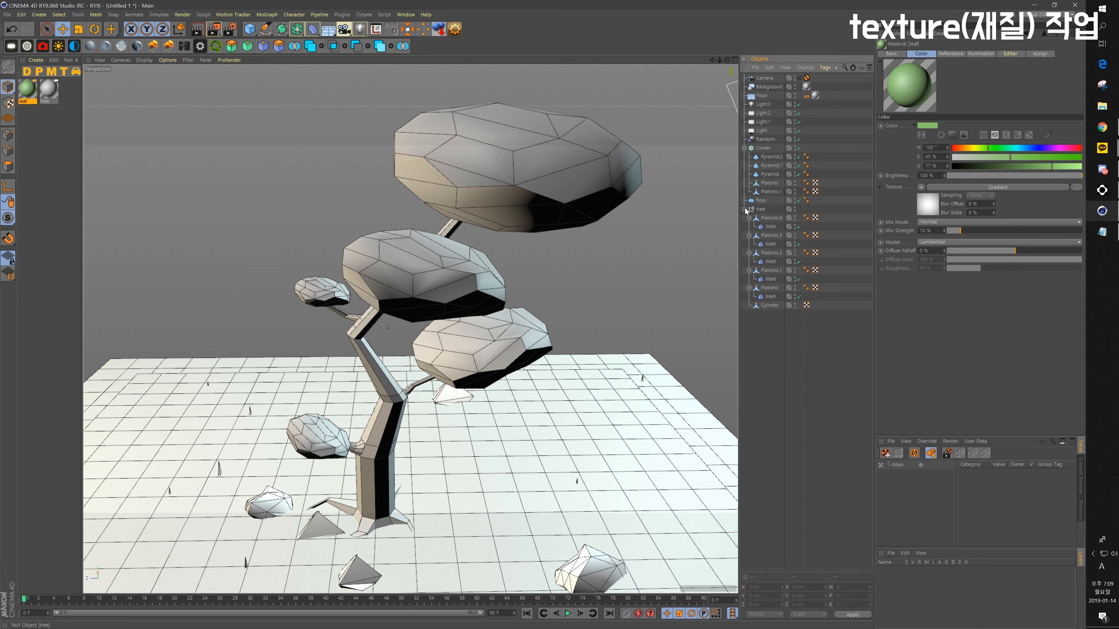
{"action": "left_click", "coordinate": [771, 217]}
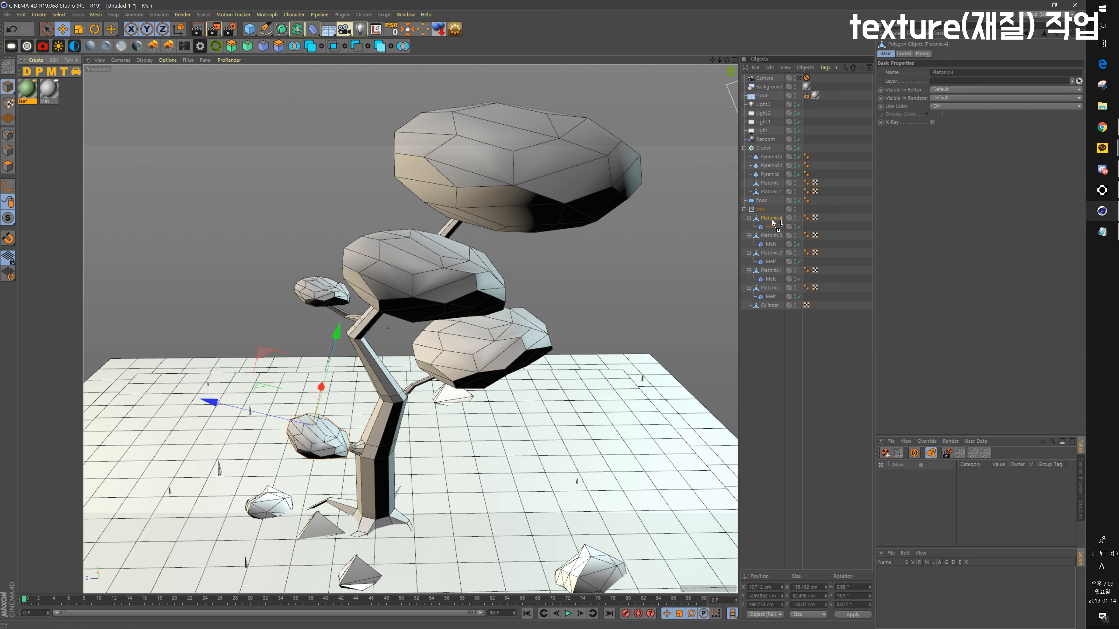
{"action": "left_click_drag", "start_coordinate": [772, 222], "coordinate": [772, 222]}
{"action": "left_click_drag", "start_coordinate": [27, 90], "coordinate": [780, 238]}
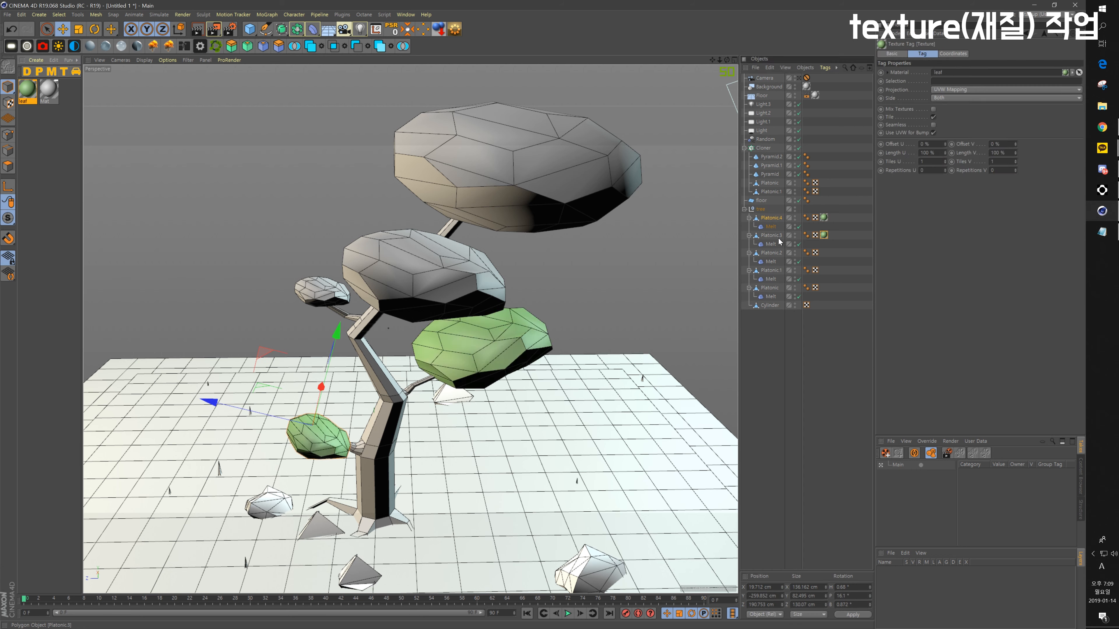
{"action": "left_click_drag", "start_coordinate": [33, 95], "coordinate": [774, 255]}
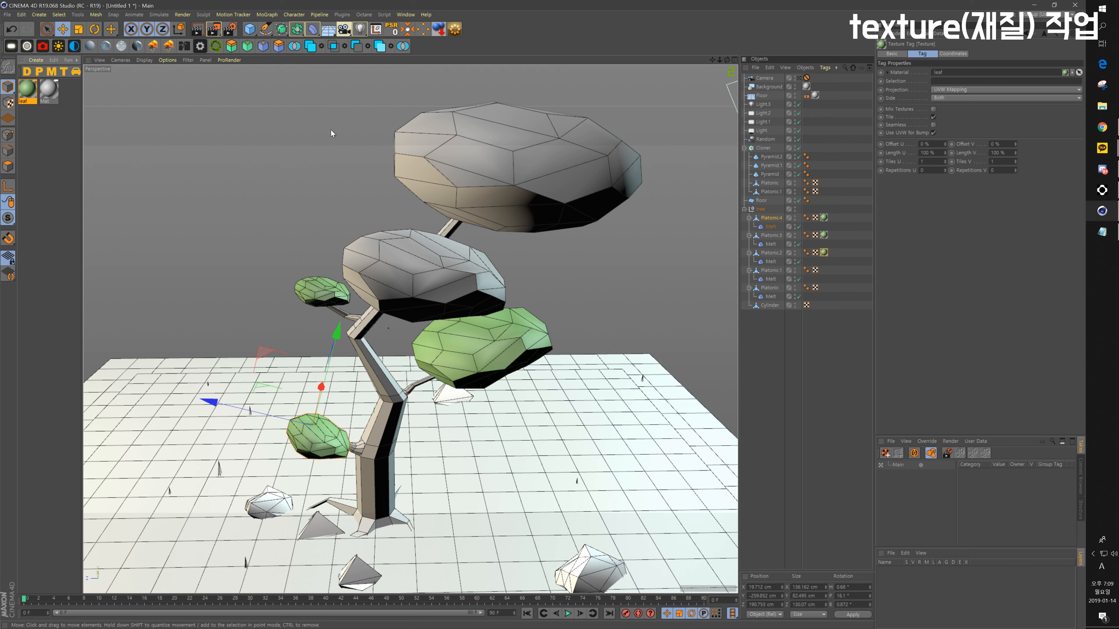
{"action": "left_click_drag", "start_coordinate": [28, 90], "coordinate": [772, 271]}
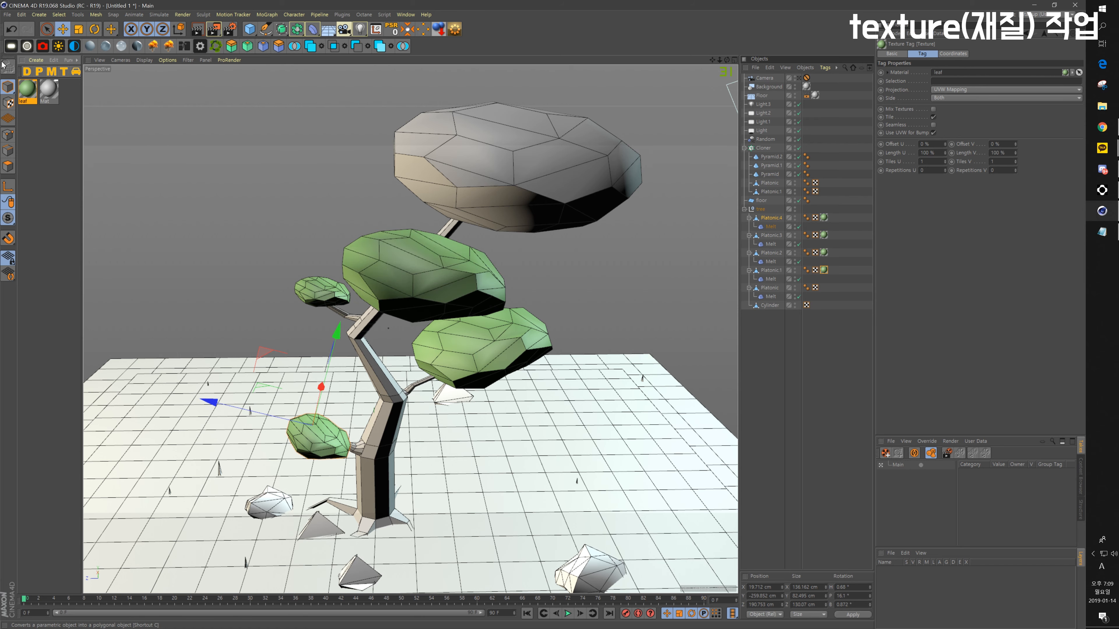
{"action": "left_click_drag", "start_coordinate": [27, 91], "coordinate": [772, 289]}
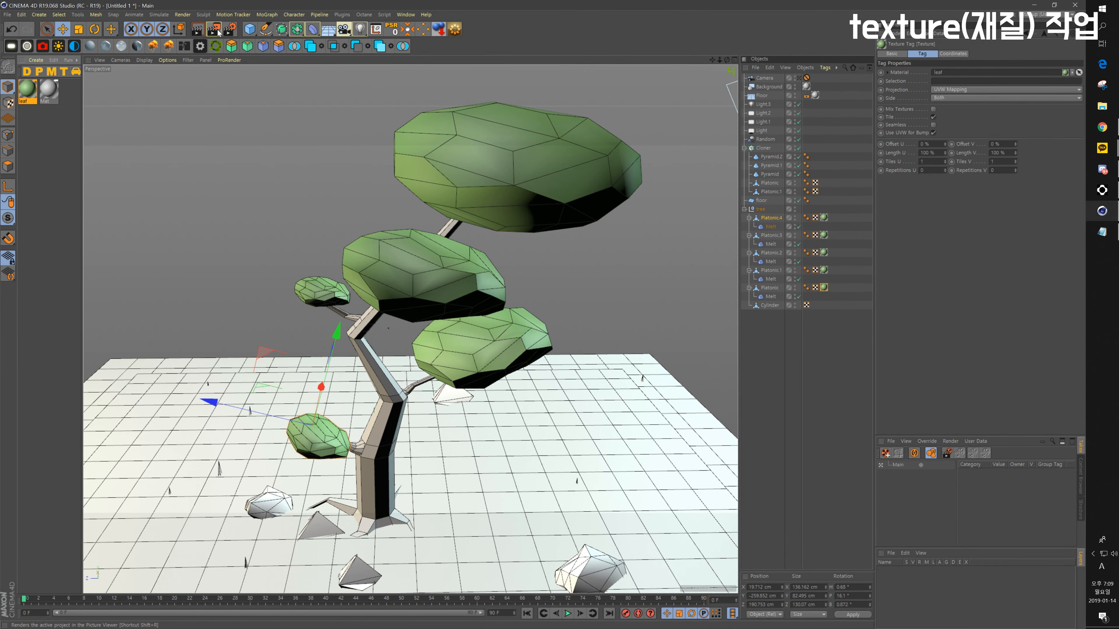
Step: Render the scene to check the leaf material, switch the viewport to the scene camera and clear the selection
{"action": "left_click", "coordinate": [218, 31]}
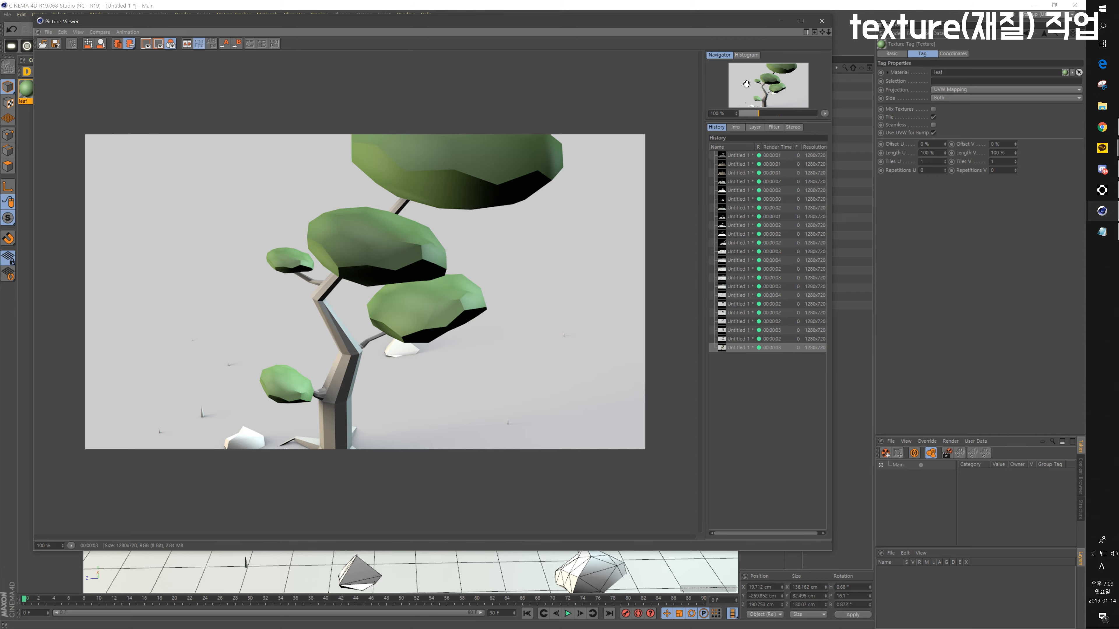
{"action": "left_click", "coordinate": [822, 21]}
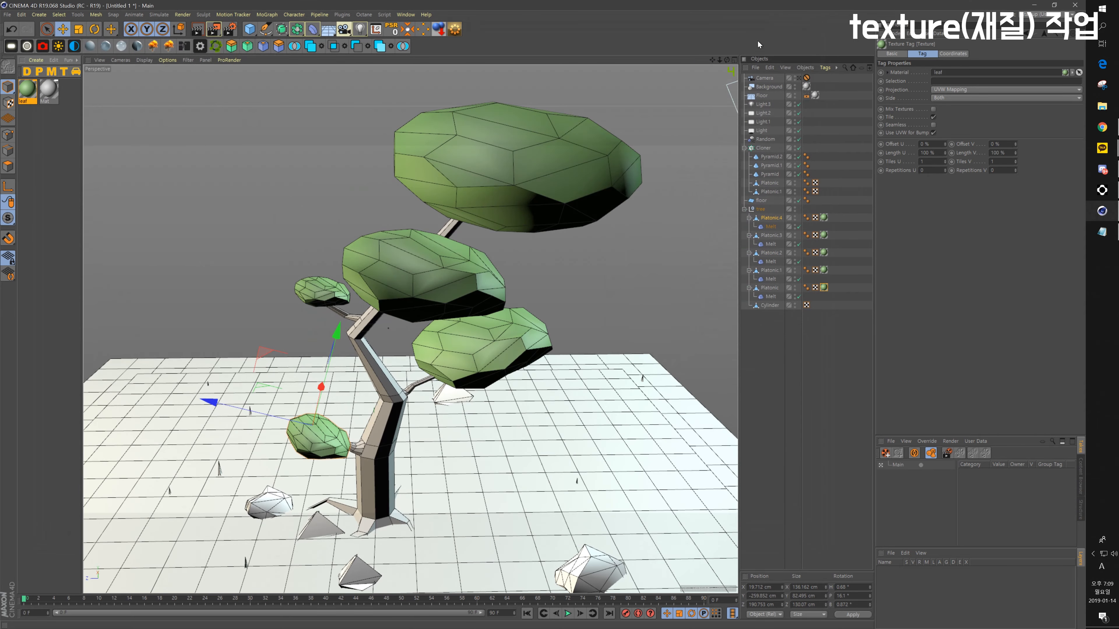
{"action": "left_click", "coordinate": [799, 78]}
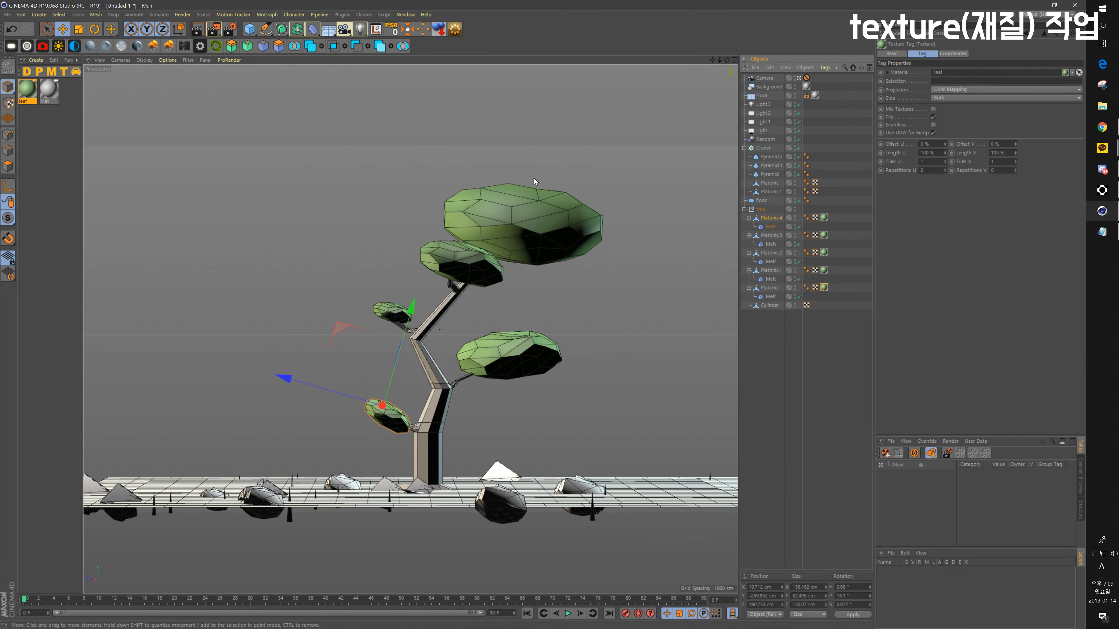
{"action": "left_click", "coordinate": [378, 195]}
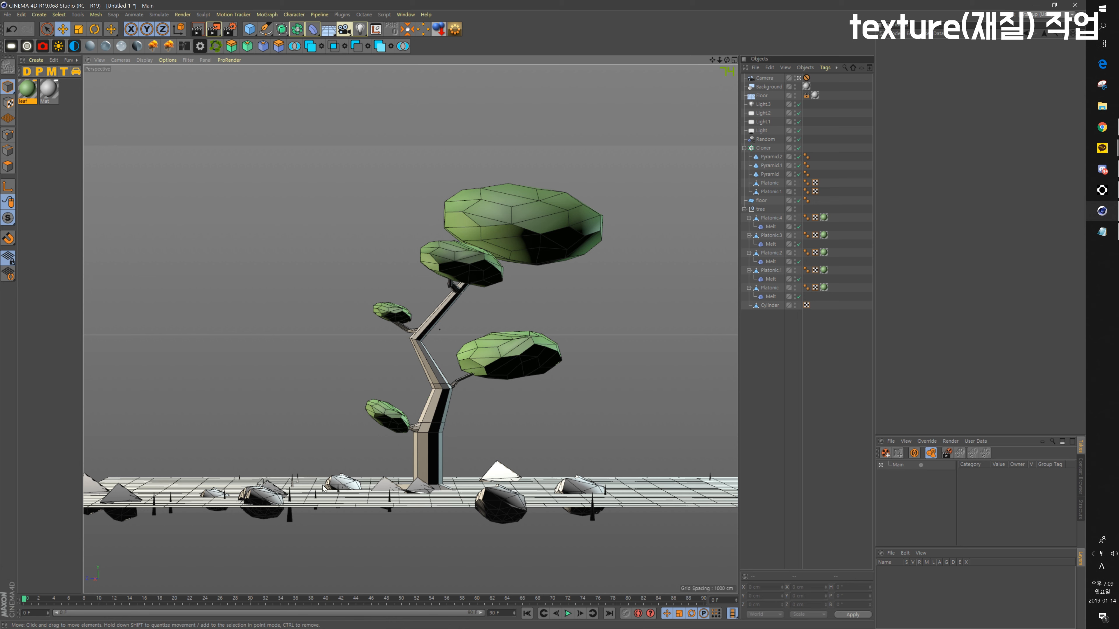
Step: Create a dark green material with its color set to H 100°, S 51%, V 35%
{"action": "left_click", "coordinate": [32, 127]}
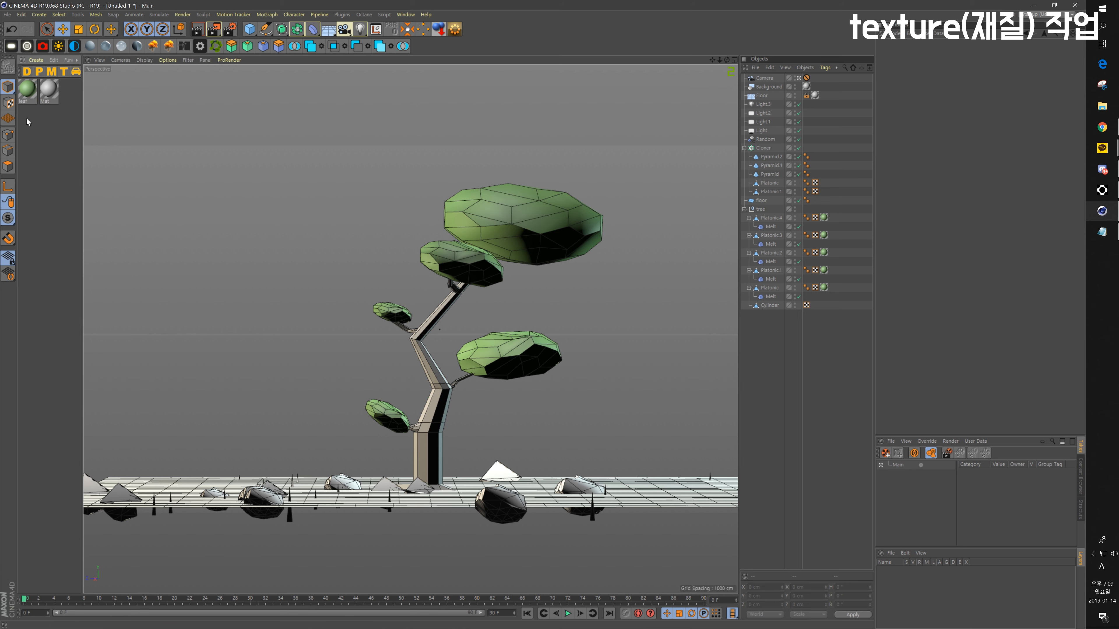
{"action": "double_click", "coordinate": [27, 119]}
{"action": "double_click", "coordinate": [28, 90]}
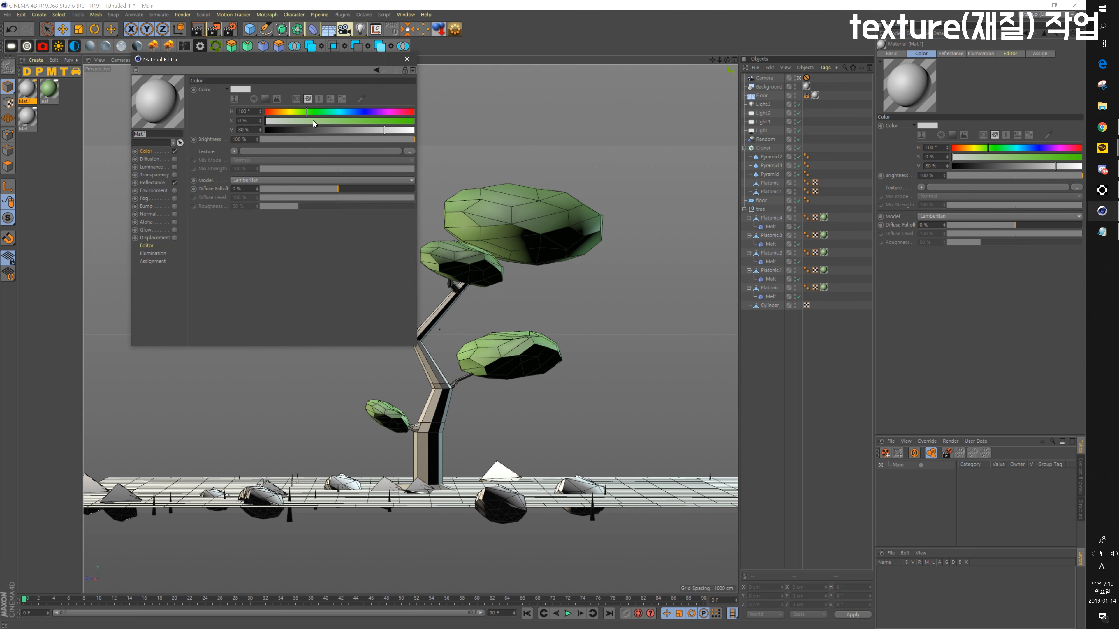
{"action": "left_click_drag", "start_coordinate": [379, 122], "coordinate": [317, 129]}
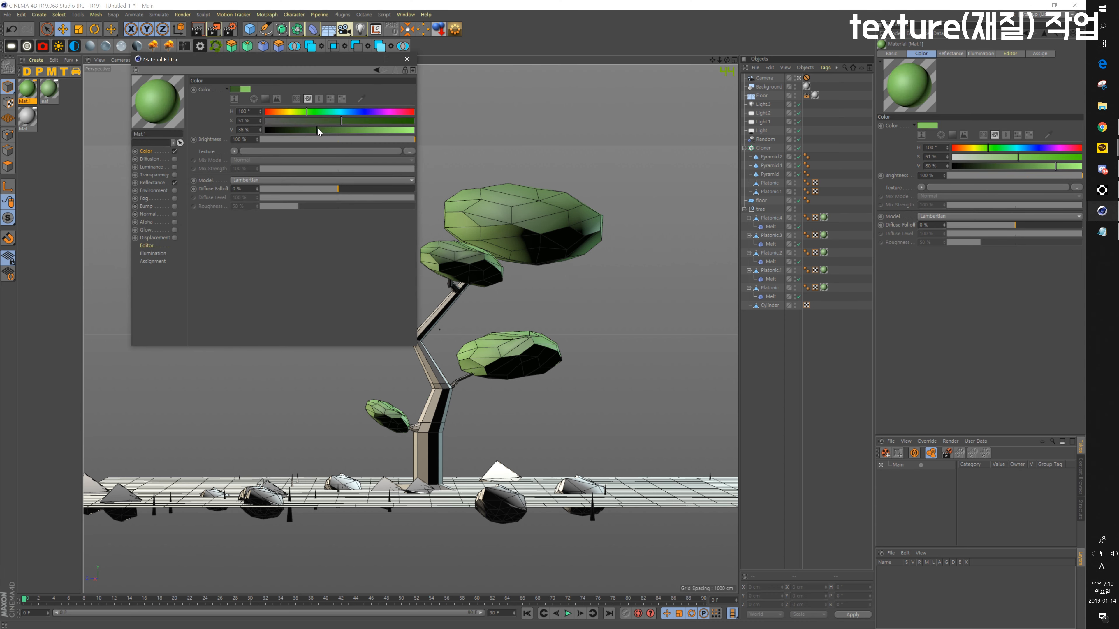
{"action": "left_click", "coordinate": [407, 59]}
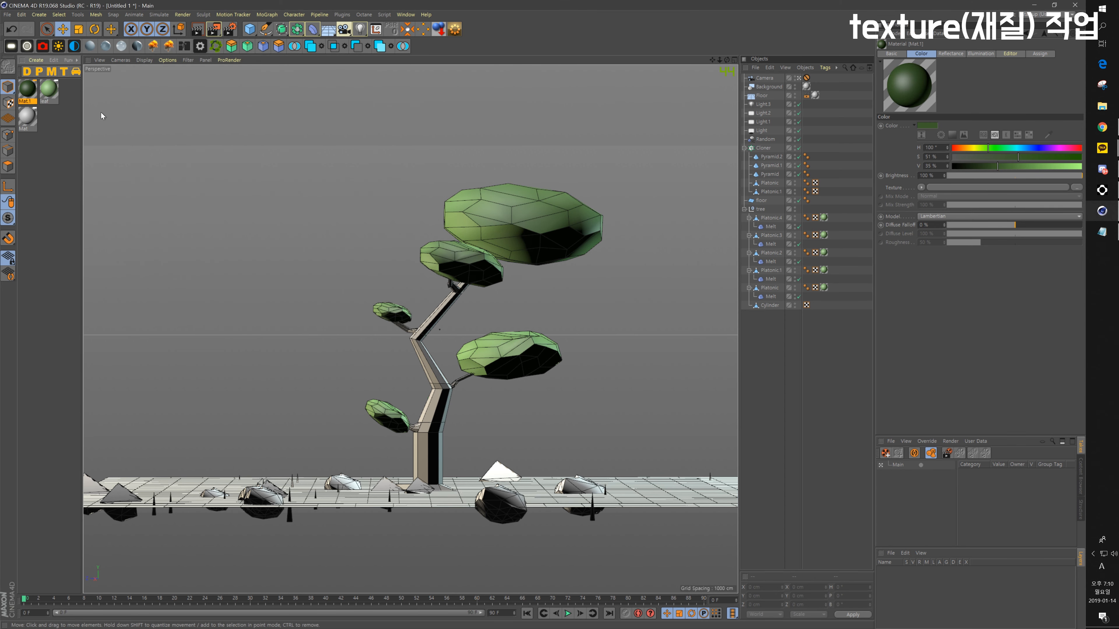
Step: Create a medium green material with its color set to H 100°, S 50%, V 64%
{"action": "double_click", "coordinate": [48, 118]}
{"action": "double_click", "coordinate": [31, 95]}
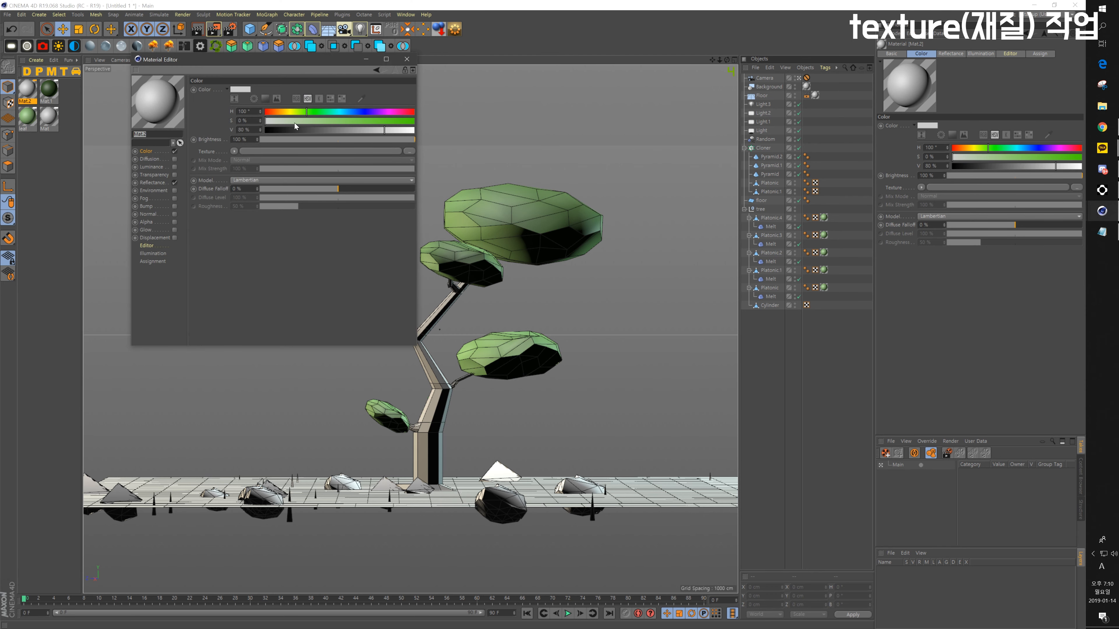
{"action": "left_click", "coordinate": [344, 120]}
{"action": "left_click_drag", "start_coordinate": [343, 129], "coordinate": [360, 130]}
{"action": "left_click", "coordinate": [312, 120]}
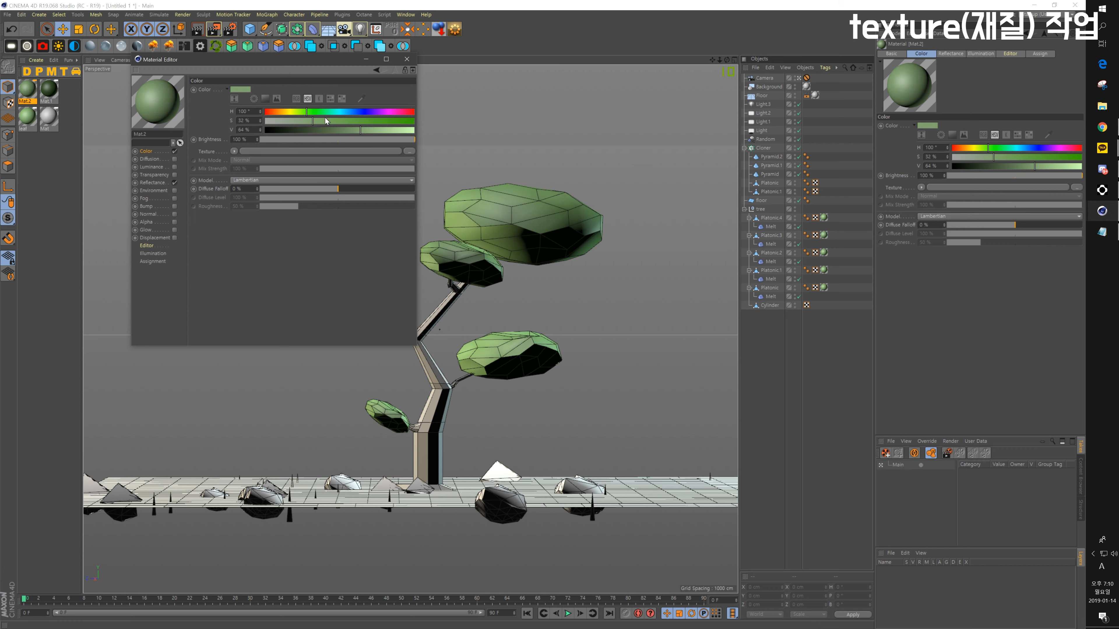
{"action": "left_click", "coordinate": [340, 120]}
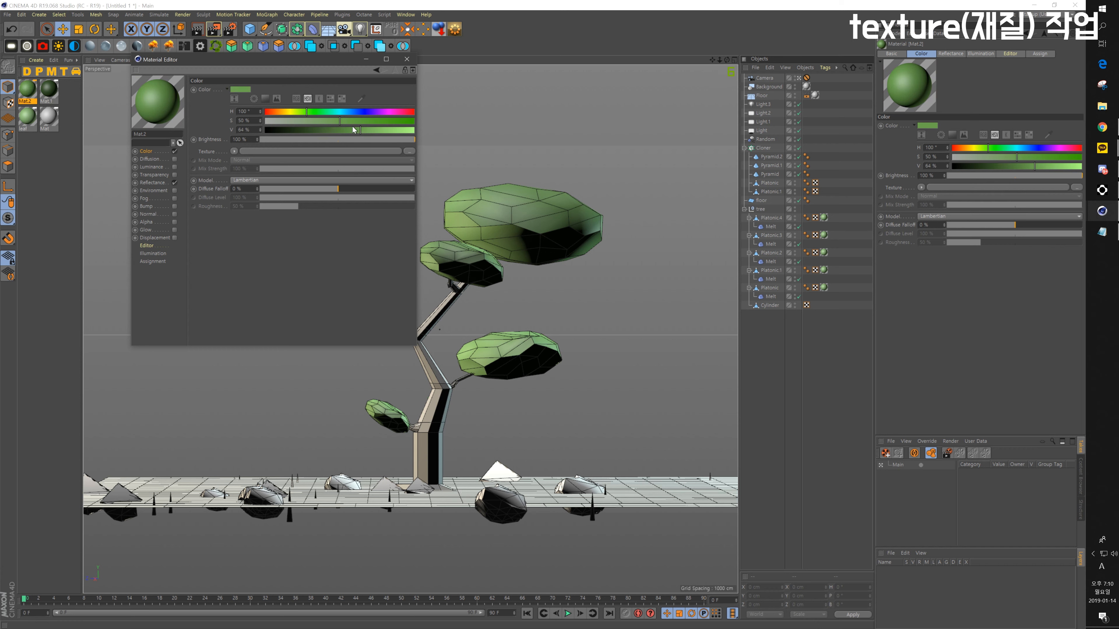
{"action": "left_click", "coordinate": [407, 60]}
Step: Create a light green material with its color set to H 95°, S 35%, V 80%
{"action": "double_click", "coordinate": [35, 159]}
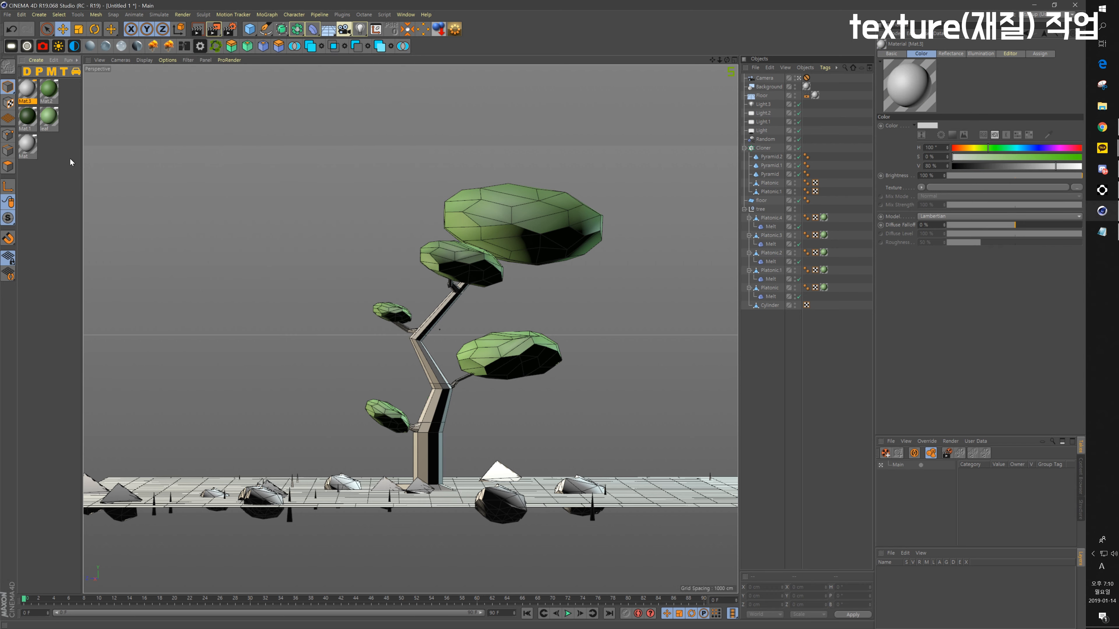
{"action": "double_click", "coordinate": [28, 91]}
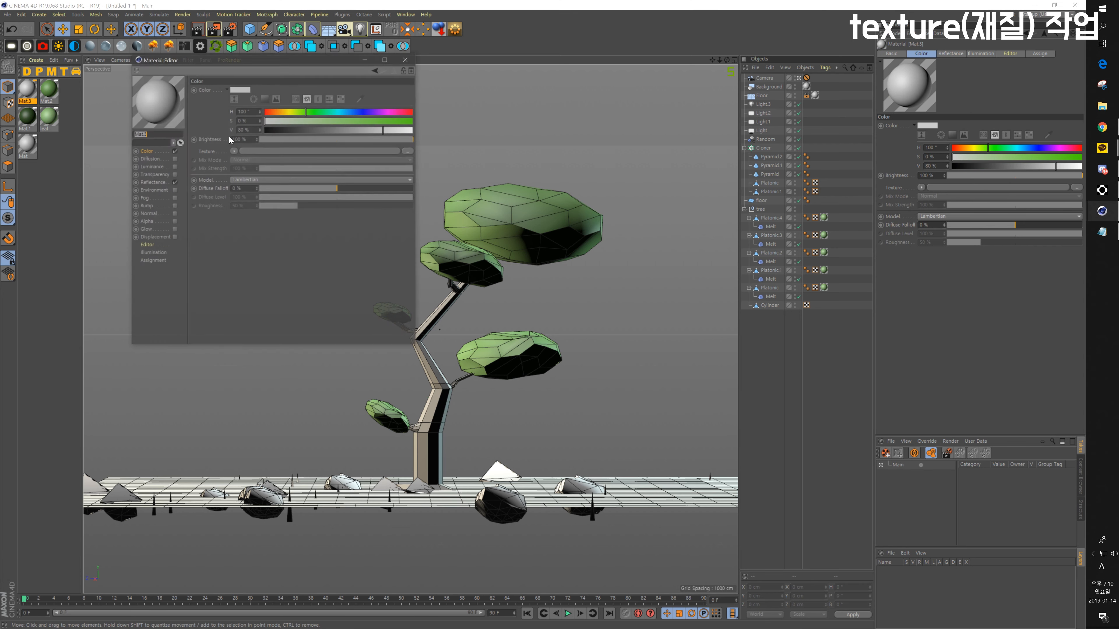
{"action": "left_click", "coordinate": [305, 111]}
{"action": "left_click", "coordinate": [317, 121]}
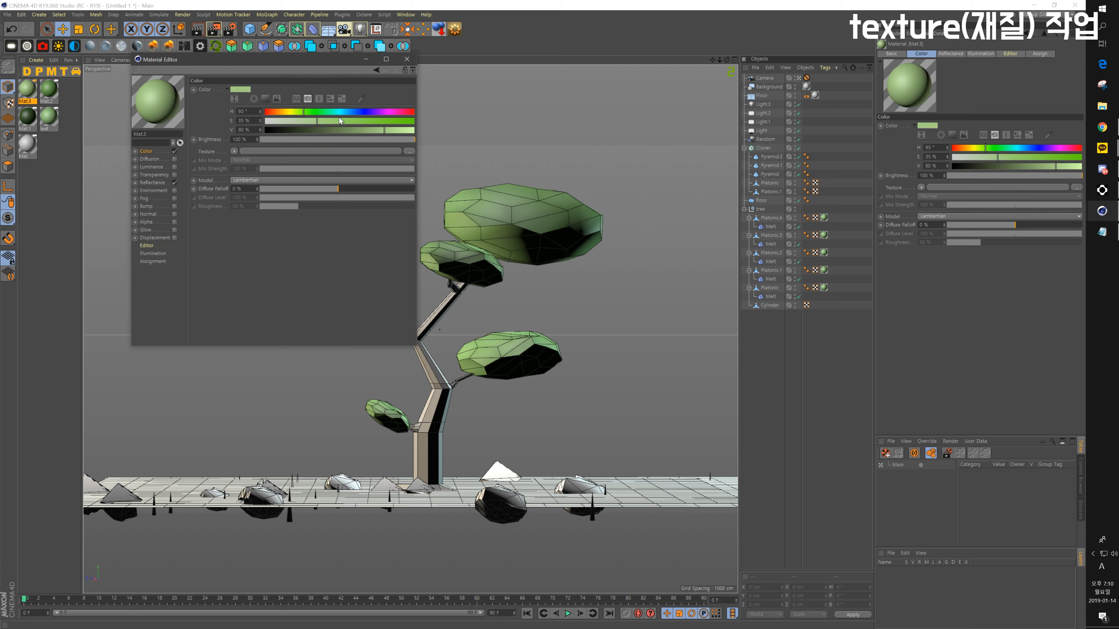
{"action": "left_click", "coordinate": [406, 60]}
{"action": "left_click", "coordinate": [38, 121]}
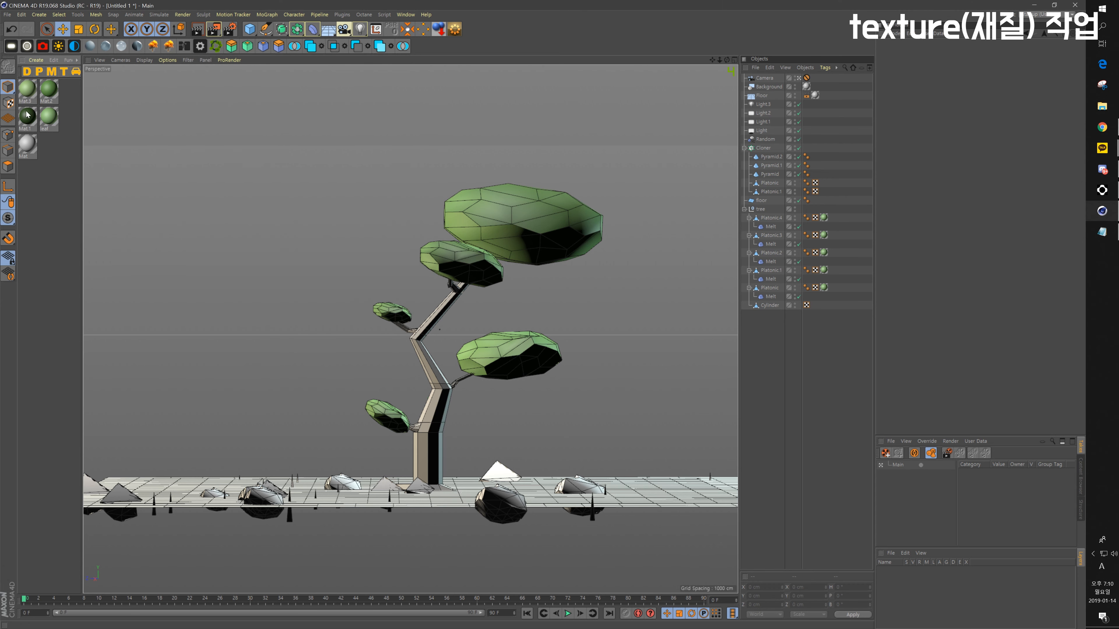
Step: Apply the new green materials to the three pyramids in the Cloner and add two duplicate pyramids
{"action": "left_click_drag", "start_coordinate": [29, 120], "coordinate": [768, 166]}
{"action": "left_click_drag", "start_coordinate": [49, 91], "coordinate": [772, 187]}
{"action": "left_click", "coordinate": [770, 174]}
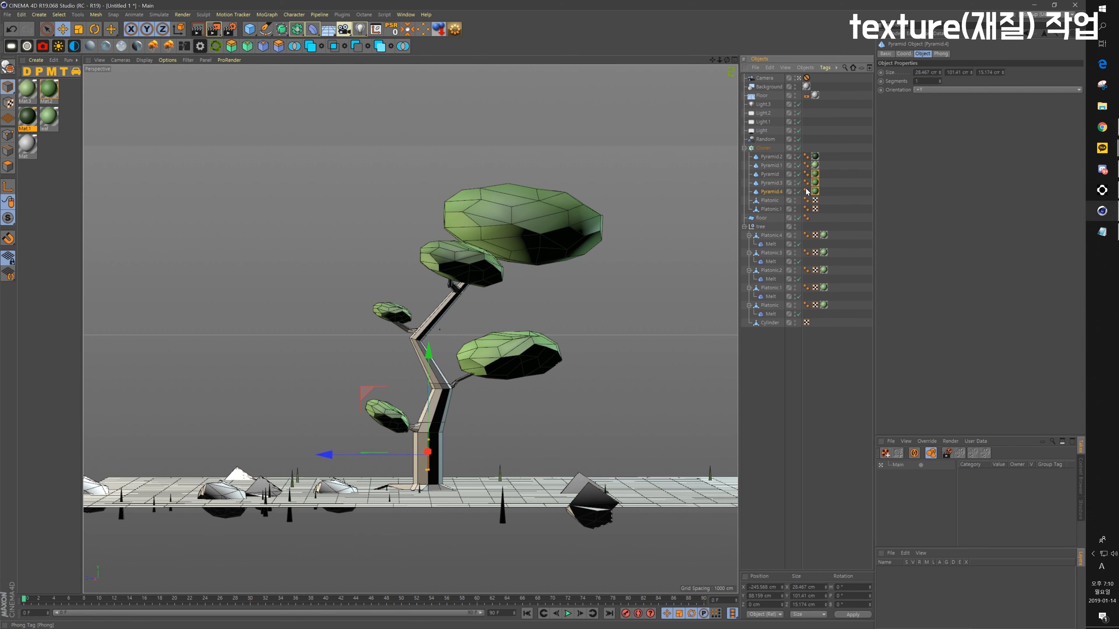
Step: Replace the green materials on the two duplicated pyramids, giving Pyramid.4 the dark green Mat.1
{"action": "left_click", "coordinate": [813, 182]}
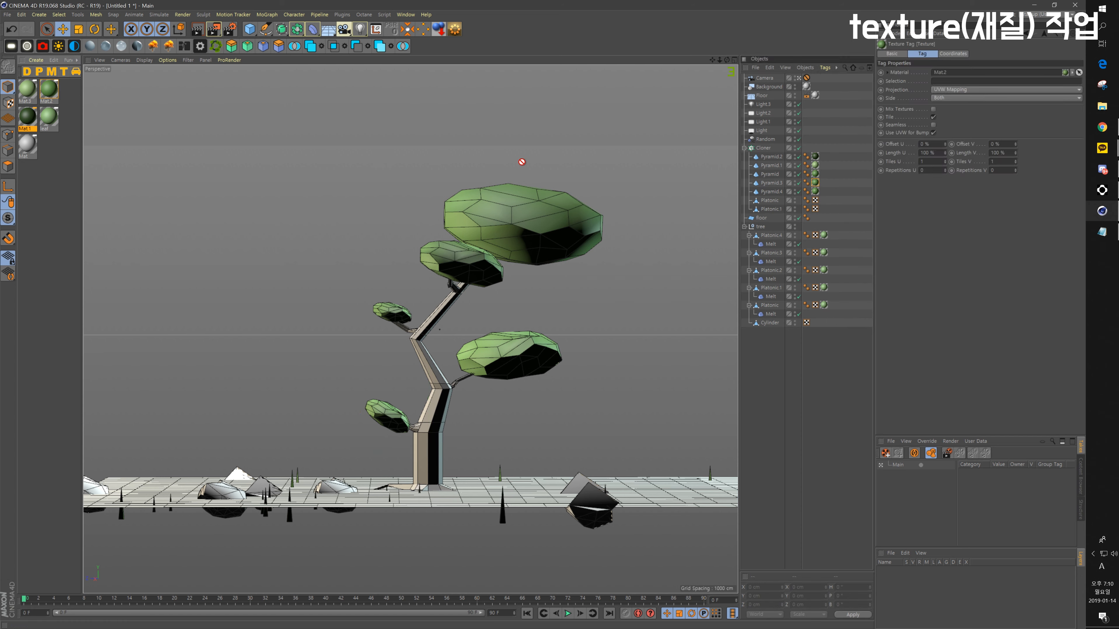
{"action": "left_click_drag", "start_coordinate": [813, 185], "coordinate": [814, 184]}
{"action": "left_click_drag", "start_coordinate": [28, 116], "coordinate": [816, 191]}
{"action": "left_click", "coordinate": [865, 213]}
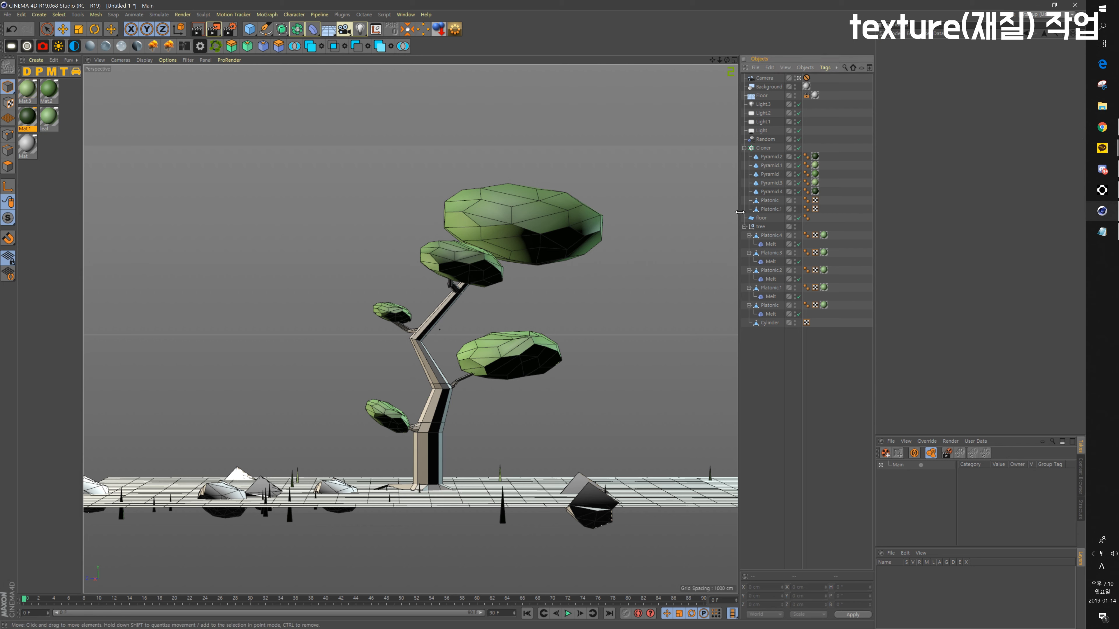
Step: Create a new material for the rocks and name it rock
{"action": "left_click", "coordinate": [770, 209]}
{"action": "left_click", "coordinate": [43, 177]}
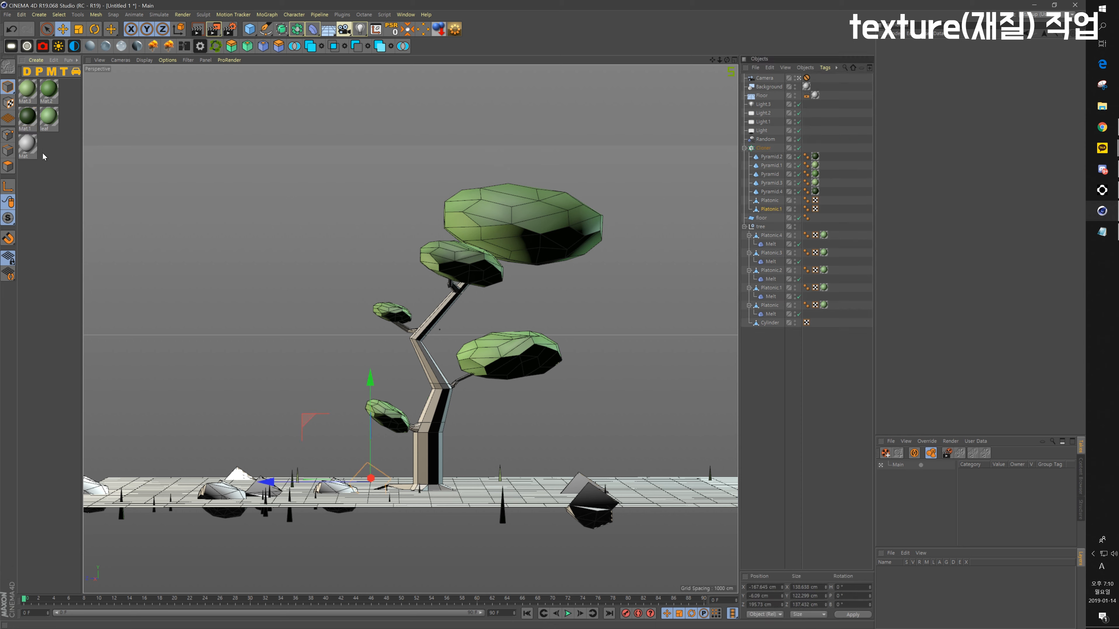
{"action": "double_click", "coordinate": [49, 151]}
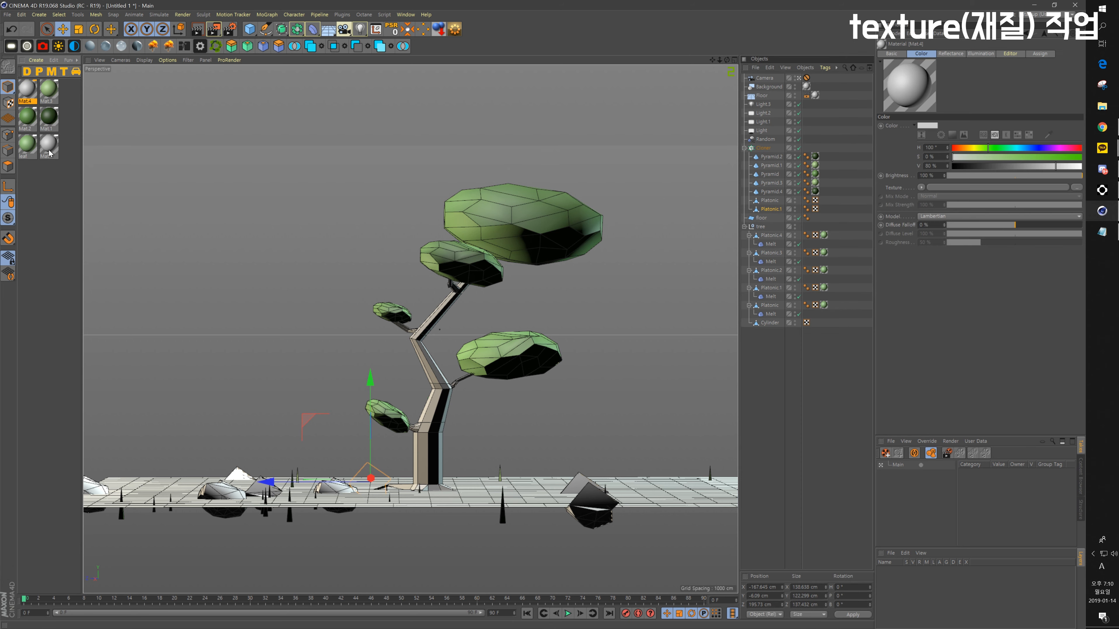
{"action": "double_click", "coordinate": [27, 102]}
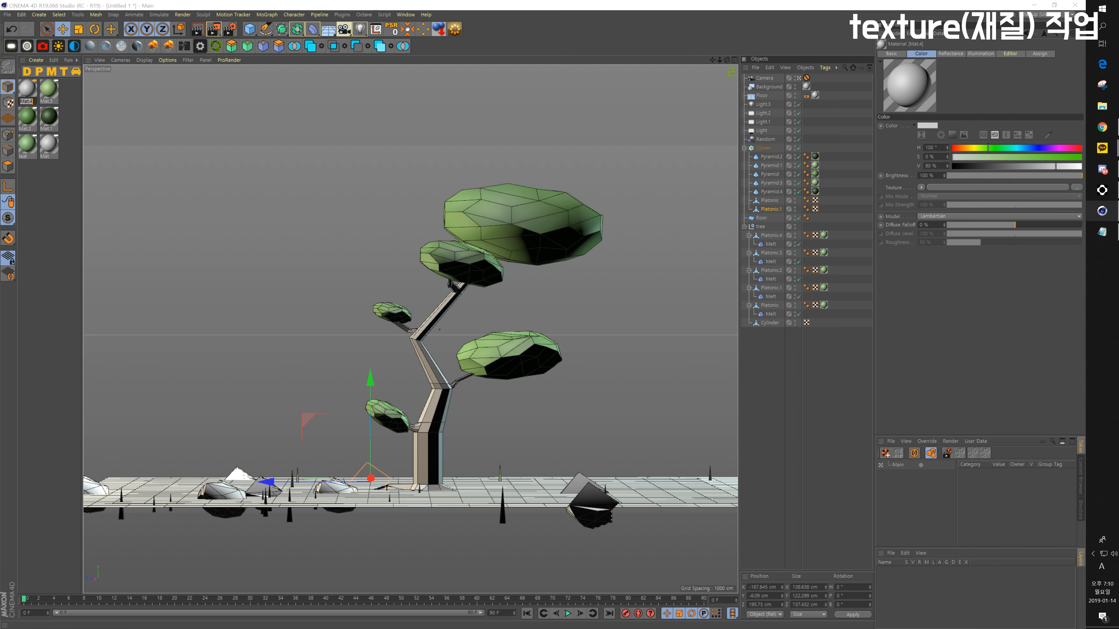
{"action": "type", "text": "rock"}
{"action": "key", "text": "Return"}
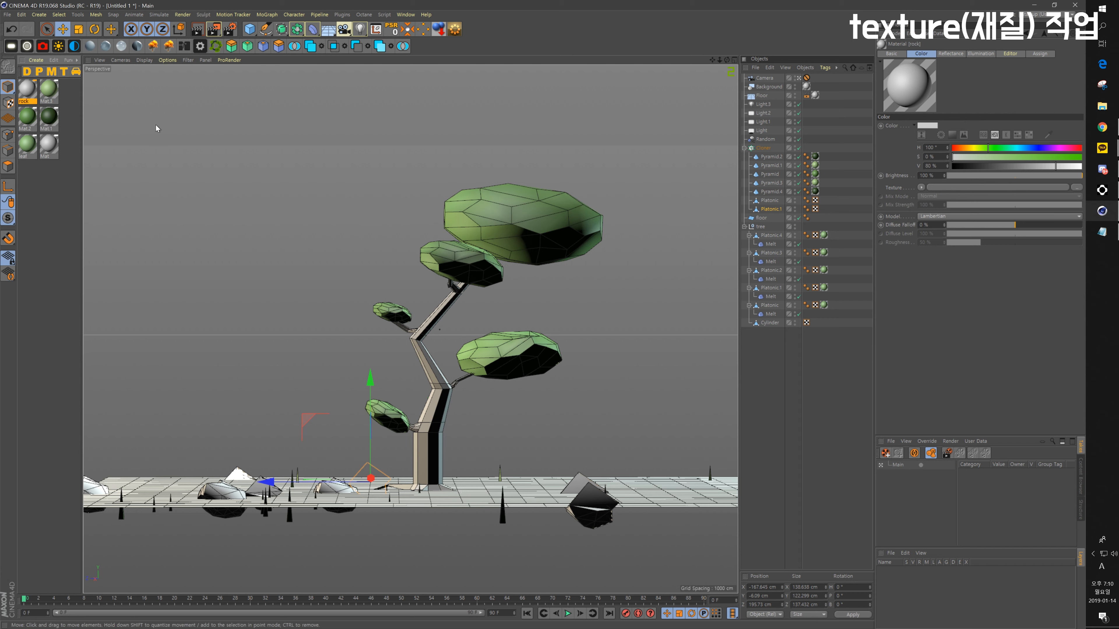
Step: Set the rock material's color to a dark grey-brown of H 42°, S 12%, V 40%
{"action": "double_click", "coordinate": [27, 90]}
{"action": "left_click_drag", "start_coordinate": [294, 114], "coordinate": [285, 114]}
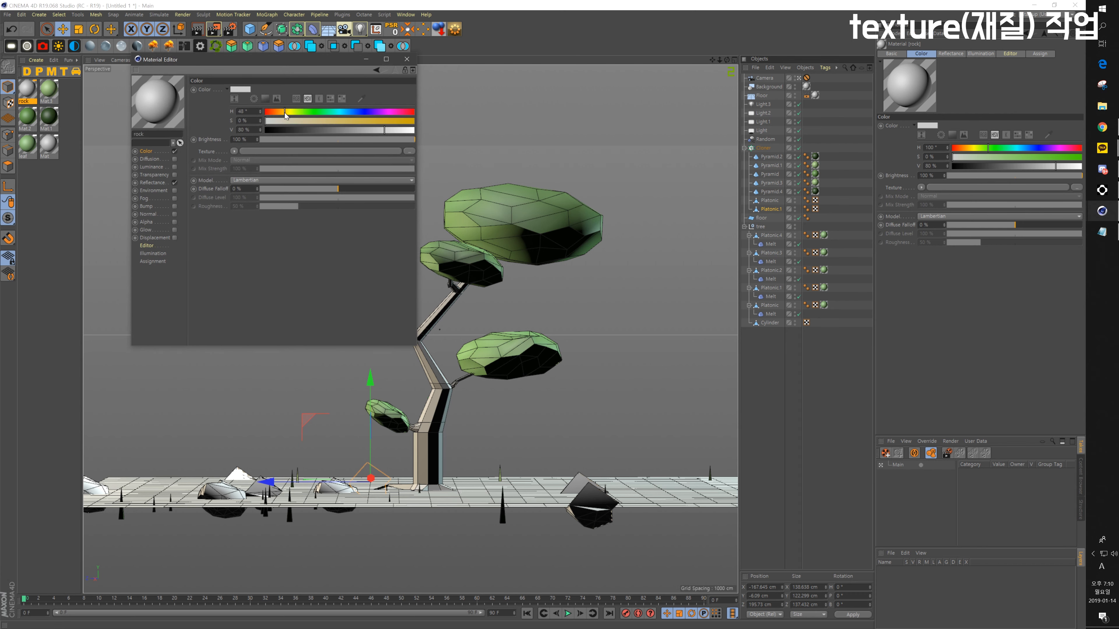
{"action": "left_click_drag", "start_coordinate": [373, 130], "coordinate": [283, 120]}
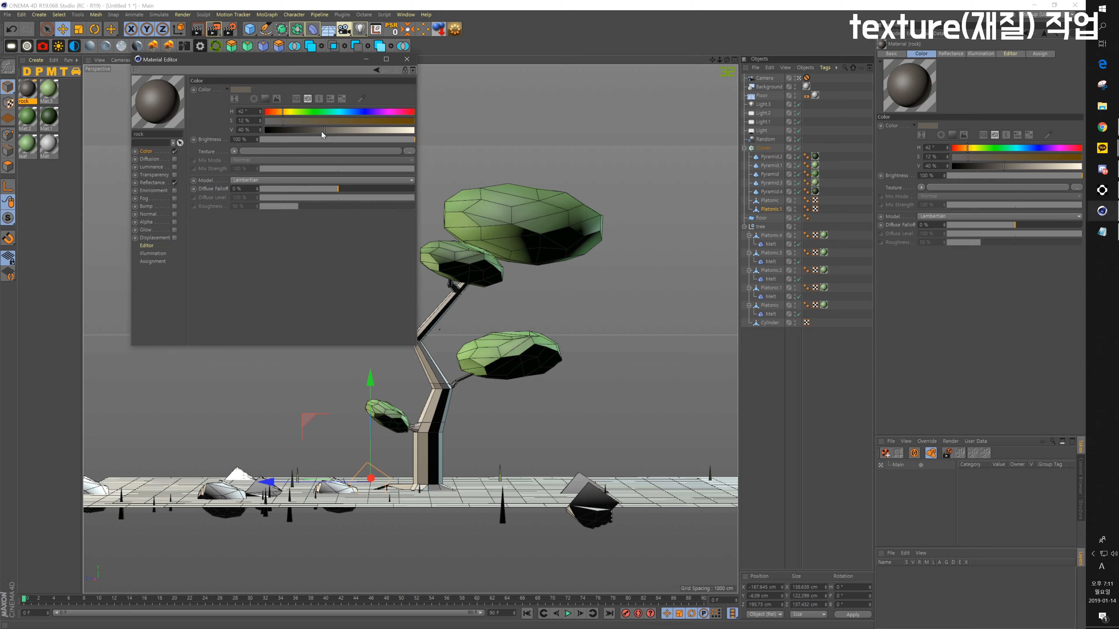
{"action": "left_click", "coordinate": [406, 59]}
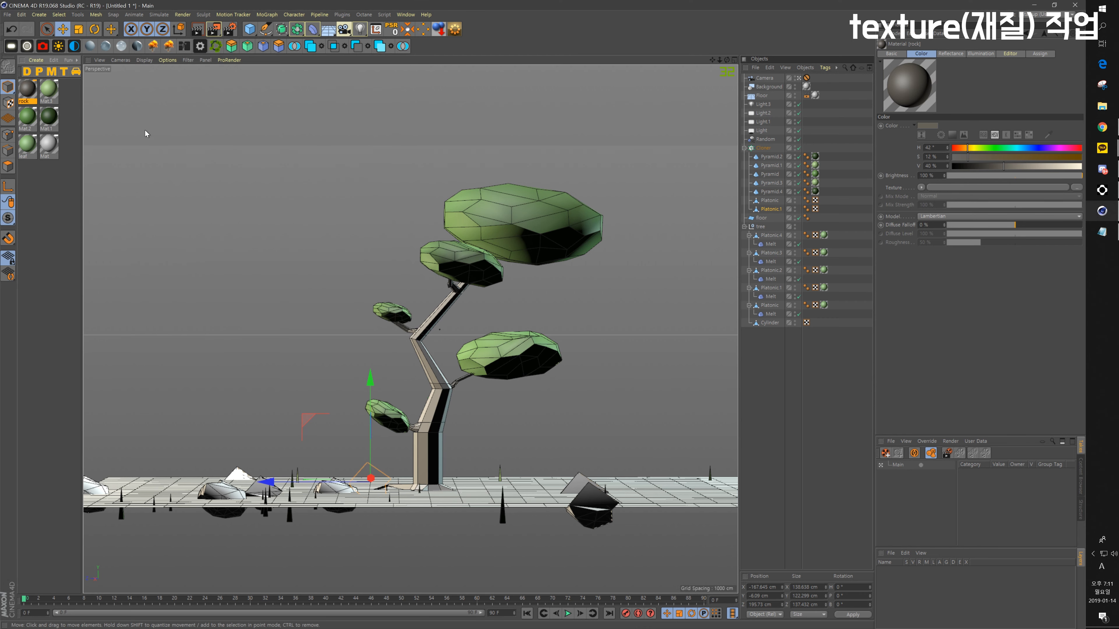
Step: Create a second rock material and name it rock1
{"action": "double_click", "coordinate": [33, 190]}
{"action": "double_click", "coordinate": [27, 101]}
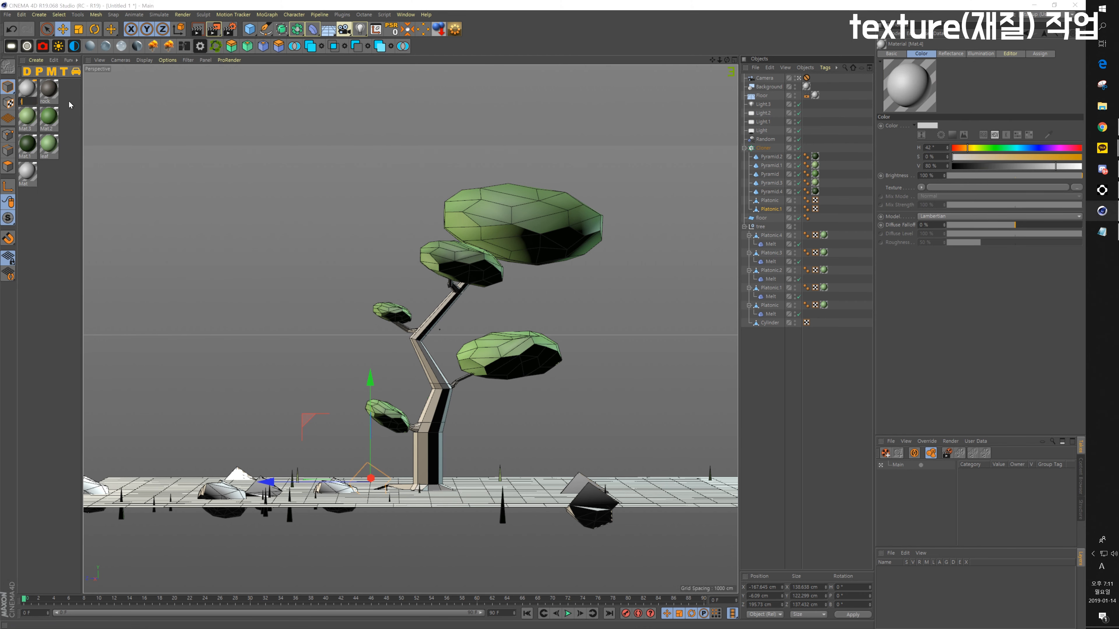
{"action": "type", "text": "rock1"}
{"action": "key", "text": "Return"}
Step: Set the rock1 material's color to a brown of H 42°, S 23%, V 44%
{"action": "double_click", "coordinate": [32, 91]}
{"action": "left_click", "coordinate": [299, 121]}
{"action": "left_click", "coordinate": [292, 130]}
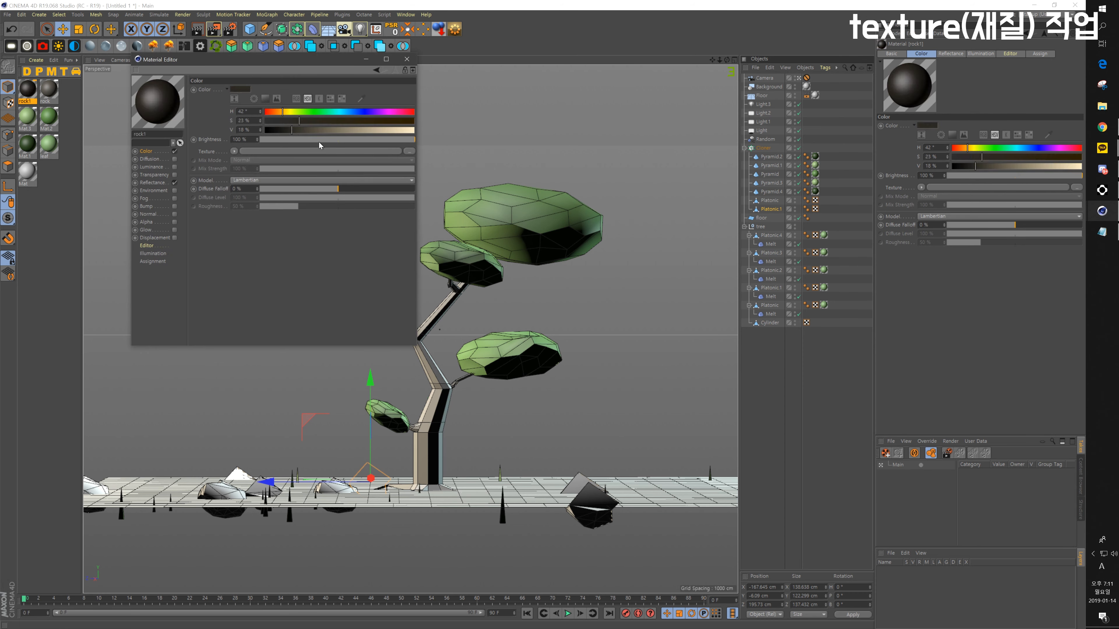
{"action": "mouse_move", "coordinate": [316, 130]}
{"action": "left_mouse_down"}
{"action": "mouse_move", "coordinate": [355, 135]}
{"action": "mouse_move", "coordinate": [315, 126]}
{"action": "mouse_move", "coordinate": [331, 131]}
{"action": "left_mouse_up"}
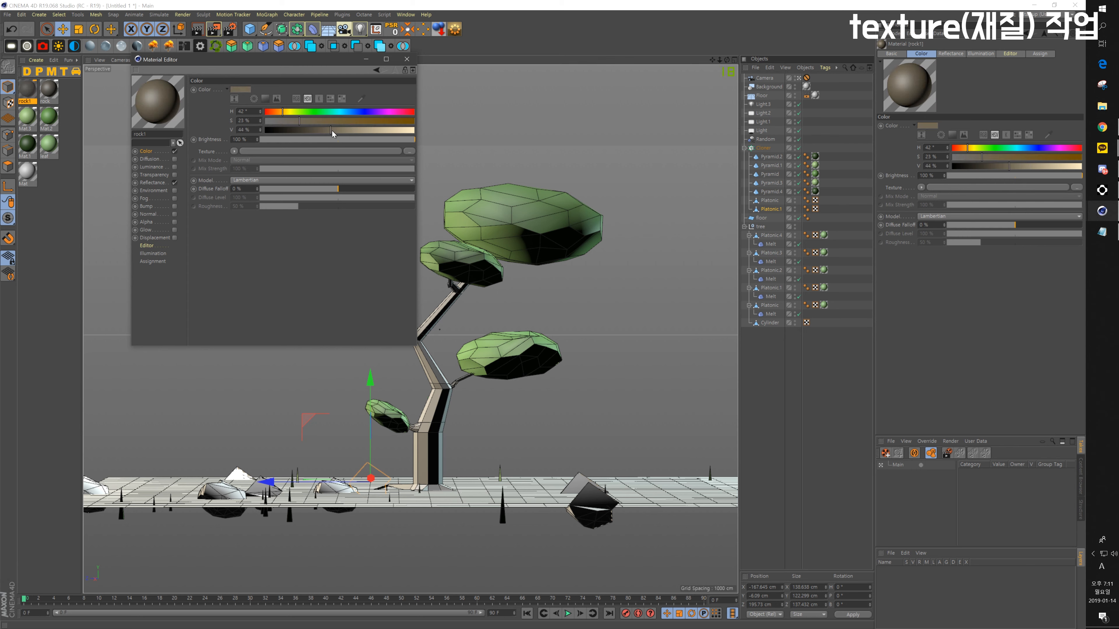
{"action": "left_click", "coordinate": [407, 59]}
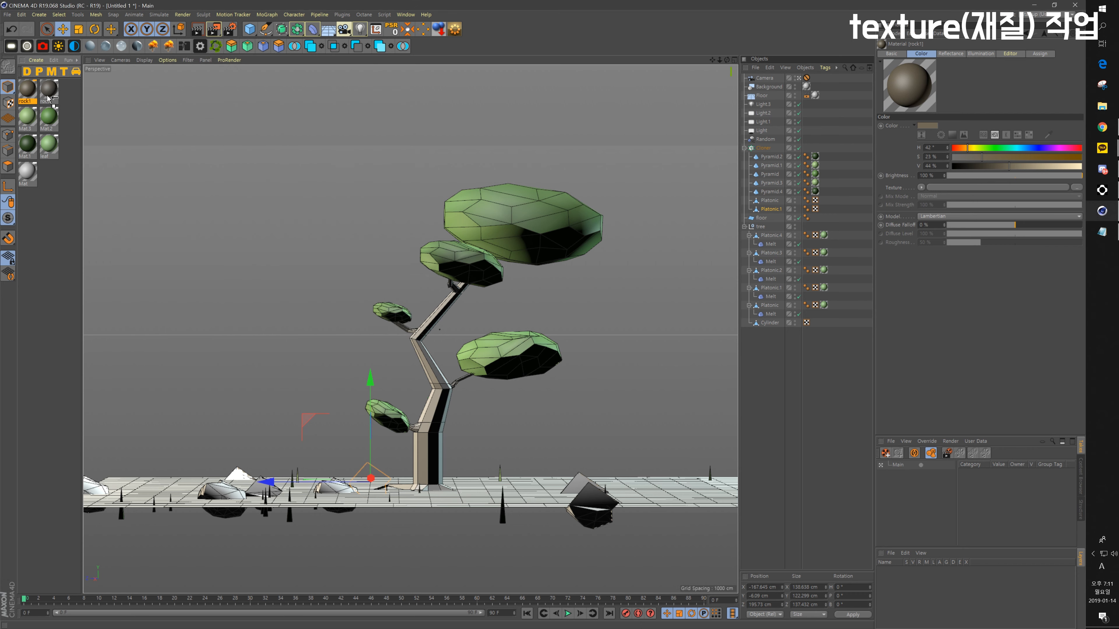
Step: Apply the rock1 material to Platonic and the rock material to Platonic.1 under the Cloner, and check them with a test render
{"action": "left_click_drag", "start_coordinate": [48, 97], "coordinate": [776, 201]}
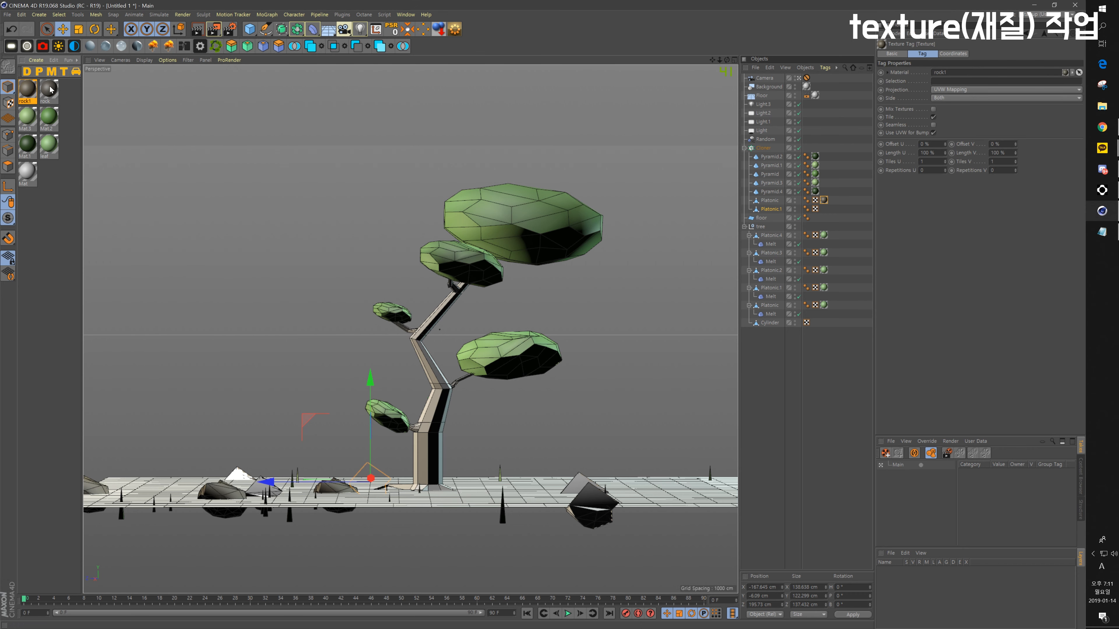
{"action": "left_click_drag", "start_coordinate": [50, 89], "coordinate": [771, 208]}
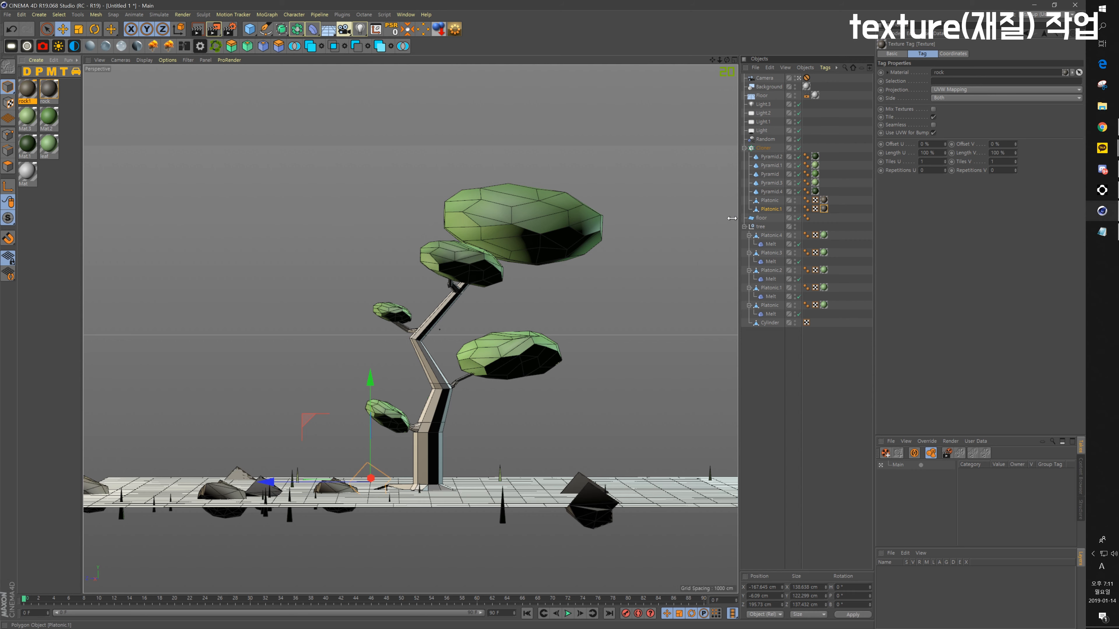
{"action": "left_click", "coordinate": [214, 30]}
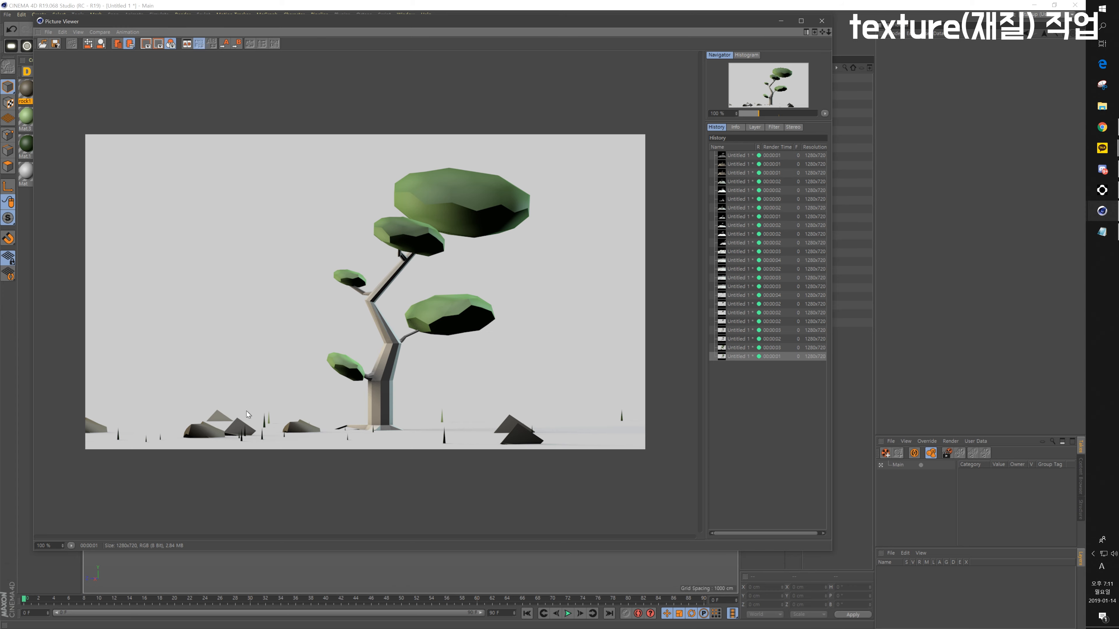
{"action": "left_click", "coordinate": [822, 21]}
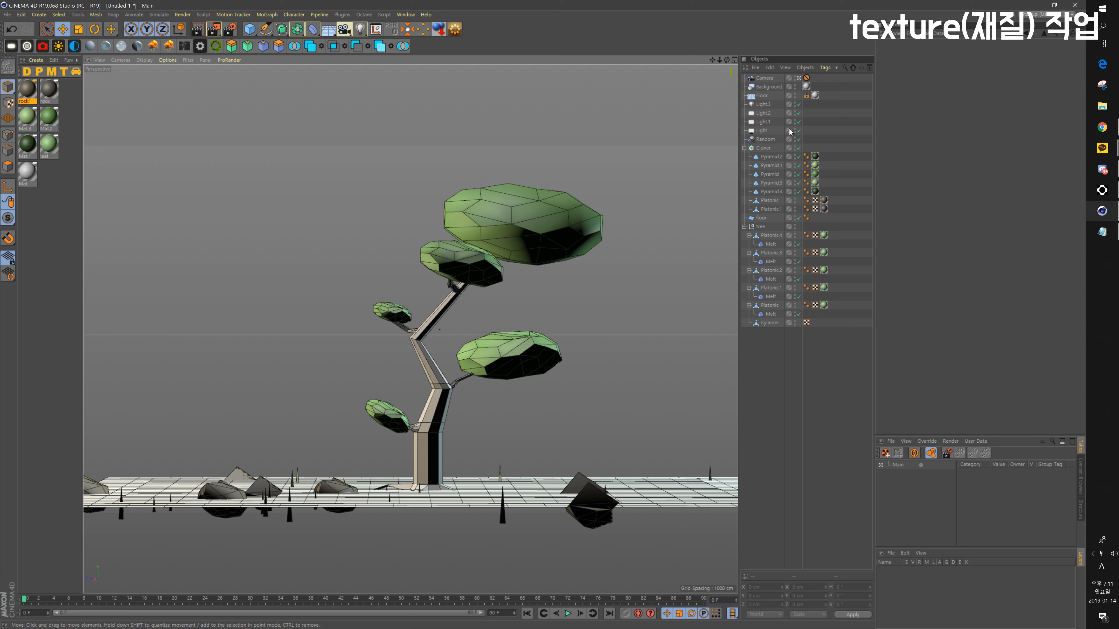
Step: Create a new material for the tree trunk and set its color to a dark brown of H 42°, S 53%, V 35%
{"action": "left_click", "coordinate": [37, 235]}
{"action": "double_click", "coordinate": [49, 178]}
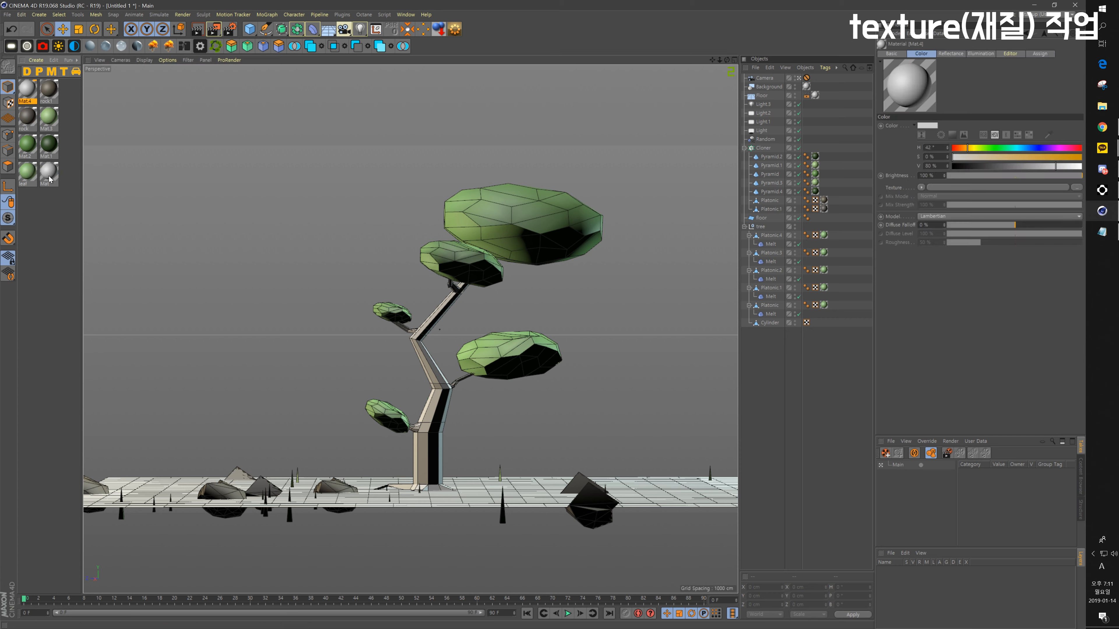
{"action": "double_click", "coordinate": [27, 89]}
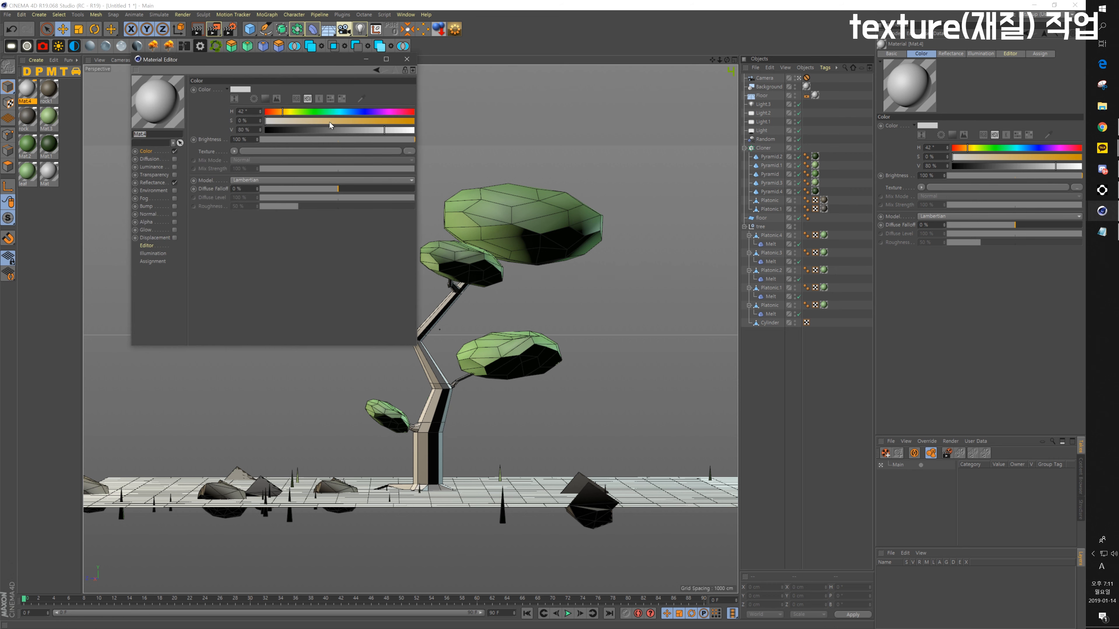
{"action": "mouse_move", "coordinate": [330, 121]}
{"action": "left_mouse_down"}
{"action": "mouse_move", "coordinate": [343, 119]}
{"action": "mouse_move", "coordinate": [320, 130]}
{"action": "left_mouse_up"}
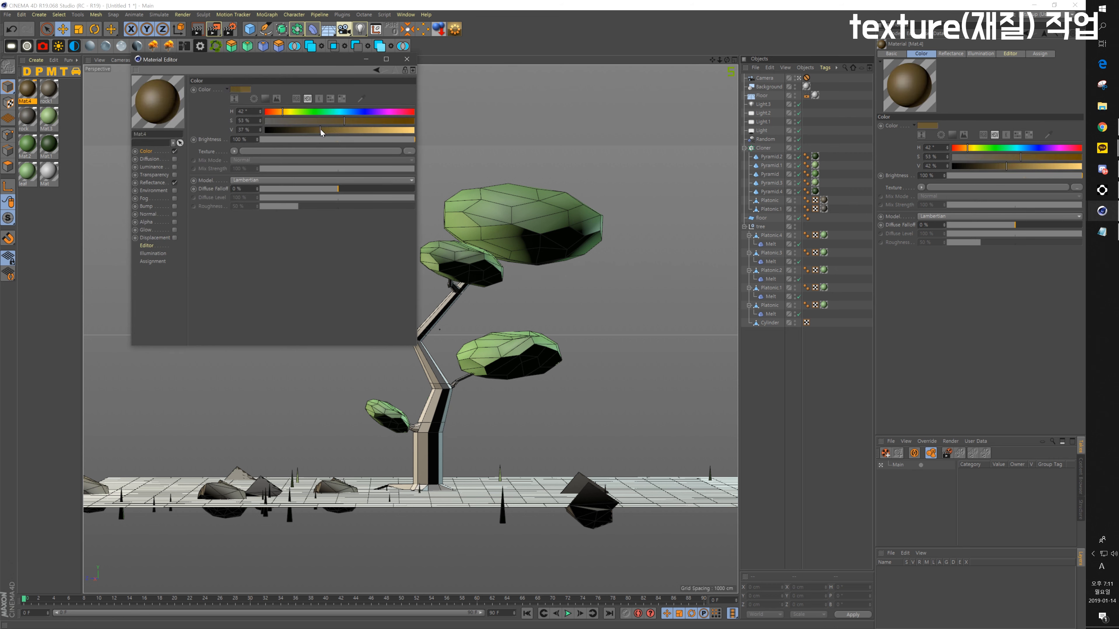
Step: Add a Noise shader as the trunk material's color texture and set its noise type to Pezo
{"action": "left_click", "coordinate": [234, 151]}
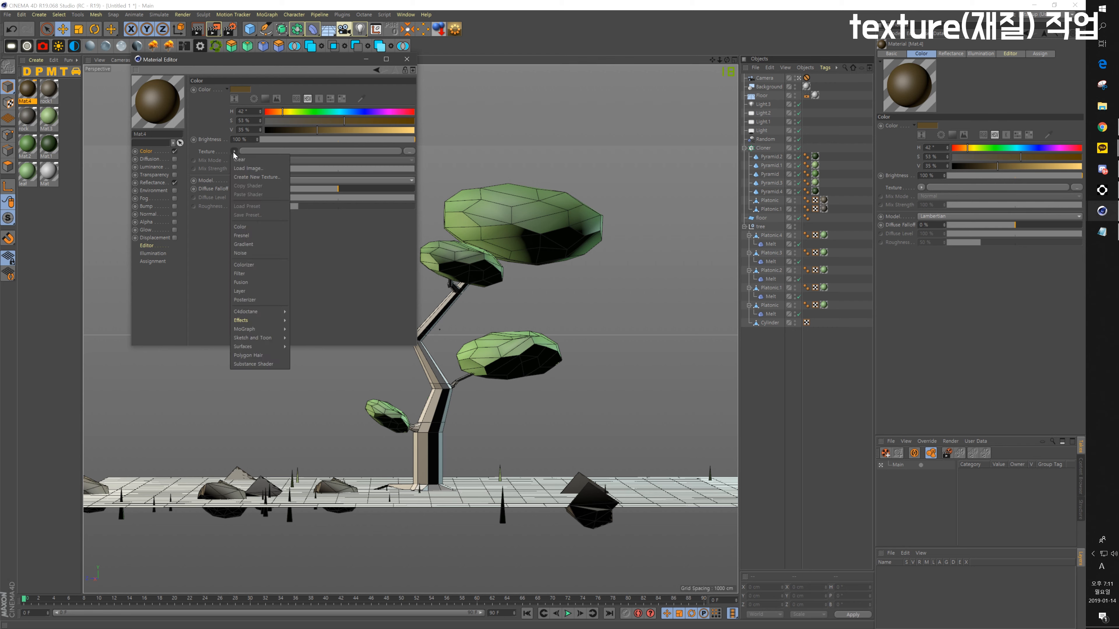
{"action": "left_click", "coordinate": [245, 254]}
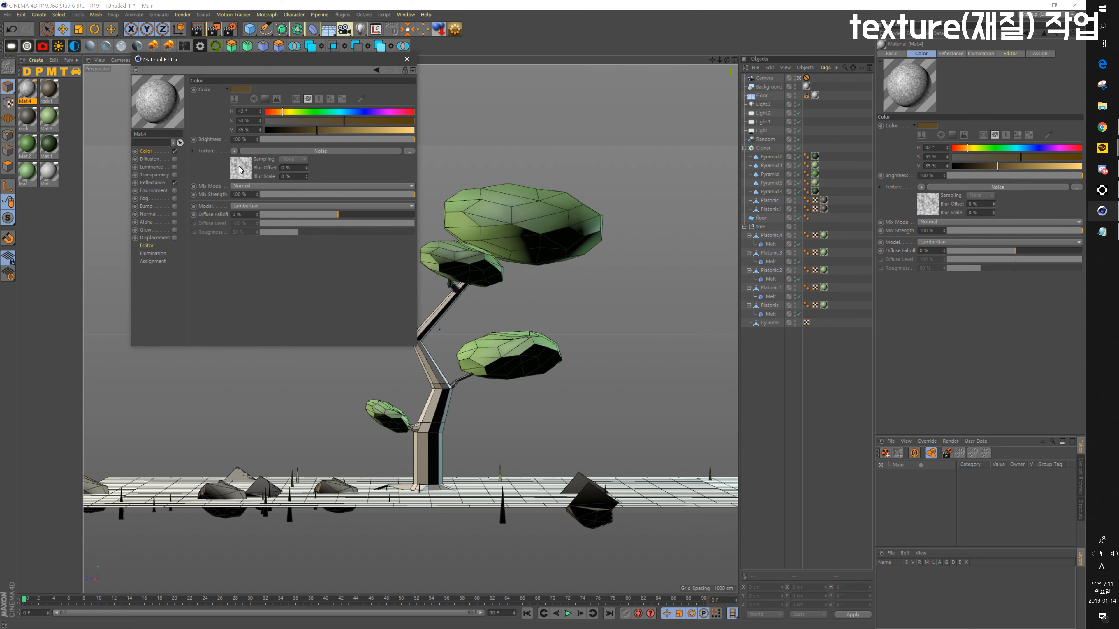
{"action": "left_click", "coordinate": [240, 169]}
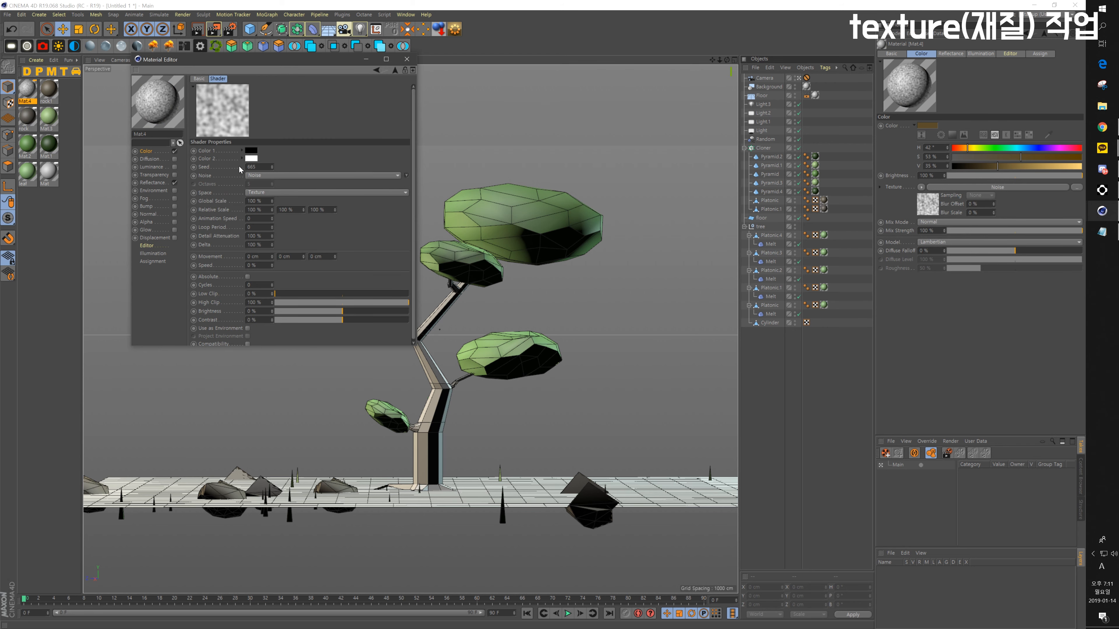
{"action": "left_click", "coordinate": [406, 176]}
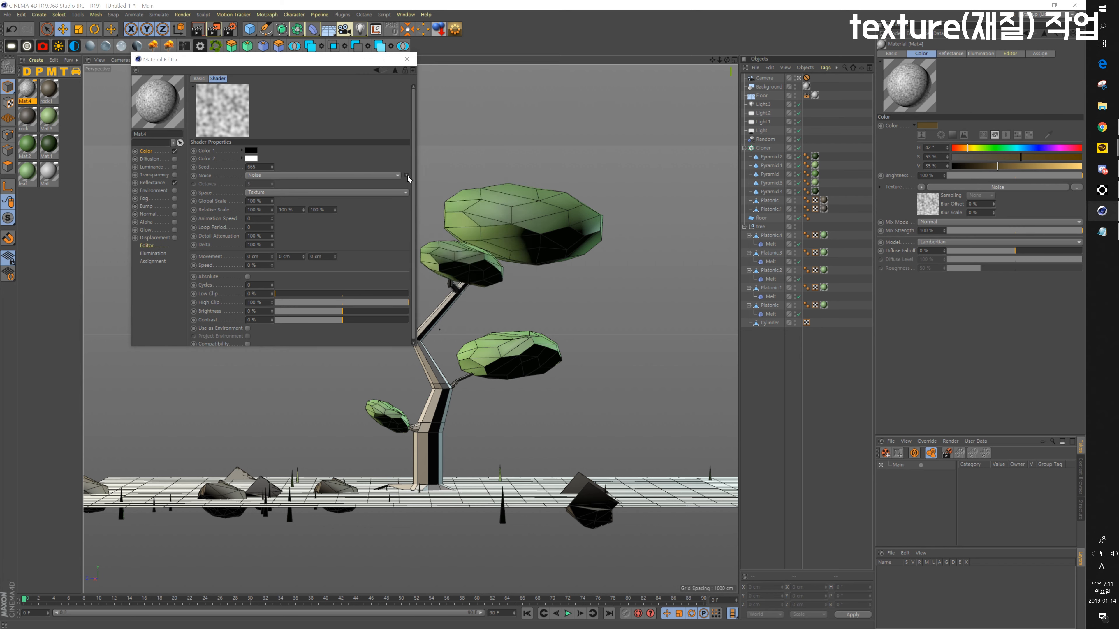
{"action": "left_click", "coordinate": [406, 176]}
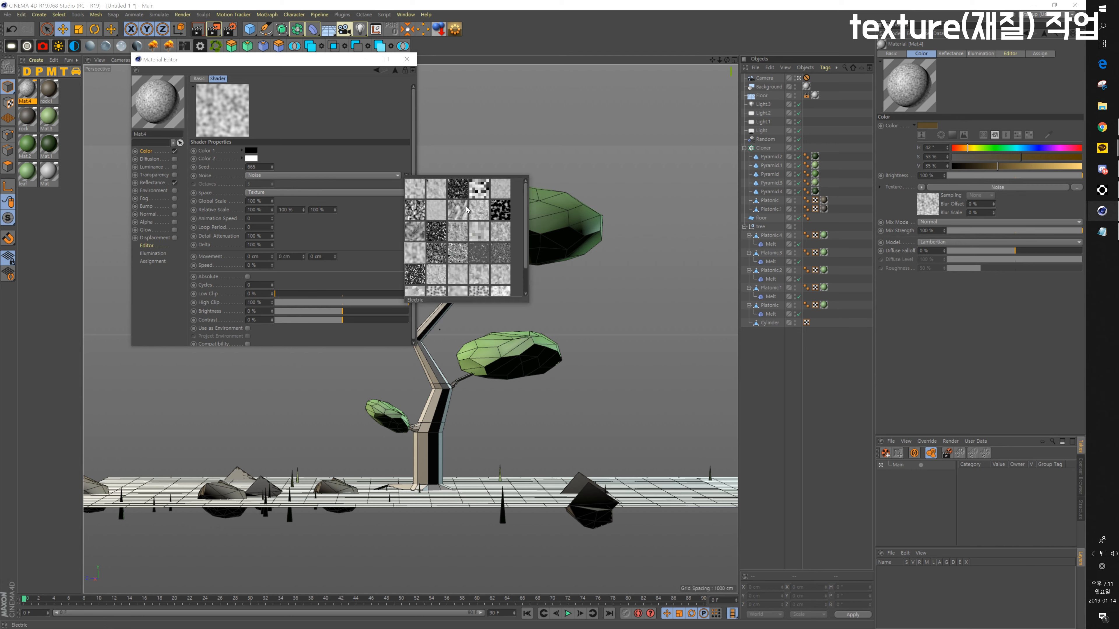
{"action": "left_click", "coordinate": [480, 258]}
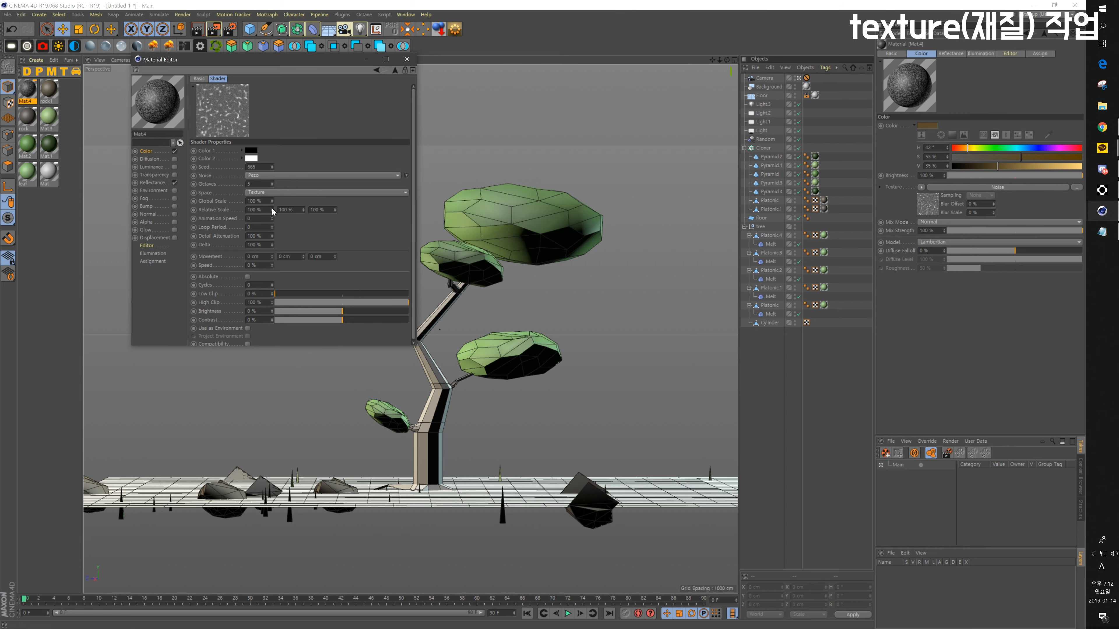
Step: Set the noise texture's mix strength to 10% in the brown trunk material
{"action": "left_click", "coordinate": [394, 70]}
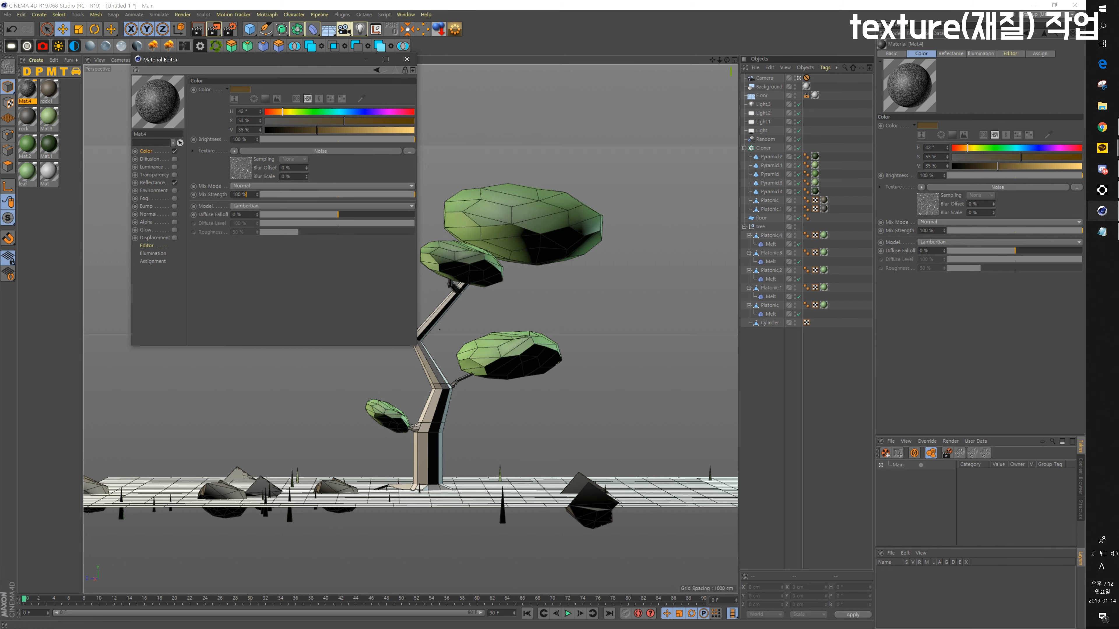
{"action": "left_click_drag", "start_coordinate": [246, 194], "coordinate": [231, 194]}
{"action": "type", "text": "10"}
{"action": "key", "text": "Return"}
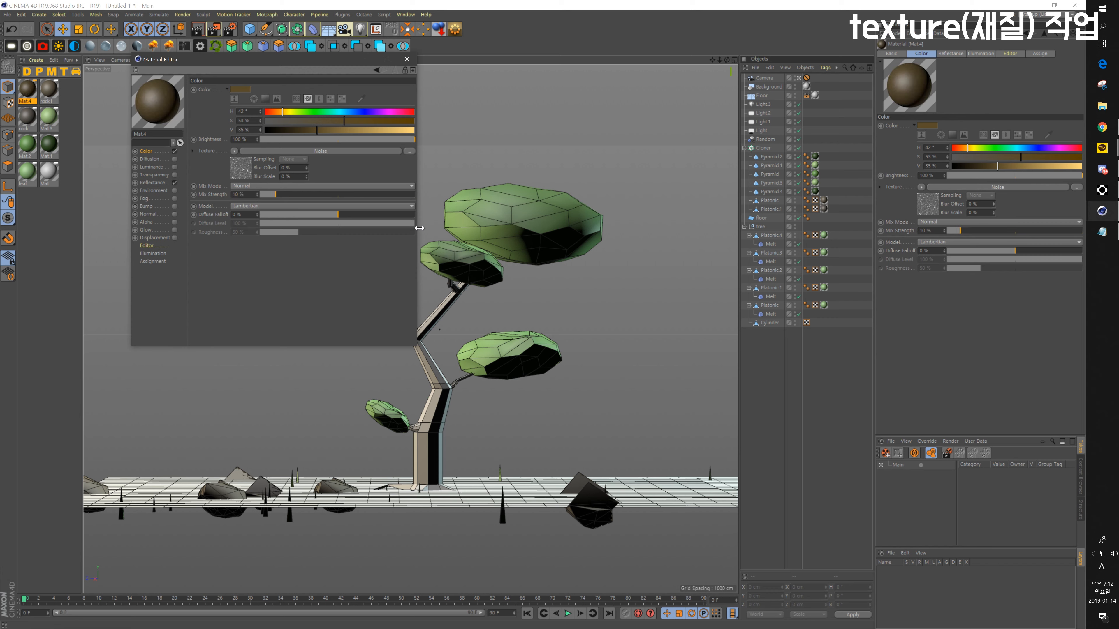
{"action": "left_click", "coordinate": [406, 59]}
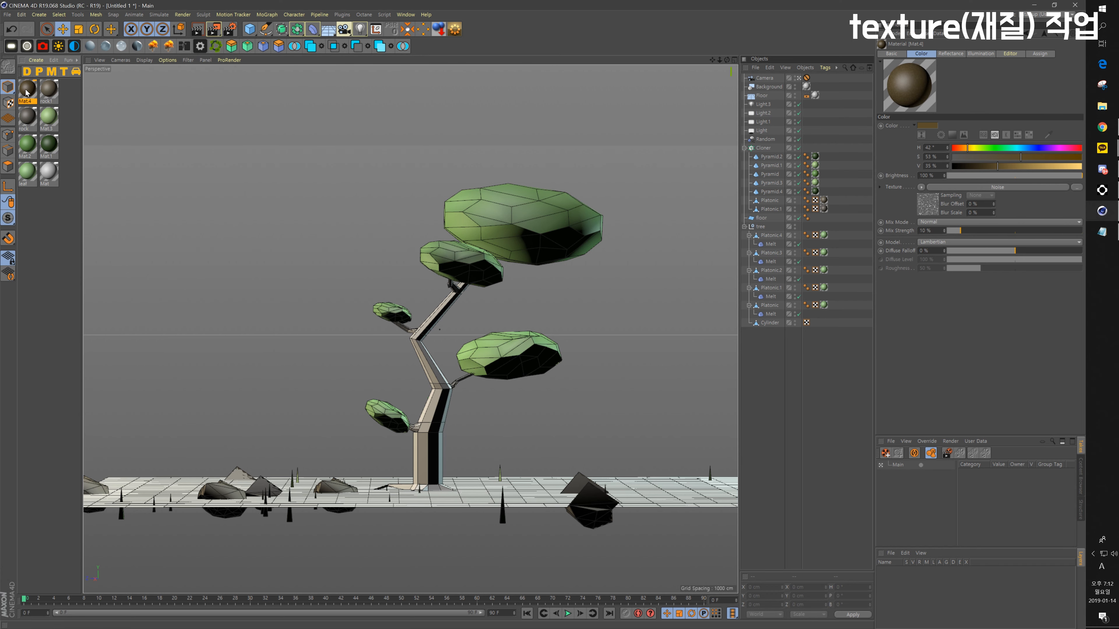
Step: Apply the brown noise material to the Cylinder trunk and check it with a test render
{"action": "left_click_drag", "start_coordinate": [28, 94], "coordinate": [767, 326]}
{"action": "left_click", "coordinate": [213, 28]}
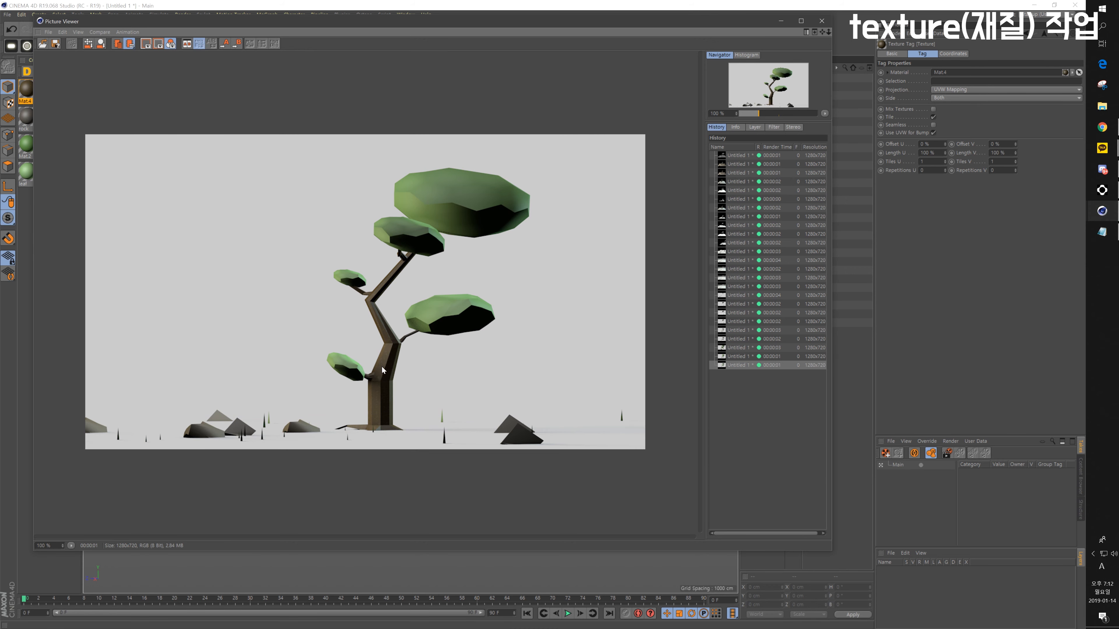
{"action": "left_click", "coordinate": [822, 22]}
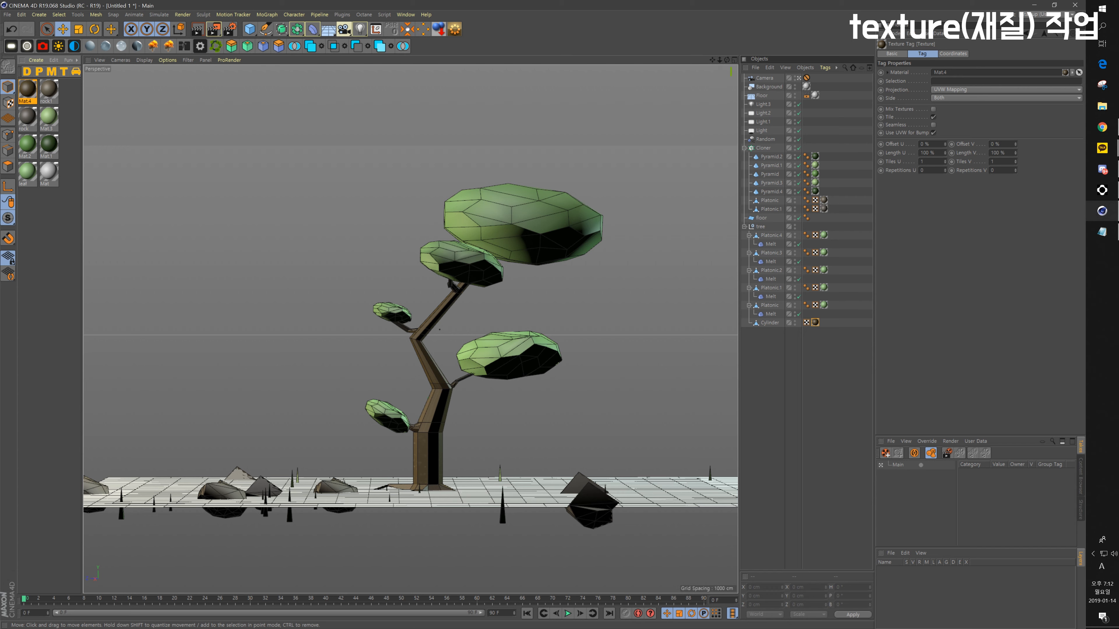
{"action": "key", "text": "alt+Tab"}
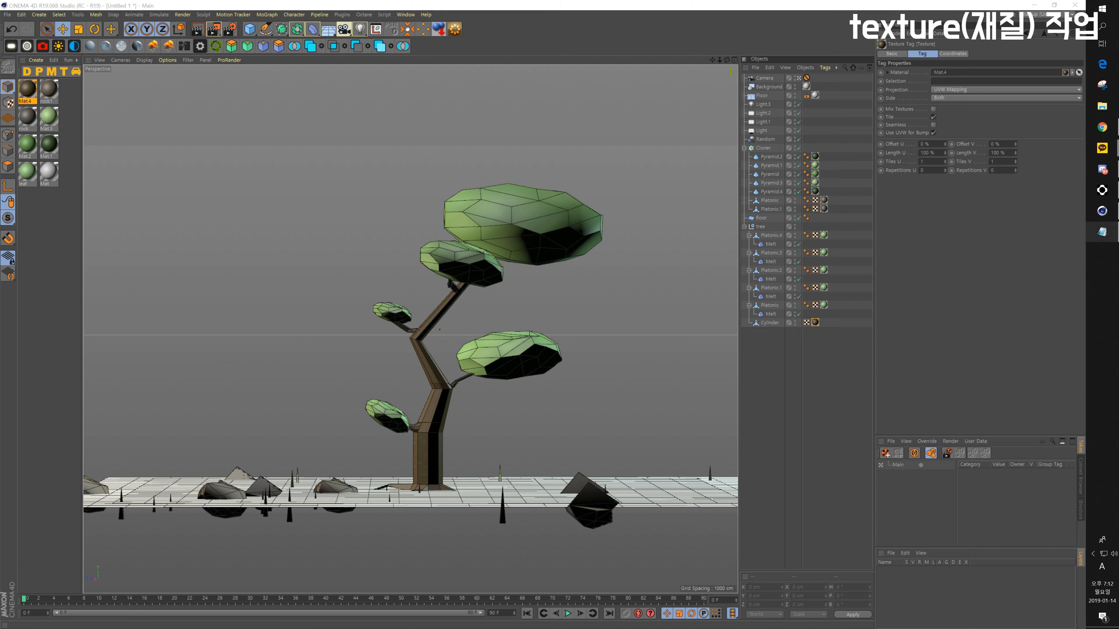
{"action": "key", "text": "alt+Tab"}
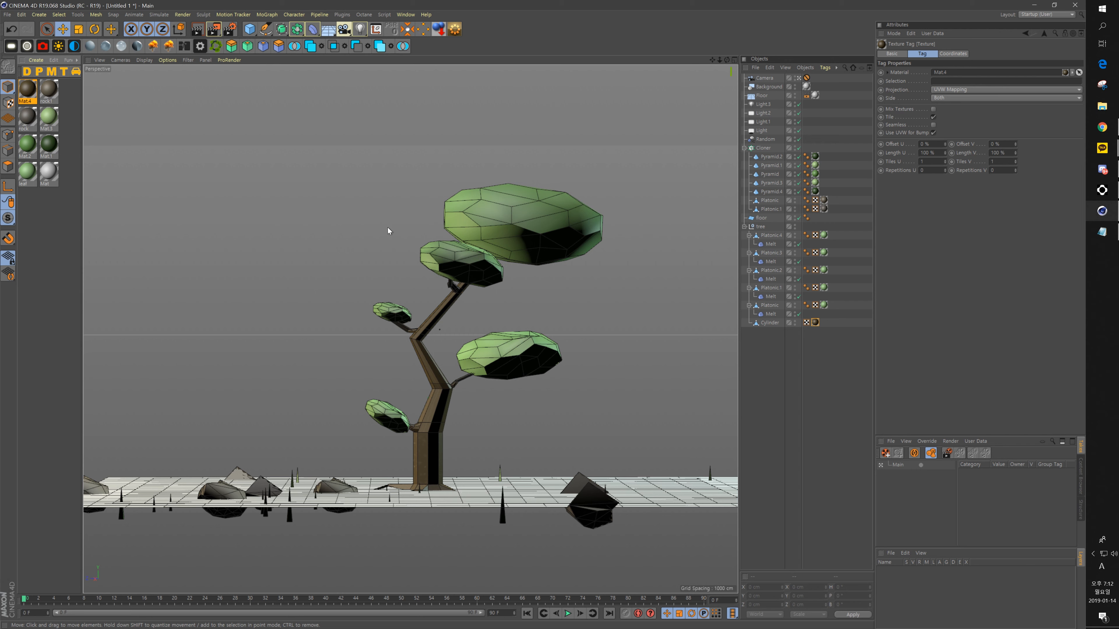
Step: Collapse the Cloner and tree hierarchies in the object list
{"action": "left_click", "coordinate": [744, 148]}
{"action": "left_click", "coordinate": [744, 166]}
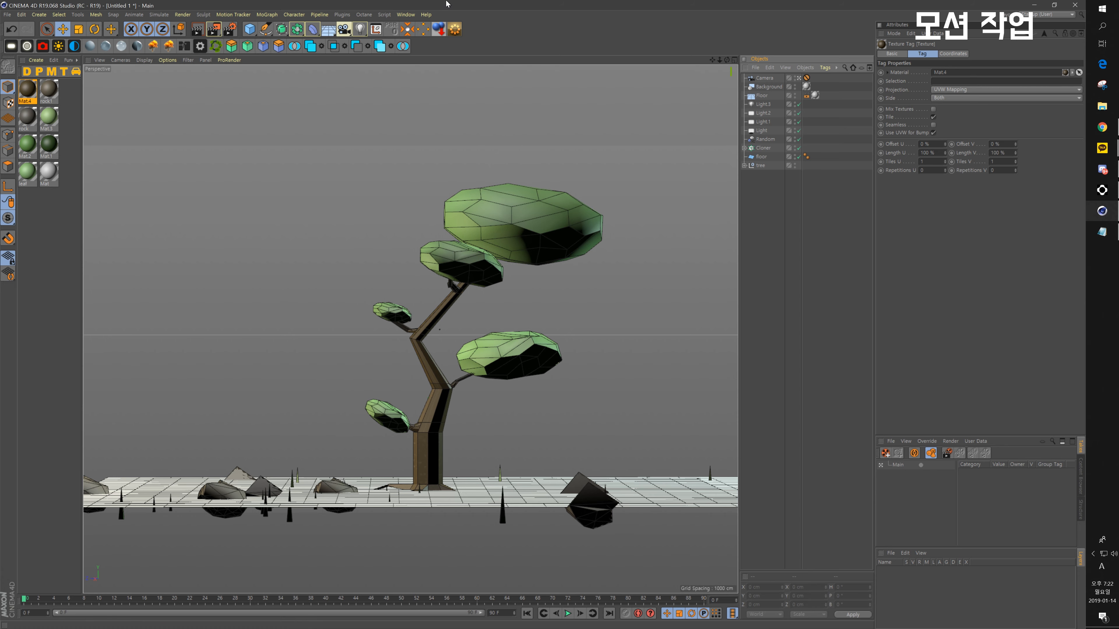
Step: Play the reference video 튜토리얼 나무1 from the desktop enlarged to examine the tree's motion, and return to Cinema 4D
{"action": "left_click", "coordinate": [1034, 5]}
{"action": "double_click", "coordinate": [39, 32]}
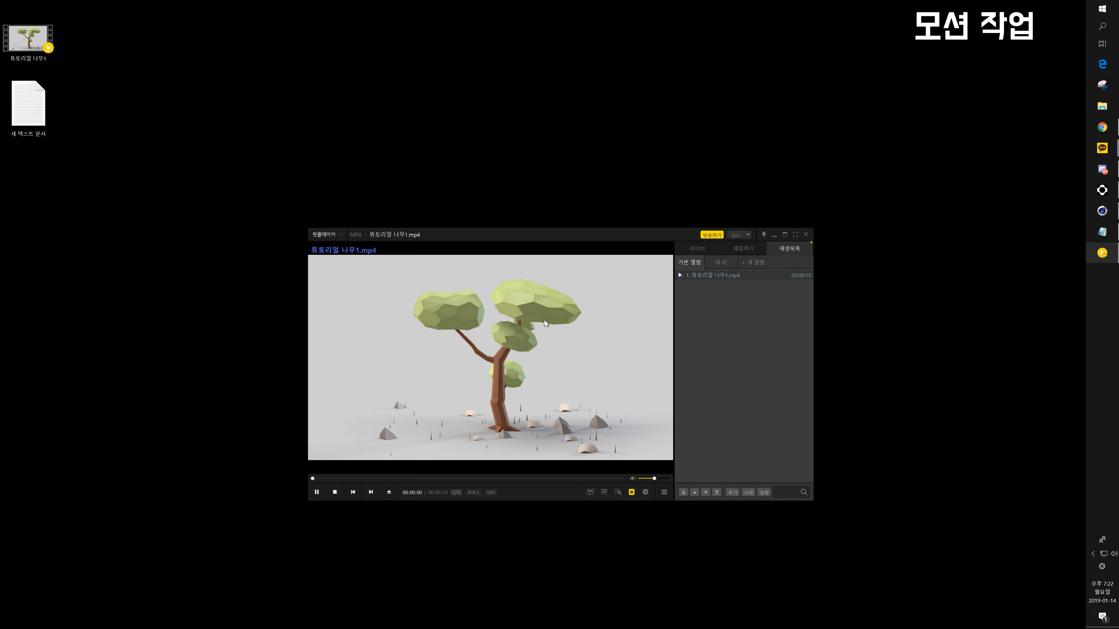
{"action": "double_click", "coordinate": [544, 320]}
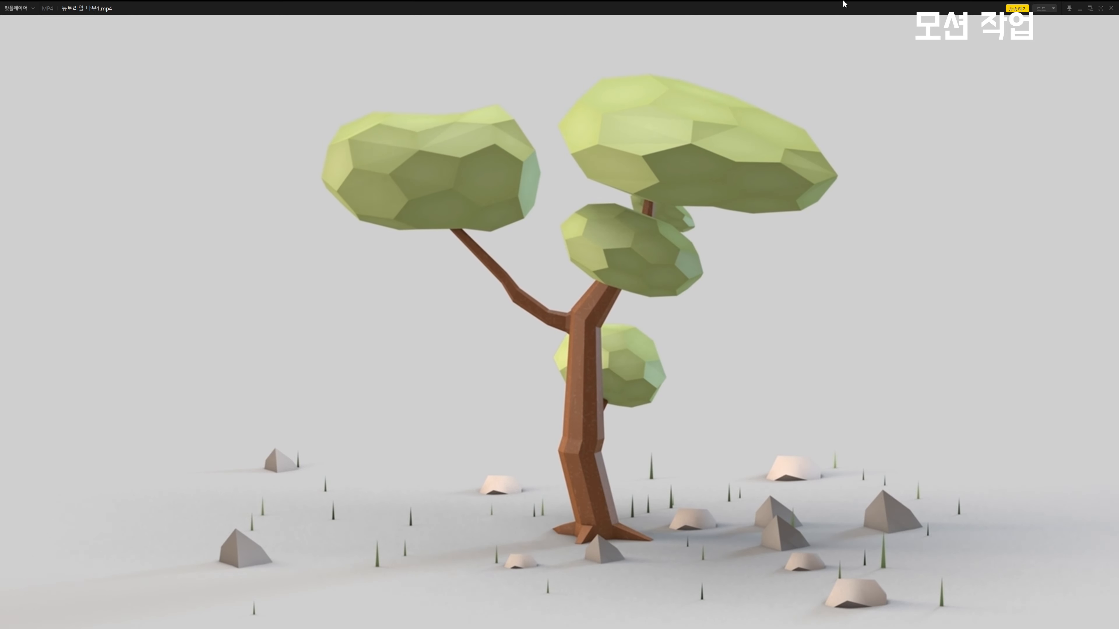
{"action": "key", "text": "alt+F4"}
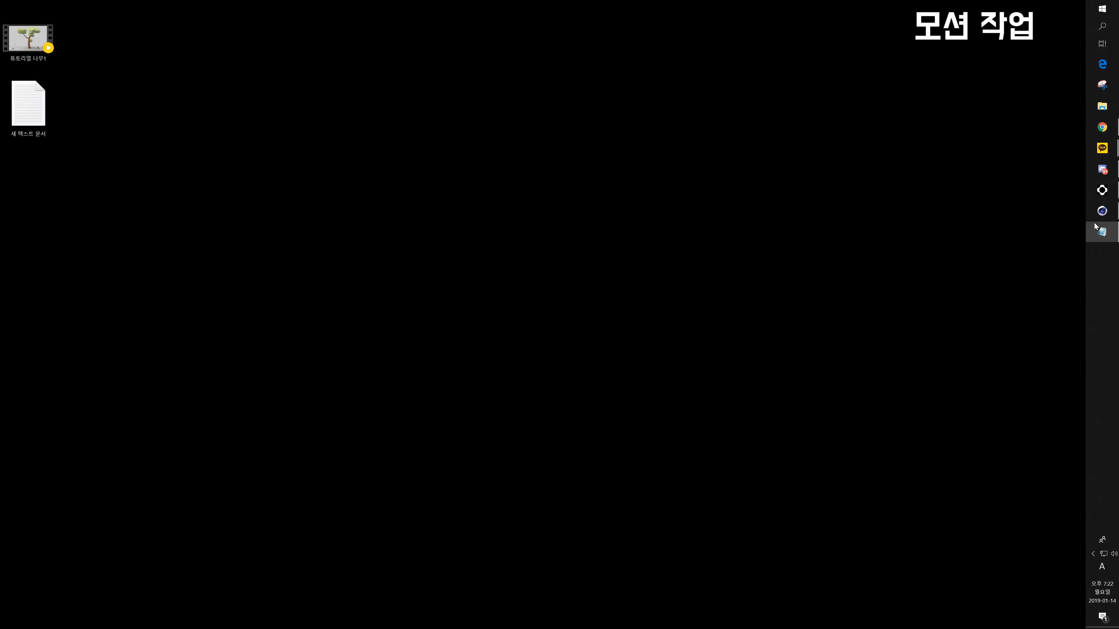
{"action": "left_click", "coordinate": [1098, 214]}
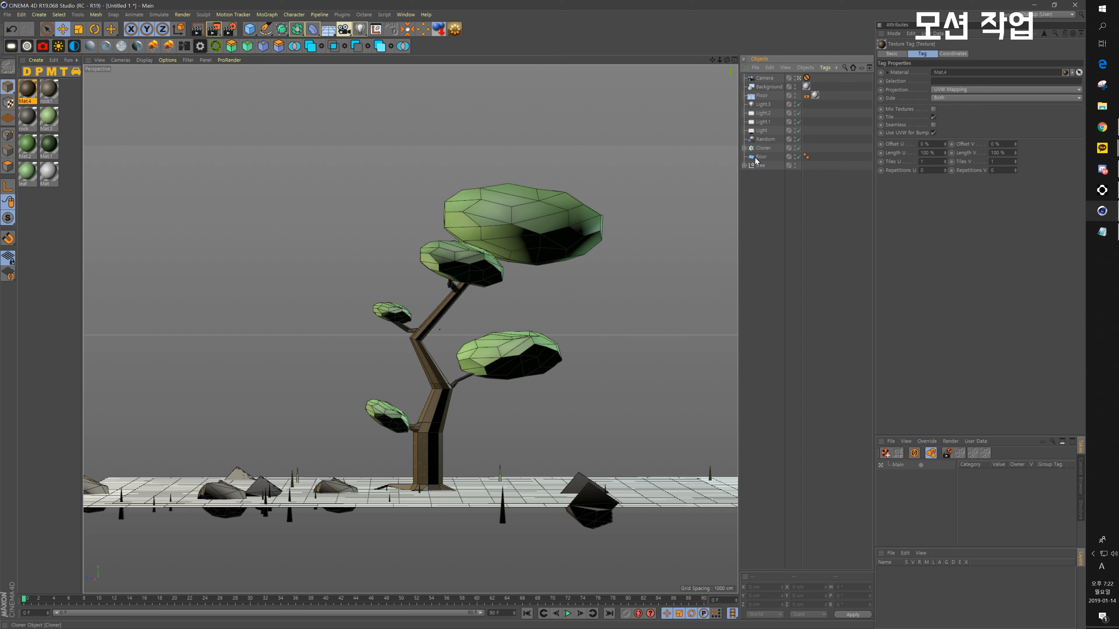
Step: Add a Bend deformer and a Twist deformer to the scene
{"action": "left_click", "coordinate": [759, 210]}
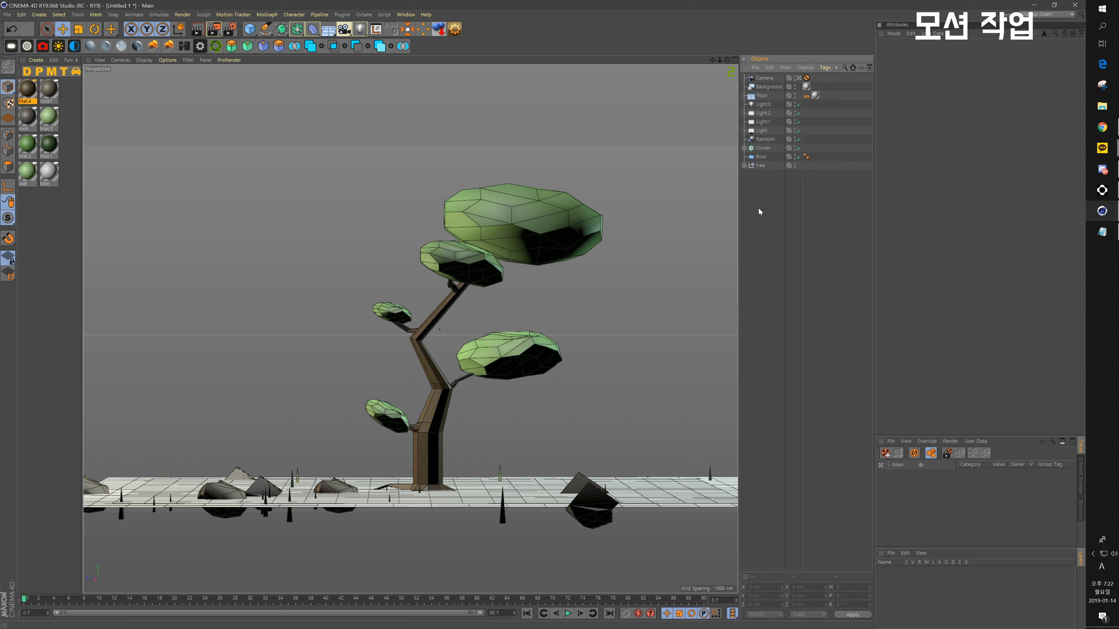
{"action": "left_click", "coordinate": [313, 29]}
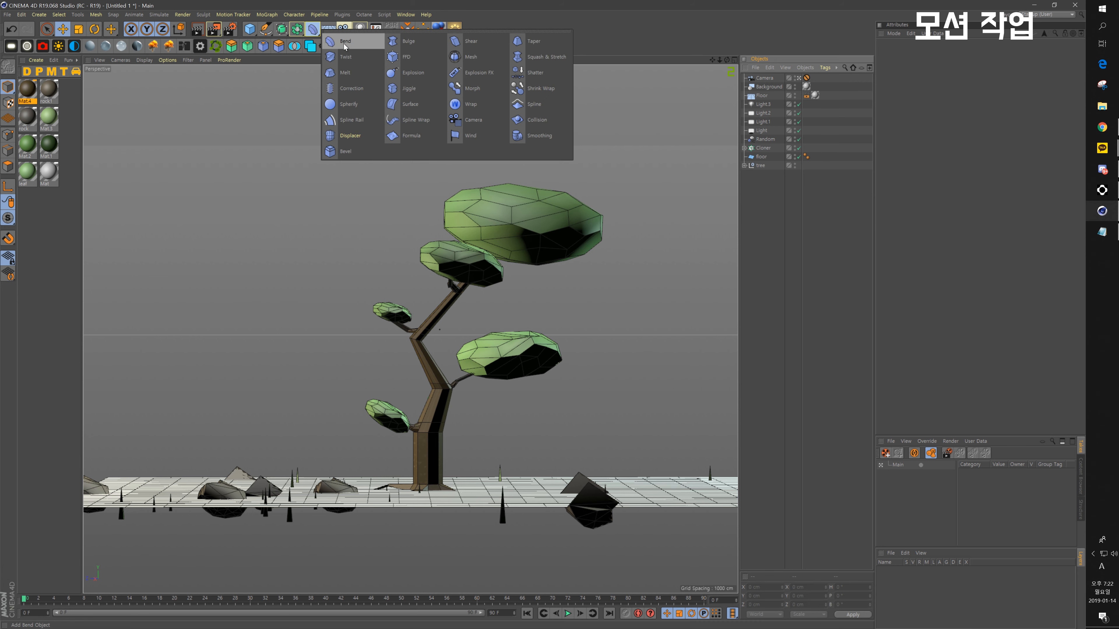
{"action": "left_click", "coordinate": [344, 44]}
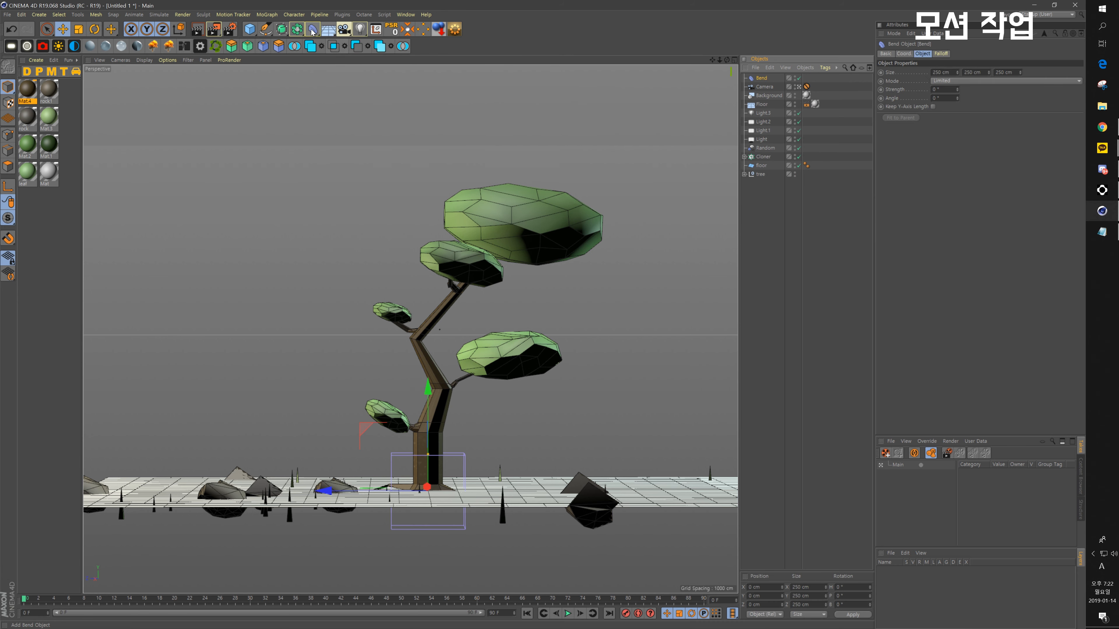
{"action": "left_click", "coordinate": [311, 31]}
{"action": "left_click", "coordinate": [348, 56]}
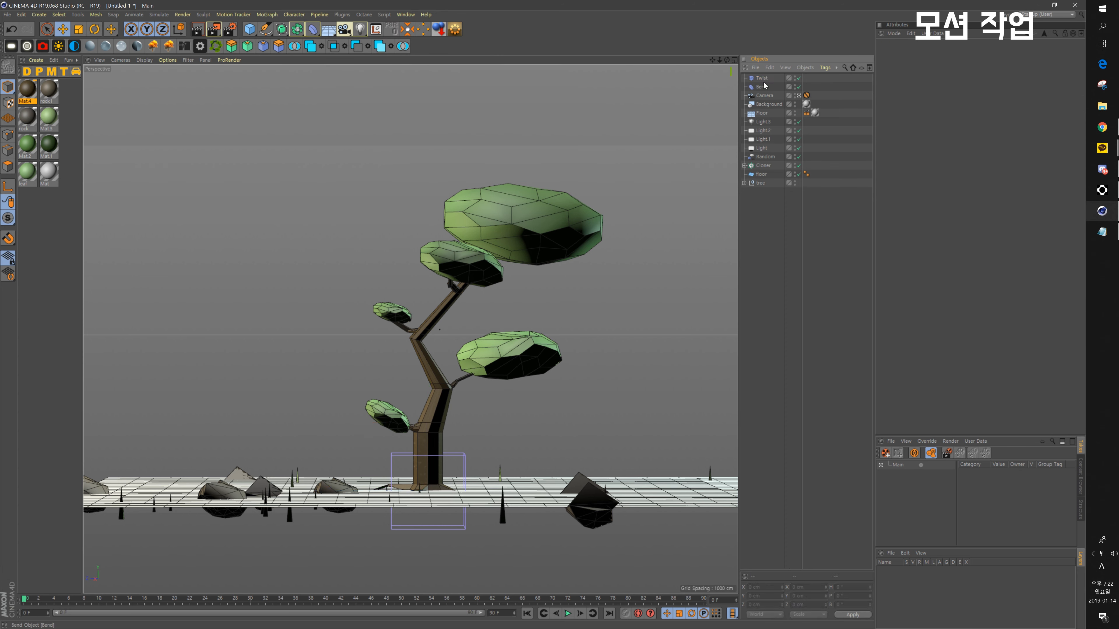
Step: Move the tree group directly below the Bend deformer in the object hierarchy
{"action": "left_click", "coordinate": [761, 87]}
{"action": "left_click", "coordinate": [757, 184]}
{"action": "left_click_drag", "start_coordinate": [756, 187], "coordinate": [766, 95]}
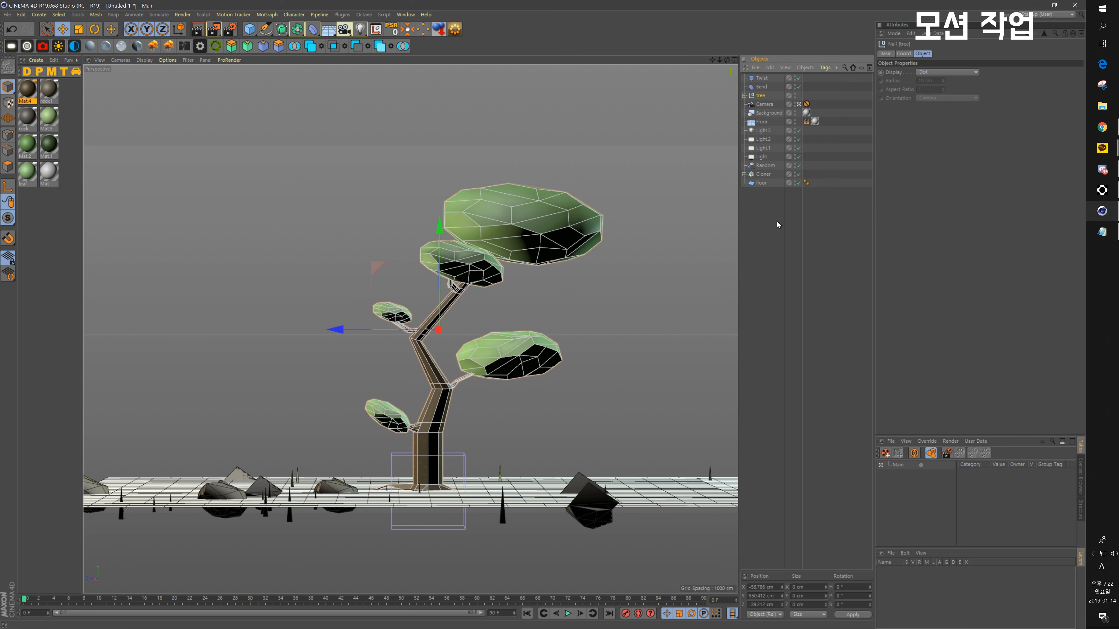
Step: Group the Twist deformer, Bend deformer and tree under one null and name it tree all
{"action": "left_click", "coordinate": [766, 78]}
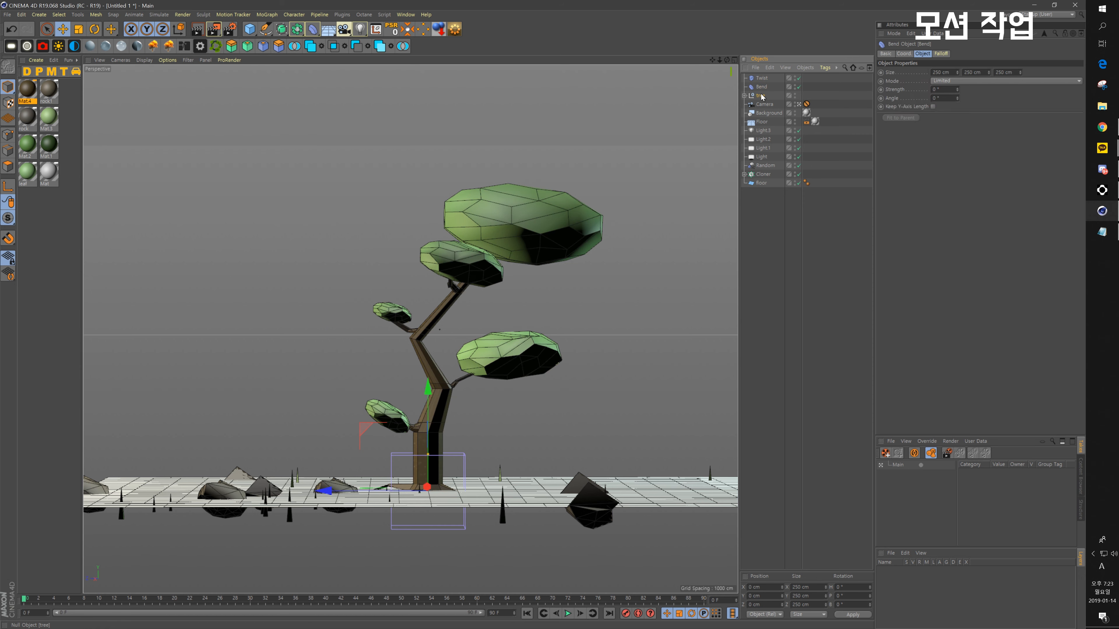
{"action": "left_click", "coordinate": [761, 95]}
{"action": "left_click", "coordinate": [766, 79], "text": "shift"}
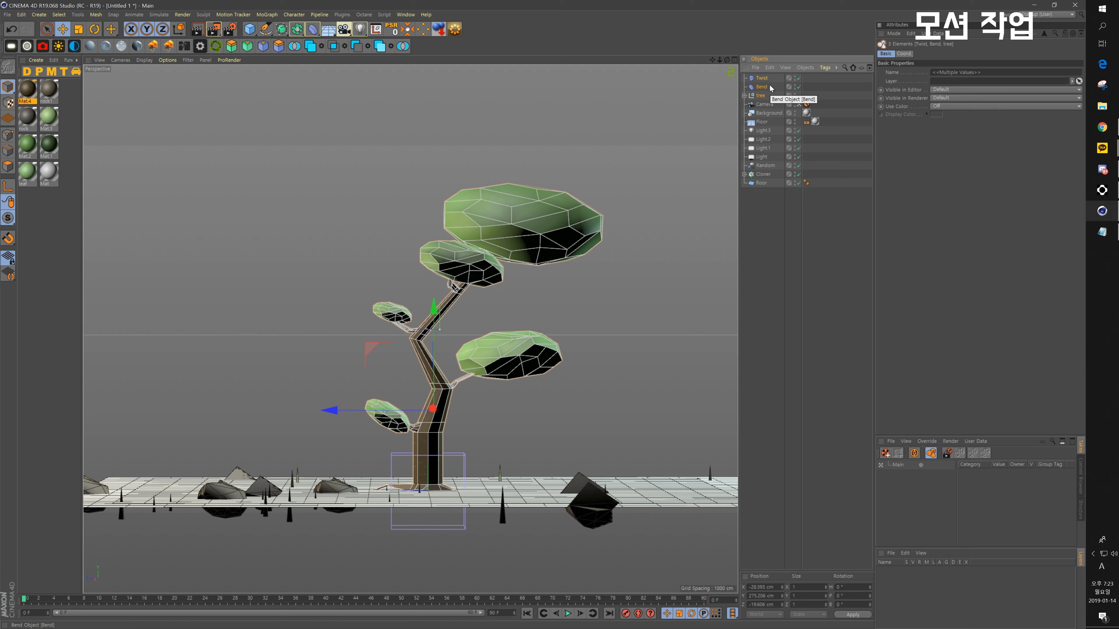
{"action": "key", "text": "alt+g"}
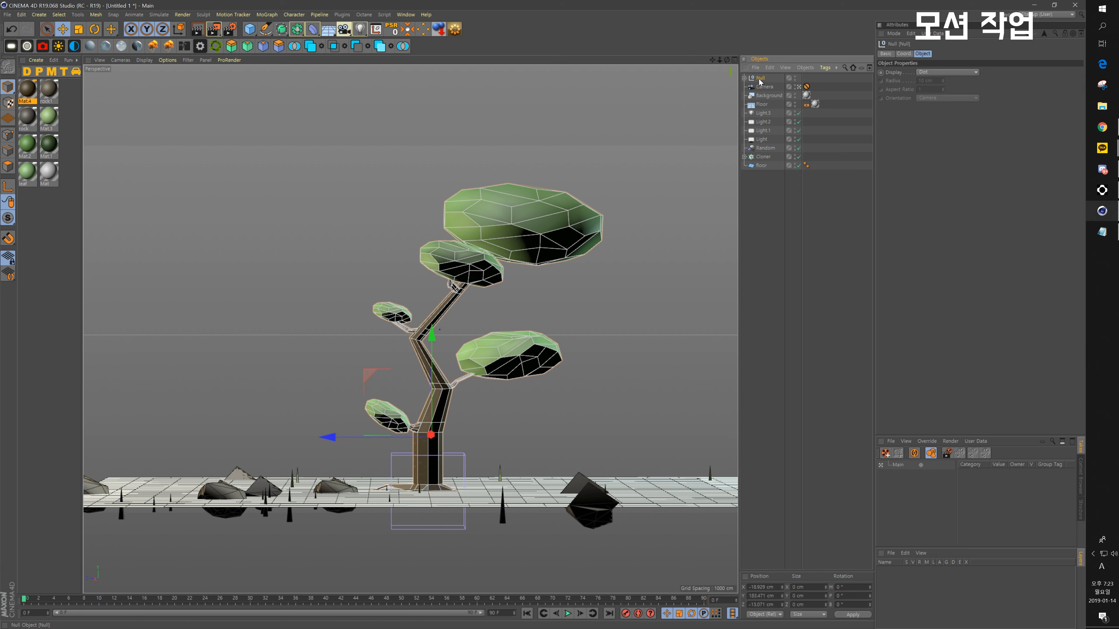
{"action": "double_click", "coordinate": [760, 79]}
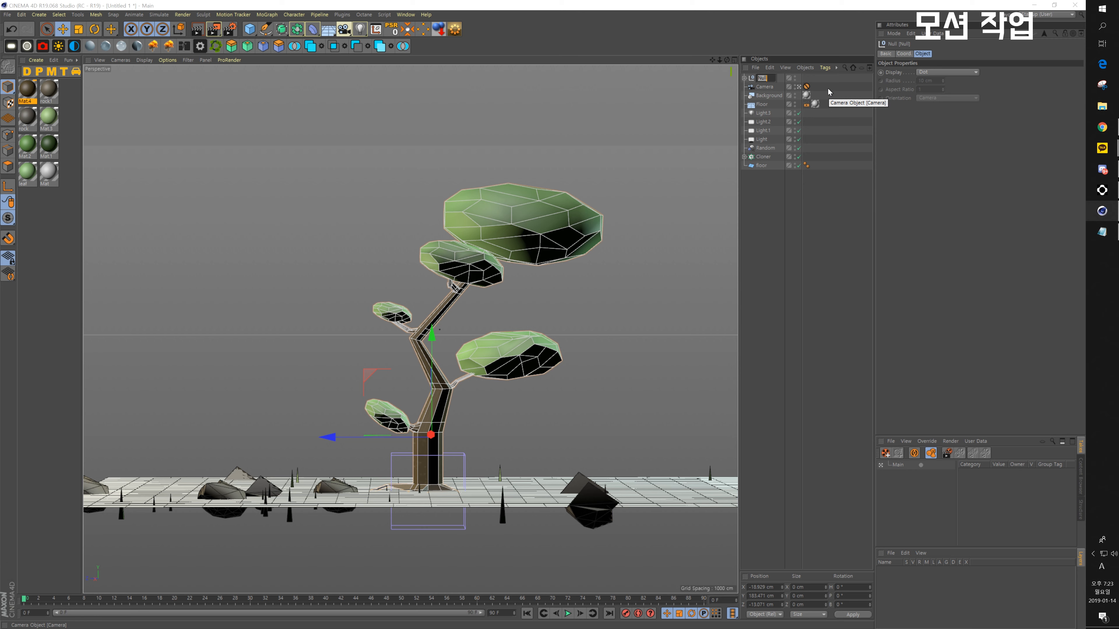
{"action": "key", "text": "BackSpace"}
{"action": "type", "text": "tree all"}
{"action": "key", "text": "Return"}
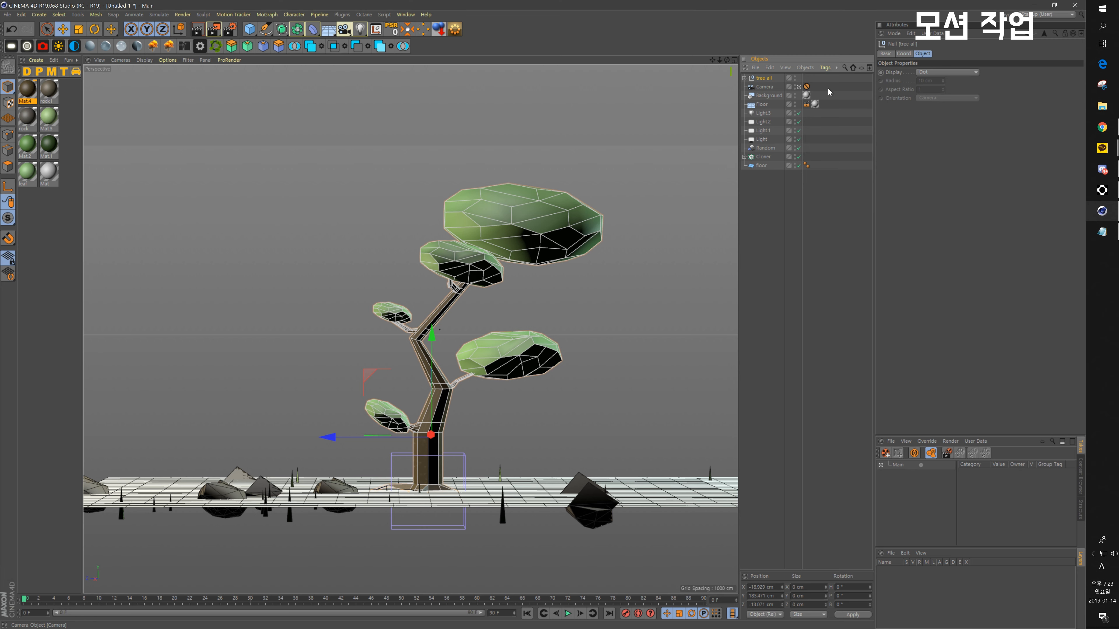
Step: Select the Twist deformer inside the tree all group and leave the scene camera for a free view around the tree
{"action": "left_click", "coordinate": [743, 78]}
{"action": "left_click", "coordinate": [767, 87]}
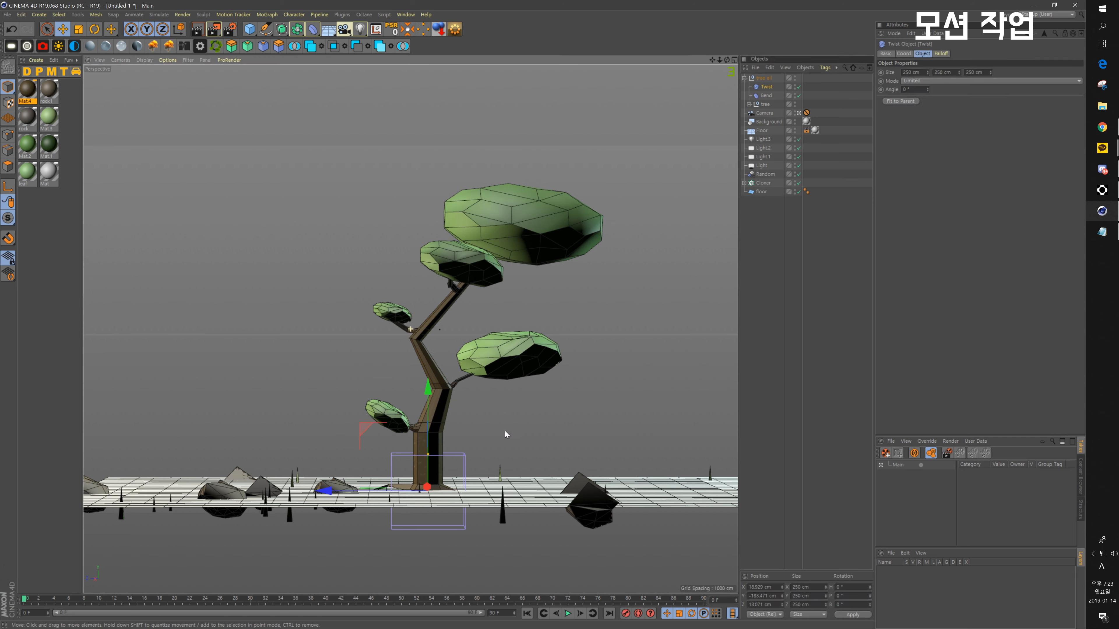
{"action": "left_click", "coordinate": [798, 113]}
{"action": "left_click_drag", "start_coordinate": [502, 287], "coordinate": [483, 306], "text": "alt"}
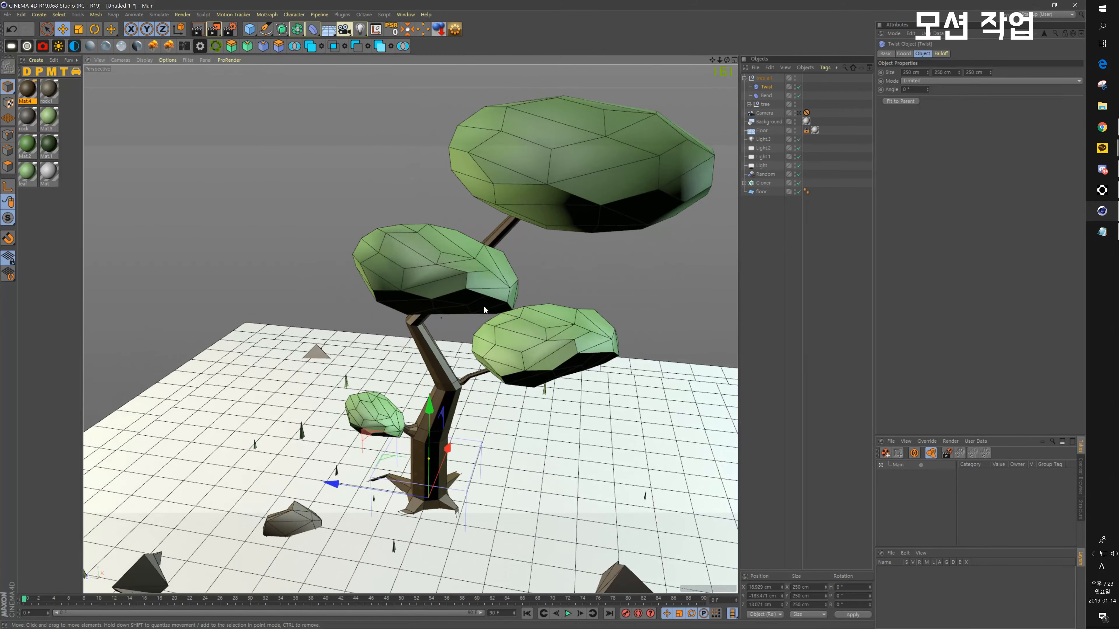
{"action": "middle_click_drag", "start_coordinate": [511, 414], "coordinate": [498, 328], "text": "alt"}
{"action": "scroll", "coordinate": [498, 327], "scroll_direction": "down", "scroll_amount": 3}
{"action": "scroll", "coordinate": [498, 328], "scroll_direction": "down", "scroll_amount": 3}
{"action": "left_click_drag", "start_coordinate": [485, 339], "coordinate": [520, 362], "text": "alt"}
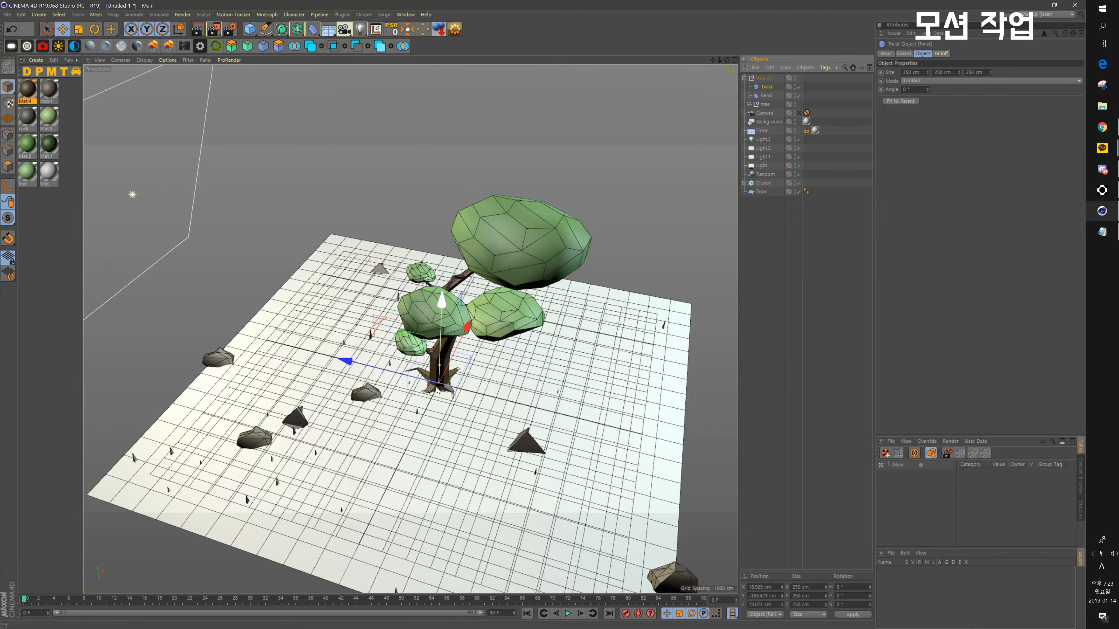
{"action": "scroll", "coordinate": [430, 390], "scroll_direction": "up", "scroll_amount": 10}
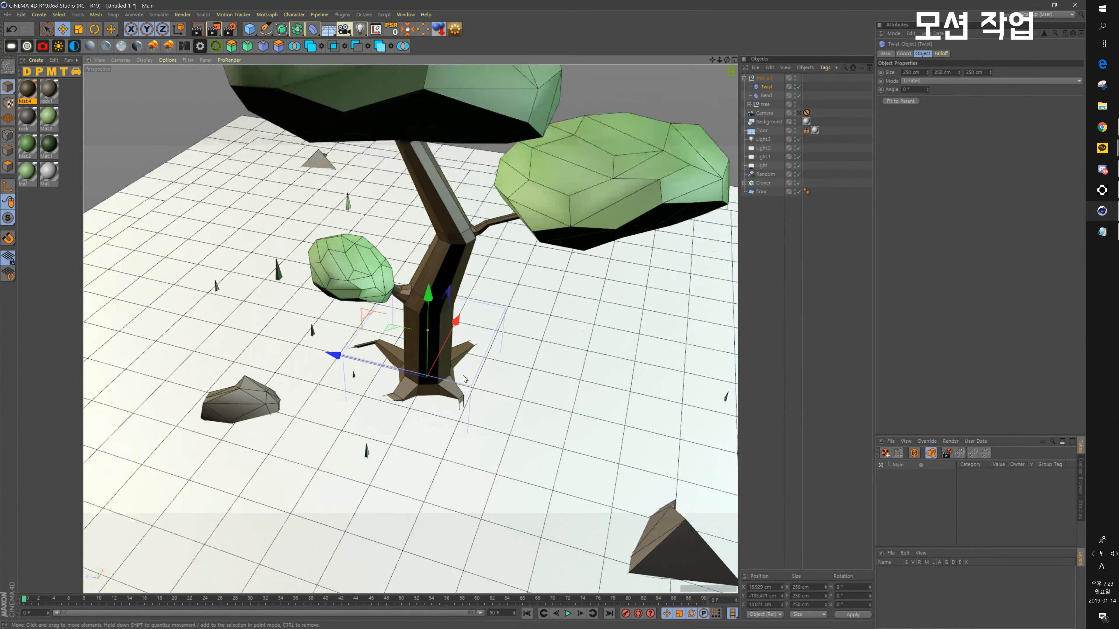
{"action": "scroll", "coordinate": [471, 392], "scroll_direction": "down", "scroll_amount": 7}
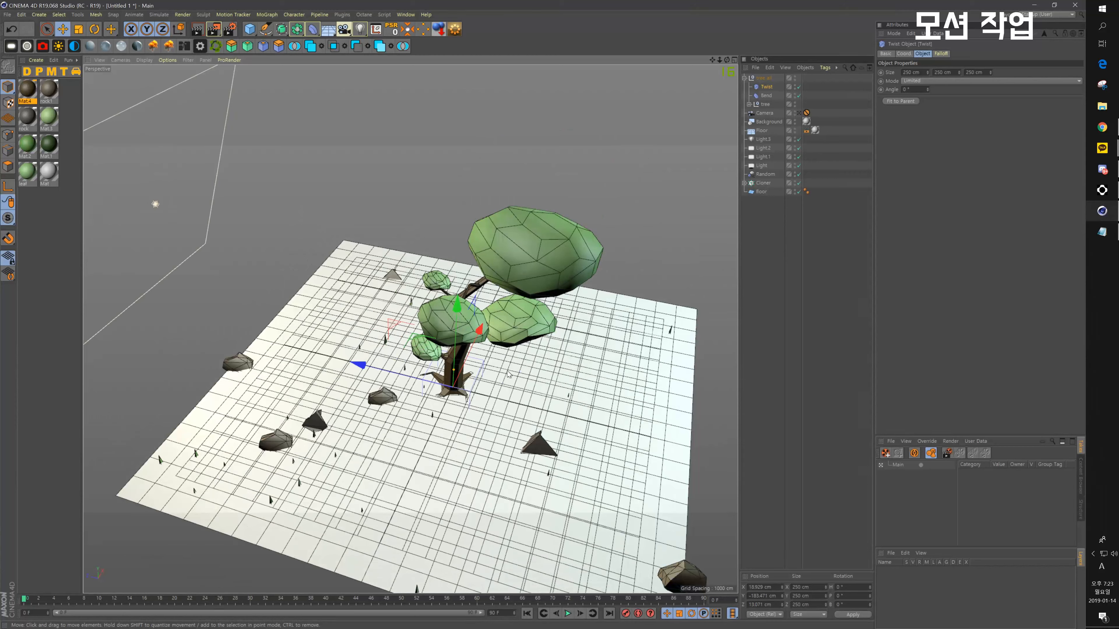
{"action": "left_click_drag", "start_coordinate": [472, 383], "coordinate": [457, 358], "text": "alt"}
Step: Set the Twist deformer's size to 2000 x 1000 x 2000 cm and raise it to about 329 cm in Y, enclosing the tree
{"action": "left_click_drag", "start_coordinate": [921, 72], "coordinate": [816, 70]}
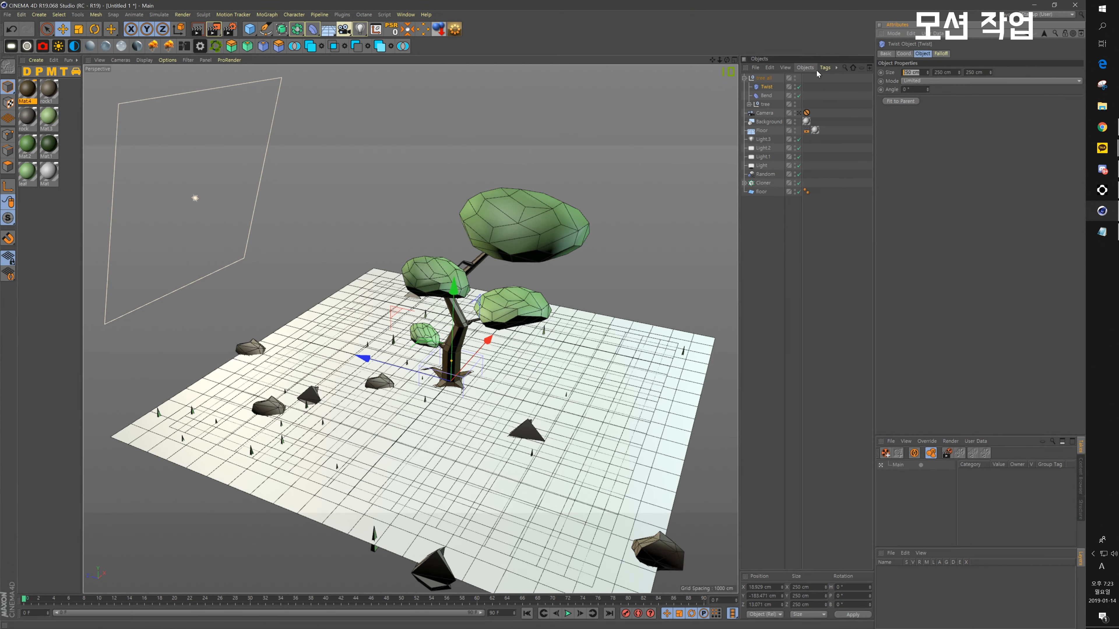
{"action": "type", "text": "2000"}
{"action": "key", "text": "Return"}
{"action": "left_click_drag", "start_coordinate": [952, 72], "coordinate": [933, 73]}
{"action": "type", "text": "1000"}
{"action": "key", "text": "Return"}
{"action": "key", "text": "Tab"}
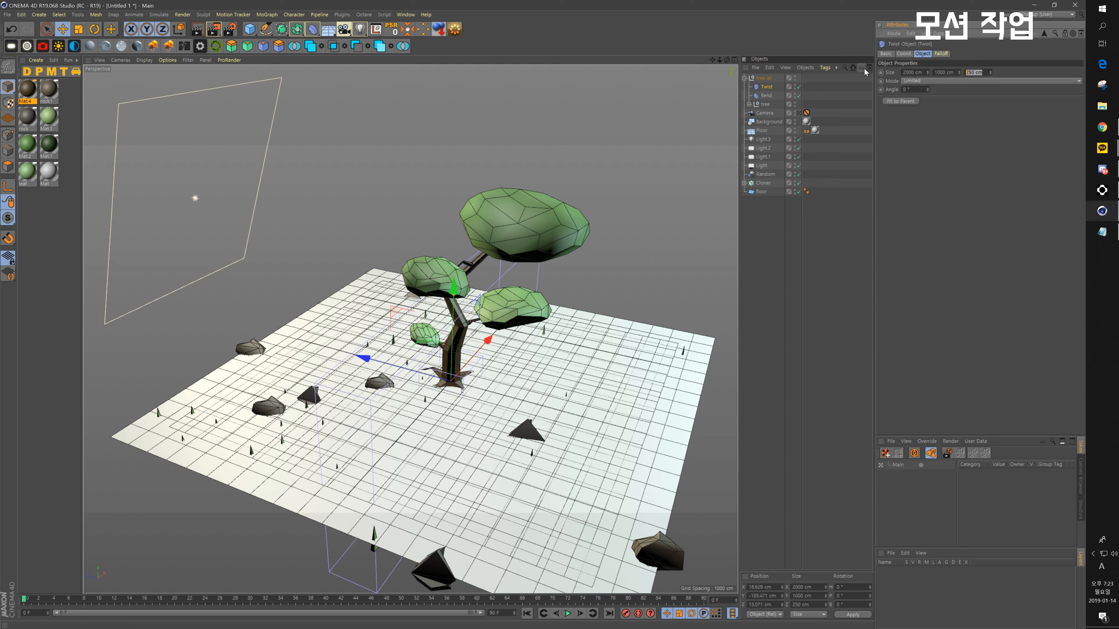
{"action": "type", "text": "200"}
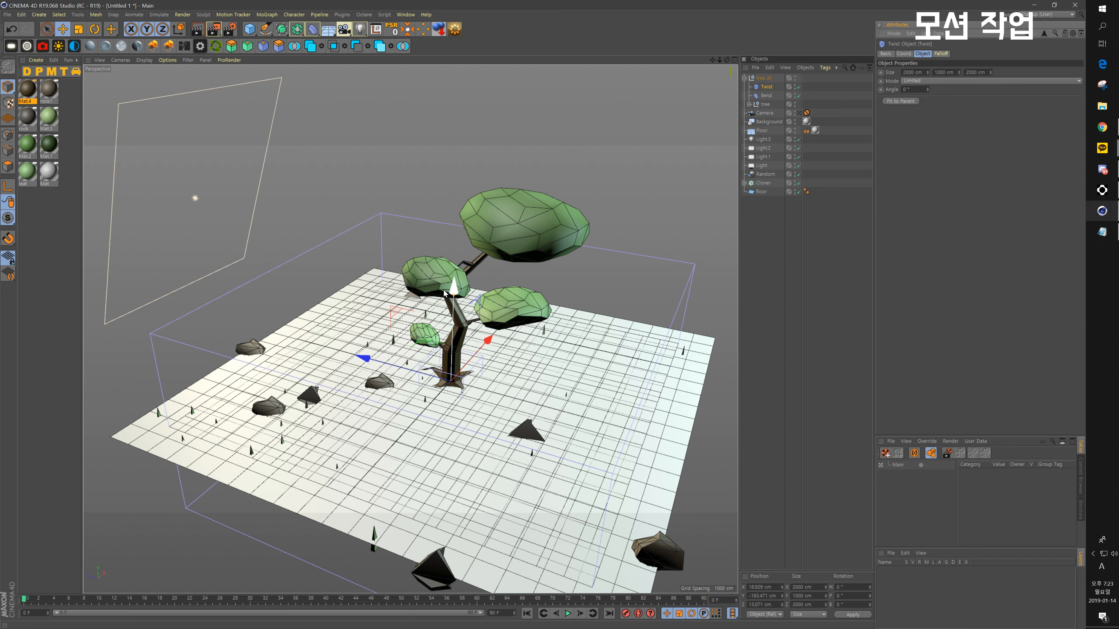
{"action": "left_click_drag", "start_coordinate": [458, 291], "coordinate": [479, 183]}
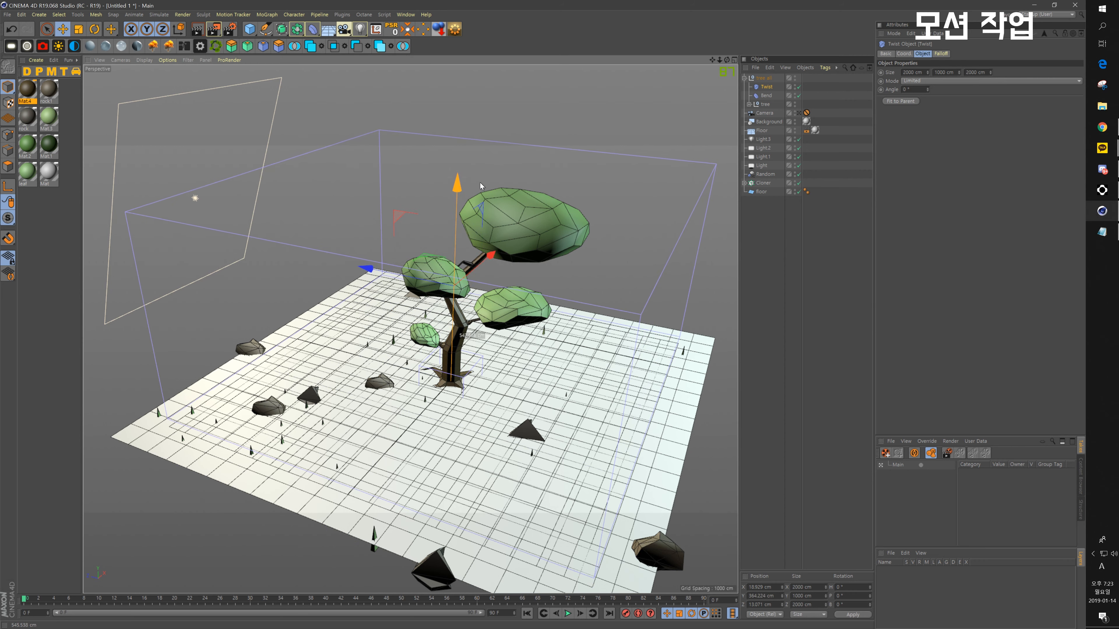
{"action": "left_click_drag", "start_coordinate": [481, 225], "coordinate": [518, 193], "text": "alt"}
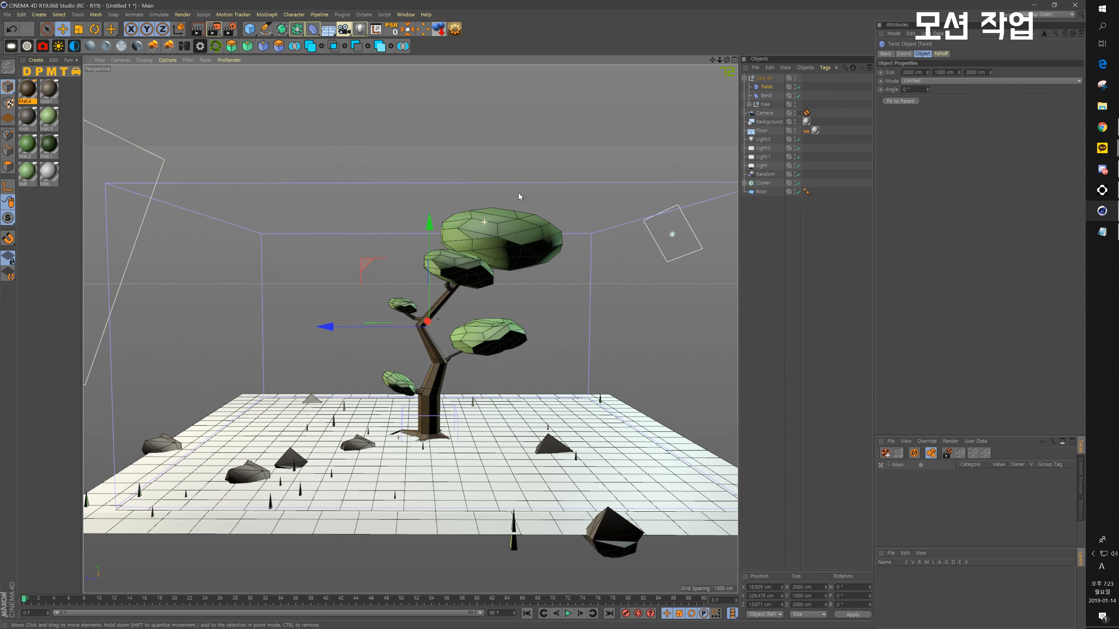
Step: Set the Bend deformer's size to 2000 x 1000 x 2000 cm and raise it to about 329 cm in Y, matching the Twist
{"action": "left_click", "coordinate": [767, 96]}
{"action": "left_click_drag", "start_coordinate": [949, 72], "coordinate": [845, 60]}
{"action": "type", "text": "2000"}
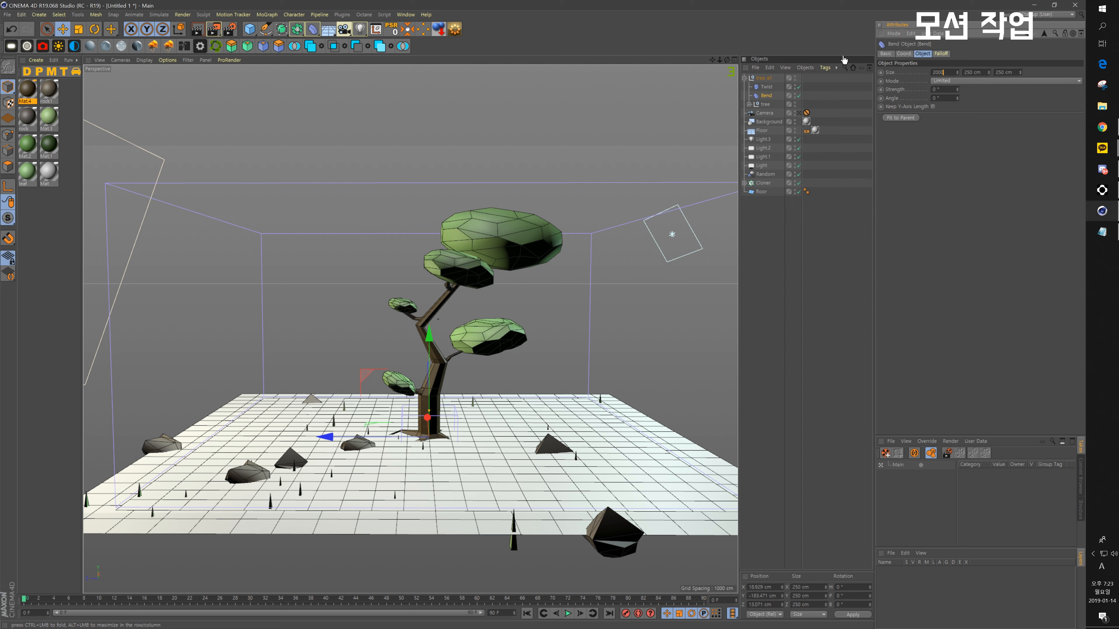
{"action": "key", "text": "Tab"}
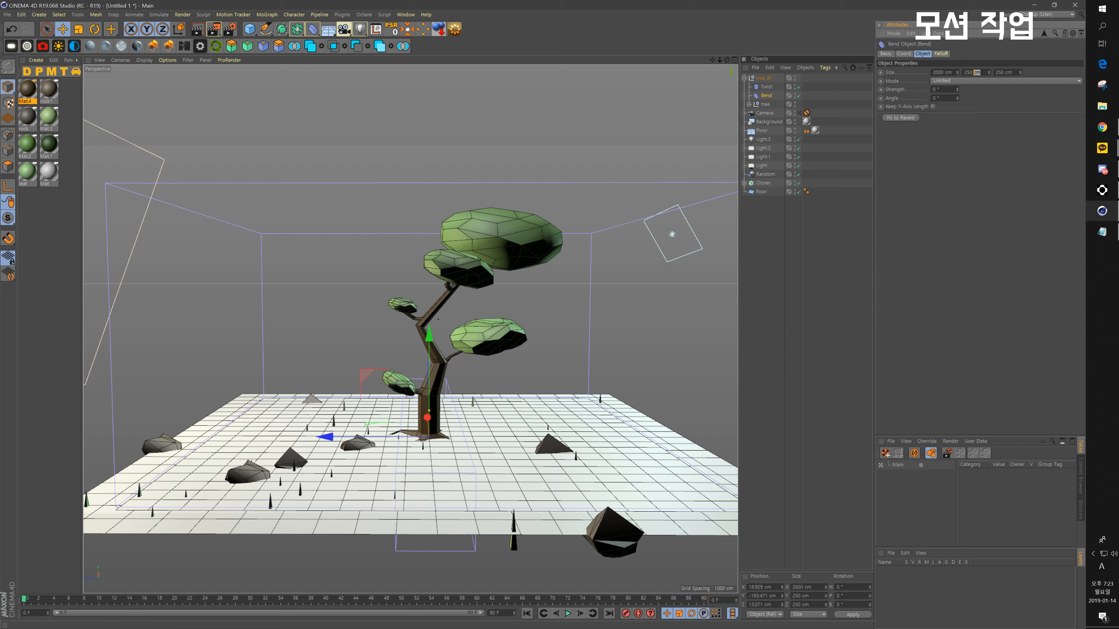
{"action": "type", "text": "1000"}
{"action": "key", "text": "Return"}
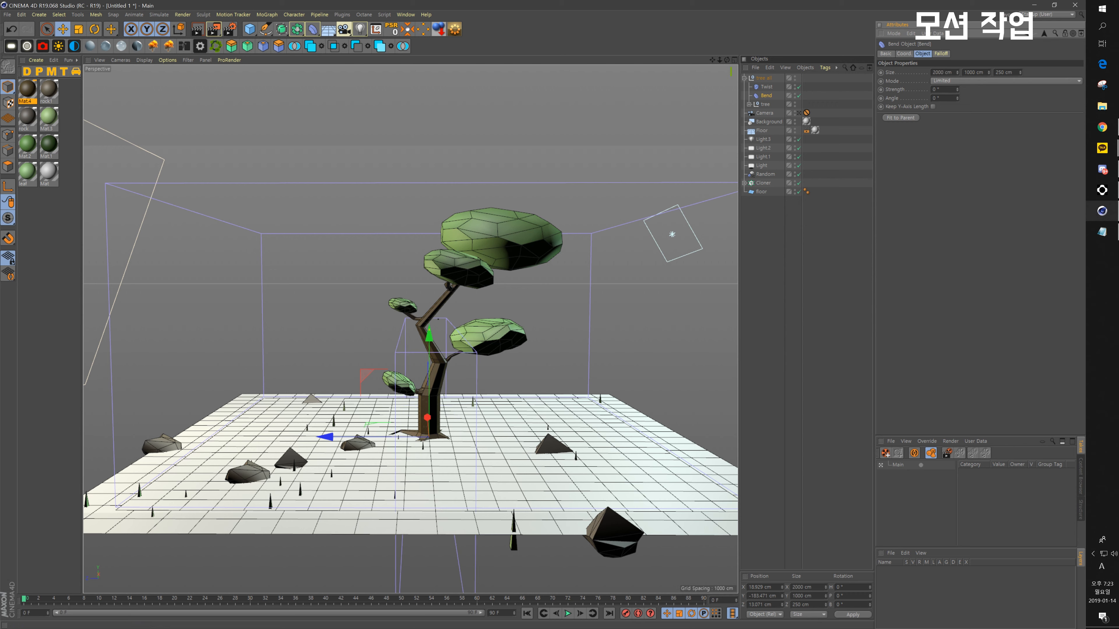
{"action": "type", "text": "2000"}
{"action": "key", "text": "Return"}
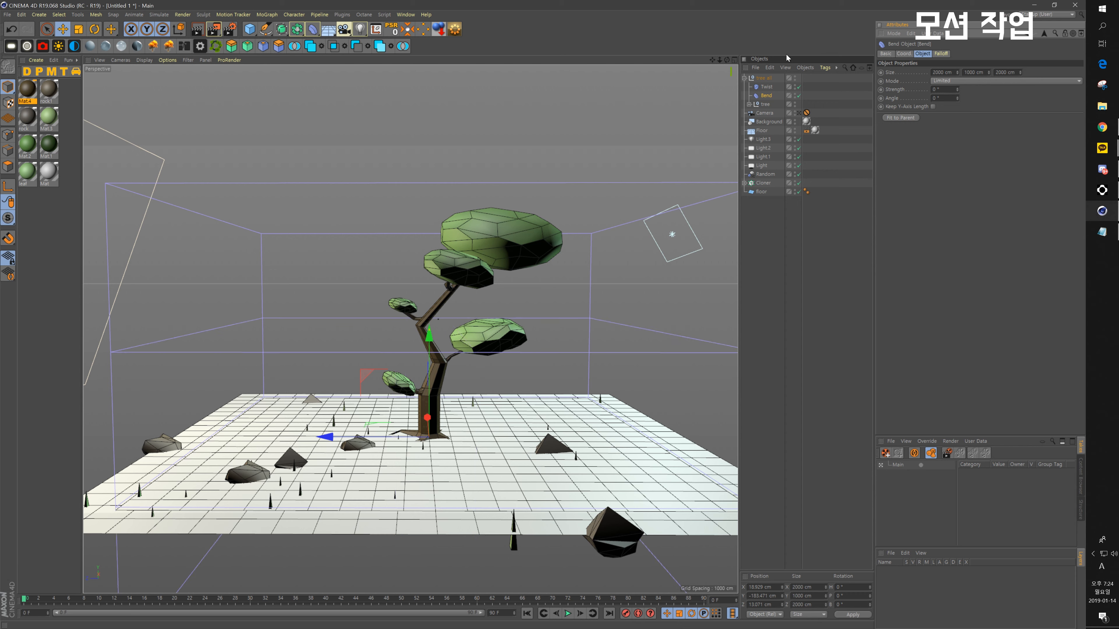
{"action": "left_click_drag", "start_coordinate": [428, 338], "coordinate": [427, 227]}
{"action": "left_click", "coordinate": [784, 185]}
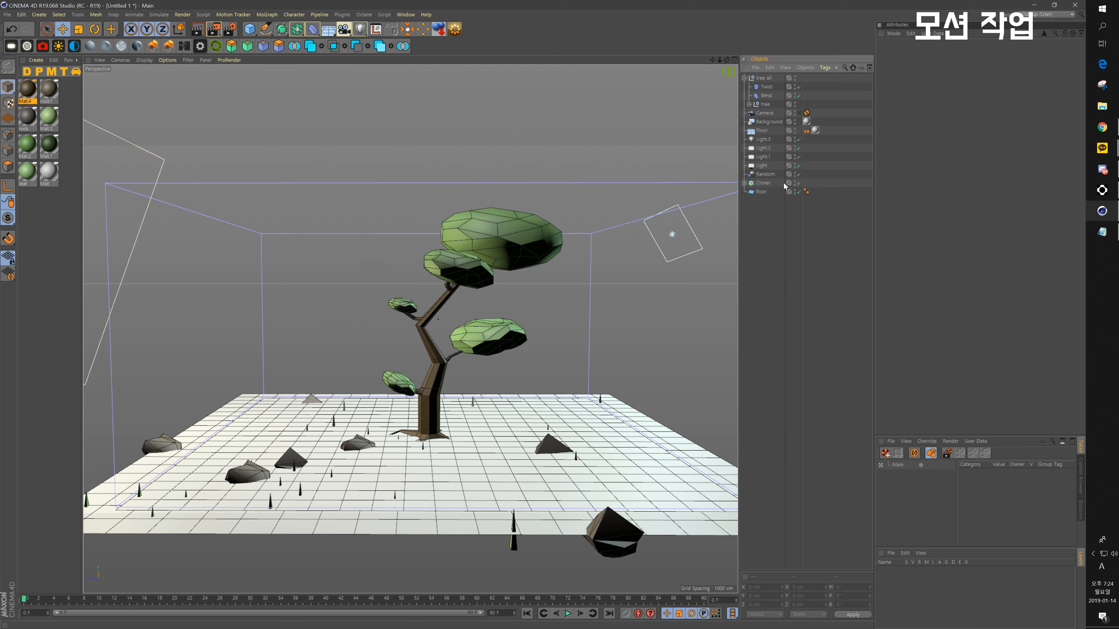
Step: Try different strengths of the Bend deformer on the tree and reset the strength to 0°
{"action": "left_click", "coordinate": [766, 95]}
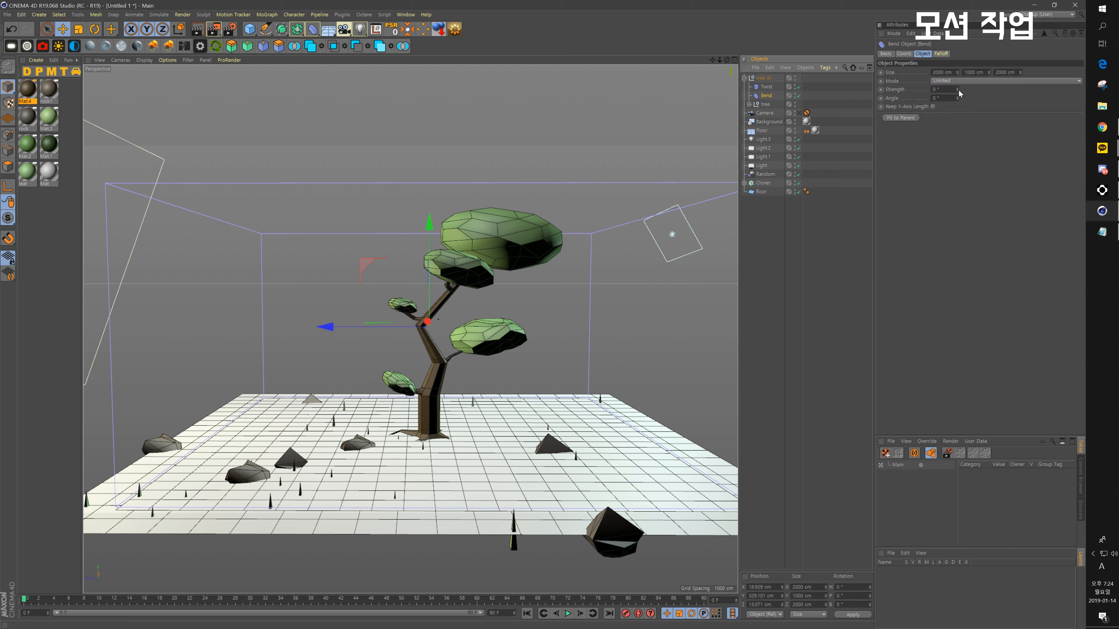
{"action": "left_click_drag", "start_coordinate": [959, 92], "coordinate": [915, 93]}
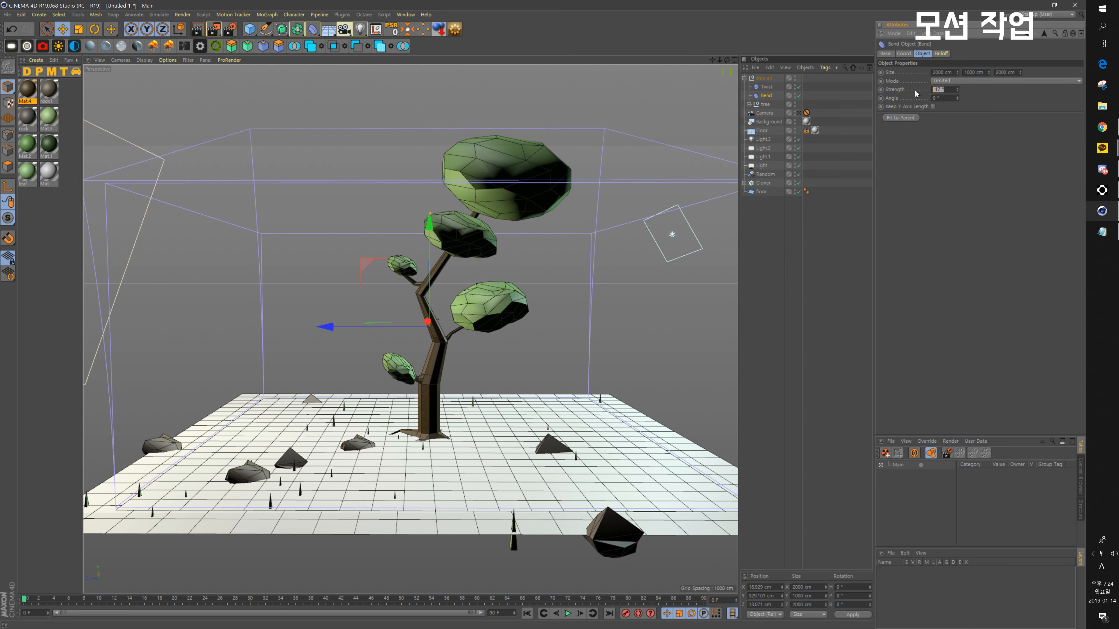
{"action": "type", "text": "0"}
{"action": "key", "text": "Return"}
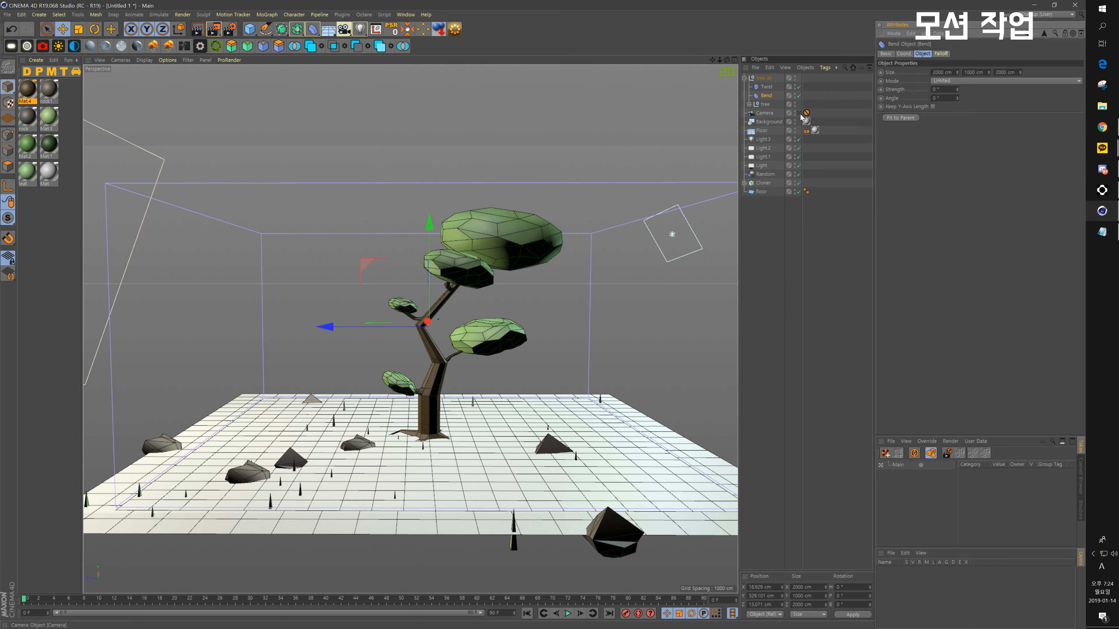
Step: Return to the scene camera's view and unlock the camera by moving its Protection tag to the tree group
{"action": "left_click", "coordinate": [800, 114]}
{"action": "left_click_drag", "start_coordinate": [807, 113], "coordinate": [806, 104]}
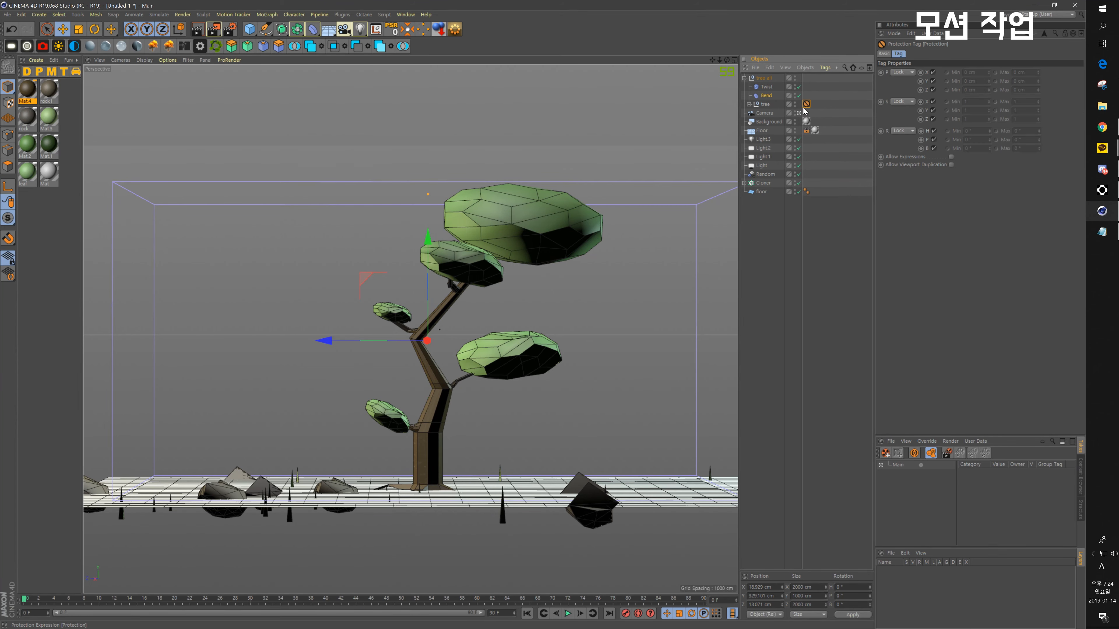
{"action": "left_click", "coordinate": [769, 114]}
{"action": "left_click_drag", "start_coordinate": [423, 276], "coordinate": [645, 349], "text": "alt"}
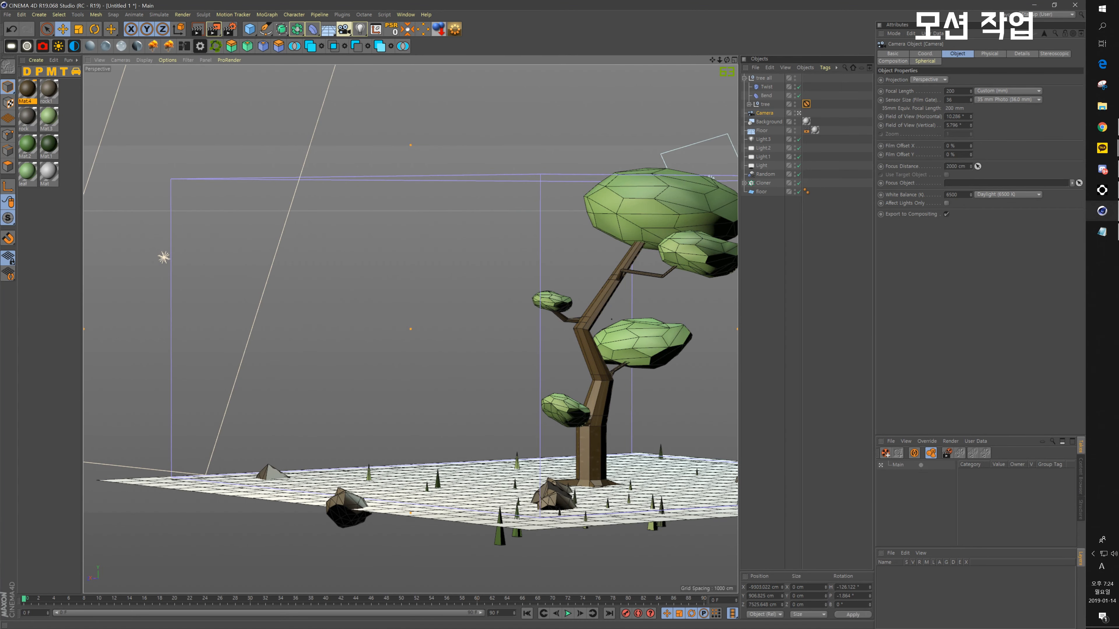
Step: Reset the camera's focal length to 36 mm and render the reframed tree in the Picture Viewer
{"action": "right_click", "coordinate": [971, 91]}
{"action": "scroll", "coordinate": [396, 329], "scroll_direction": "up", "scroll_amount": 5}
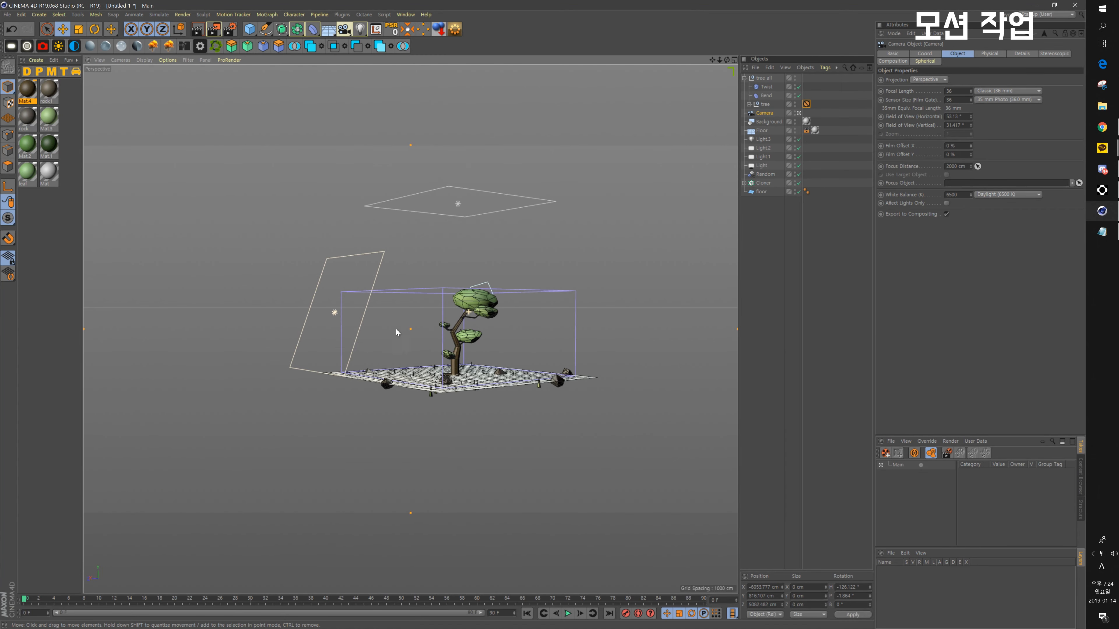
{"action": "scroll", "coordinate": [396, 329], "scroll_direction": "up", "scroll_amount": 8}
{"action": "left_click_drag", "start_coordinate": [458, 348], "coordinate": [506, 360], "text": "alt"}
{"action": "middle_click_drag", "start_coordinate": [220, 339], "coordinate": [647, 359], "text": "alt"}
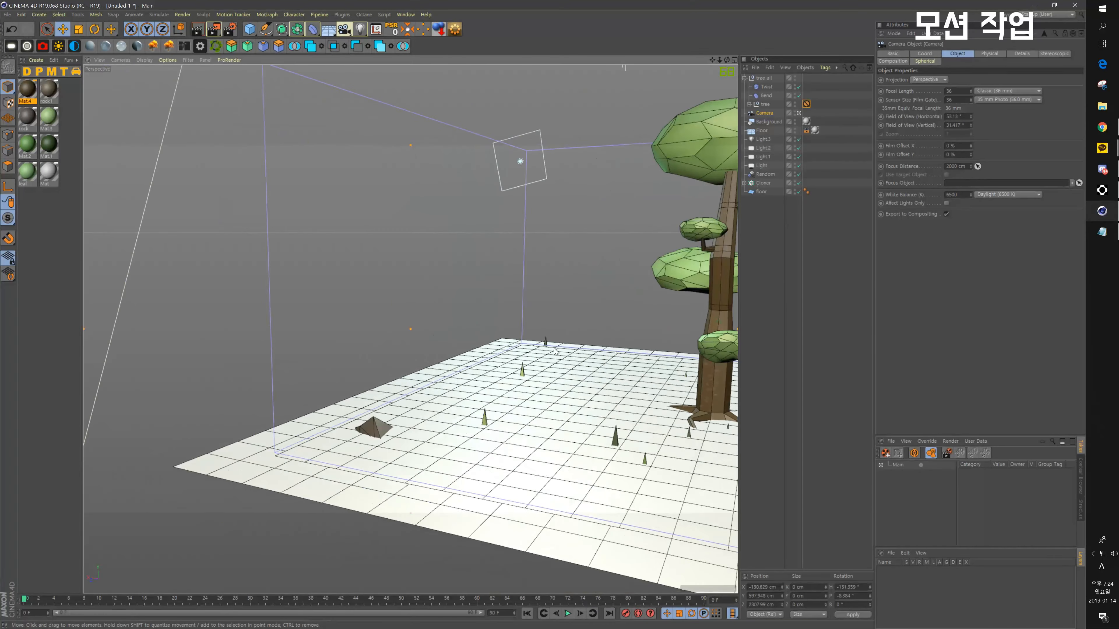
{"action": "left_click_drag", "start_coordinate": [648, 359], "coordinate": [696, 358], "text": "alt"}
{"action": "middle_click_drag", "start_coordinate": [696, 358], "coordinate": [320, 352], "text": "alt"}
{"action": "left_click_drag", "start_coordinate": [366, 348], "coordinate": [364, 343], "text": "alt"}
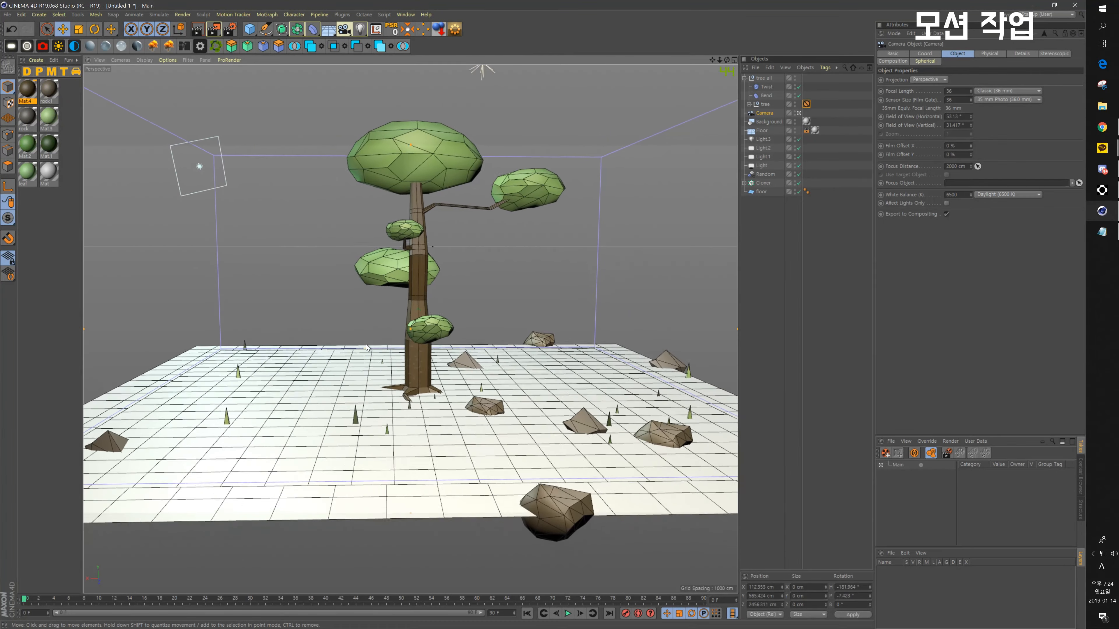
{"action": "middle_click_drag", "start_coordinate": [461, 297], "coordinate": [480, 339], "text": "alt"}
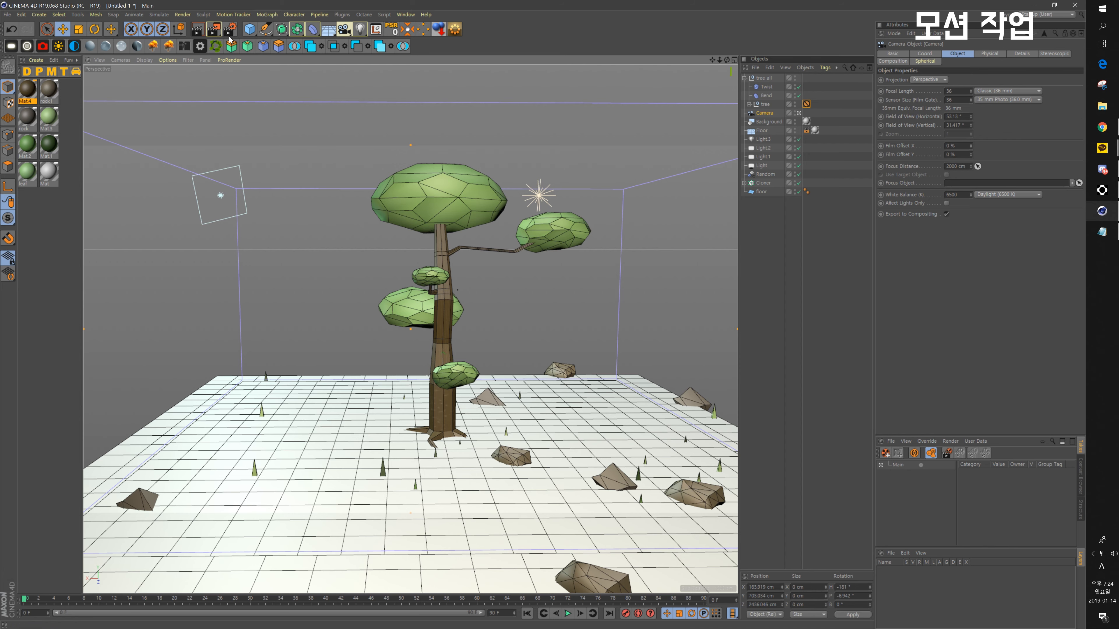
{"action": "left_click", "coordinate": [213, 29]}
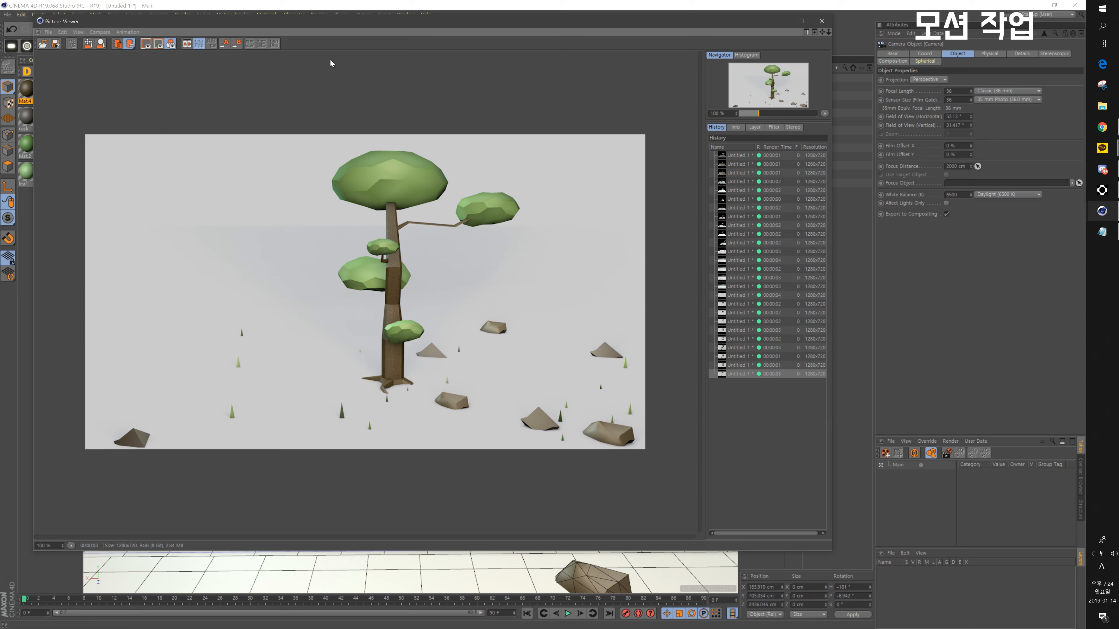
{"action": "left_click", "coordinate": [822, 21]}
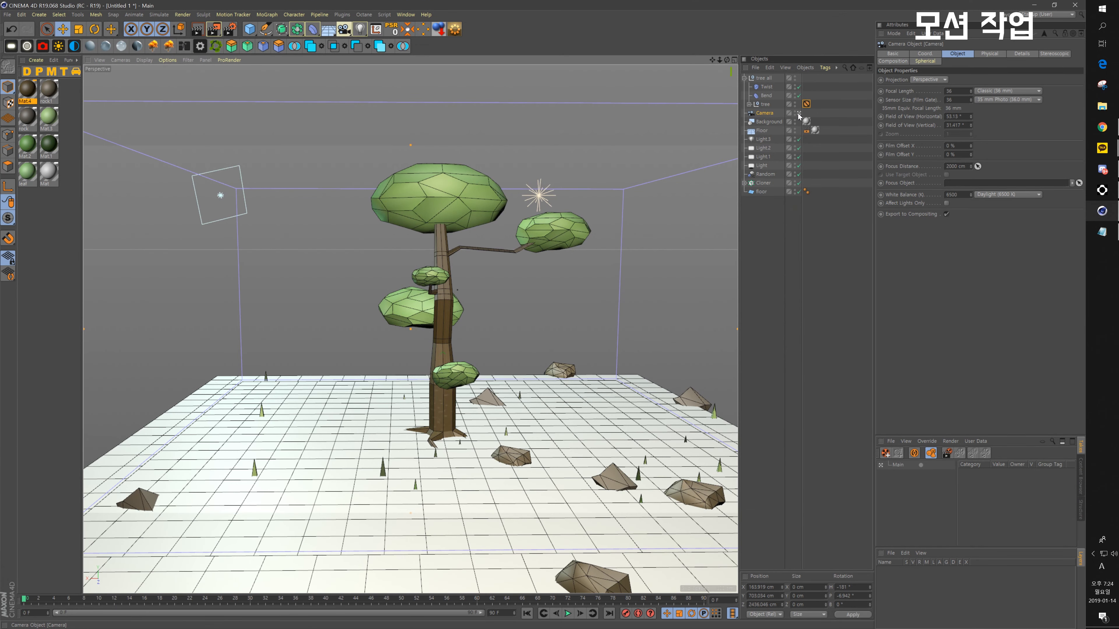
Step: Try a camera focal length of 2000 mm and pull the camera back from the tree
{"action": "left_click_drag", "start_coordinate": [971, 92], "coordinate": [971, 91]}
{"action": "type", "text": "200"}
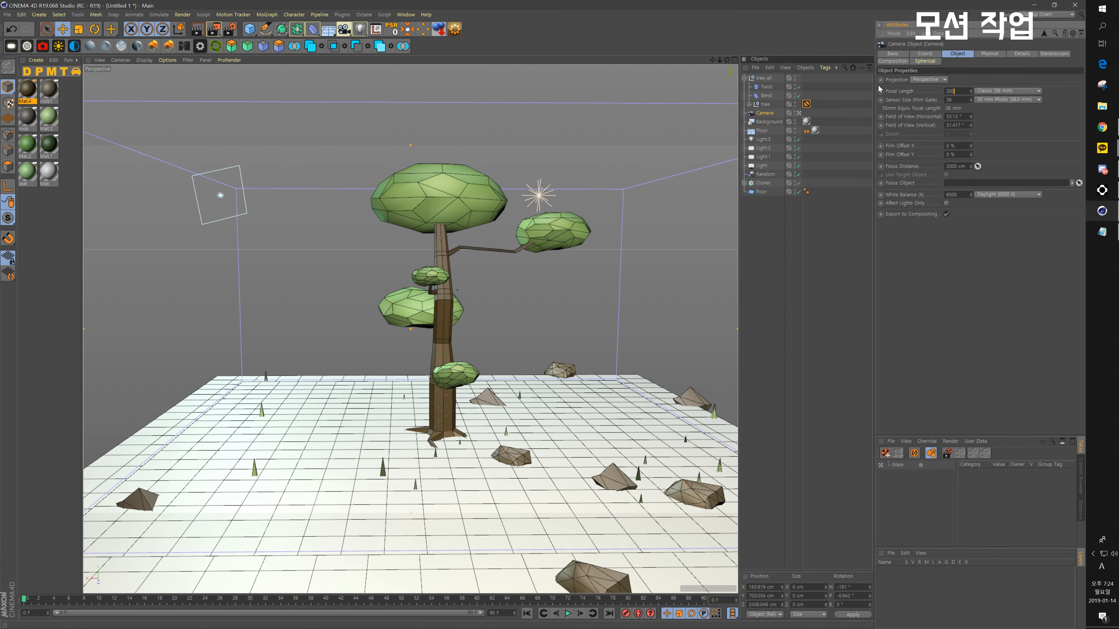
{"action": "type", "text": "0"}
{"action": "key", "text": "Return"}
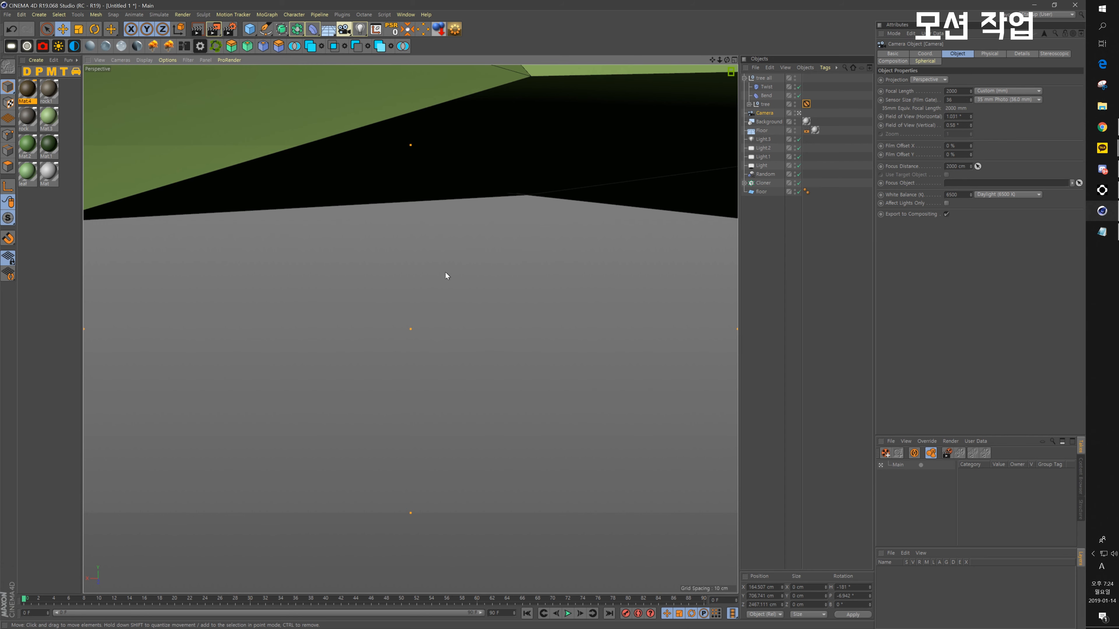
{"action": "right_click_drag", "start_coordinate": [446, 276], "coordinate": [167, 327], "text": "alt"}
{"action": "right_click_drag", "start_coordinate": [554, 260], "coordinate": [282, 309], "text": "alt"}
{"action": "right_click_drag", "start_coordinate": [579, 237], "coordinate": [318, 379], "text": "alt"}
{"action": "right_click_drag", "start_coordinate": [582, 328], "coordinate": [422, 349], "text": "alt"}
Step: Set the camera's focal length to 200 mm and render the reframed tree in the Picture Viewer
{"action": "double_click", "coordinate": [952, 91]}
{"action": "type", "text": "200"}
{"action": "key", "text": "Return"}
{"action": "right_click_drag", "start_coordinate": [611, 342], "coordinate": [500, 366], "text": "alt"}
{"action": "middle_click_drag", "start_coordinate": [590, 362], "coordinate": [478, 358], "text": "alt"}
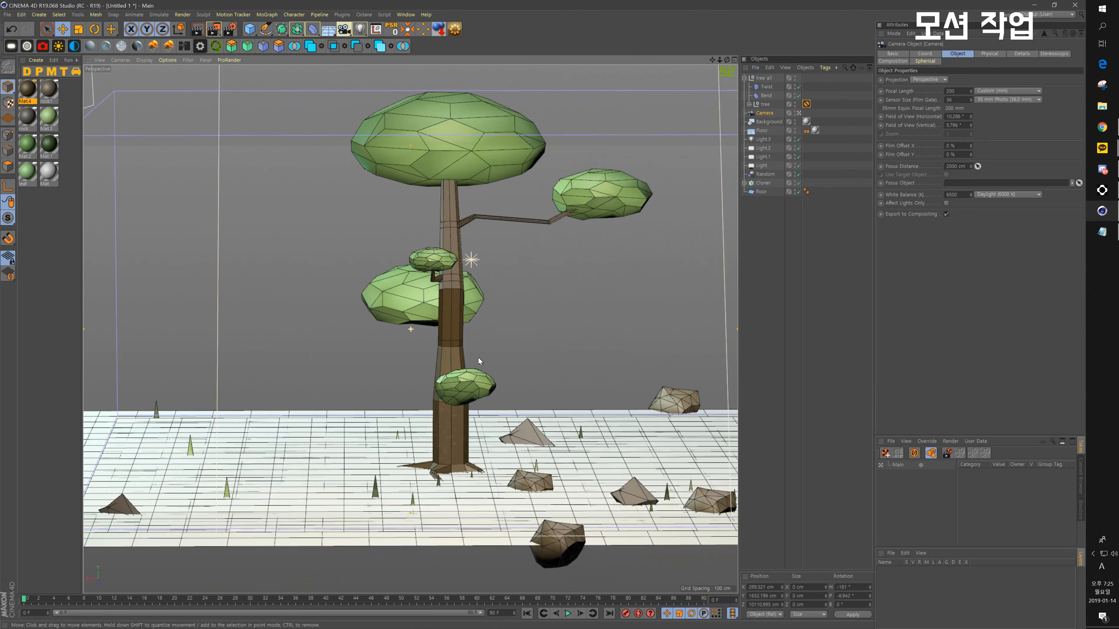
{"action": "left_click_drag", "start_coordinate": [478, 358], "coordinate": [427, 348], "text": "alt"}
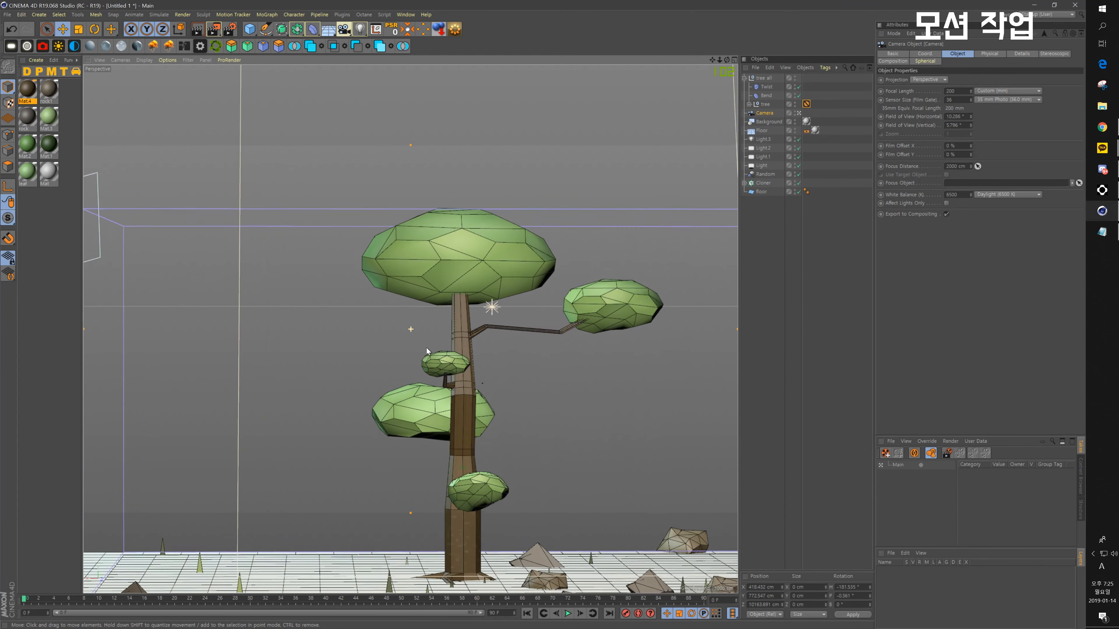
{"action": "middle_click_drag", "start_coordinate": [426, 348], "coordinate": [383, 311], "text": "alt"}
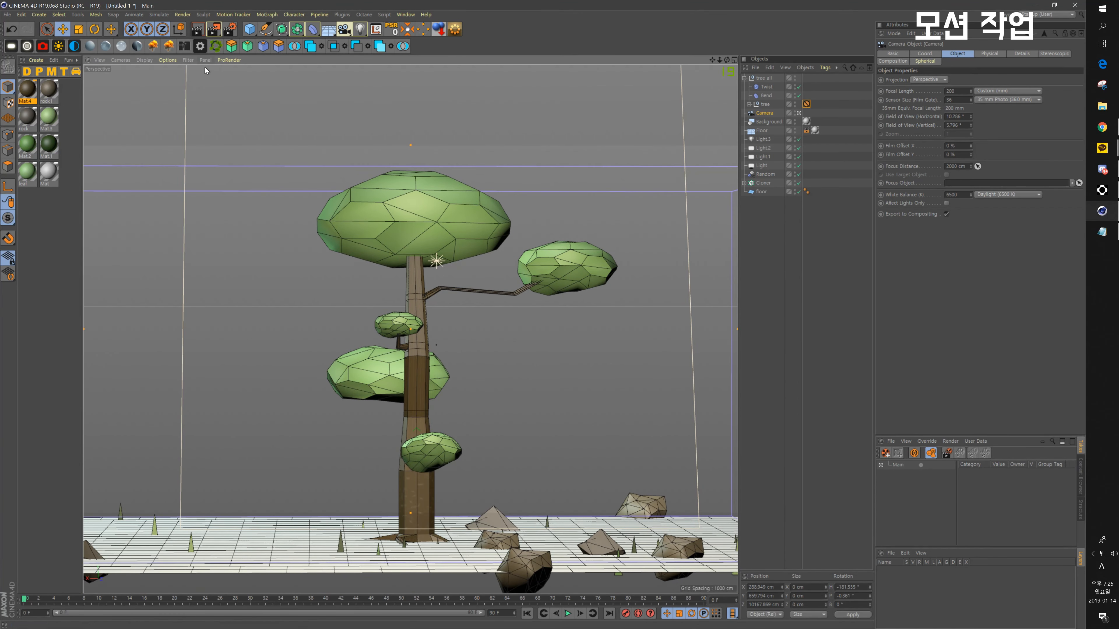
{"action": "left_click", "coordinate": [214, 29]}
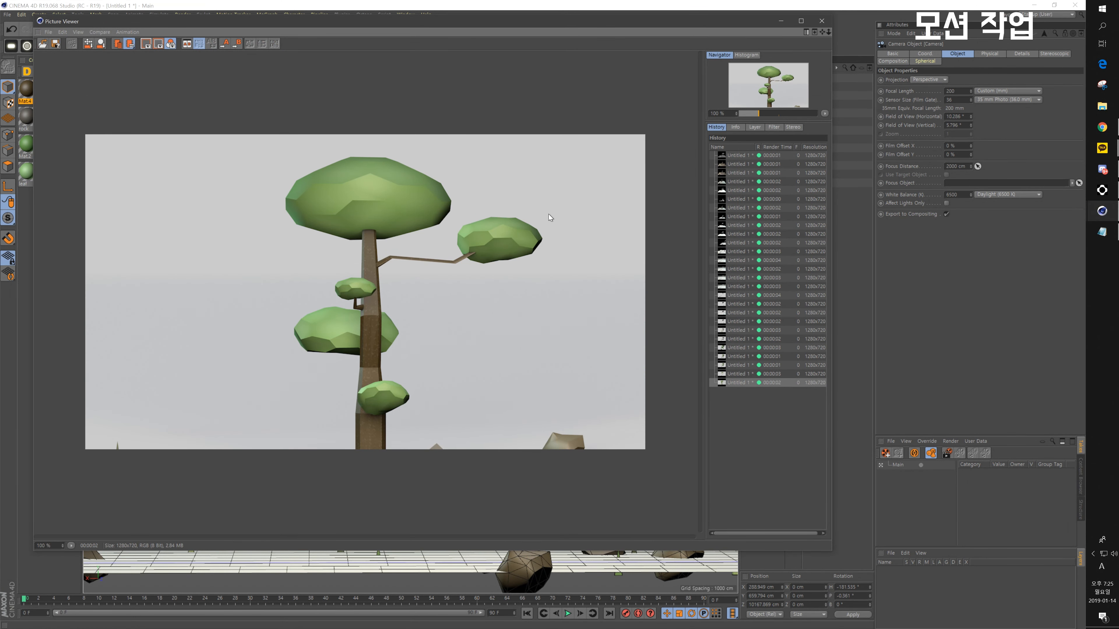
{"action": "left_click", "coordinate": [821, 22]}
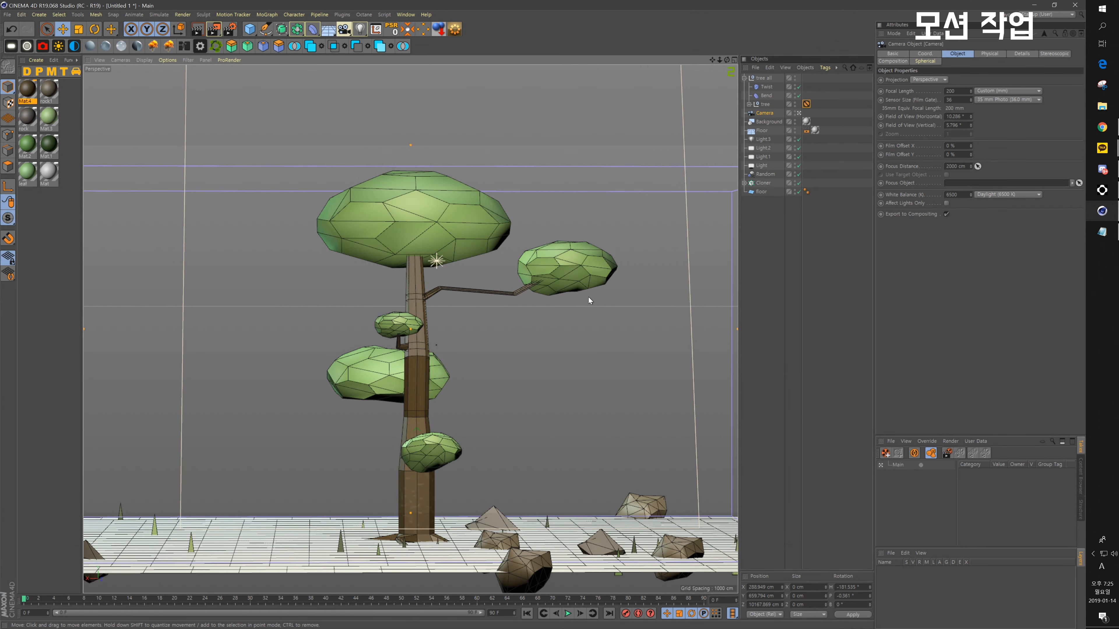
Step: Set the camera's focal length back to 36 mm and move the camera closer to the tree
{"action": "left_click", "coordinate": [955, 91]}
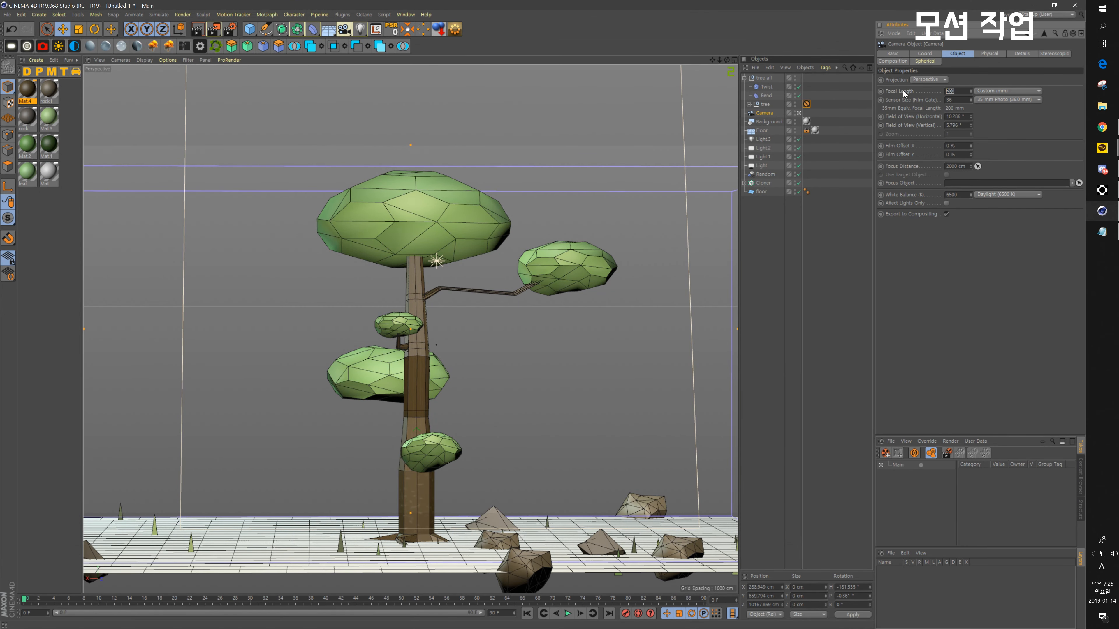
{"action": "type", "text": "36"}
{"action": "key", "text": "Return"}
{"action": "scroll", "coordinate": [463, 321], "scroll_direction": "up", "scroll_amount": 10}
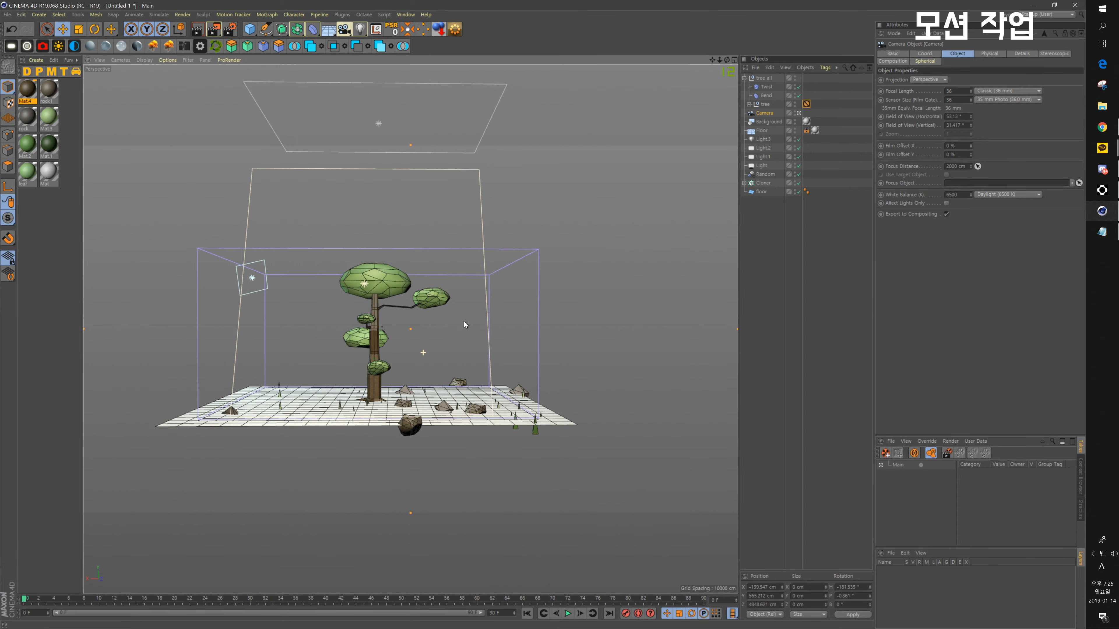
Step: Orbit and reframe the view around the tree and set the camera's focal length to 200 mm
{"action": "left_click_drag", "start_coordinate": [440, 317], "coordinate": [418, 354], "text": "alt"}
{"action": "middle_click_drag", "start_coordinate": [416, 352], "coordinate": [447, 363], "text": "alt"}
{"action": "left_click_drag", "start_coordinate": [448, 362], "coordinate": [448, 361], "text": "alt"}
{"action": "middle_click_drag", "start_coordinate": [448, 361], "coordinate": [420, 383], "text": "alt"}
{"action": "left_click_drag", "start_coordinate": [955, 91], "coordinate": [884, 98]}
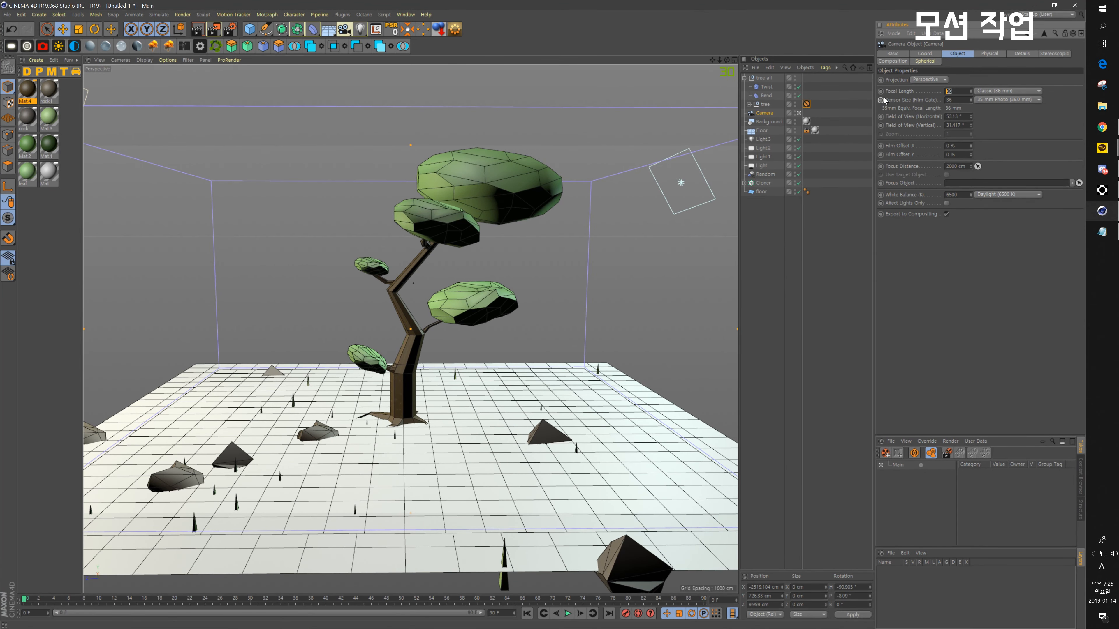
{"action": "key", "text": "Return"}
Step: Pull the camera back until the whole tree is framed from a low angle and render it in the Picture Viewer
{"action": "right_click_drag", "start_coordinate": [420, 307], "coordinate": [423, 335], "text": "alt"}
{"action": "right_click_drag", "start_coordinate": [479, 365], "coordinate": [337, 392], "text": "alt"}
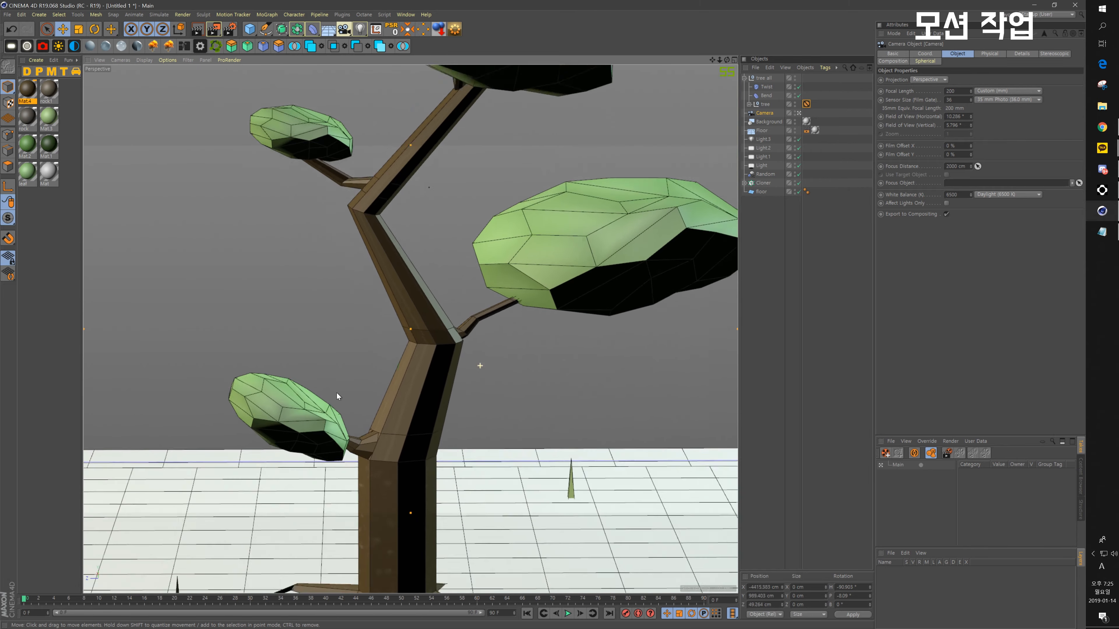
{"action": "right_click_drag", "start_coordinate": [591, 350], "coordinate": [387, 391], "text": "alt"}
{"action": "right_click_drag", "start_coordinate": [553, 401], "coordinate": [749, 377], "text": "alt"}
{"action": "left_click_drag", "start_coordinate": [393, 391], "coordinate": [525, 461], "text": "alt"}
{"action": "middle_click_drag", "start_coordinate": [525, 461], "coordinate": [431, 509], "text": "alt"}
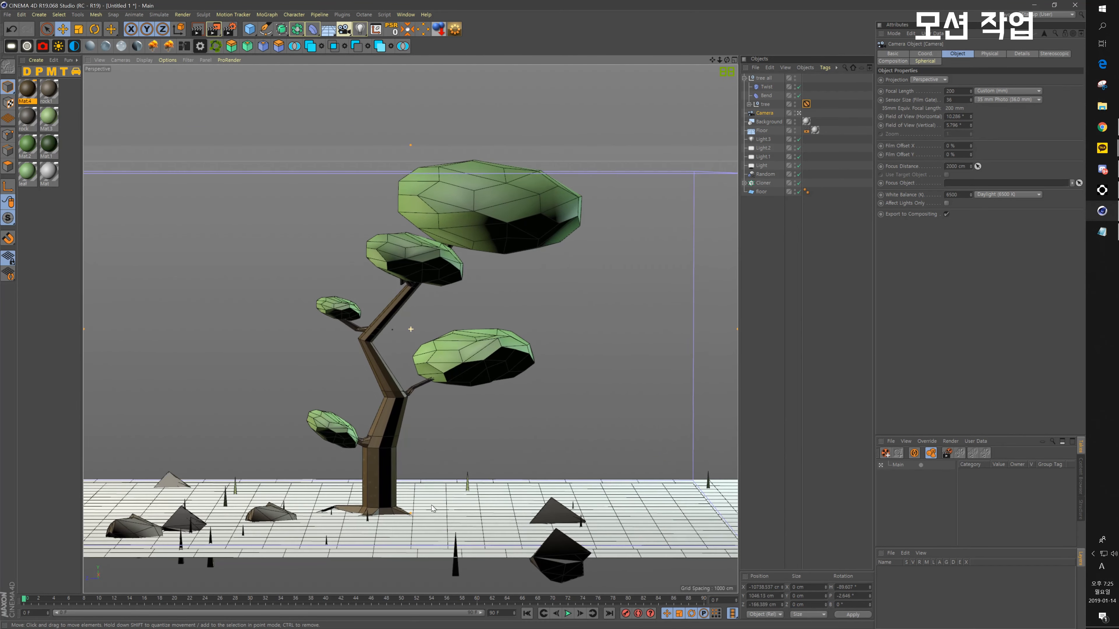
{"action": "mouse_move", "coordinate": [432, 508]}
{"action": "left_mouse_down", "text": "alt"}
{"action": "mouse_move", "coordinate": [416, 500]}
{"action": "mouse_move", "coordinate": [426, 487]}
{"action": "left_mouse_up", "text": "alt"}
{"action": "middle_click_drag", "start_coordinate": [426, 488], "coordinate": [420, 497], "text": "alt"}
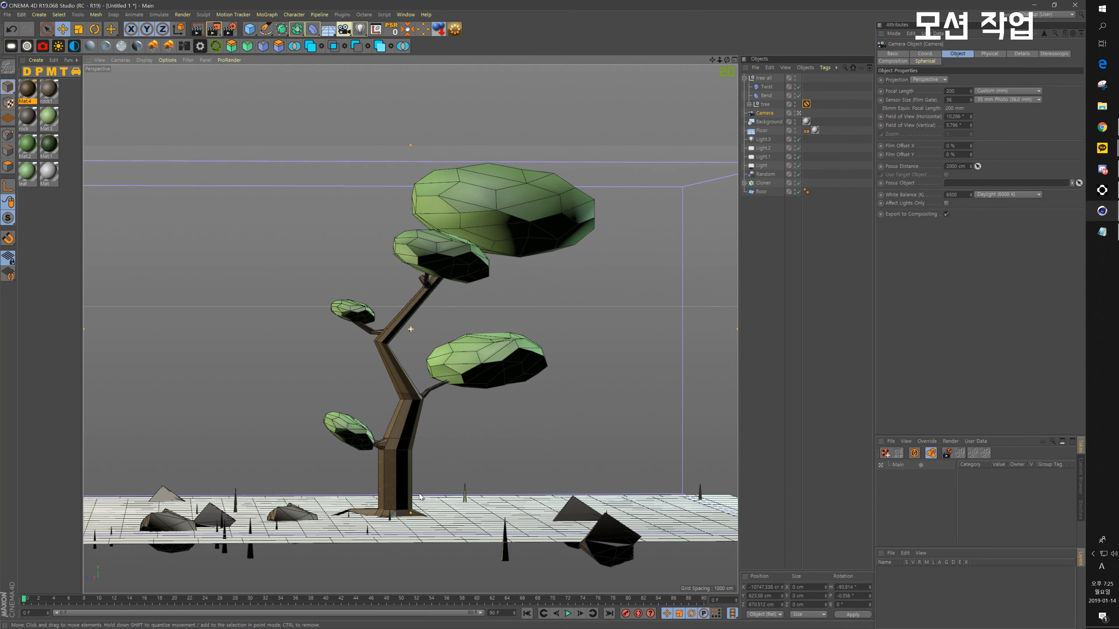
{"action": "left_click", "coordinate": [213, 29]}
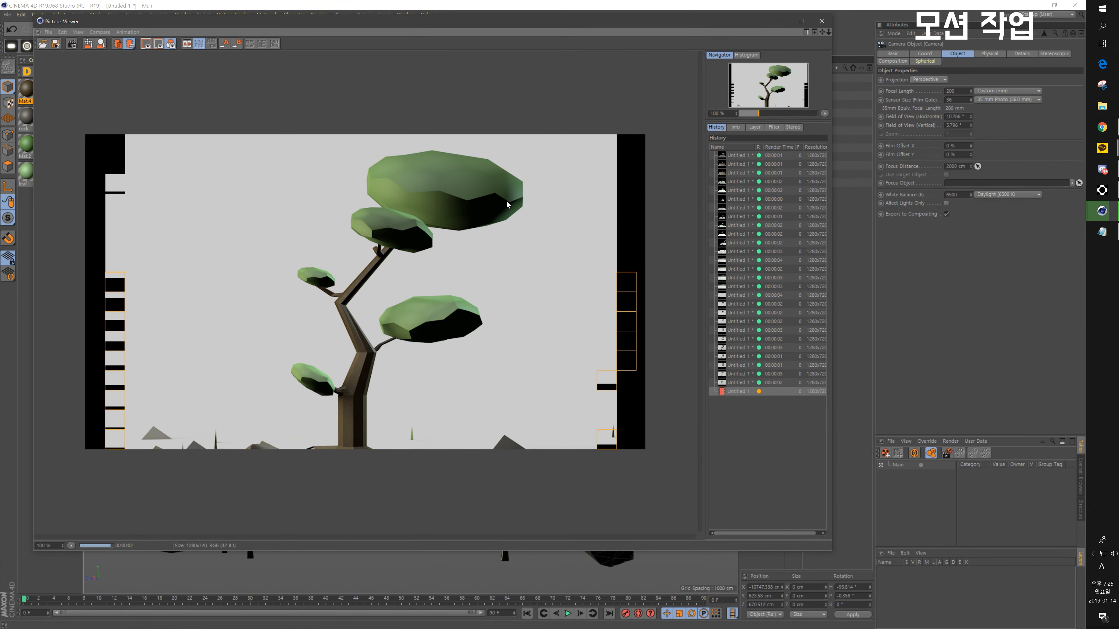
{"action": "left_click", "coordinate": [821, 21]}
Step: Raise the camera slightly above the ground, recenter the tree, and render the frame in the Picture Viewer
{"action": "left_click_drag", "start_coordinate": [455, 313], "coordinate": [452, 317], "text": "alt"}
{"action": "middle_click_drag", "start_coordinate": [504, 308], "coordinate": [457, 406], "text": "alt"}
{"action": "left_click_drag", "start_coordinate": [457, 410], "coordinate": [480, 477], "text": "alt"}
{"action": "middle_click_drag", "start_coordinate": [480, 477], "coordinate": [477, 484], "text": "alt"}
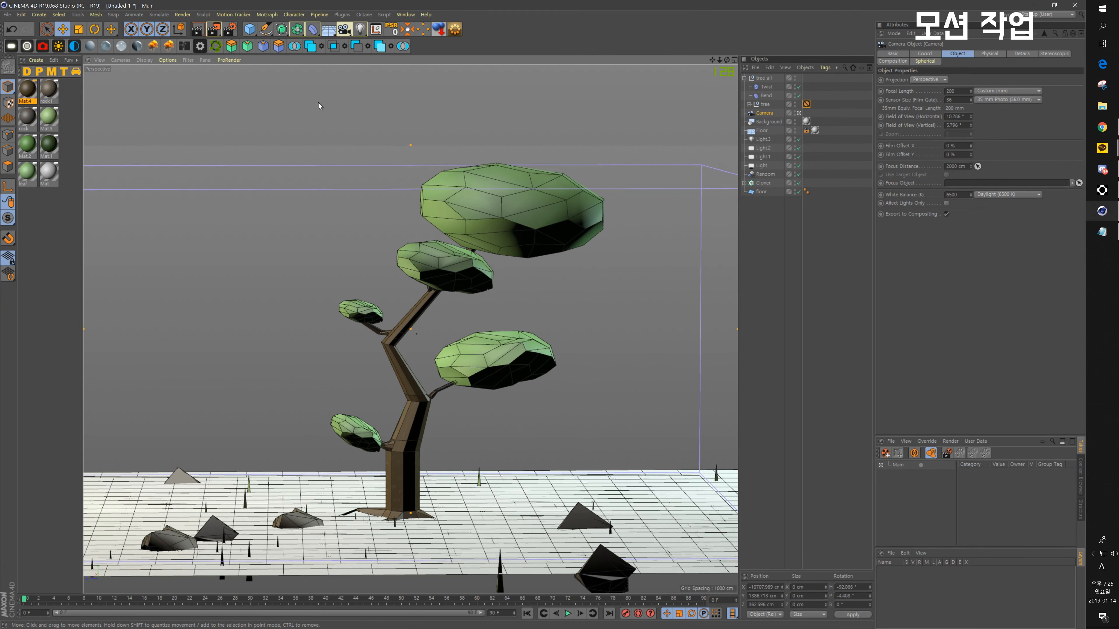
{"action": "key", "text": "shift+r"}
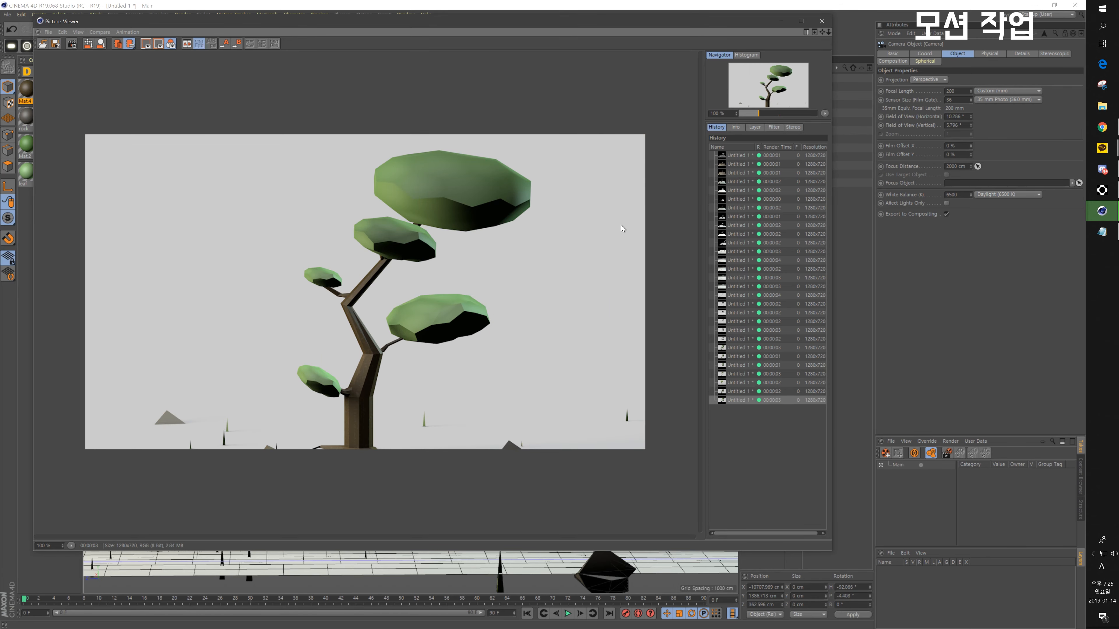
{"action": "left_click", "coordinate": [821, 21]}
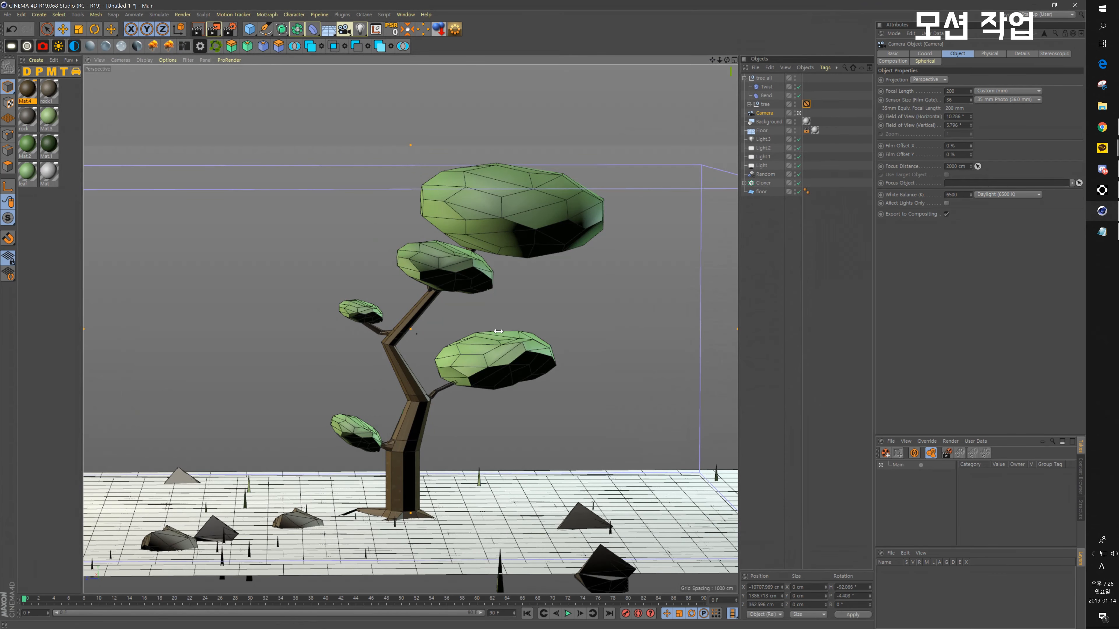
Step: Orbit the camera to a higher angle showing more of the floor and render the view in the Picture Viewer
{"action": "mouse_move", "coordinate": [497, 344]}
{"action": "left_mouse_down", "text": "alt"}
{"action": "mouse_move", "coordinate": [490, 358]}
{"action": "mouse_move", "coordinate": [479, 337]}
{"action": "left_mouse_up", "text": "alt"}
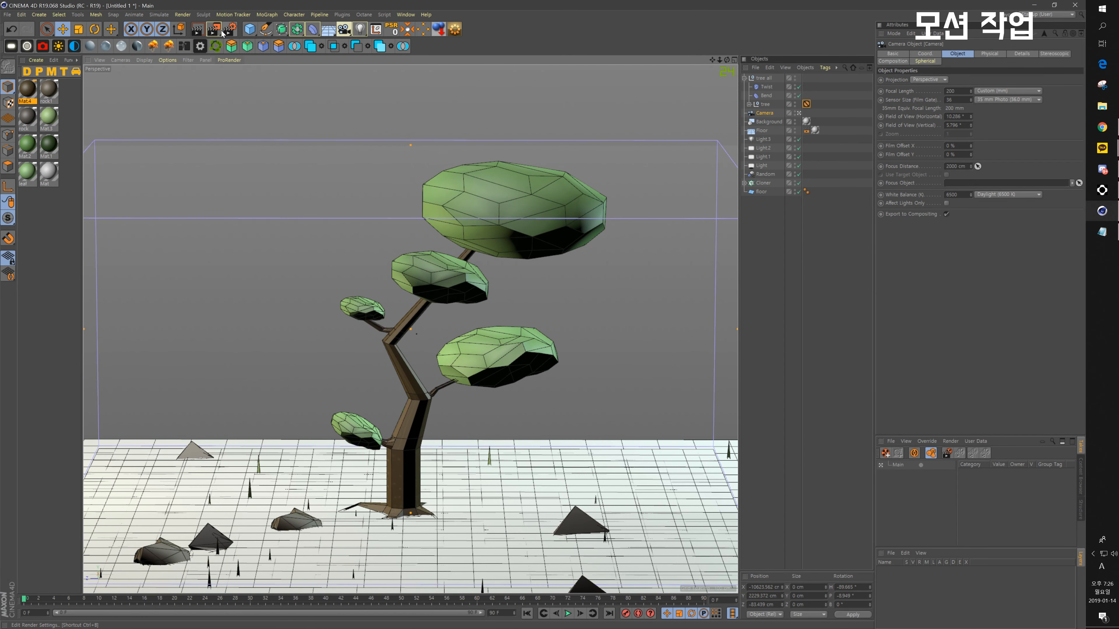
{"action": "key", "text": "shift+r"}
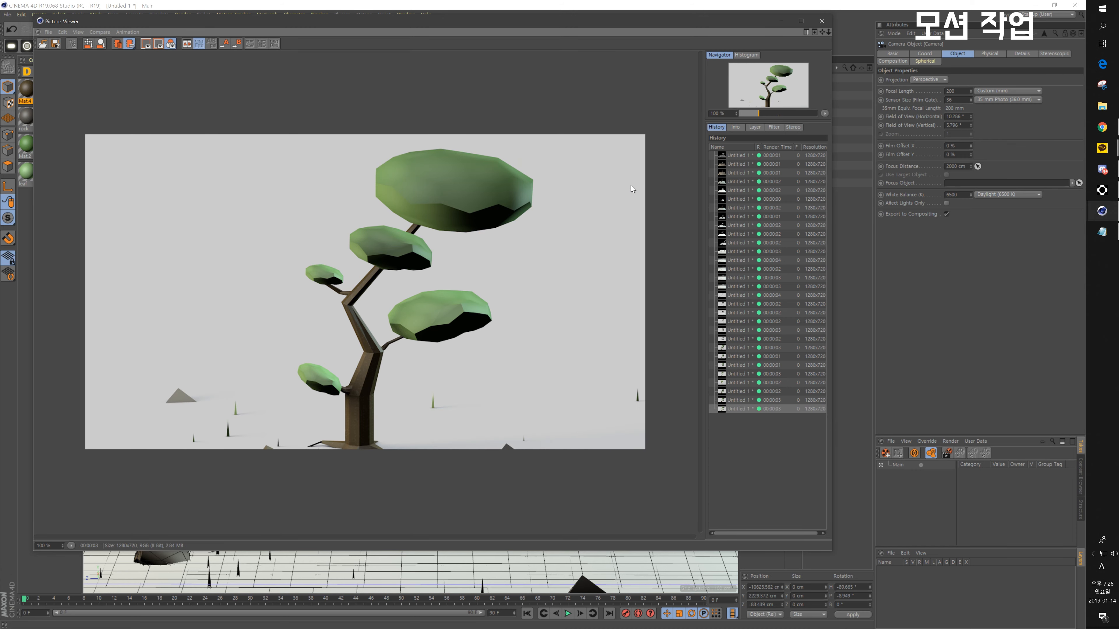
{"action": "left_click", "coordinate": [827, 21]}
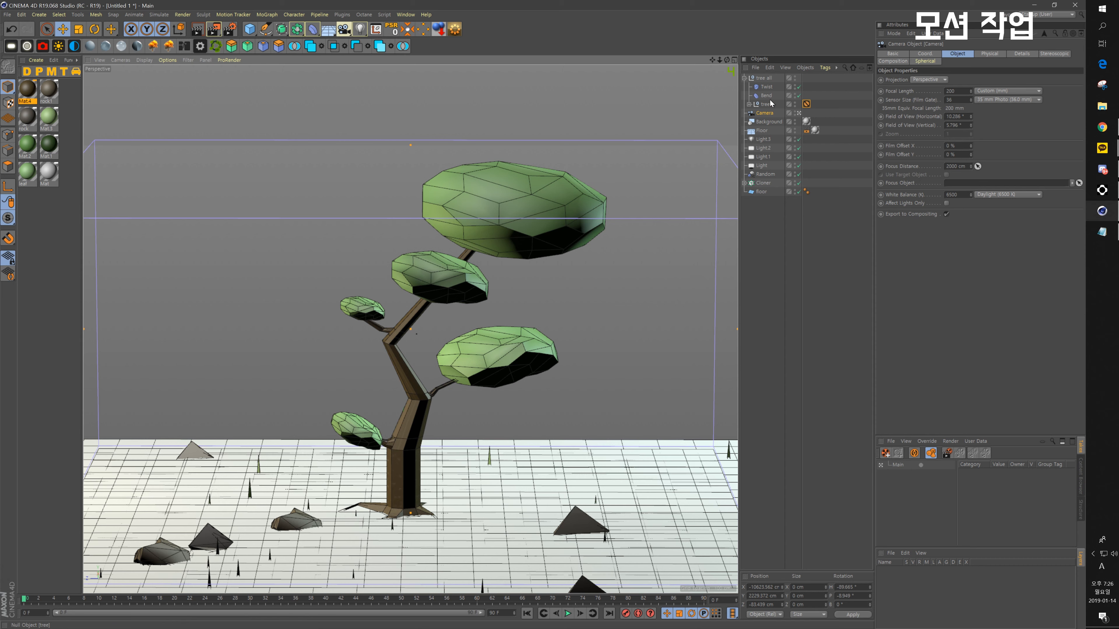
Step: Set the Random effector's seed to 12368 to change the arrangement of the scattered rocks and cones
{"action": "left_click", "coordinate": [761, 175]}
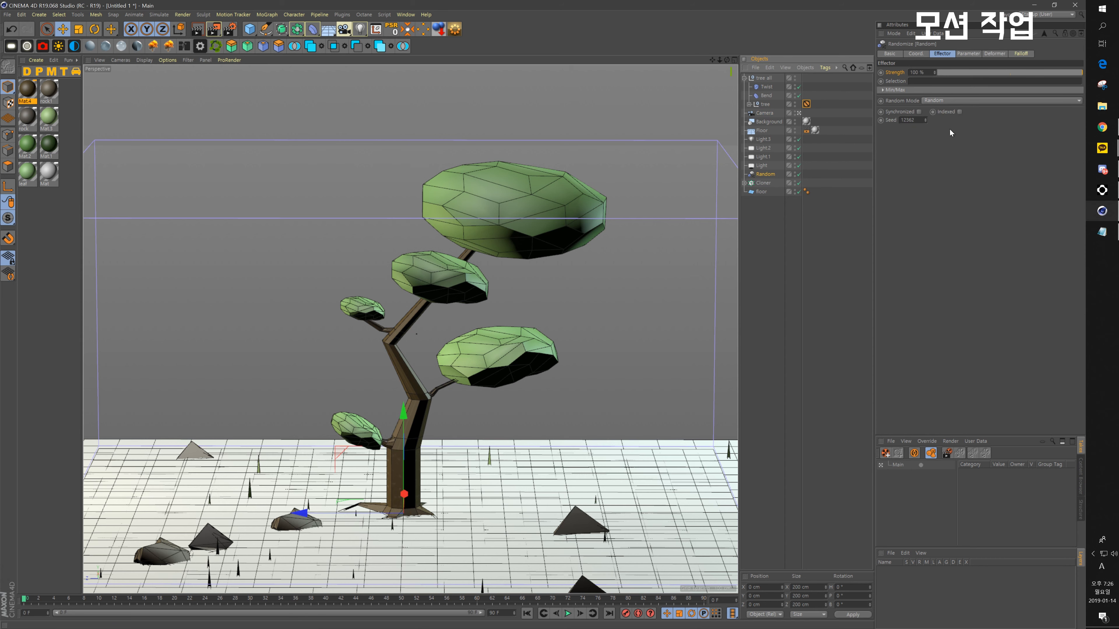
{"action": "left_click", "coordinate": [926, 119]}
{"action": "left_click", "coordinate": [925, 119]}
{"action": "left_click", "coordinate": [925, 119]}
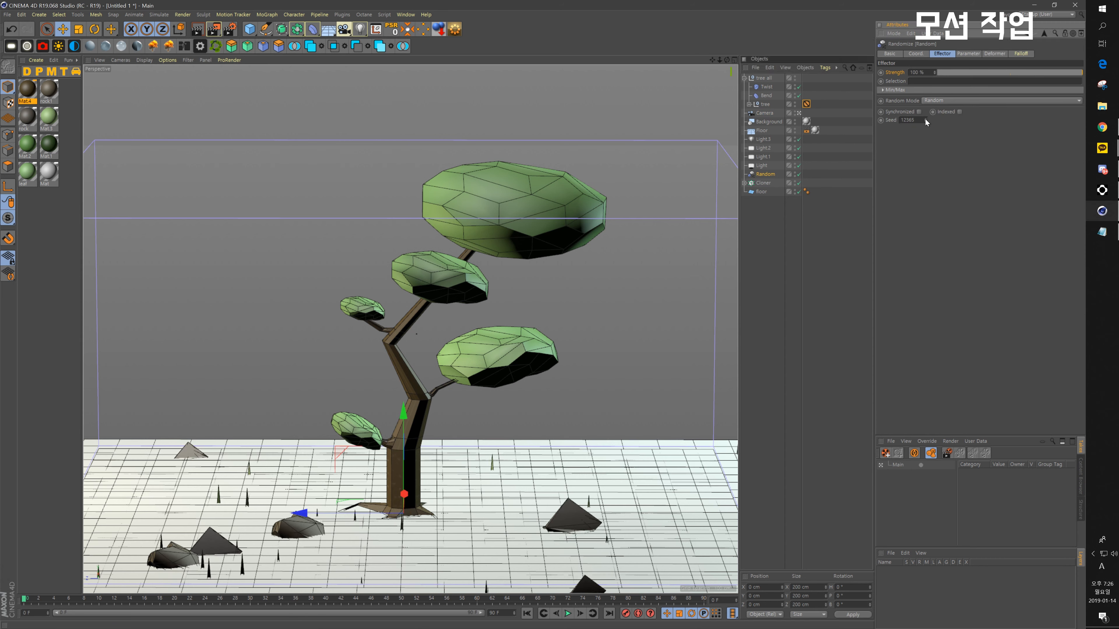
{"action": "left_click", "coordinate": [925, 118]}
{"action": "left_click", "coordinate": [926, 119]}
{"action": "left_click", "coordinate": [925, 118]}
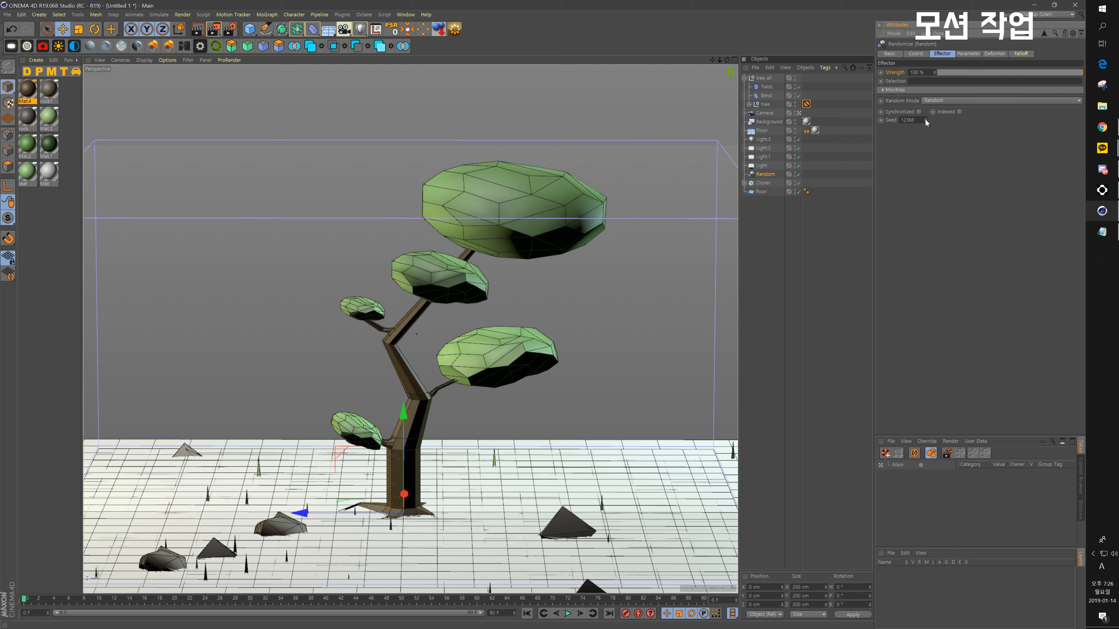
Step: Set the Cloner's seed to 99997 to redistribute the rocks and cones, and render the scene in the Picture Viewer
{"action": "left_click", "coordinate": [763, 184]}
{"action": "left_click", "coordinate": [928, 161]}
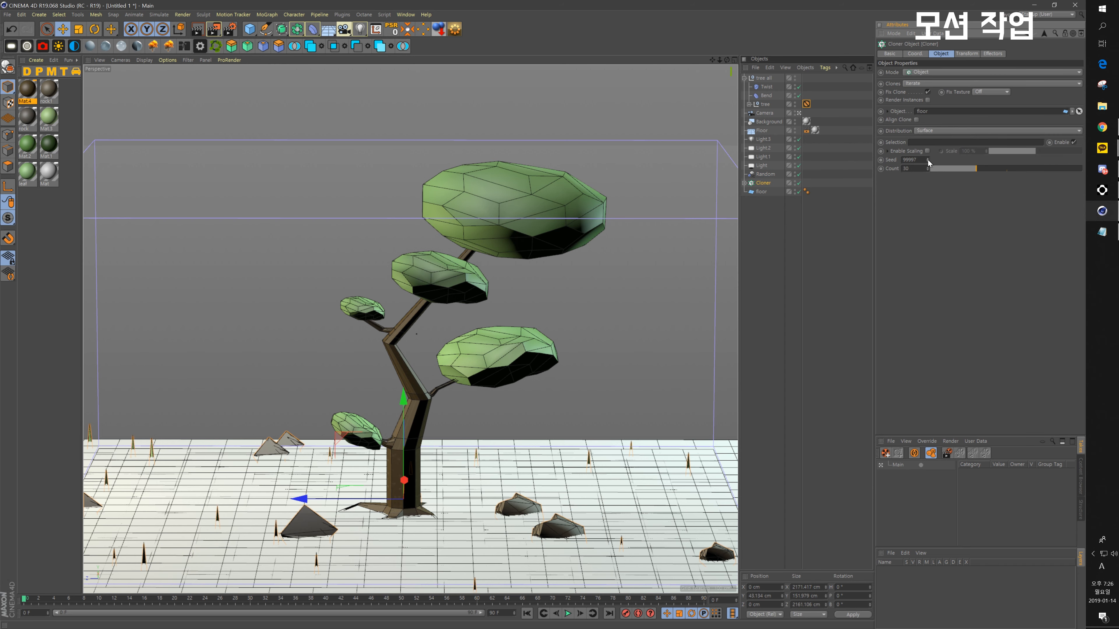
{"action": "left_click", "coordinate": [214, 29]}
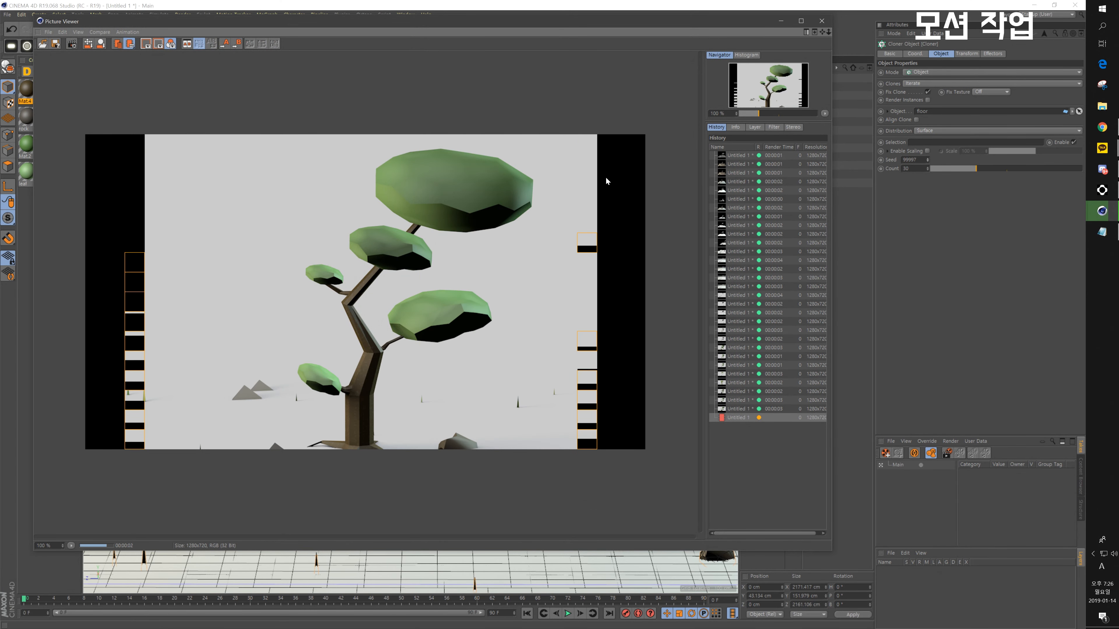
{"action": "left_click", "coordinate": [822, 21]}
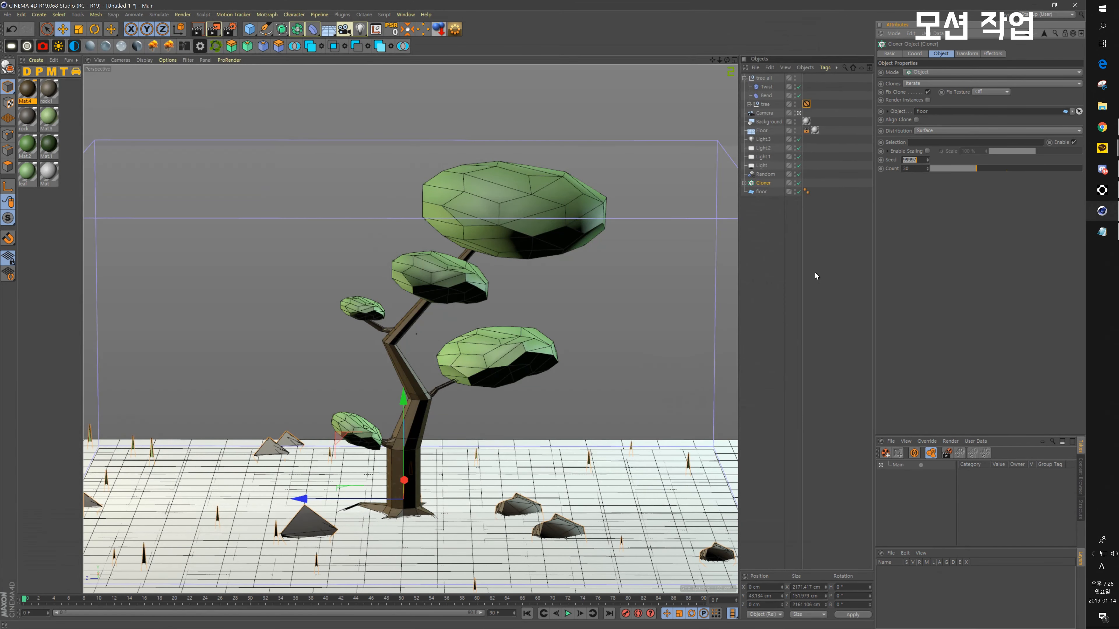
Step: Rotate the Bend and Twist deformers about -90° in heading around the tree
{"action": "left_click", "coordinate": [814, 274]}
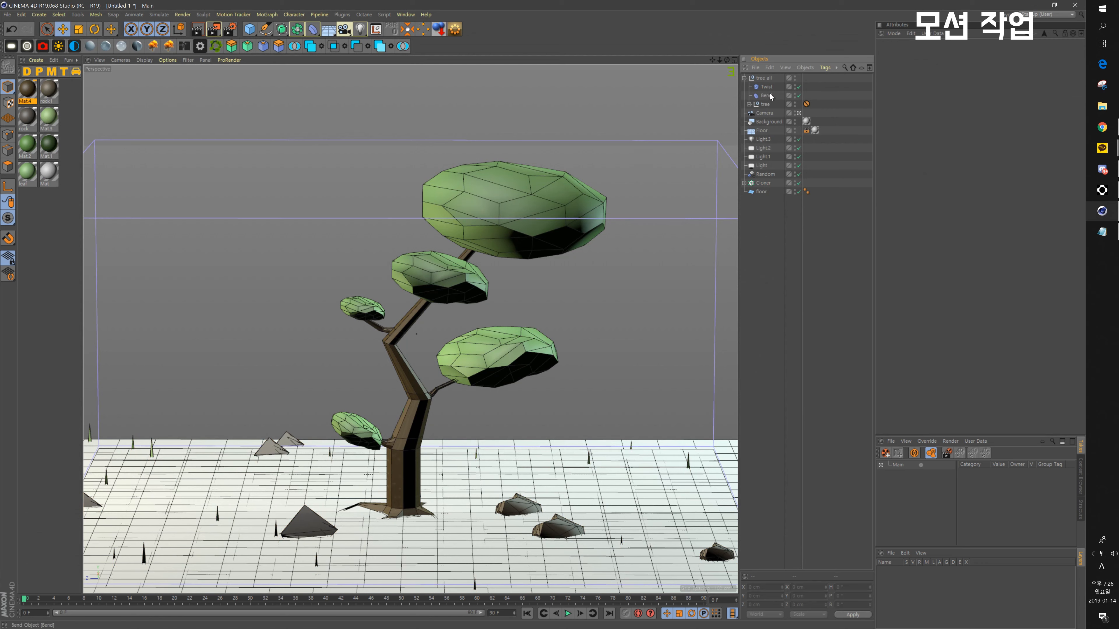
{"action": "left_click", "coordinate": [767, 95]}
{"action": "key", "text": "r"}
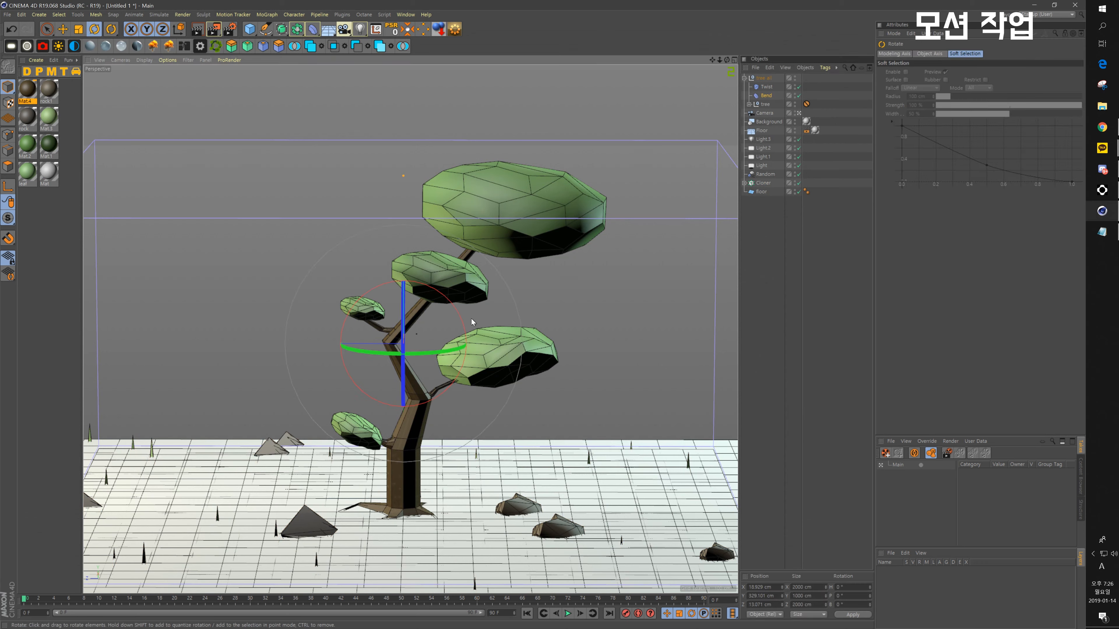
{"action": "left_click_drag", "start_coordinate": [427, 353], "coordinate": [283, 347]}
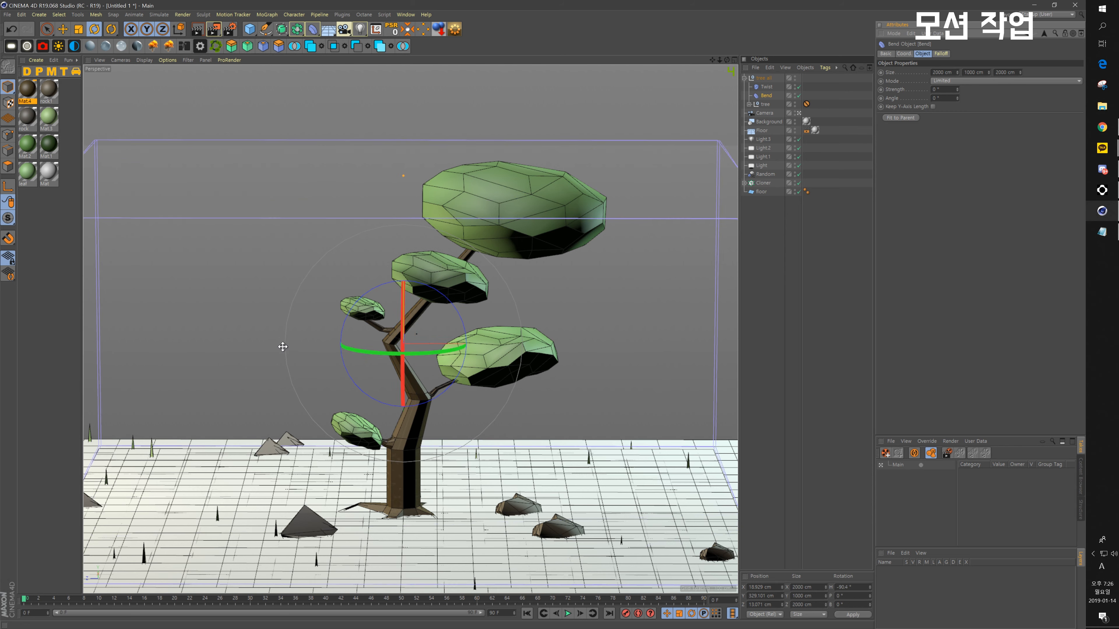
{"action": "left_click", "coordinate": [767, 87]}
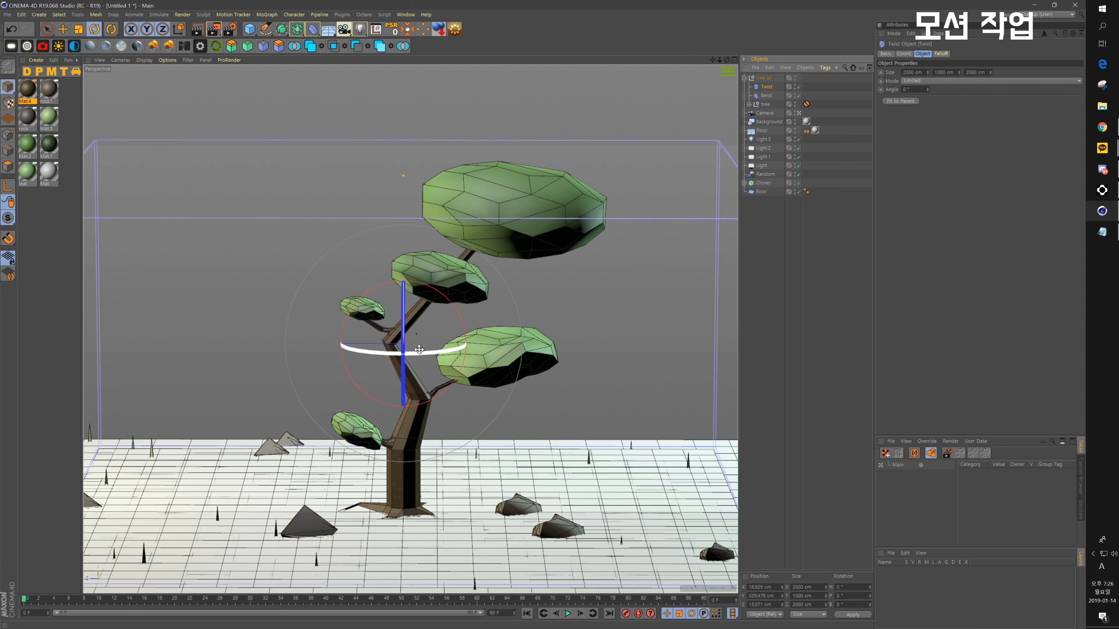
{"action": "left_click_drag", "start_coordinate": [418, 352], "coordinate": [320, 364]}
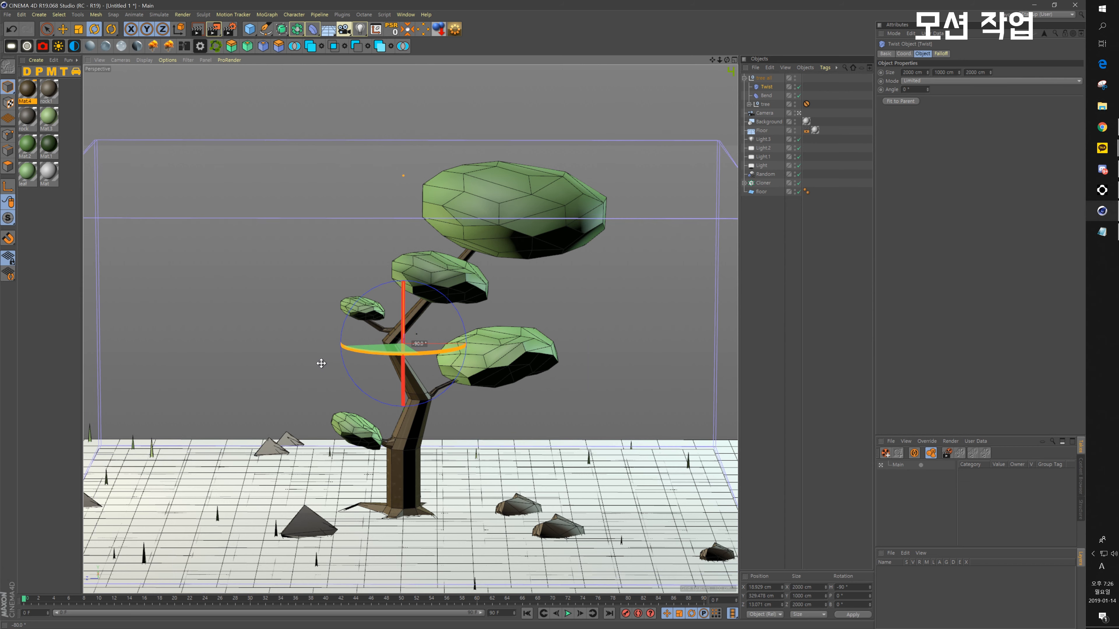
Step: Try a strength of -1° on the Bend deformer to check its bending direction
{"action": "left_click", "coordinate": [782, 97]}
{"action": "left_click", "coordinate": [781, 96]}
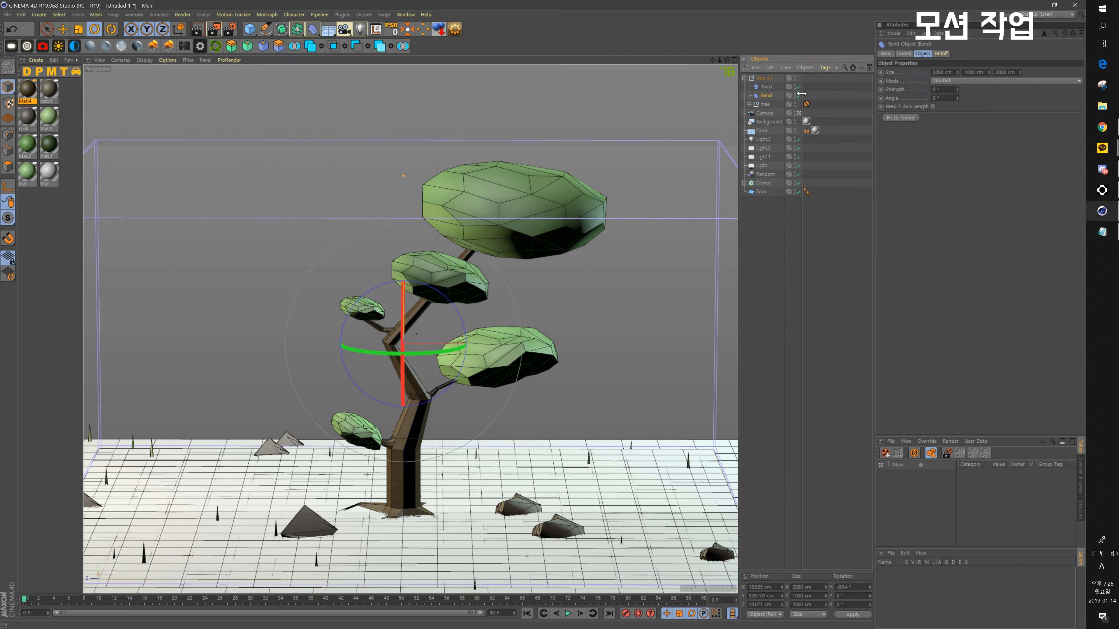
{"action": "left_click_drag", "start_coordinate": [959, 91], "coordinate": [952, 100]}
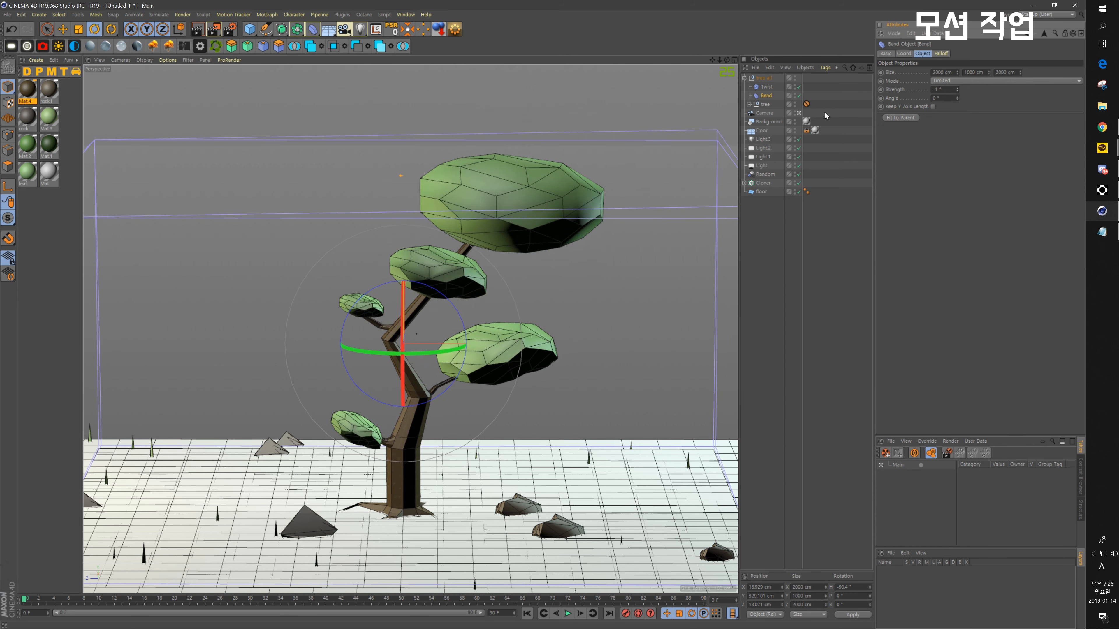
Step: Move the Protection tag from the tree null to the Camera object
{"action": "left_click", "coordinate": [807, 105]}
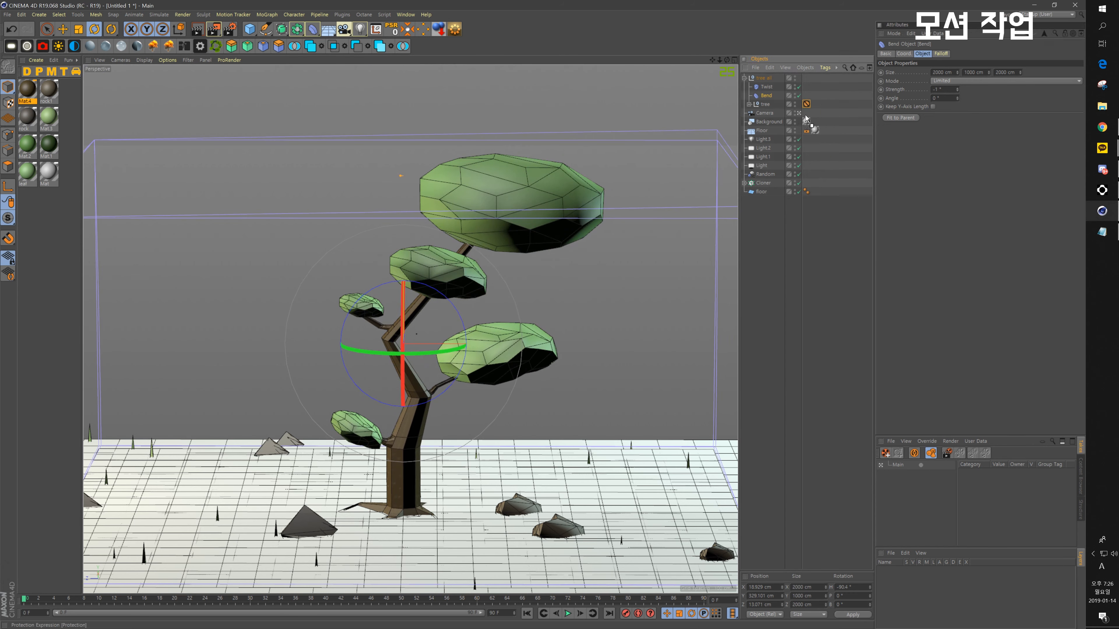
{"action": "left_click_drag", "start_coordinate": [807, 118], "coordinate": [807, 113]}
{"action": "left_click", "coordinate": [768, 104]}
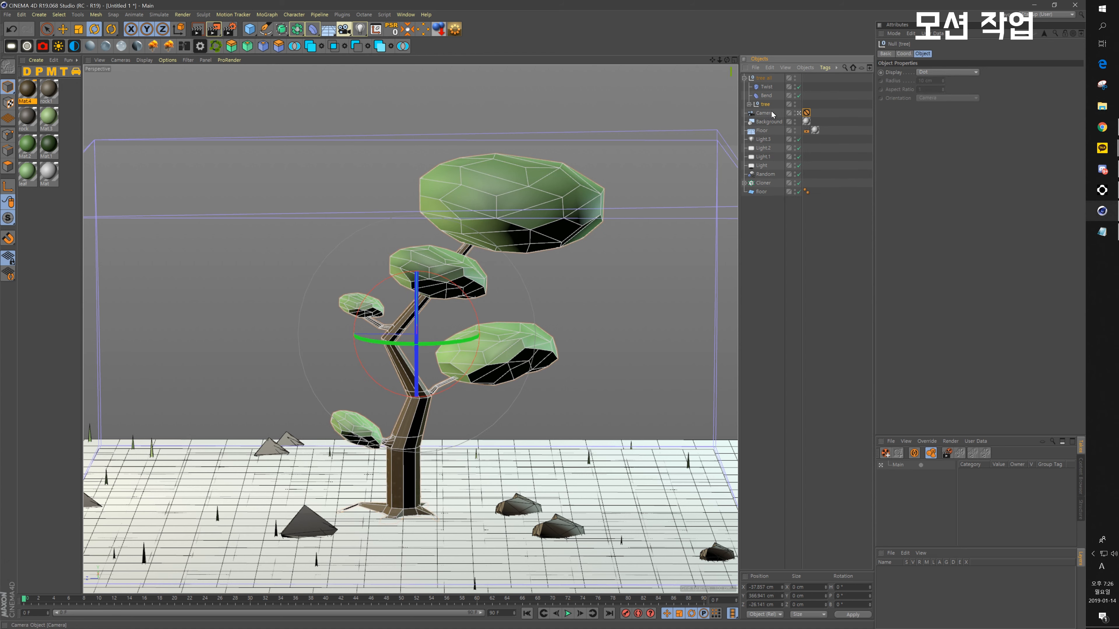
Step: Reset the Bend deformer's strength to 0° and enable Keep Y-Axis Length
{"action": "left_click", "coordinate": [768, 96]}
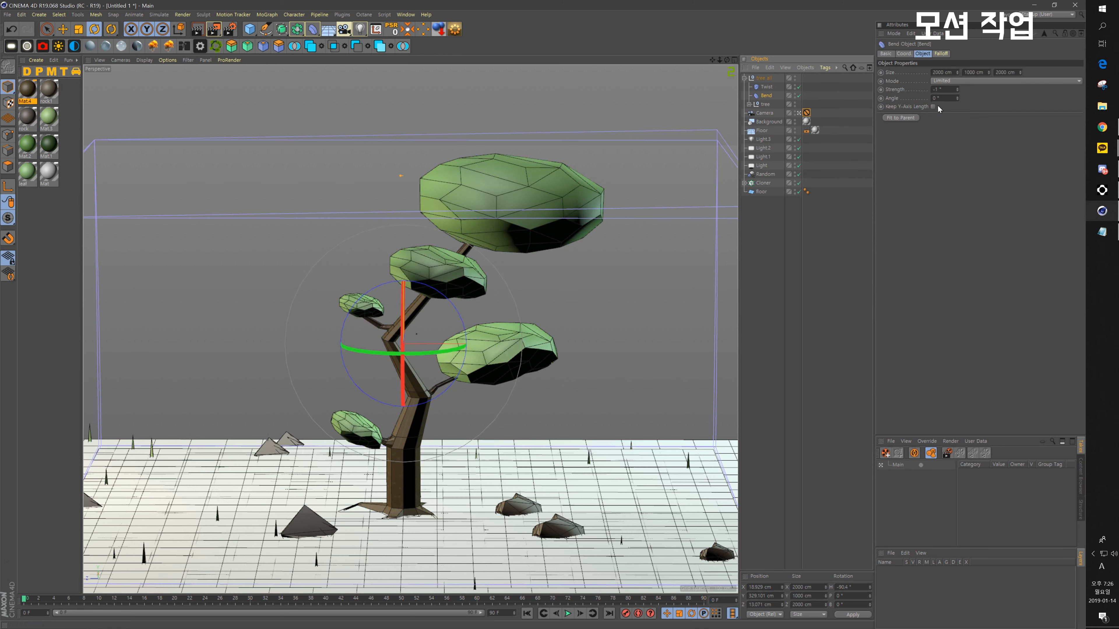
{"action": "left_click_drag", "start_coordinate": [944, 89], "coordinate": [840, 76]}
{"action": "type", "text": "0"}
{"action": "key", "text": "Return"}
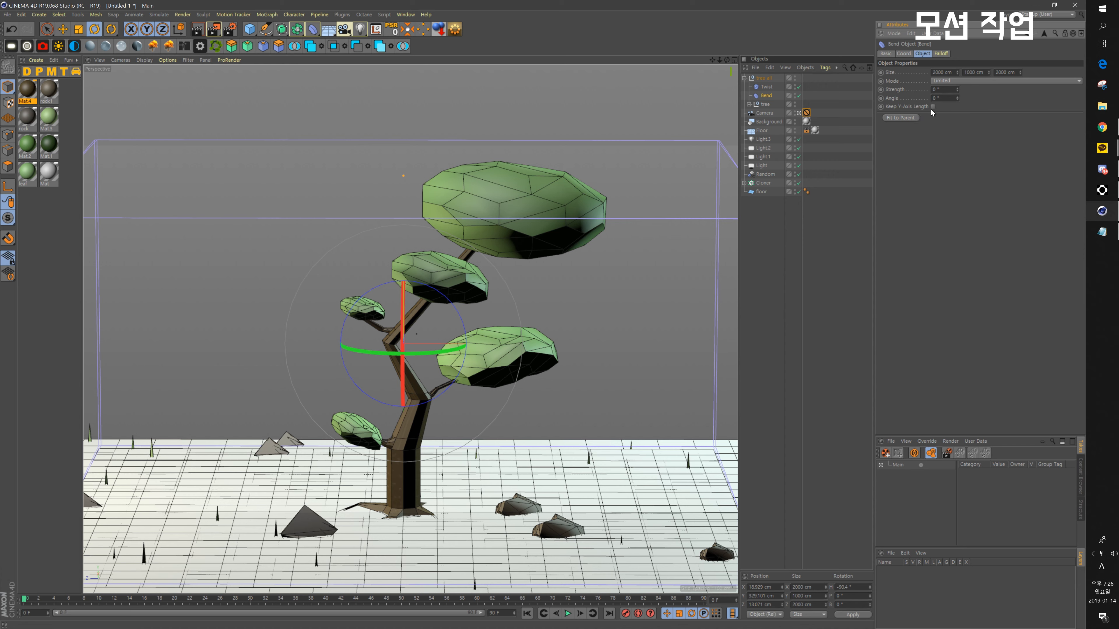
{"action": "left_click_drag", "start_coordinate": [958, 89], "coordinate": [882, 90]}
{"action": "key", "text": "Return"}
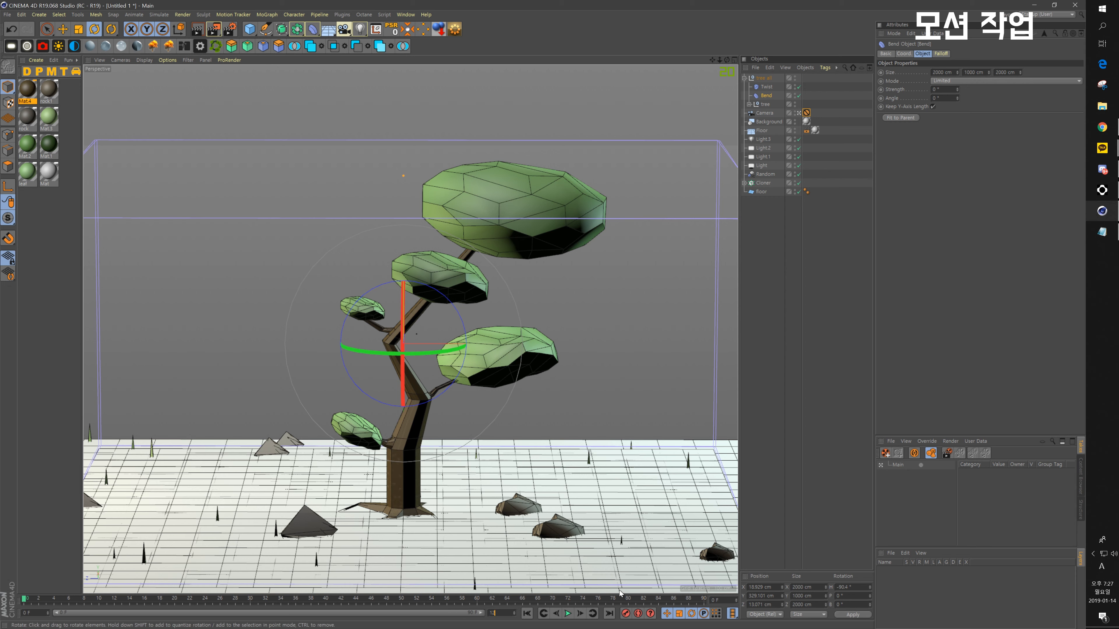
Step: Set the project's end frame to 120 F and extend the timeline's visible range to the full length
{"action": "key", "text": "Return"}
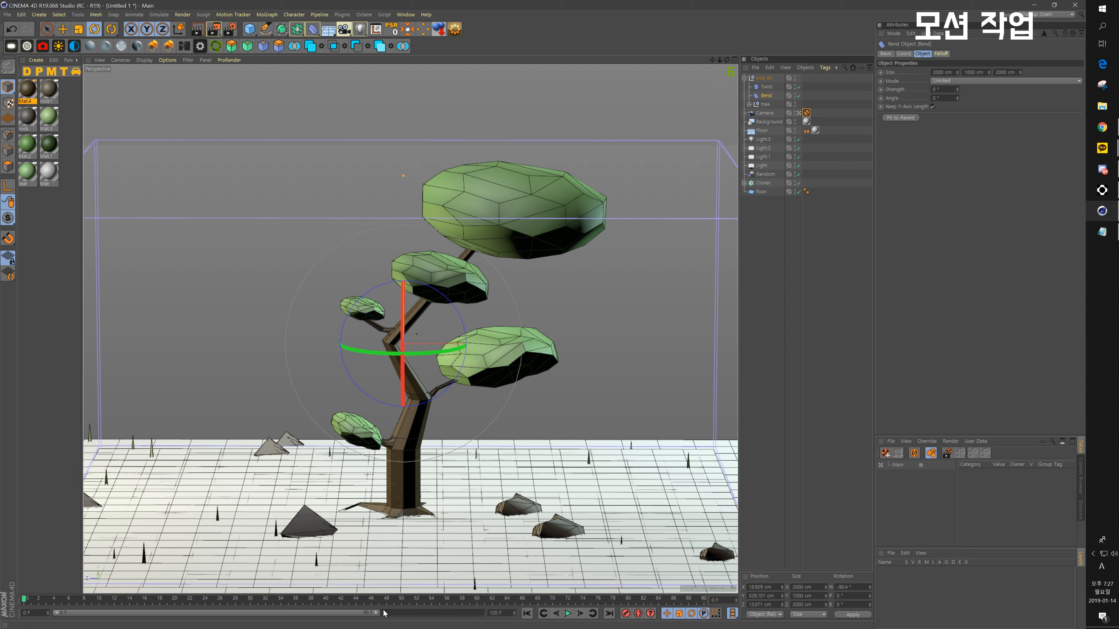
{"action": "left_click_drag", "start_coordinate": [383, 614], "coordinate": [483, 614]}
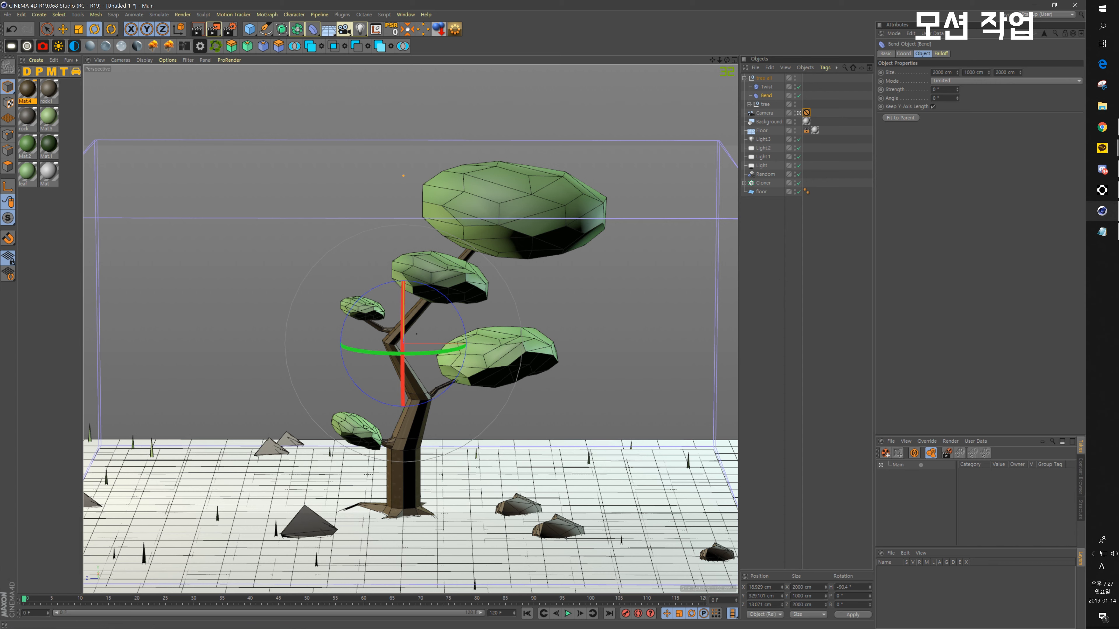
Step: Set the Bend deformer's strength to -6°
{"action": "left_click", "coordinate": [940, 89]}
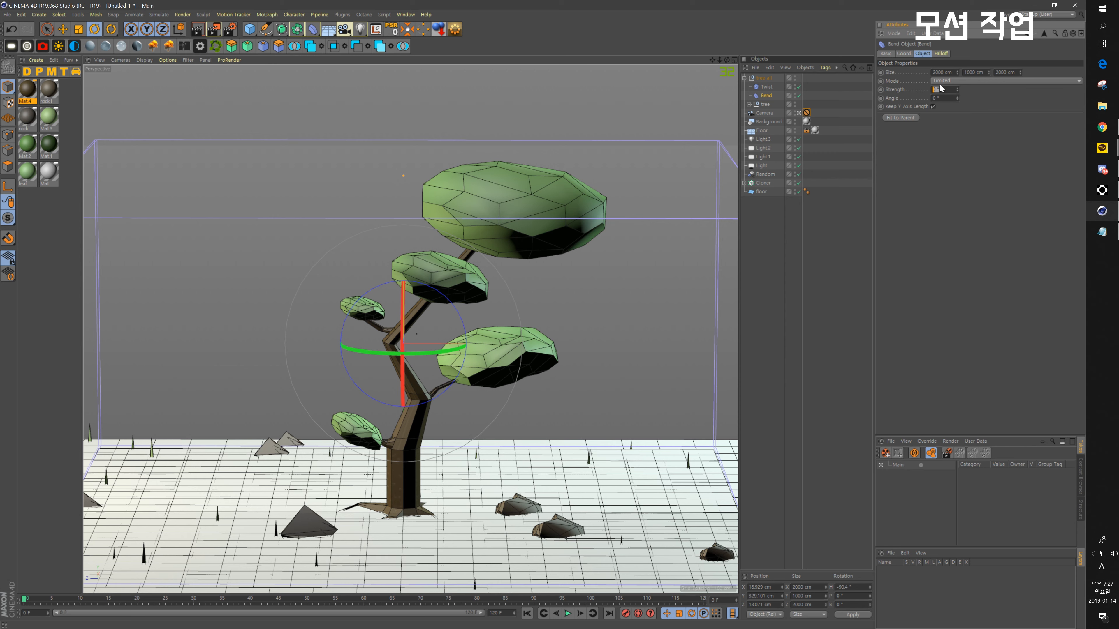
{"action": "type", "text": "-6"}
{"action": "key", "text": "Return"}
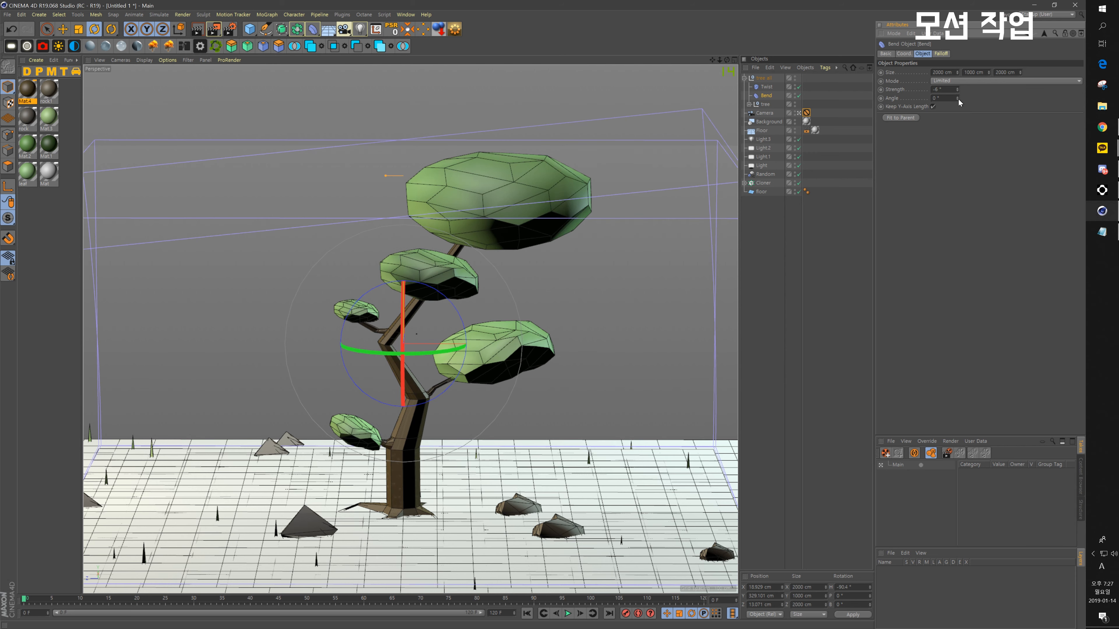
Step: Try different angles on the Bend deformer, reset the angle to 0°, and undo the reset
{"action": "left_click_drag", "start_coordinate": [958, 97], "coordinate": [958, 99]}
{"action": "type", "text": "0"}
{"action": "key", "text": "Return"}
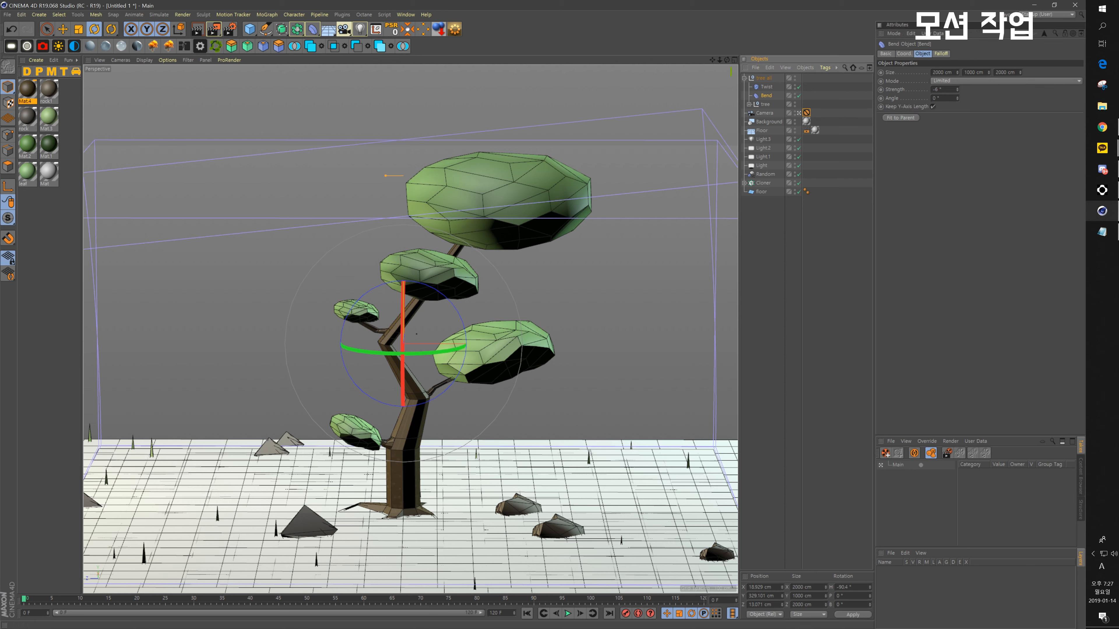
{"action": "key", "text": "ctrl+z"}
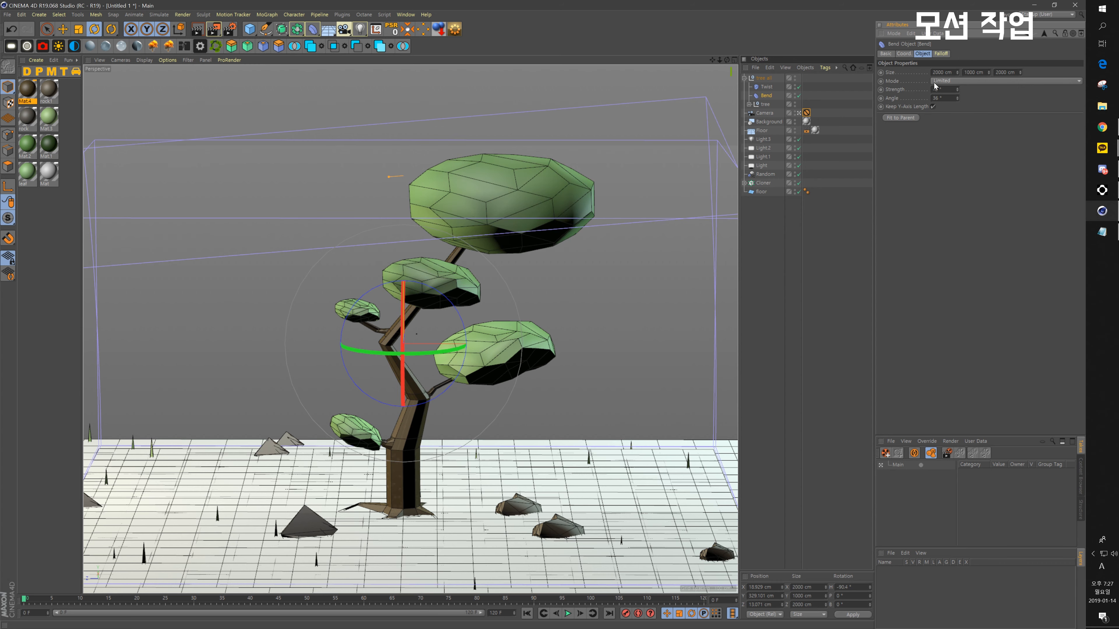
Step: Keyframe the Bend deformer's strength and angle at frame 0, and again at frame 60 with strength 5° and angle 17°
{"action": "left_click", "coordinate": [880, 98]}
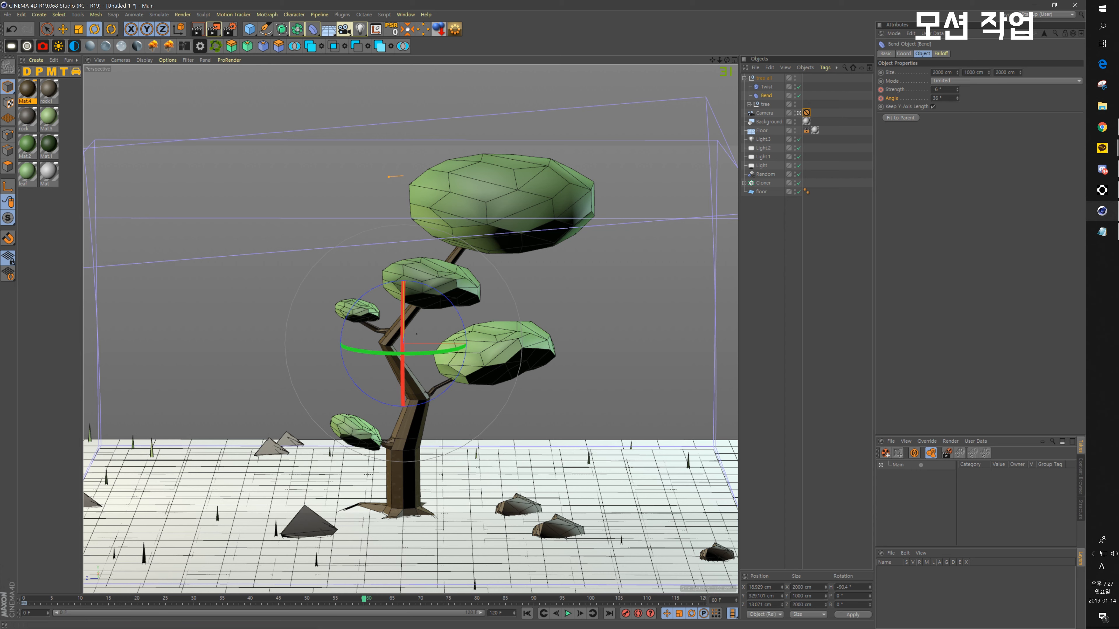
{"action": "left_click_drag", "start_coordinate": [945, 90], "coordinate": [895, 81]}
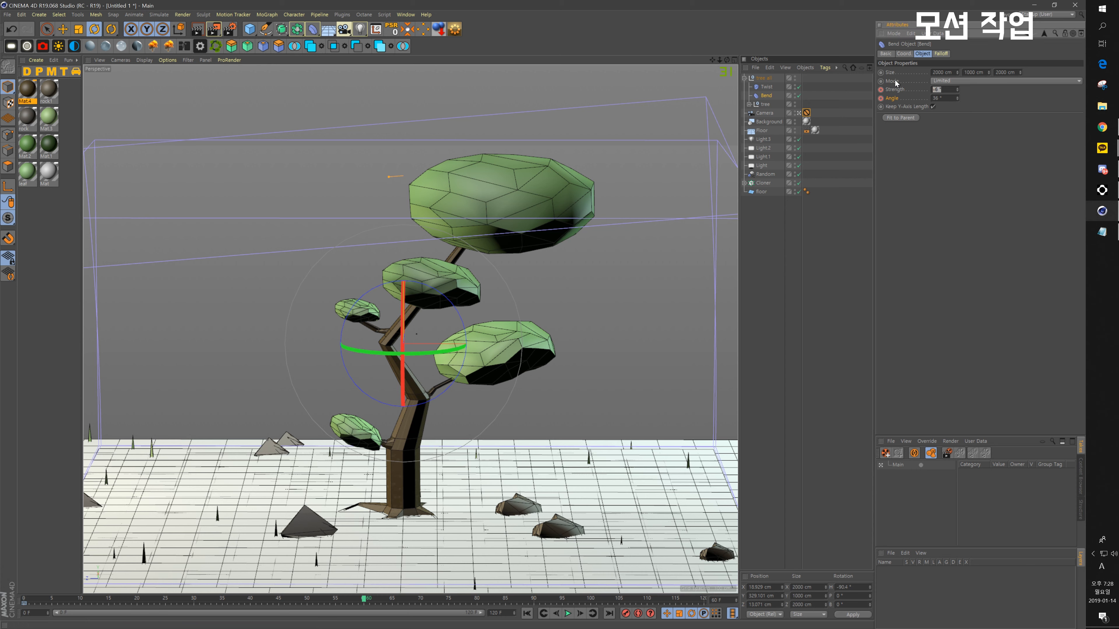
{"action": "type", "text": "5"}
{"action": "key", "text": "Return"}
{"action": "key", "text": "Tab"}
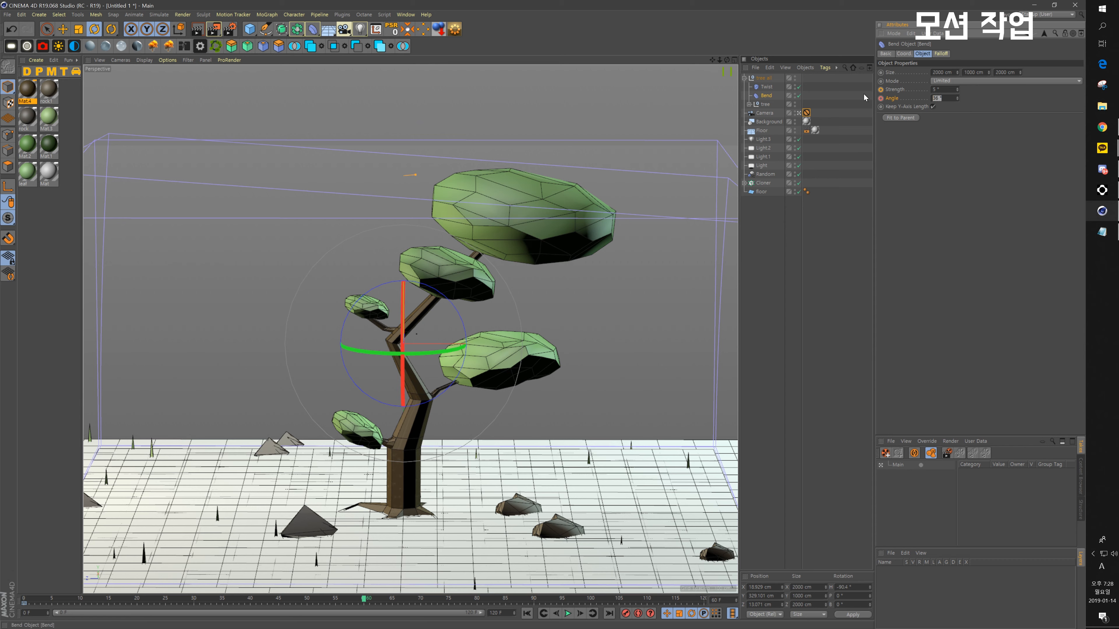
{"action": "type", "text": "17"}
{"action": "key", "text": "Return"}
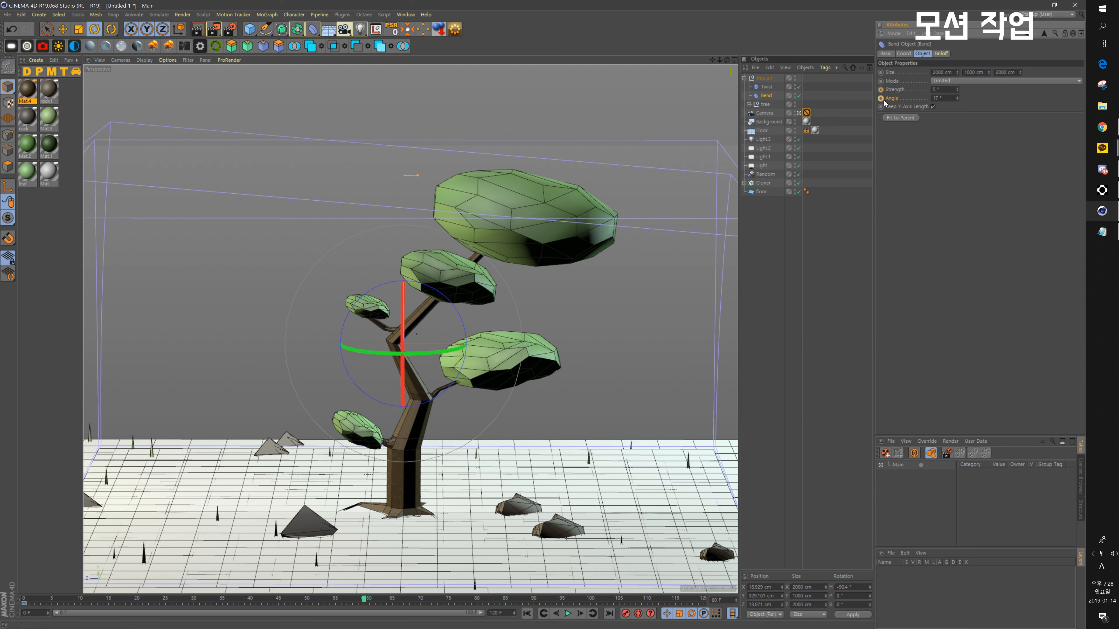
{"action": "left_click", "coordinate": [881, 90]}
{"action": "left_click", "coordinate": [881, 98]}
Step: Play back the bend animation from frame 0 and return the playhead to frame 0
{"action": "left_click_drag", "start_coordinate": [363, 600], "coordinate": [24, 600]}
{"action": "key", "text": "F8"}
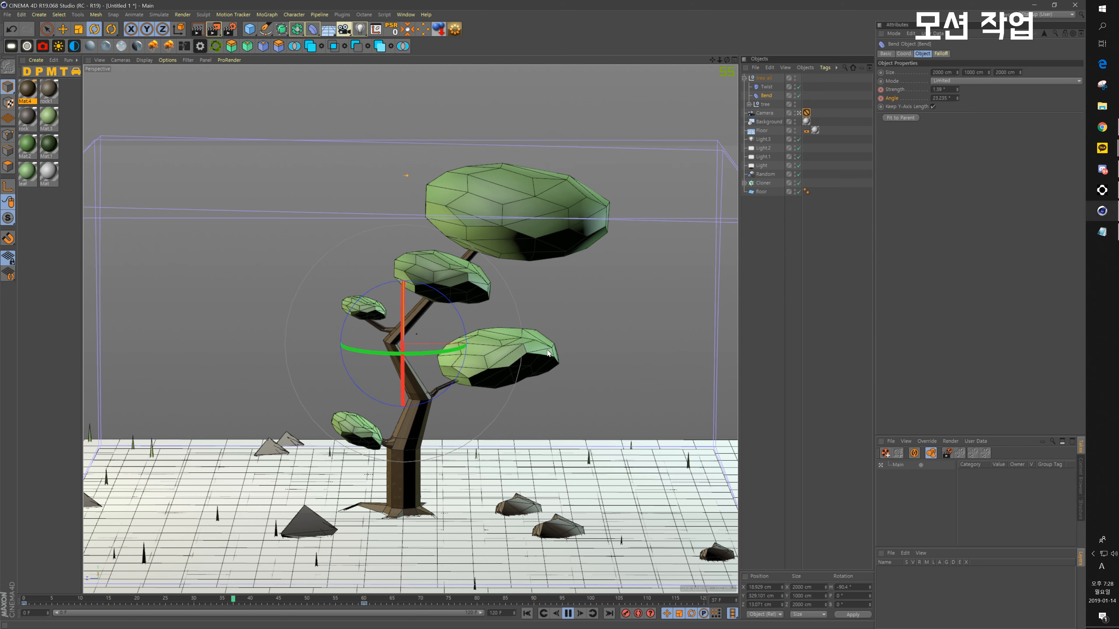
{"action": "left_click", "coordinate": [358, 604]}
{"action": "left_click_drag", "start_coordinate": [359, 599], "coordinate": [24, 601]}
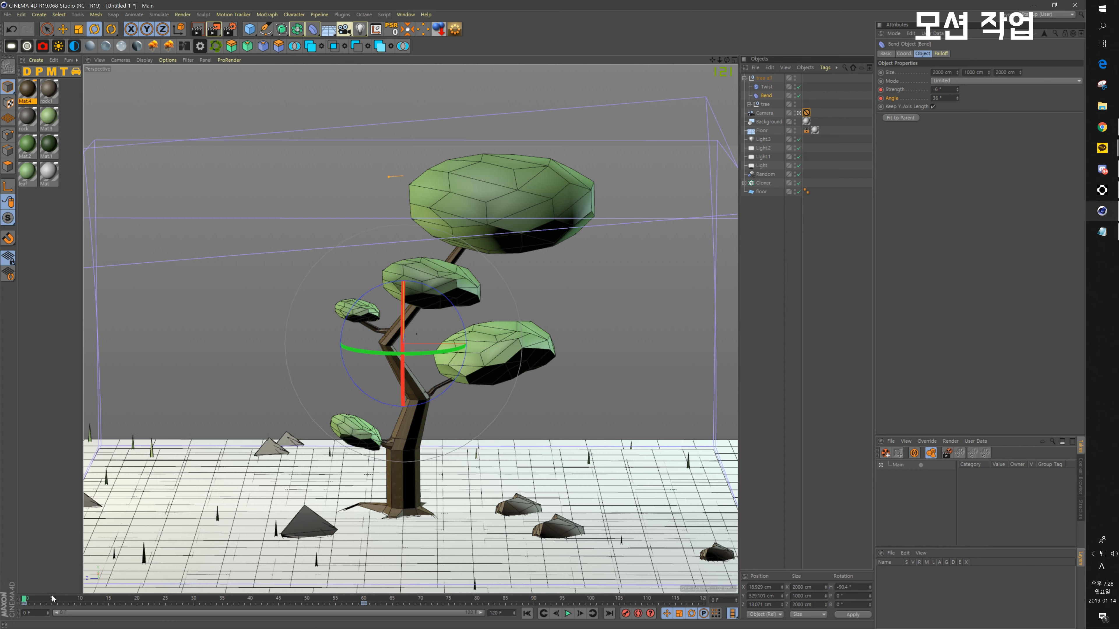
Step: Set the Twist deformer's angle to -5° and keyframe it at frame 0
{"action": "left_click", "coordinate": [768, 88]}
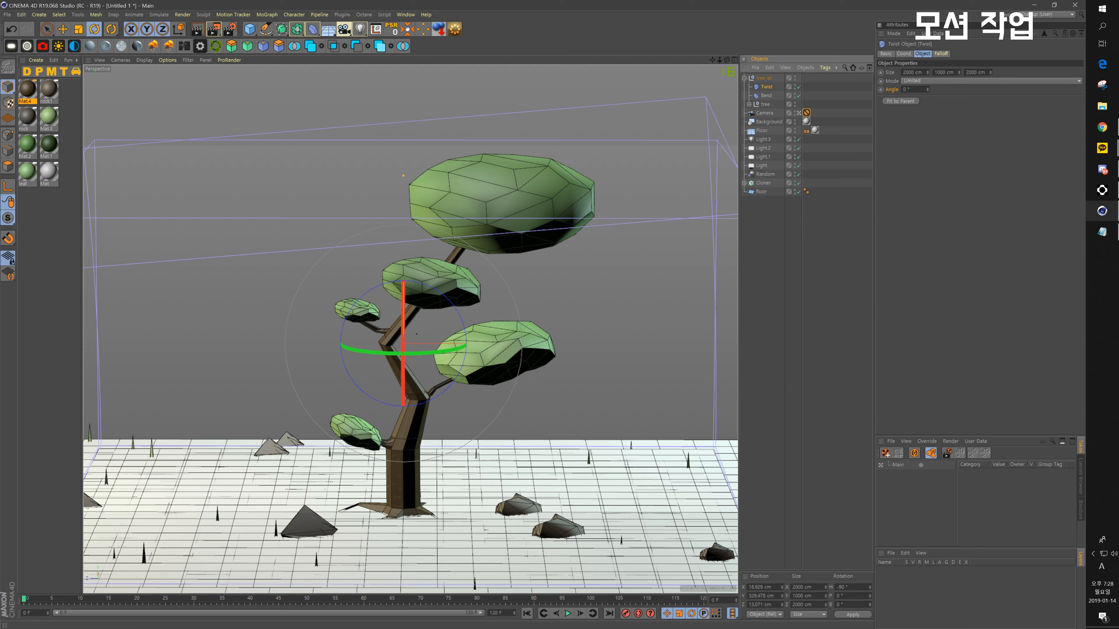
{"action": "left_click_drag", "start_coordinate": [913, 90], "coordinate": [852, 76]}
{"action": "type", "text": "-5"}
{"action": "key", "text": "Return"}
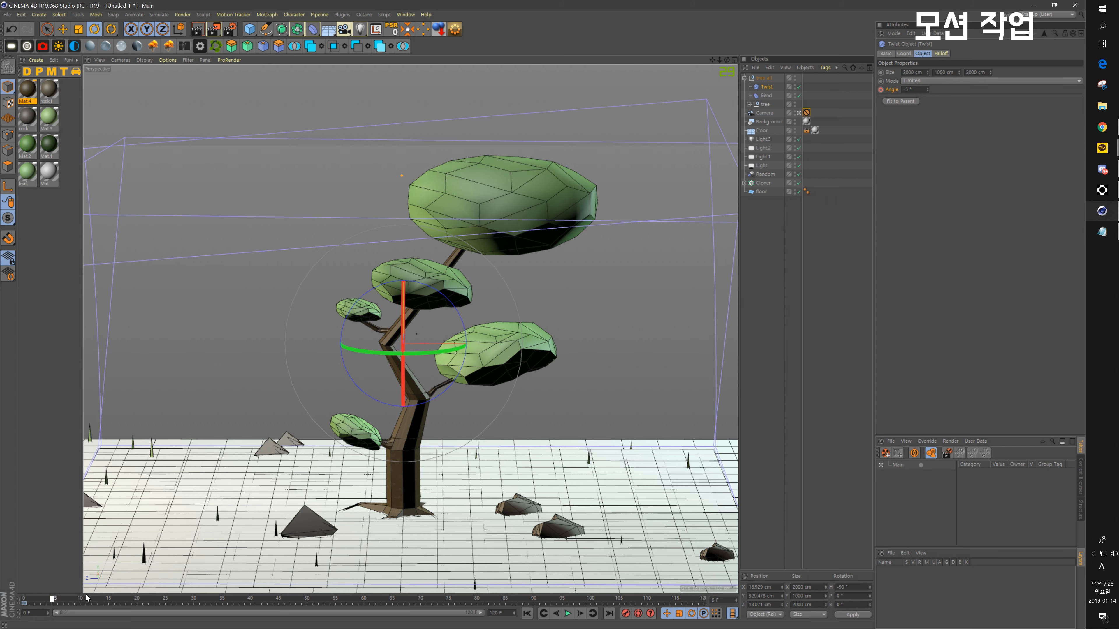
Step: Set the Twist deformer's angle to 8° at frame 60 and keyframe it
{"action": "left_click_drag", "start_coordinate": [27, 600], "coordinate": [364, 595]}
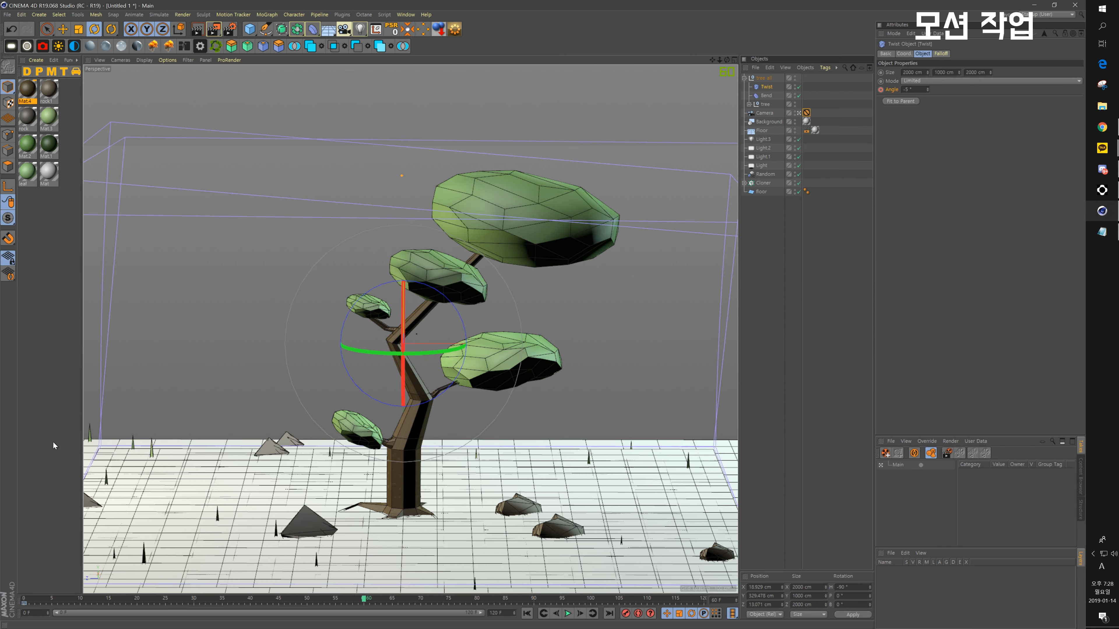
{"action": "left_click_drag", "start_coordinate": [916, 91], "coordinate": [847, 91]}
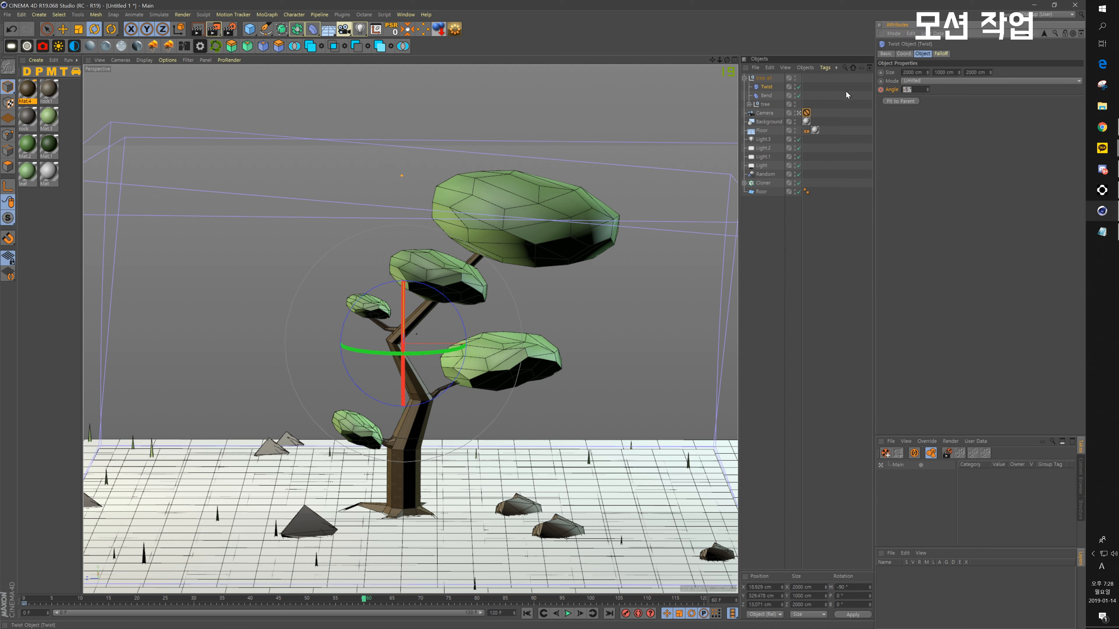
{"action": "type", "text": "8"}
{"action": "key", "text": "Return"}
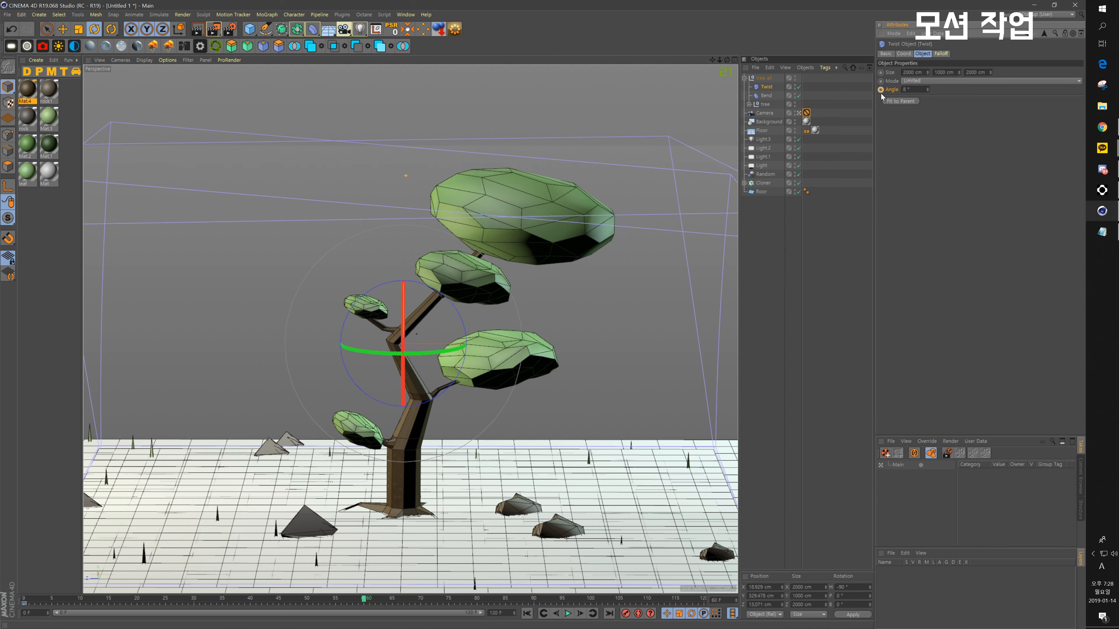
Step: Play back the combined bend and twist motion from frame 0 and scrub past the last keyframe
{"action": "left_click_drag", "start_coordinate": [363, 599], "coordinate": [23, 599]}
{"action": "key", "text": "F8"}
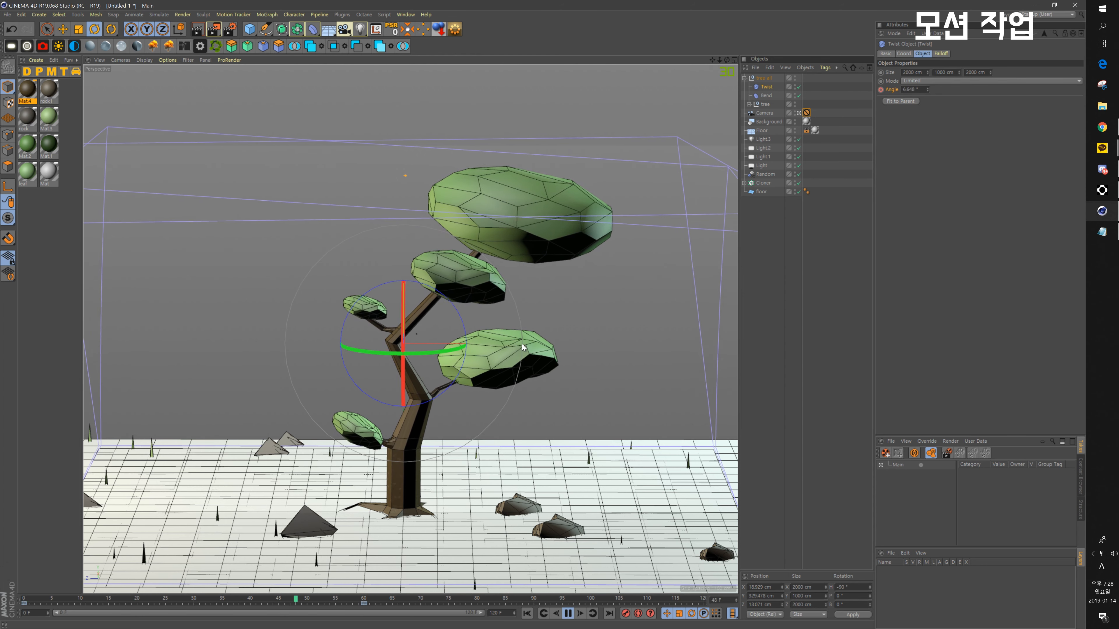
{"action": "key", "text": "F8"}
{"action": "left_click_drag", "start_coordinate": [368, 600], "coordinate": [434, 599]}
{"action": "key", "text": "F8"}
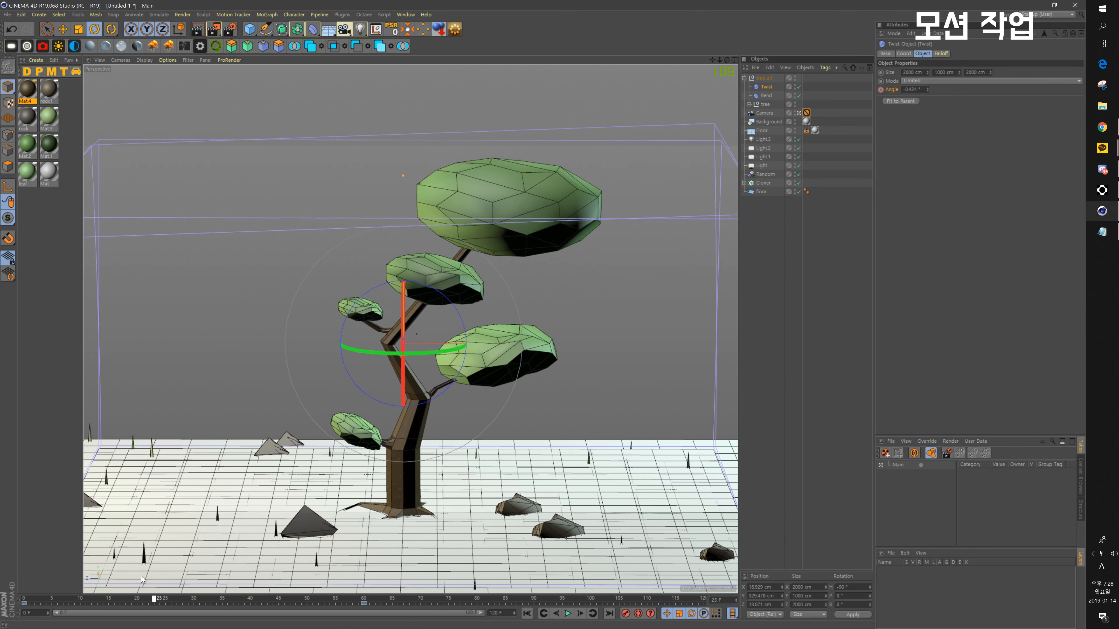
Step: Open the F-Curve timeline in an enlarged window clear of the attributes and display the Twist deformer's angle track
{"action": "left_click", "coordinate": [807, 324]}
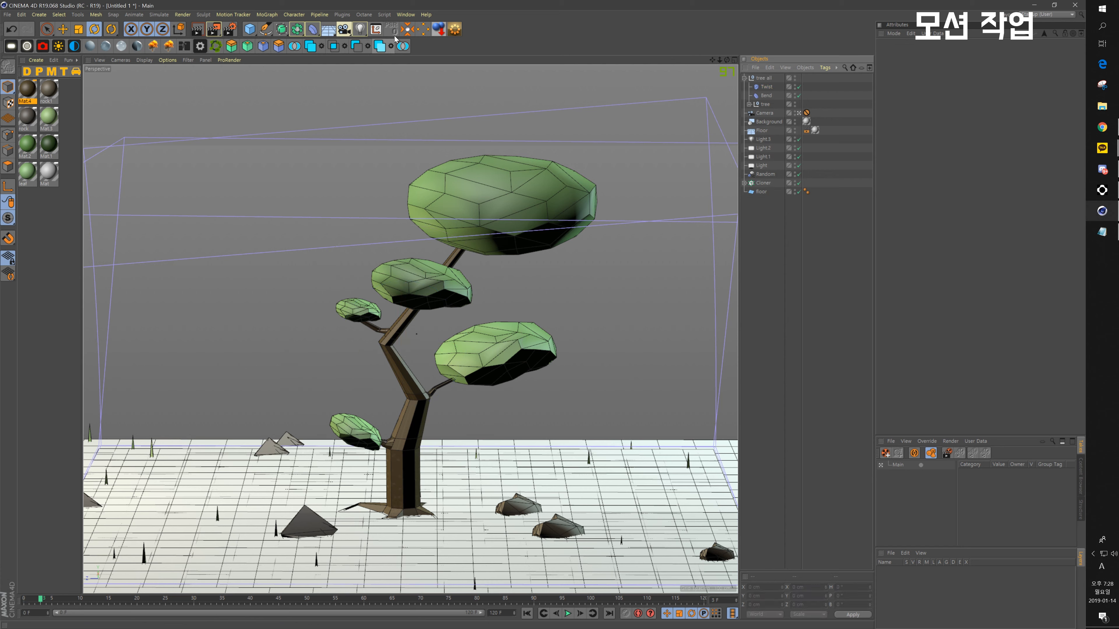
{"action": "left_click", "coordinate": [406, 15]}
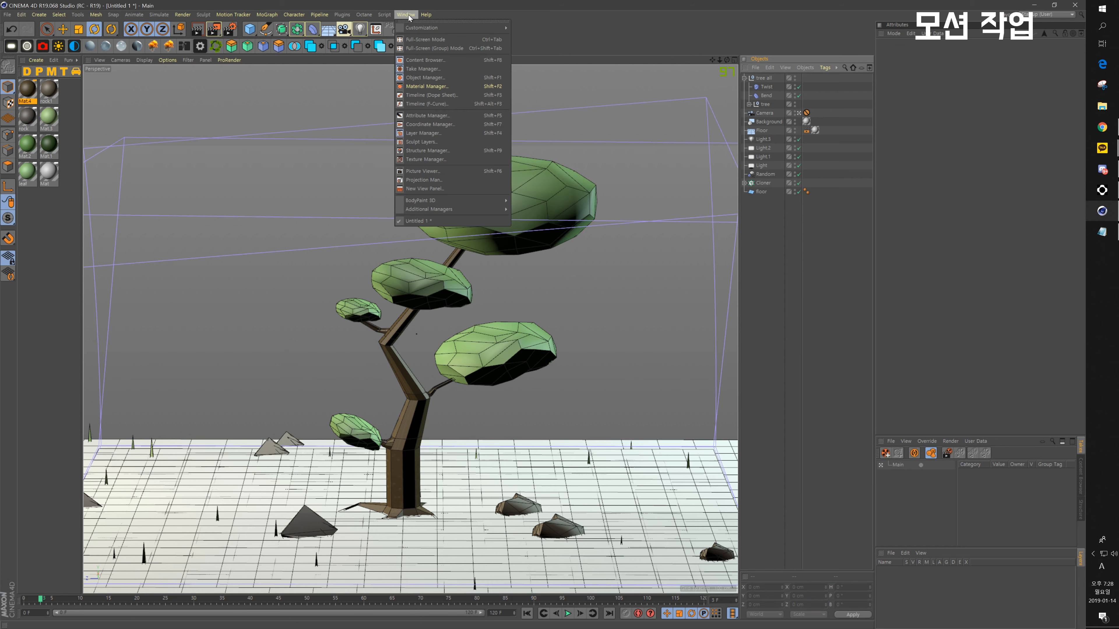
{"action": "left_click", "coordinate": [427, 104]}
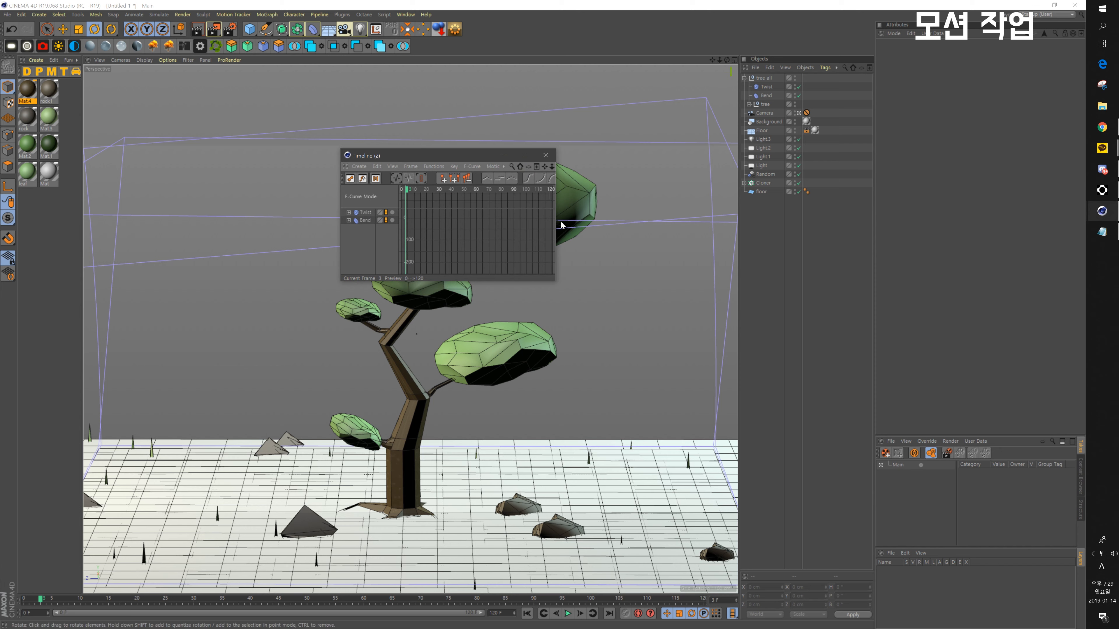
{"action": "left_click_drag", "start_coordinate": [558, 221], "coordinate": [796, 221]}
{"action": "left_click_drag", "start_coordinate": [568, 281], "coordinate": [569, 535]}
{"action": "left_click", "coordinate": [365, 212]}
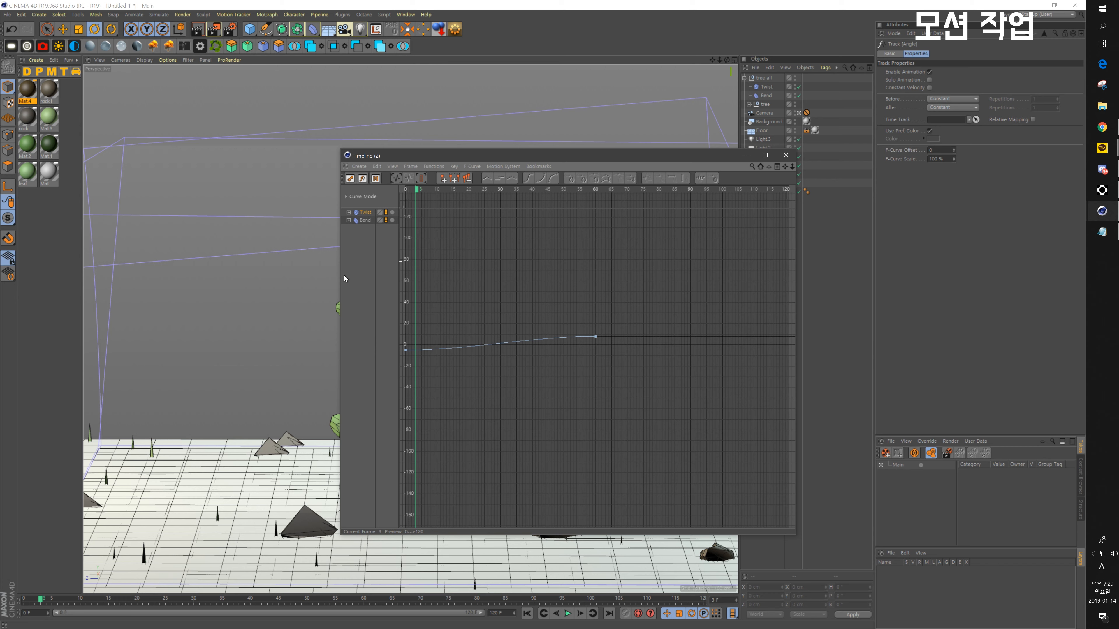
{"action": "left_click_drag", "start_coordinate": [342, 274], "coordinate": [187, 274]}
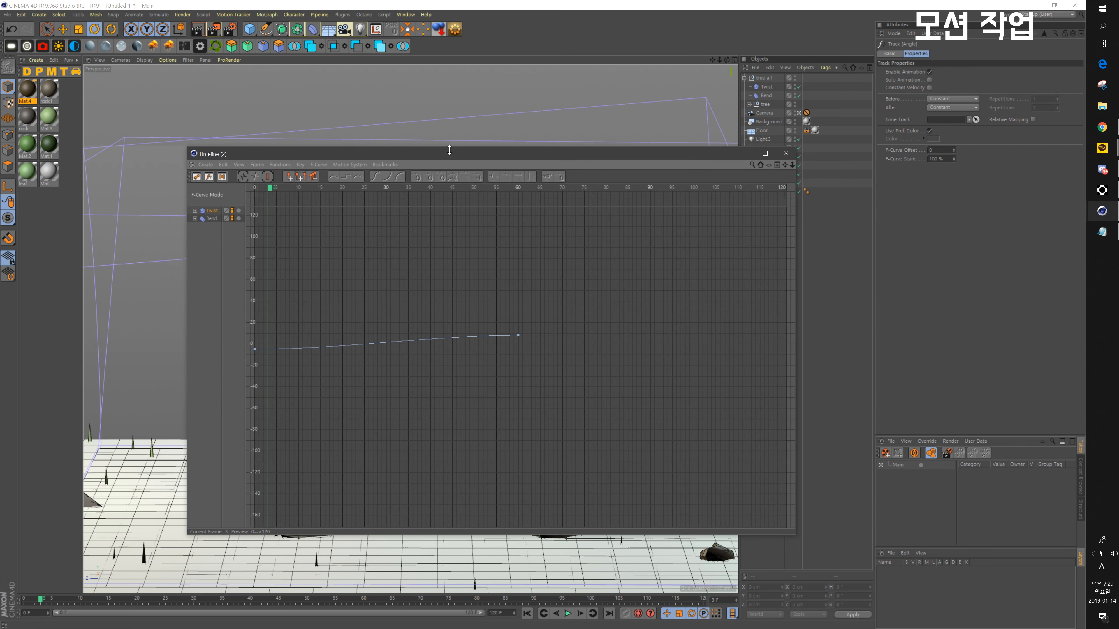
{"action": "left_click_drag", "start_coordinate": [448, 154], "coordinate": [419, 123]}
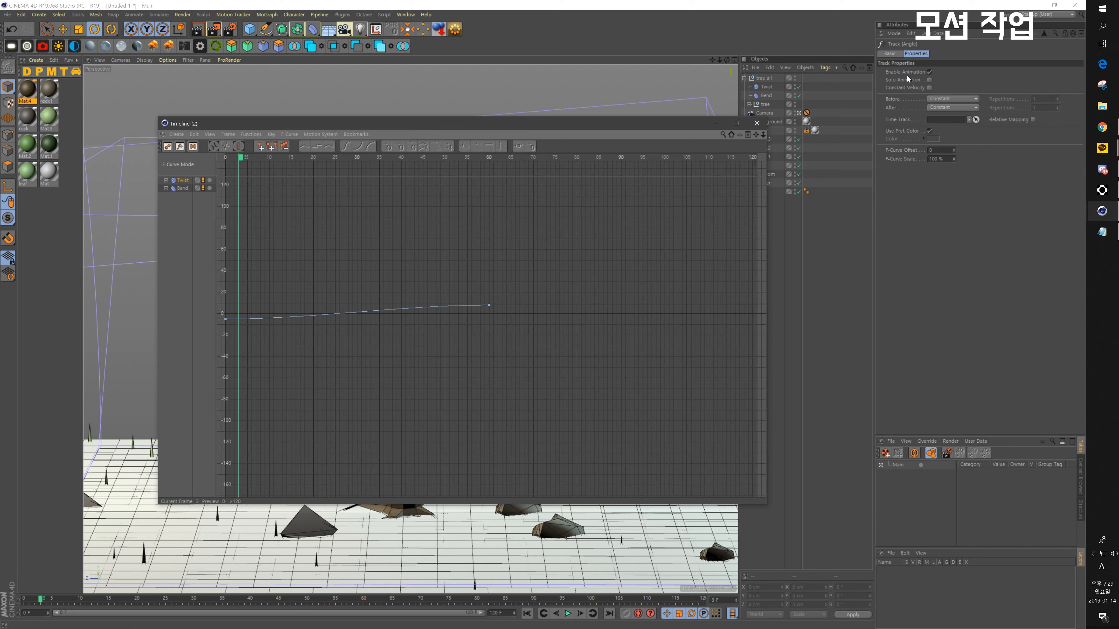
Step: Set the Twist angle track to Oscillate both before and after its keys, with 9999 repetitions after
{"action": "left_click", "coordinate": [940, 99]}
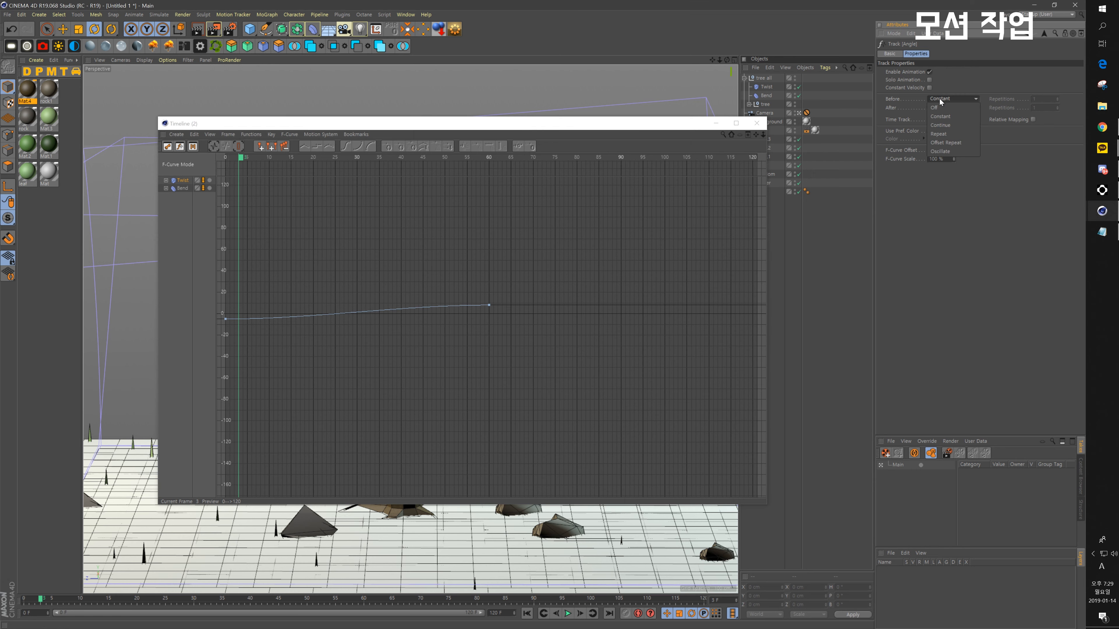
{"action": "left_click", "coordinate": [945, 150]}
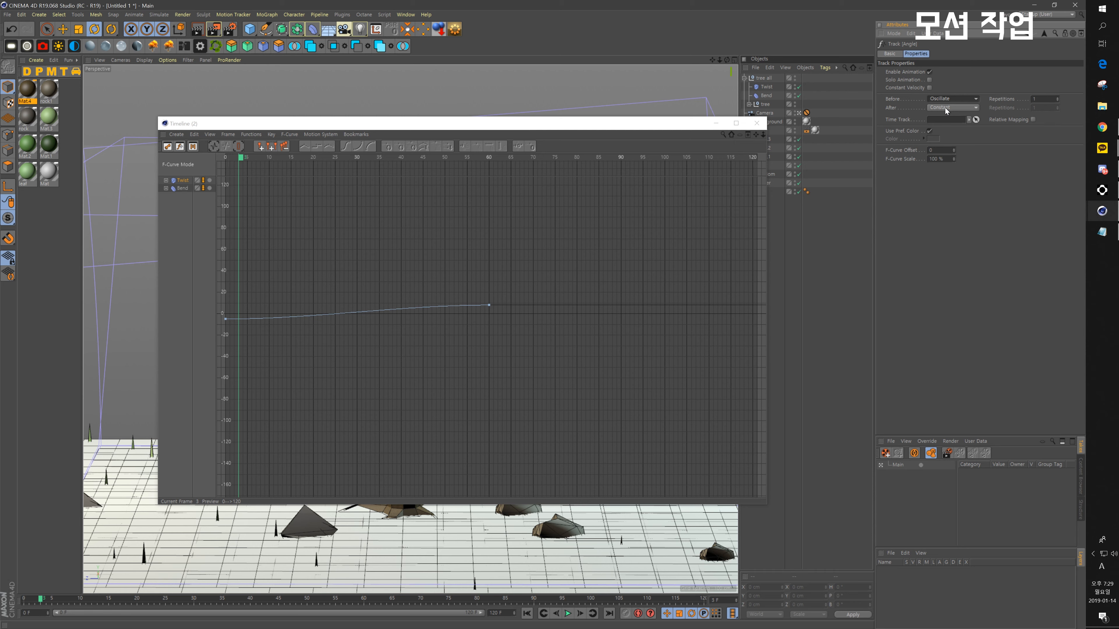
{"action": "left_click", "coordinate": [942, 108]}
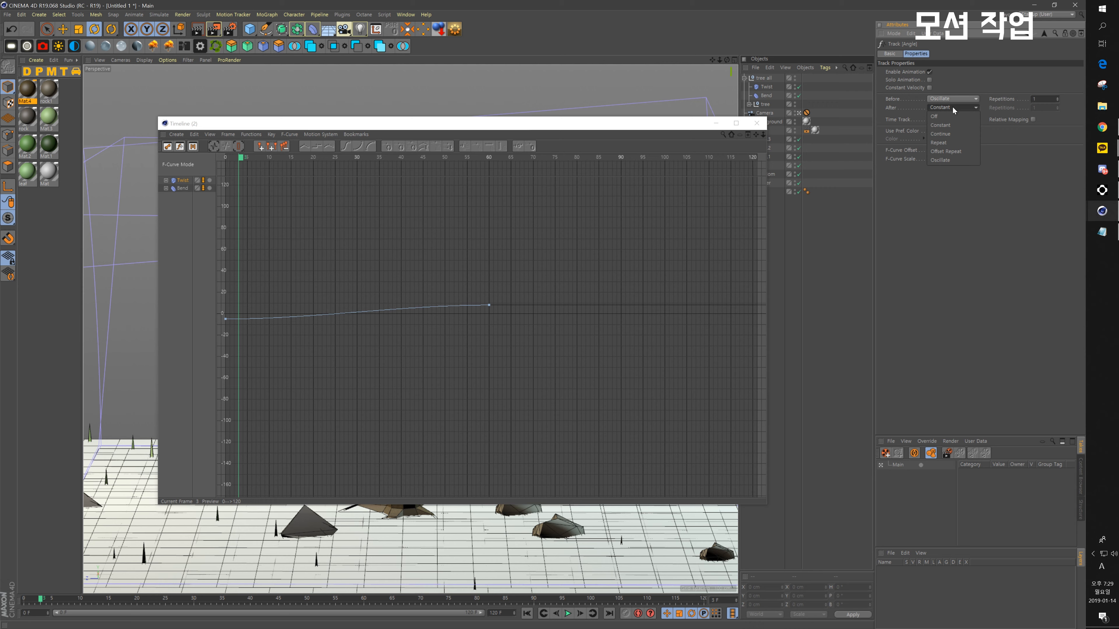
{"action": "left_click", "coordinate": [943, 160]}
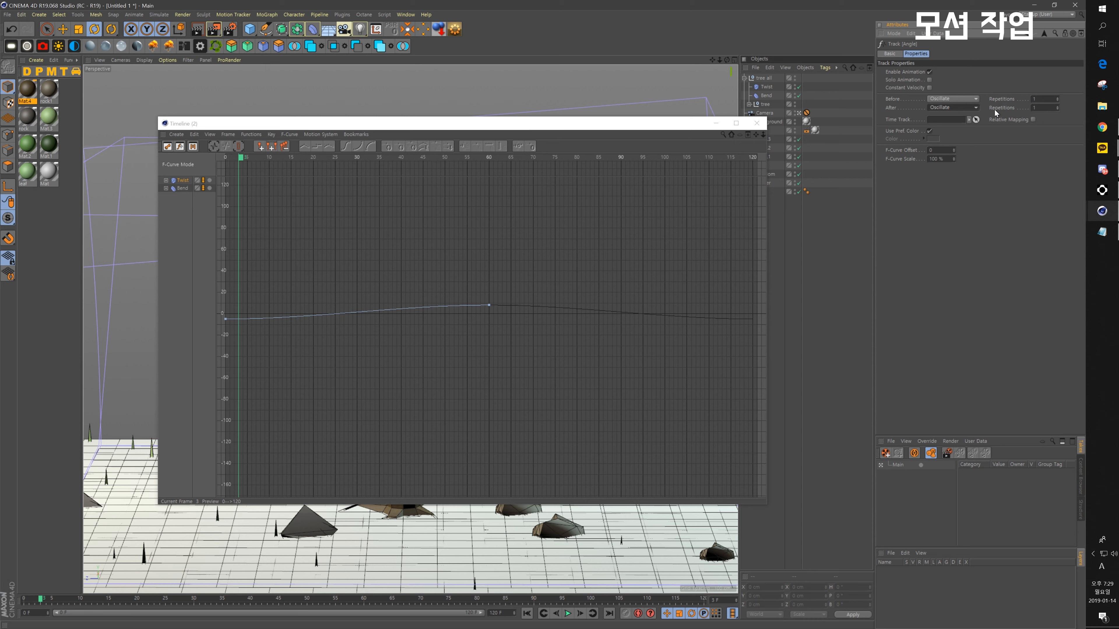
{"action": "type", "text": "9999"}
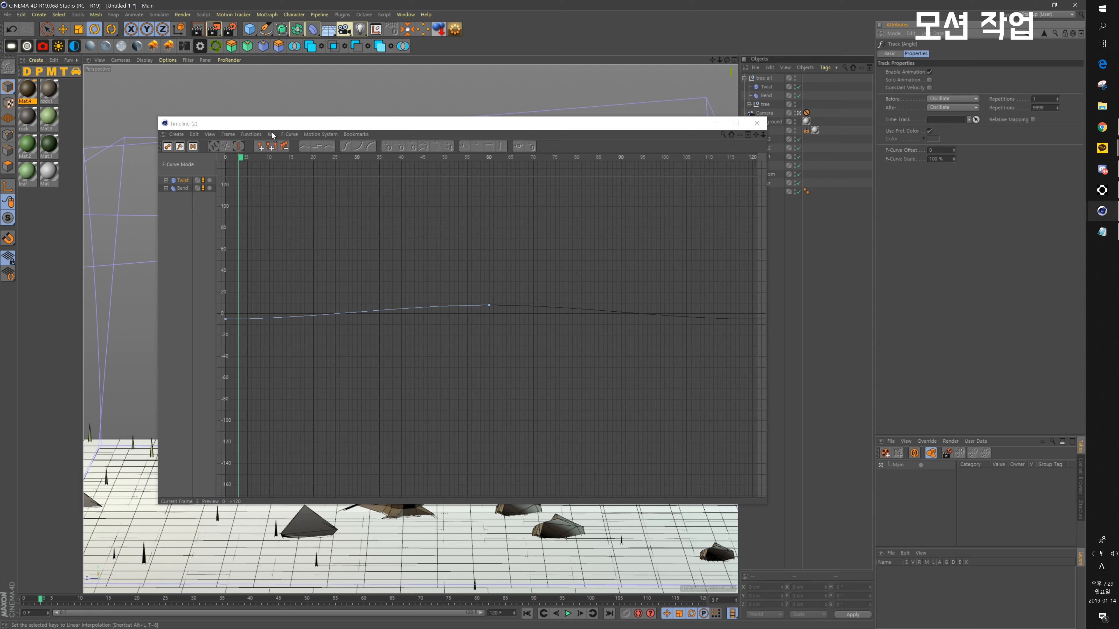
Step: Set the Bend deformer's strength and angle tracks to Oscillate before and after, with 9999 repetitions after, and play the looping animation
{"action": "left_click", "coordinate": [182, 188]}
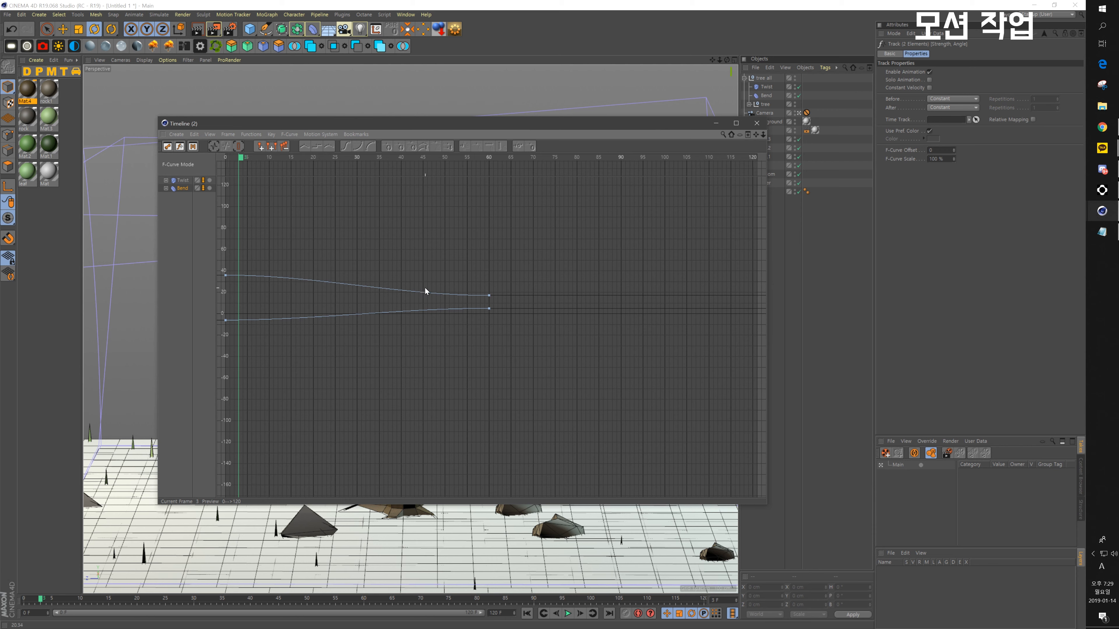
{"action": "left_click", "coordinate": [941, 100]}
{"action": "left_click", "coordinate": [941, 151]}
{"action": "left_click", "coordinate": [943, 108]}
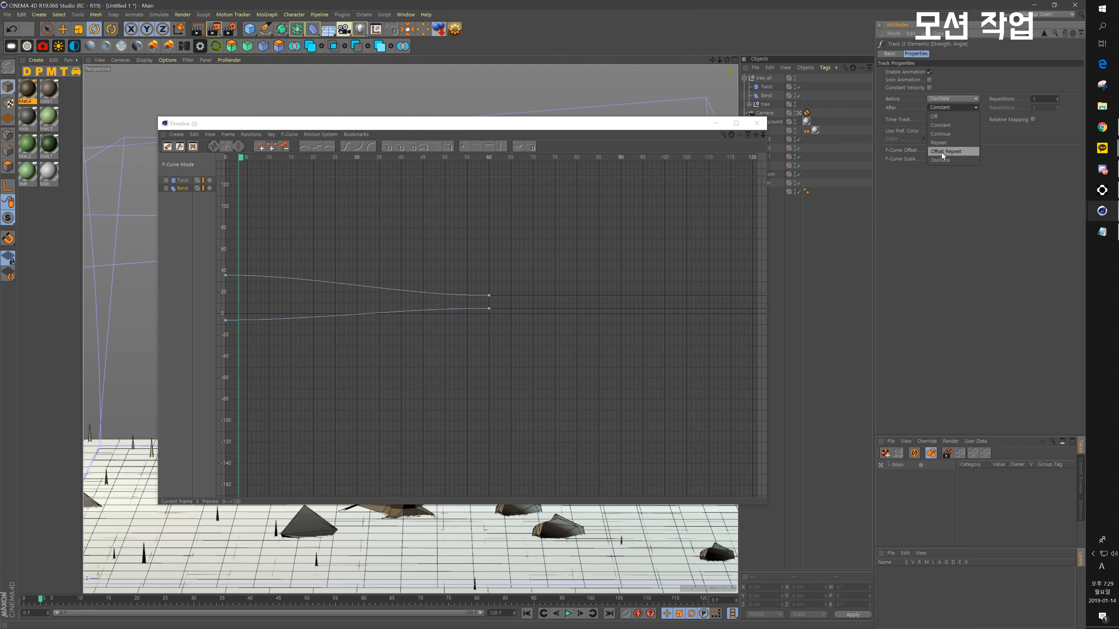
{"action": "left_click", "coordinate": [940, 160]}
{"action": "left_click", "coordinate": [1036, 108]}
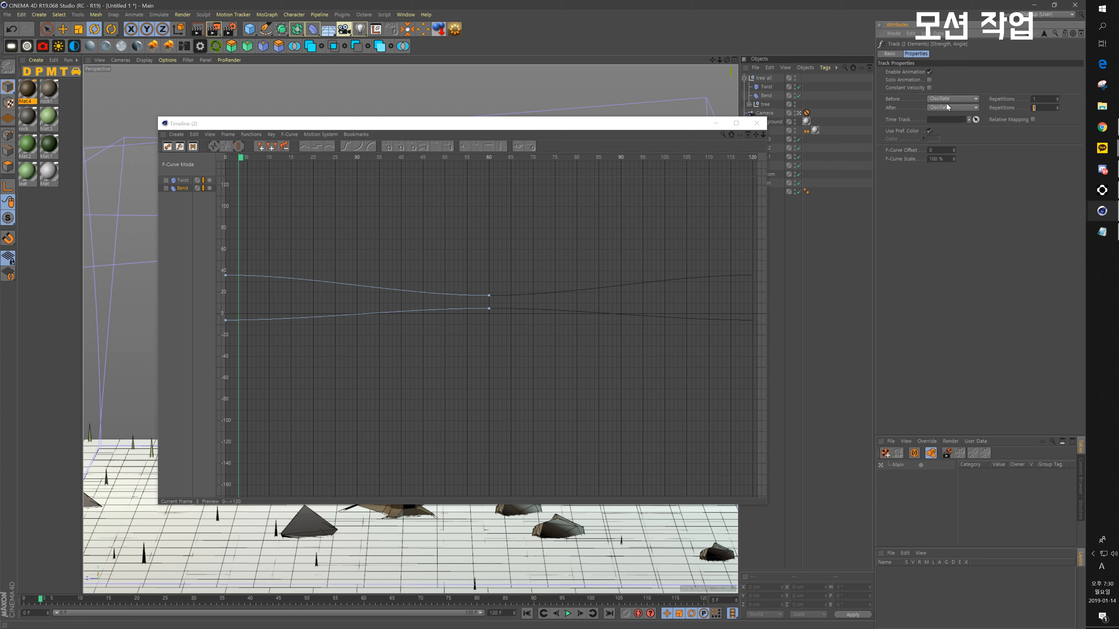
{"action": "type", "text": "9999"}
{"action": "left_click", "coordinate": [757, 123]}
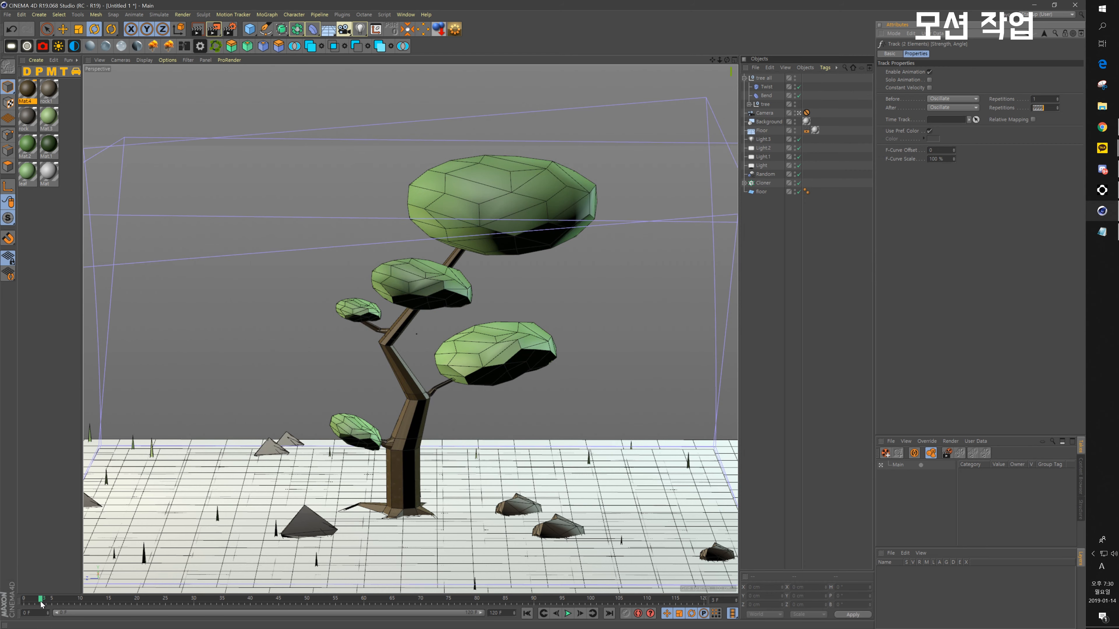
{"action": "key", "text": "F8"}
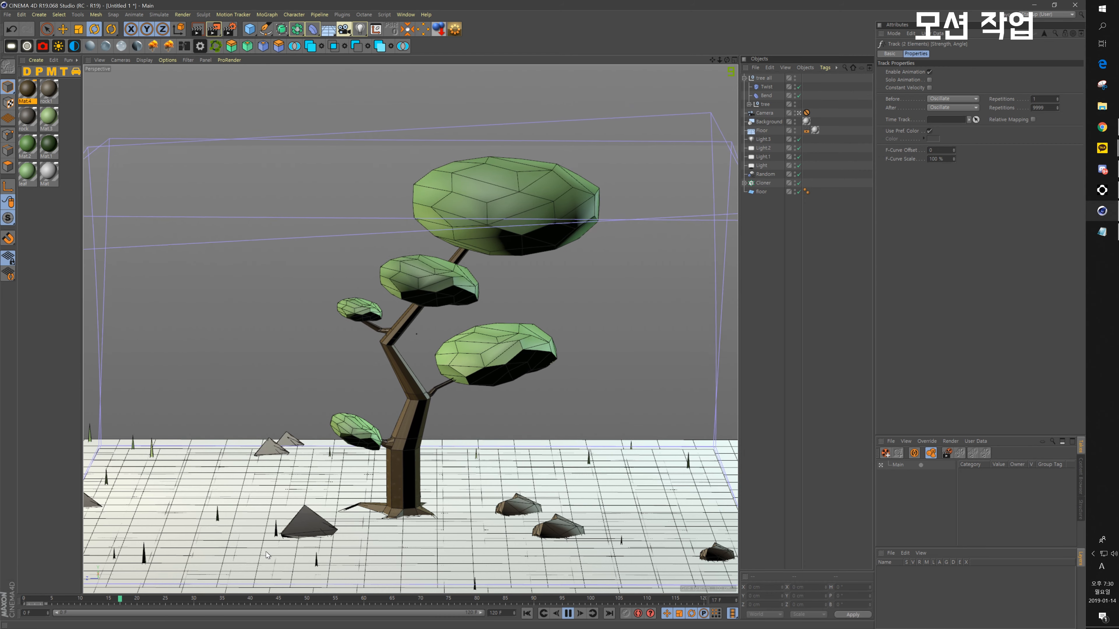